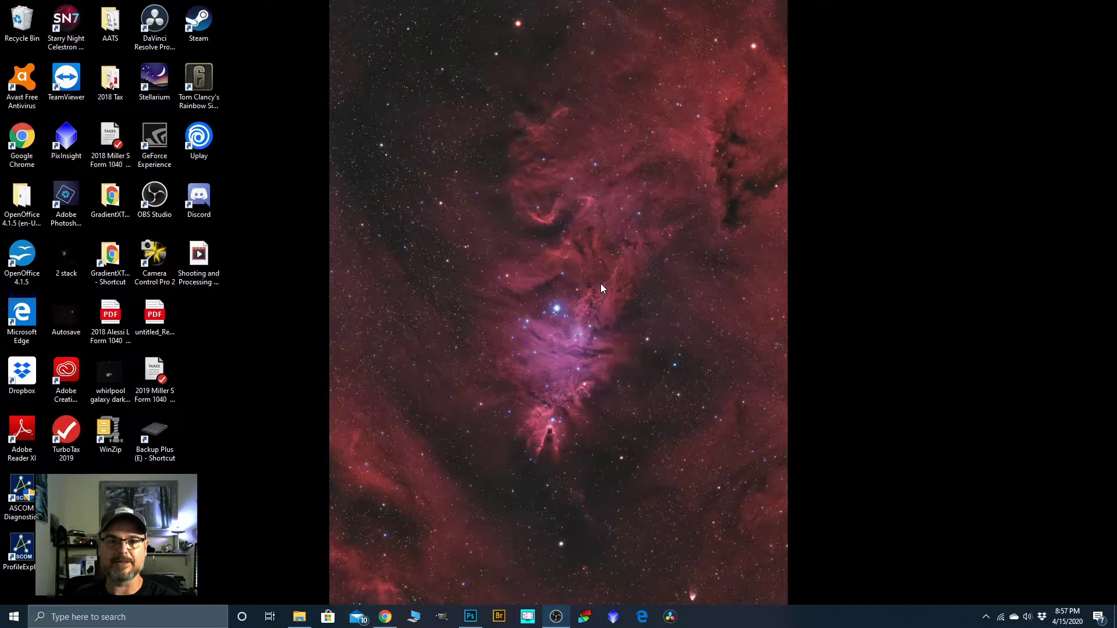
Launch DeepSkyStacker and place its window side by side with the Cone Nebula folder window
left_click(586, 617)
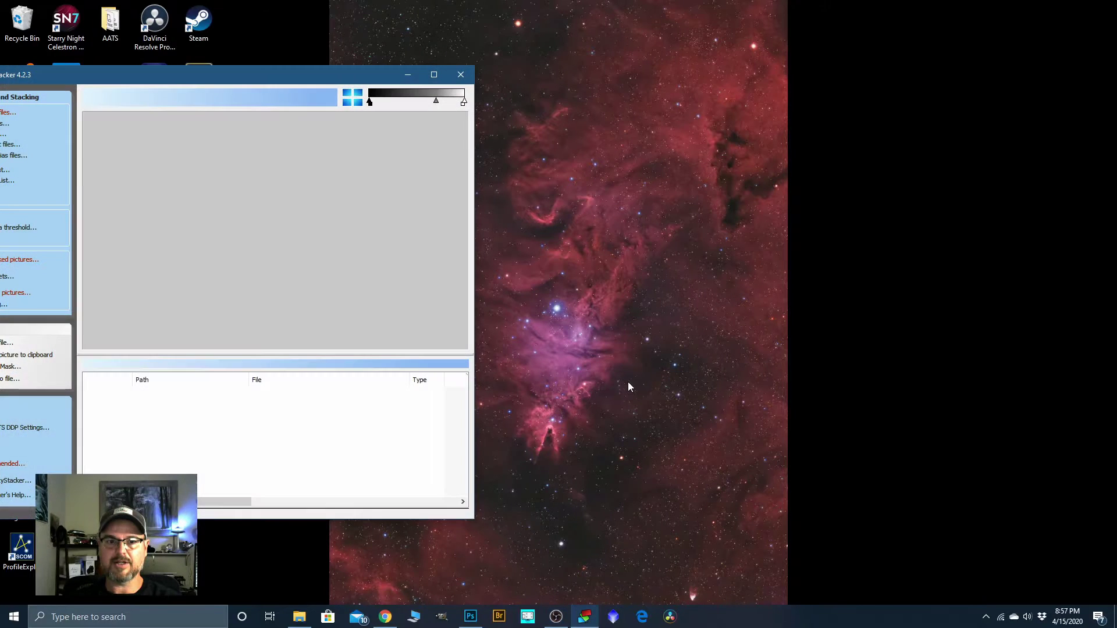
left_click_drag(280, 78, 0, 71)
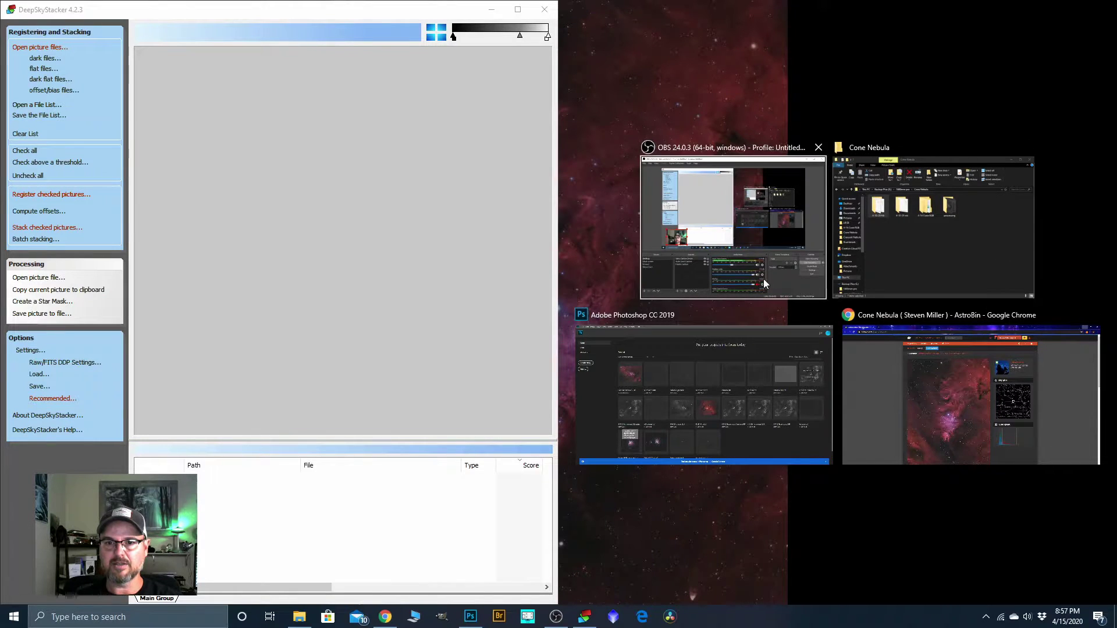
left_click(960, 257)
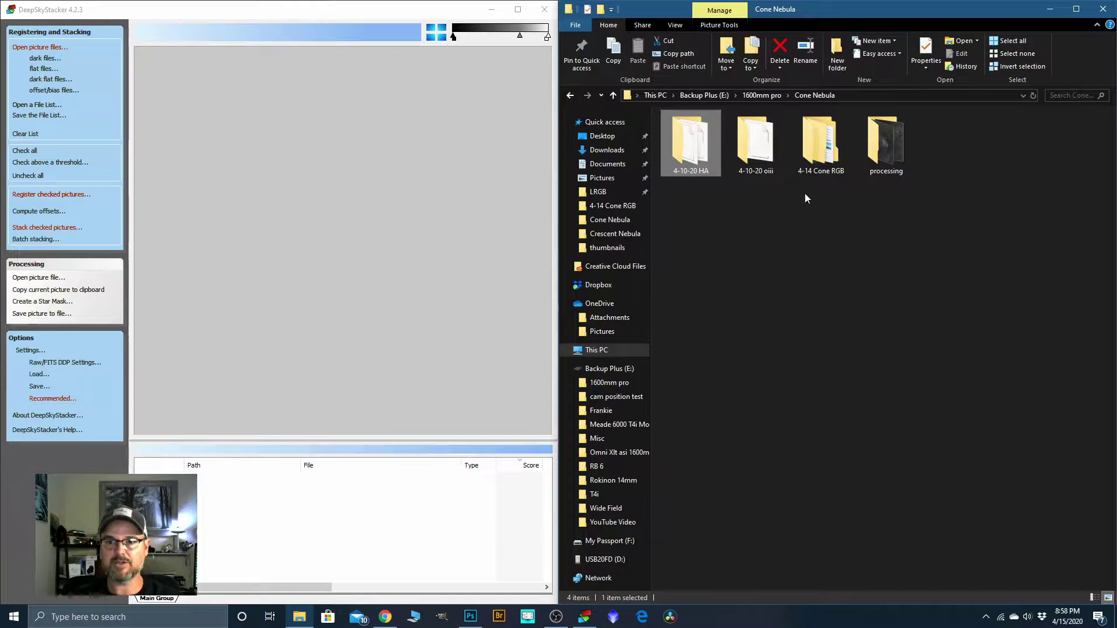
Add folder 2 from 4-14 Cone RGB to the Main Group as light frames
double_click(826, 153)
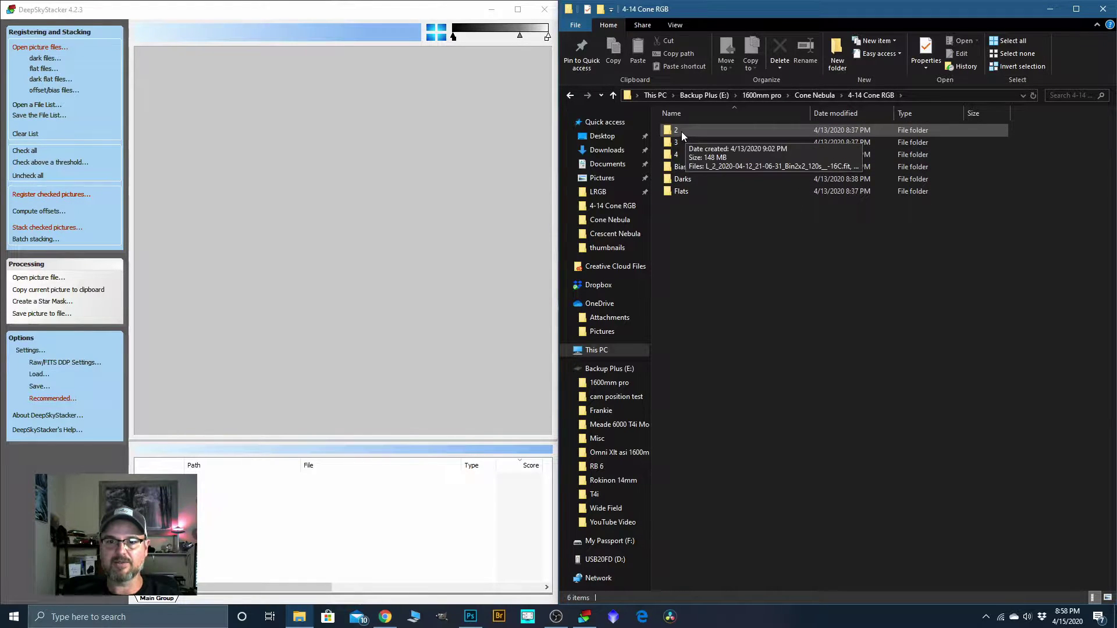
left_click_drag(675, 130, 356, 280)
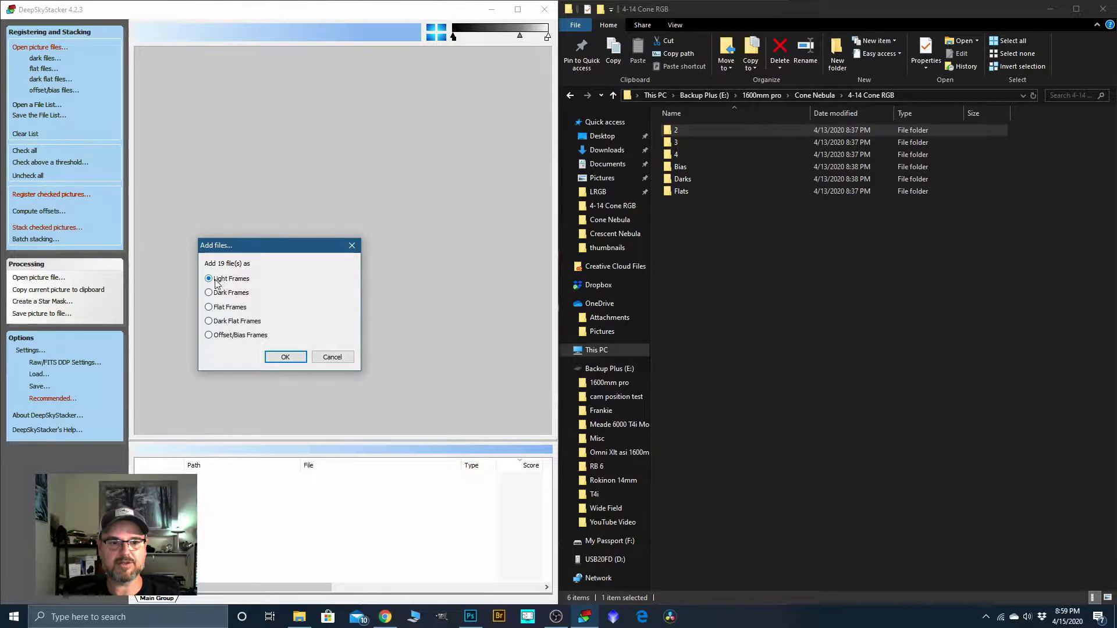
left_click(284, 357)
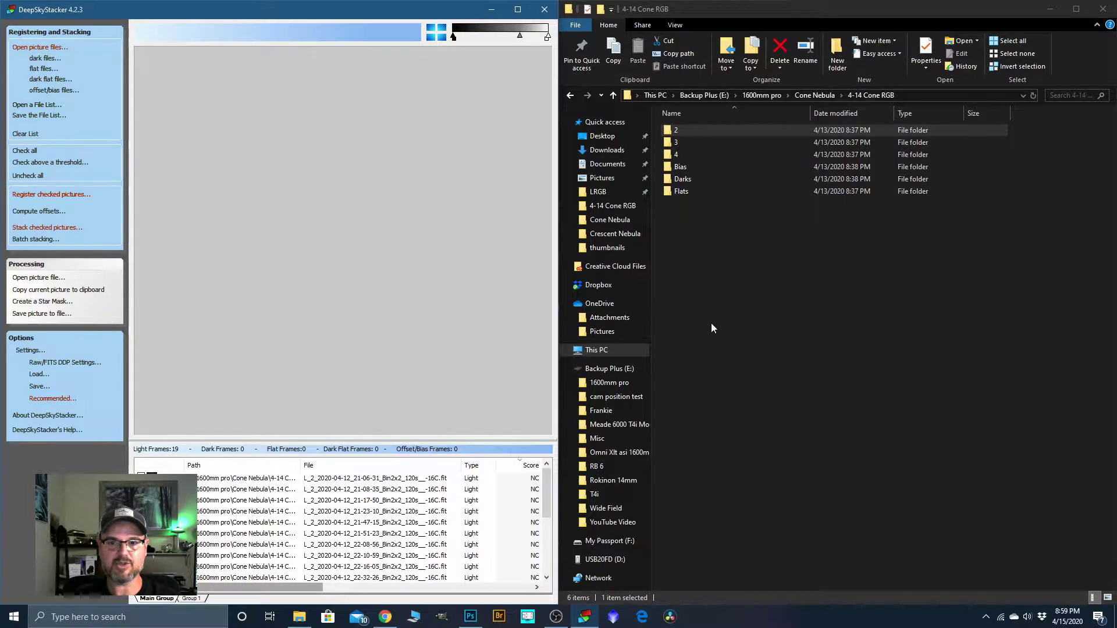
Add folder 2 from the Flats folder to the Main Group as flat frames
double_click(683, 192)
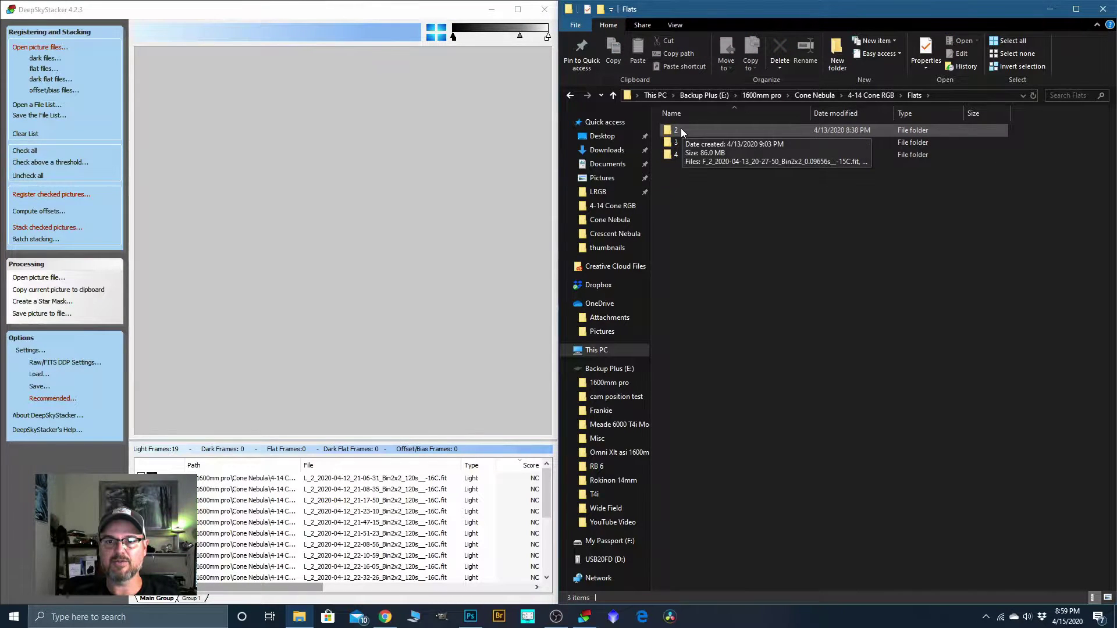
left_click_drag(675, 130, 393, 291)
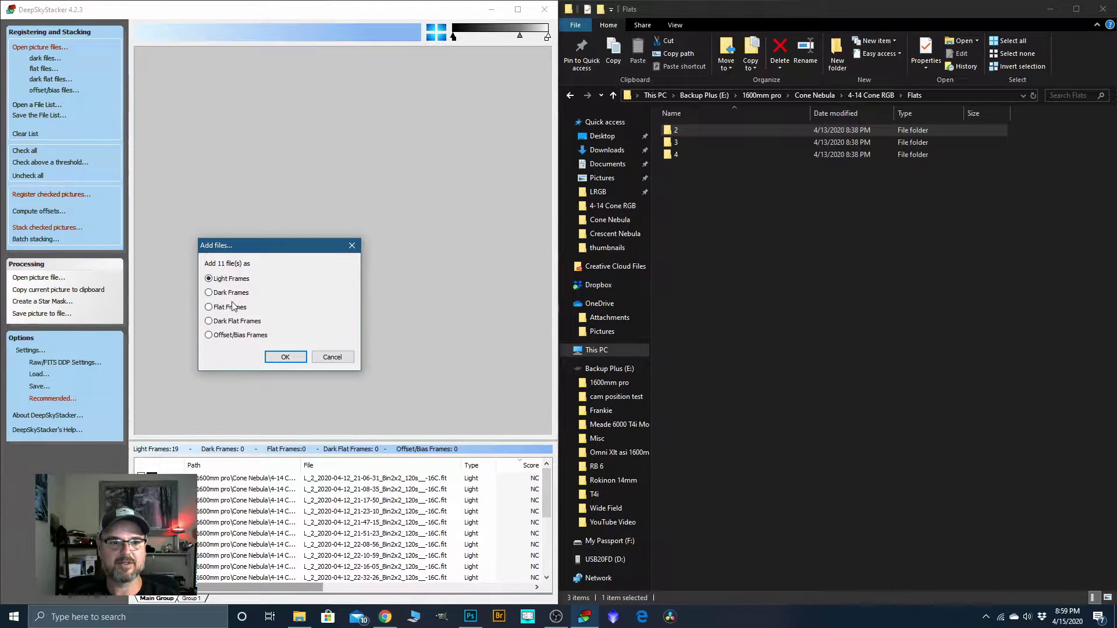
left_click(229, 308)
left_click(282, 356)
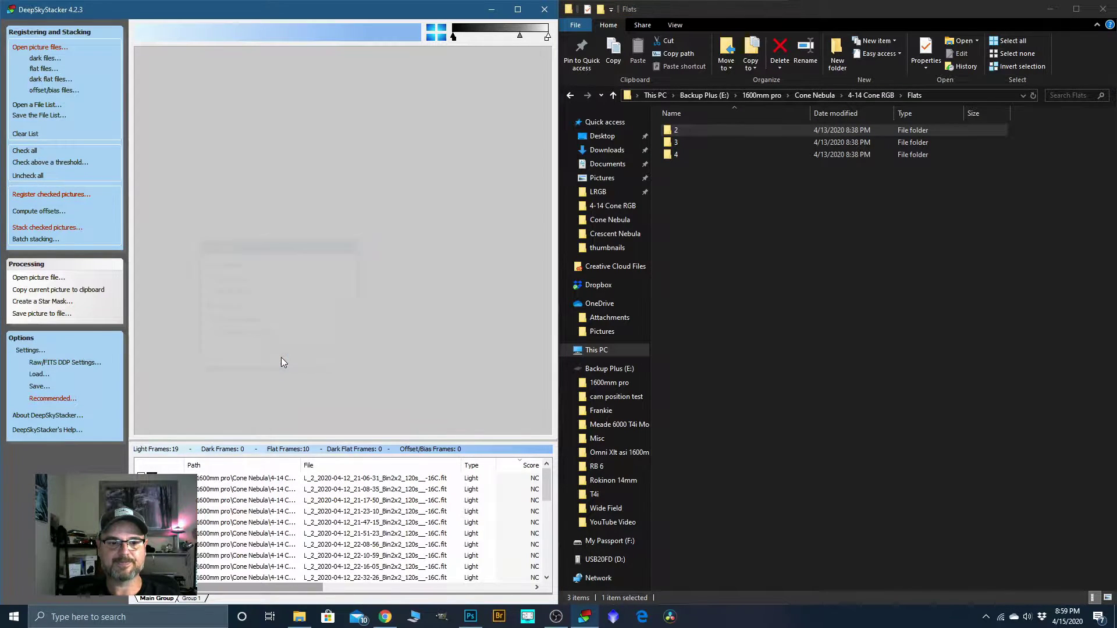
Switch to Group 1 and add folder 3 from 4-14 Cone RGB as light frames
left_click(196, 598)
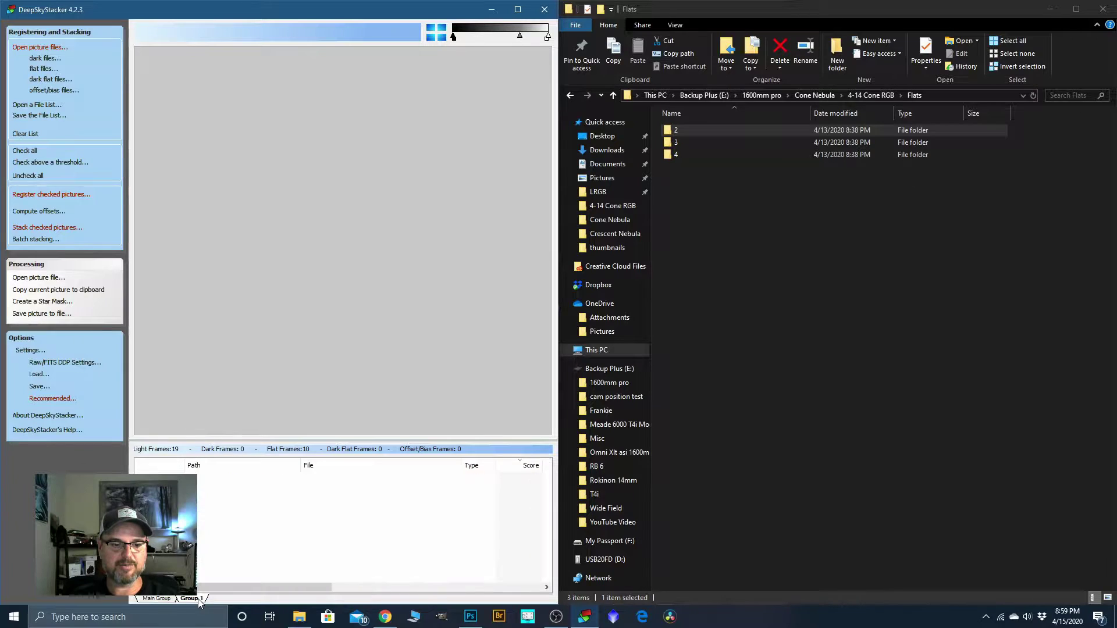
left_click(613, 95)
left_click_drag(675, 141, 383, 324)
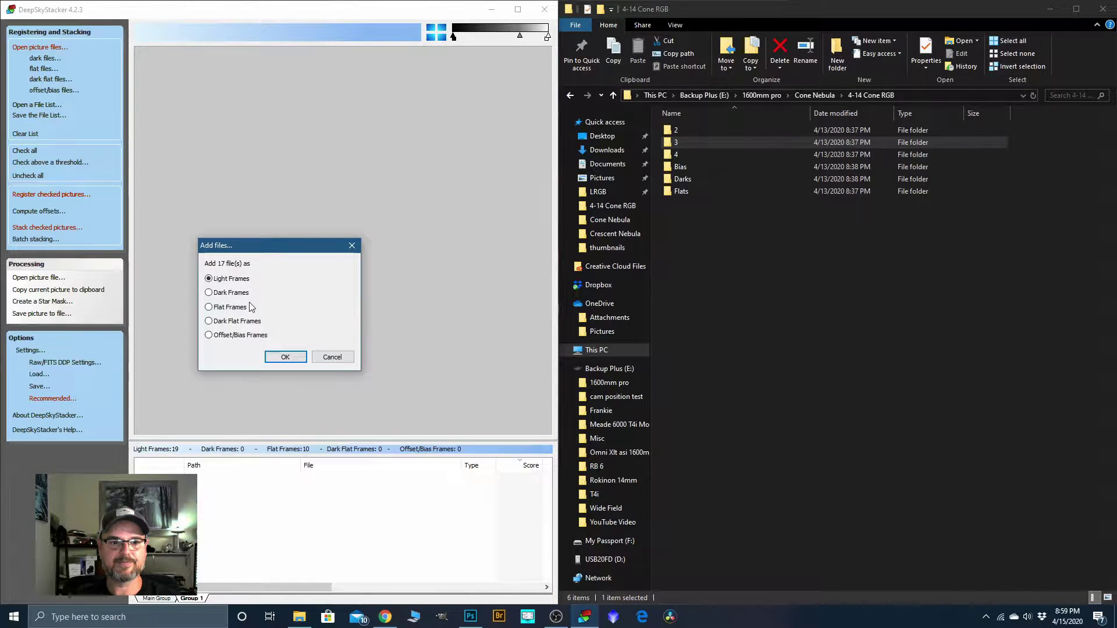
left_click(285, 356)
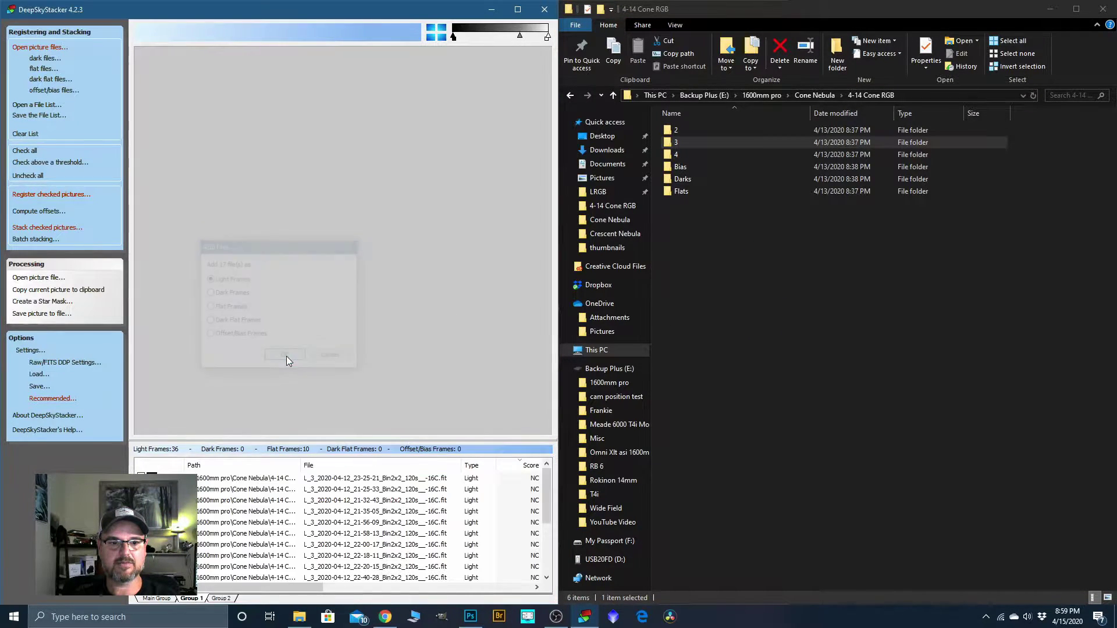
Add folder 3 from the Flats folder to Group 1 as flat frames
double_click(678, 192)
left_click_drag(674, 142, 352, 292)
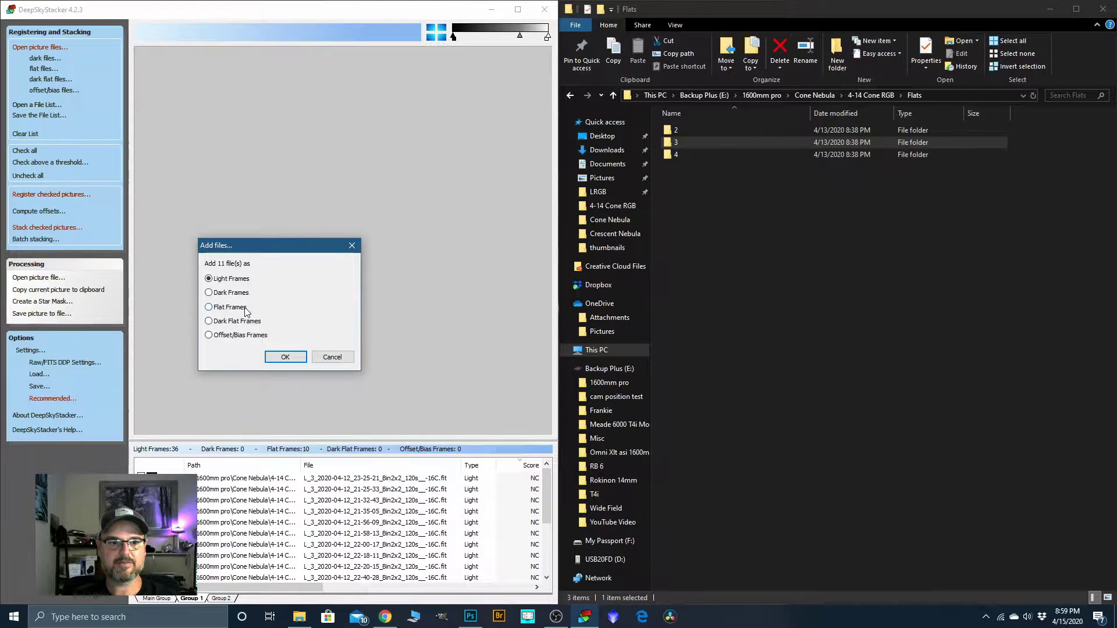
left_click(284, 356)
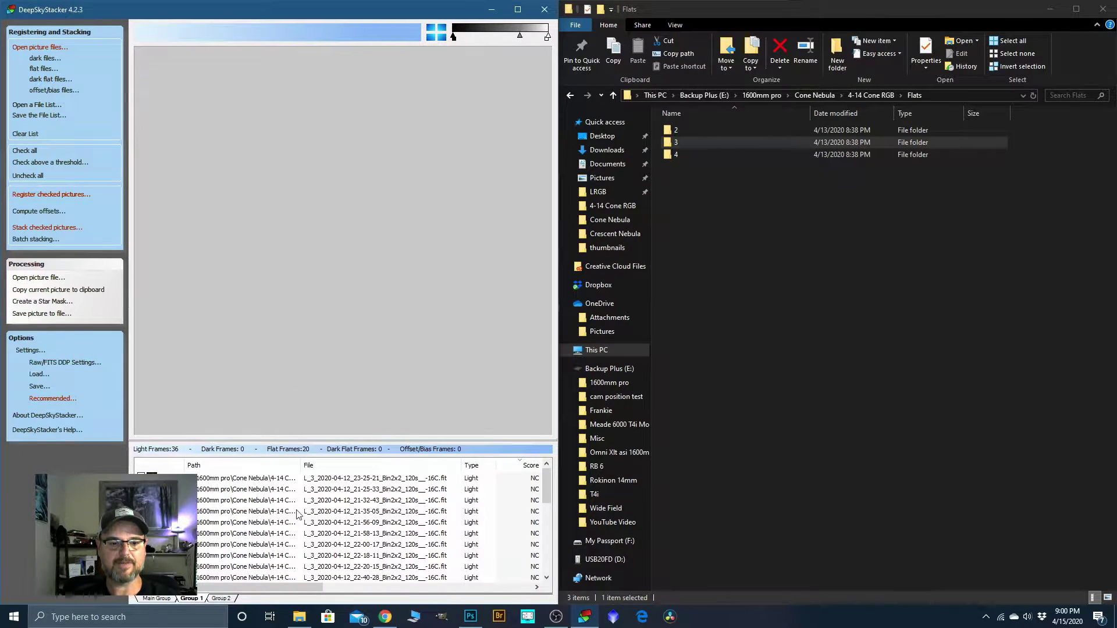
Switch to Group 2 and add folder 4 from 4-14 Cone RGB as light frames
left_click(221, 599)
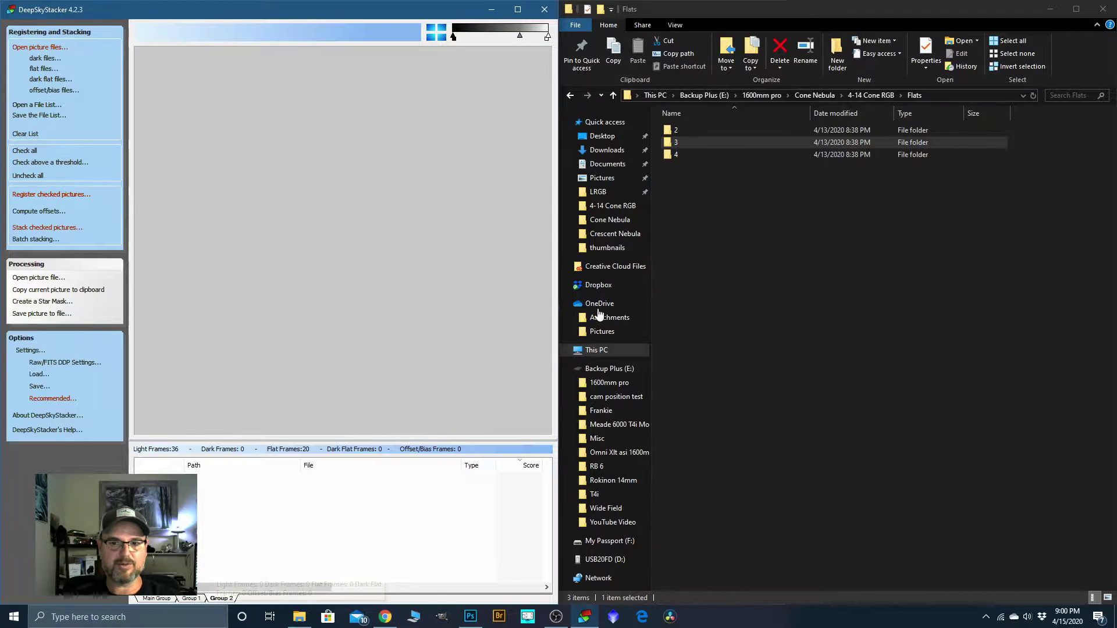
key("alt+Left")
left_click_drag(677, 155, 368, 277)
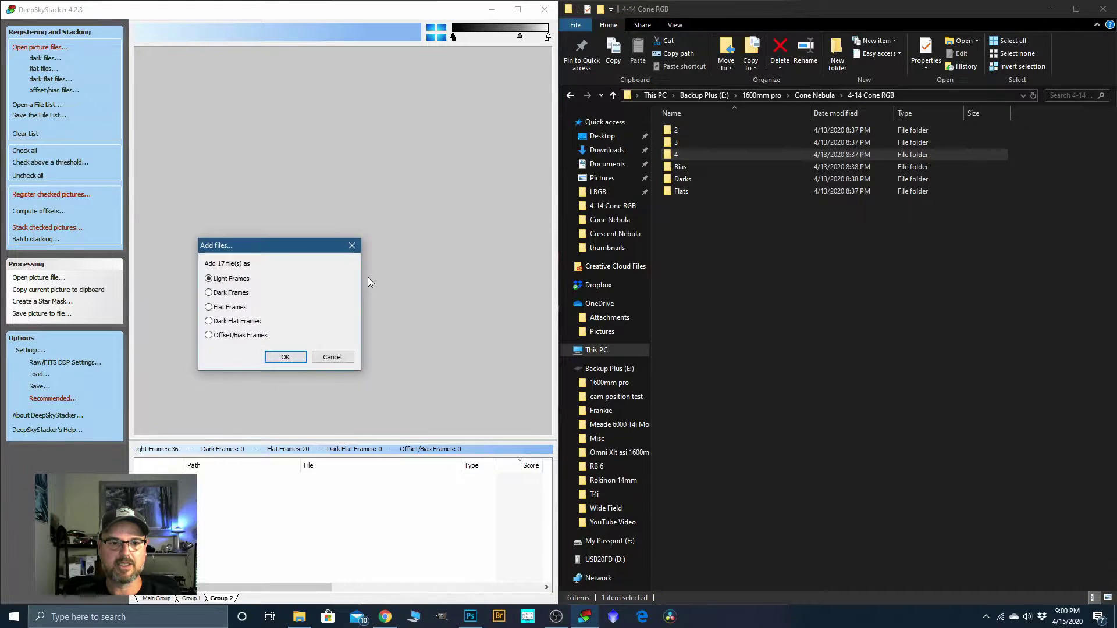
left_click(282, 358)
Add folder 4 from the Flats folder to Group 2 as flat frames
double_click(678, 197)
left_click_drag(671, 155, 346, 262)
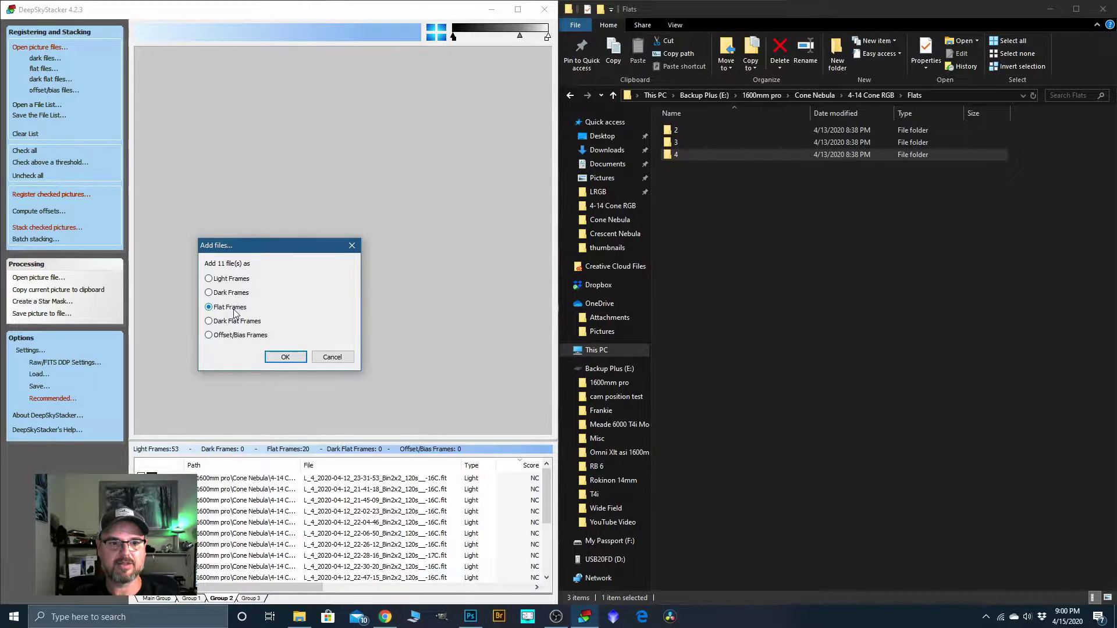
left_click(289, 356)
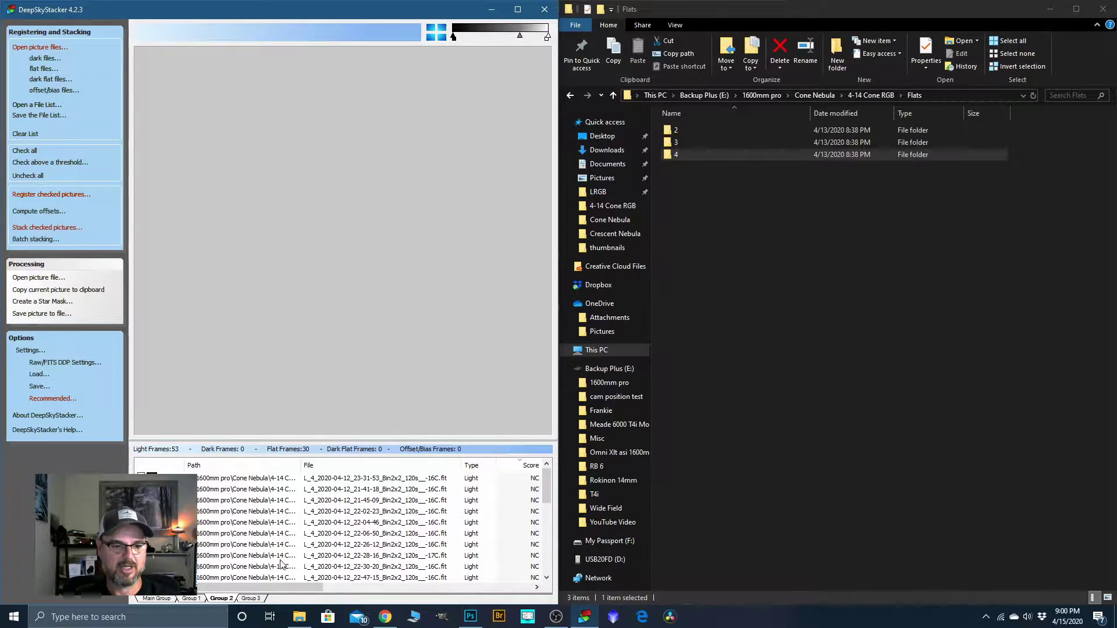
Switch to Group 3 and add the Darks folder from 4-14 Cone RGB as dark frames
left_click(251, 599)
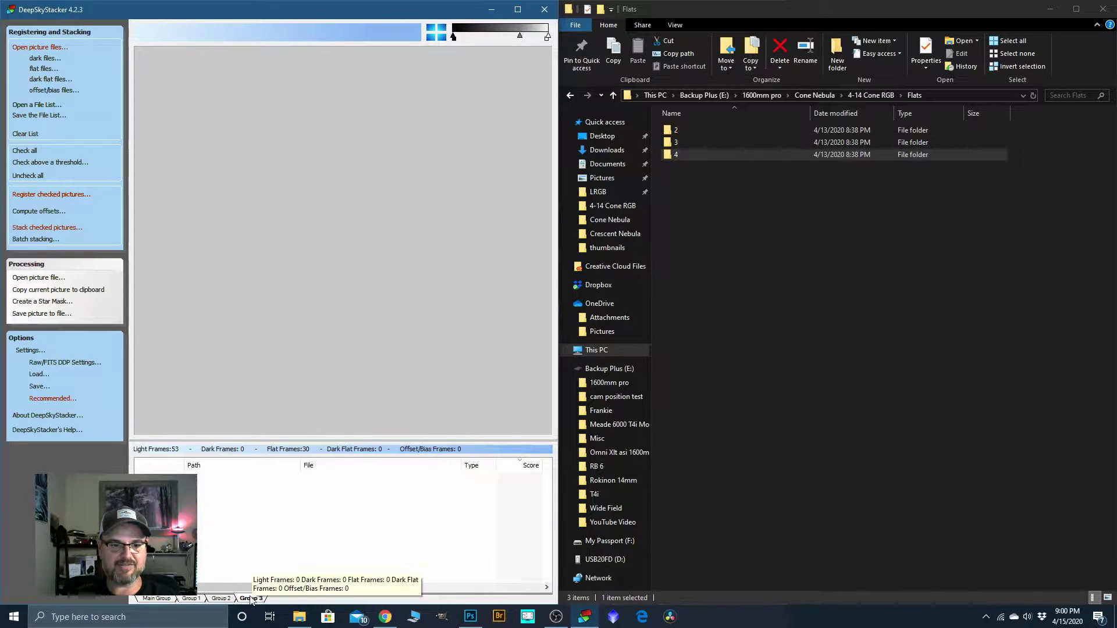
left_click(613, 96)
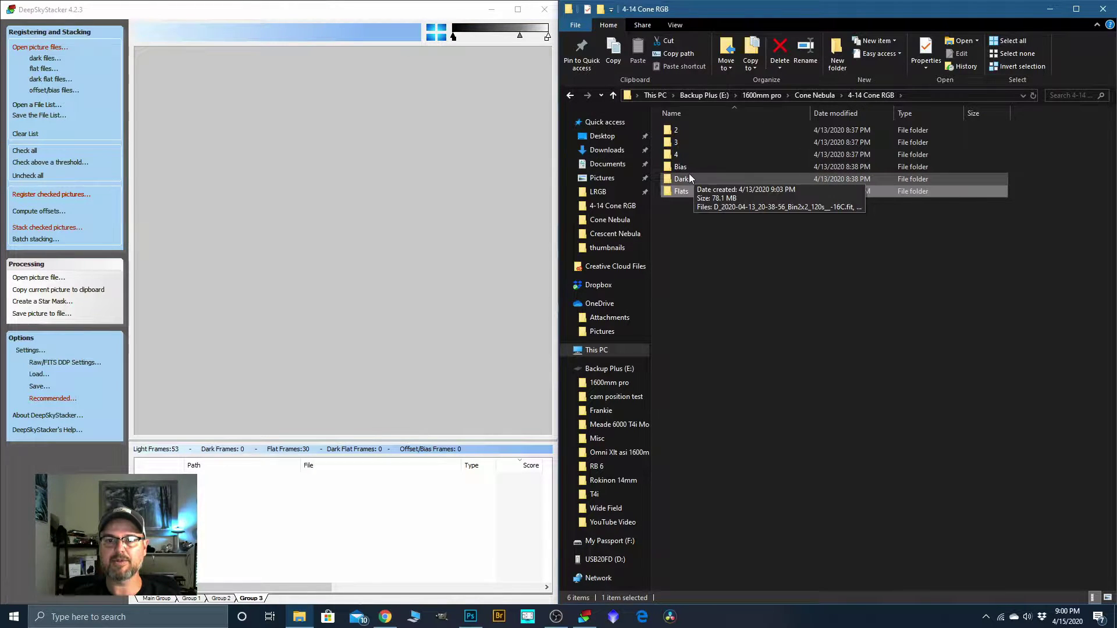
left_click_drag(682, 180, 287, 311)
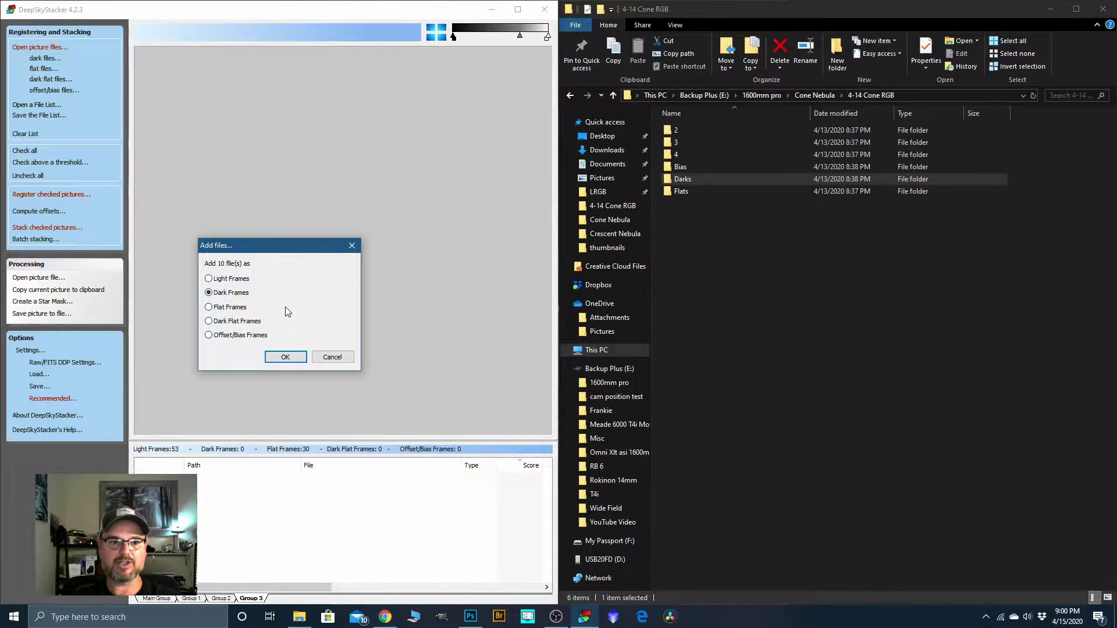
left_click(292, 358)
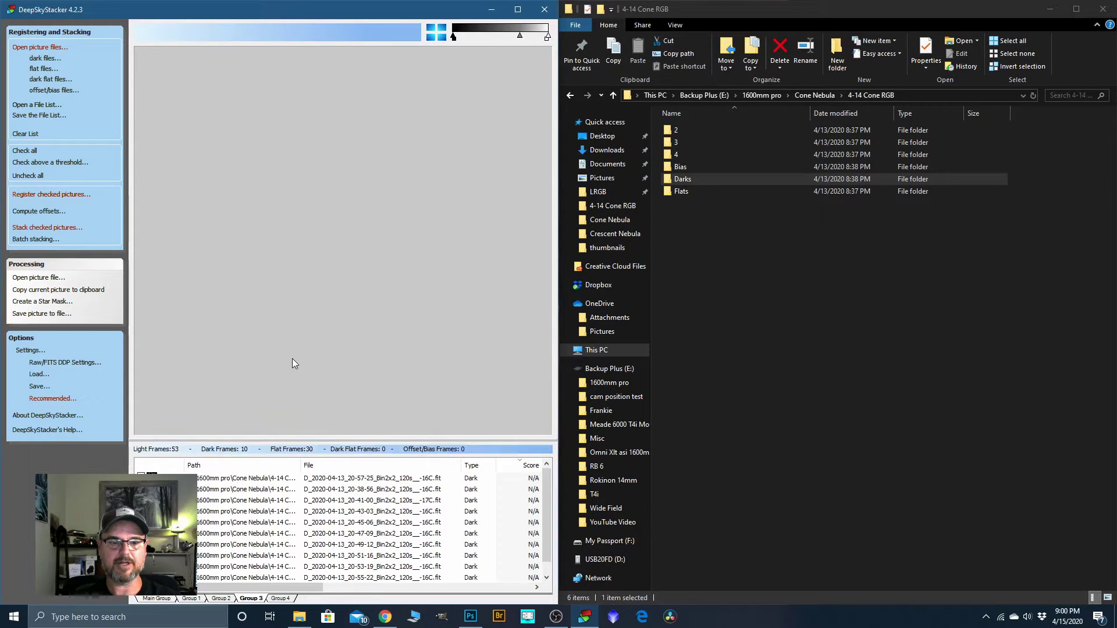
Add the Bias folder from 4-14 Cone RGB to Group 3 as offset/bias frames
left_click_drag(684, 167, 327, 291)
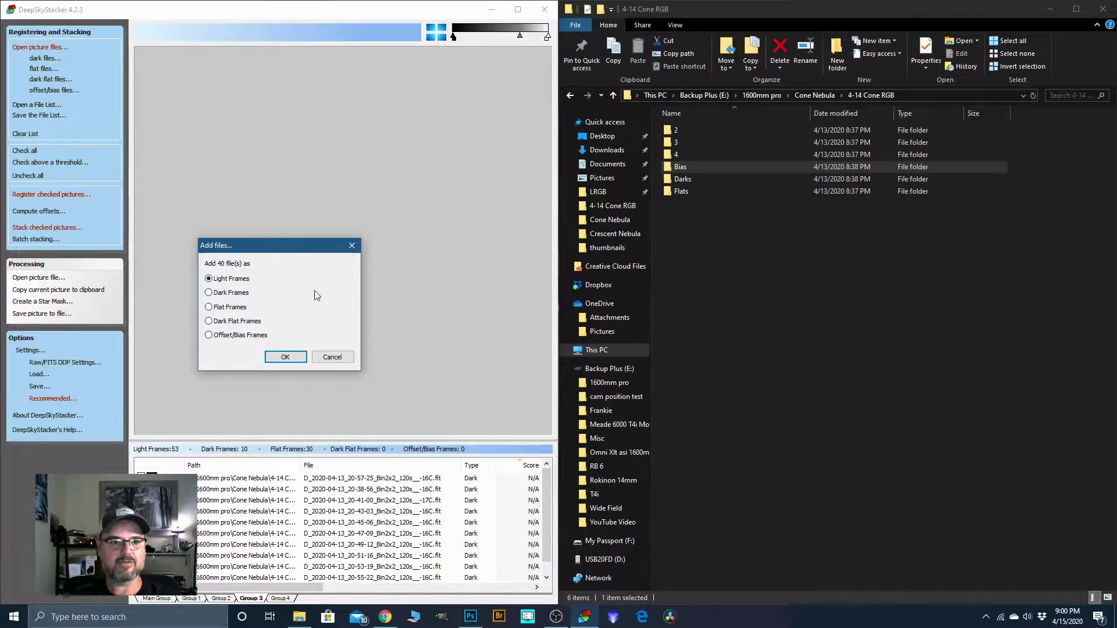
left_click(234, 335)
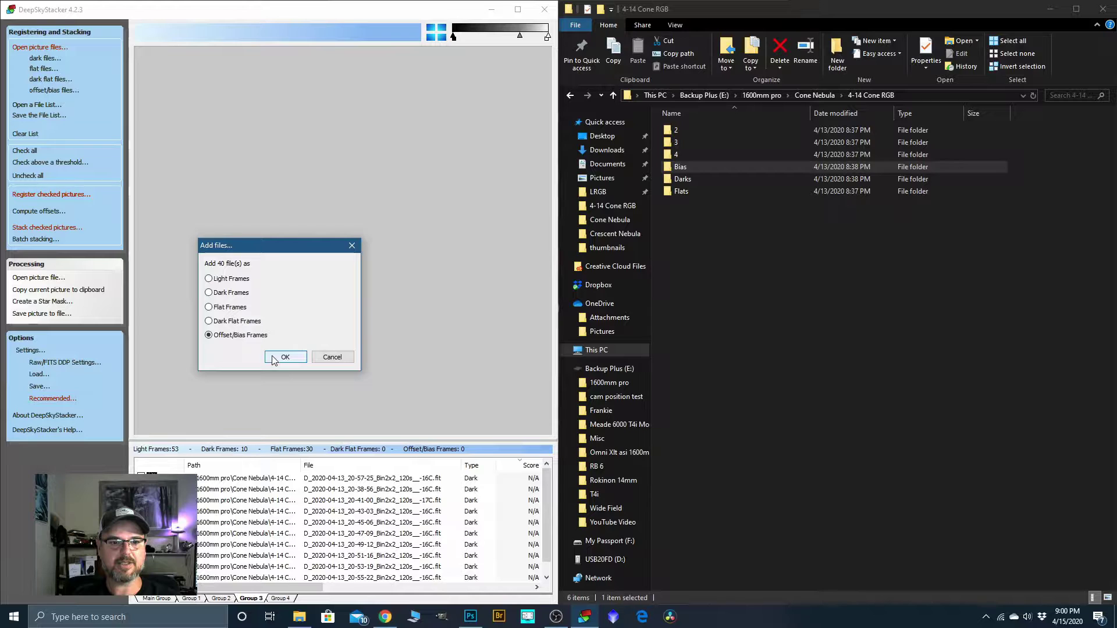
left_click(273, 359)
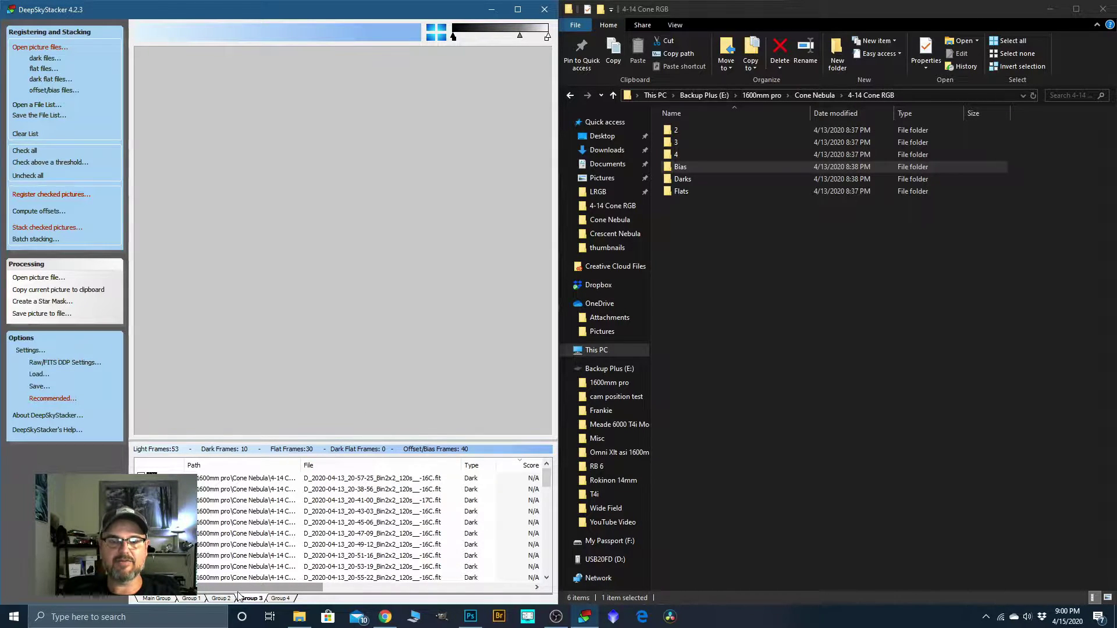
Review the frame lists of the Main Group and the numbered groups up to Group 3
left_click(157, 599)
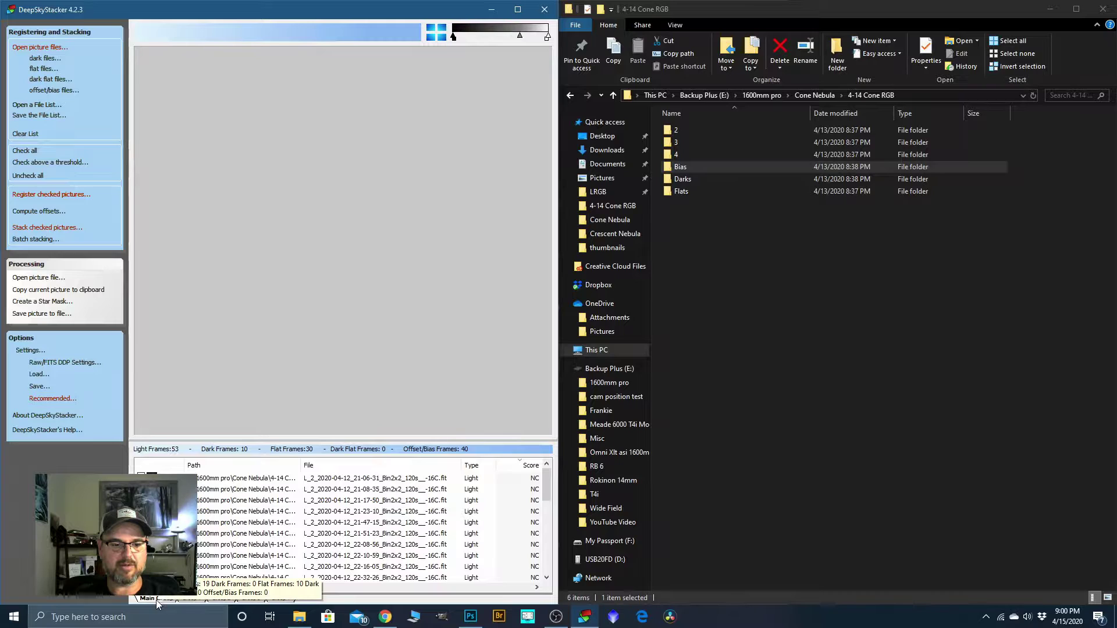
left_click(220, 598)
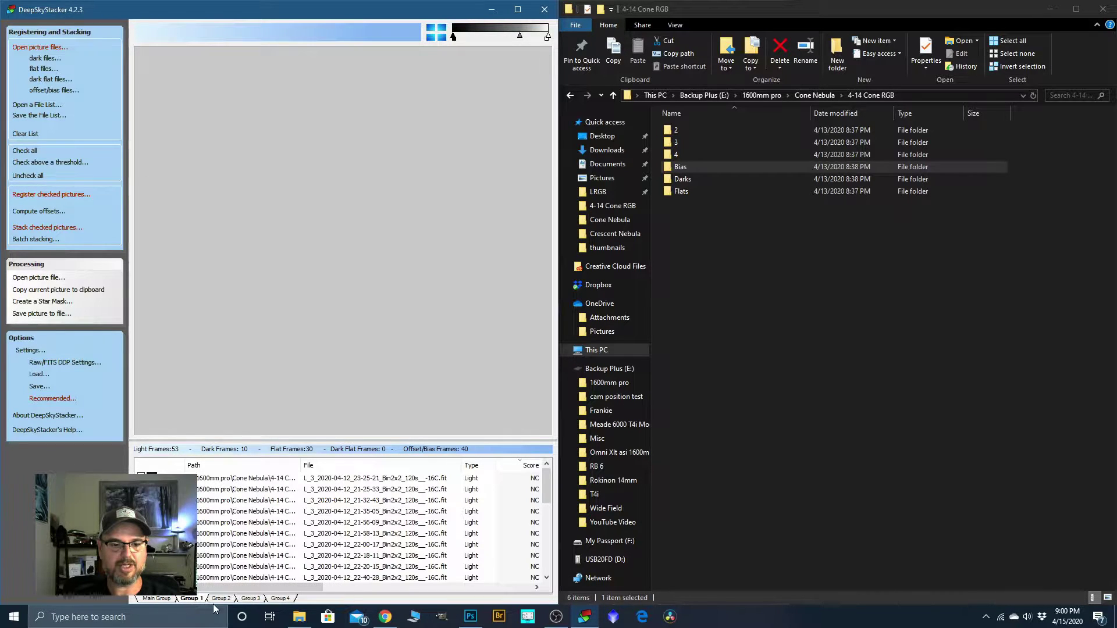
left_click(250, 598)
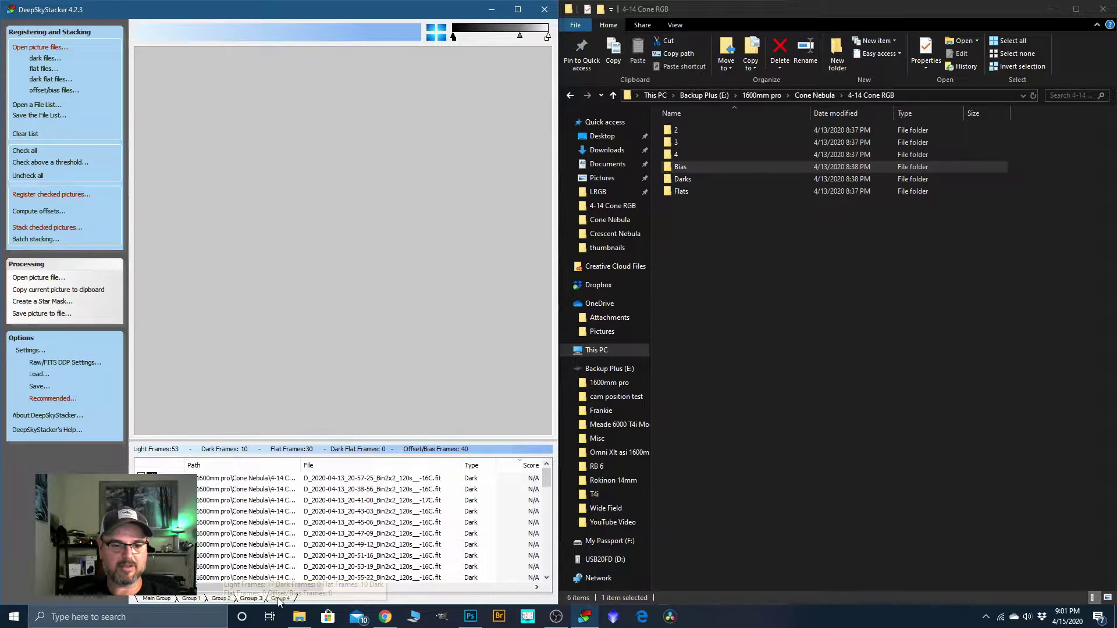
Look through the files in the 4-10-20 HA folder and return to the Cone Nebula folder
left_click(612, 96)
double_click(702, 152)
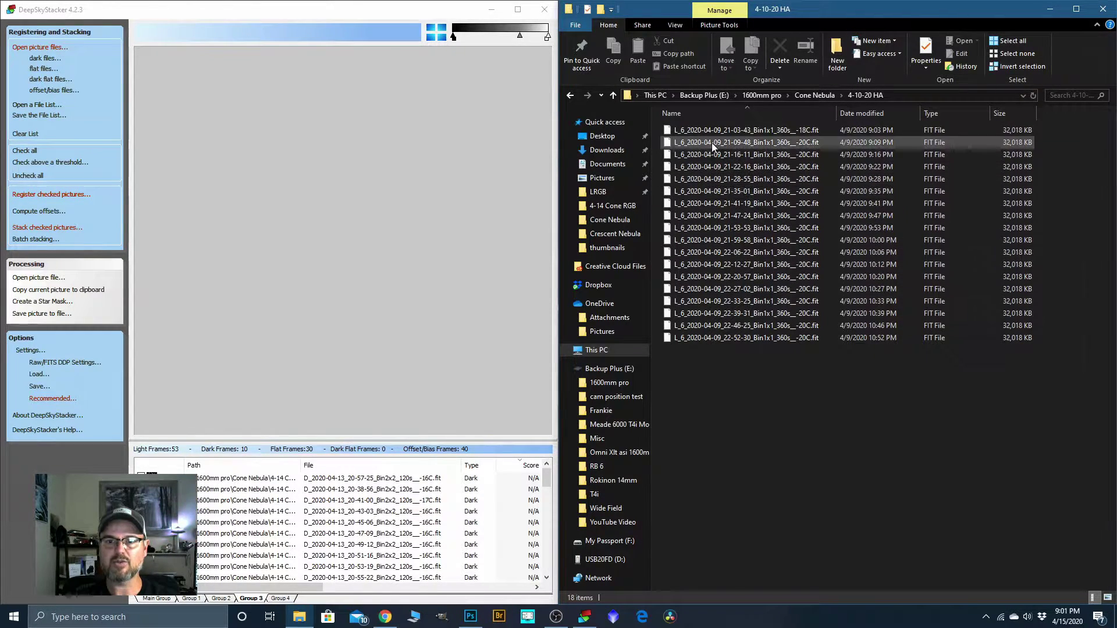
left_click(613, 96)
Add the 4-10-20 HA folder to Group 4 as light frames
left_click_drag(687, 137, 366, 282)
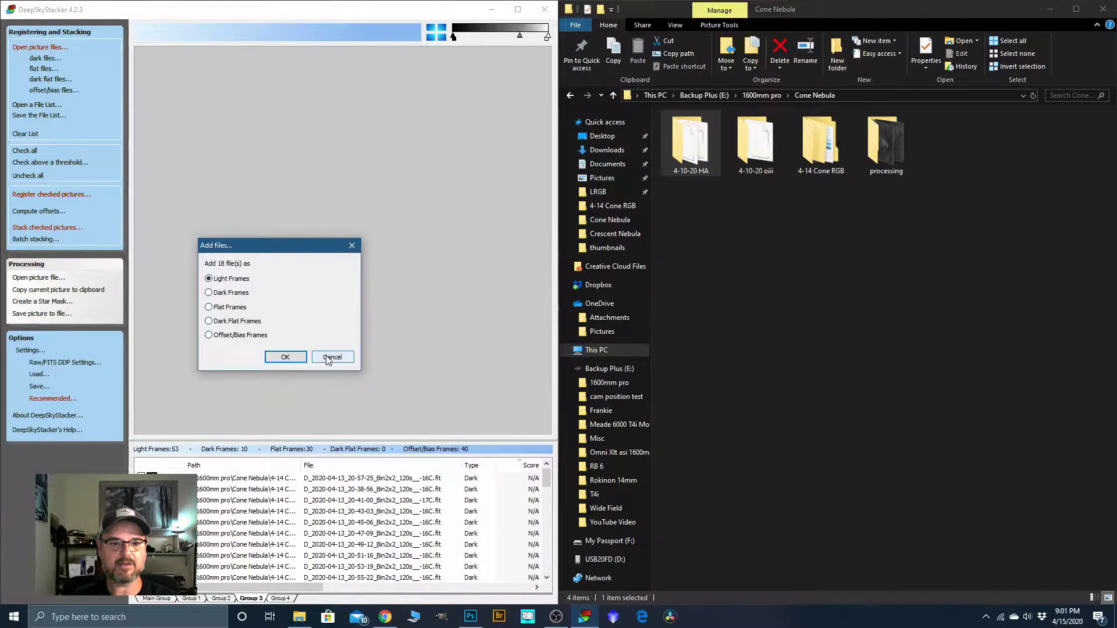
left_click(353, 243)
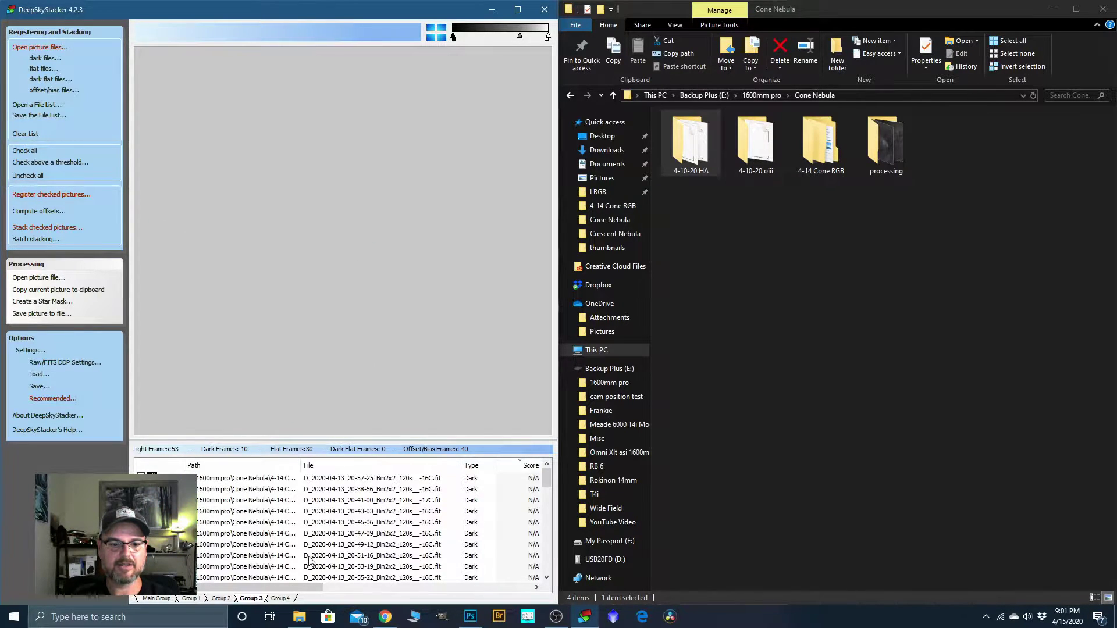
left_click(278, 598)
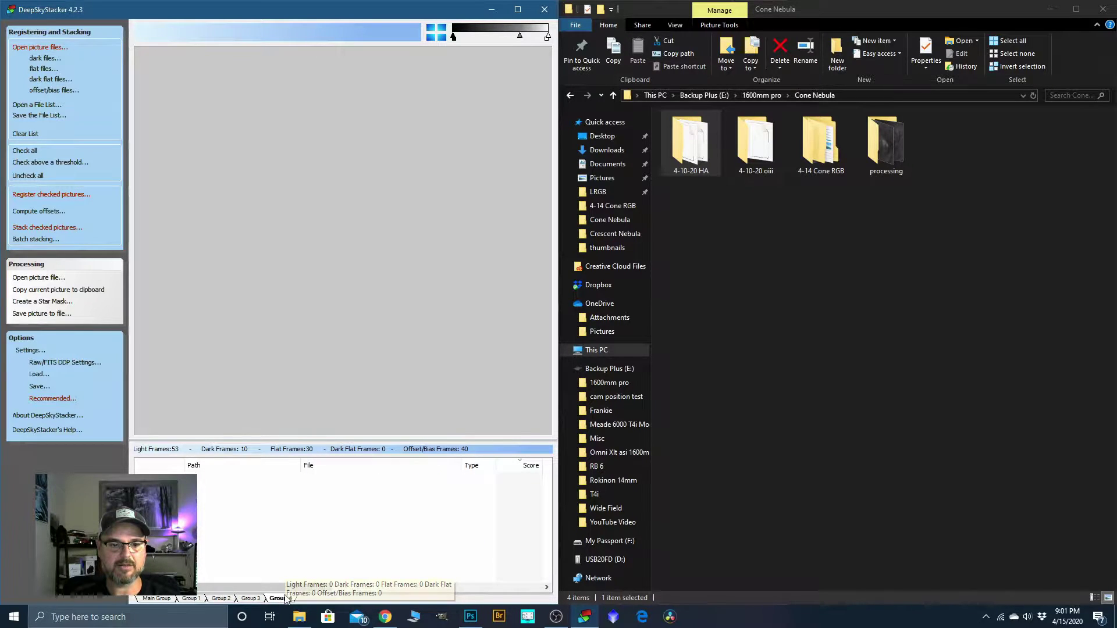
left_click_drag(690, 152, 351, 285)
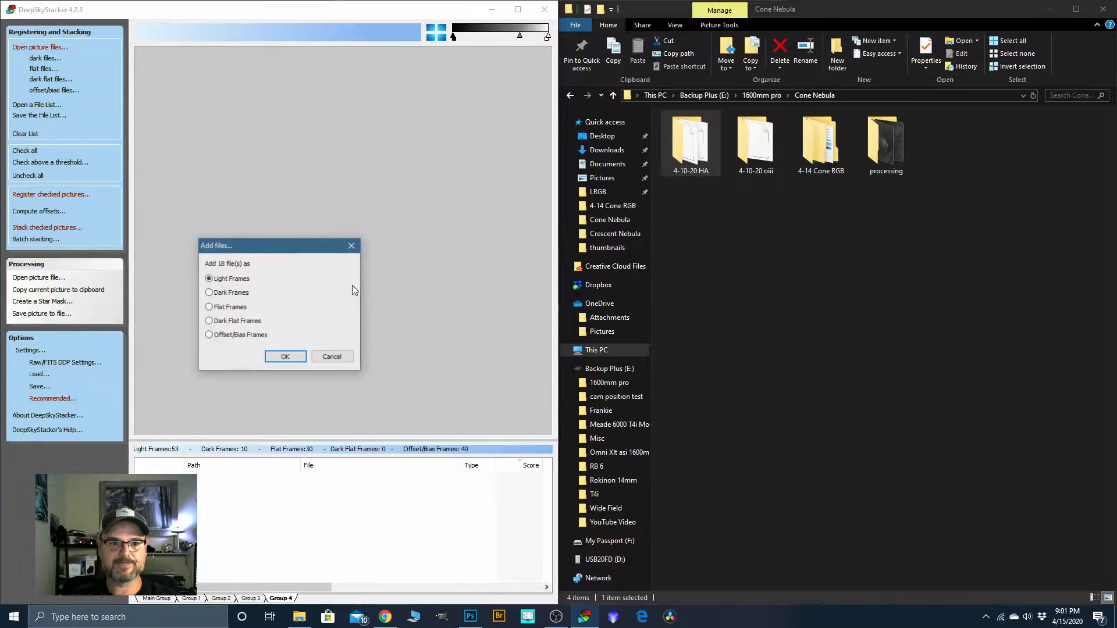
left_click(270, 357)
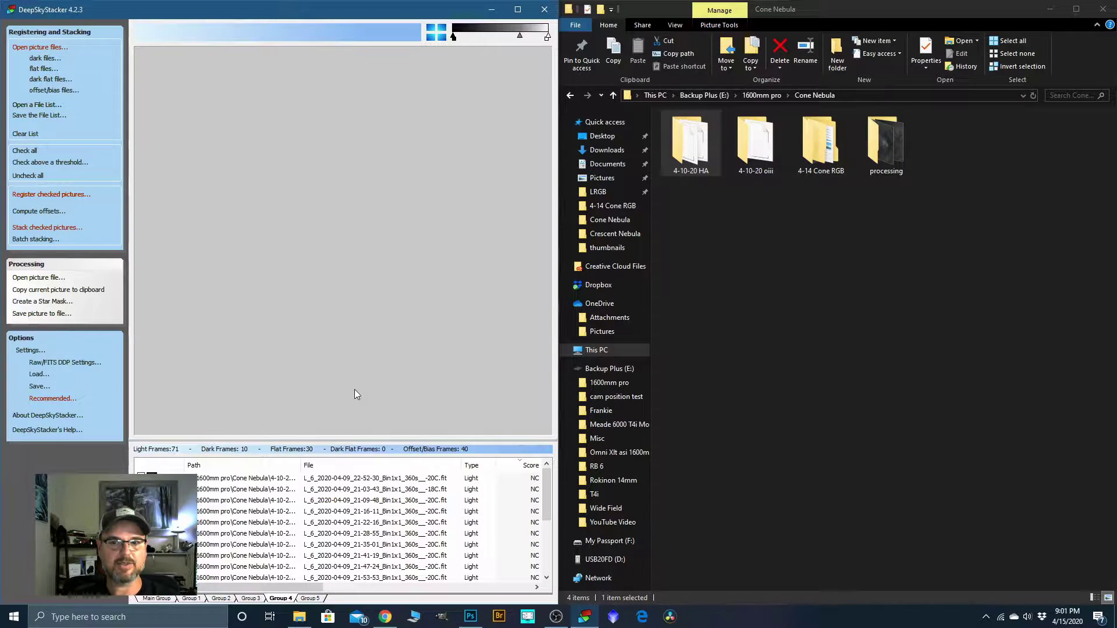
Add the first 12 FIT files from Darks 360 -20 in Calibration Frames to Group 4 as dark frames
left_click(615, 95)
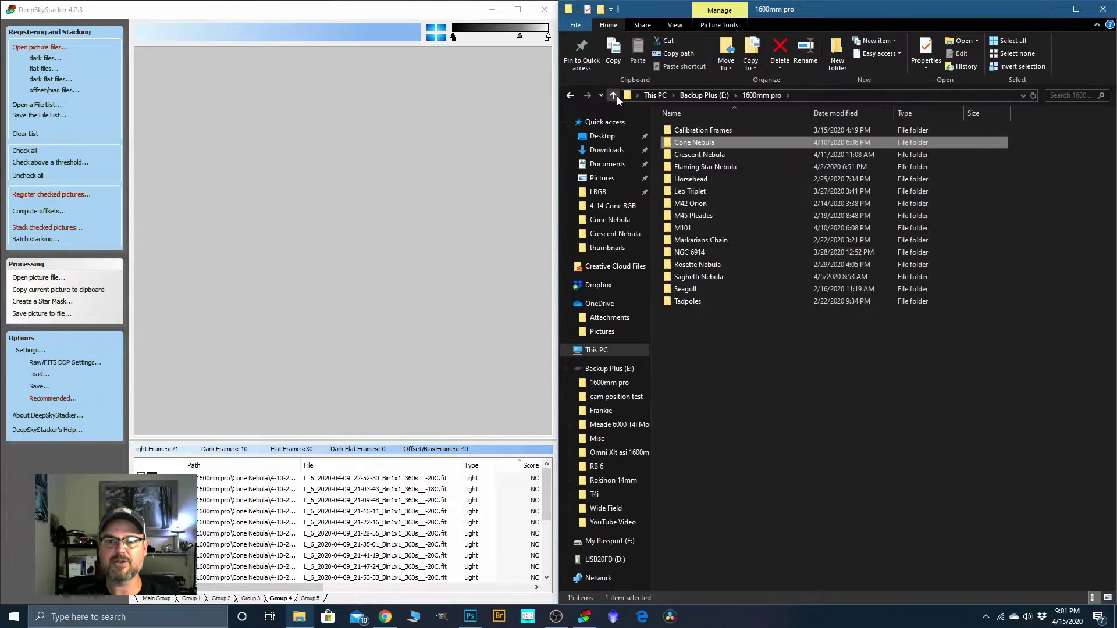
double_click(710, 130)
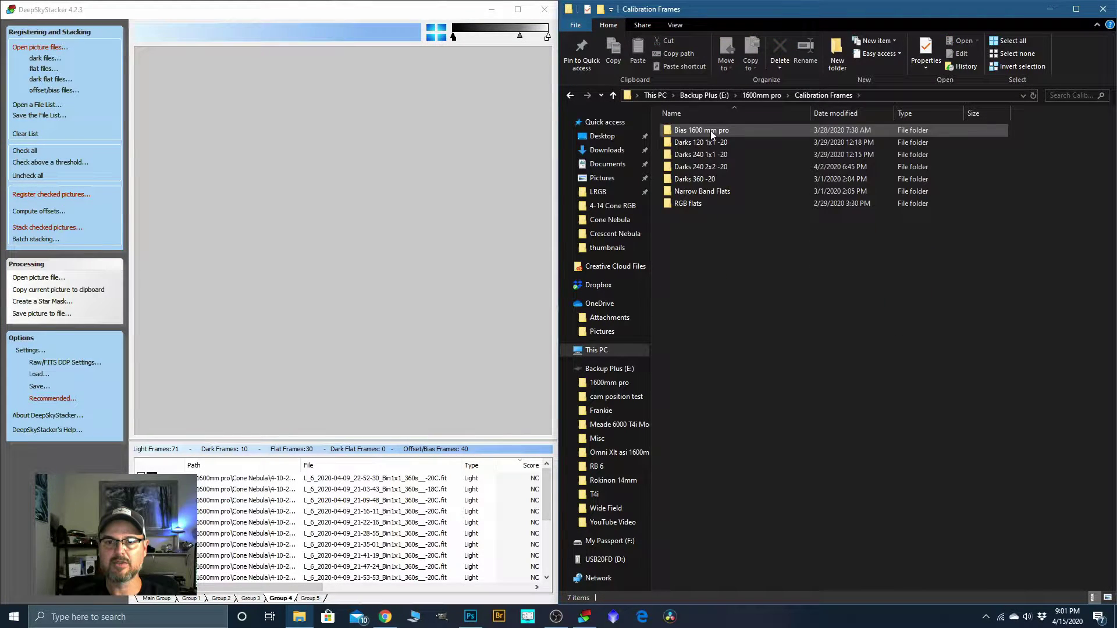
double_click(682, 179)
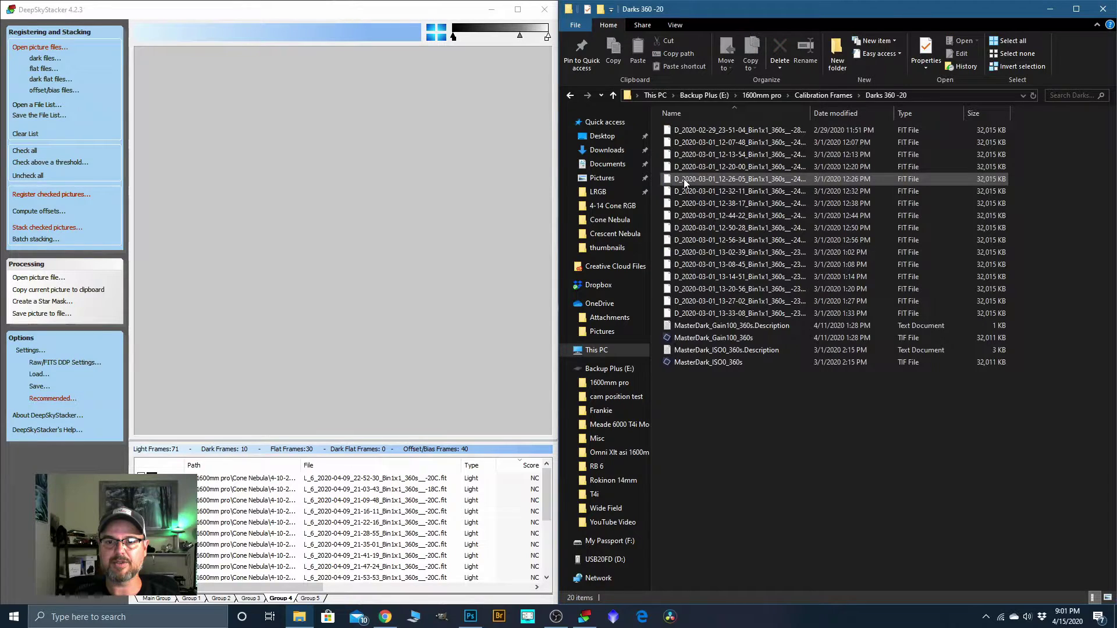
left_click(689, 129)
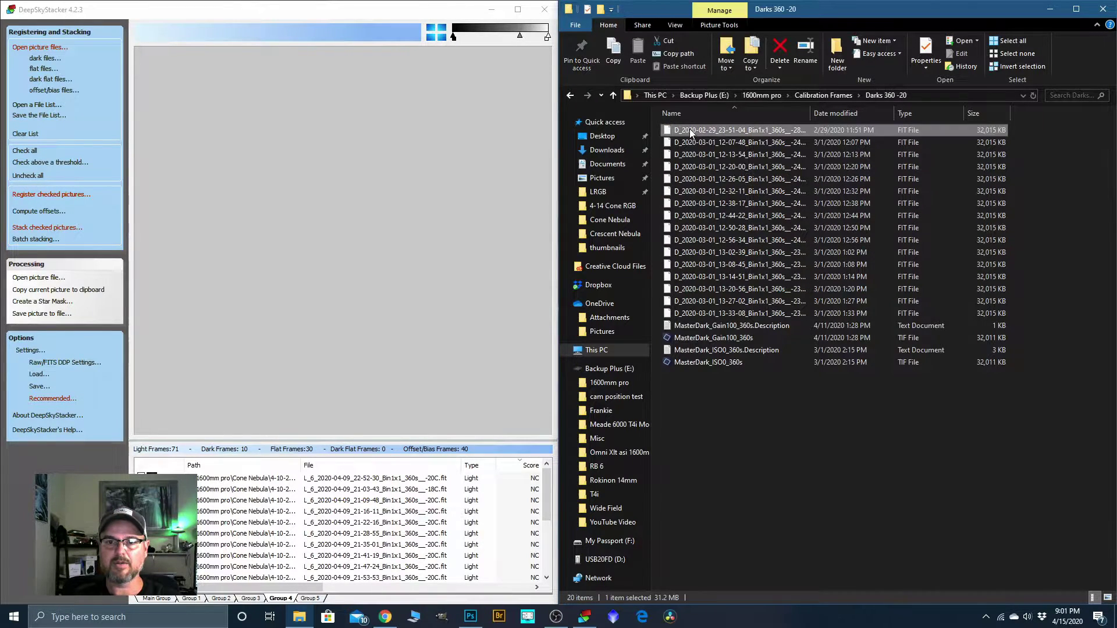
left_click(691, 269, "shift")
left_click_drag(700, 265, 350, 287)
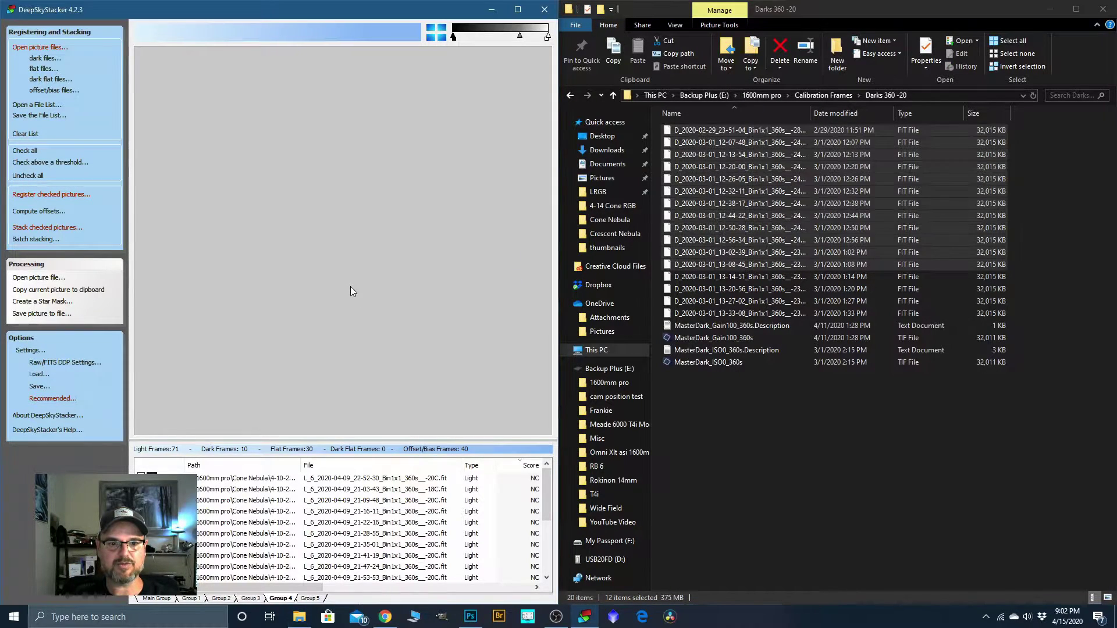
left_click(228, 294)
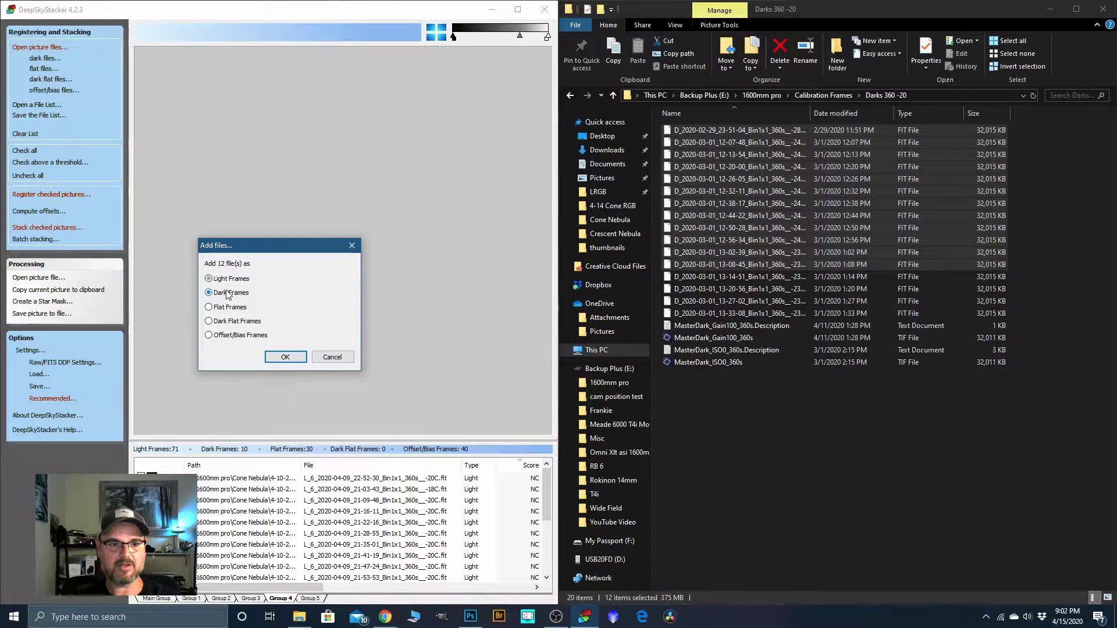
left_click(283, 359)
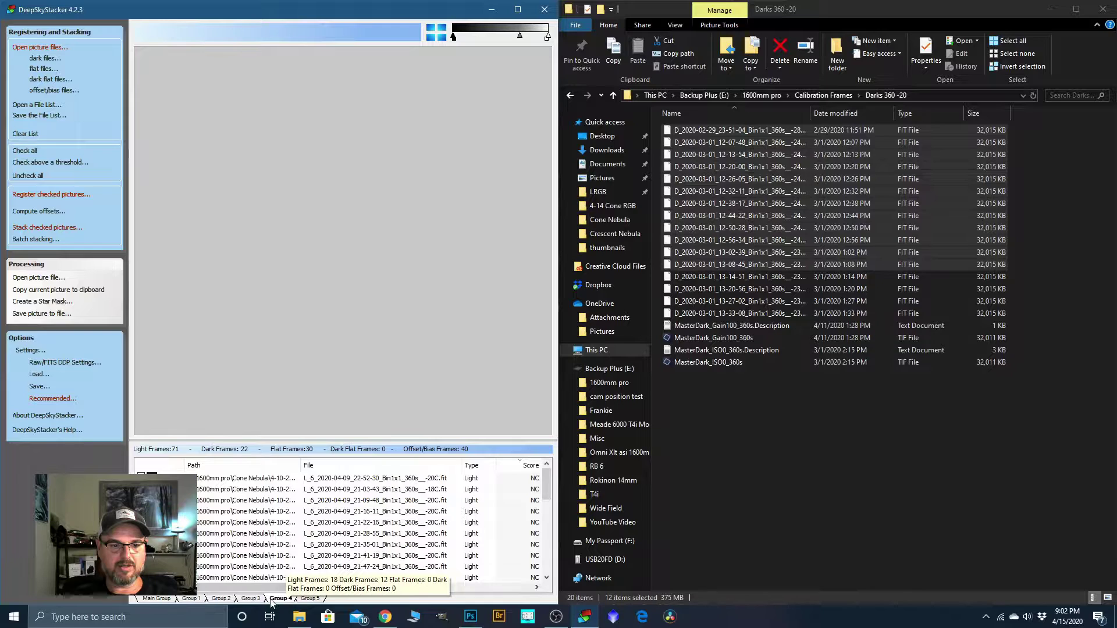
Add the first 11 FIT files from the ha folder in Narrow Band Flats to Group 4 as flat frames
left_click(613, 95)
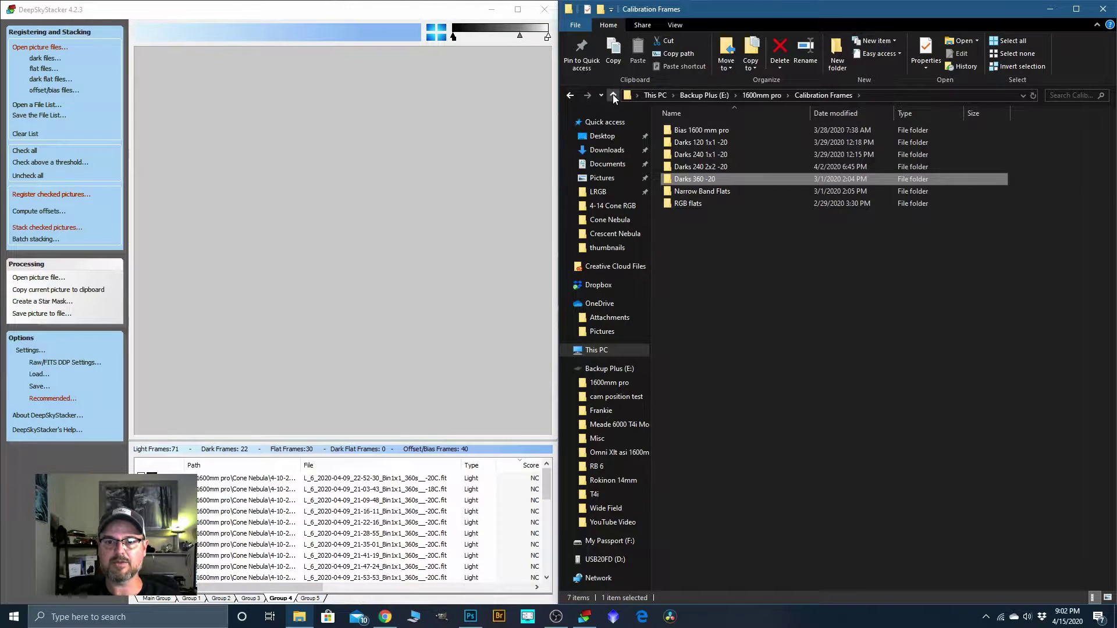
double_click(693, 193)
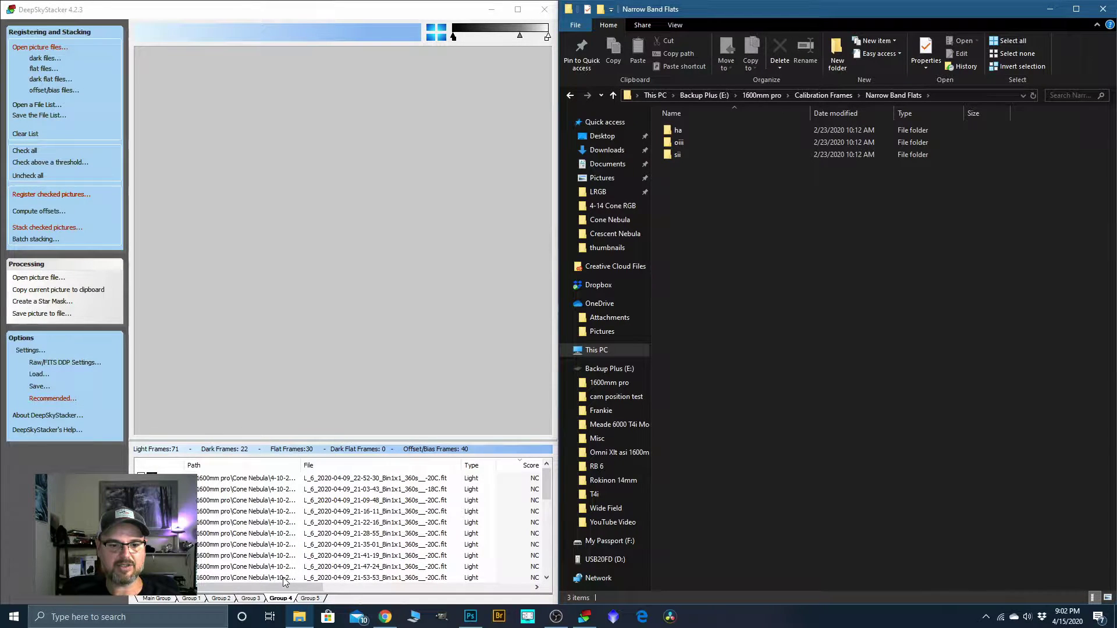
scroll(290, 528, "down", 3)
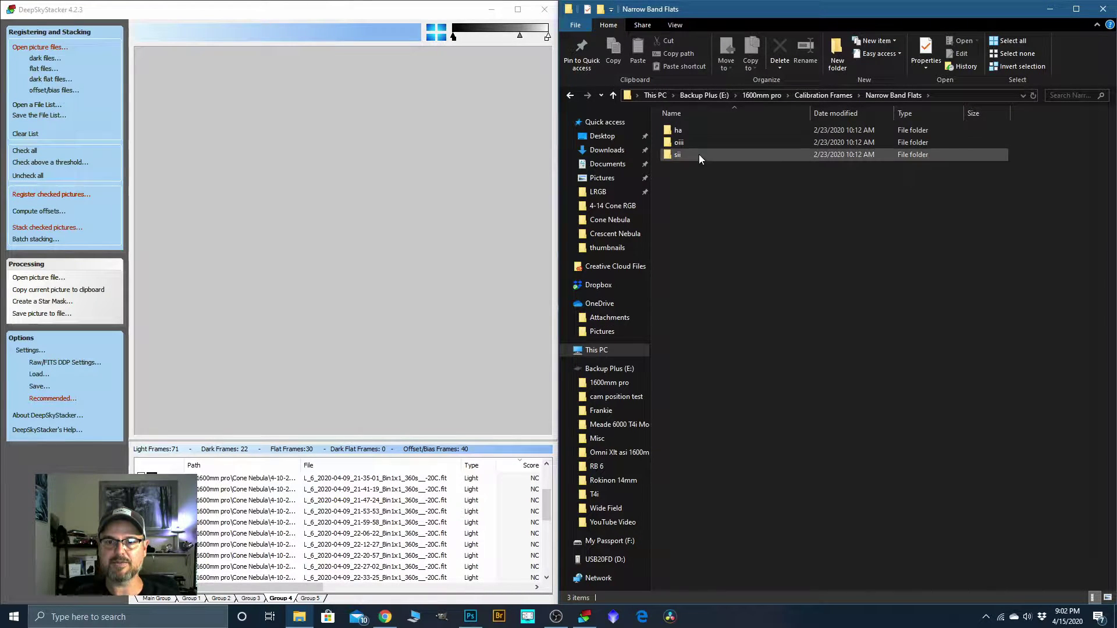
double_click(677, 131)
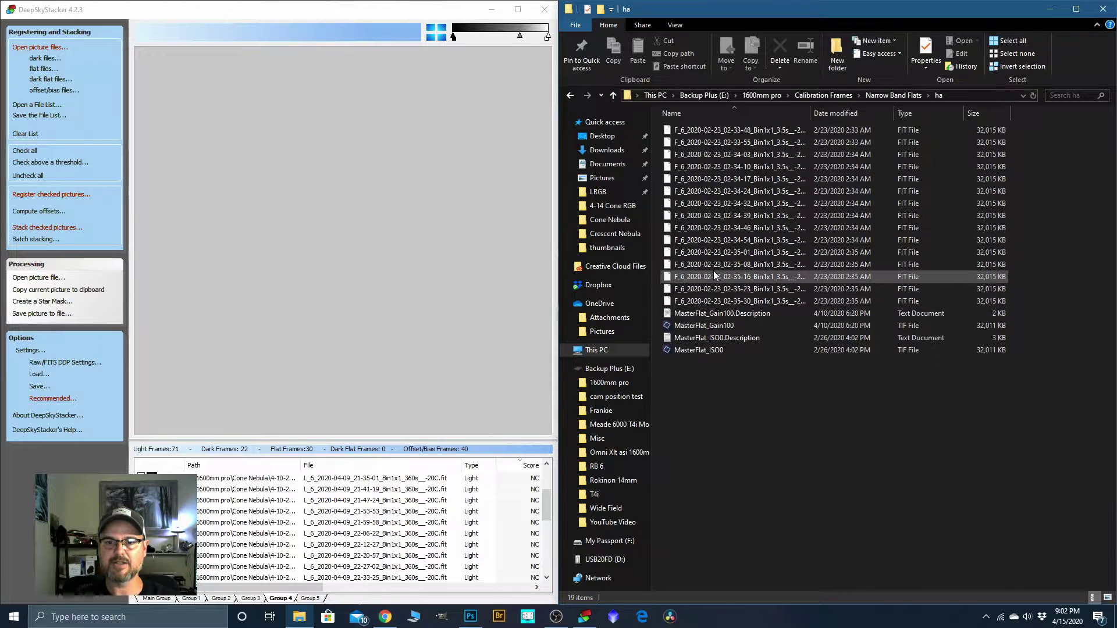
left_click(683, 130)
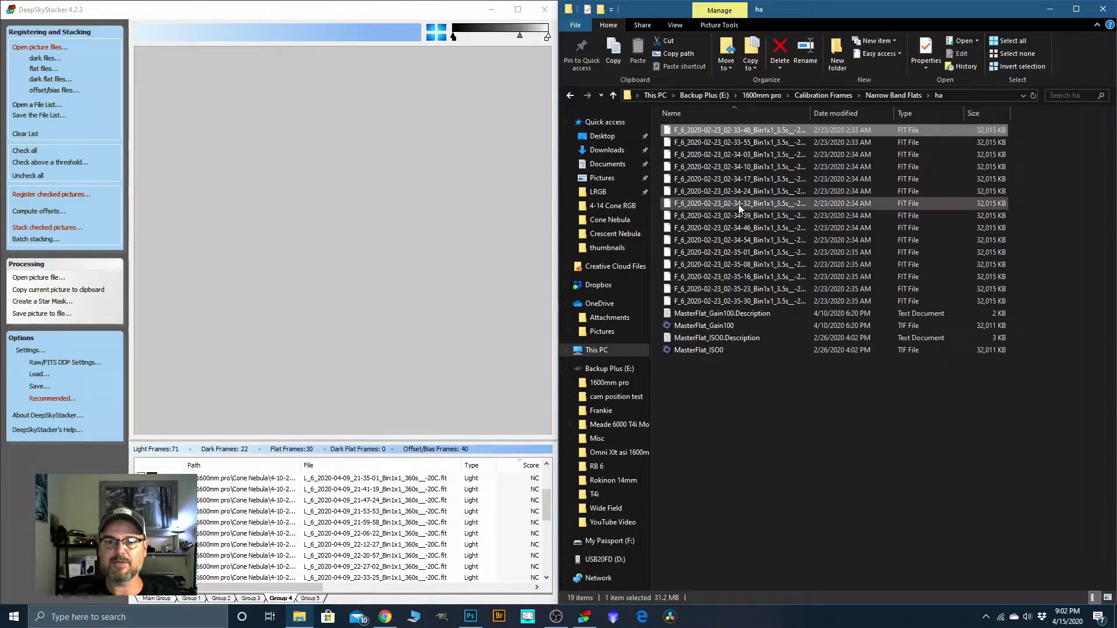
left_click(690, 252, "shift")
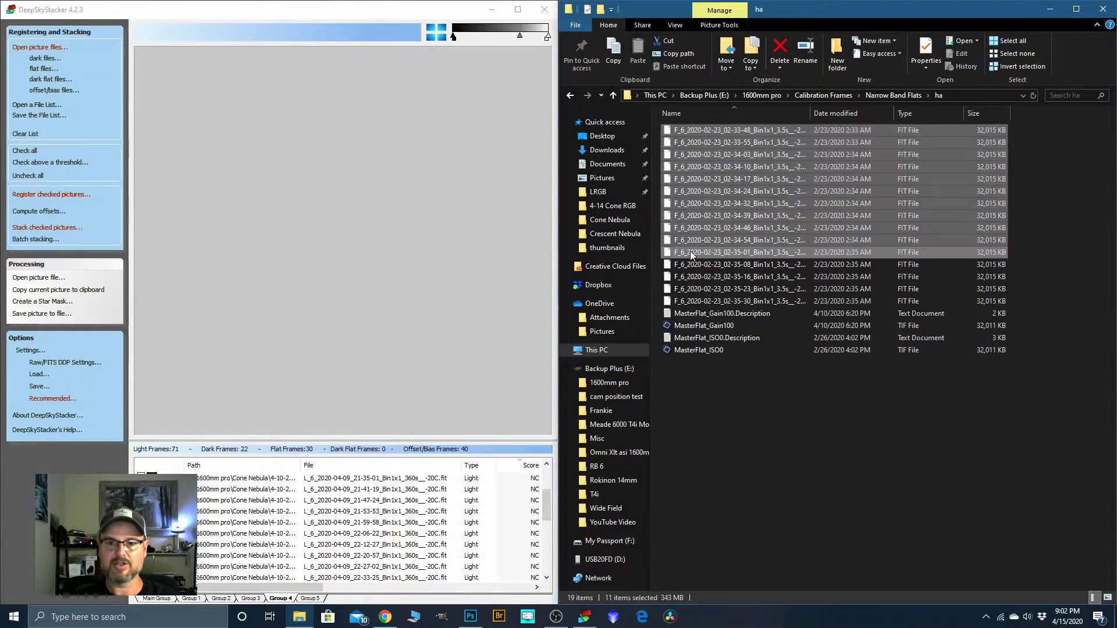
left_click_drag(690, 252, 365, 277)
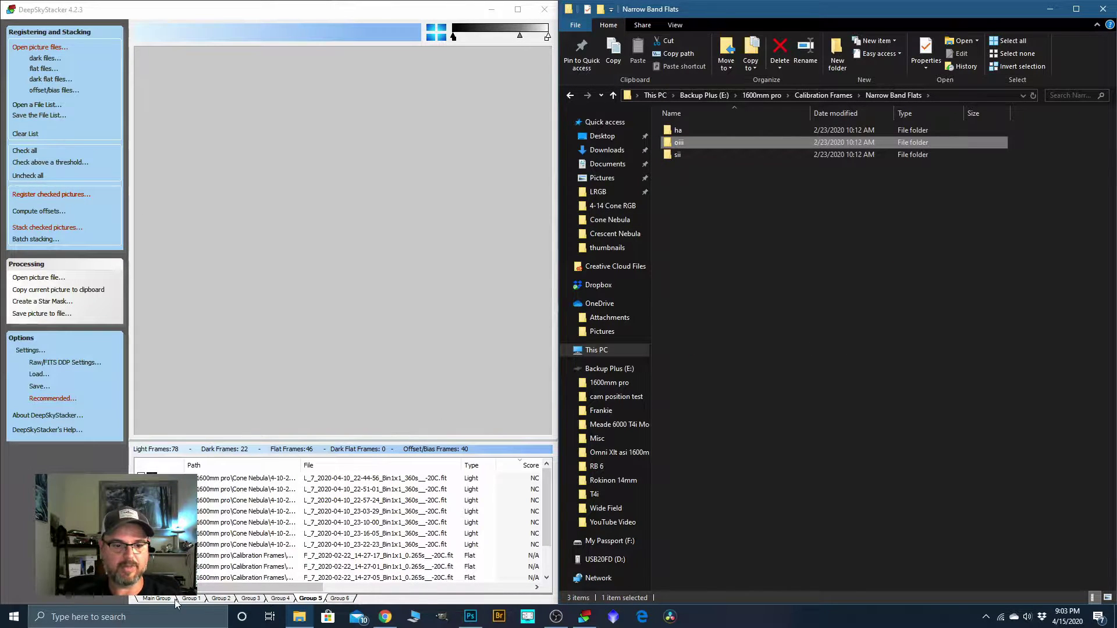
Review the frame lists of Groups 1, 3, 4 and 5
left_click(191, 599)
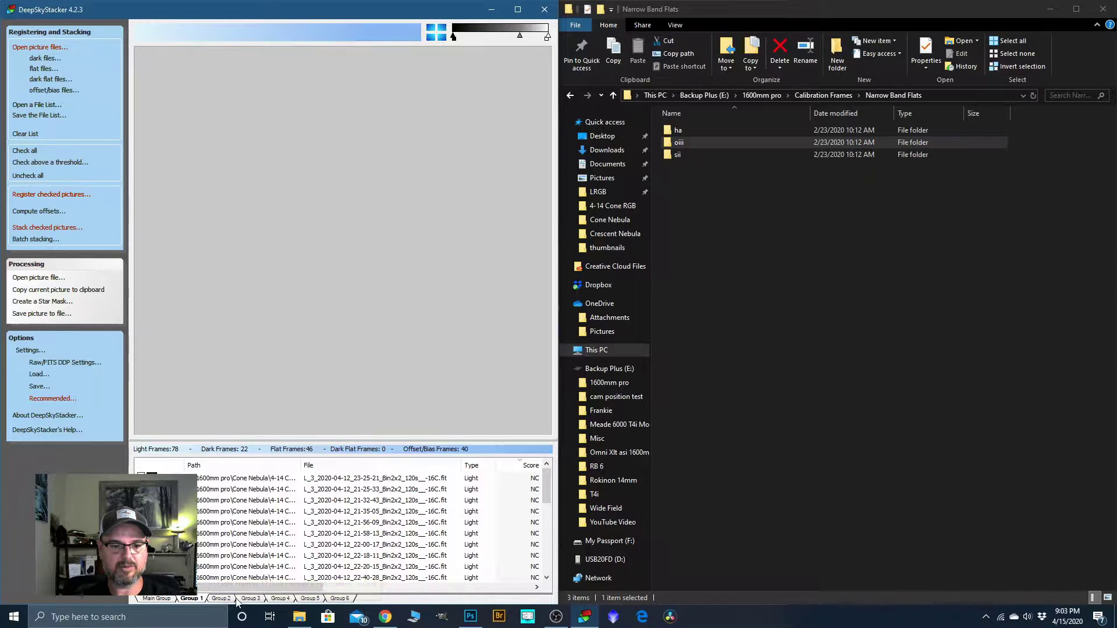
left_click(246, 600)
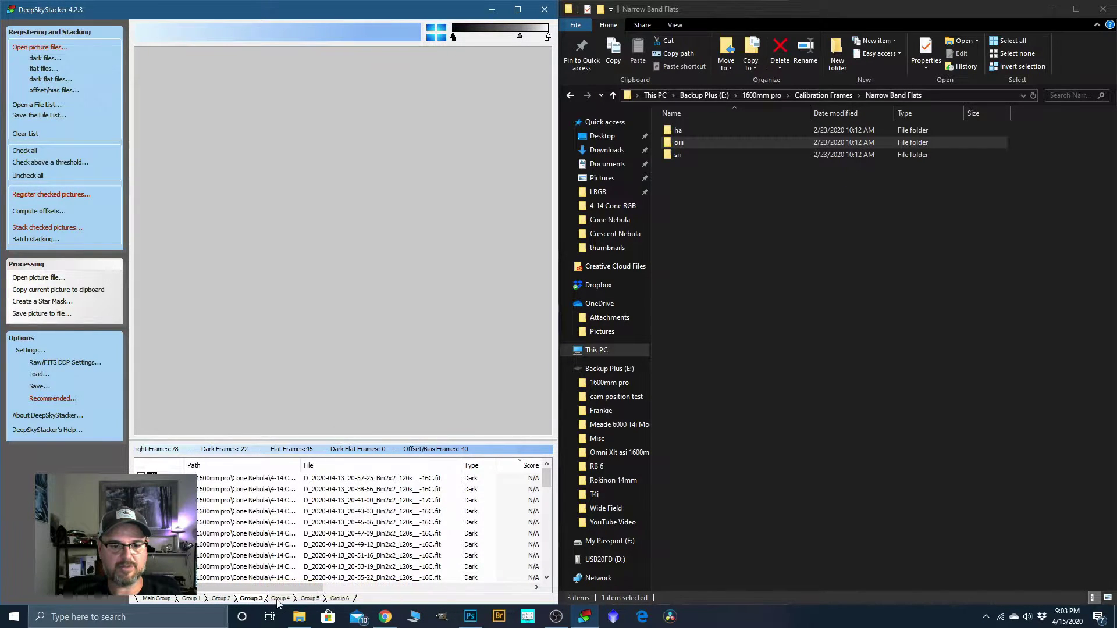
left_click(279, 599)
left_click(305, 601)
Move the file browser window out of the way and maximize the DeepSkyStacker window
left_click_drag(916, 12, 1116, 87)
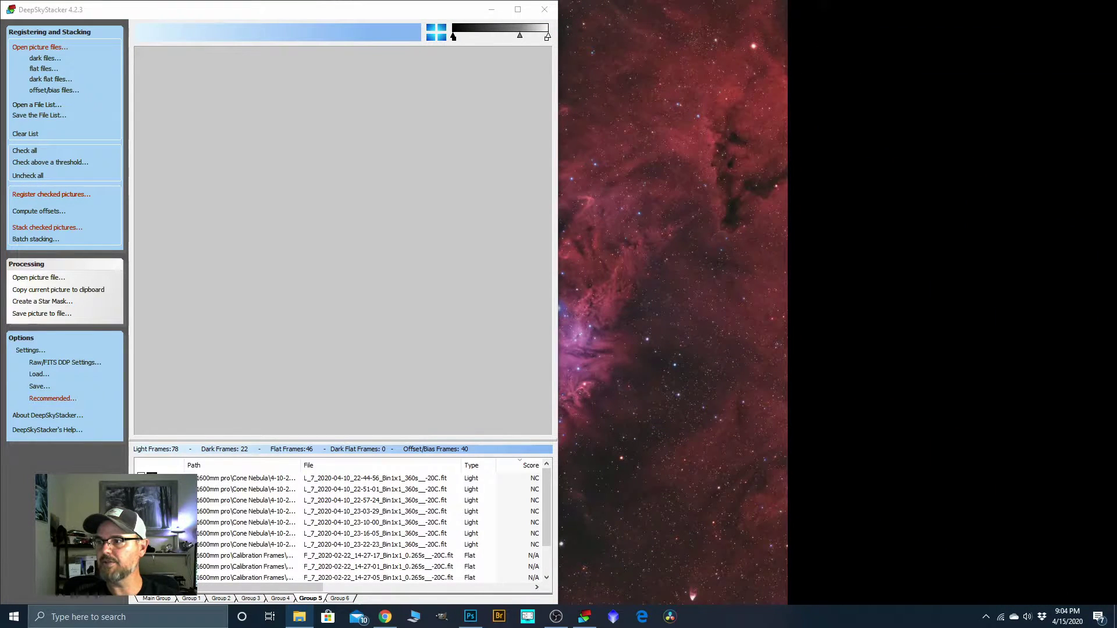
left_click_drag(458, 10, 475, 62)
left_click(526, 63)
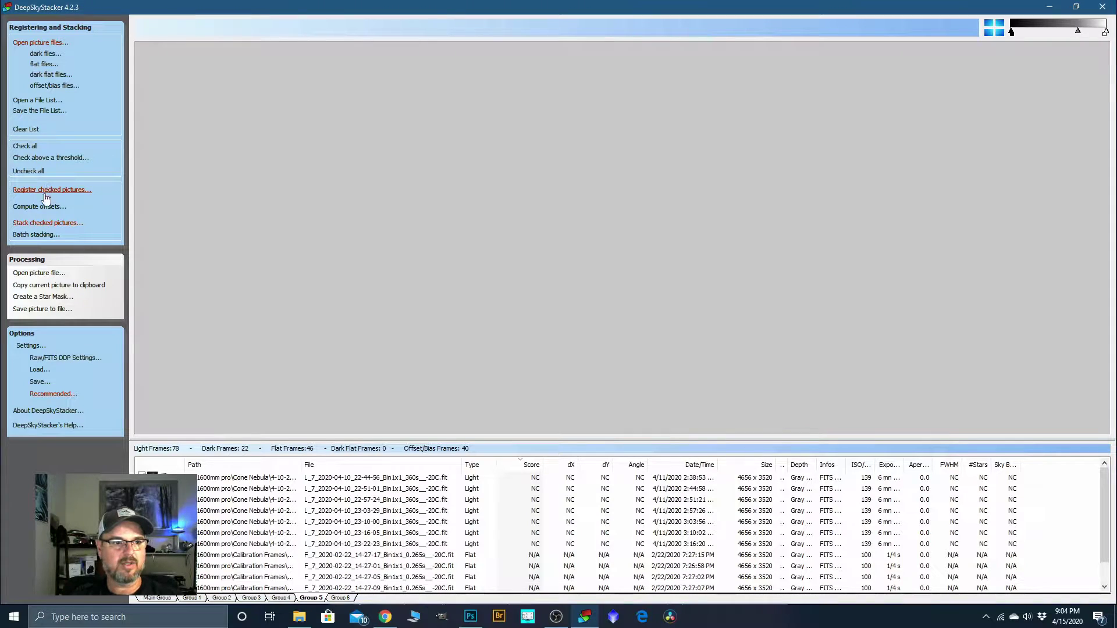
Check all frames and set registration to include already registered pictures, with stacking after registering turned off
left_click(28, 146)
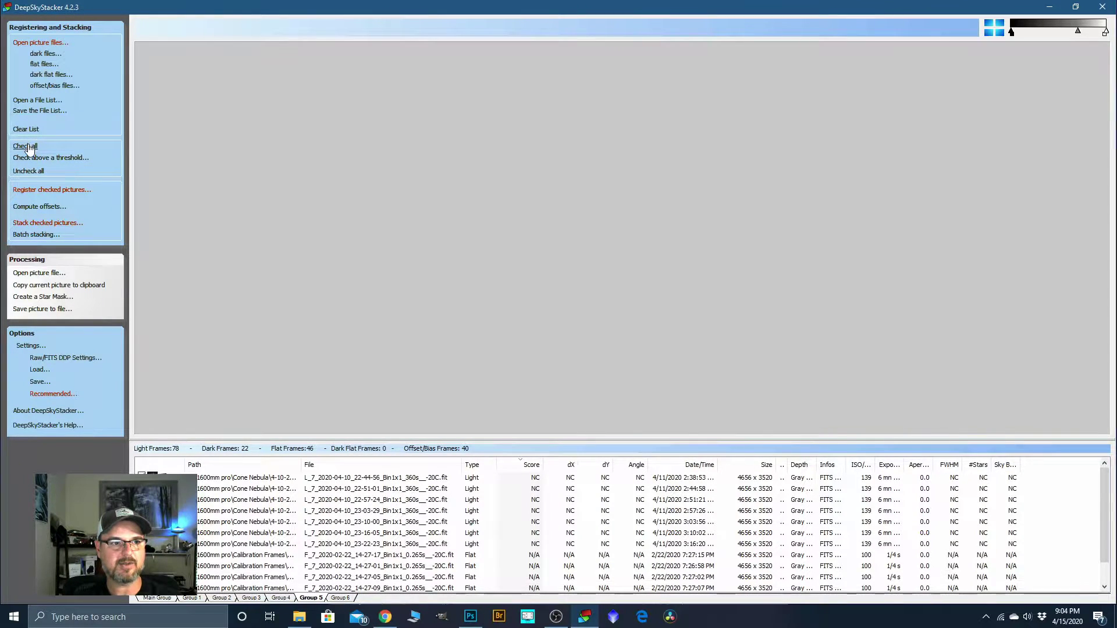
left_click(53, 190)
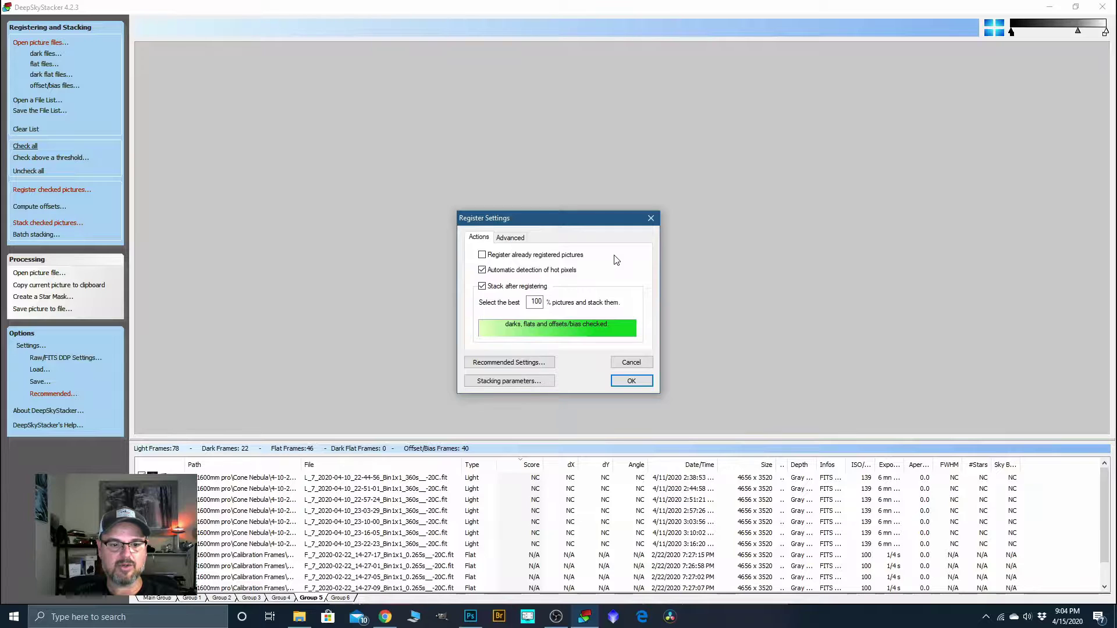
left_click(483, 287)
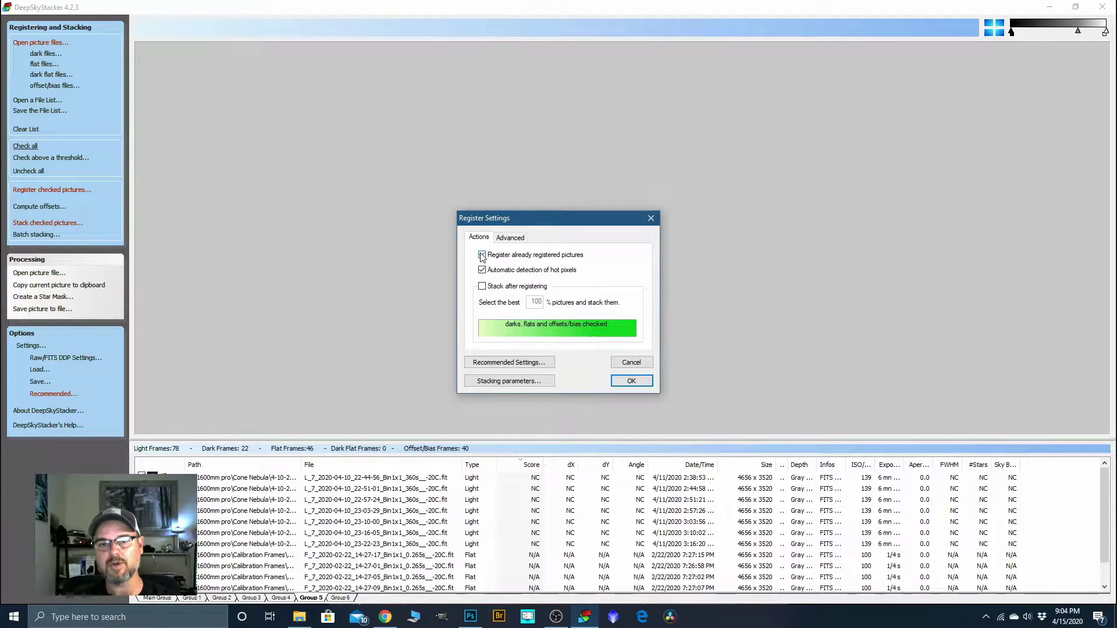
Compute the number of detected stars at the 14% detection threshold and try to register the checked pictures
left_click(510, 238)
left_click(527, 296)
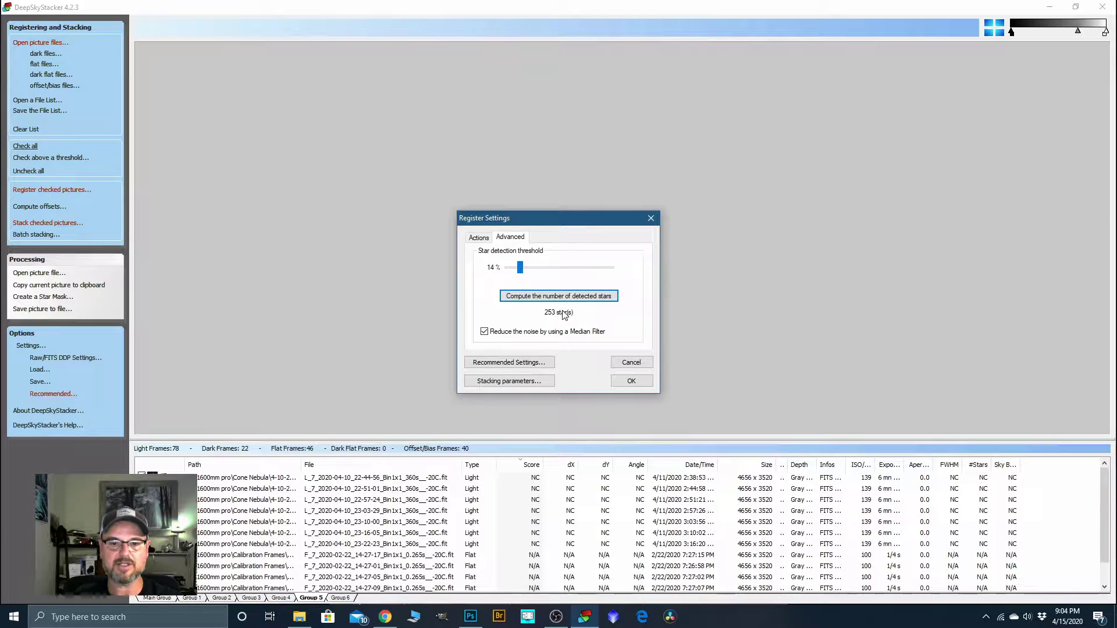
left_click(628, 382)
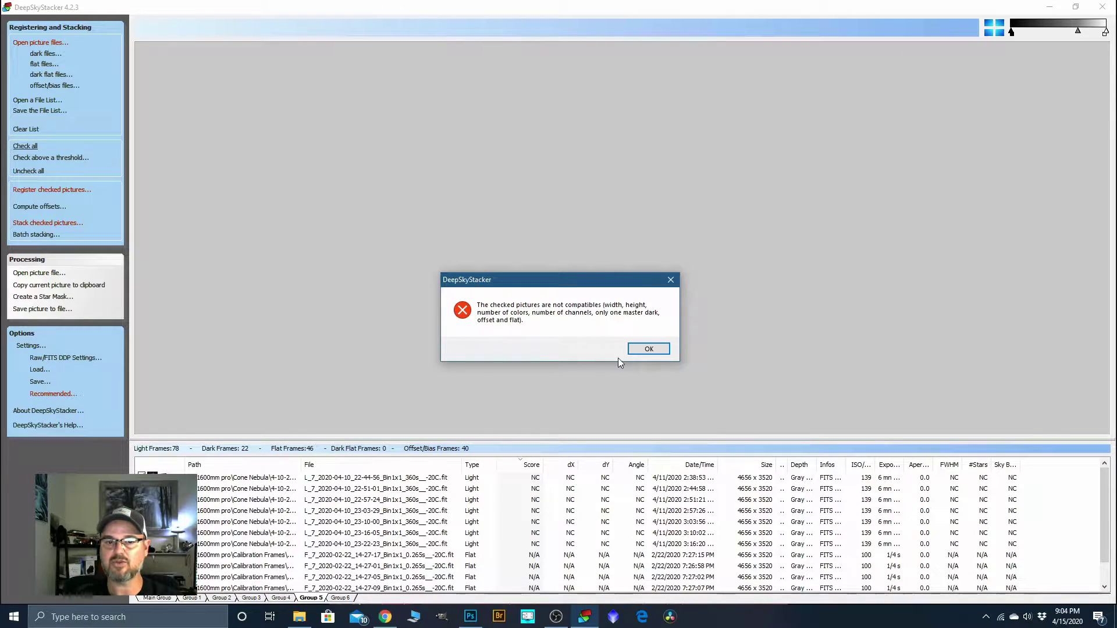
left_click(644, 349)
Compare the image sizes and frame types listed in the Main Group and Group 4
left_click(158, 597)
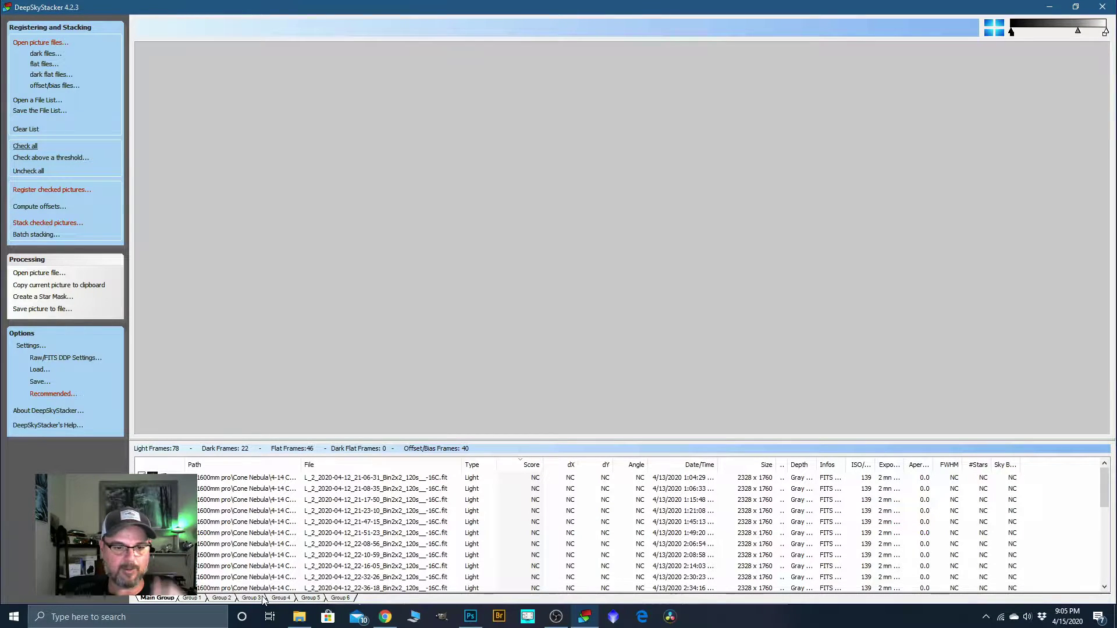
left_click(282, 599)
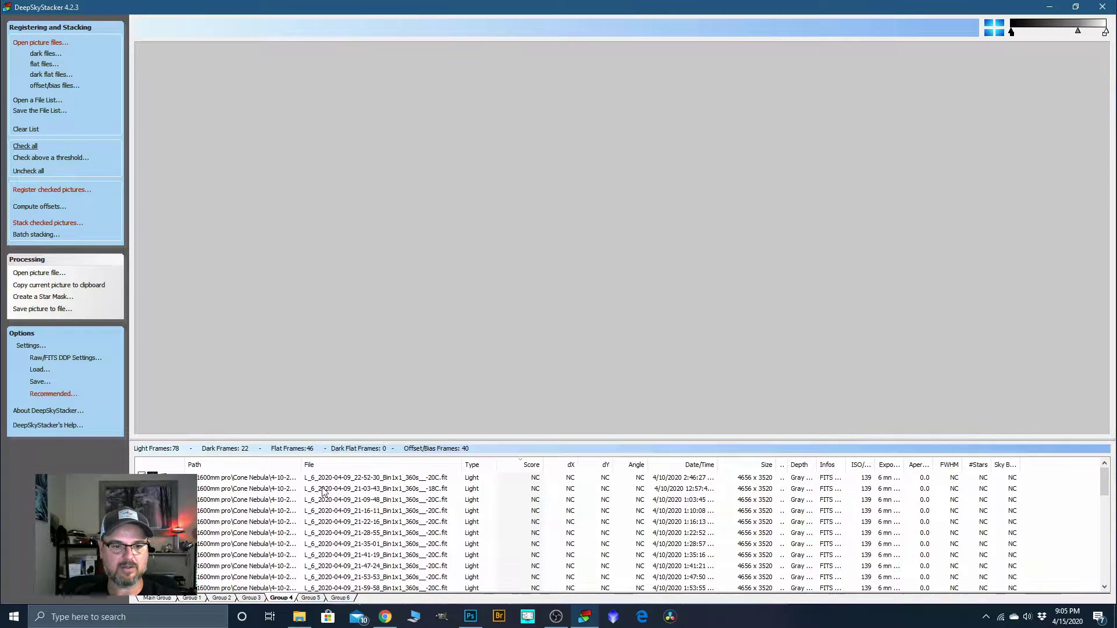
scroll(325, 540, "down", 5)
scroll(325, 539, "down", 4)
scroll(325, 539, "up", 8)
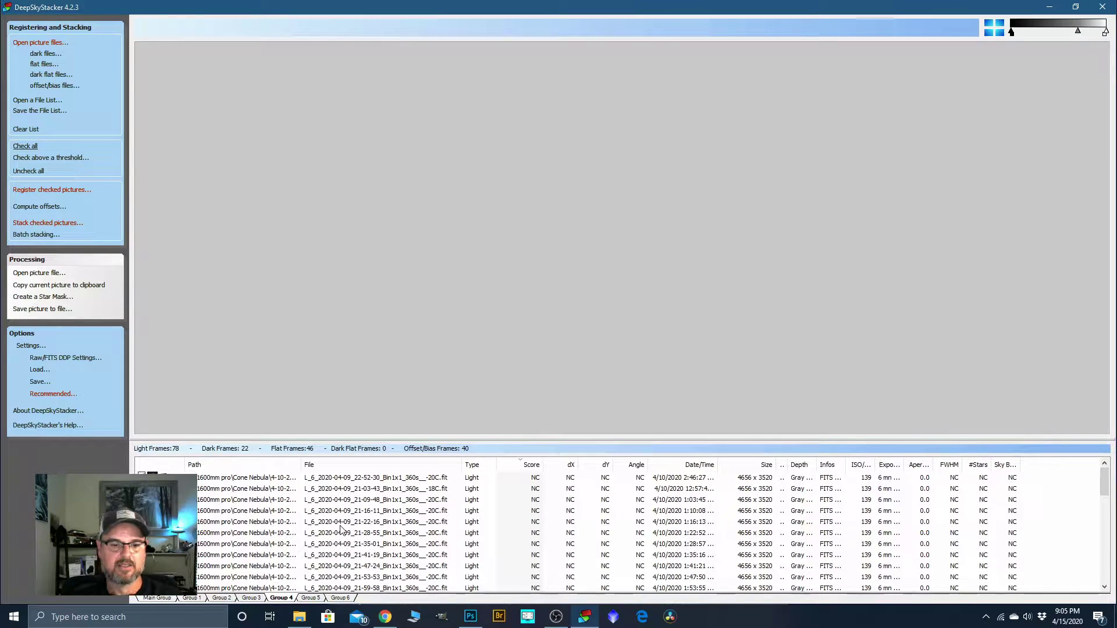
Uncheck all light, dark and flat frames in Groups 4 and 5
left_click(336, 481)
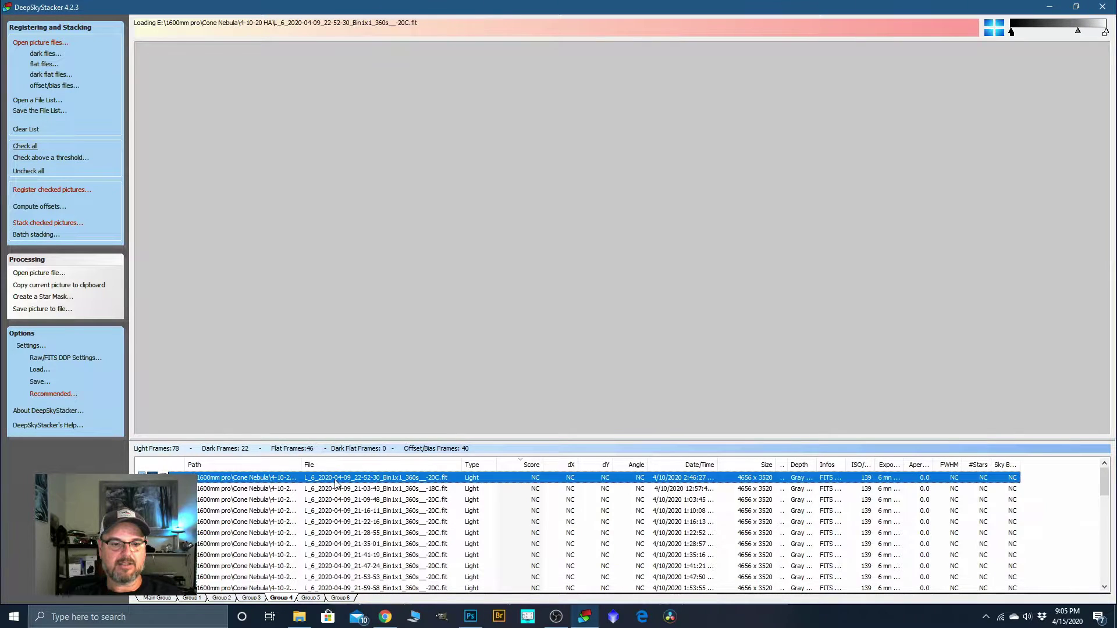
scroll(332, 523, "down", 20)
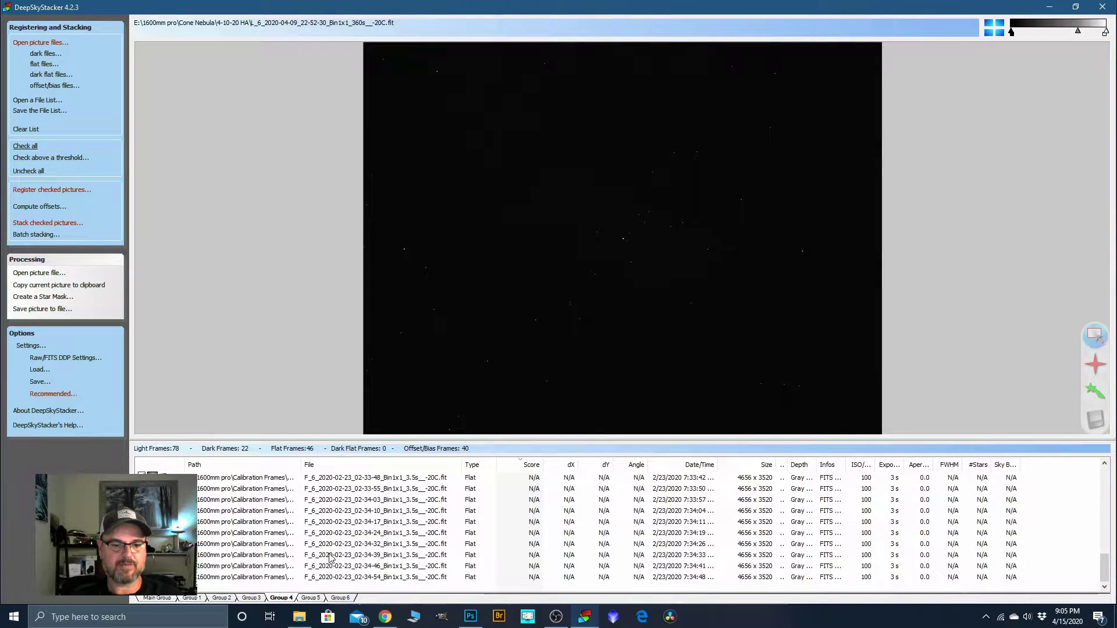
left_click(329, 578, "shift")
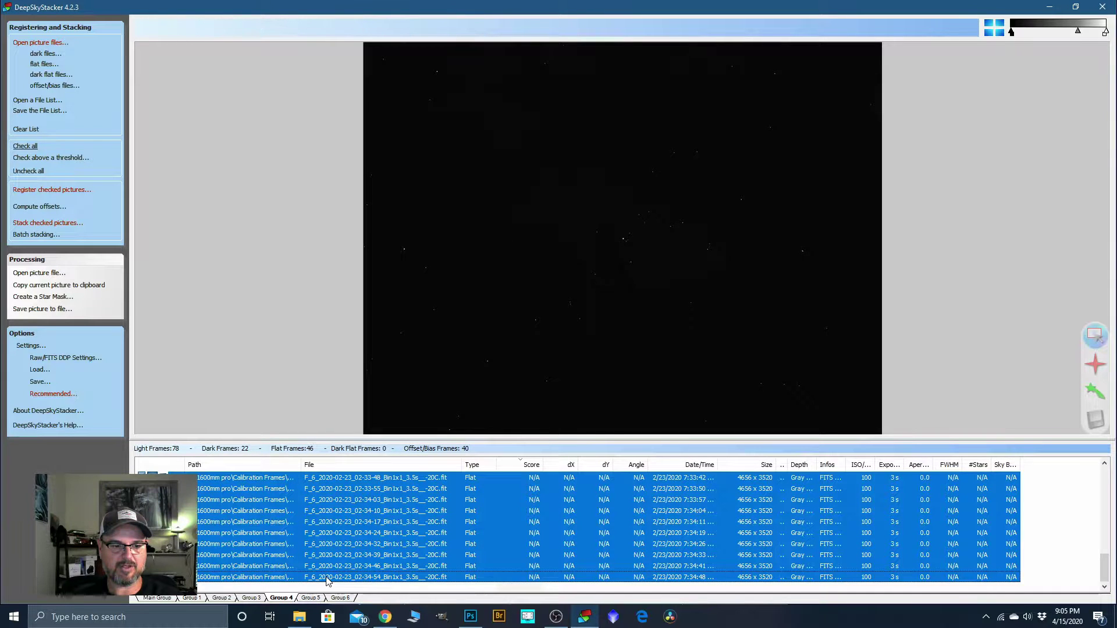
right_click(327, 579)
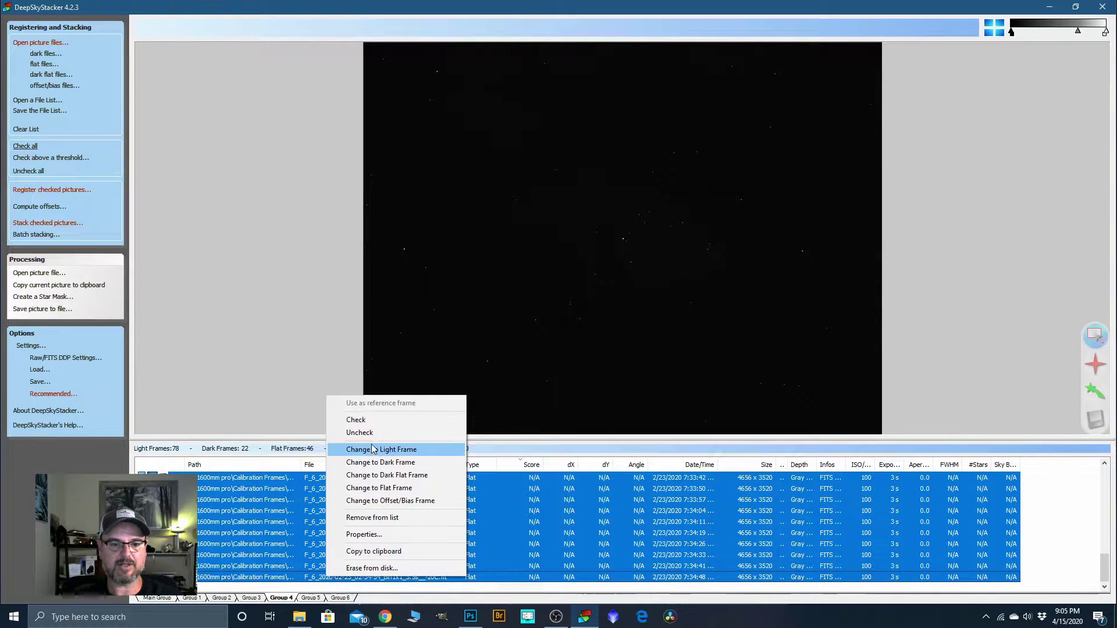
left_click(359, 433)
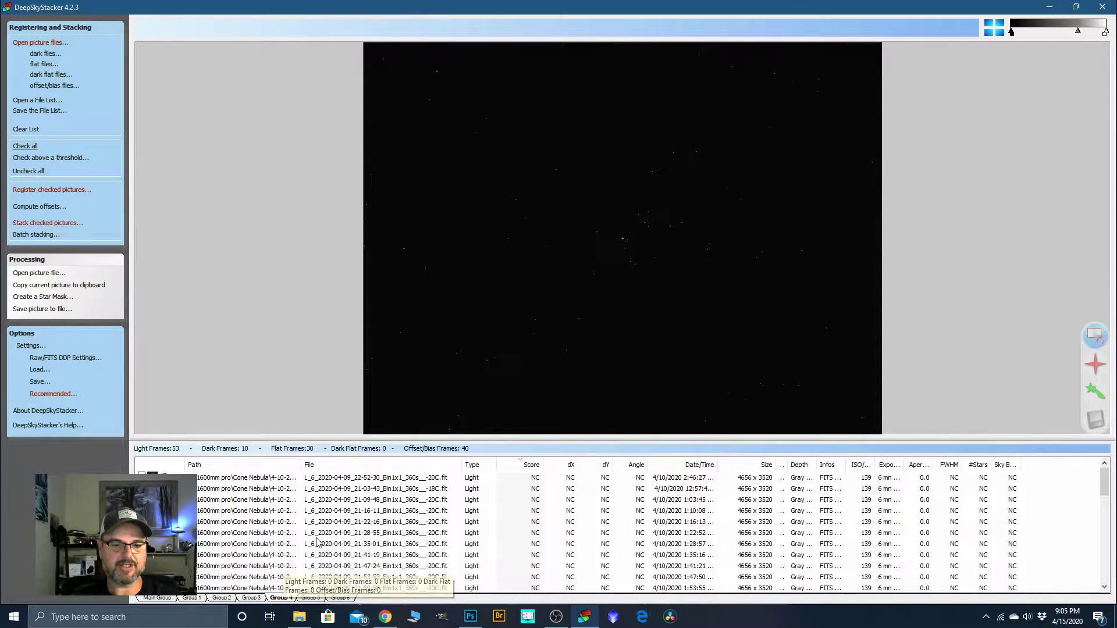
Check the Main Group to Group 3 lists and register their checked pictures, including already registered ones, without stacking
left_click(158, 598)
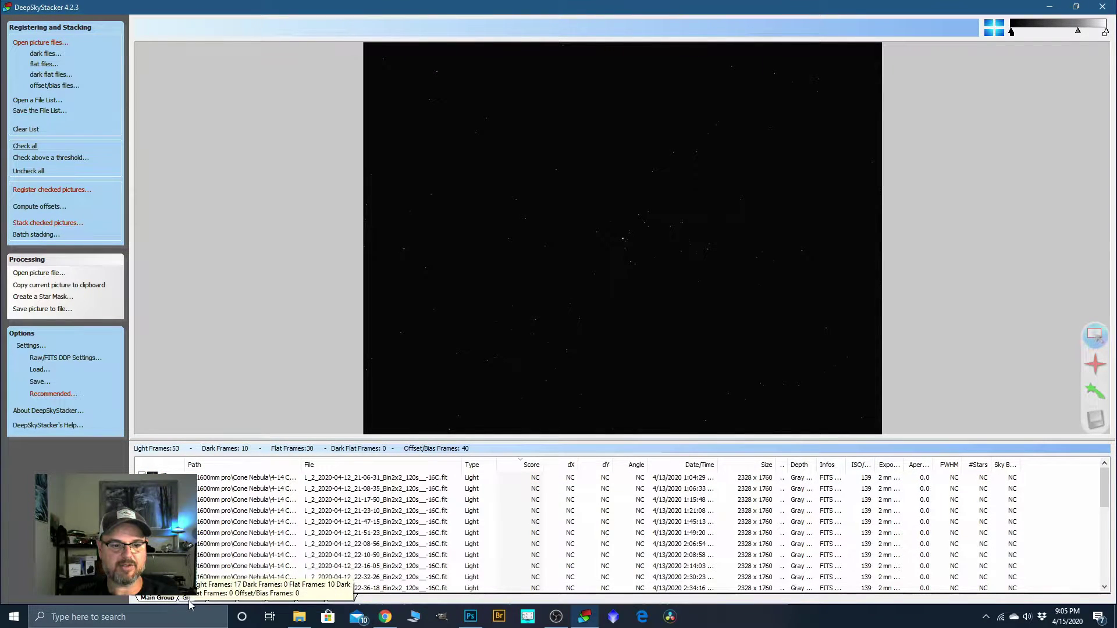
left_click(219, 599)
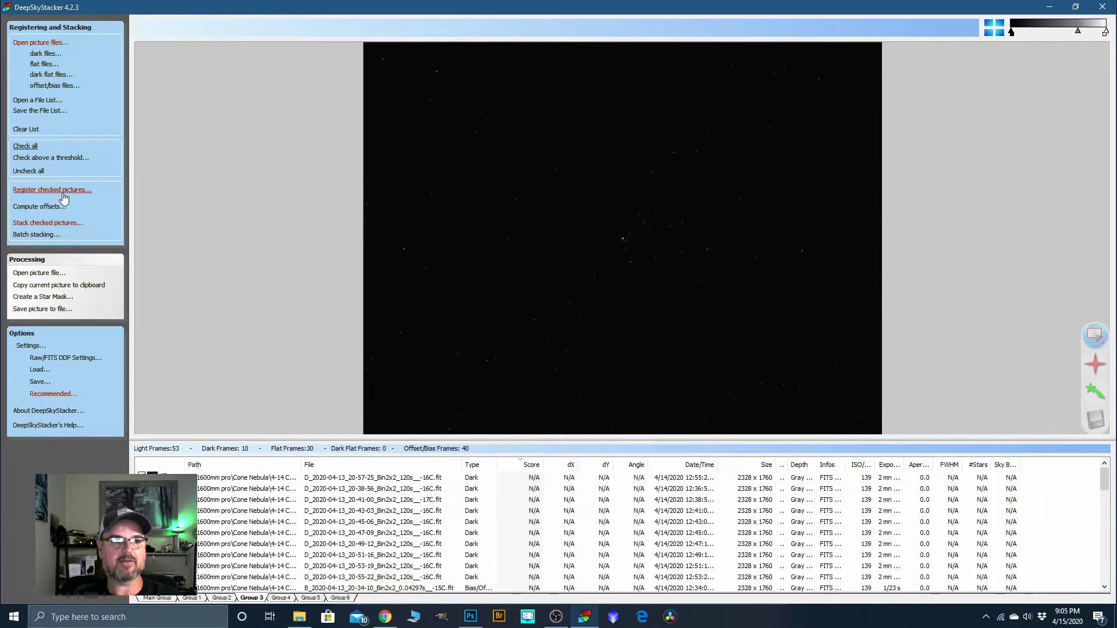
left_click(63, 193)
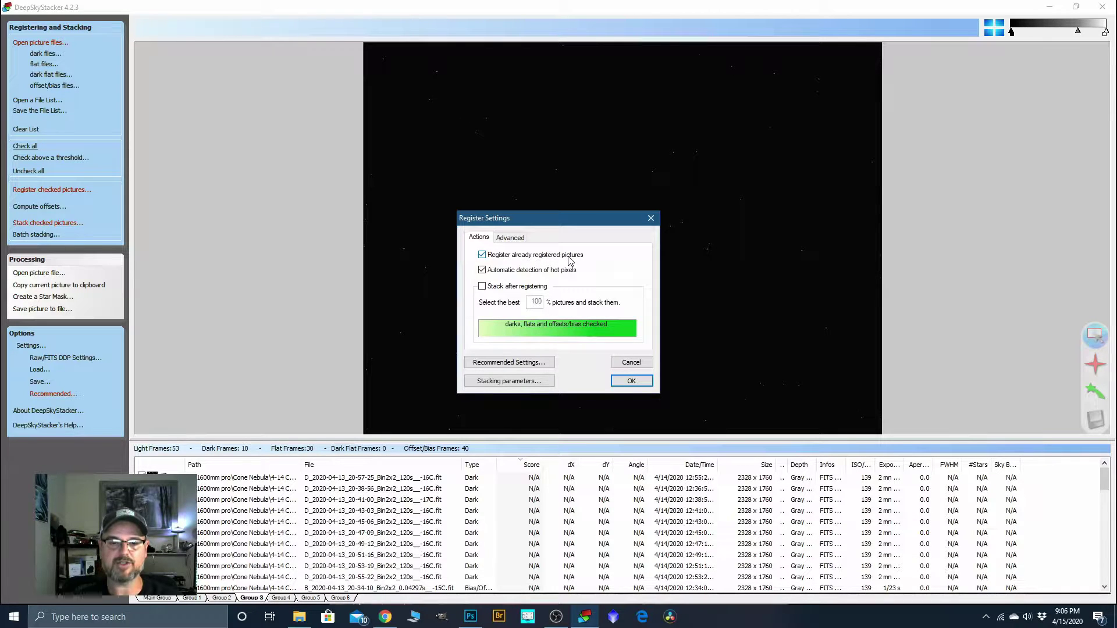
left_click(625, 379)
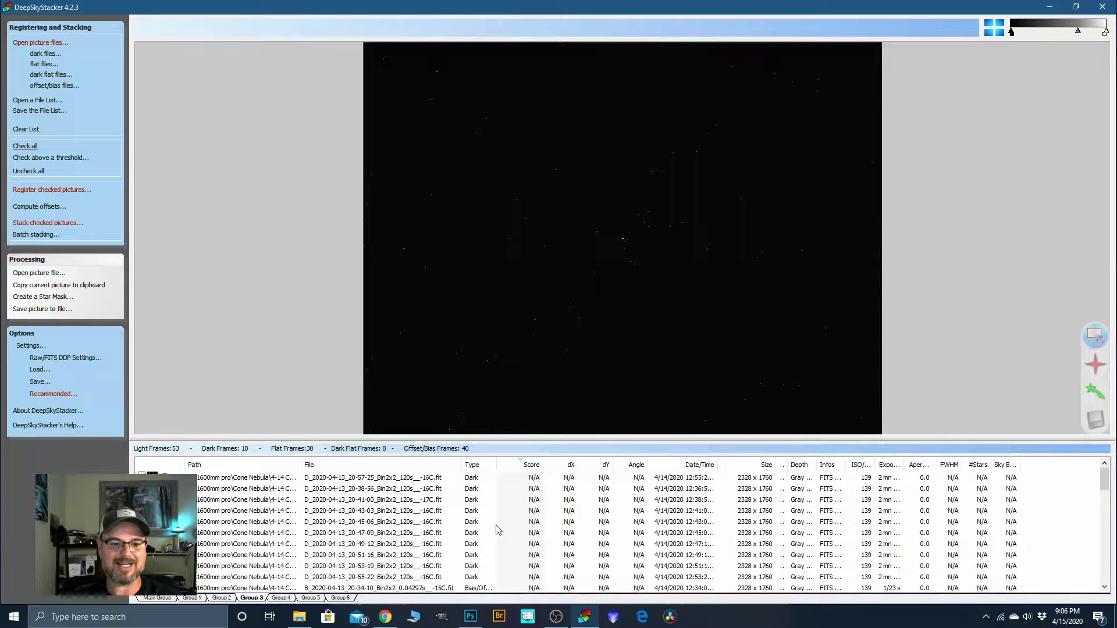
Preview the two lowest-scoring light frames in the Main Group and brighten the preview's midtones
left_click(159, 599)
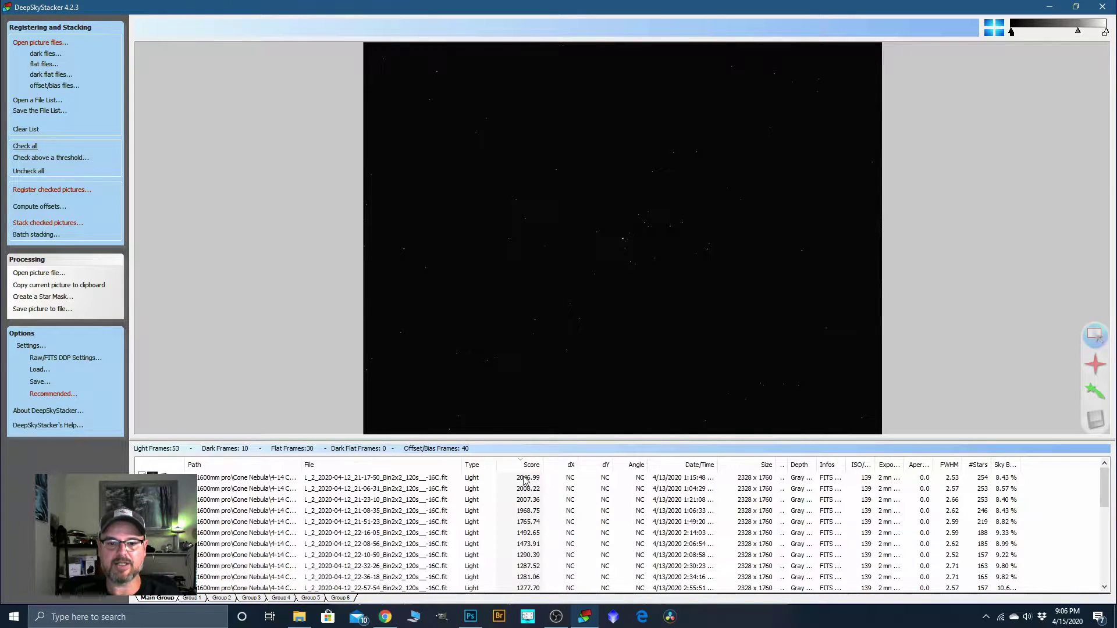
scroll(531, 506, "down", 15)
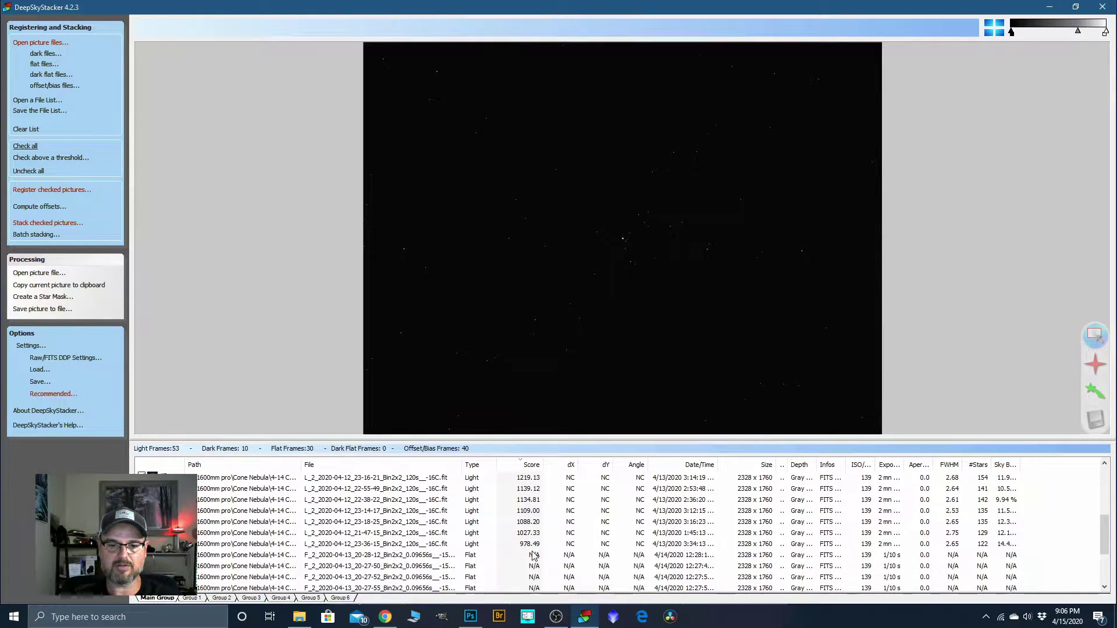
left_click(529, 547)
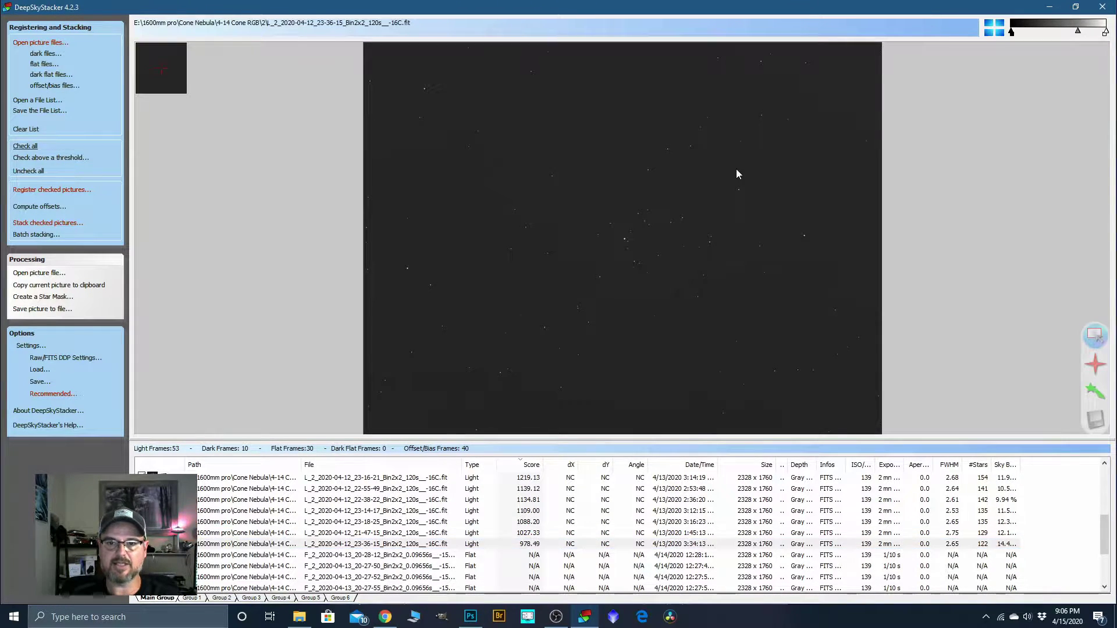
left_click_drag(1078, 35, 1046, 34)
left_click(532, 534)
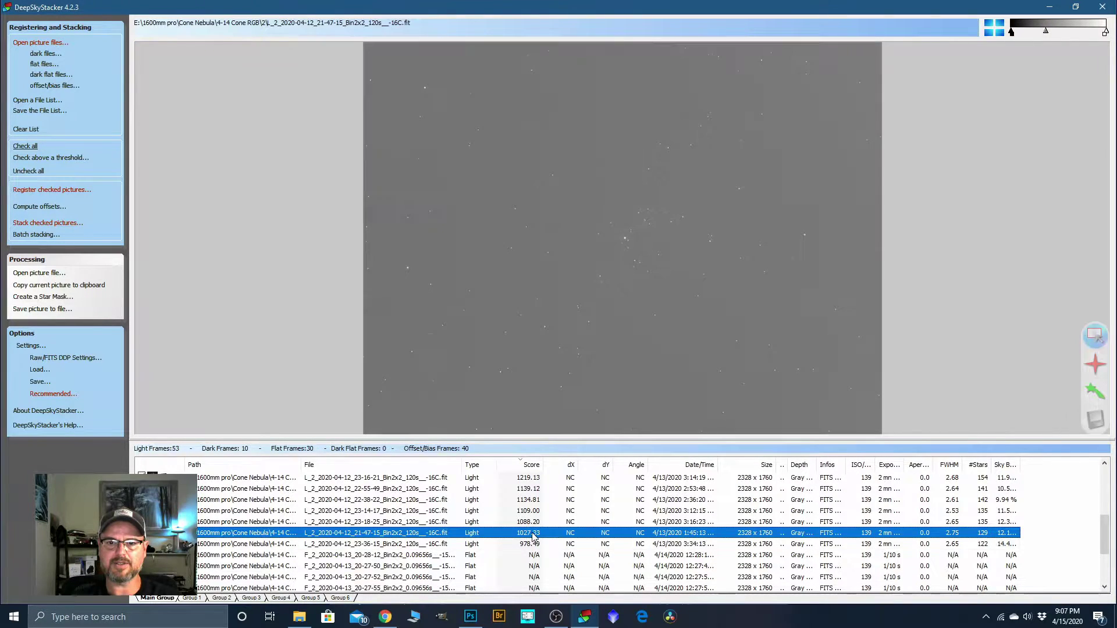
Remove the two lowest-scoring light frames, L_2 23-36-15 and L_2 21-47-15, from the Main Group list
right_click(525, 545)
left_click(564, 487)
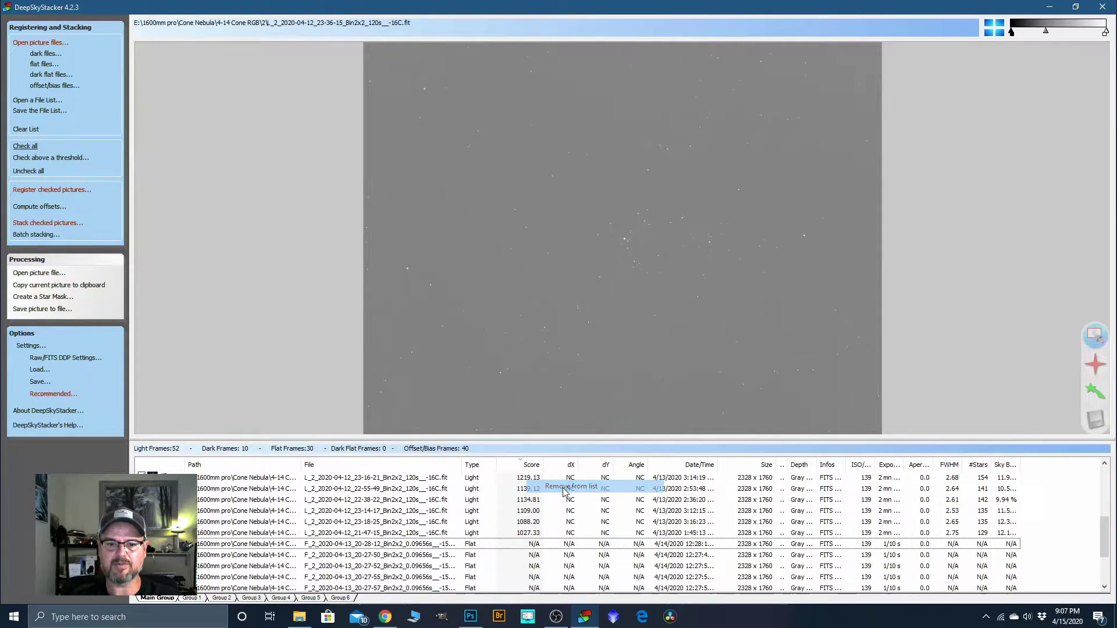
right_click(530, 535)
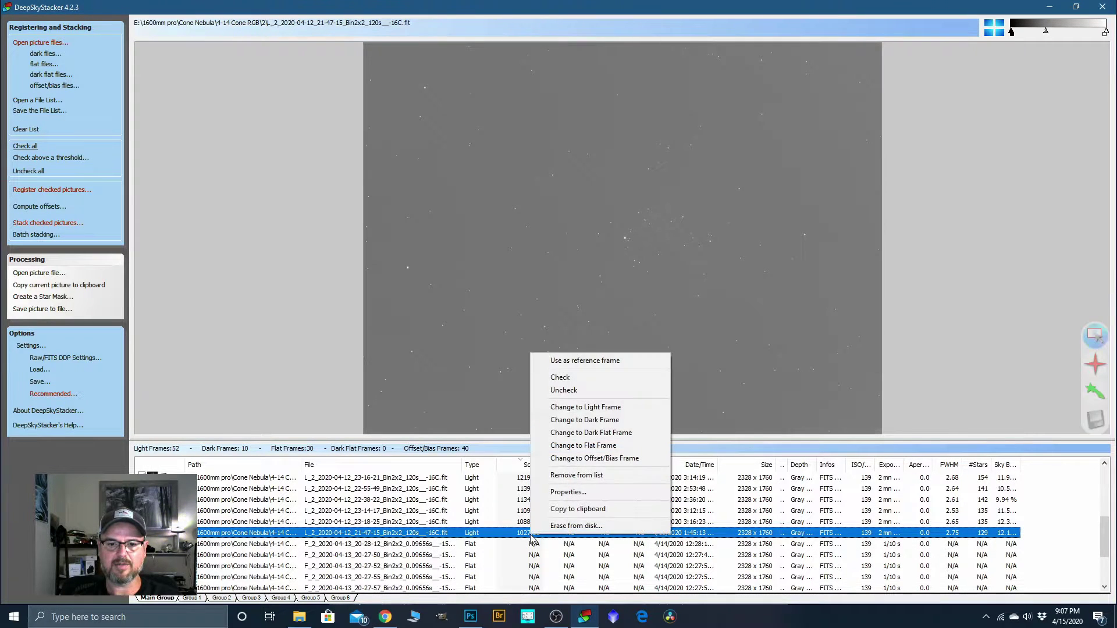
left_click(573, 476)
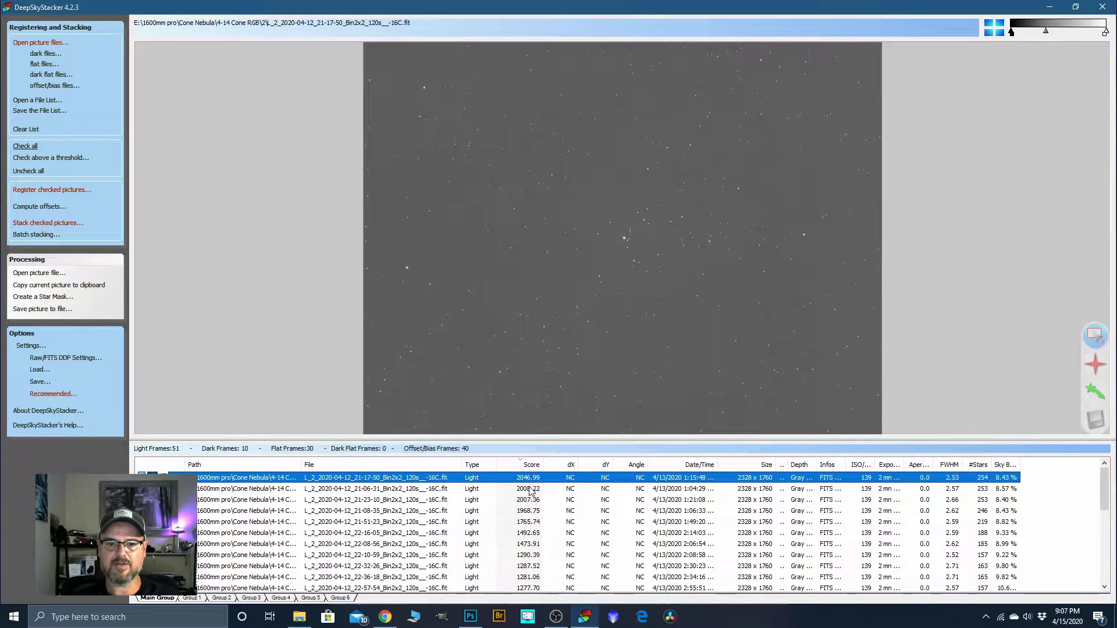
Examine the star shapes and sky background in the highest-scoring light frames of the Main Group
left_click(530, 489)
left_click(532, 502)
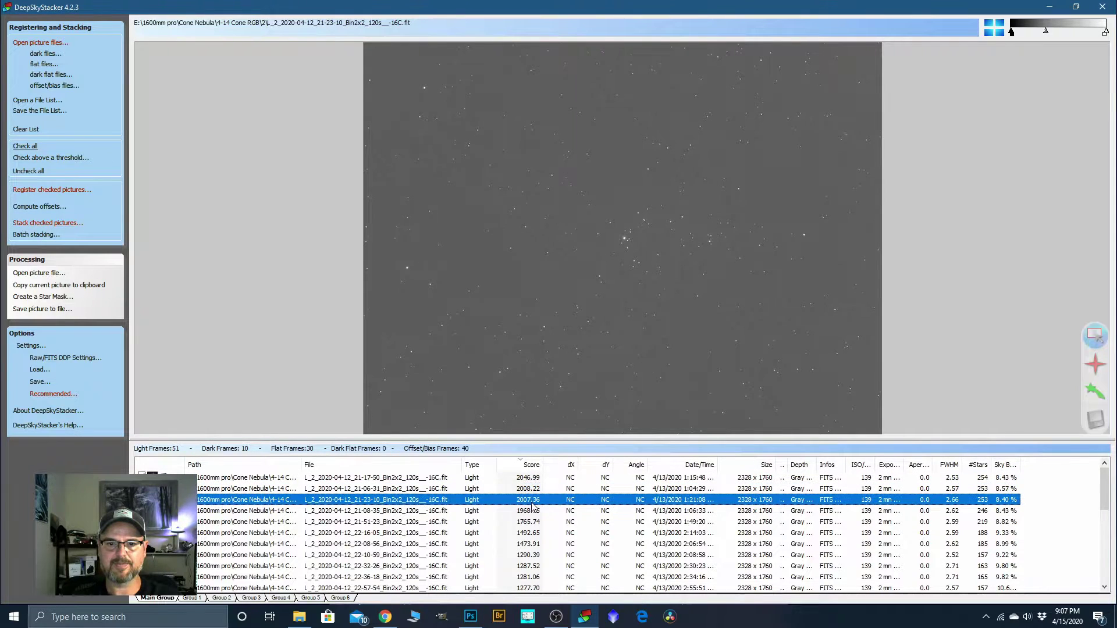
left_click(526, 523)
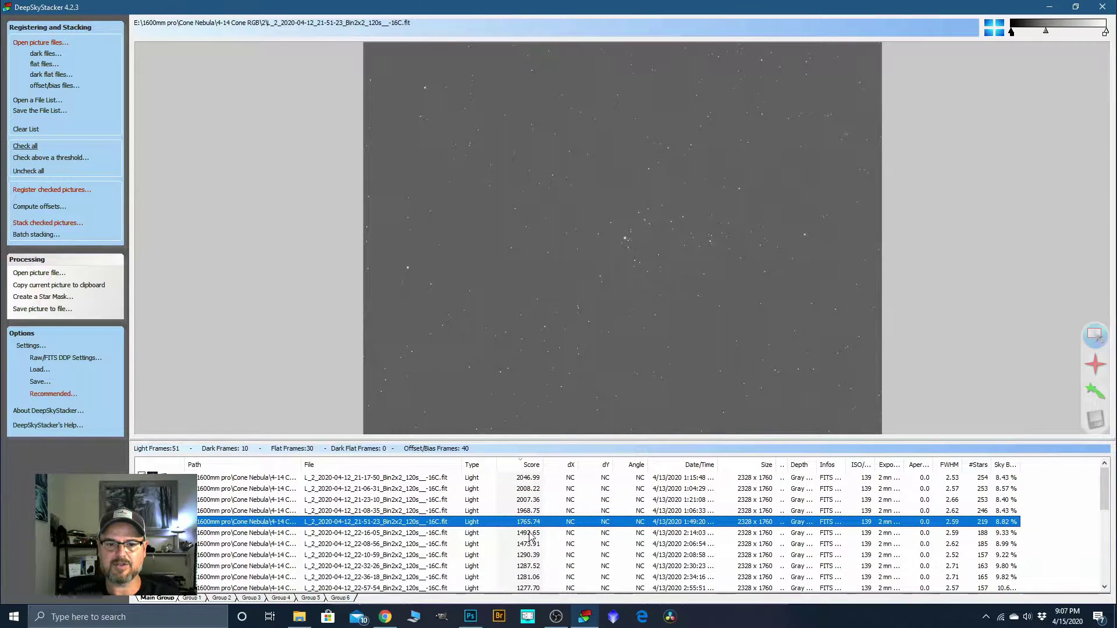
left_click(528, 502)
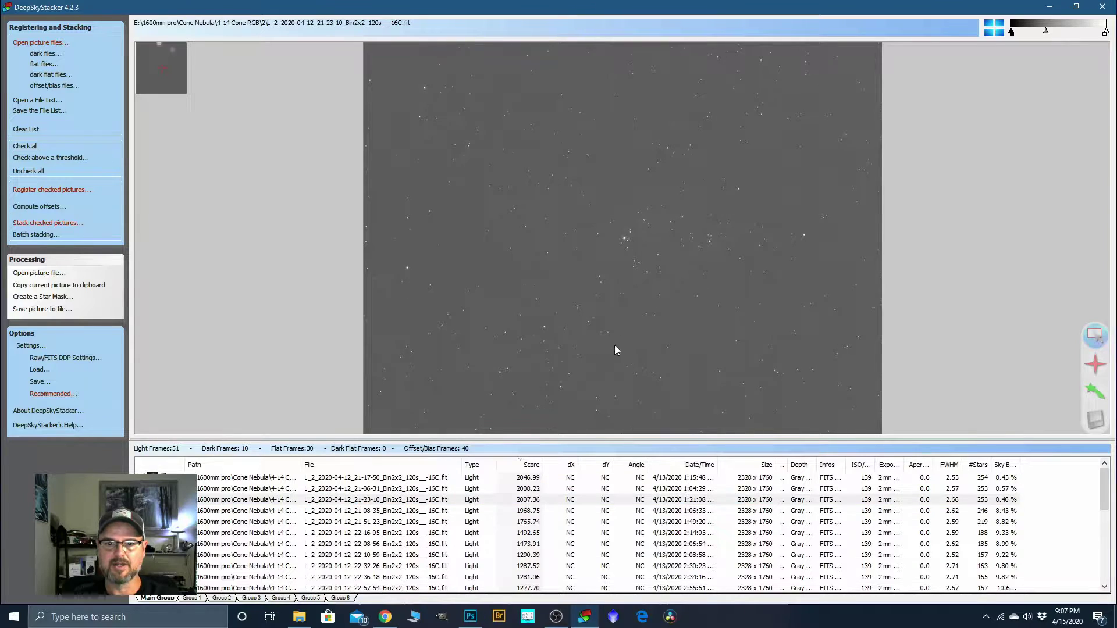
scroll(605, 235, "up", 1)
scroll(605, 241, "up", 1)
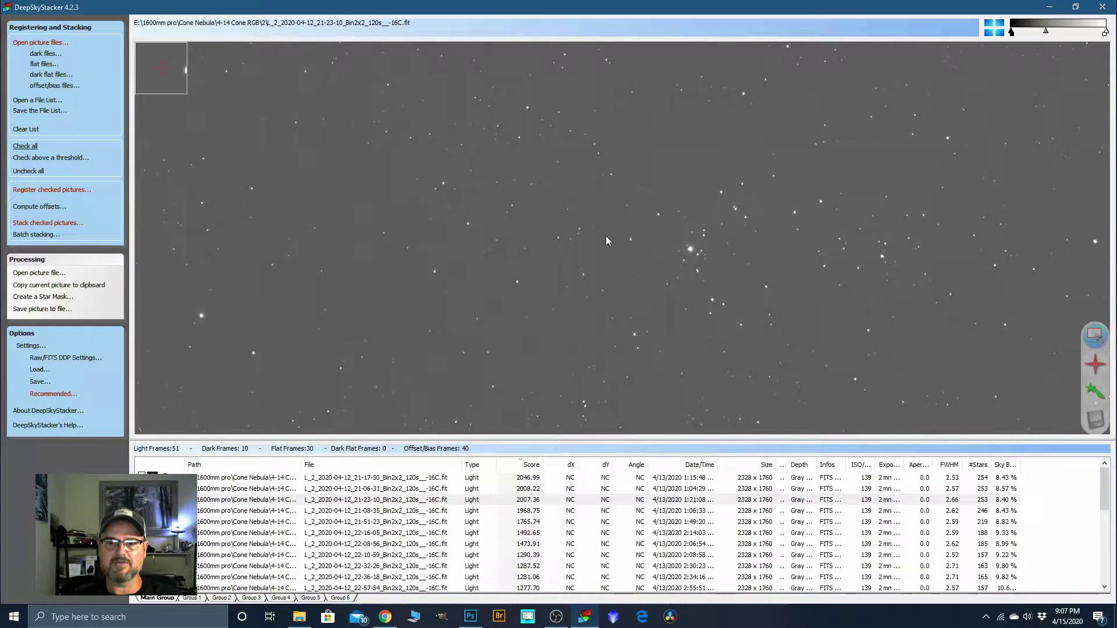
scroll(473, 251, "up", 1)
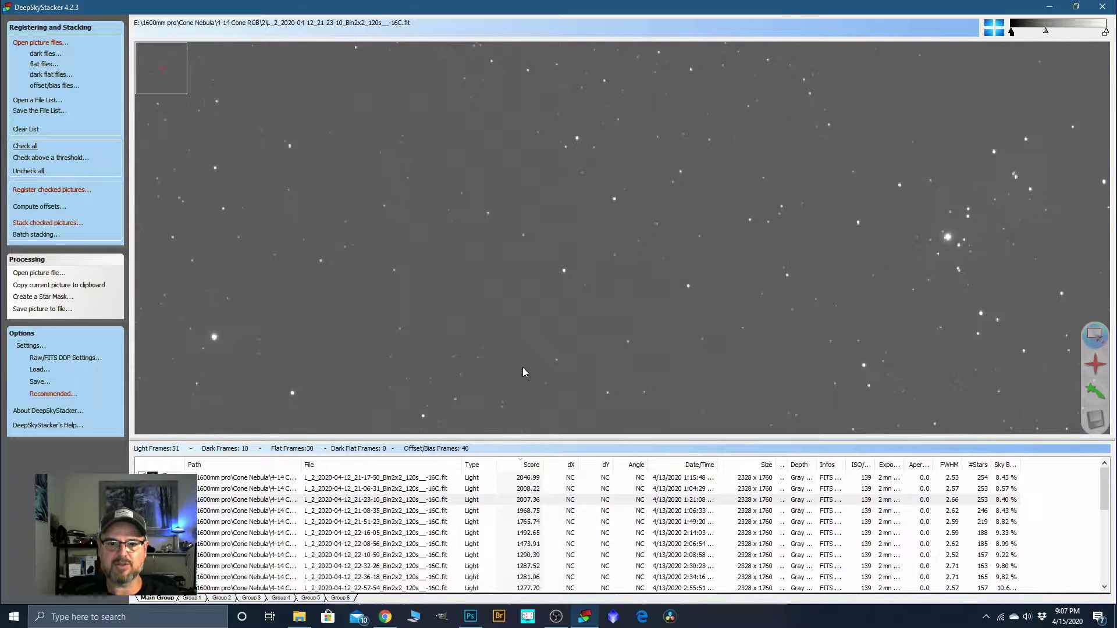
scroll(522, 368, "down", 1)
left_click(530, 480)
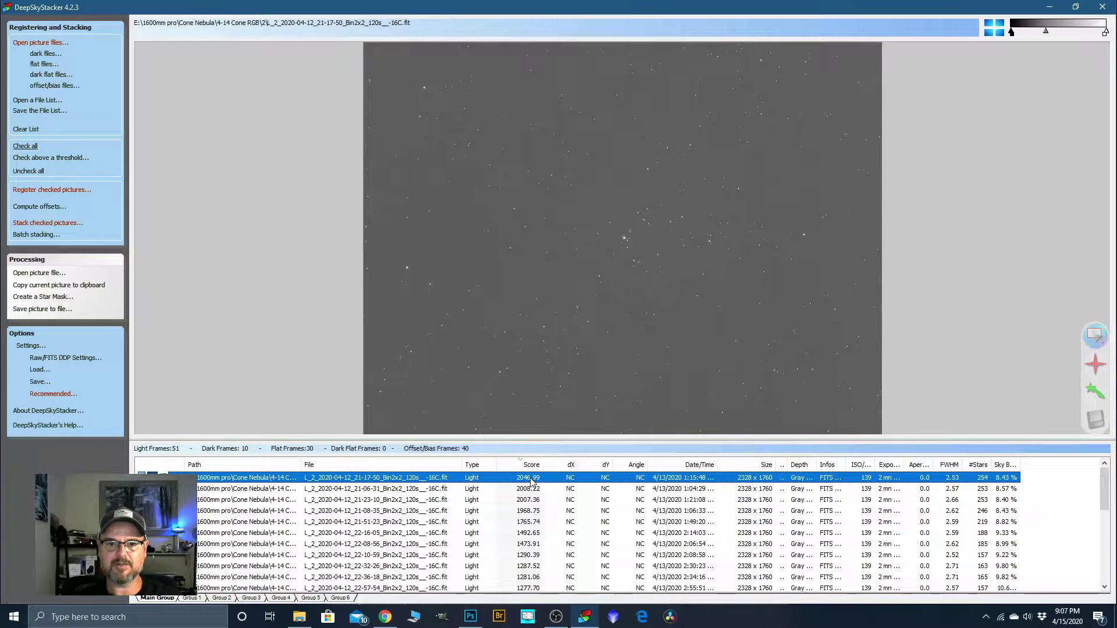
left_click(534, 501)
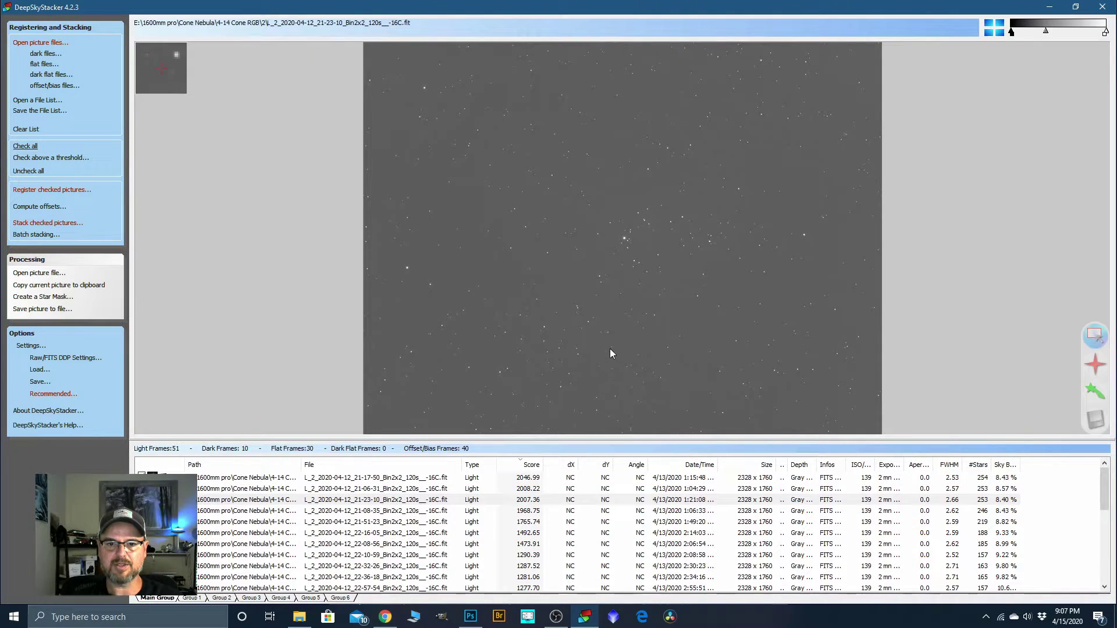
scroll(609, 348, "up", 1)
Inspect the mid-scoring Main Group light frames up close for star quality, from L_2 22-16-05 through L_2 22-57-54
left_click(534, 533)
scroll(598, 246, "up", 1)
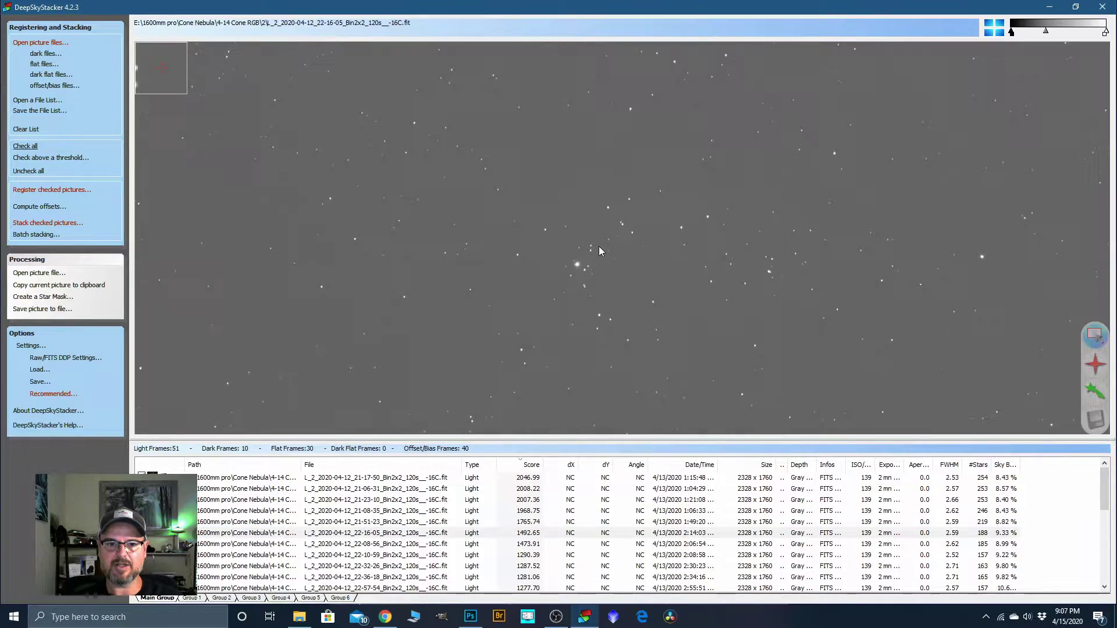
scroll(590, 259, "down", 1)
left_click(528, 544)
scroll(583, 292, "up", 1)
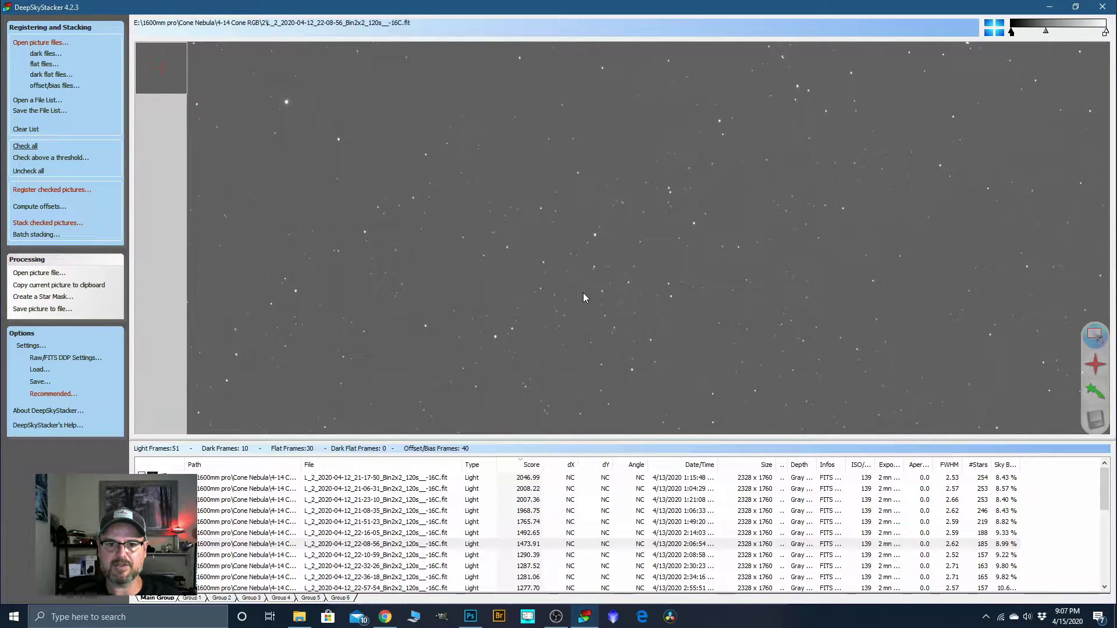
scroll(584, 295, "down", 1)
left_click(530, 554)
scroll(570, 286, "up", 1)
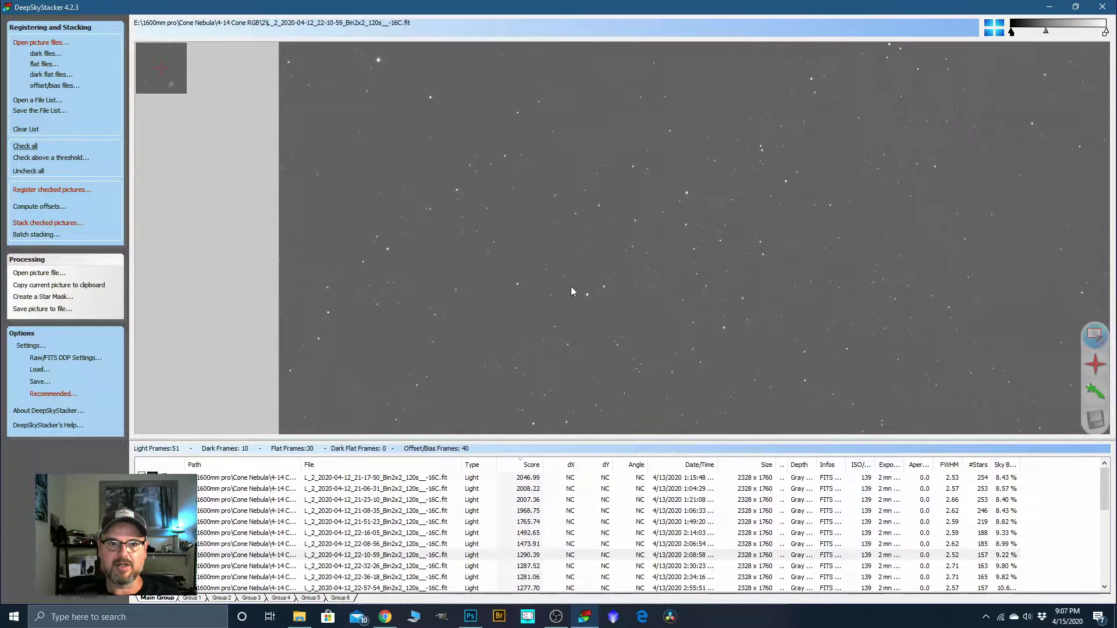
scroll(571, 286, "down", 1)
scroll(531, 555, "down", 1)
left_click(529, 555)
scroll(577, 291, "up", 1)
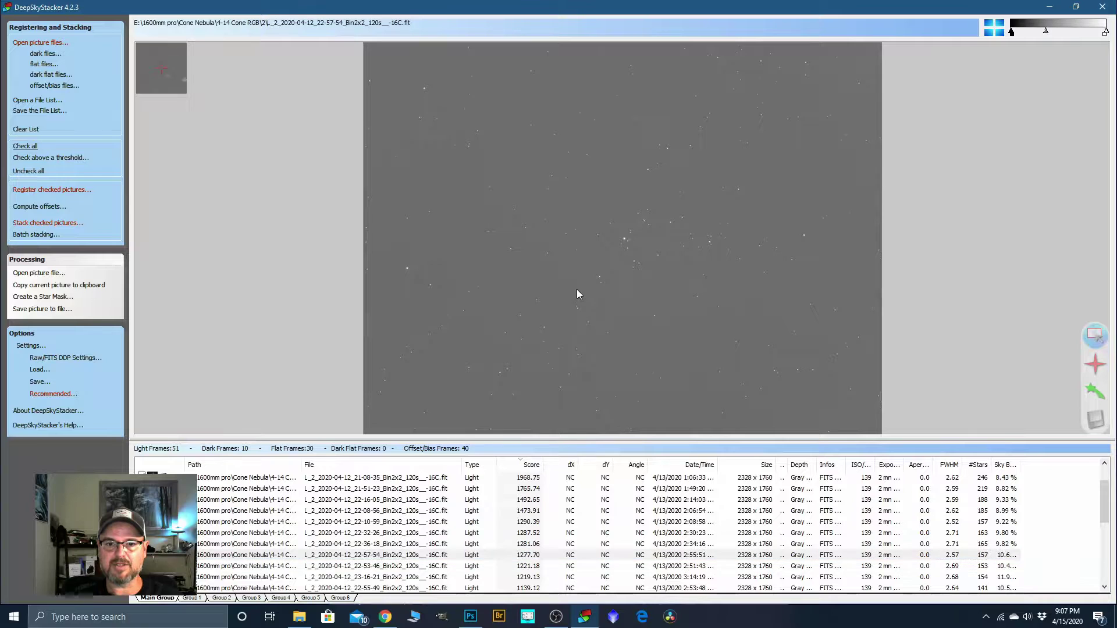
Check the low-scoring Main Group light frames L_2 22-38-22 and L_2 23-14-17 up close for star quality
scroll(577, 290, "down", 1)
scroll(532, 544, "down", 2)
left_click(530, 533)
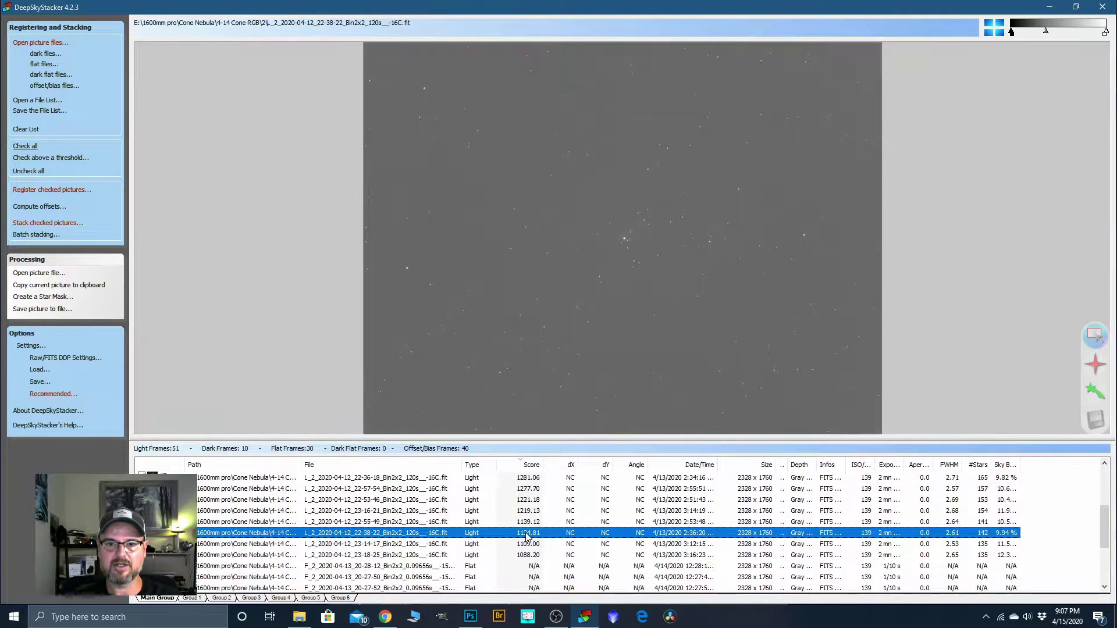
scroll(585, 296, "up", 1)
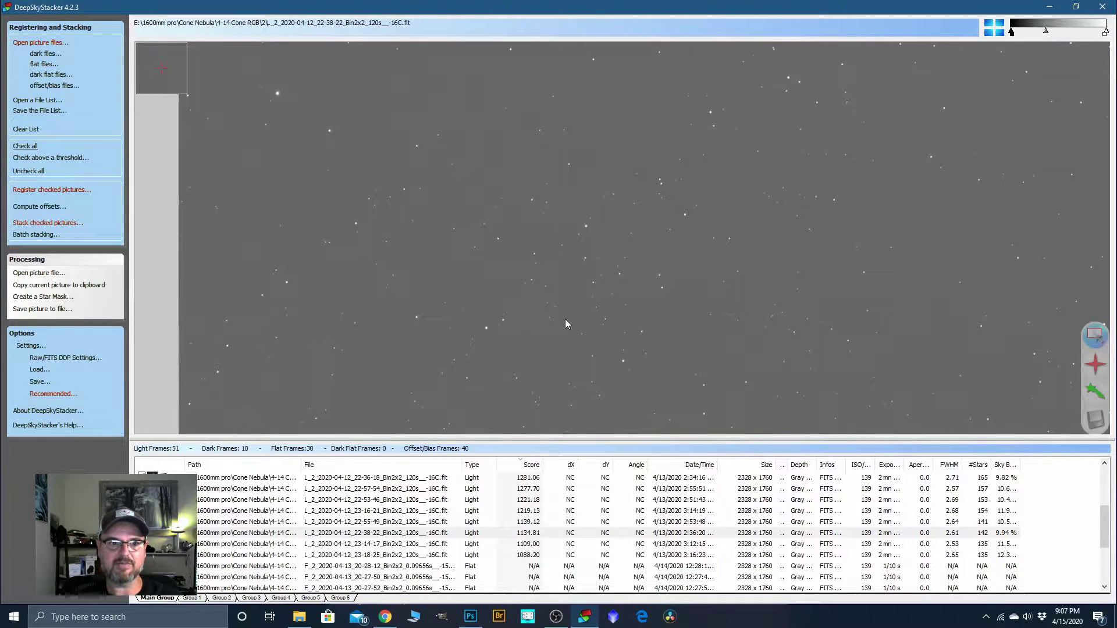
scroll(571, 315, "down", 1)
left_click(526, 542)
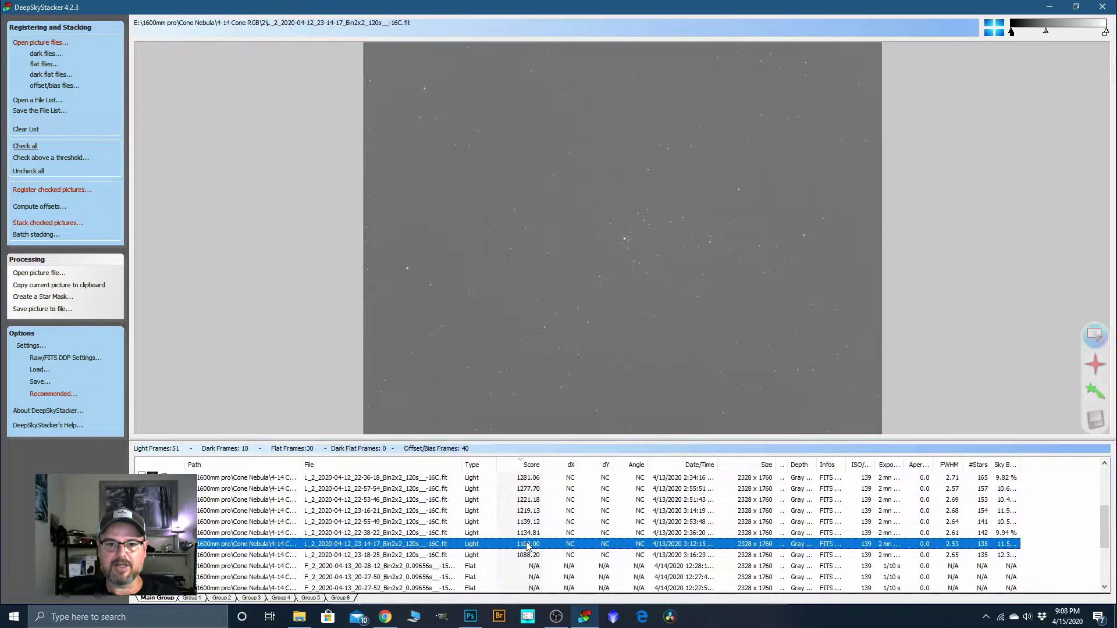
scroll(574, 296, "up", 1)
scroll(573, 299, "down", 1)
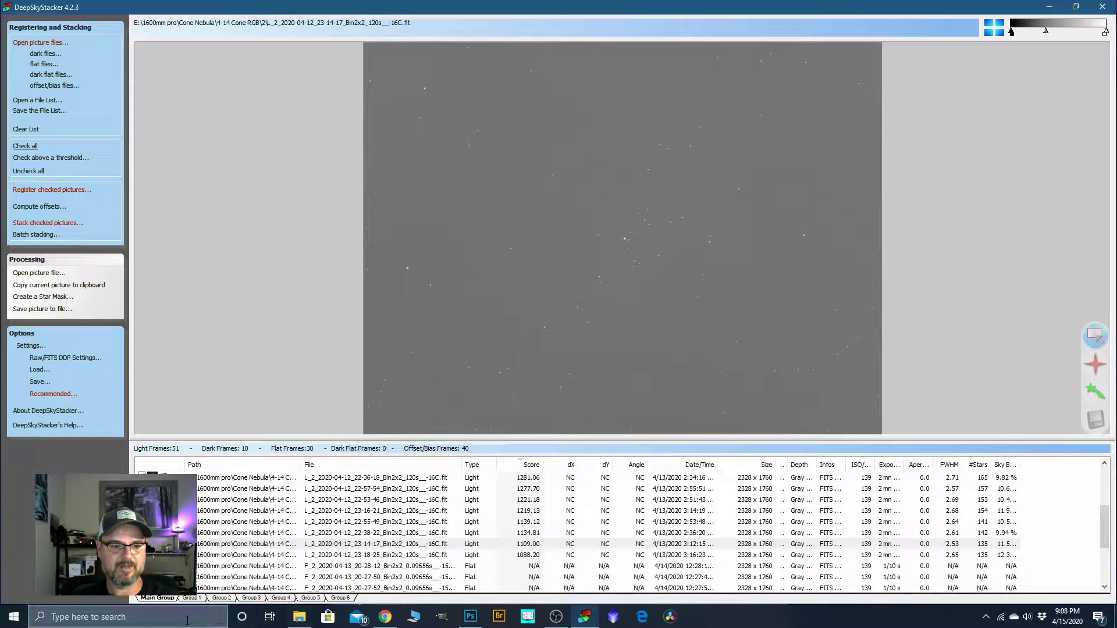
Set the Main Group's highest-scoring light frame, L_2 21-17-50, as the reference frame
left_click(191, 598)
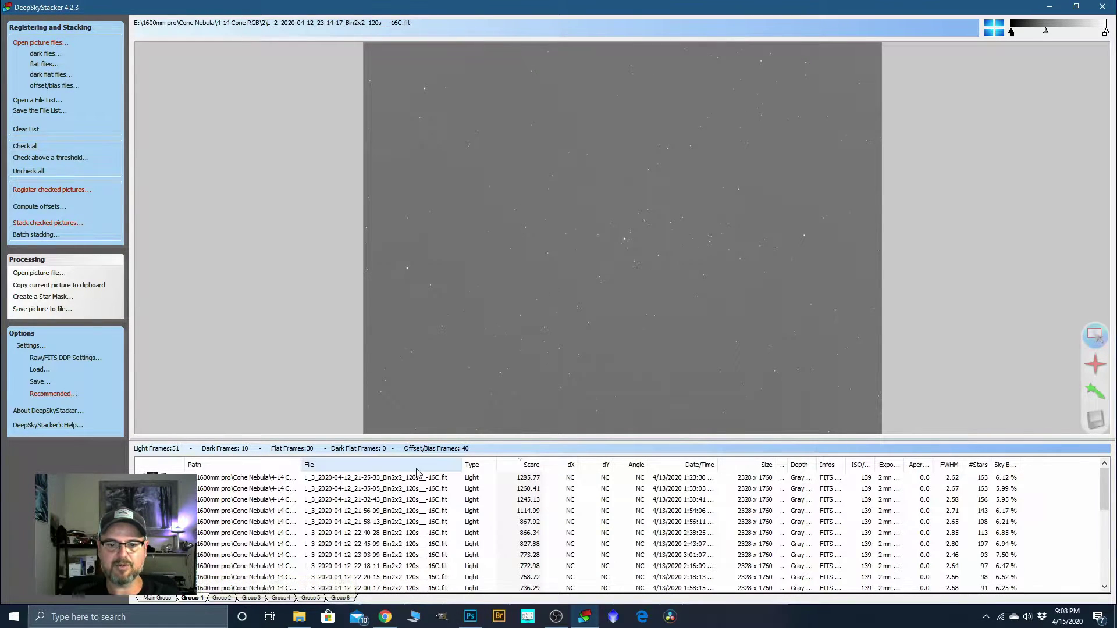
left_click(157, 599)
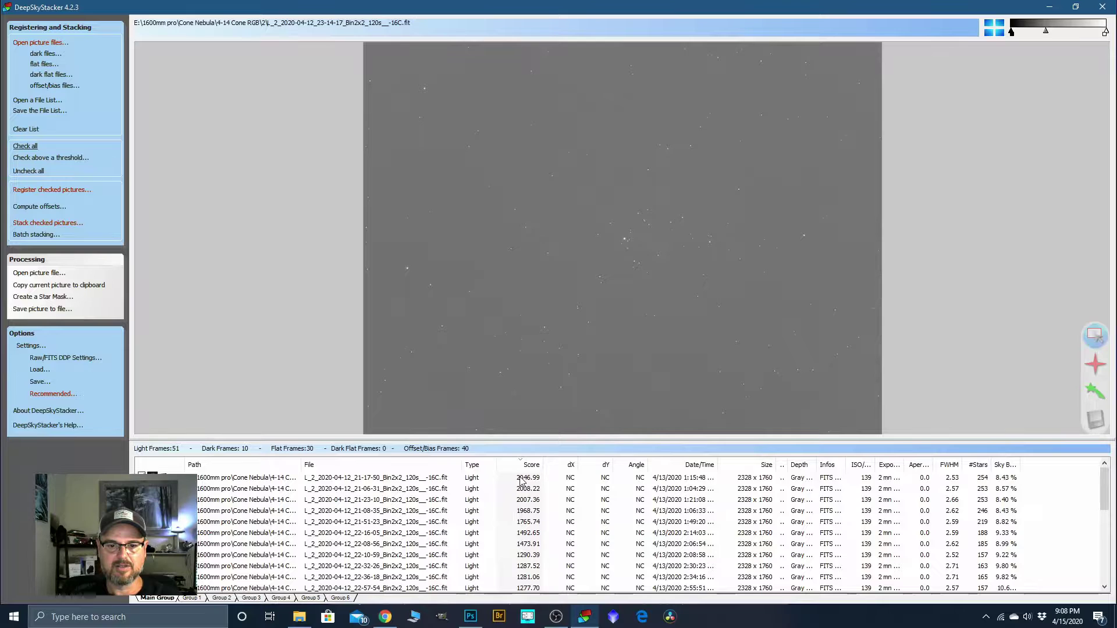
right_click(520, 479)
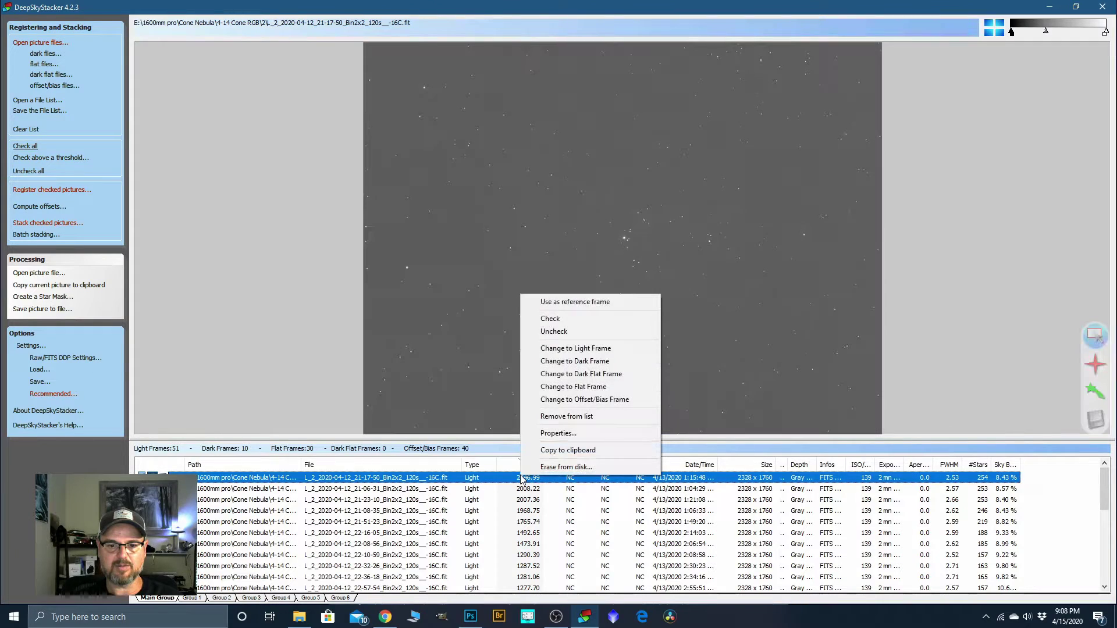
left_click(582, 302)
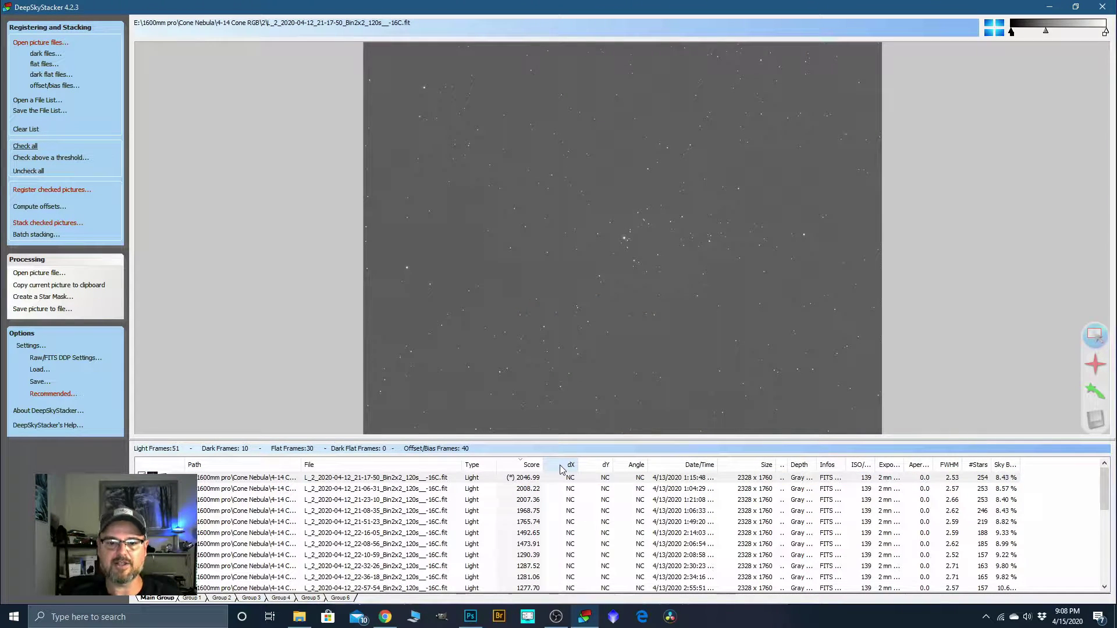
Review the light frame scores in Group 1 and preview its low-scoring frames L_3 23-23-18 and L_3 23-21-14
left_click(195, 599)
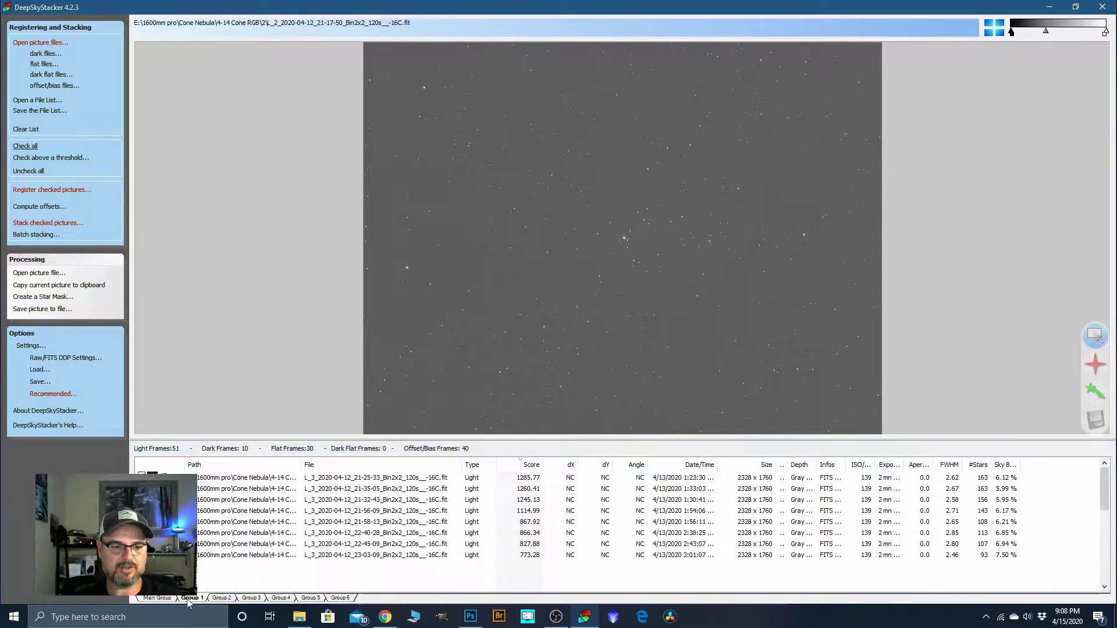
scroll(521, 510, "down", 1)
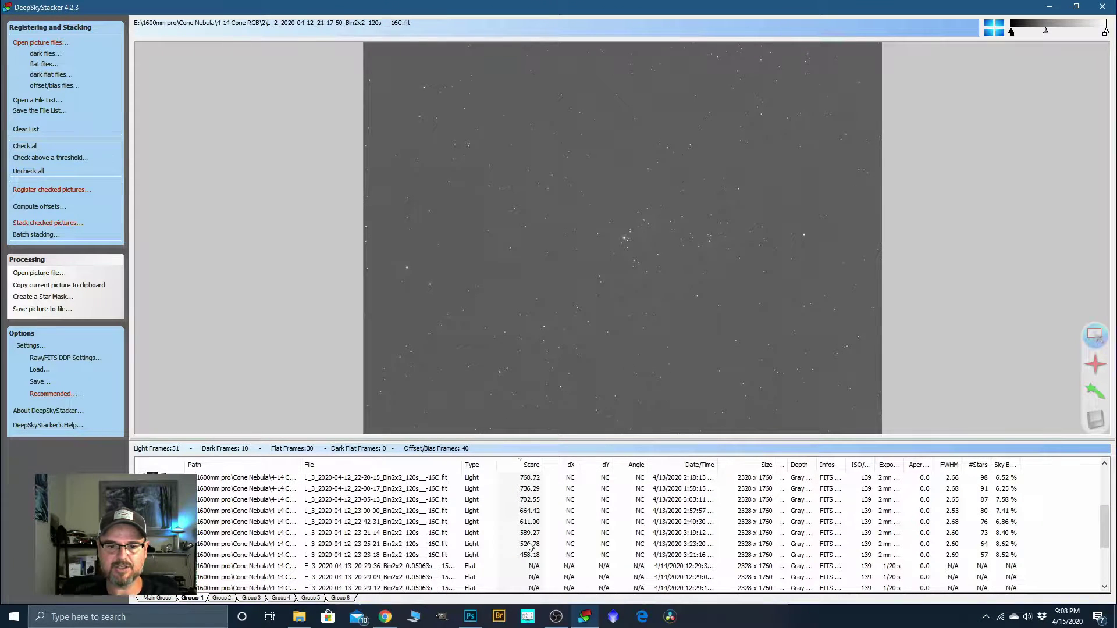
scroll(530, 550, "up", 3)
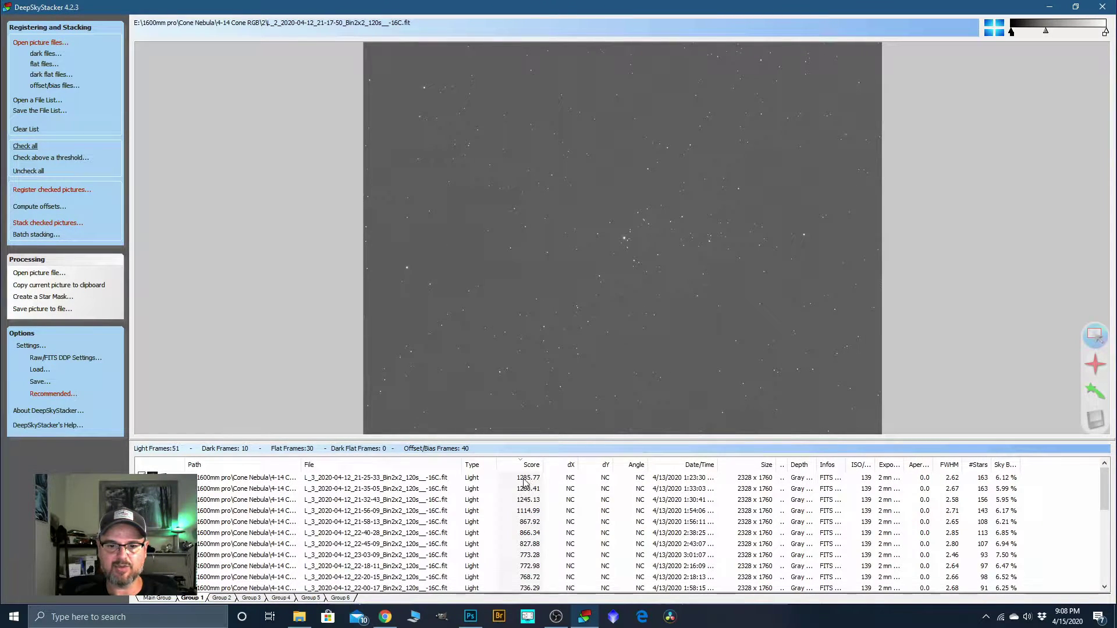
scroll(513, 581, "down", 3)
left_click(530, 559)
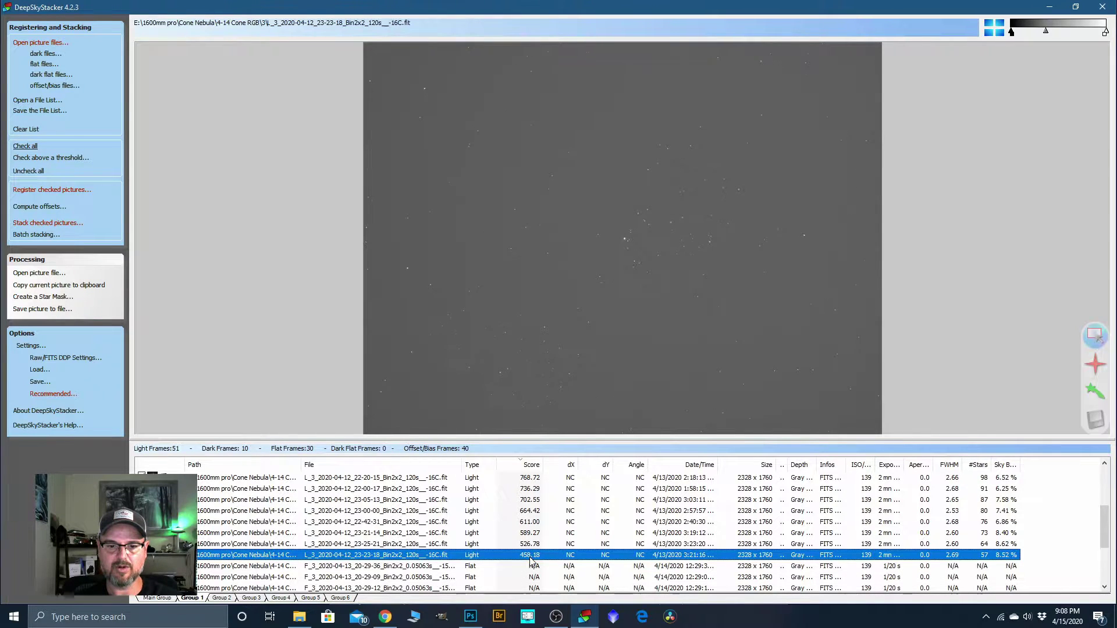
left_click(527, 534)
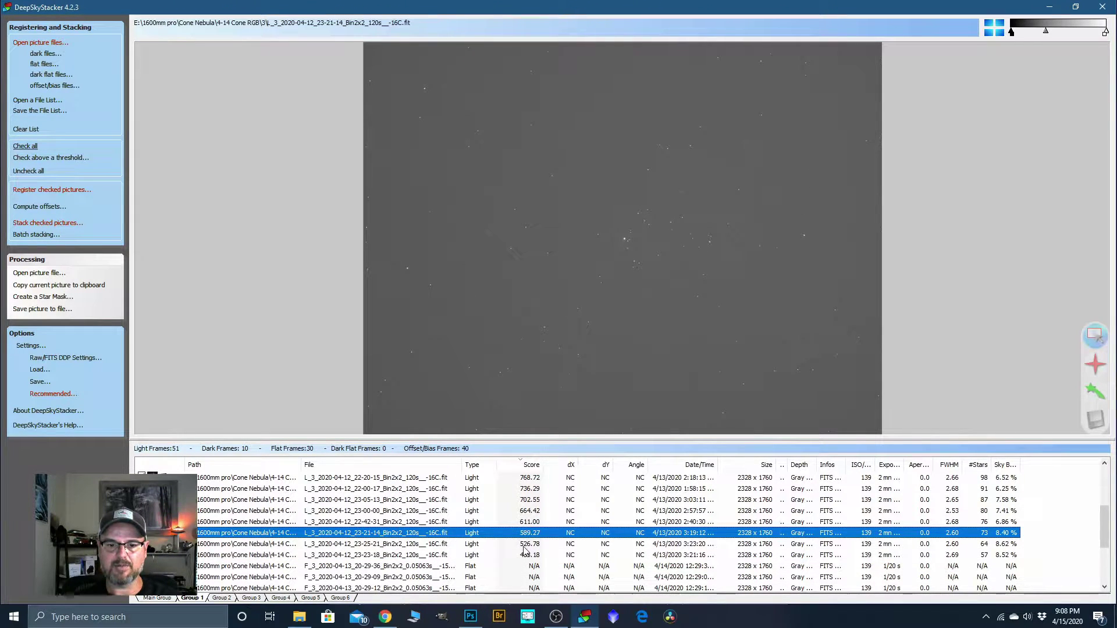
scroll(531, 311, "up", 3)
scroll(525, 313, "down", 3)
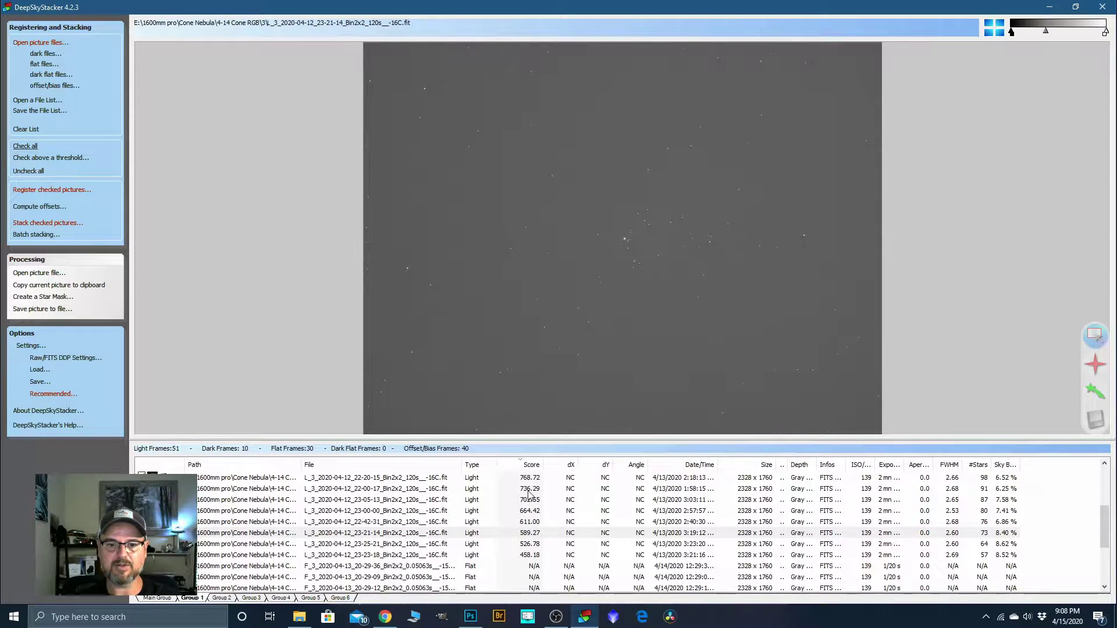
Remove the three lowest-scoring light frames, L_3 23-21-14, 23-25-21 and 23-23-18, from the Group 1 list
left_click(526, 556)
right_click(526, 556)
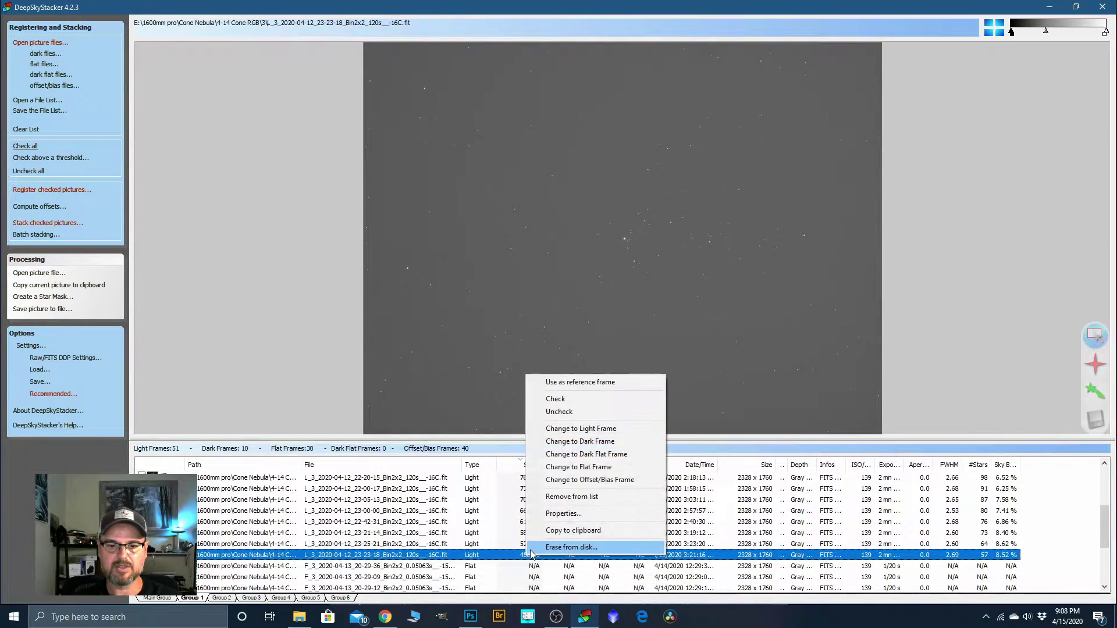
left_click(517, 534)
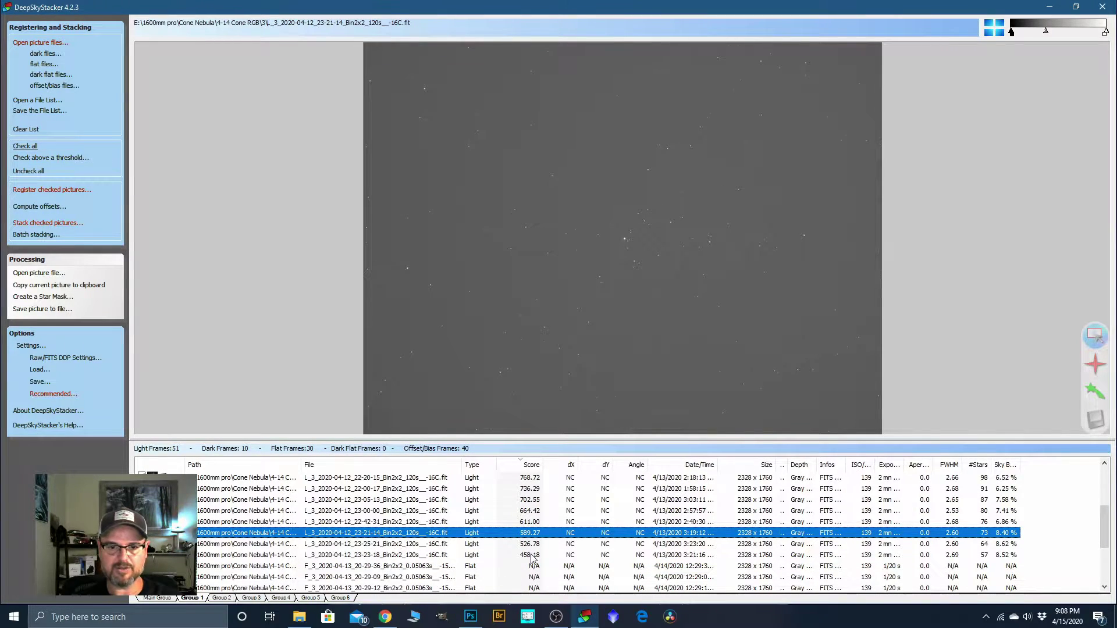
left_click(531, 557, "shift")
right_click(531, 557)
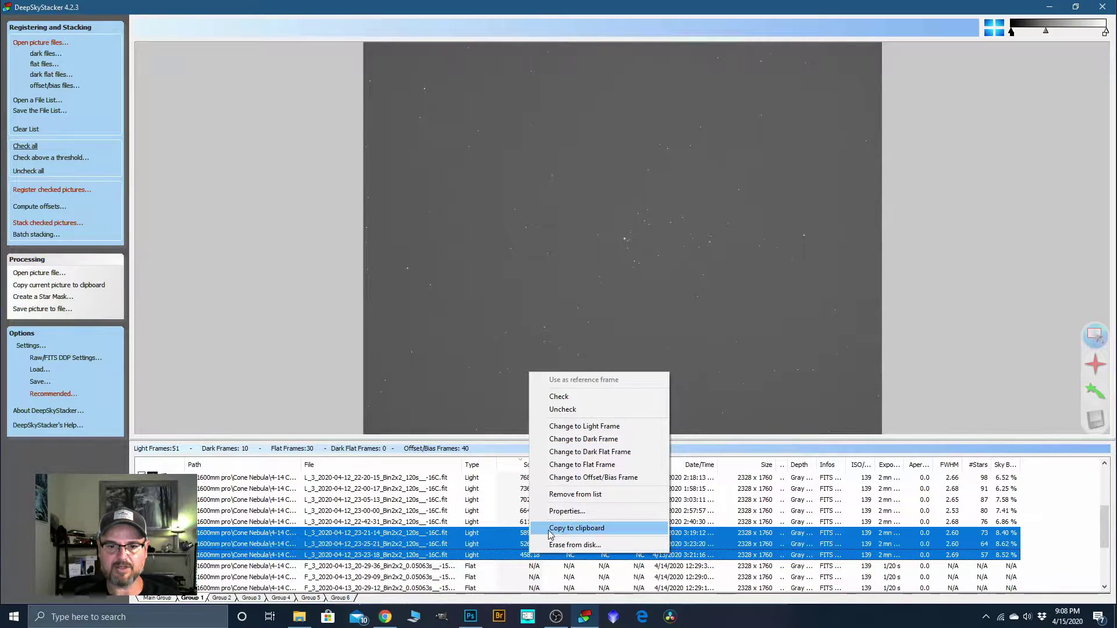
left_click(581, 495)
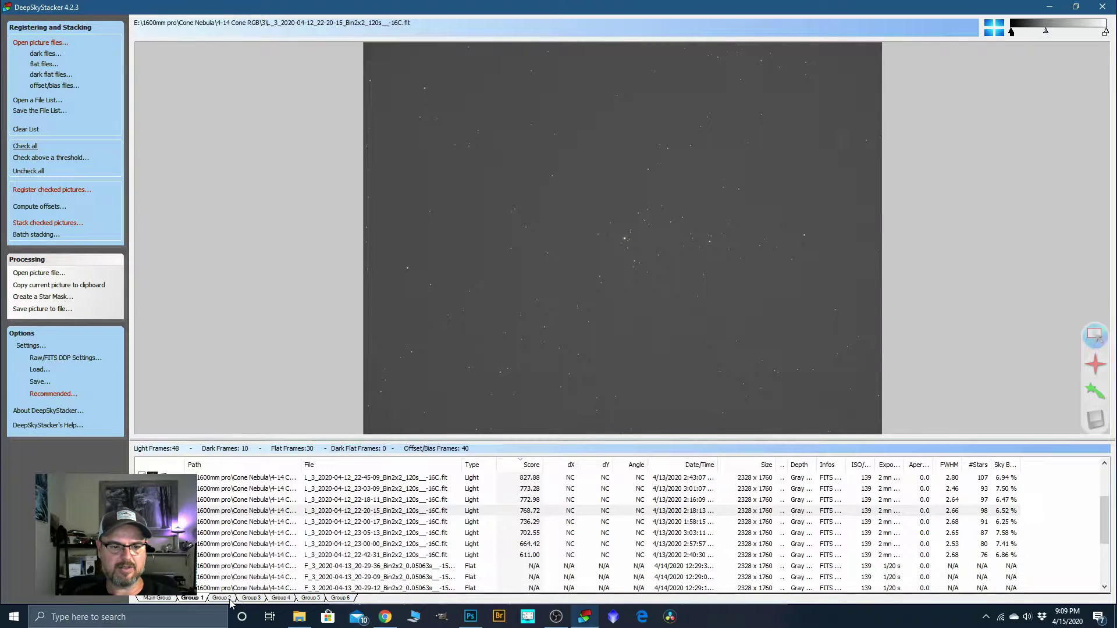
Remove the two lowest-scoring light frames, L_4 23-31-53 and L_4 23-29-49, from the Group 2 list
left_click(227, 599)
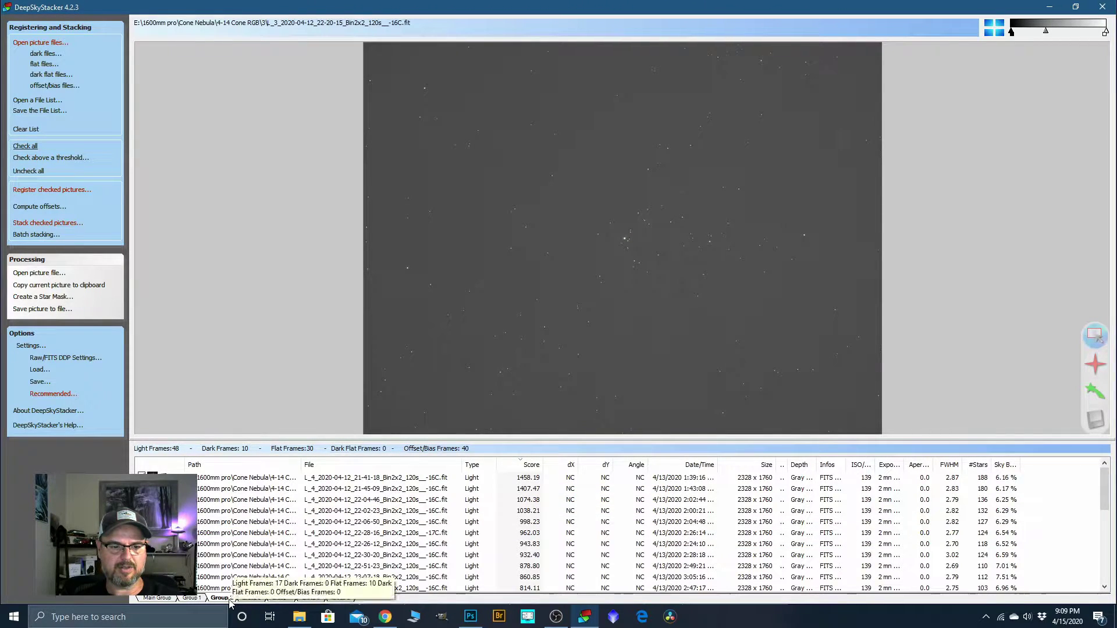
scroll(522, 546, "down", 3)
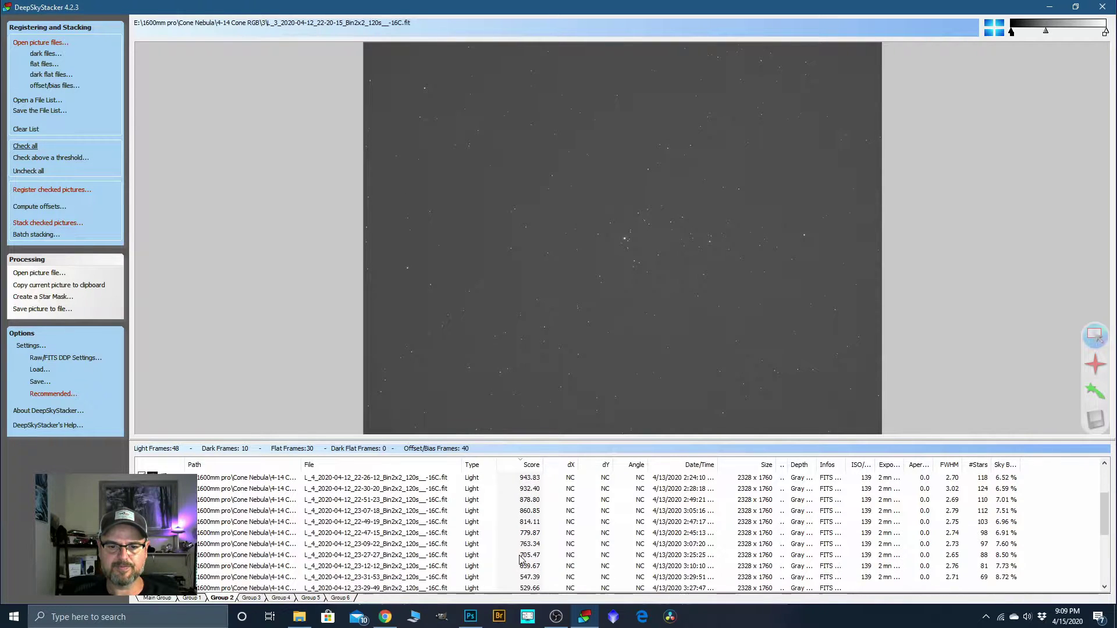
left_click(525, 556)
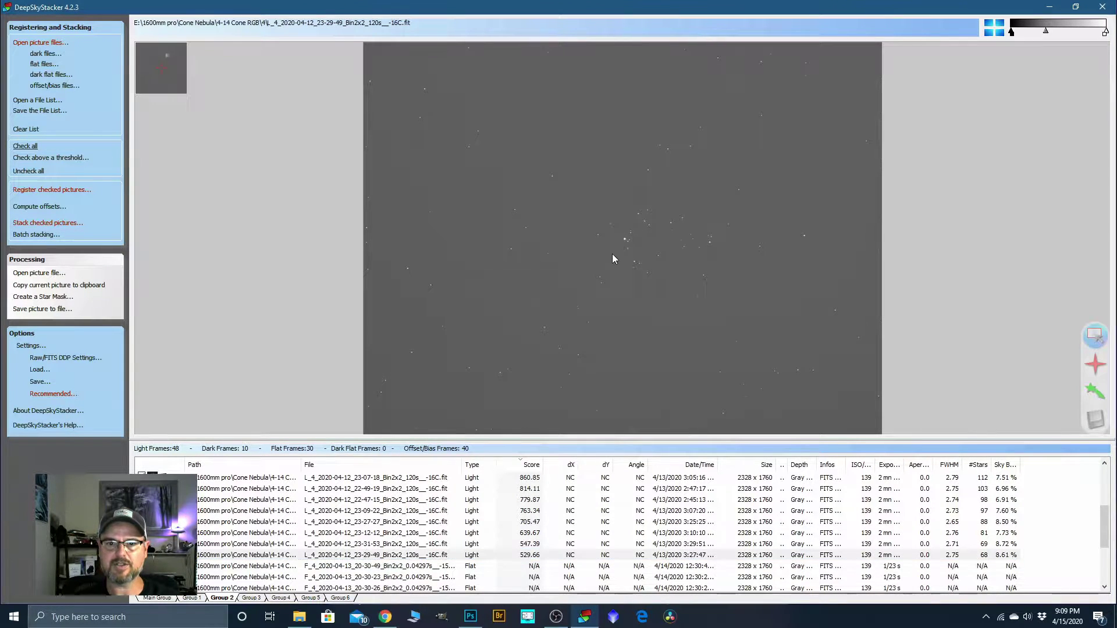
left_click(530, 557, "shift")
right_click(530, 556)
left_click(567, 495)
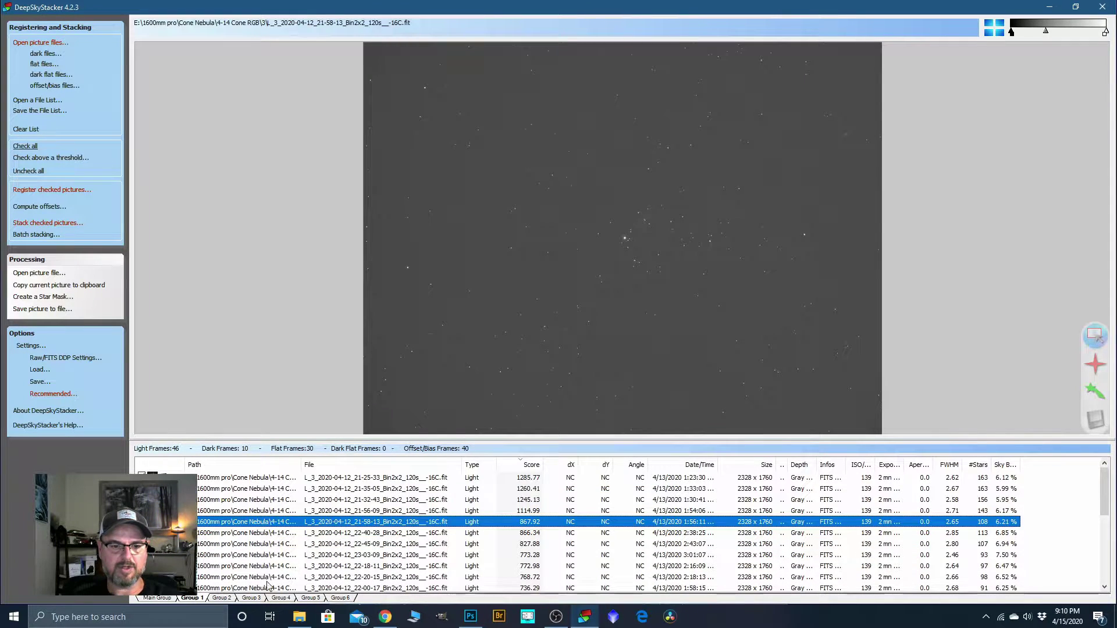
Preview a sampling of the unregistered L_6 HA light frames in Group 4, from L_6 22-52-30 through L_6 22-27-02, for image quality
left_click(280, 598)
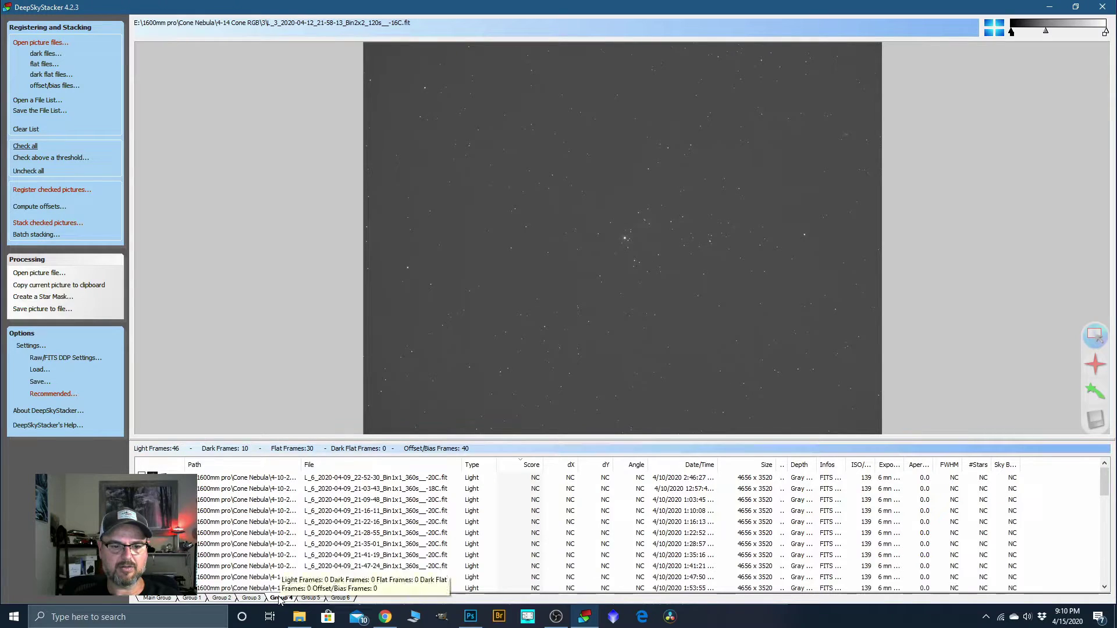
left_click(433, 480)
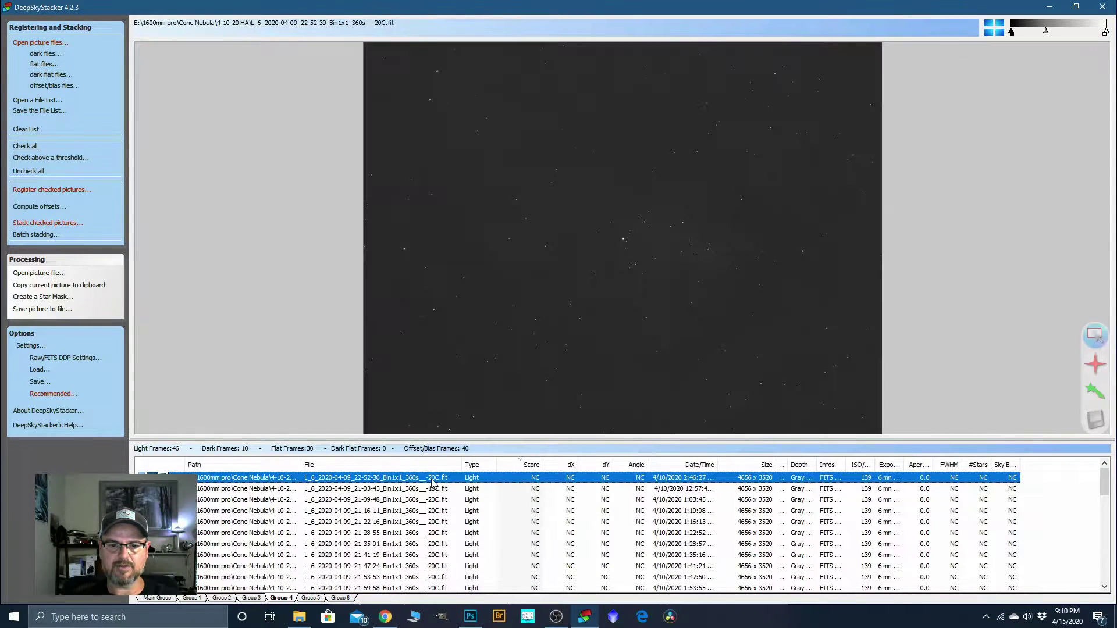
left_click(420, 511)
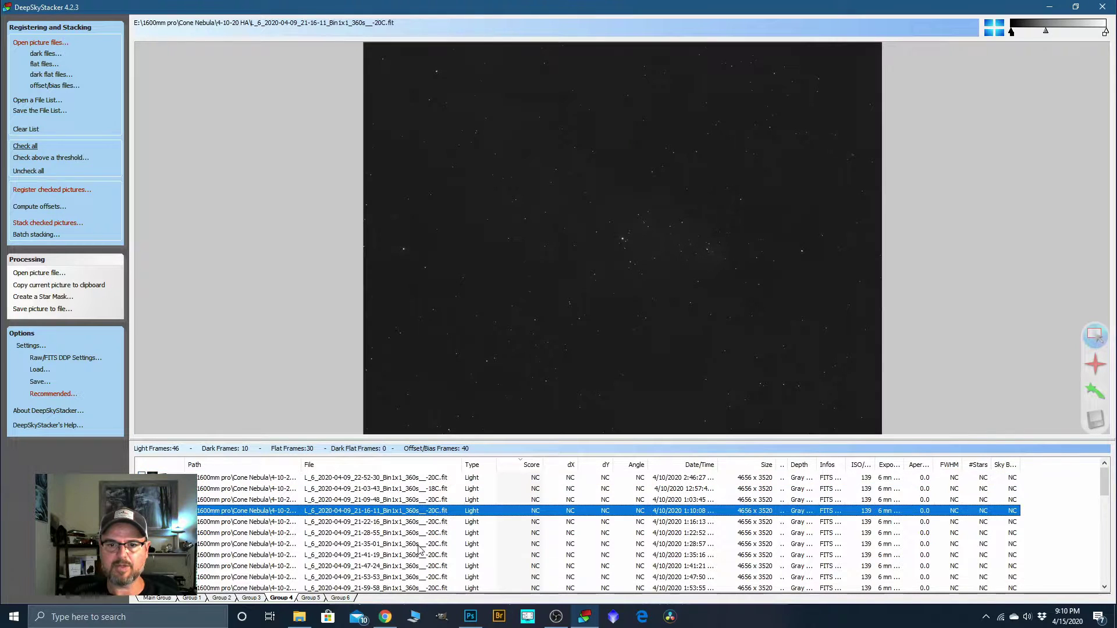
left_click(425, 535)
scroll(425, 540, "down", 1)
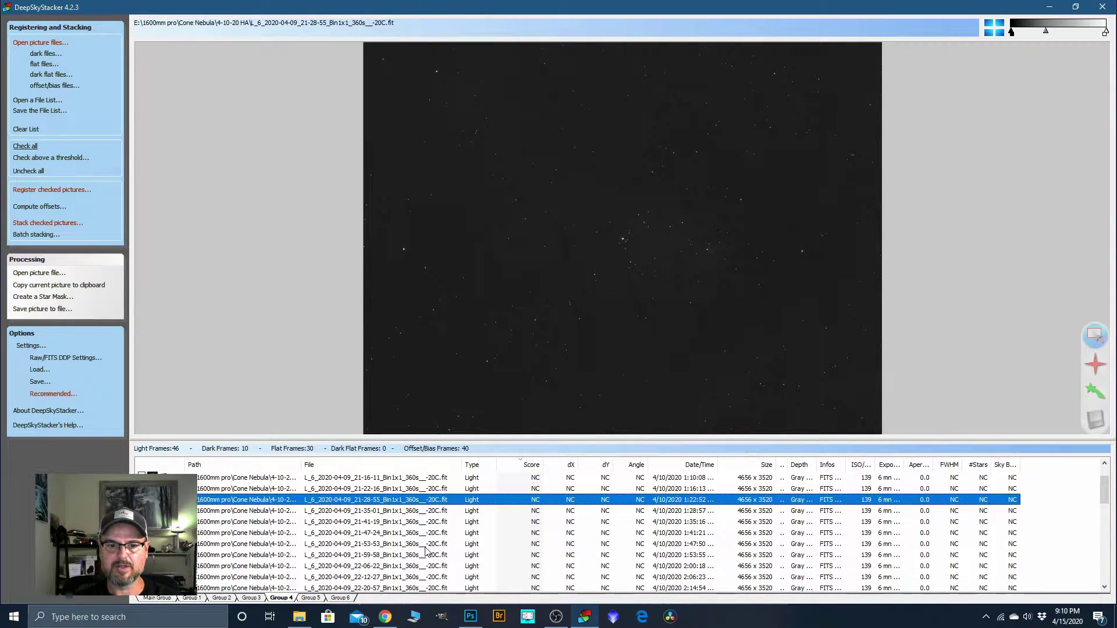
left_click(426, 544)
left_click(430, 557)
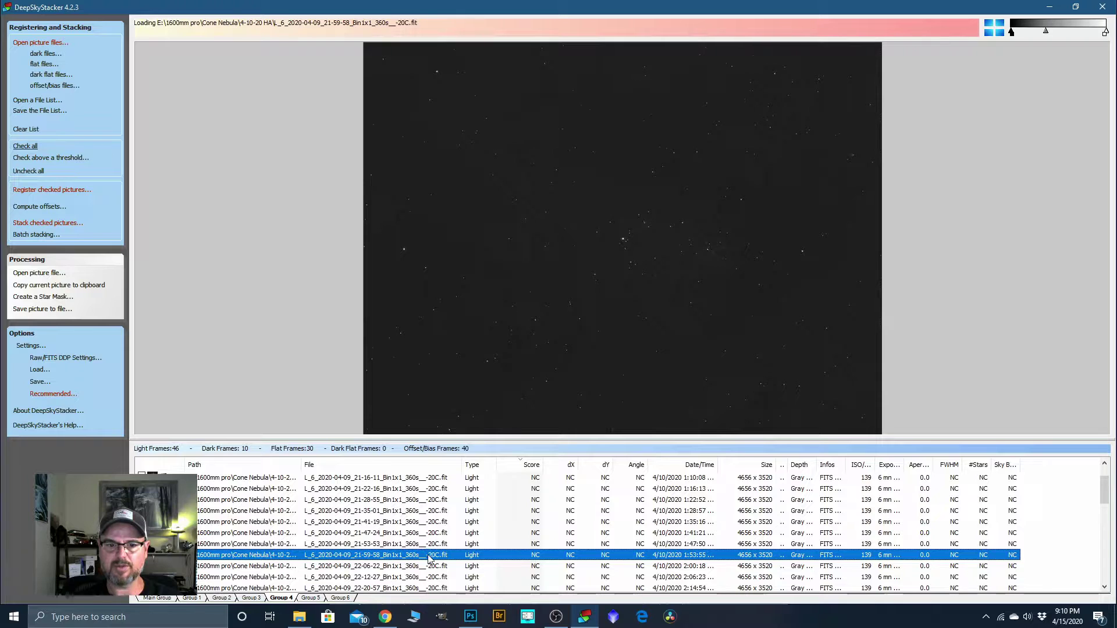
left_click(425, 567)
scroll(428, 553, "down", 1)
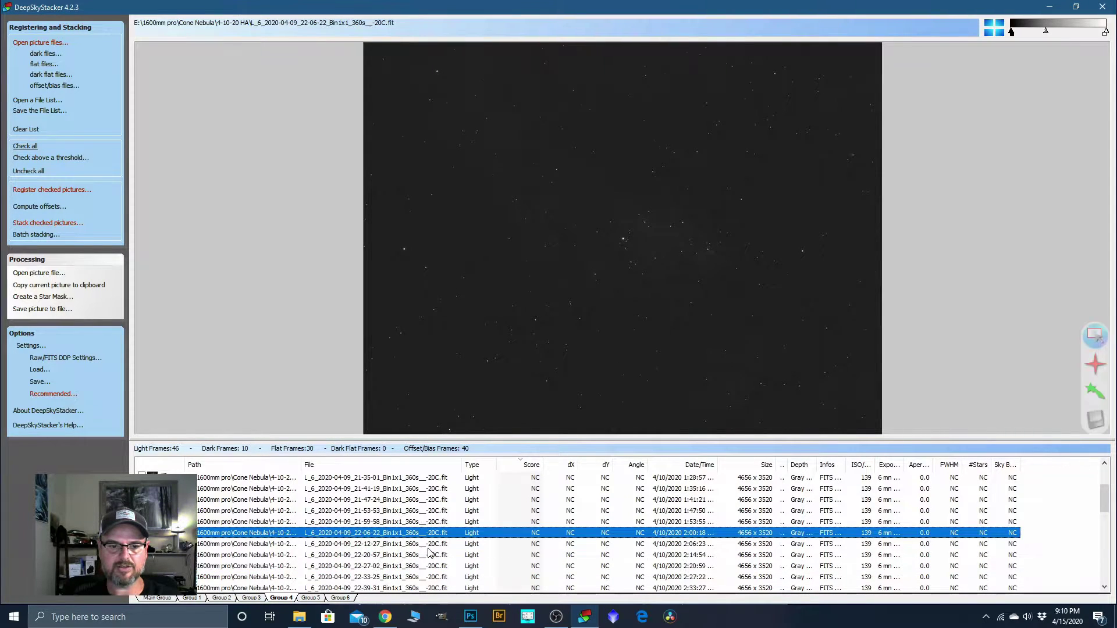
left_click(428, 556)
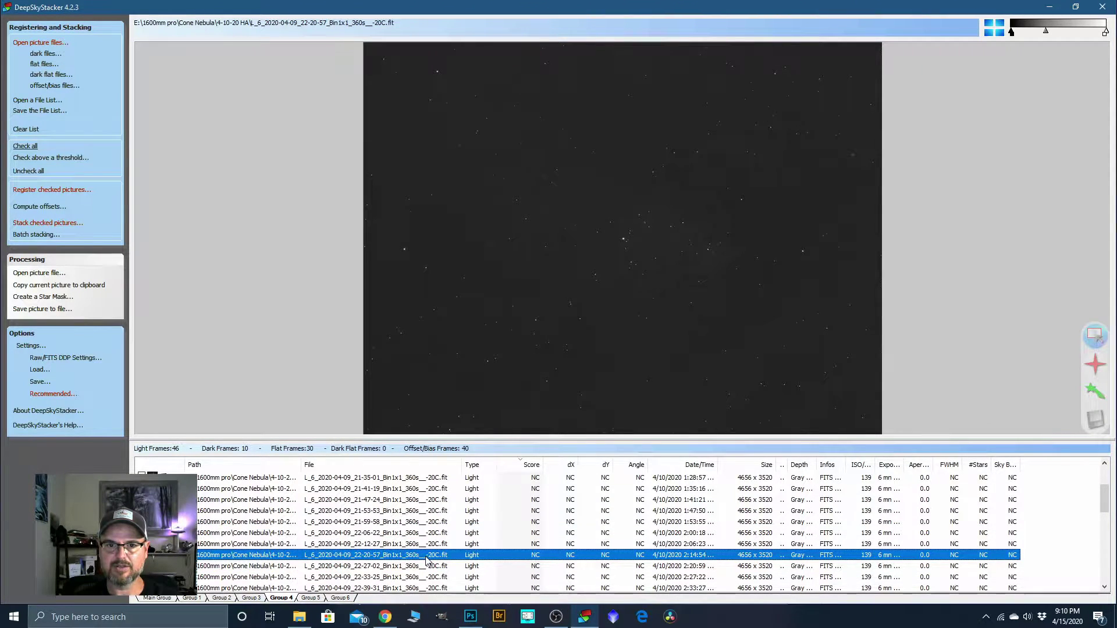
scroll(428, 561, "down", 1)
left_click(427, 568)
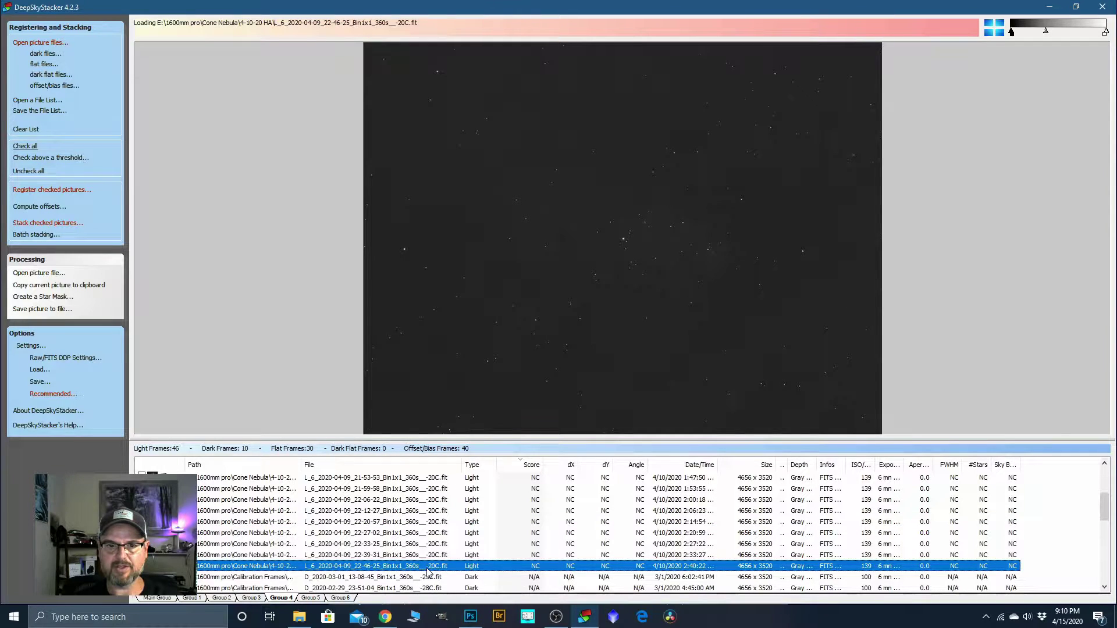
left_click(428, 556)
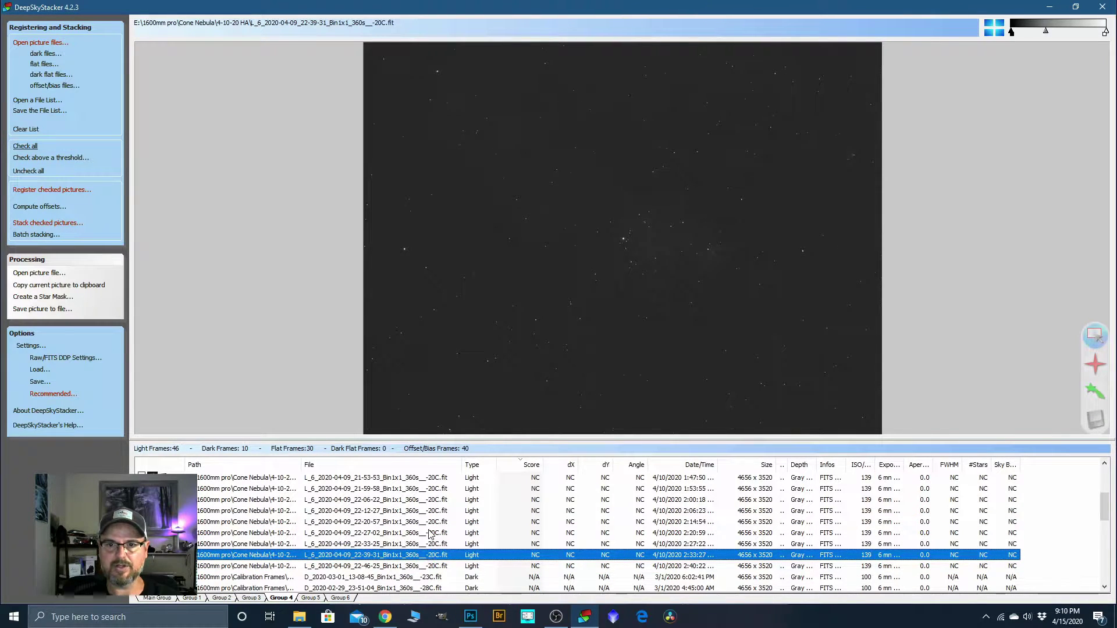
left_click(430, 532)
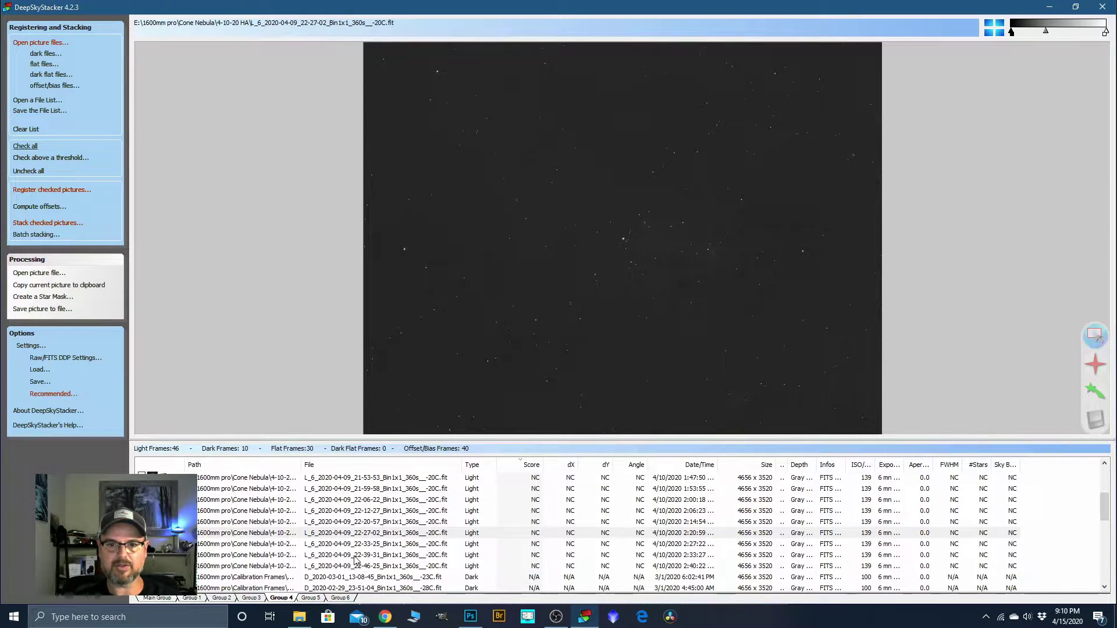
left_click(179, 599)
left_click(192, 599)
left_click(211, 600)
left_click(198, 599)
left_click(217, 600)
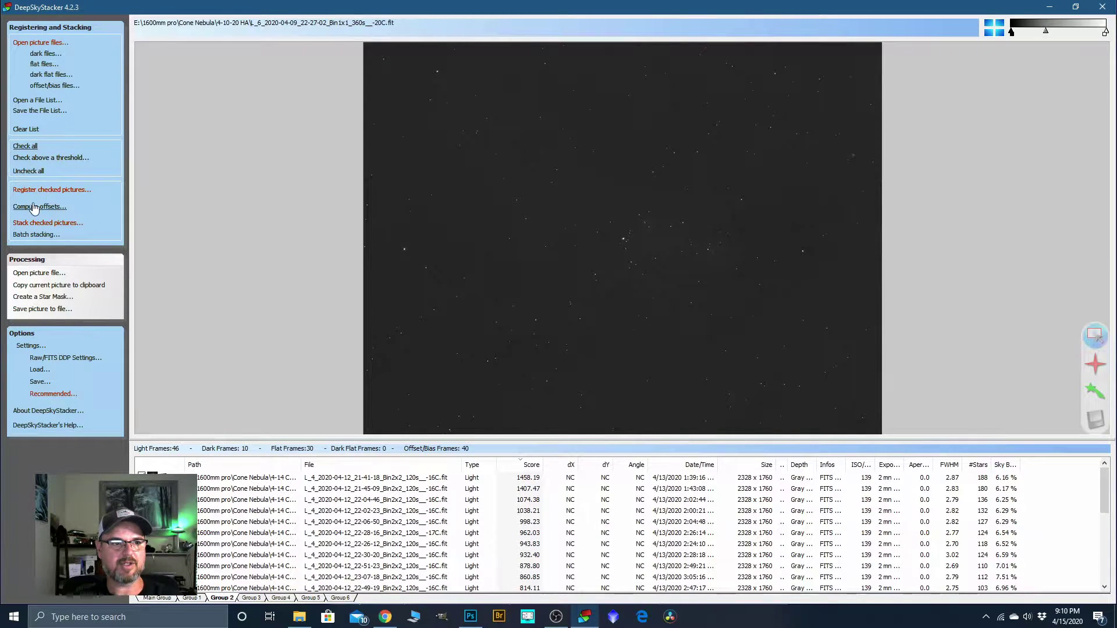
Uncheck all frames across the groups and check only the dark and offset/bias frames in Group 3
left_click(35, 171)
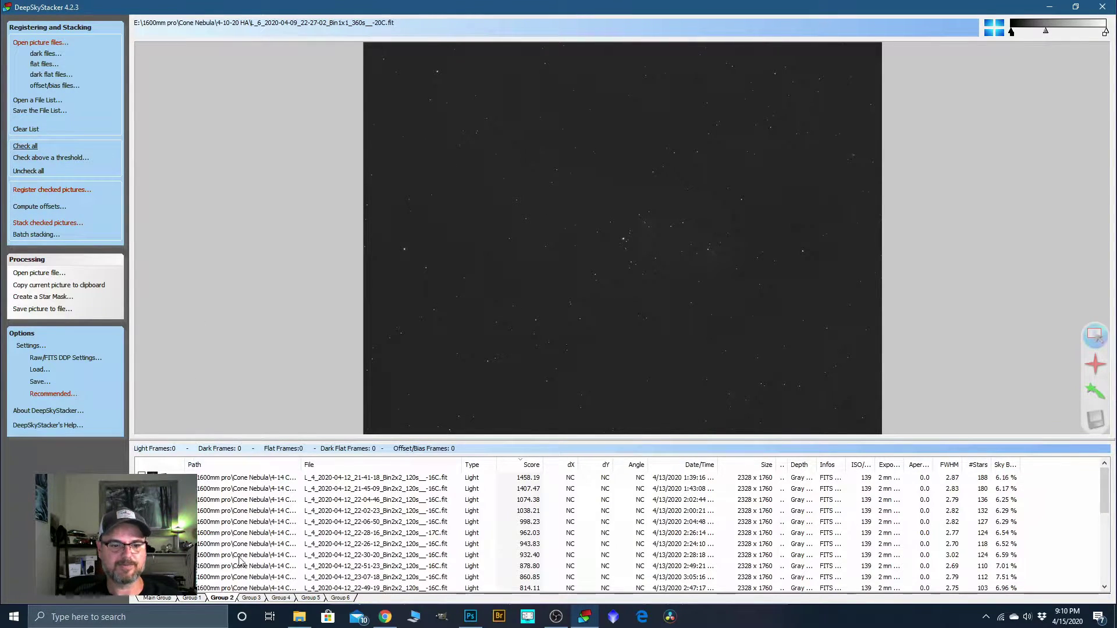
left_click(253, 598)
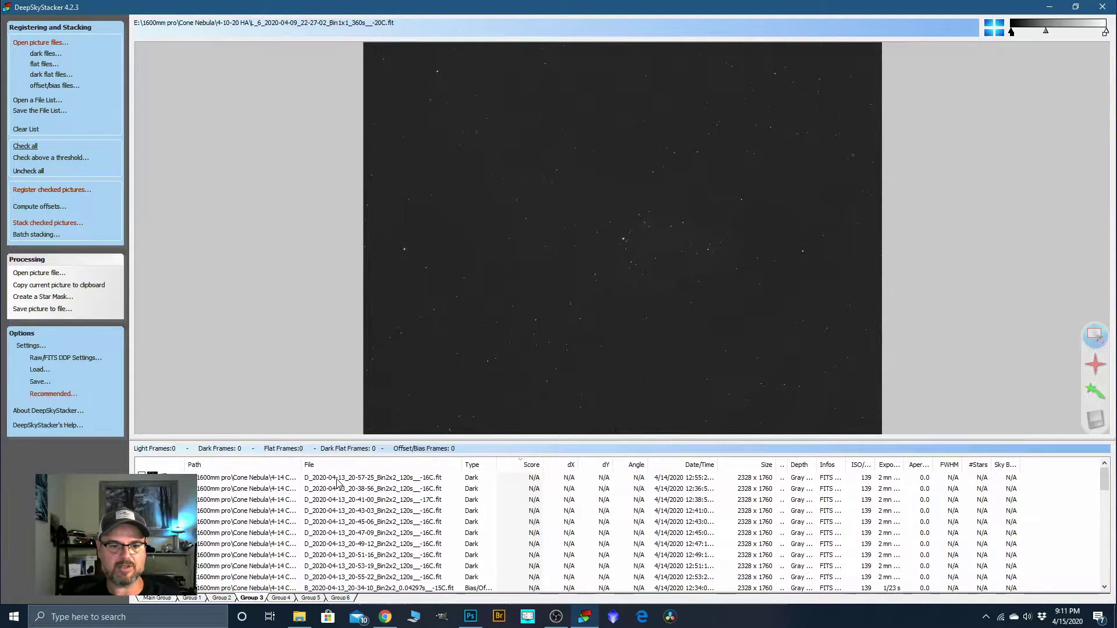
left_click(337, 482)
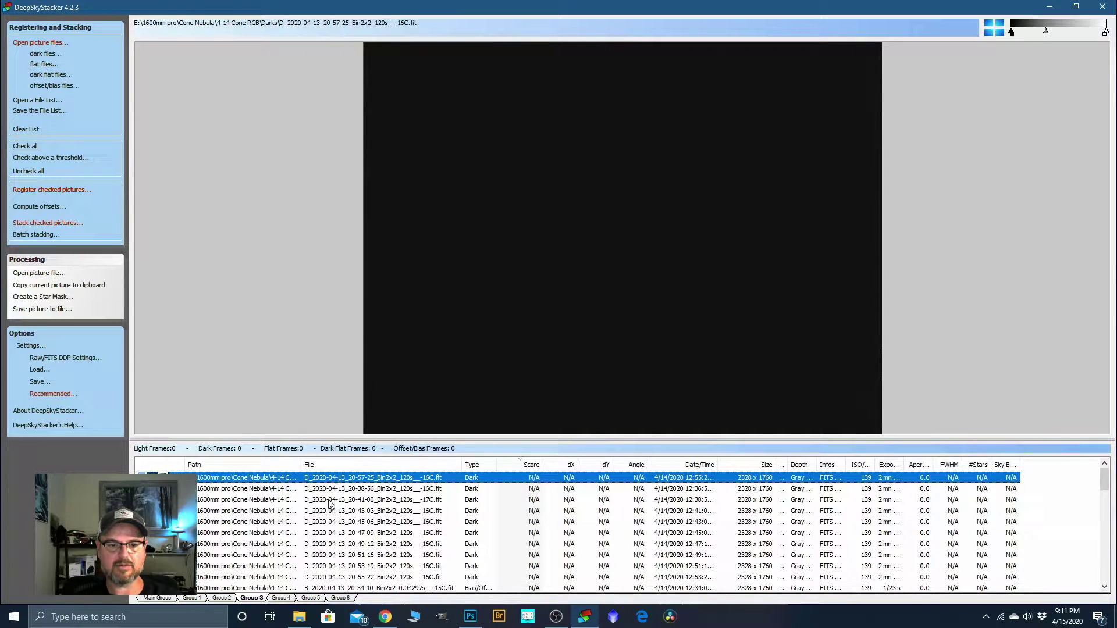
scroll(335, 512, "down", 10)
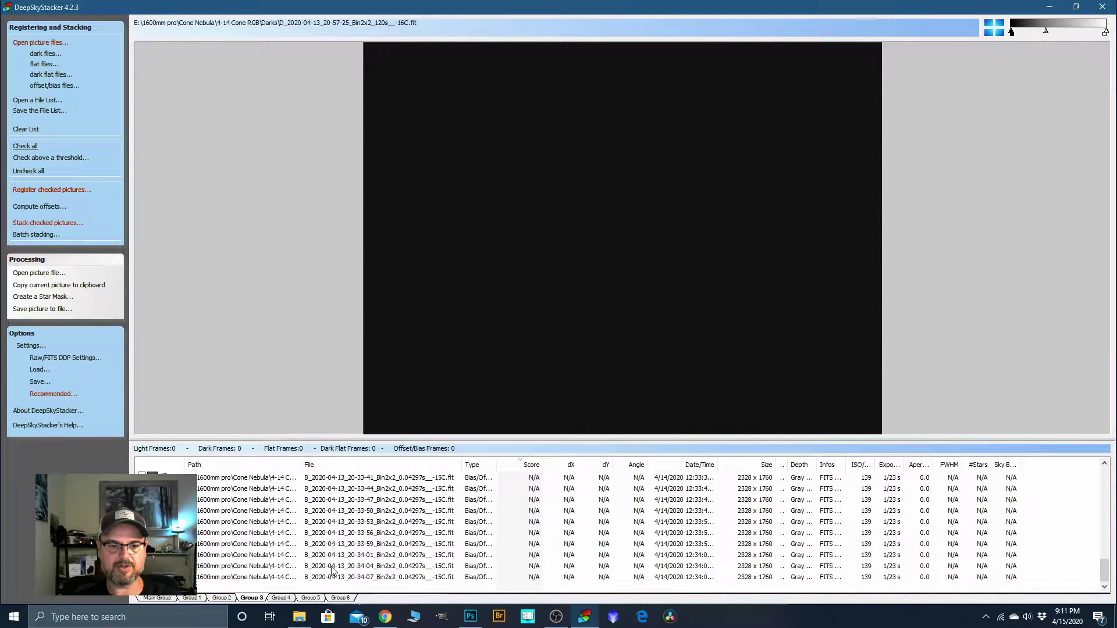
left_click(332, 578, "shift")
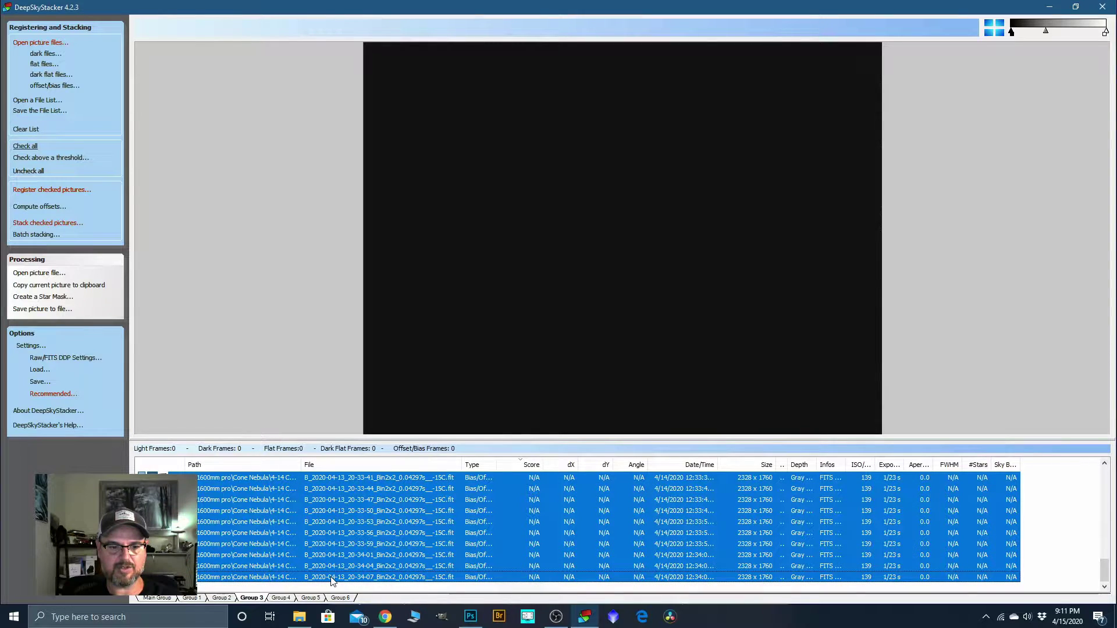
right_click(333, 580)
left_click(372, 422)
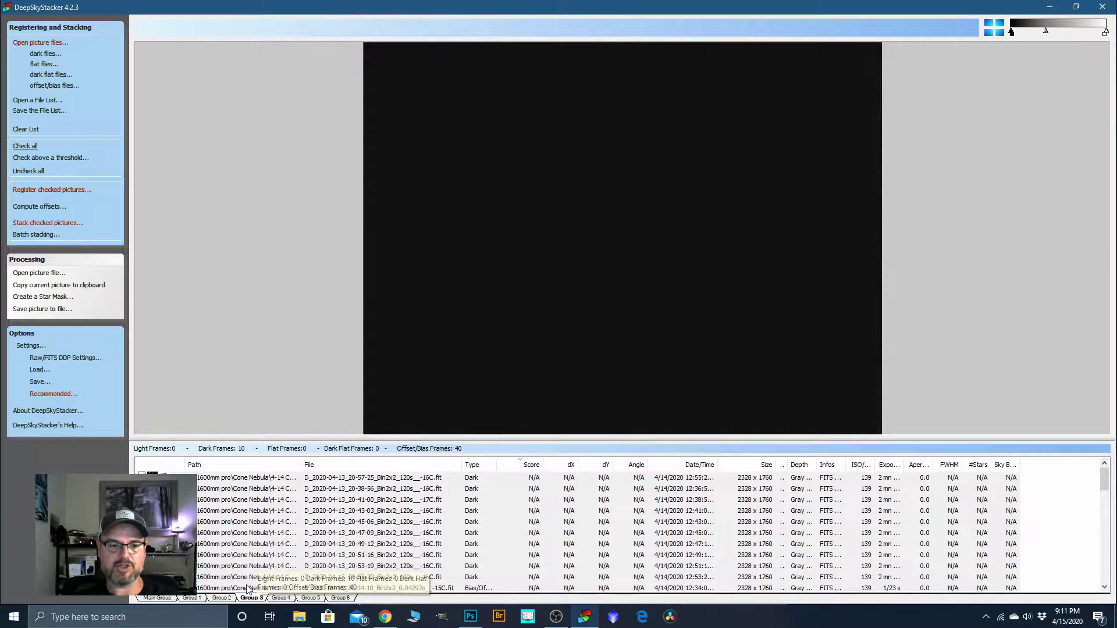
Check all the L_2 light frames and F_2 flat frames in the Main Group
left_click(165, 599)
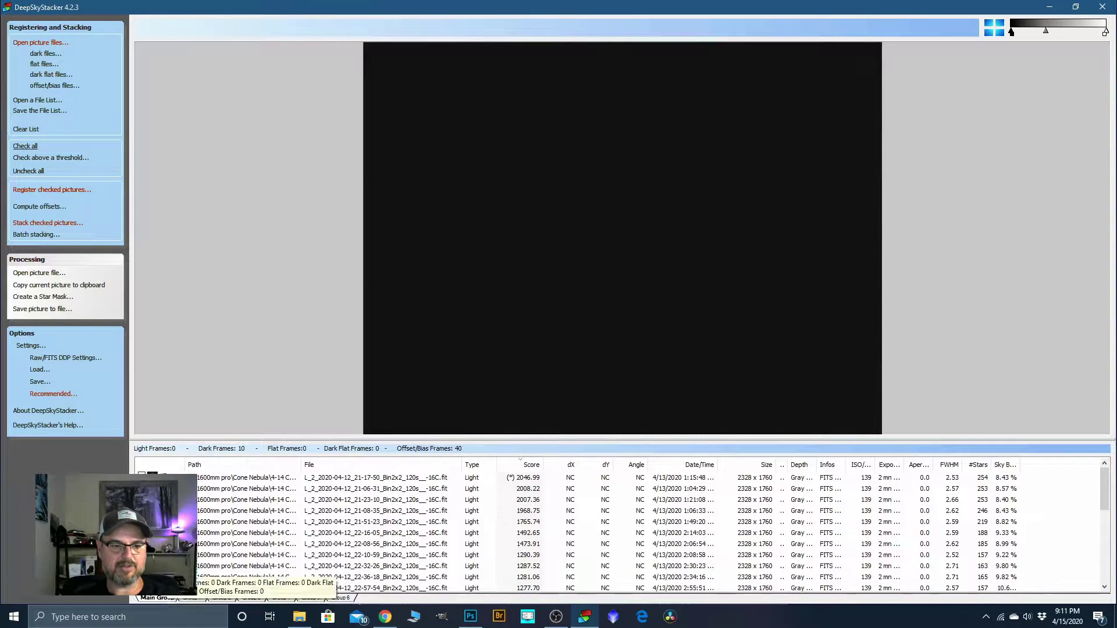
left_click(271, 478)
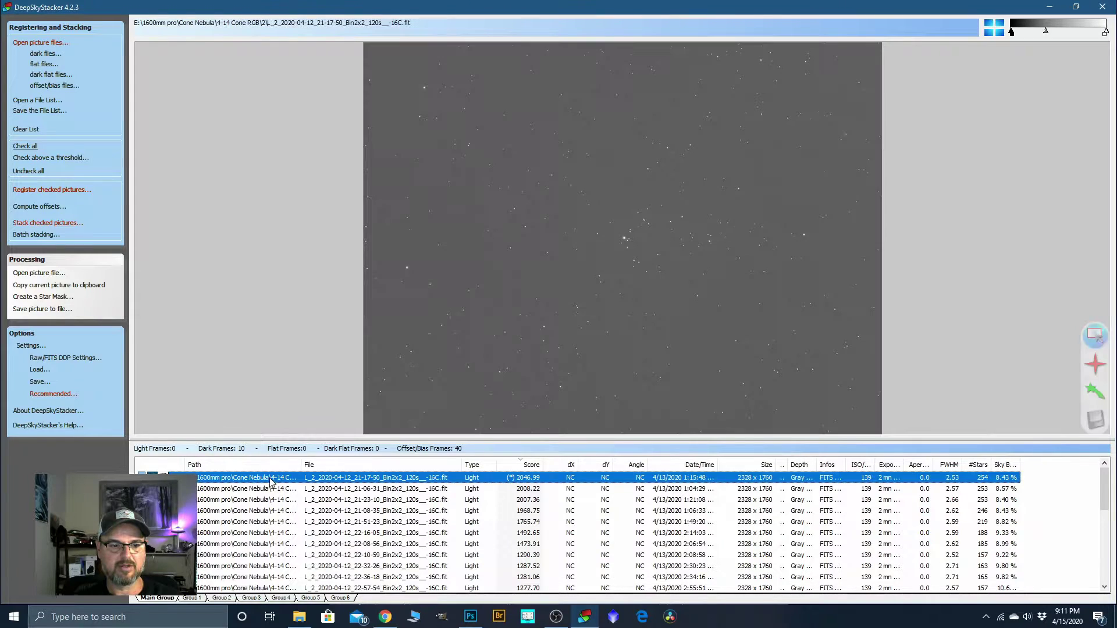
scroll(292, 526, "down", 6)
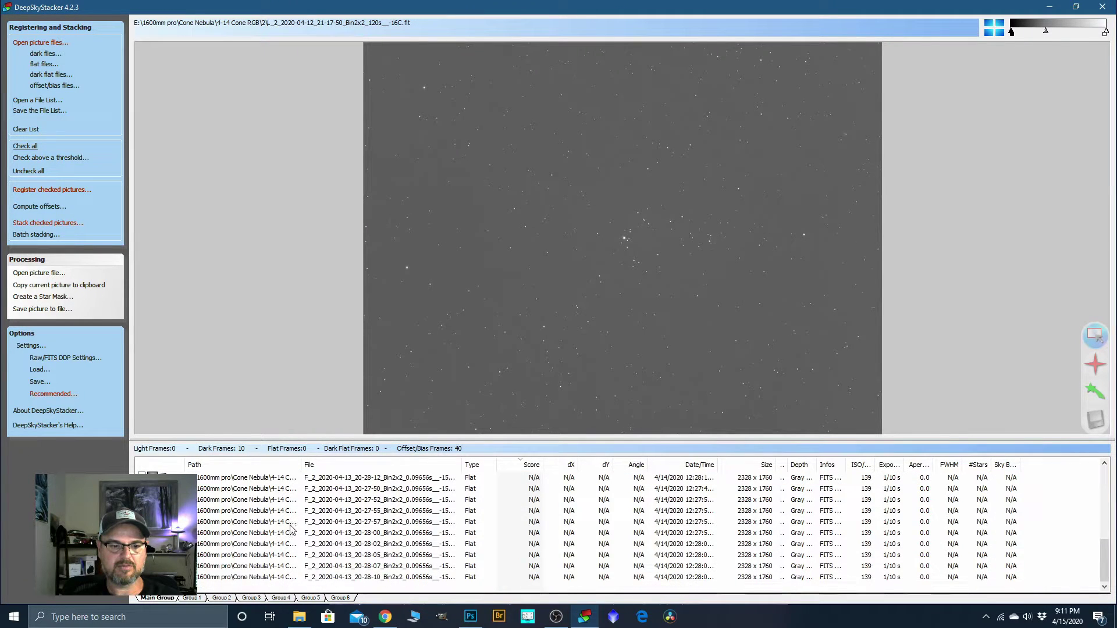
left_click(280, 578, "shift")
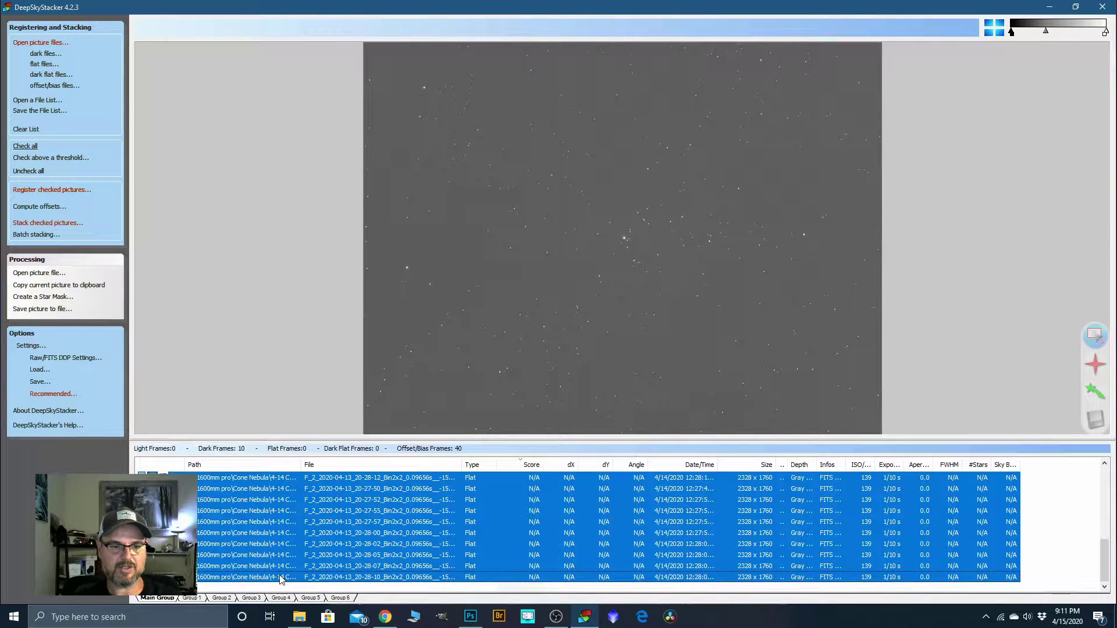
right_click(281, 578)
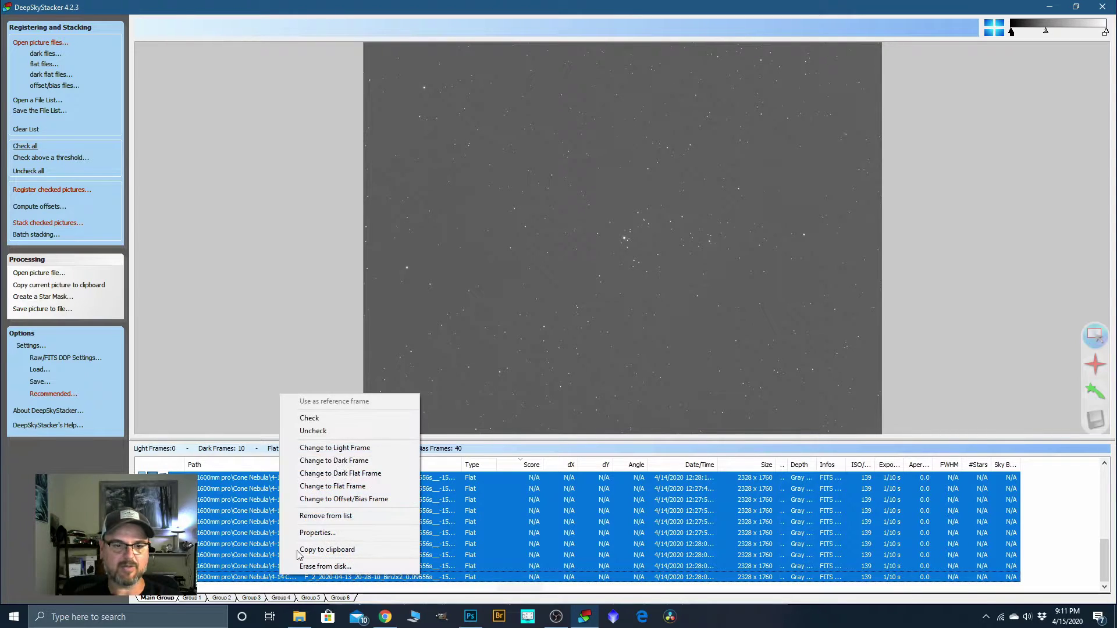
left_click(314, 424)
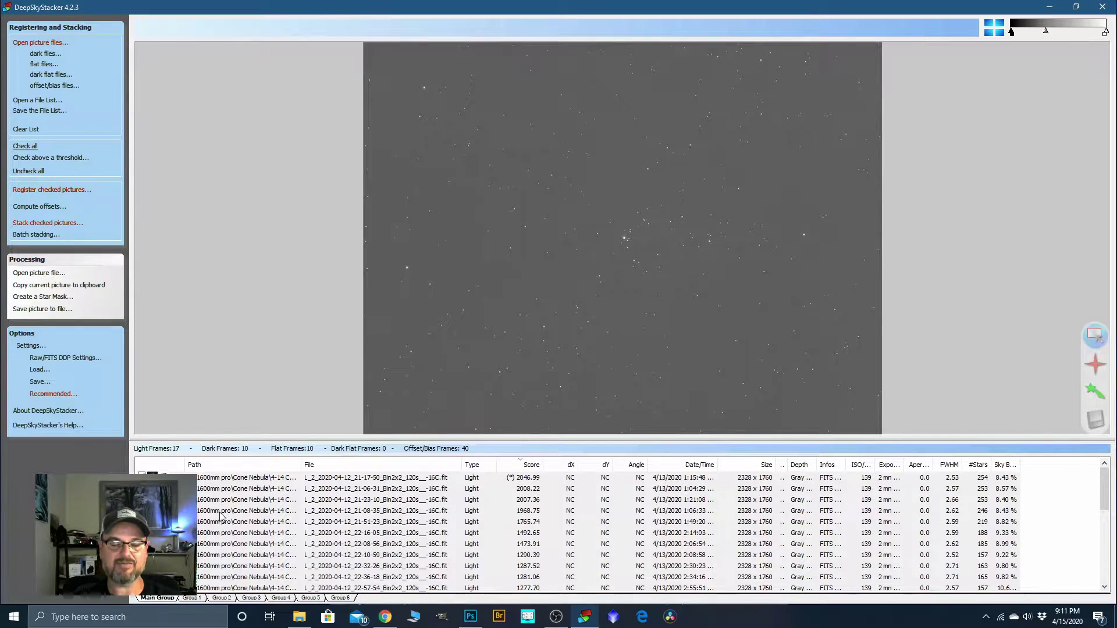
Set up registration of the checked pictures with stacking after registering and 2x Drizzle in Standard Mode enabled
left_click(197, 598)
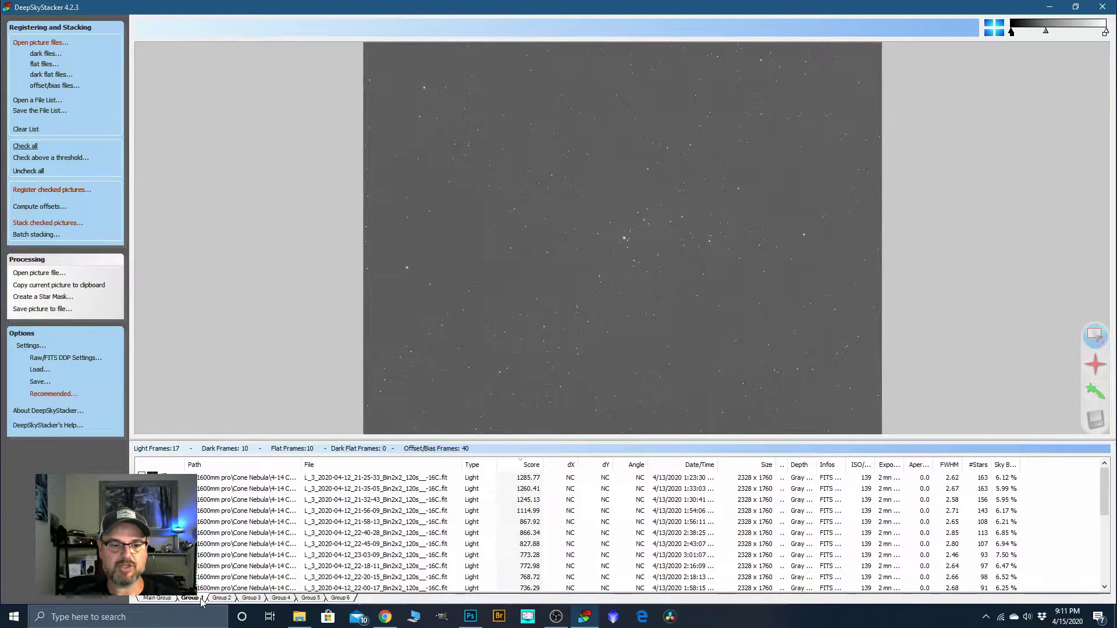
left_click(221, 598)
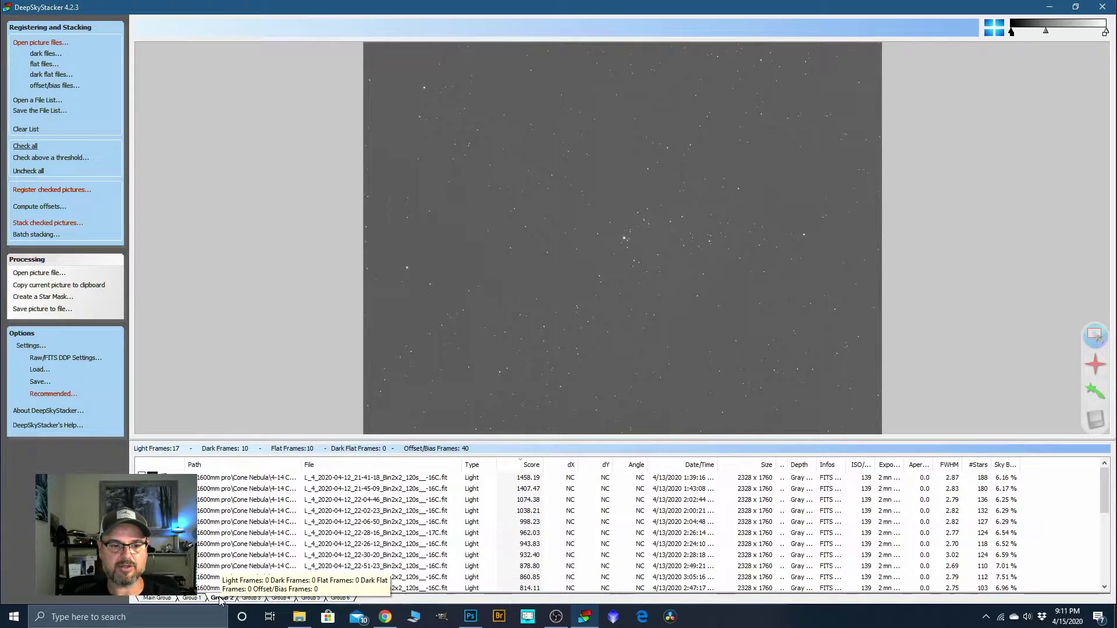
left_click(281, 598)
left_click(310, 597)
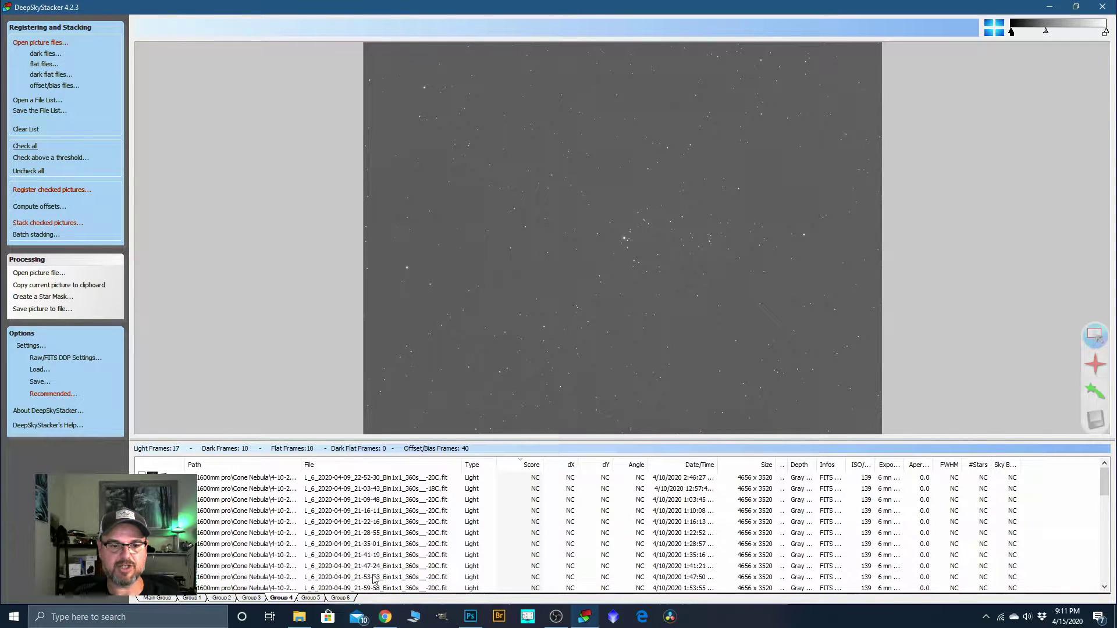
left_click(66, 191)
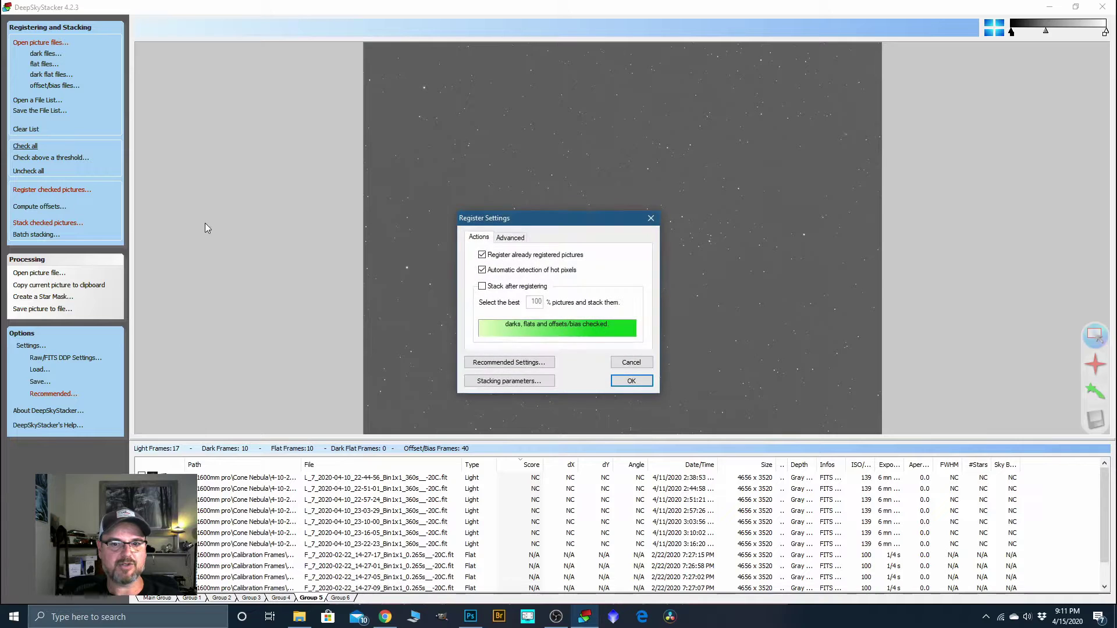
left_click(483, 287)
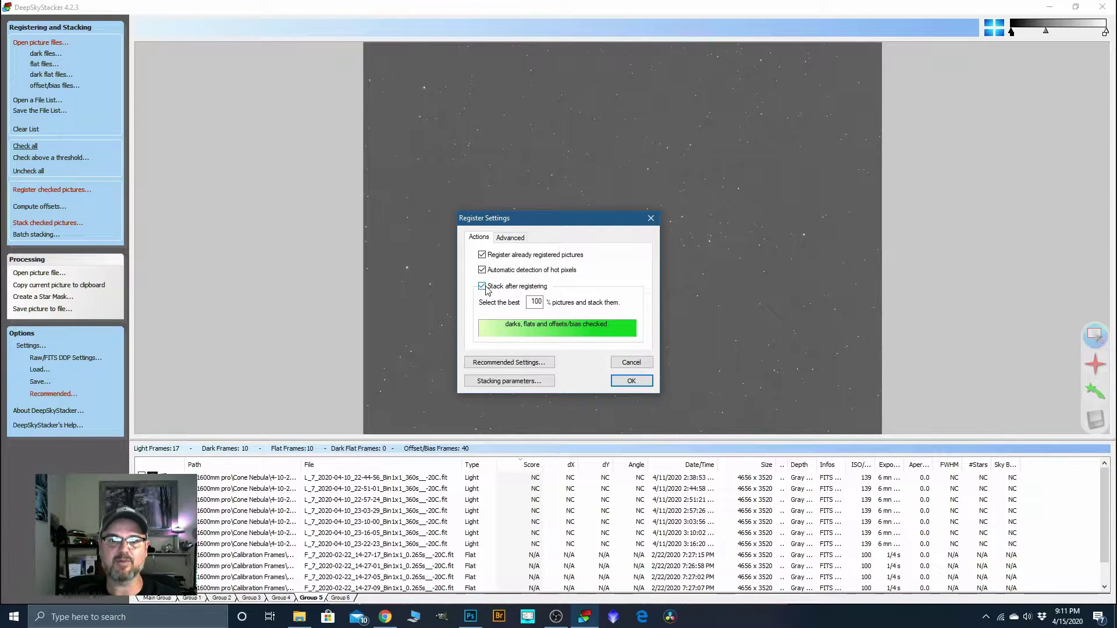
left_click(518, 381)
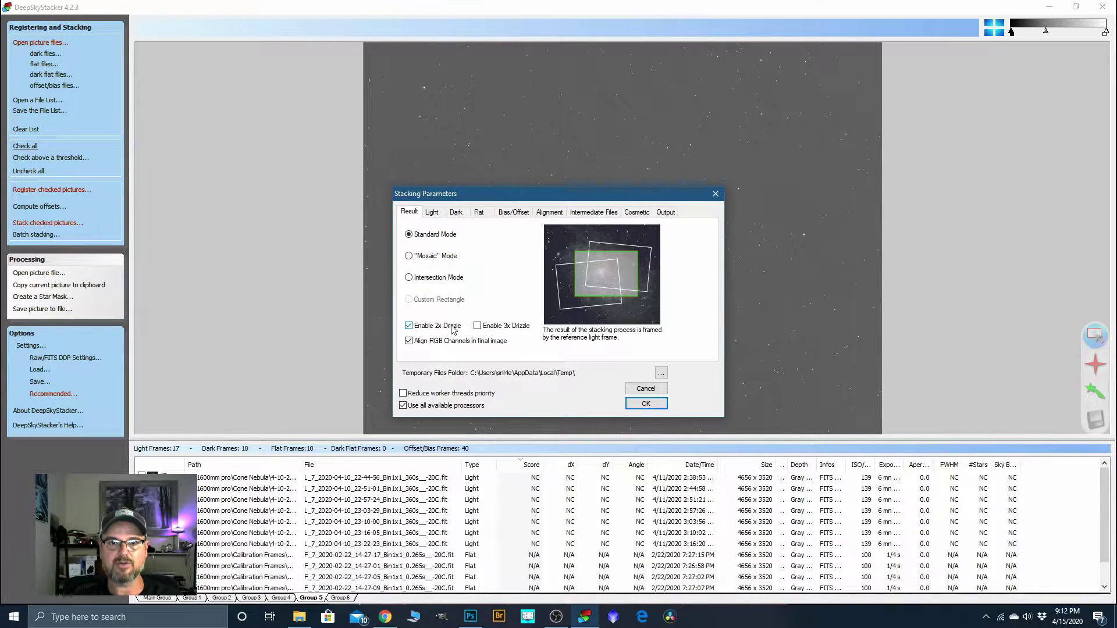
left_click(648, 404)
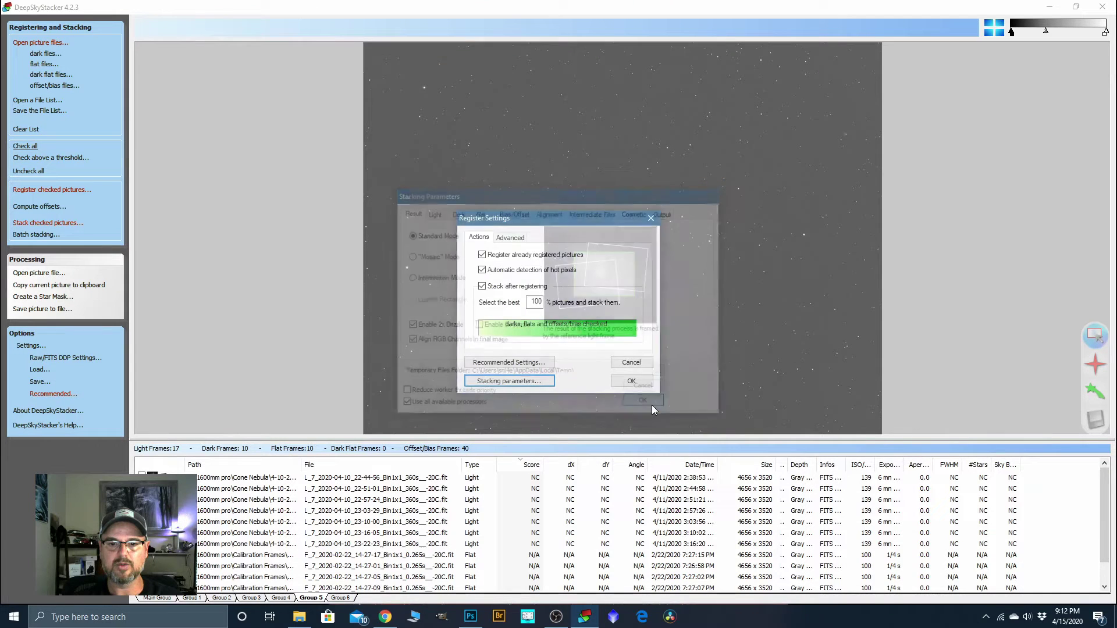
Review the recommended settings, accept them, and start registering and stacking the checked L_2 light frames
left_click(510, 364)
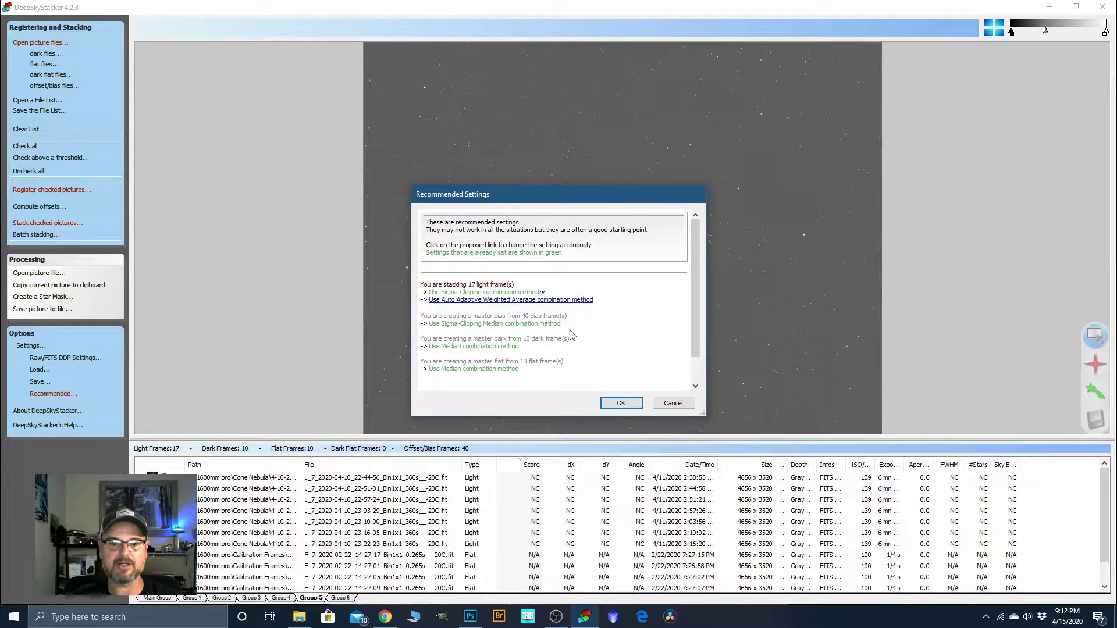
left_click(623, 403)
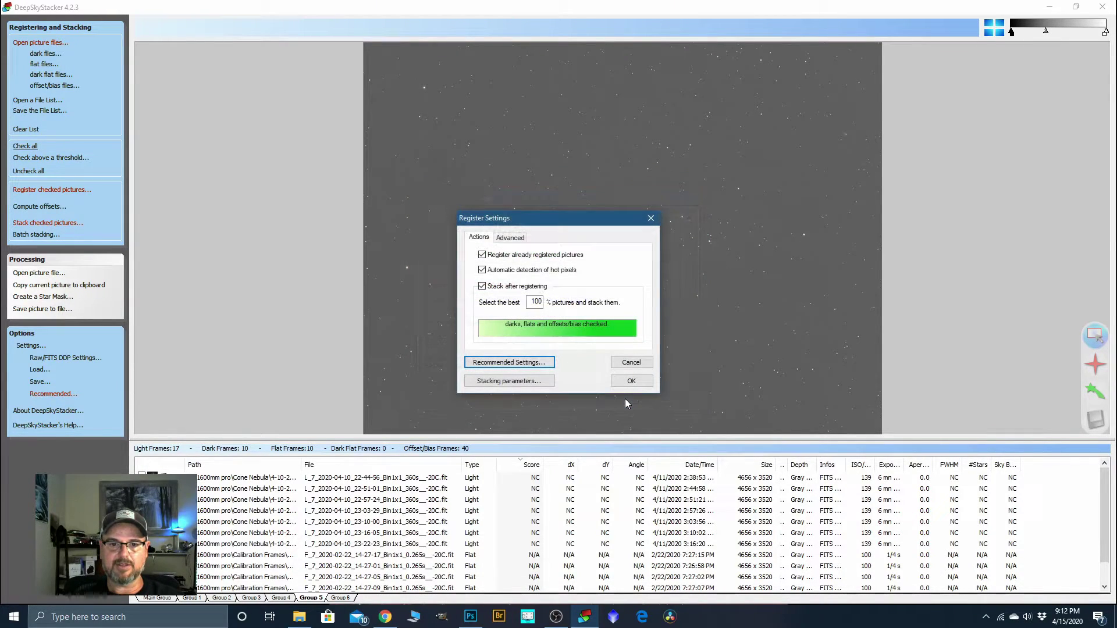
left_click(630, 382)
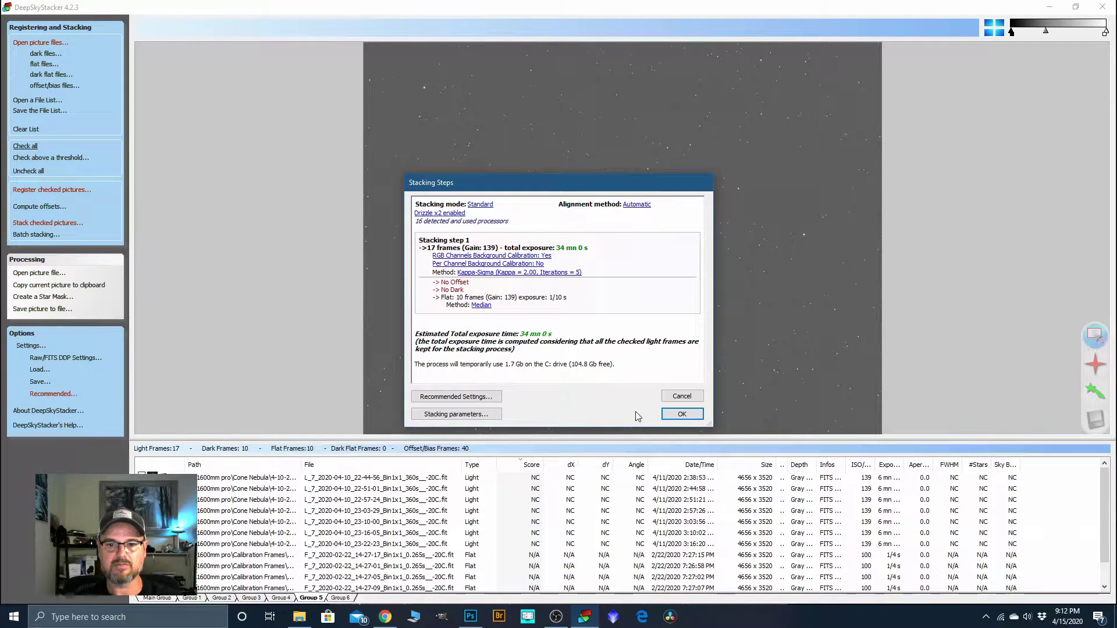
left_click(683, 415)
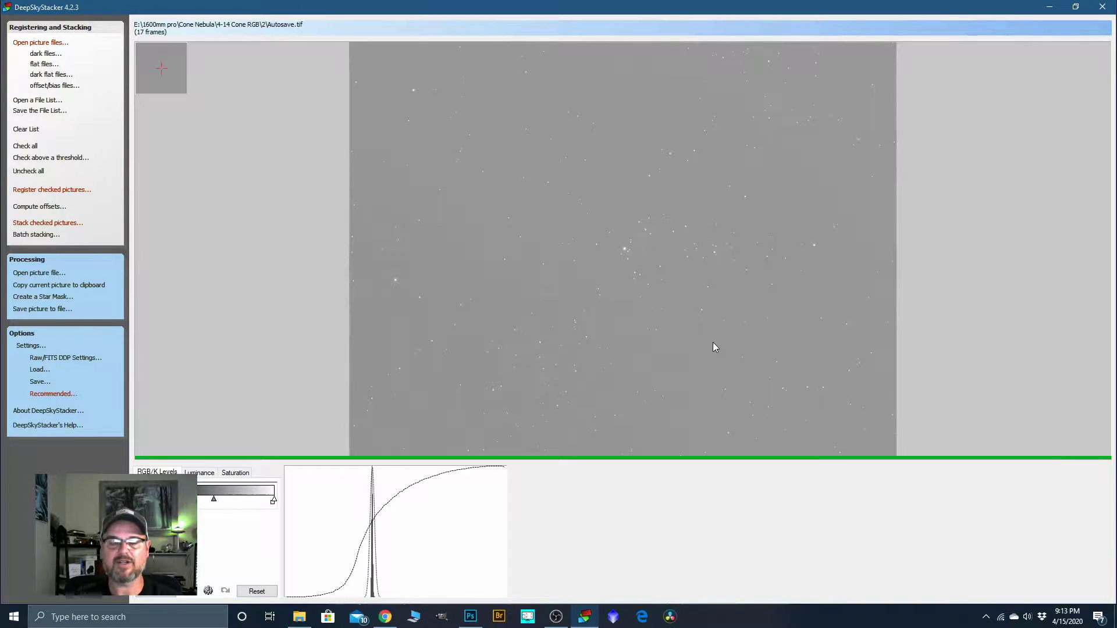
Switch to File Explorer and open folder 2 inside Cone Nebula's 4-14 Cone RGB folder
left_click_drag(1116, 277, 784, 129)
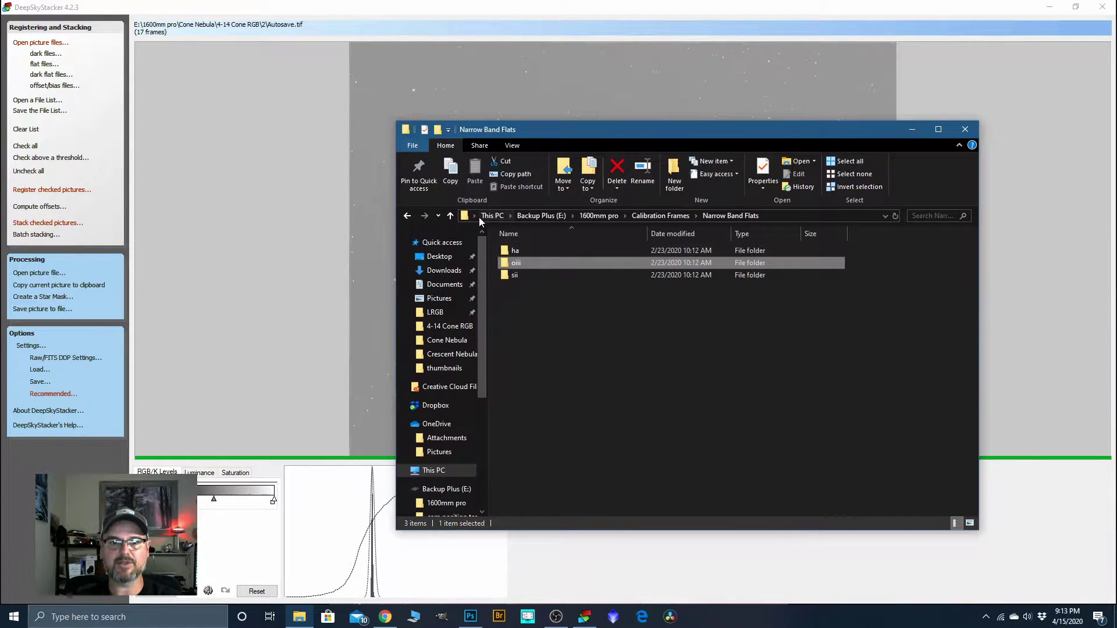
double_click(450, 216)
double_click(529, 261)
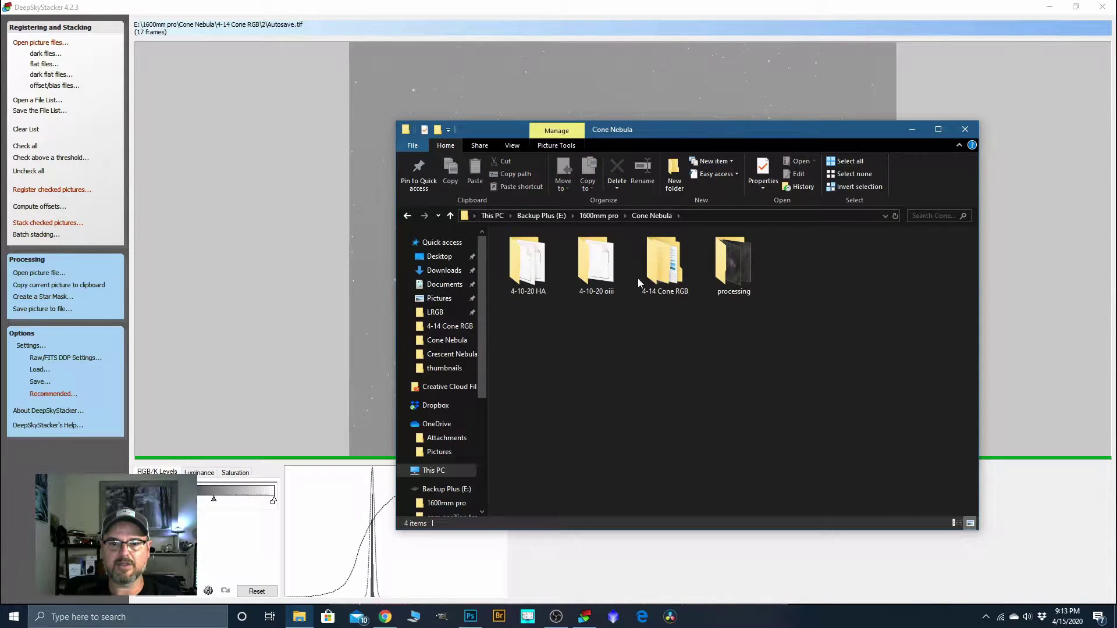
double_click(666, 261)
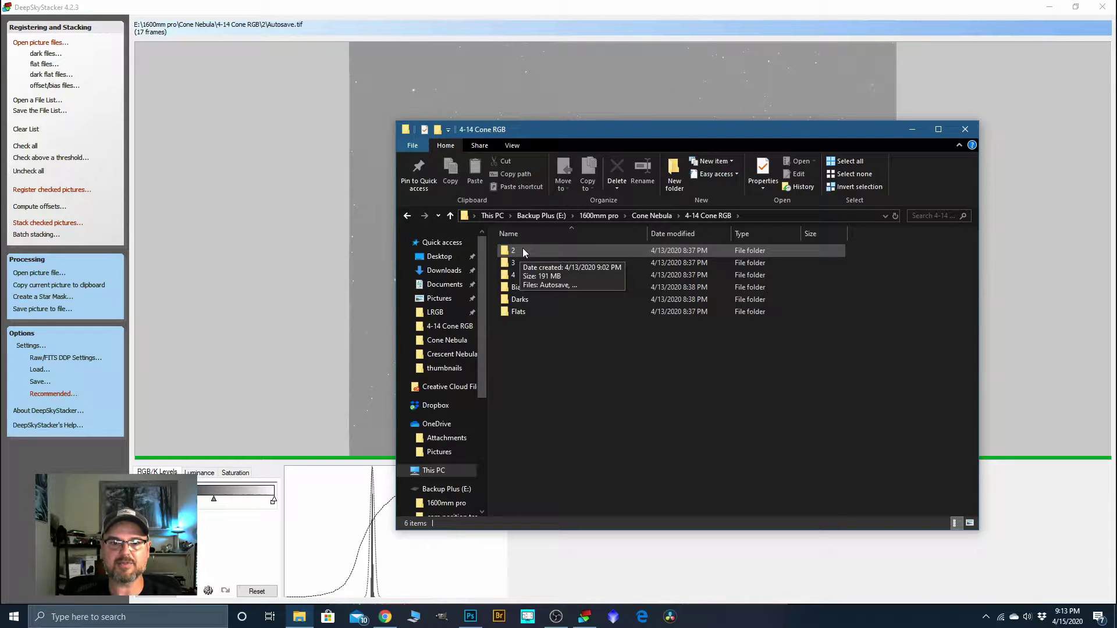
double_click(523, 250)
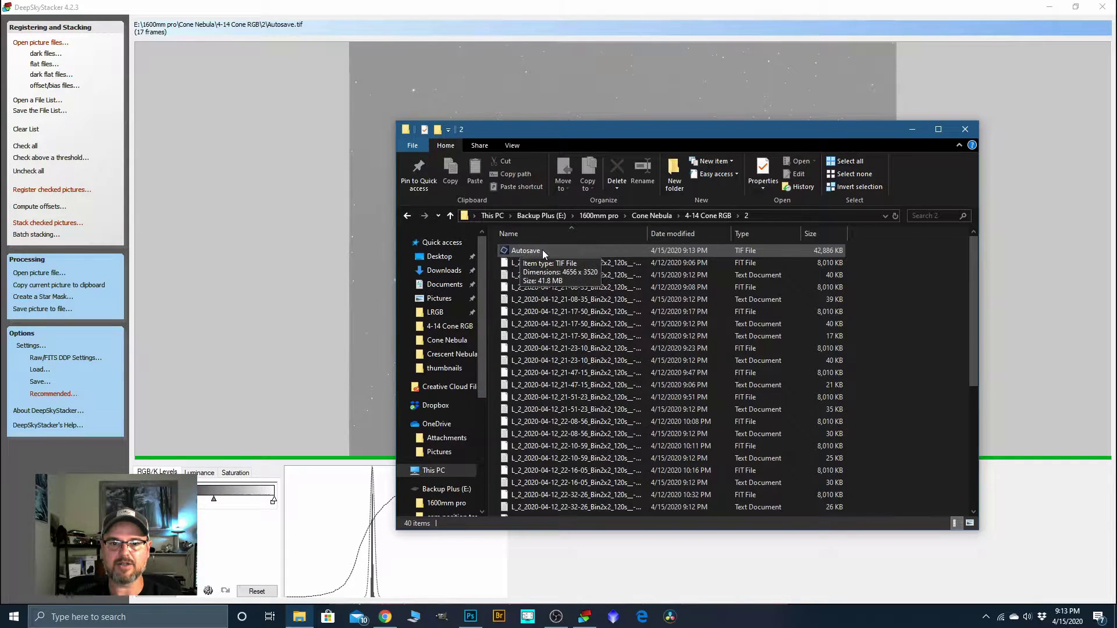
Rename the stacked Autosave TIF file as Autosave red and move the File Explorer window out of the way
left_click(544, 251)
left_click(543, 251)
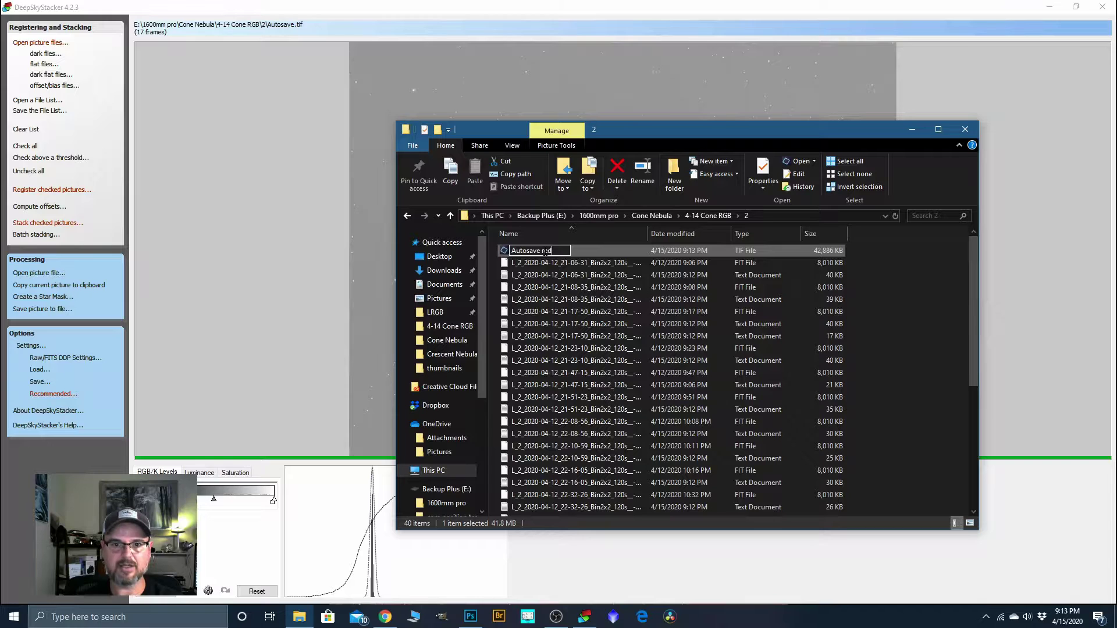
left_click(589, 253)
left_click_drag(803, 131, 1116, 209)
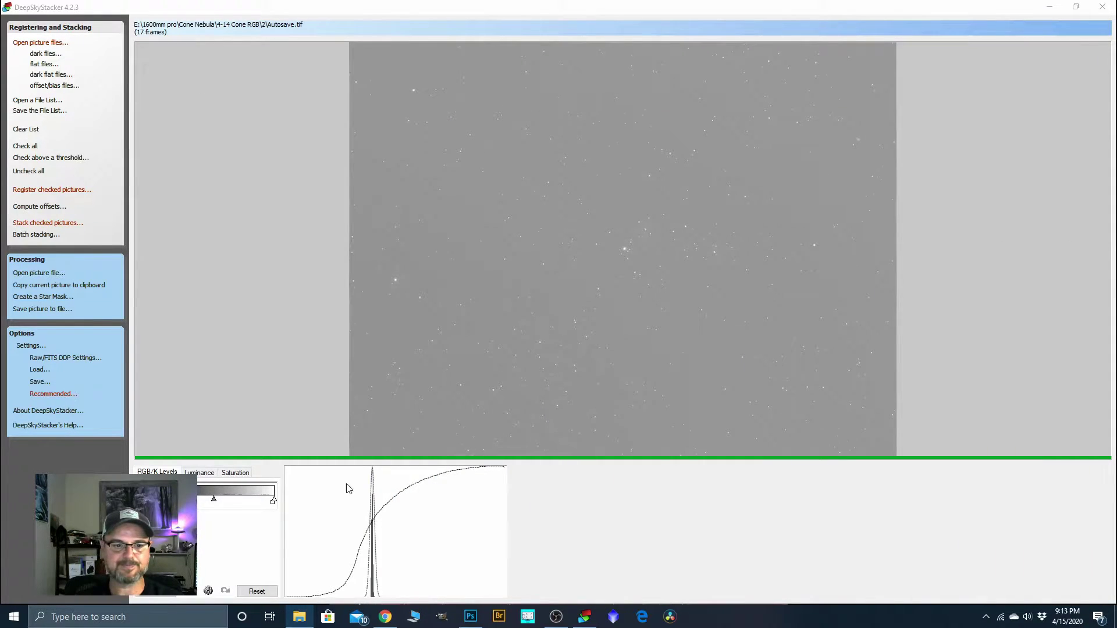
Return to the frame list, uncheck the Main Group's L_2 lights and F_2 flats, and check all L_3 lights and F_3 flats in Group 1
left_click(50, 191)
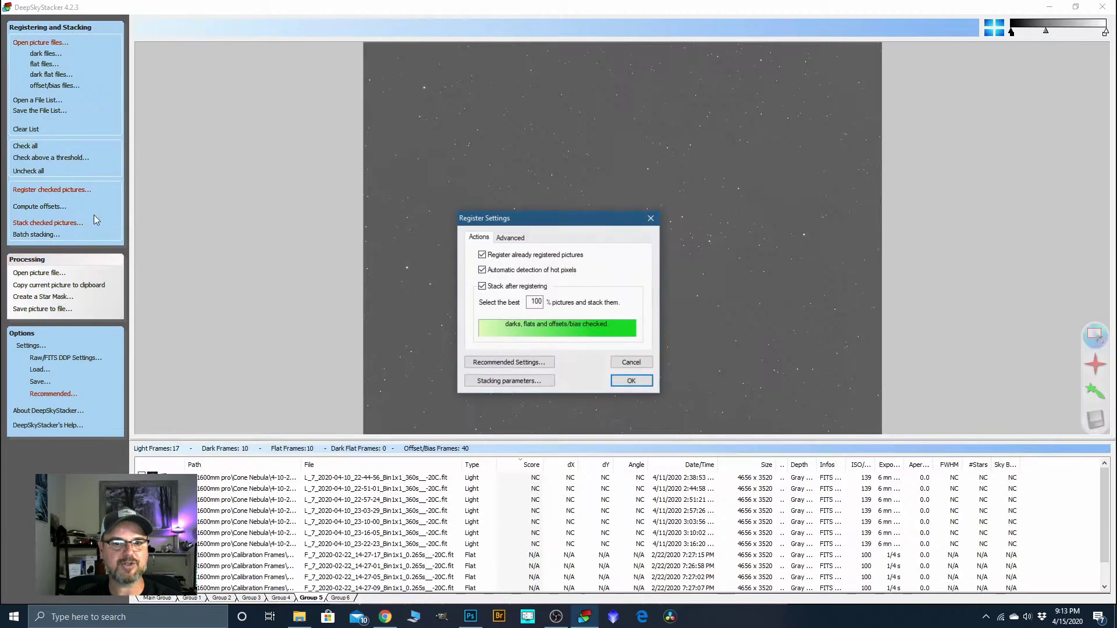
left_click(631, 361)
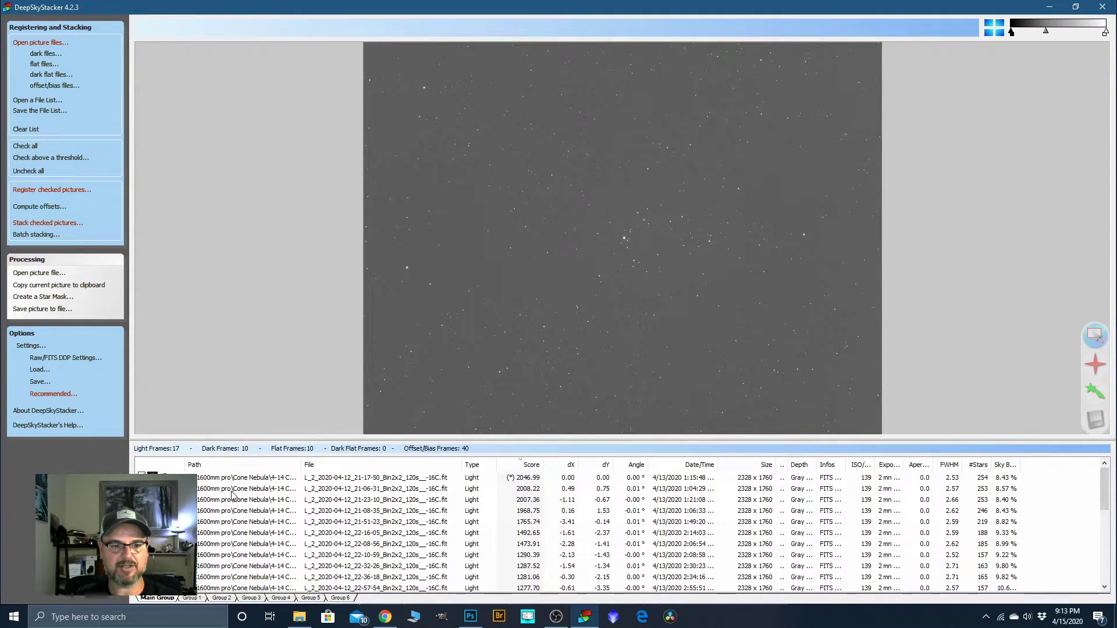
left_click(192, 598)
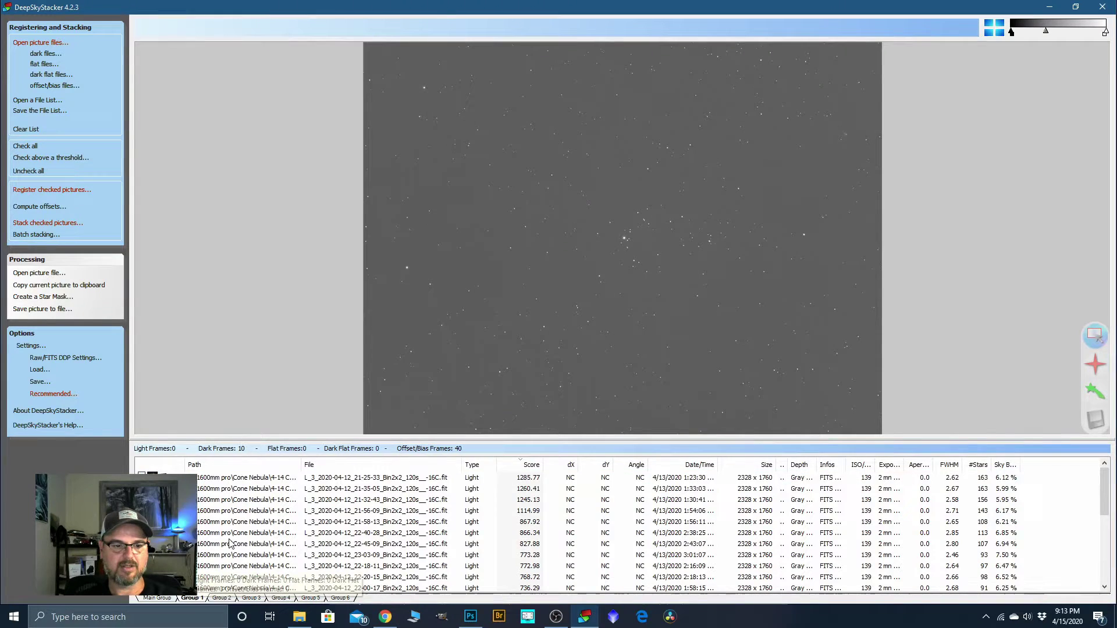
left_click(229, 482)
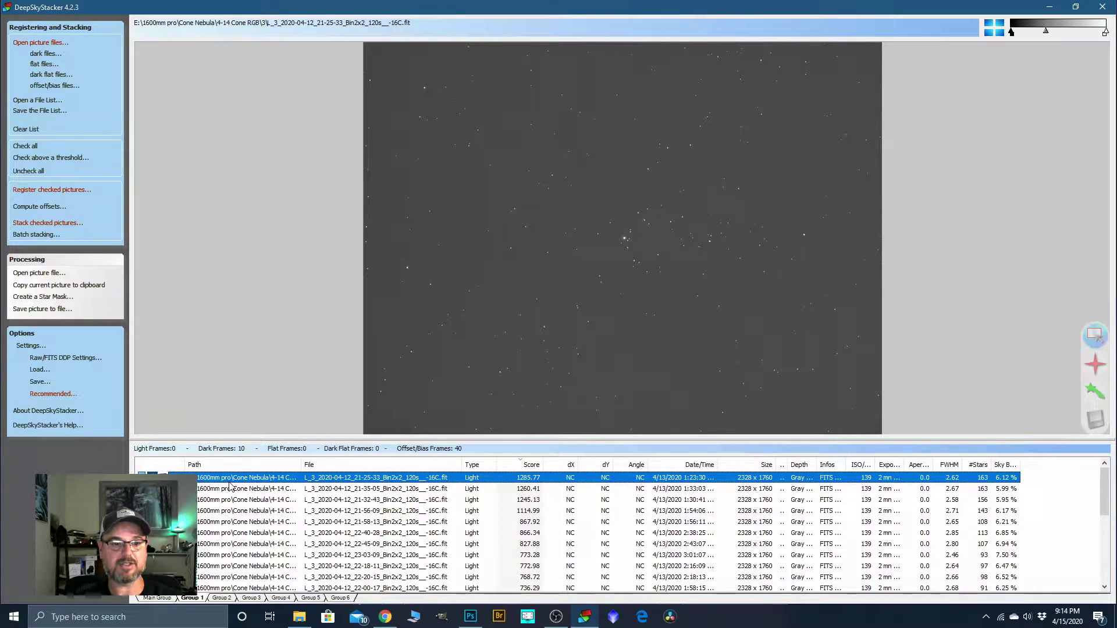
scroll(228, 500, "down", 5)
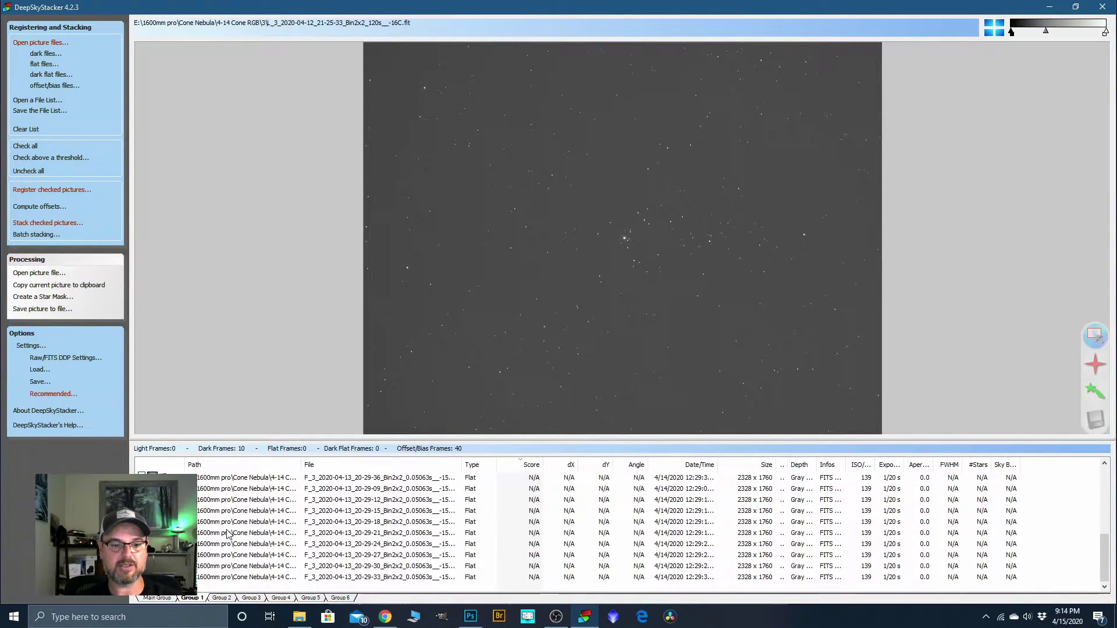
key("ctrl+a")
right_click(222, 580)
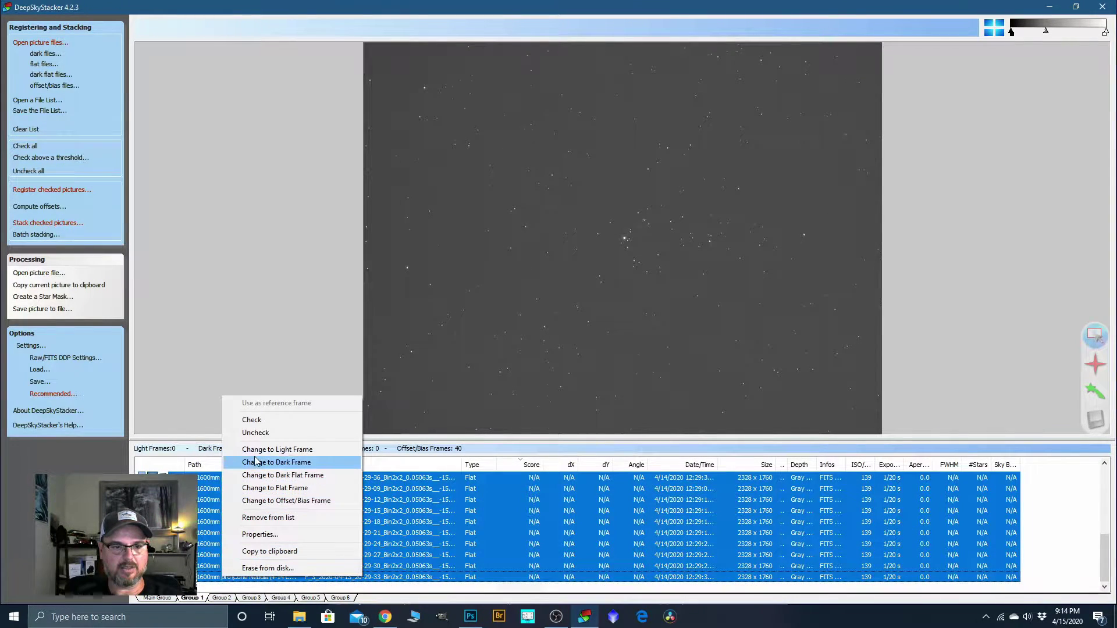
left_click(260, 420)
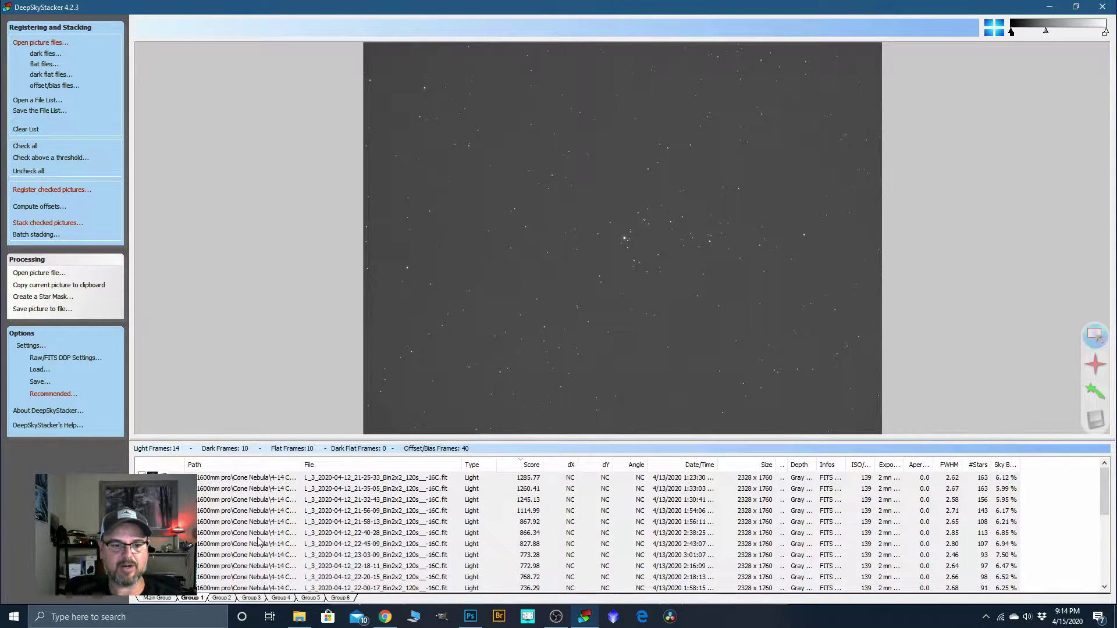
Register and stack the checked L_3 light frames using the current registration and stacking settings
left_click(243, 596)
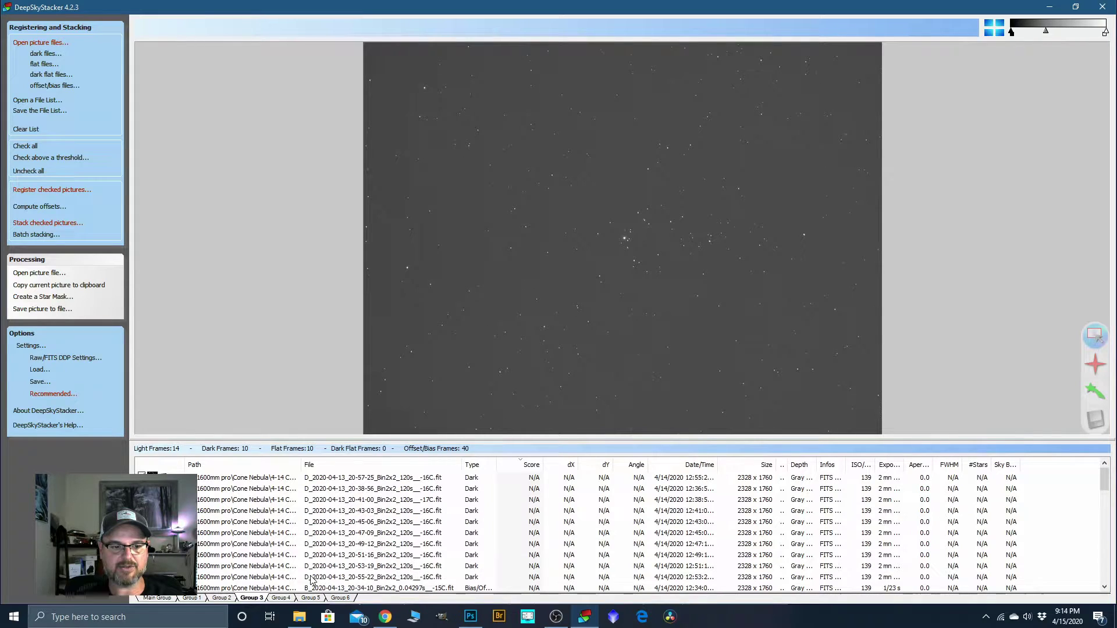
left_click(64, 191)
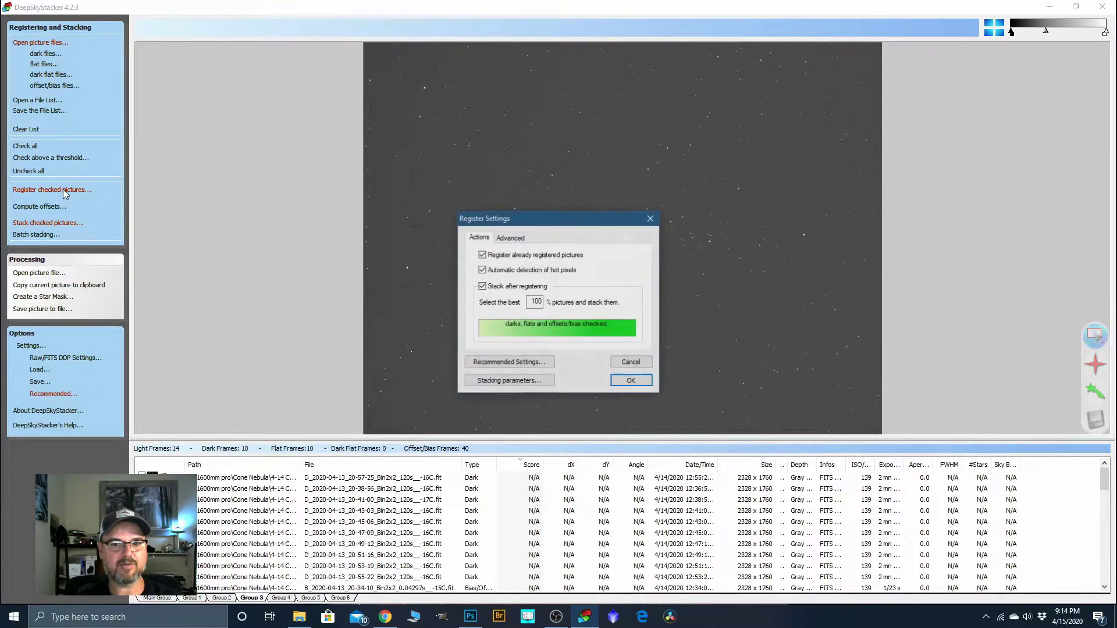
left_click(631, 381)
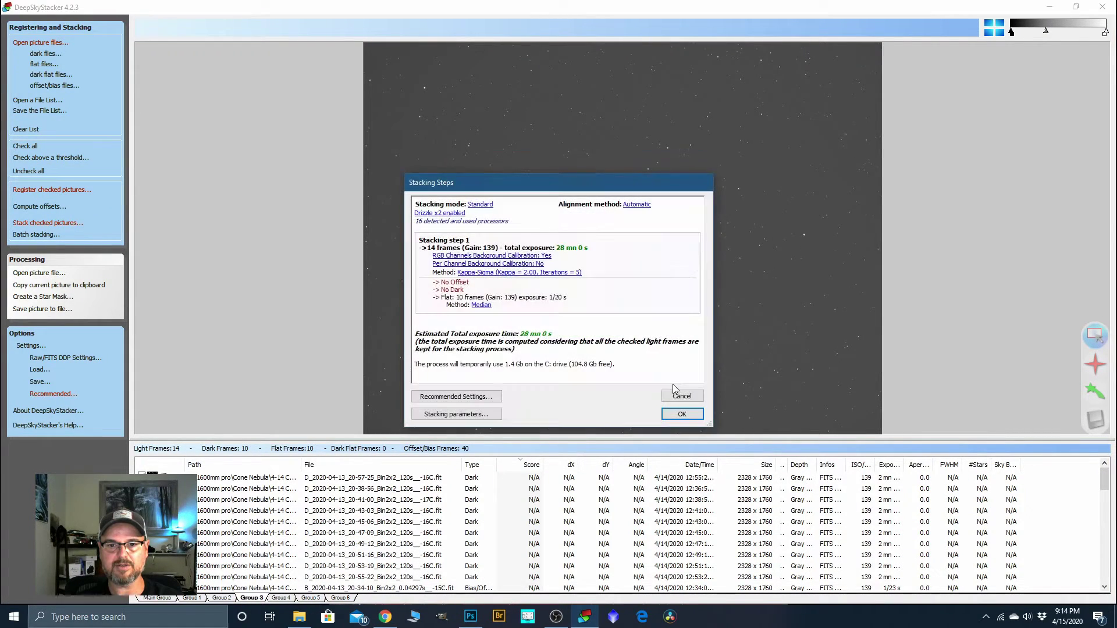
left_click(681, 414)
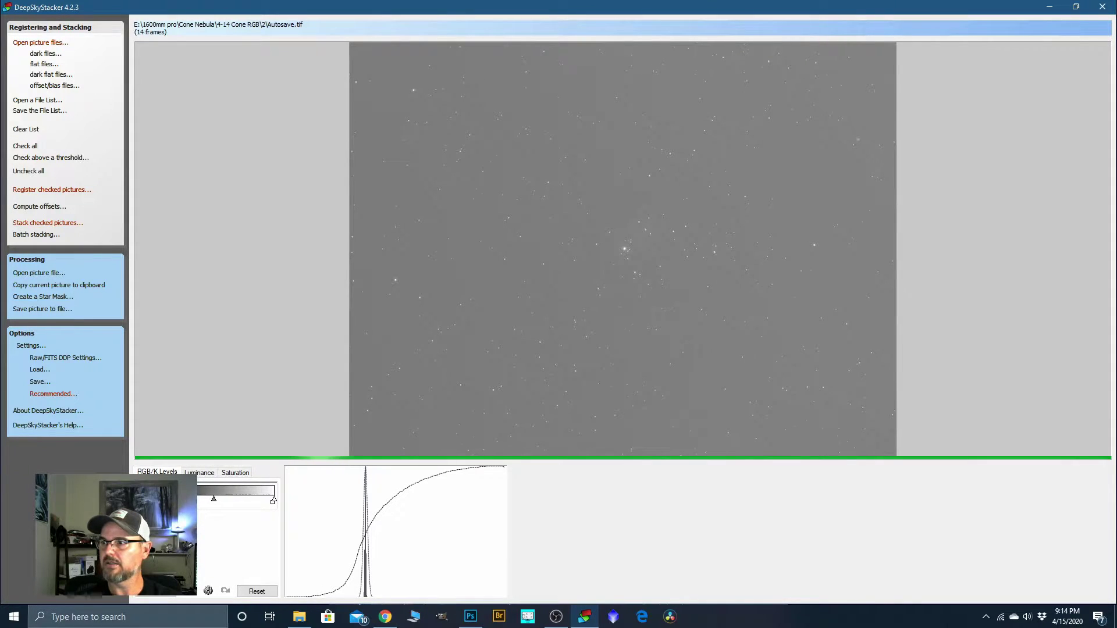
Rename the new Autosave TIF file in folder 2 as Autosave green and move the File Explorer window away
left_click_drag(1116, 307, 791, 138)
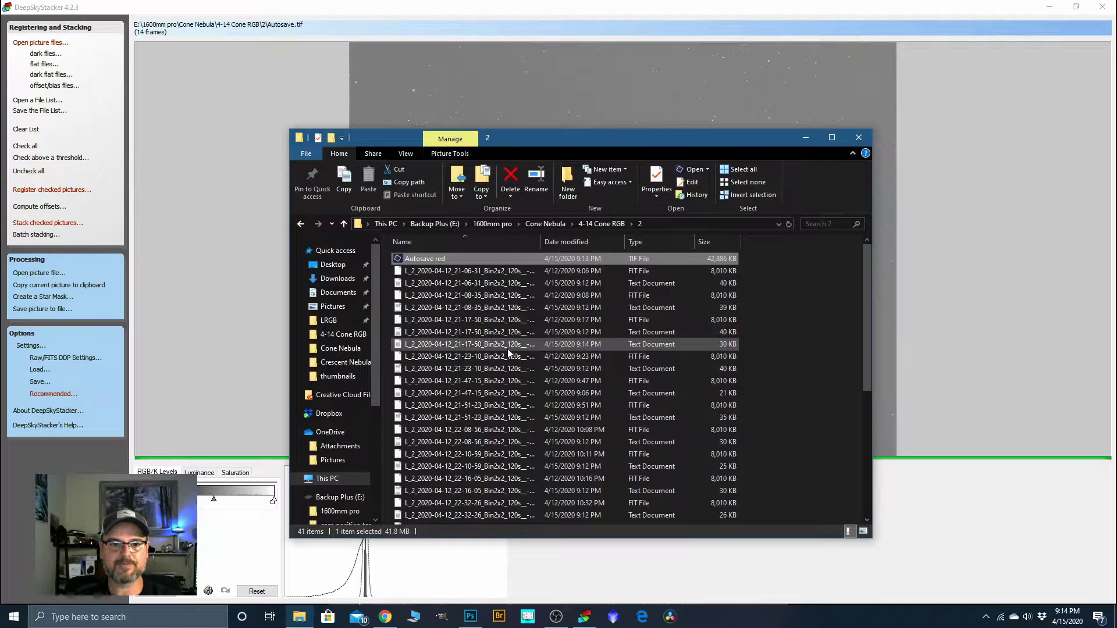
scroll(492, 371, "down", 7)
scroll(491, 372, "down", 1)
left_click(435, 518)
left_click(436, 518)
left_click(437, 518)
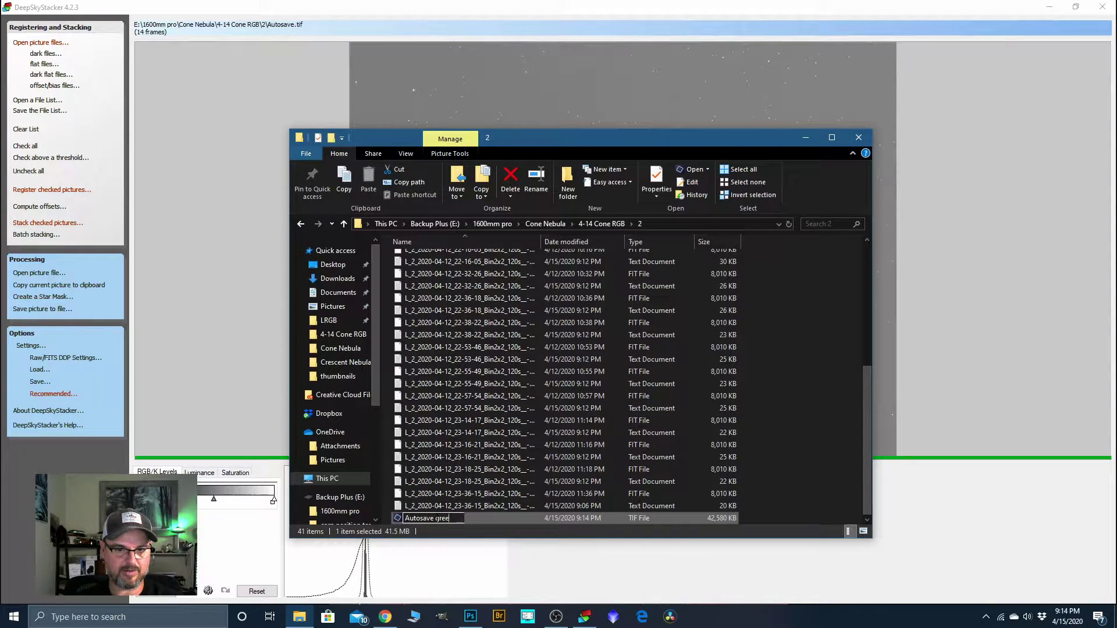
left_click(494, 516)
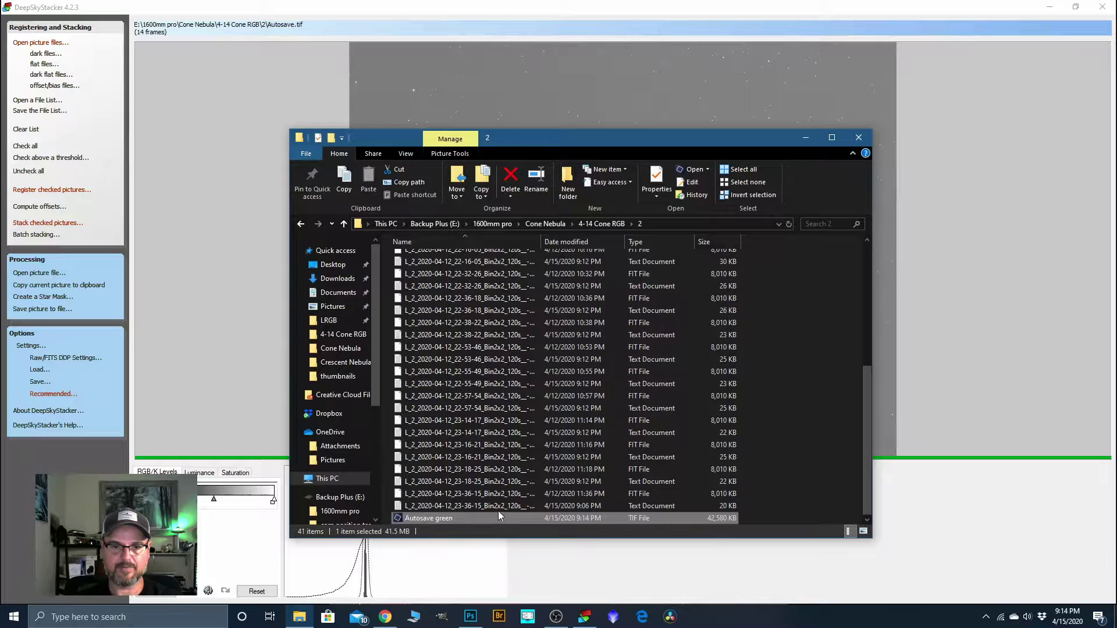
left_click_drag(688, 143, 1116, 273)
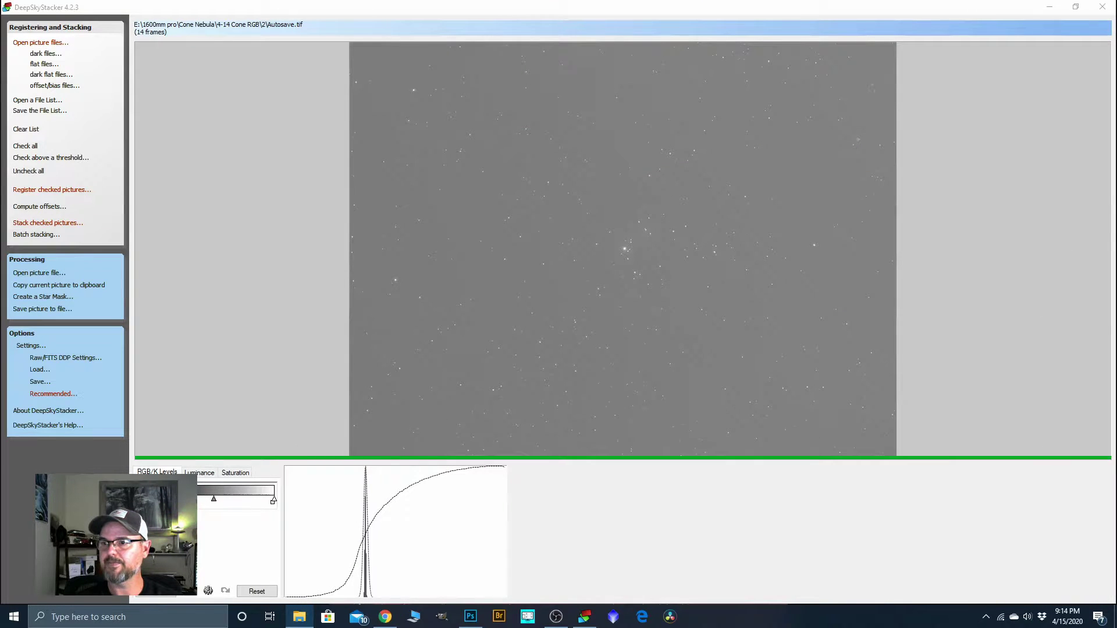
Return to the frame list and uncheck all L_3 light frames and F_3 flat frames in Group 1
left_click(70, 190)
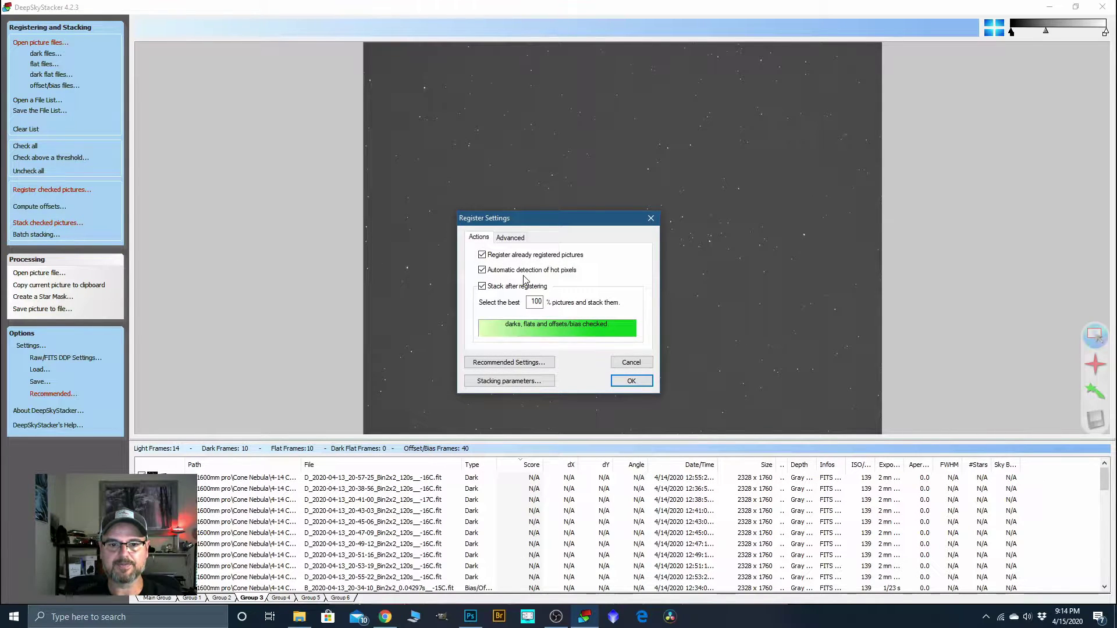
left_click(628, 364)
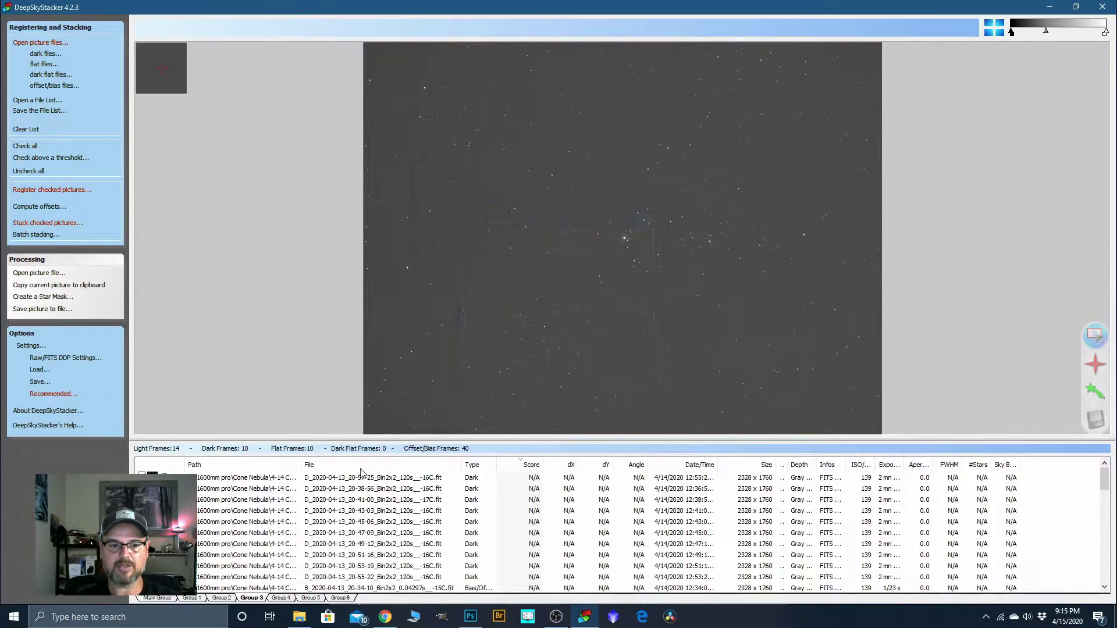
left_click(194, 598)
left_click(291, 478)
scroll(305, 509, "down", 5)
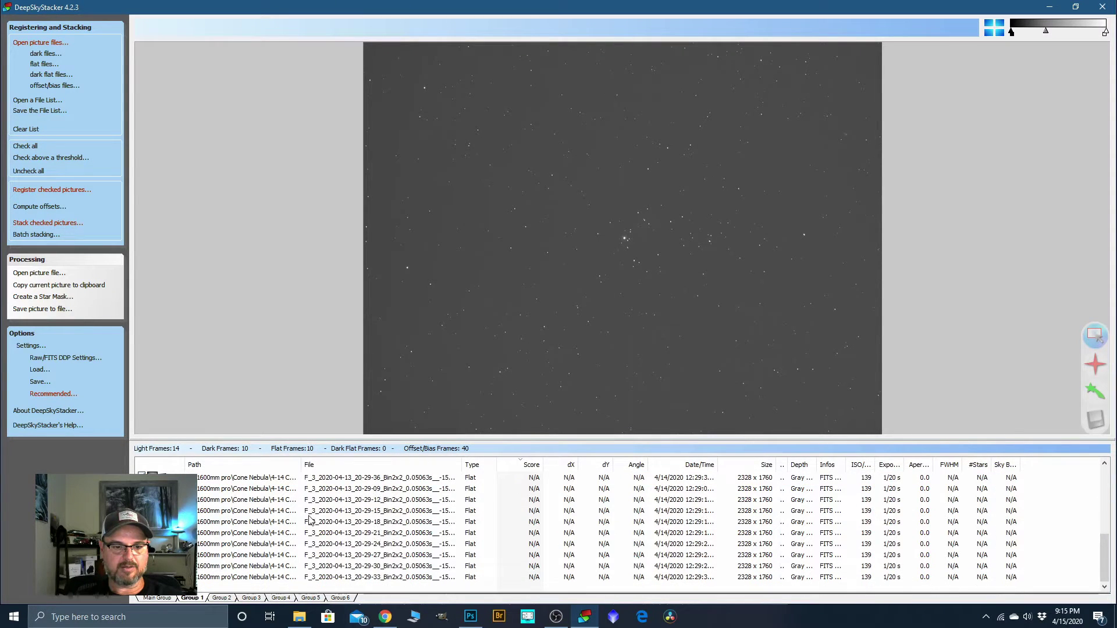
left_click(314, 577, "shift")
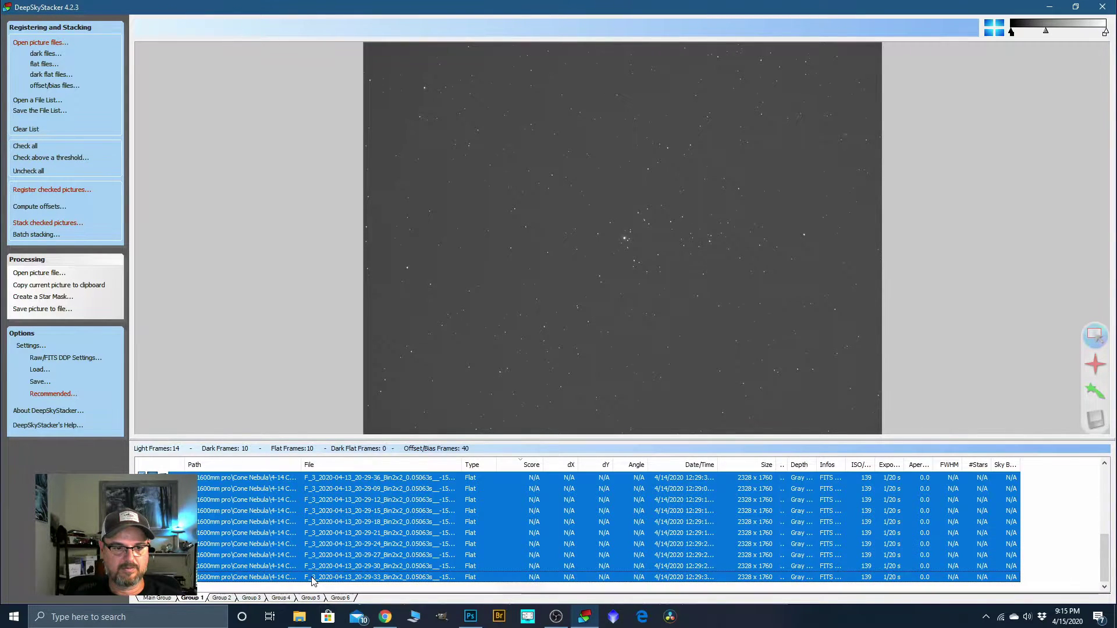
right_click(314, 579)
left_click(361, 433)
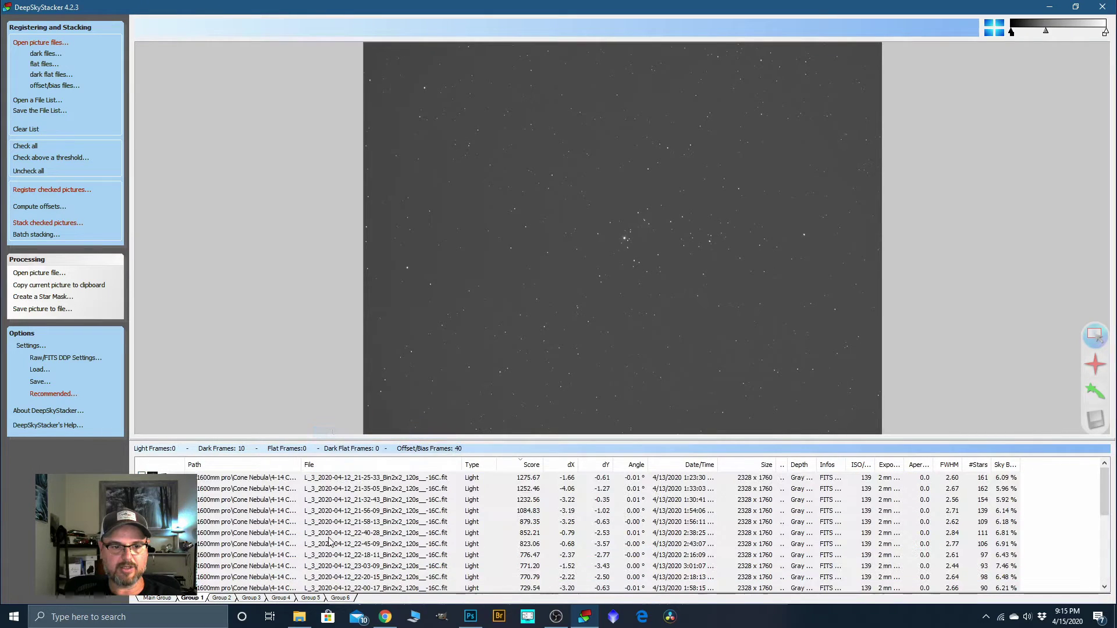
Check all L_4 light frames and F_4 flat frames in Group 2
left_click(228, 599)
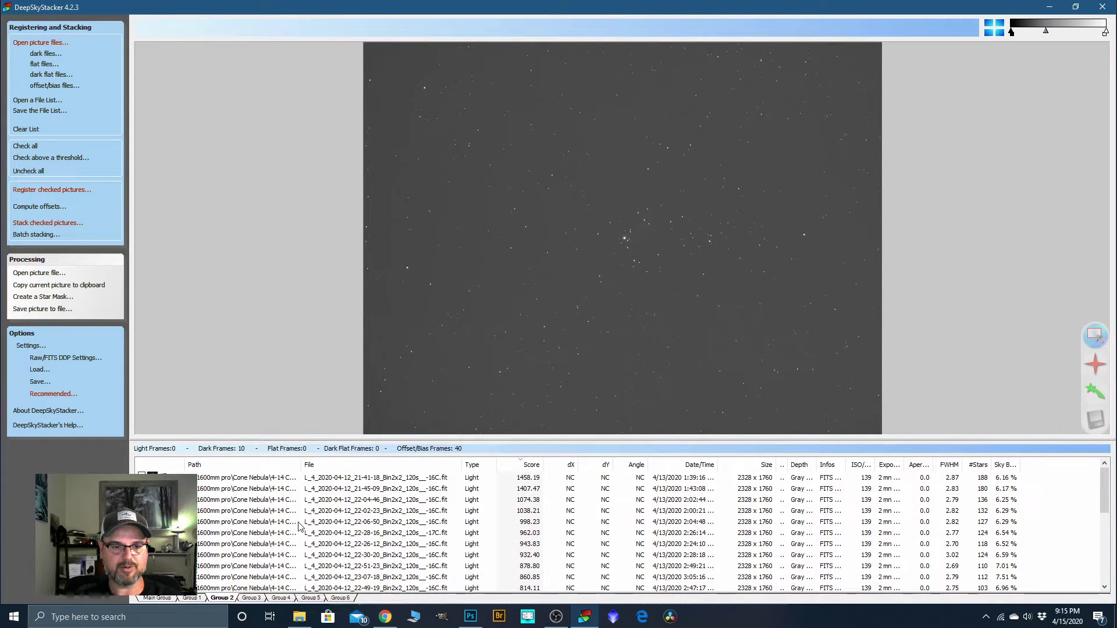
left_click(317, 478)
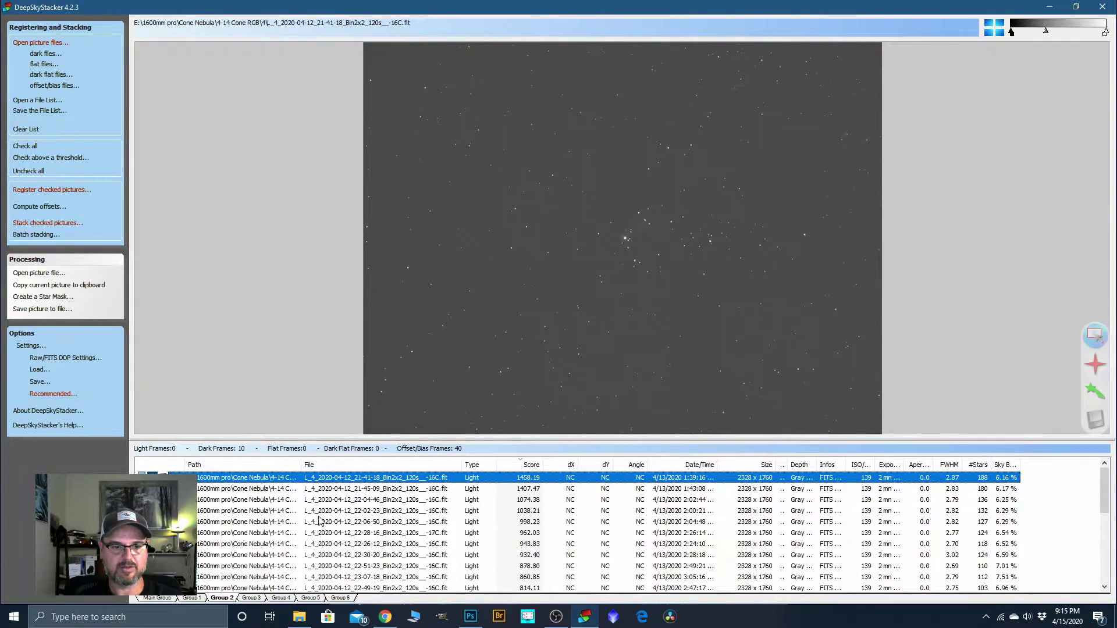
scroll(319, 518, "down", 7)
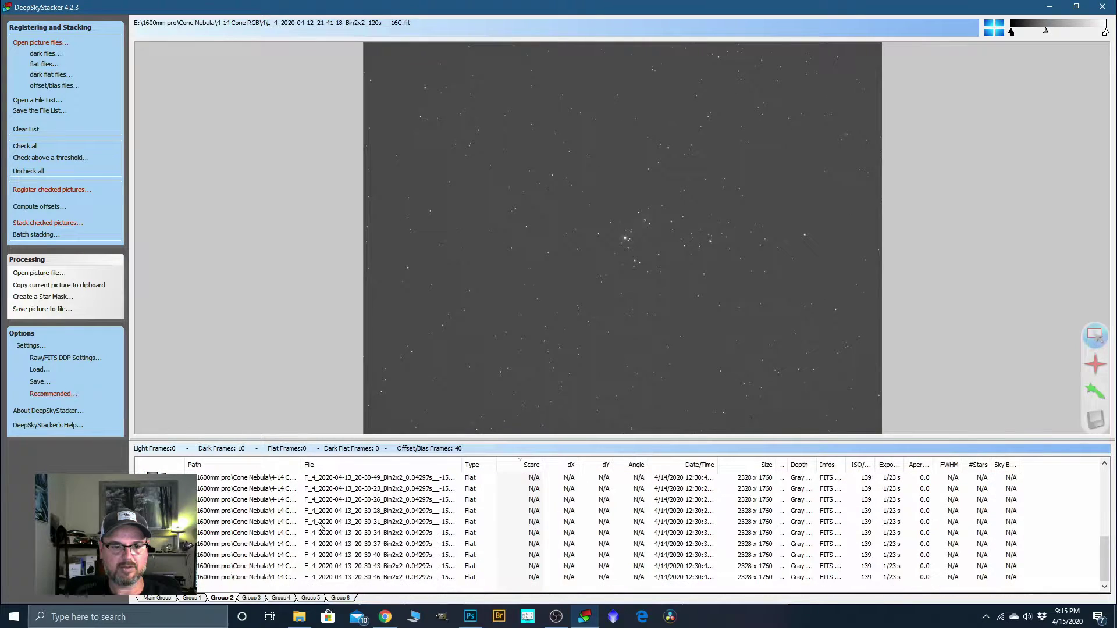
left_click(317, 577, "shift")
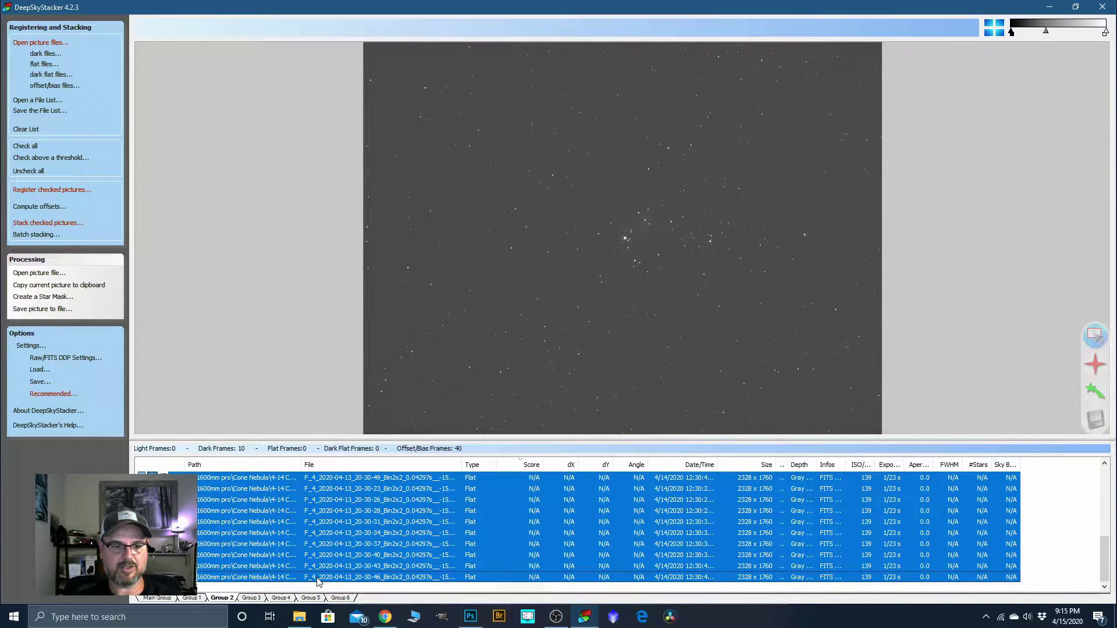
right_click(318, 581)
left_click(371, 420)
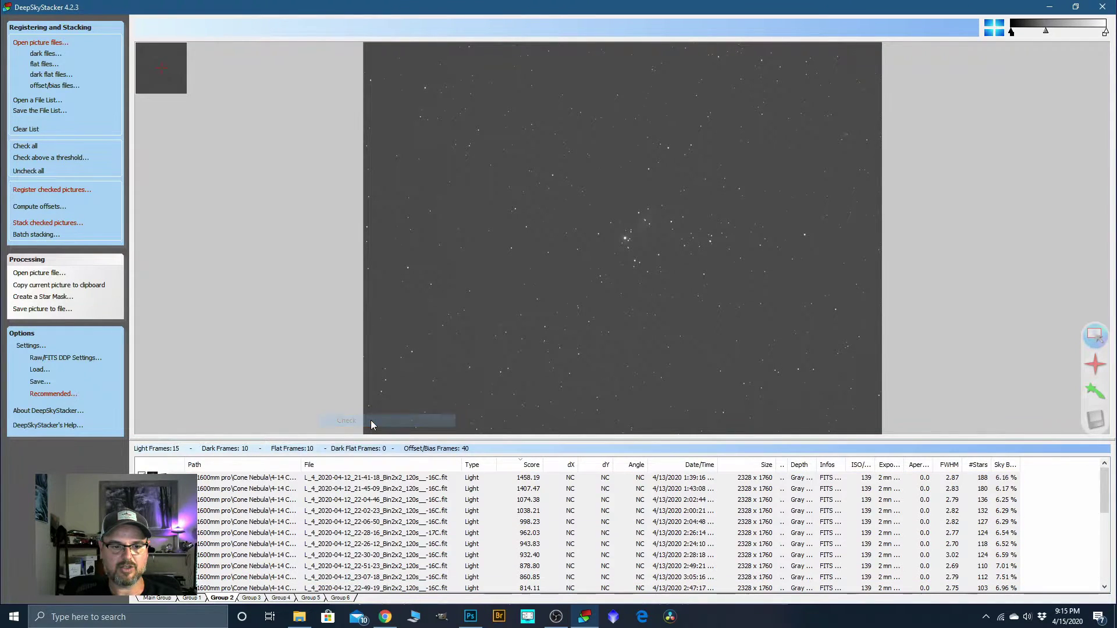
Register and stack the checked L_4 light frames using the current registration and stacking settings
left_click(62, 191)
left_click(631, 381)
left_click(669, 411)
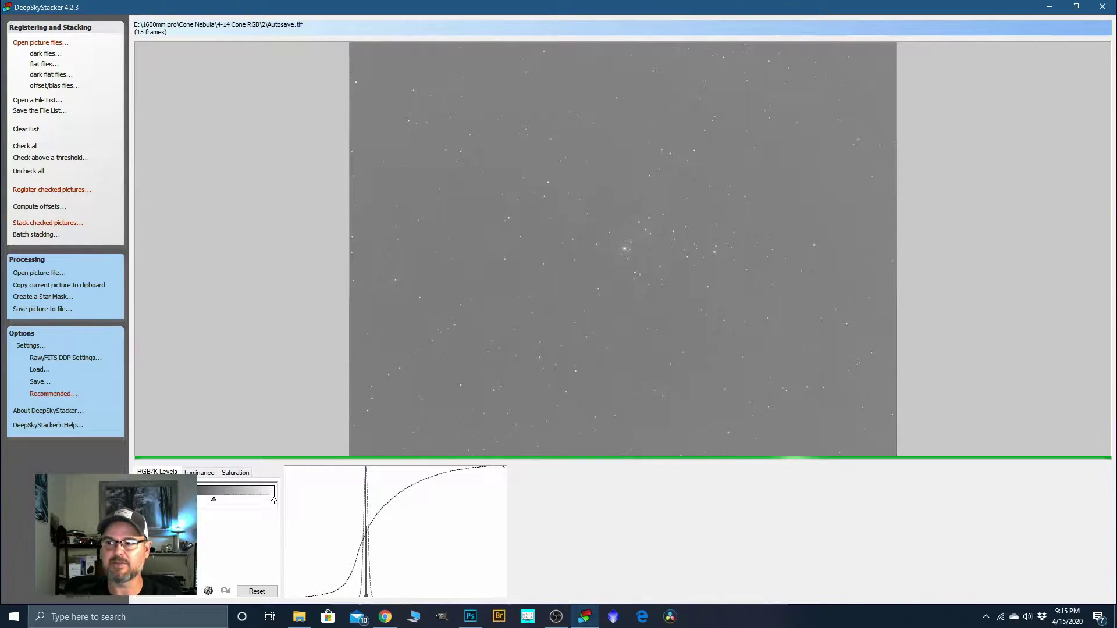
Rename the new Autosave TIF file in folder 2 as Autosave blue and move the File Explorer window out of the way
left_click_drag(1116, 302, 815, 156)
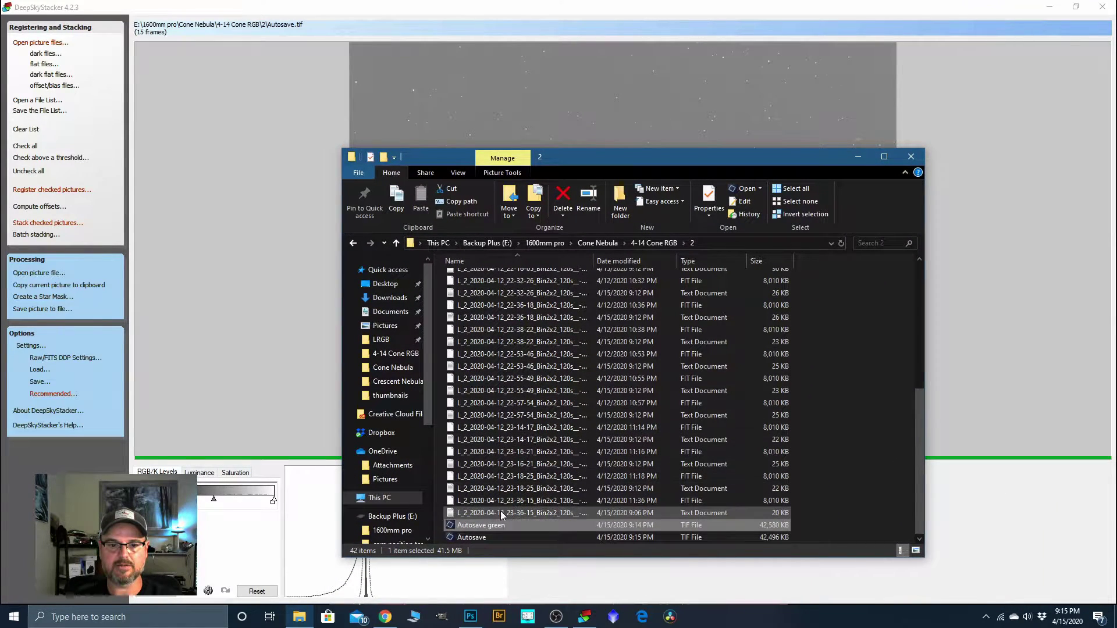
left_click(490, 537)
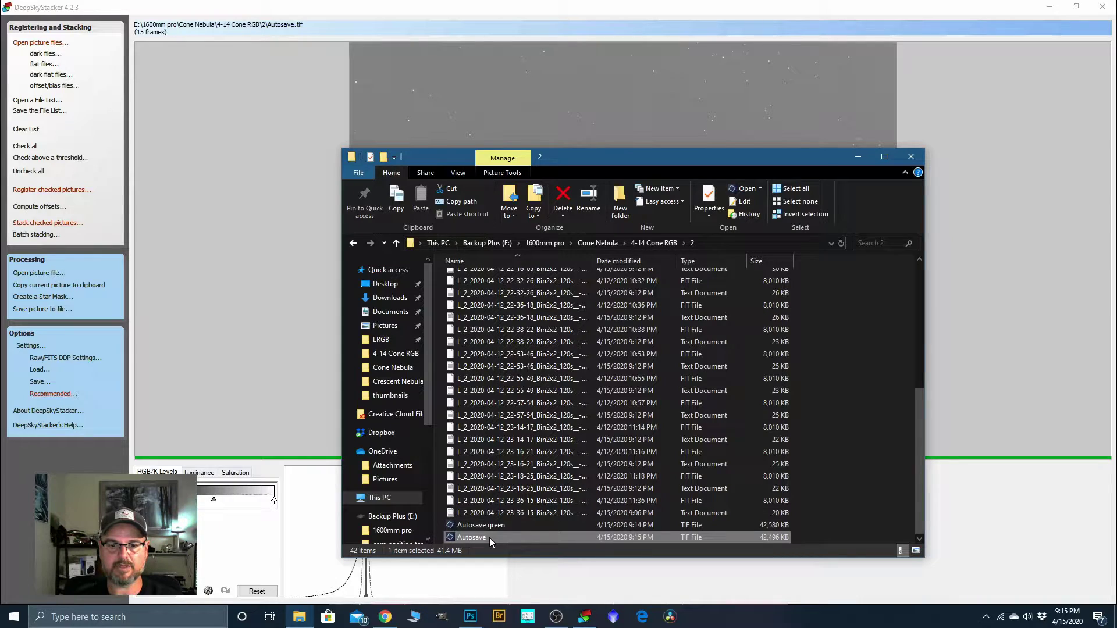
left_click(490, 538)
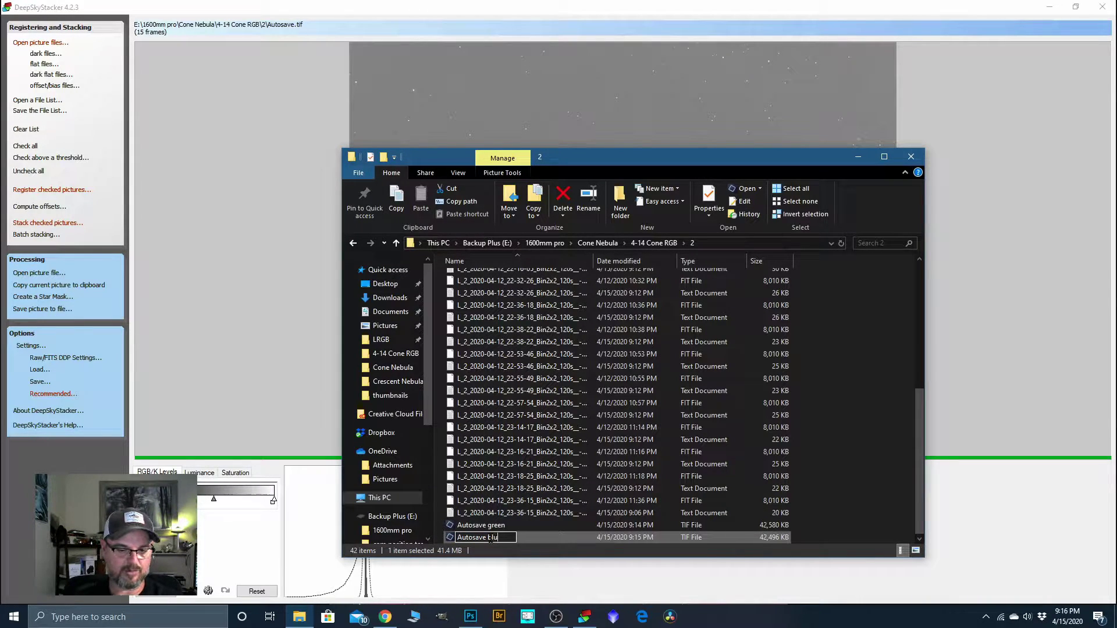
left_click_drag(822, 159, 1116, 318)
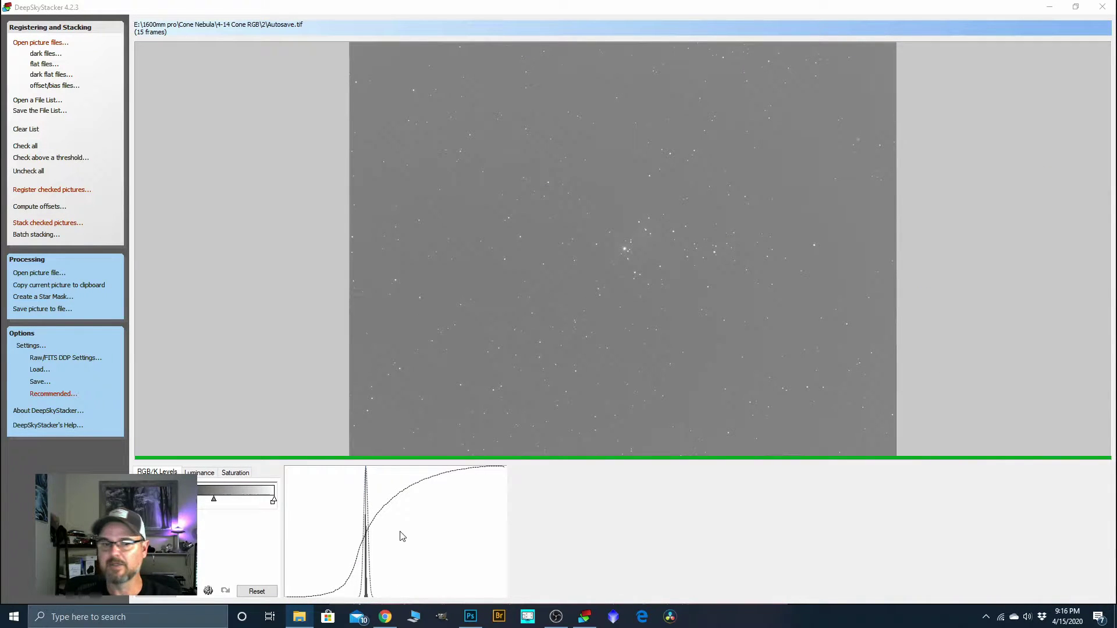
Return to the frame list and uncheck all L_4 light frames and F_4 flat frames in Group 2
left_click(48, 189)
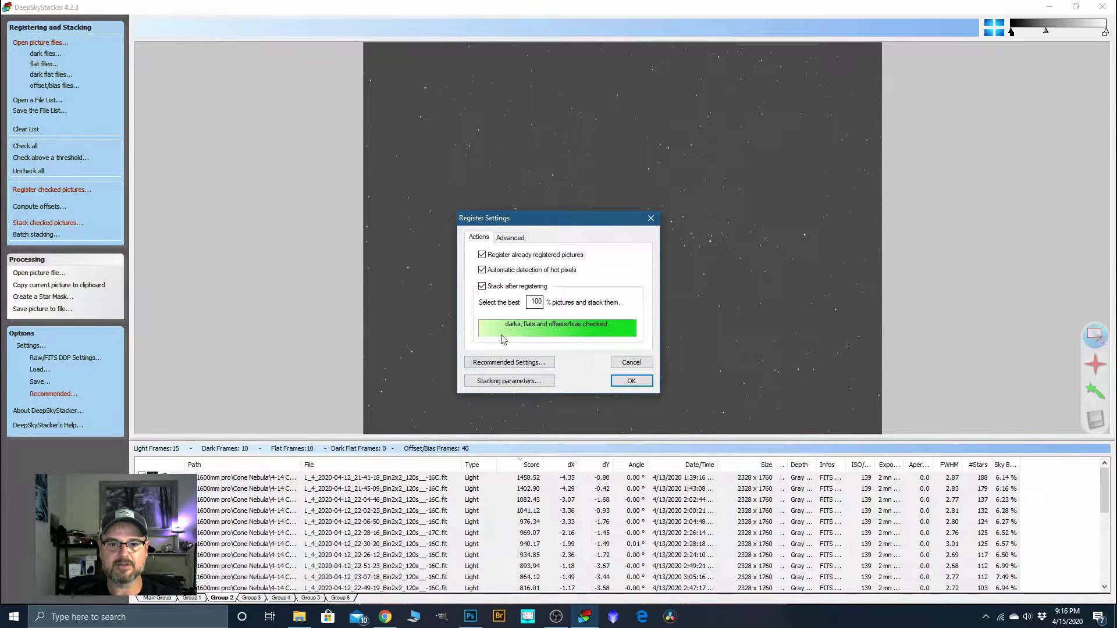
left_click(646, 364)
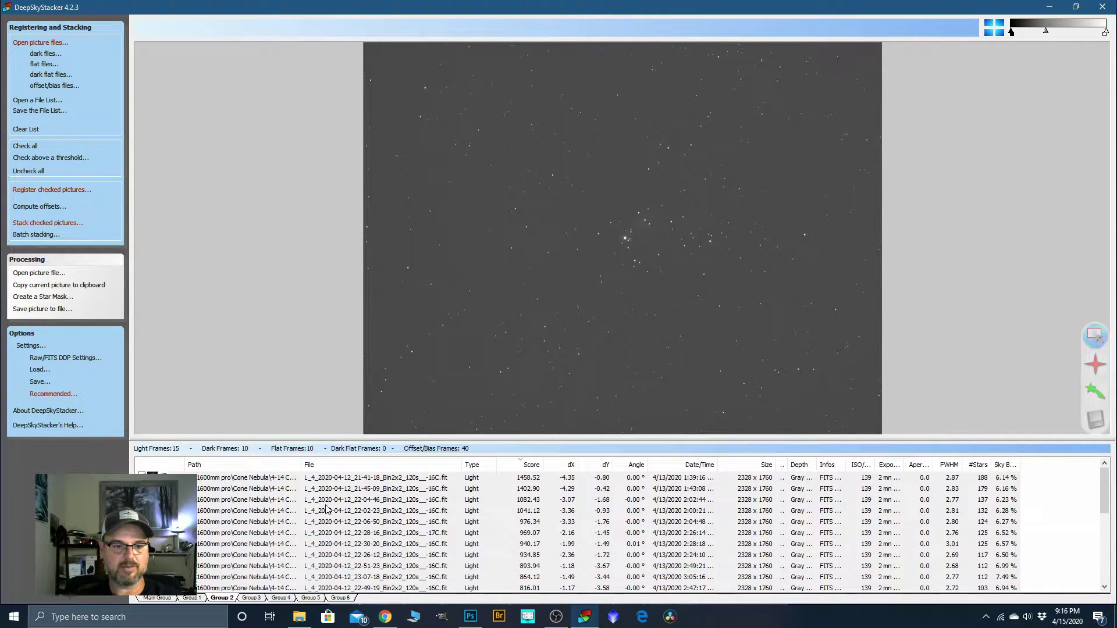
scroll(317, 482, "down", 6)
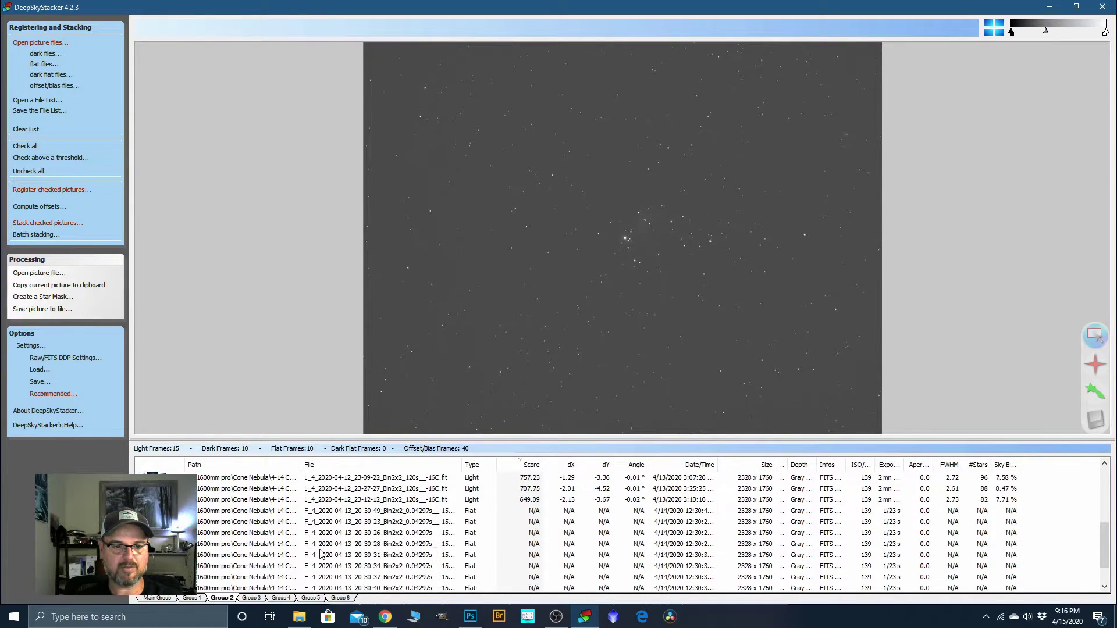
left_click(314, 577, "shift")
right_click(313, 576)
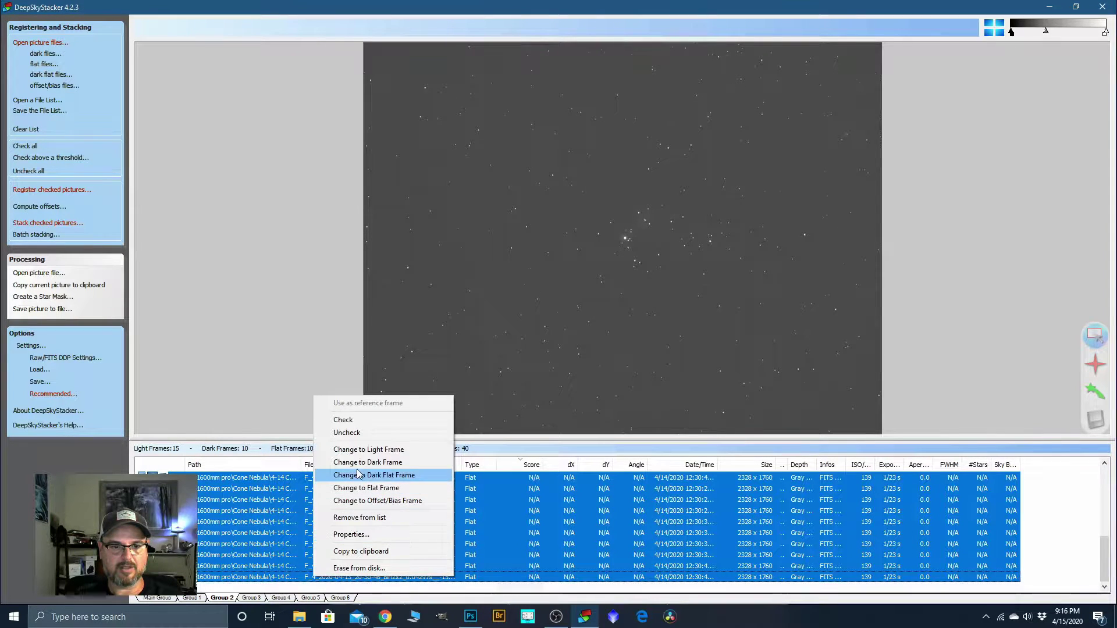
left_click(352, 434)
Uncheck all dark frames and offset/bias frames in Group 3
left_click(251, 598)
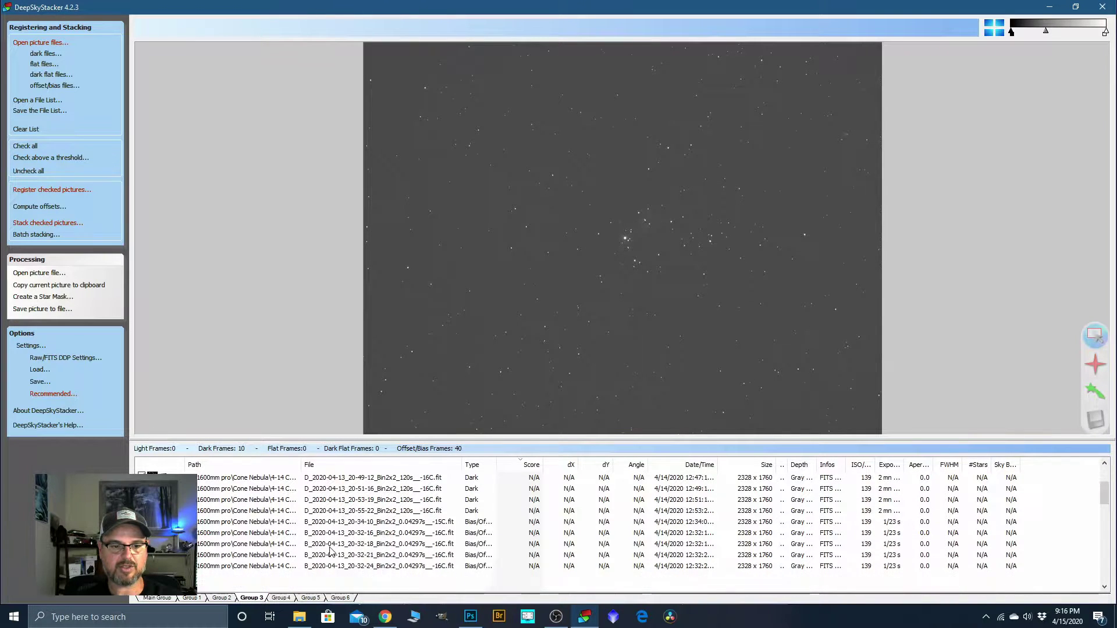
left_click(319, 481)
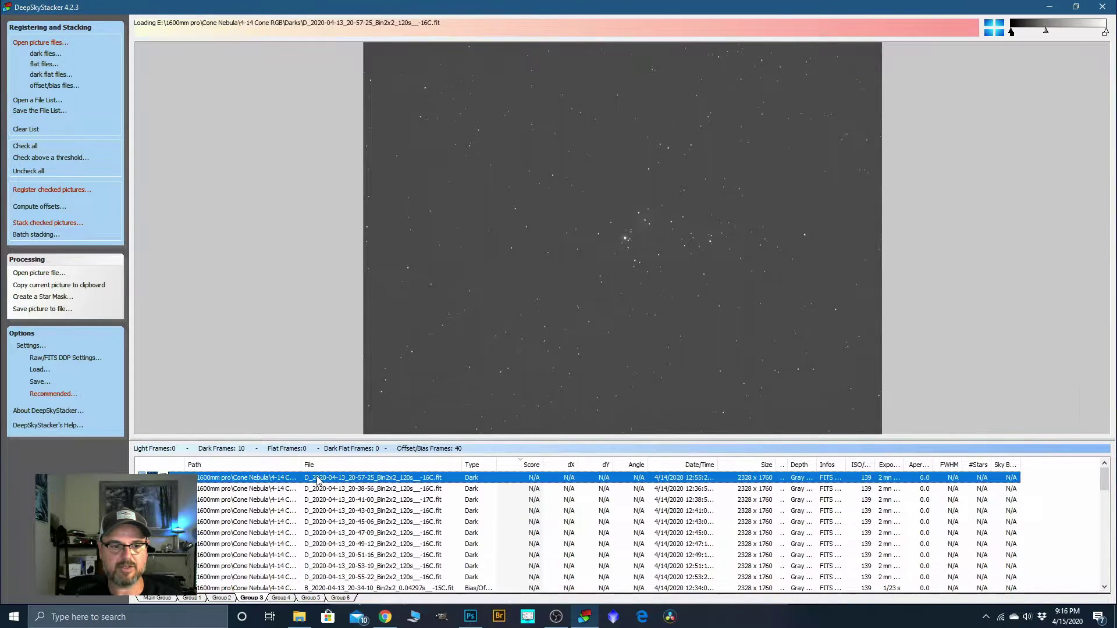
scroll(324, 544, "down", 10)
scroll(324, 545, "down", 5)
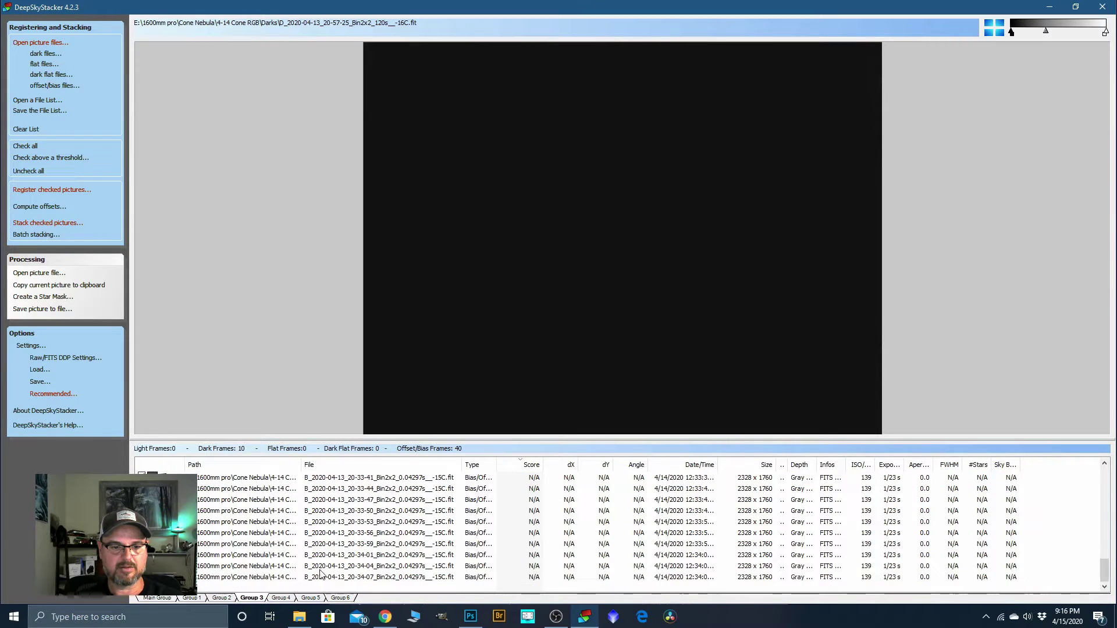
key("ctrl+a")
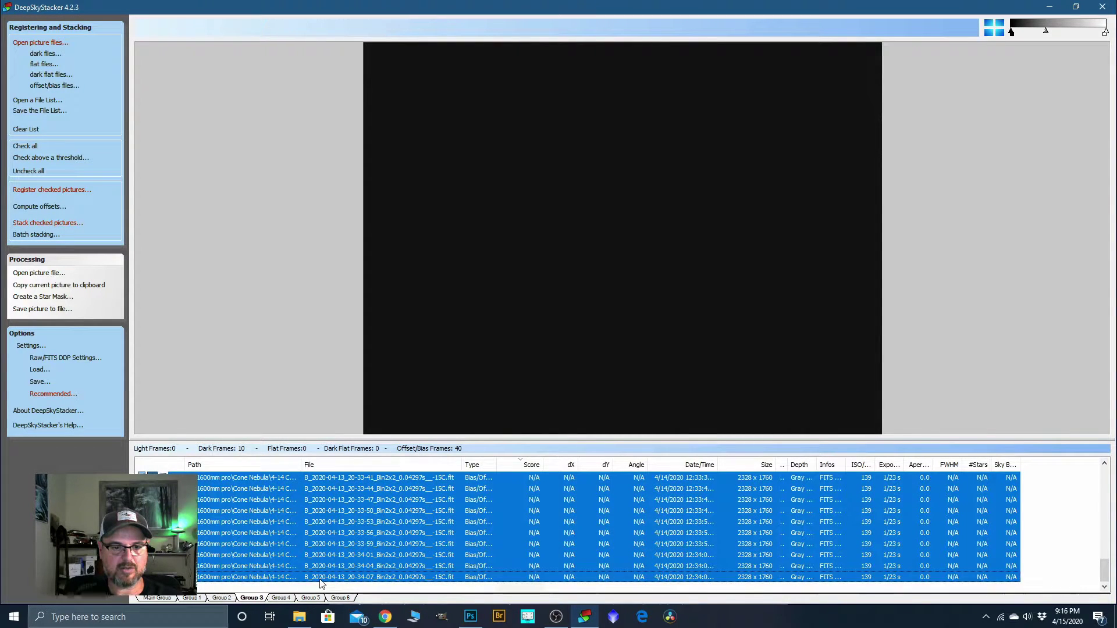
right_click(320, 581)
left_click(357, 425)
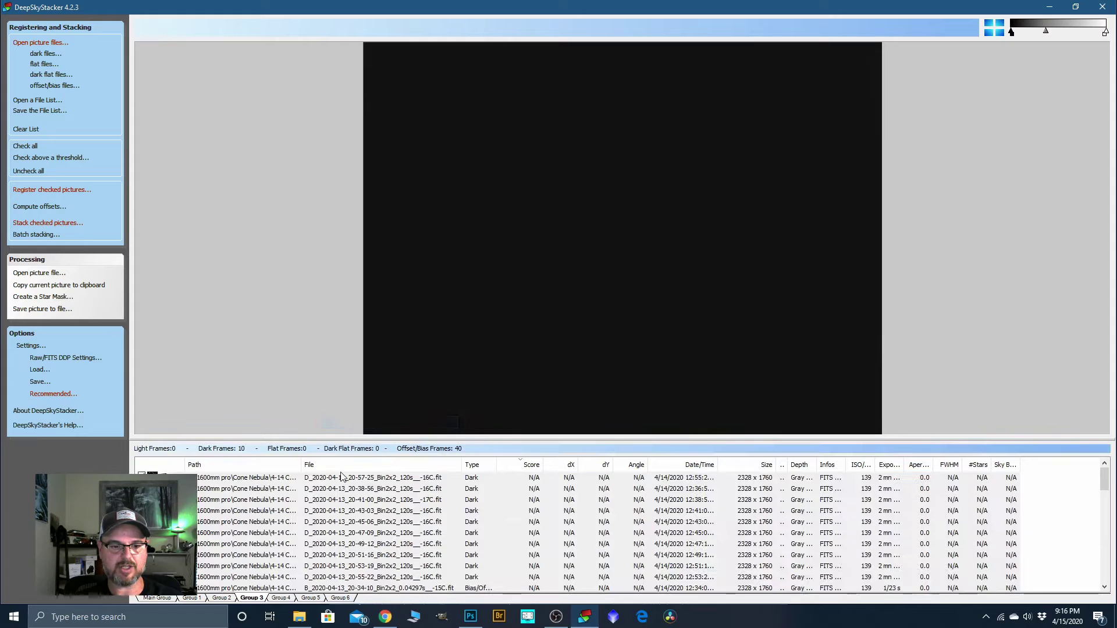
Check all frames in Group 4, including the L_6 lights, the darks and the F_6 flats
left_click(286, 598)
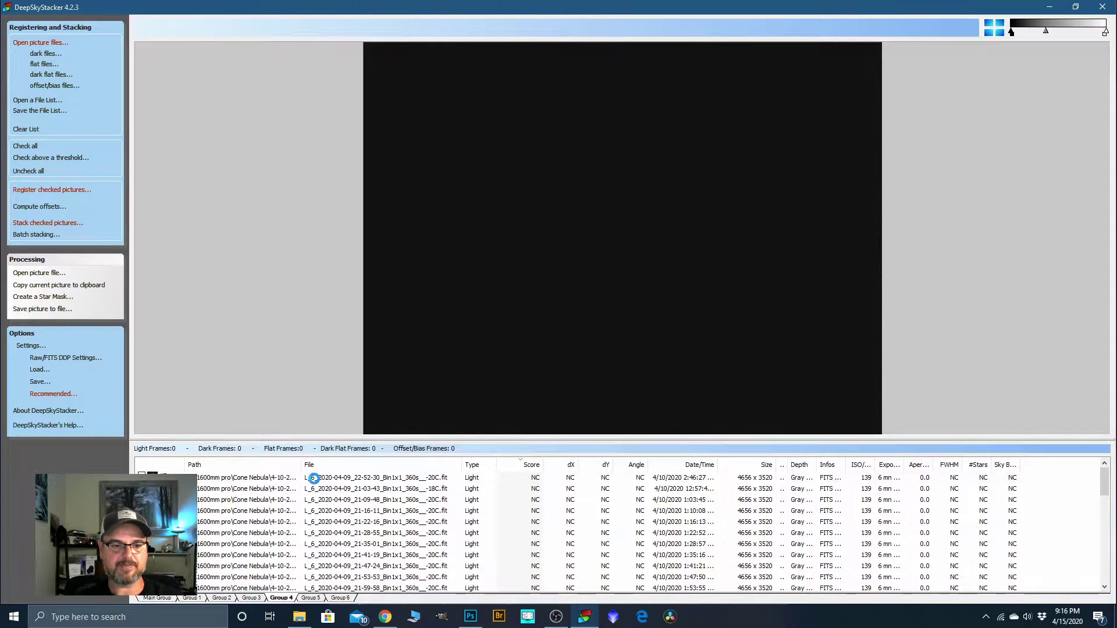
left_click(314, 481)
scroll(320, 541, "down", 10)
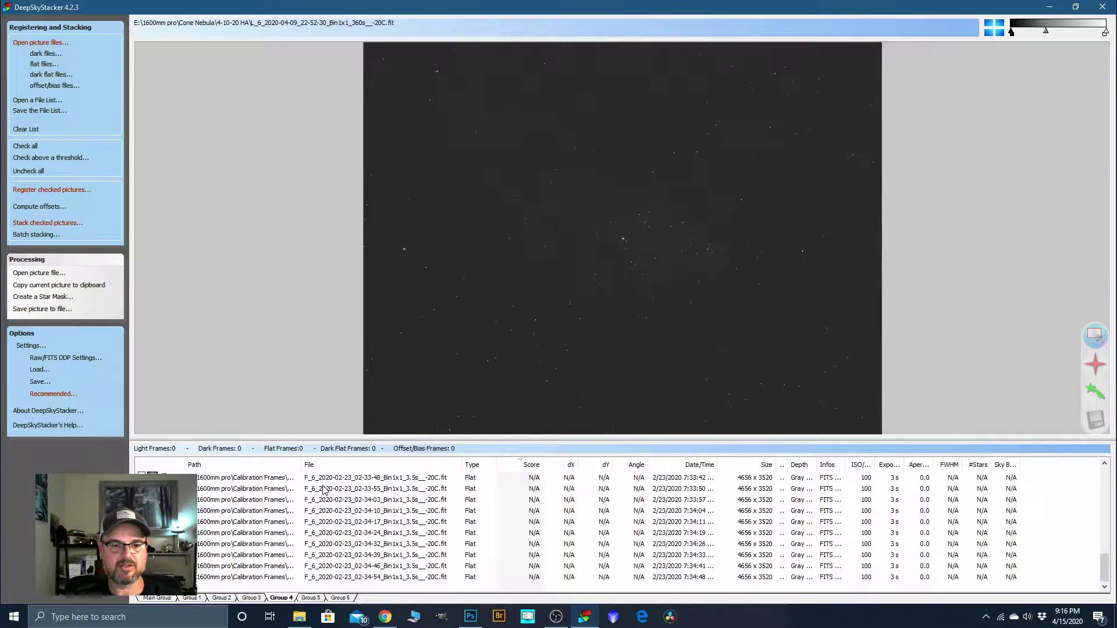
left_click(323, 580, "shift")
right_click(323, 579)
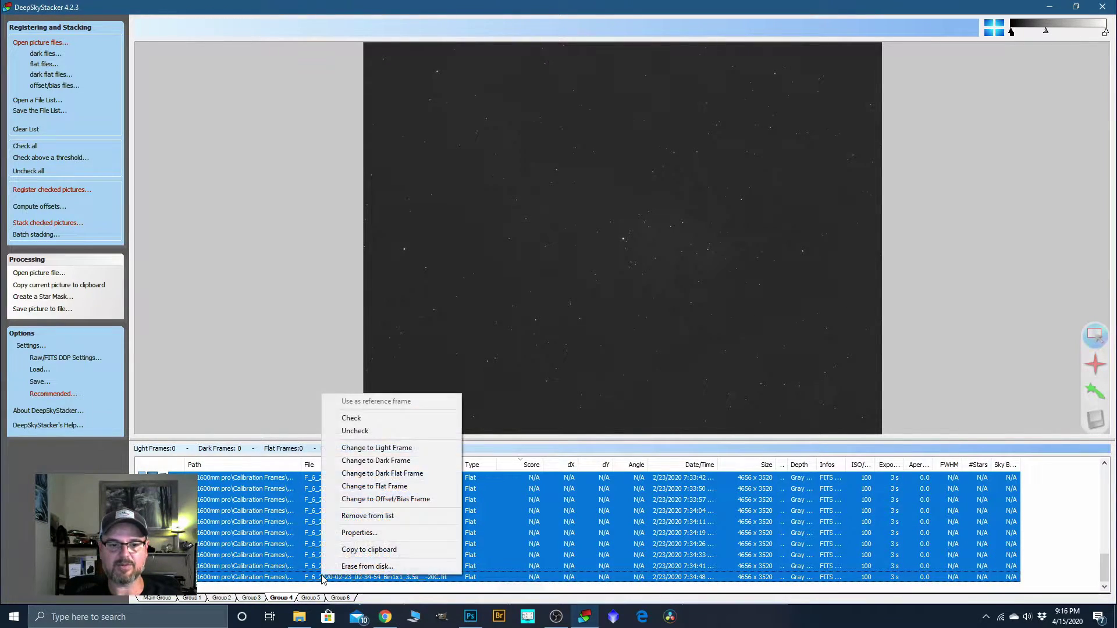
left_click(358, 419)
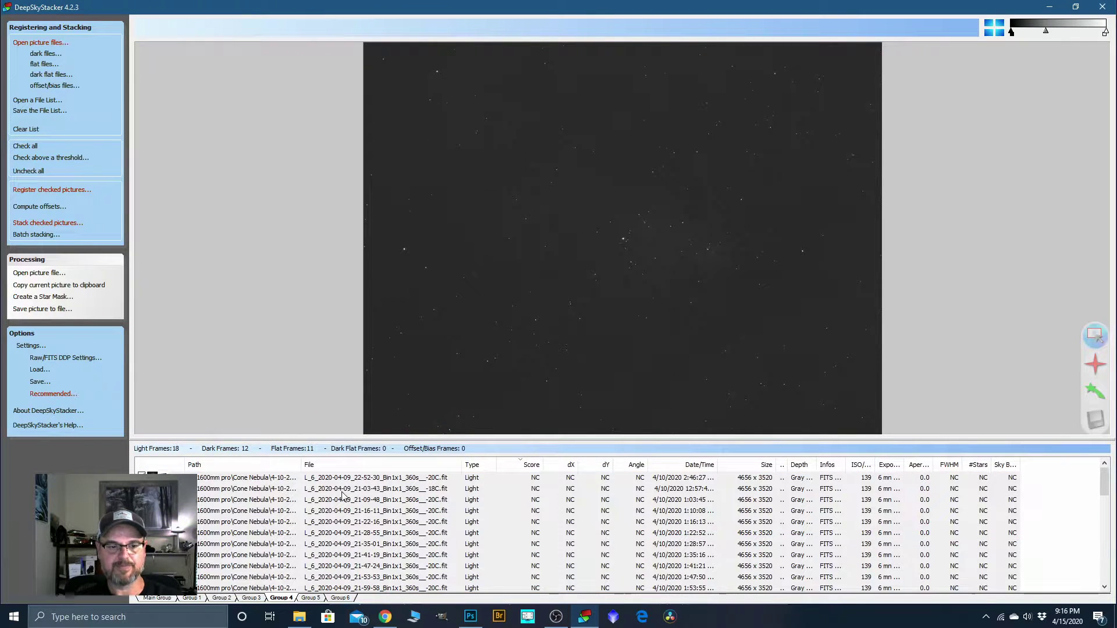
Register and stack the checked L_6 light frames with their darks and flats, using the current settings without offset frames
left_click(158, 598)
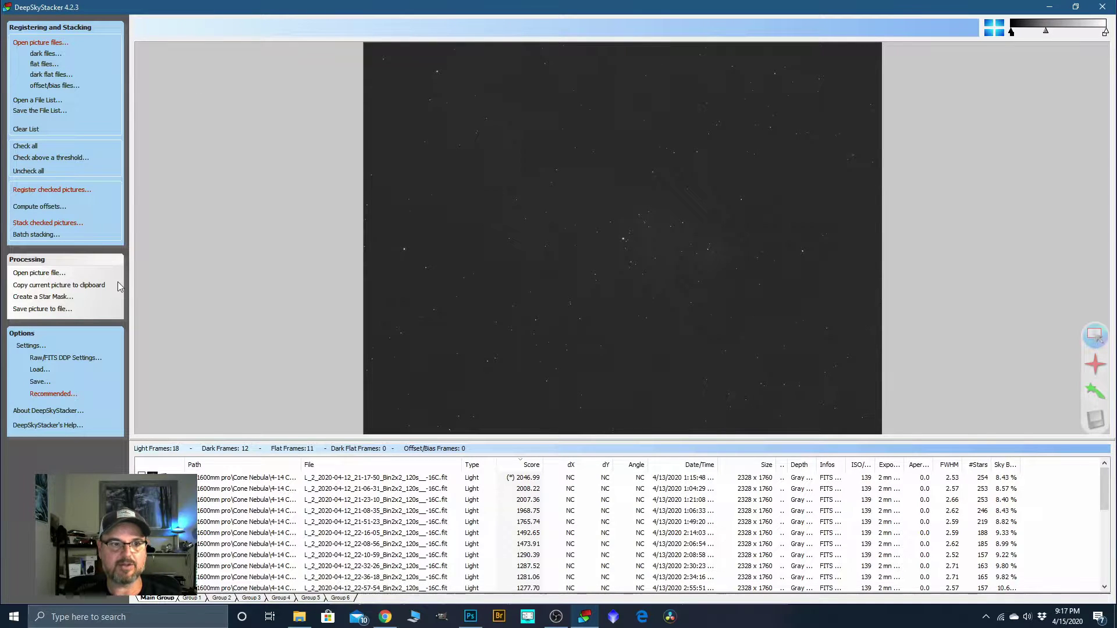
left_click(55, 190)
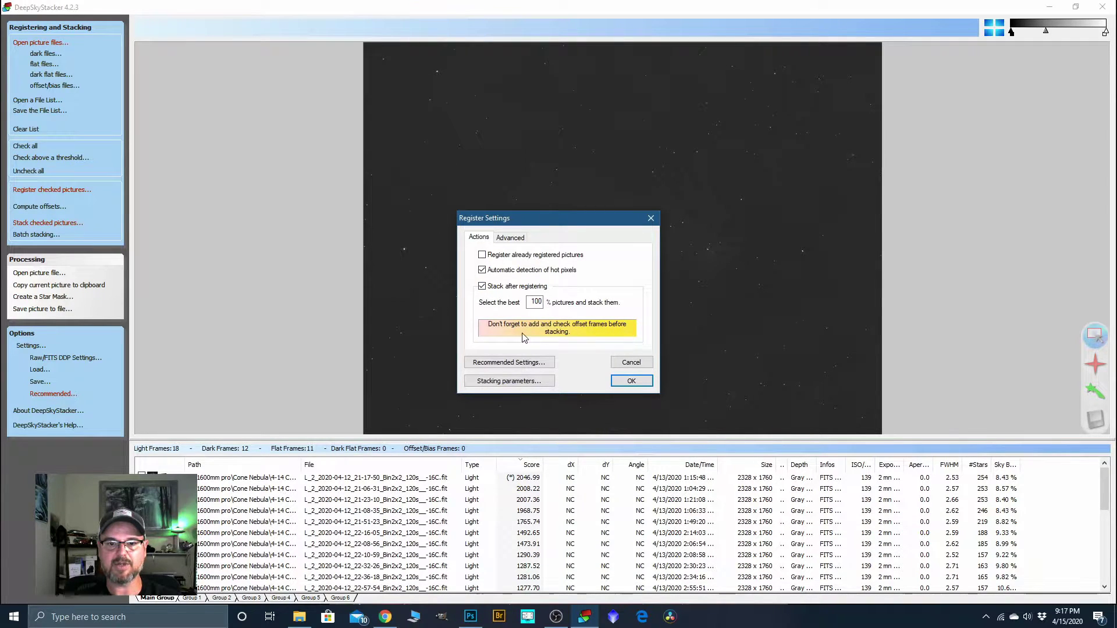
left_click(635, 387)
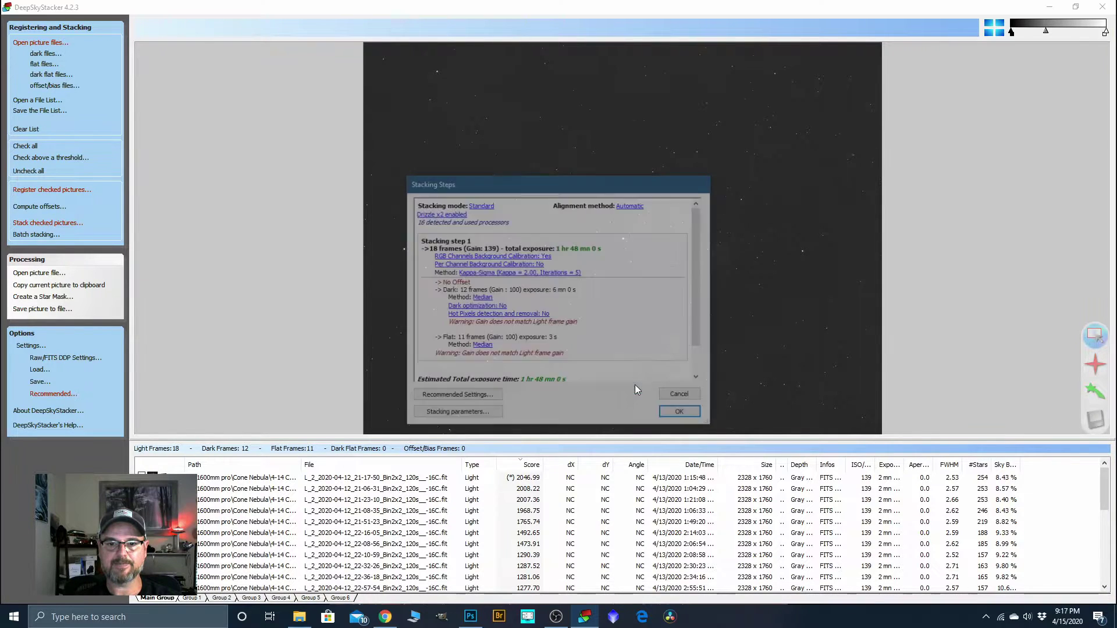
left_click(679, 413)
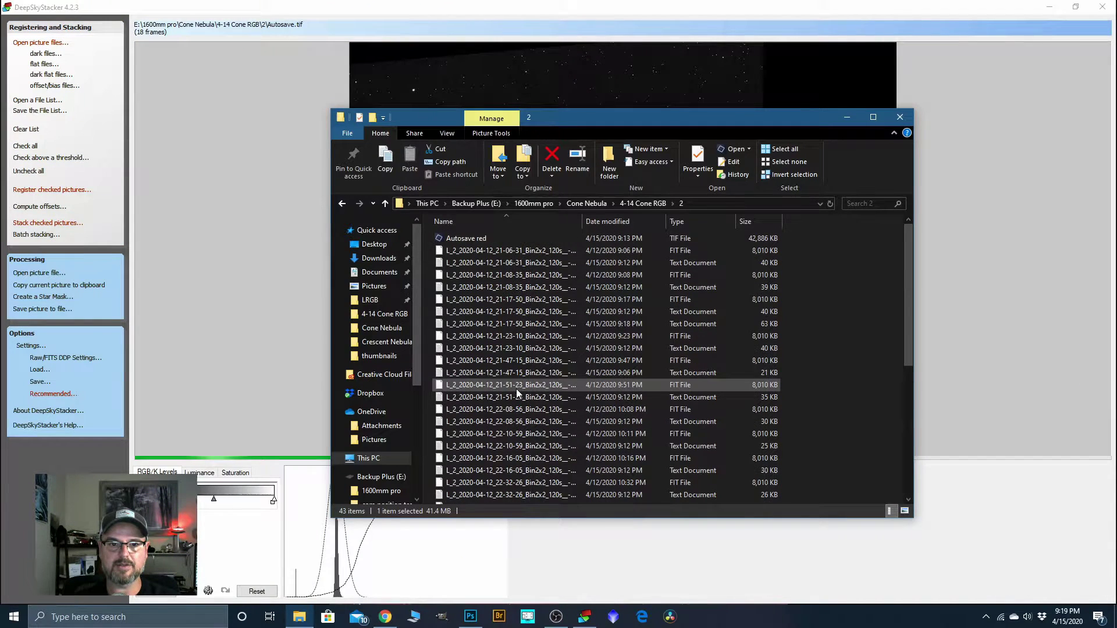
Rename the newly stacked Autosave file in folder 2 as "Autosave ha" and move the folder window out of the way
scroll(508, 403, "down", 7)
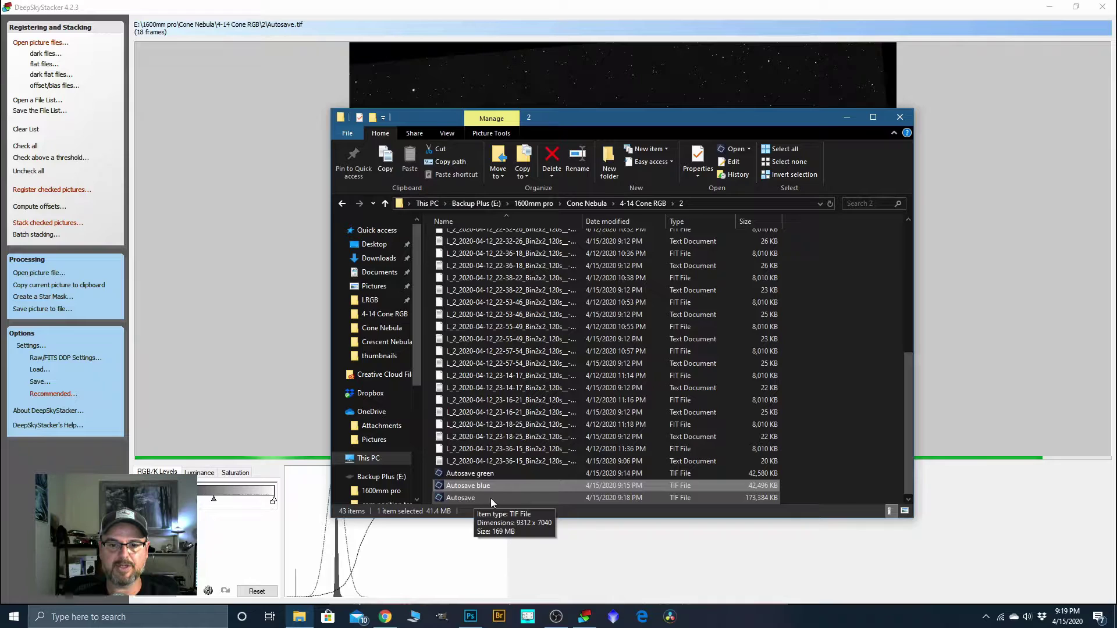
left_click(480, 497)
left_click(480, 497)
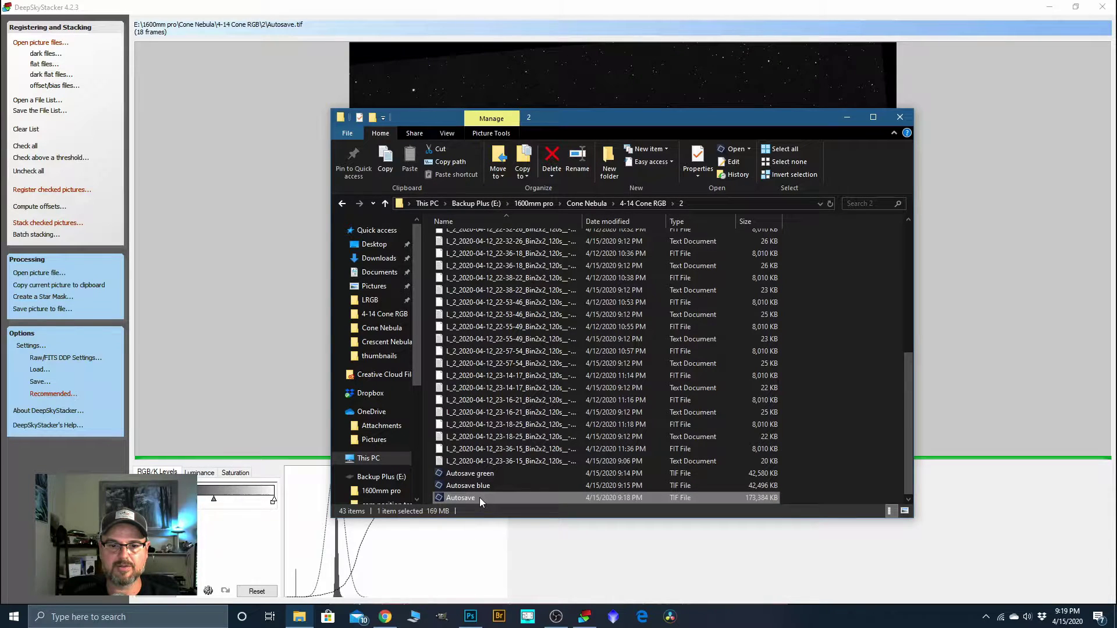
left_click(481, 498)
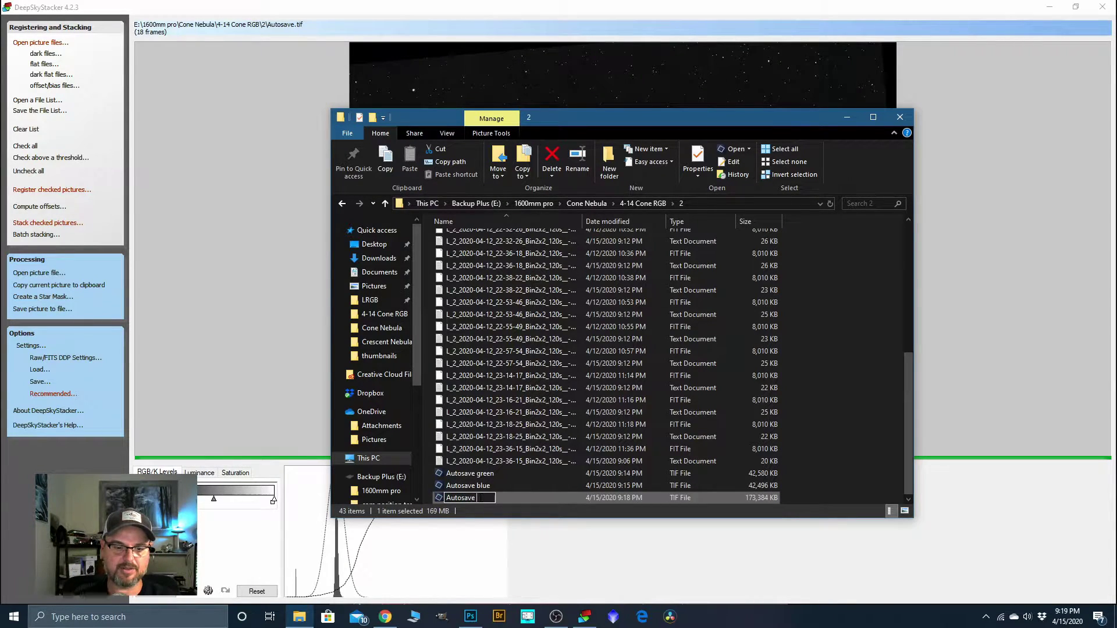
type("ha")
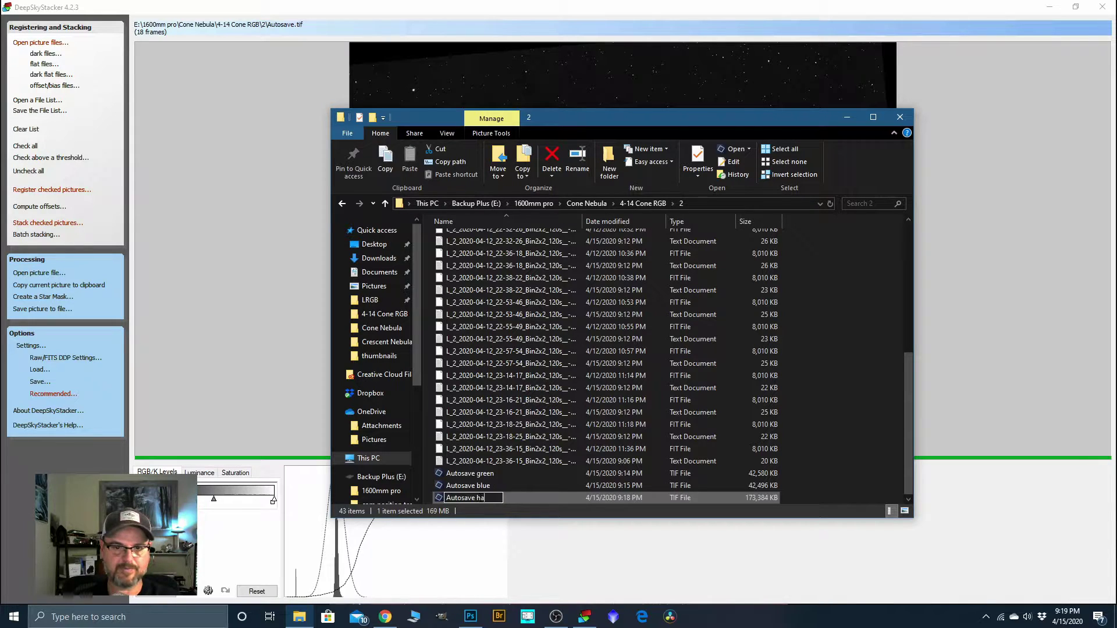
left_click(541, 495)
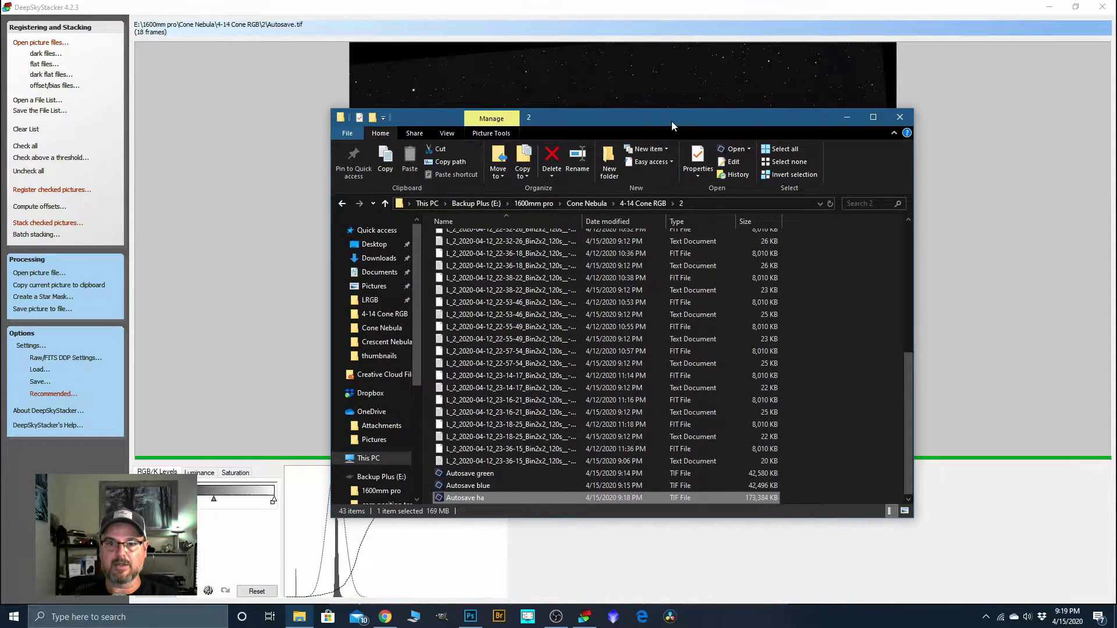
left_click_drag(755, 117, 1116, 189)
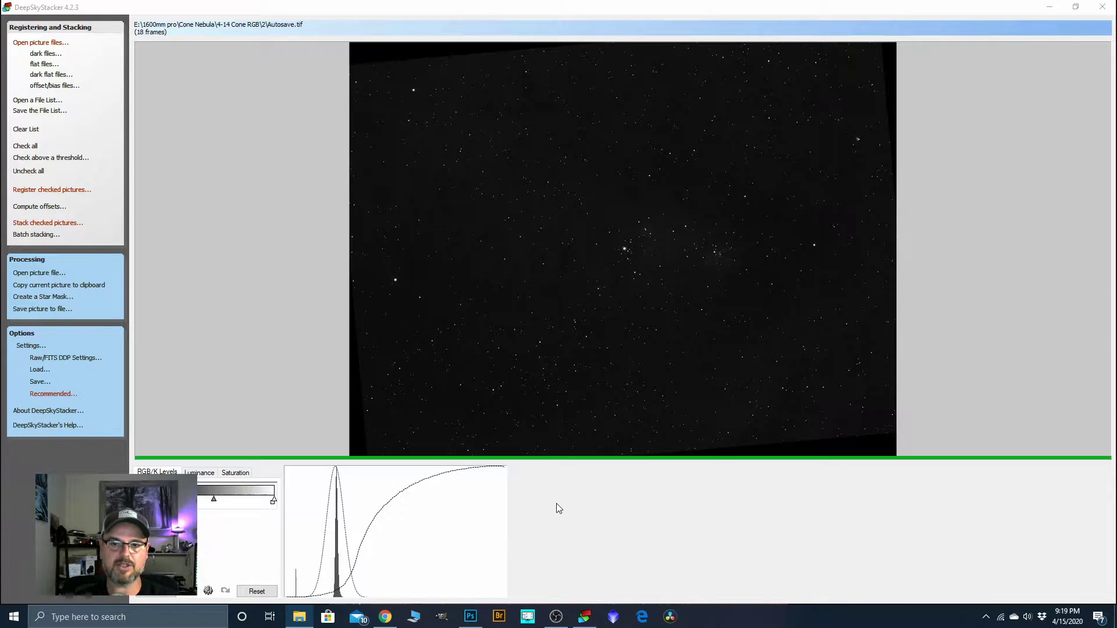
Register the checked pictures in DeepSkyStacker, minimize it and switch to Photoshop
left_click(68, 192)
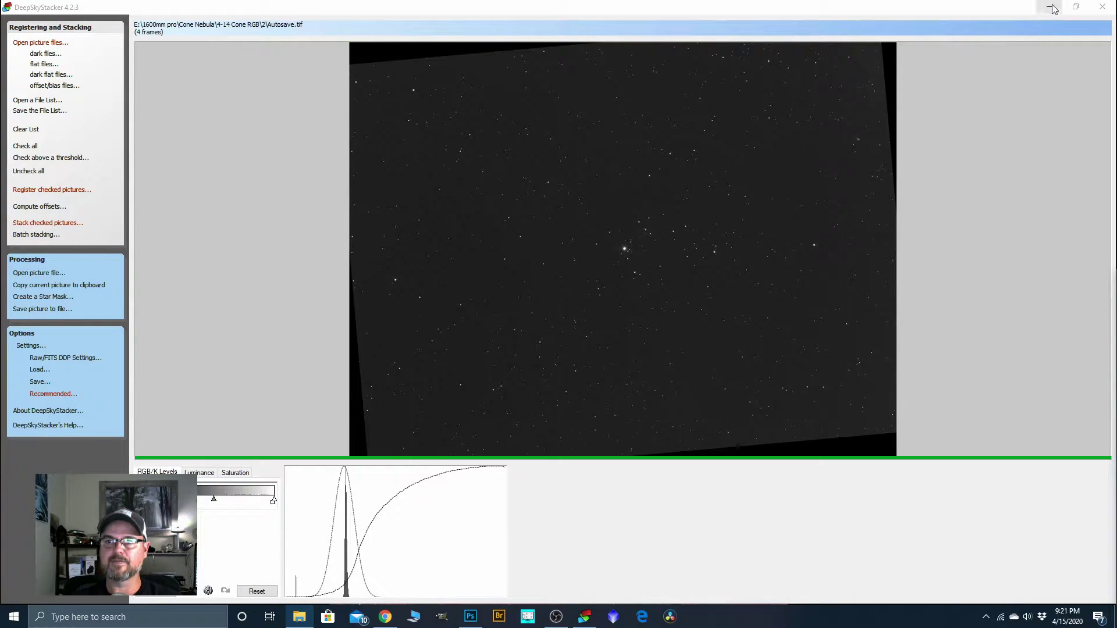
left_click(1052, 8)
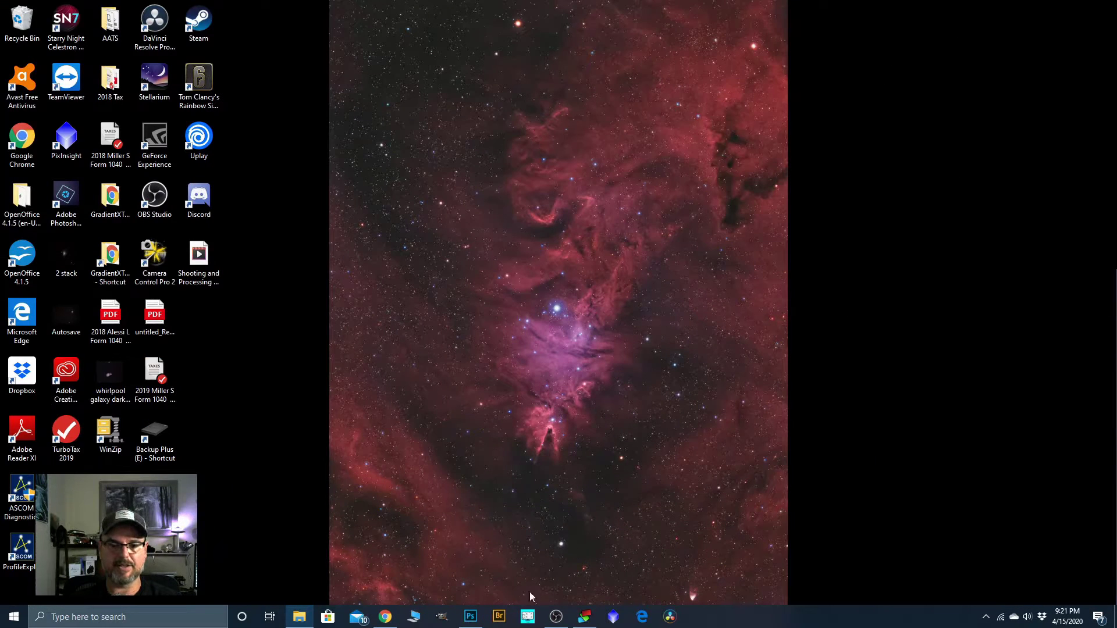
left_click(470, 616)
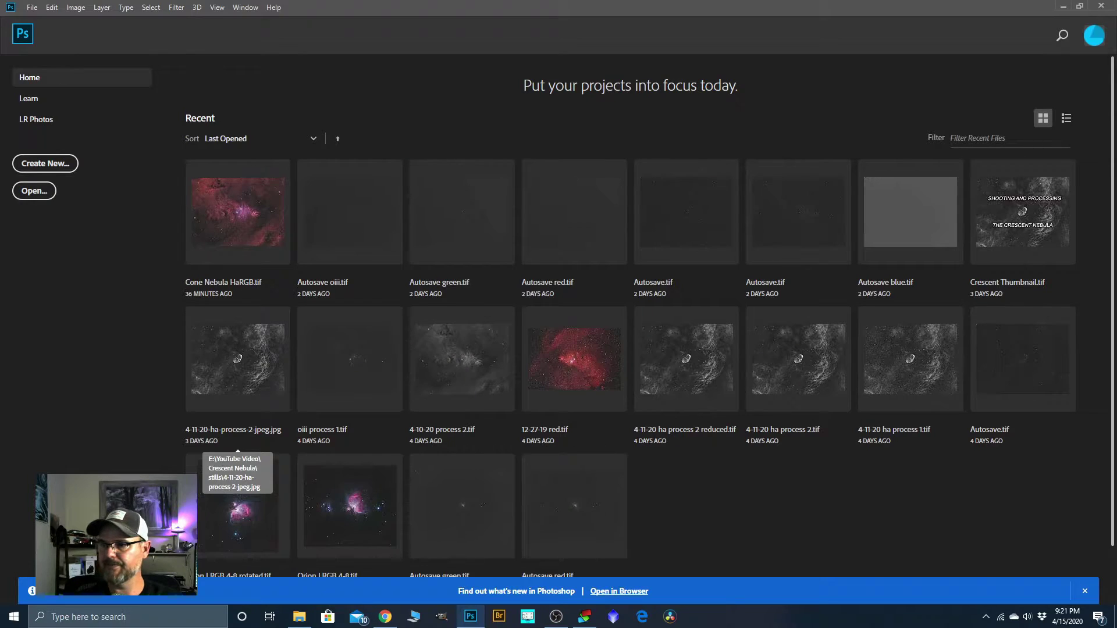
key("alt+Tab")
Compare the size and framing of the Autosave ha.tif and Autosave red.tif images
scroll(487, 343, "up", 2)
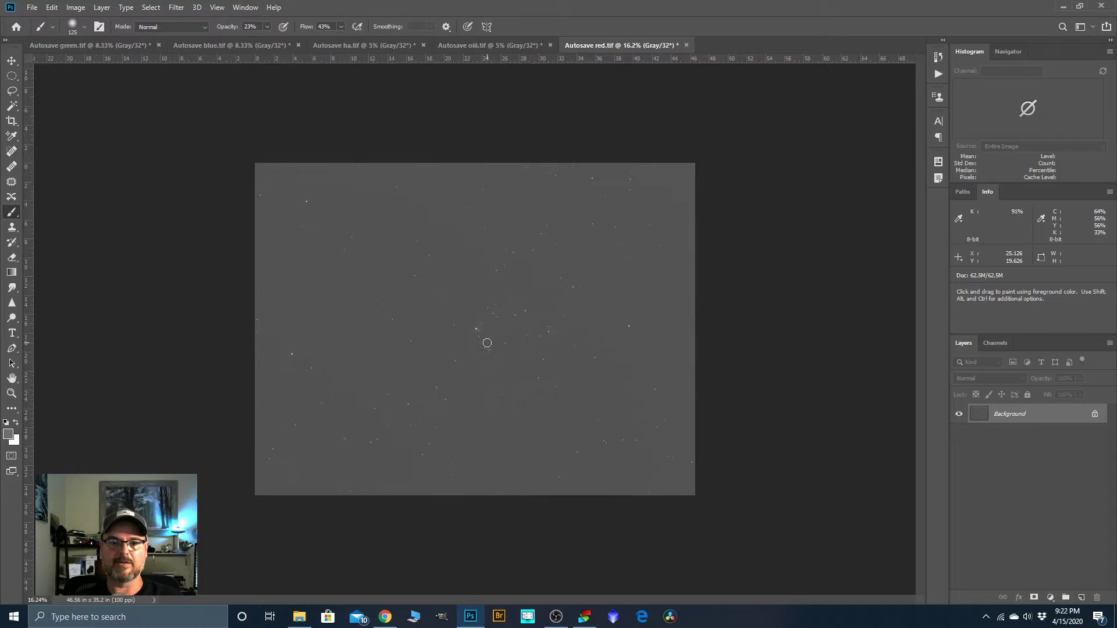
scroll(406, 361, "down", 2)
scroll(534, 286, "up", 3)
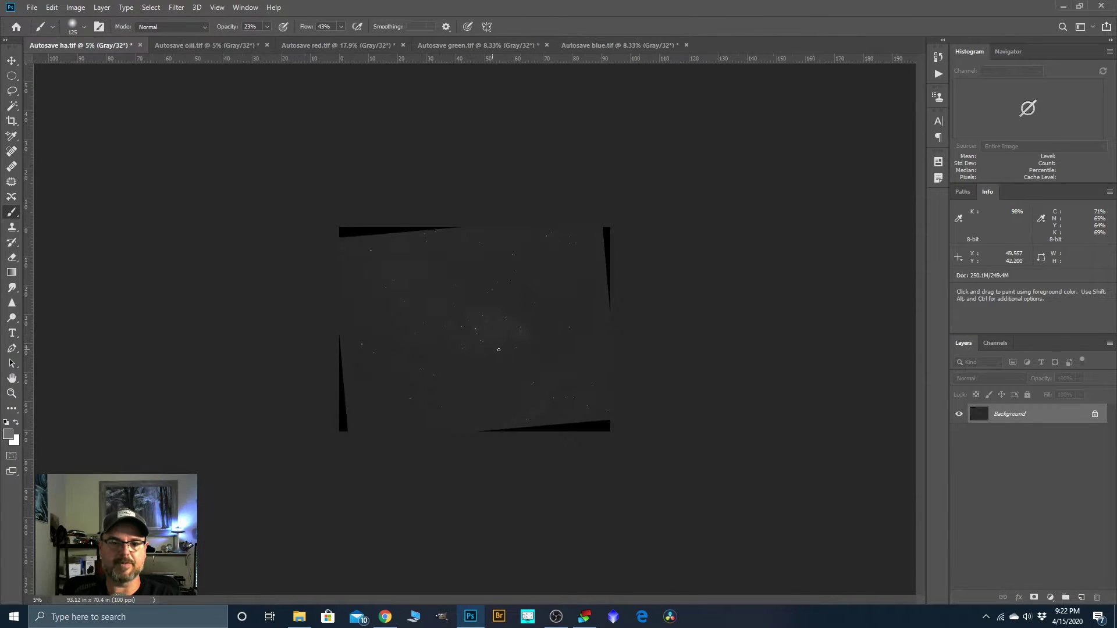
scroll(500, 339, "up", 7)
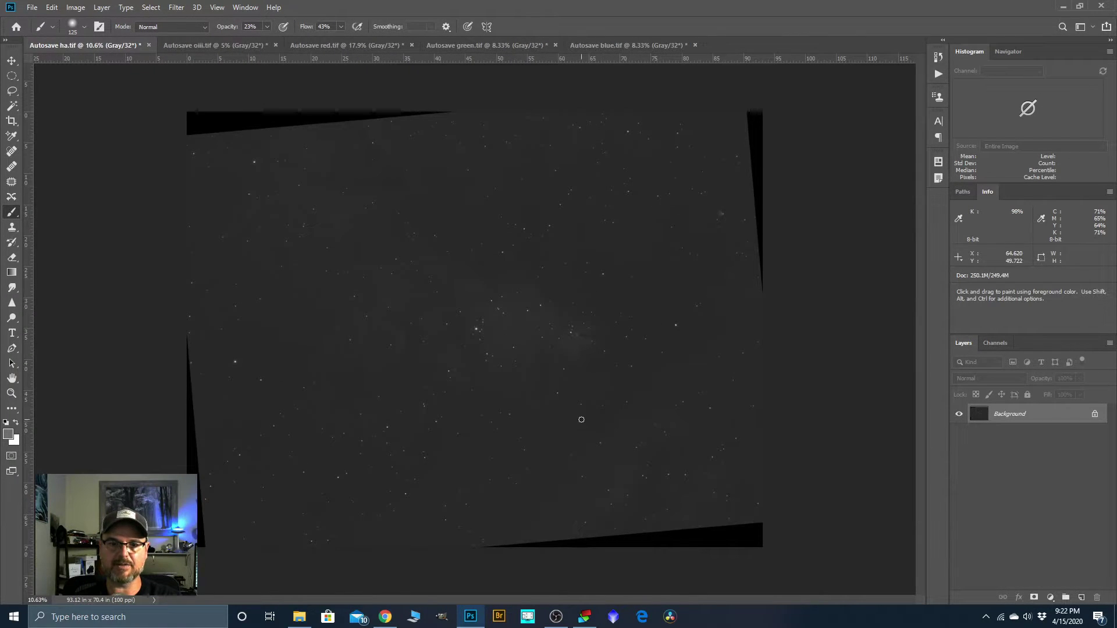
left_click(349, 47)
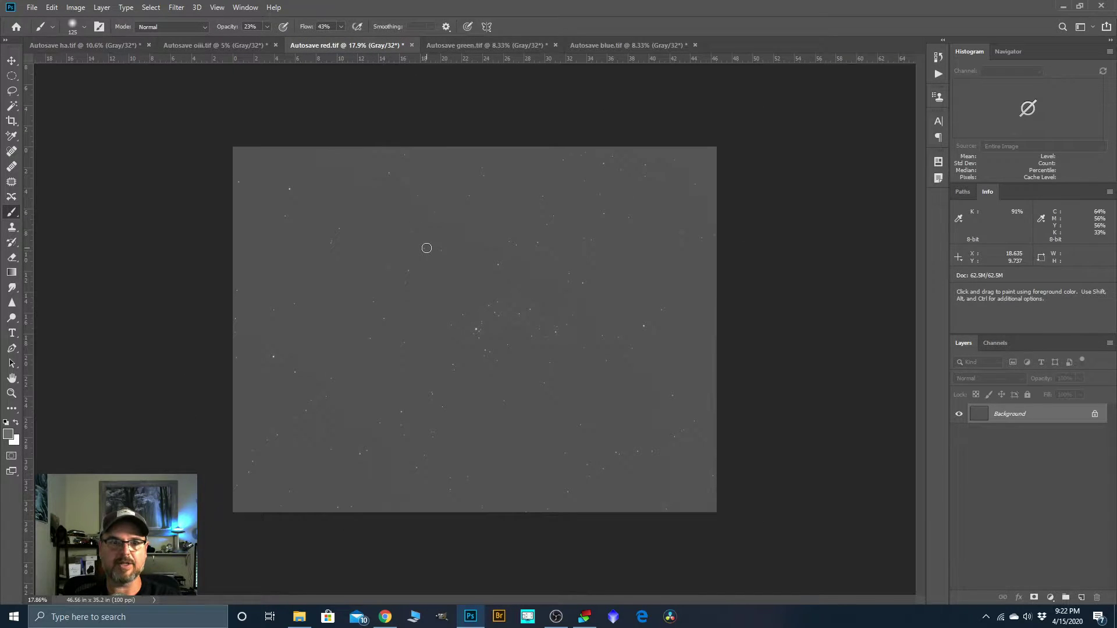
left_click(79, 48)
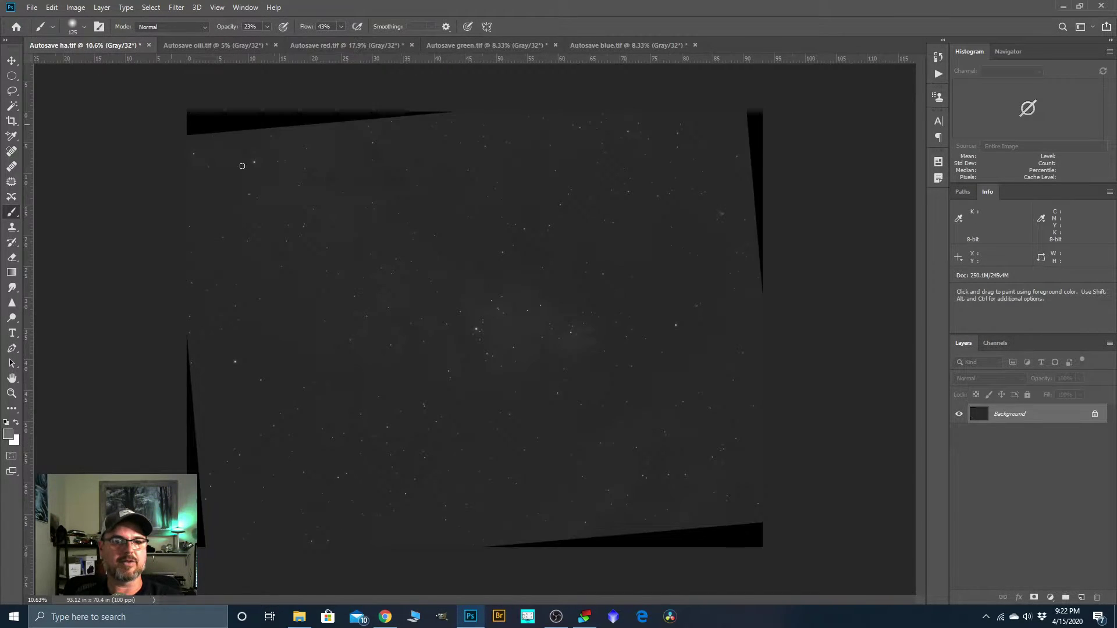
scroll(558, 349, "up", 1)
scroll(466, 358, "down", 1)
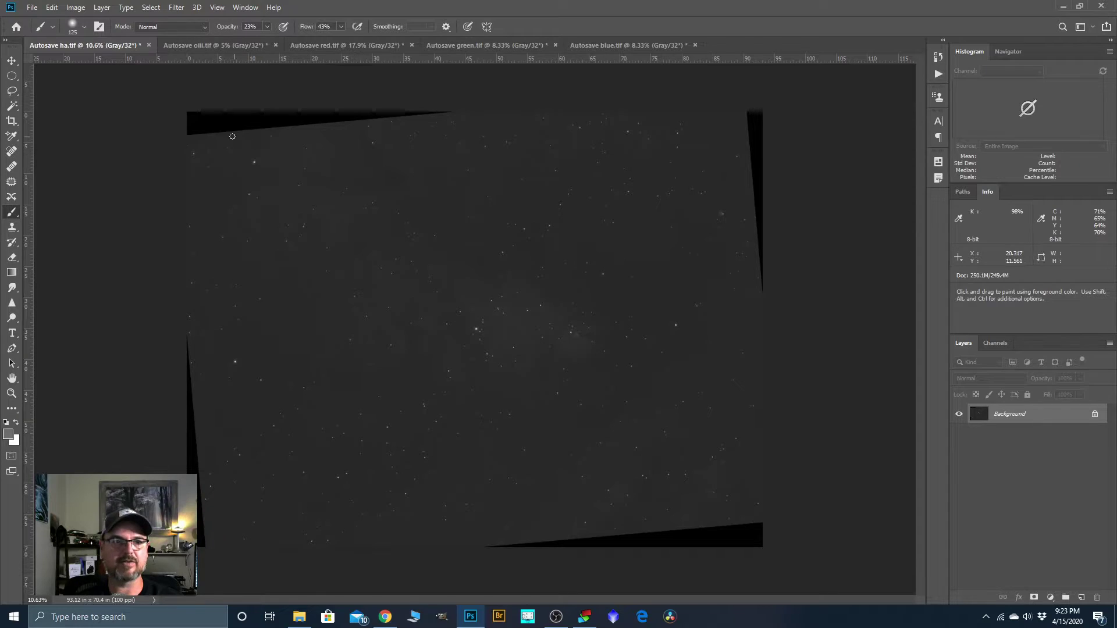
Brighten Autosave ha.tif with a Levels adjustment, setting the midtone input to about 1.55
left_click(77, 7)
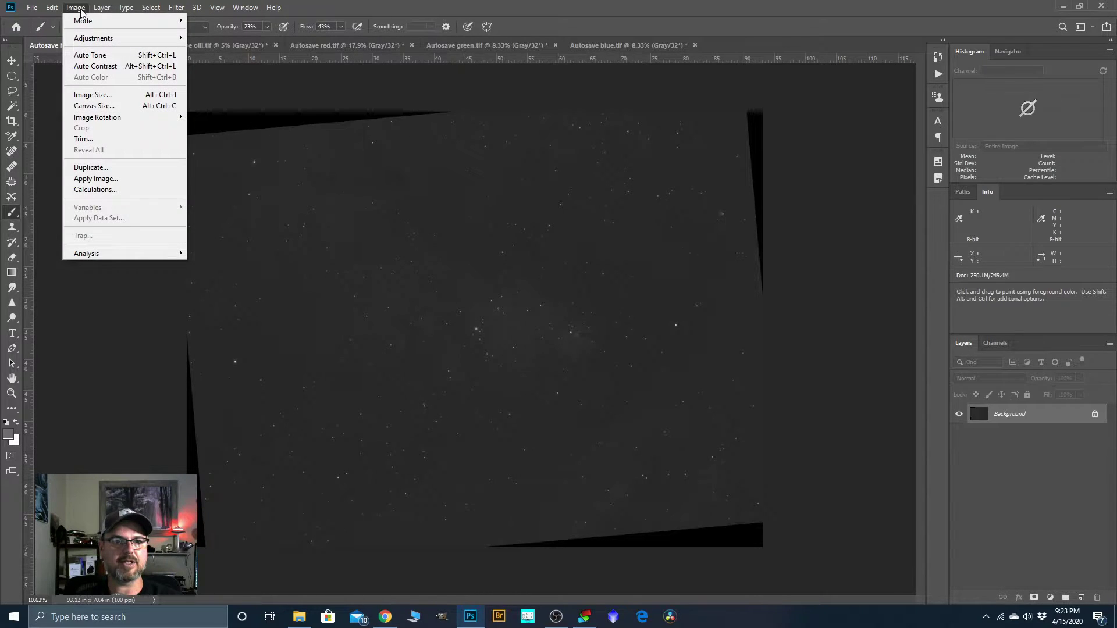
mouse_move(82, 21)
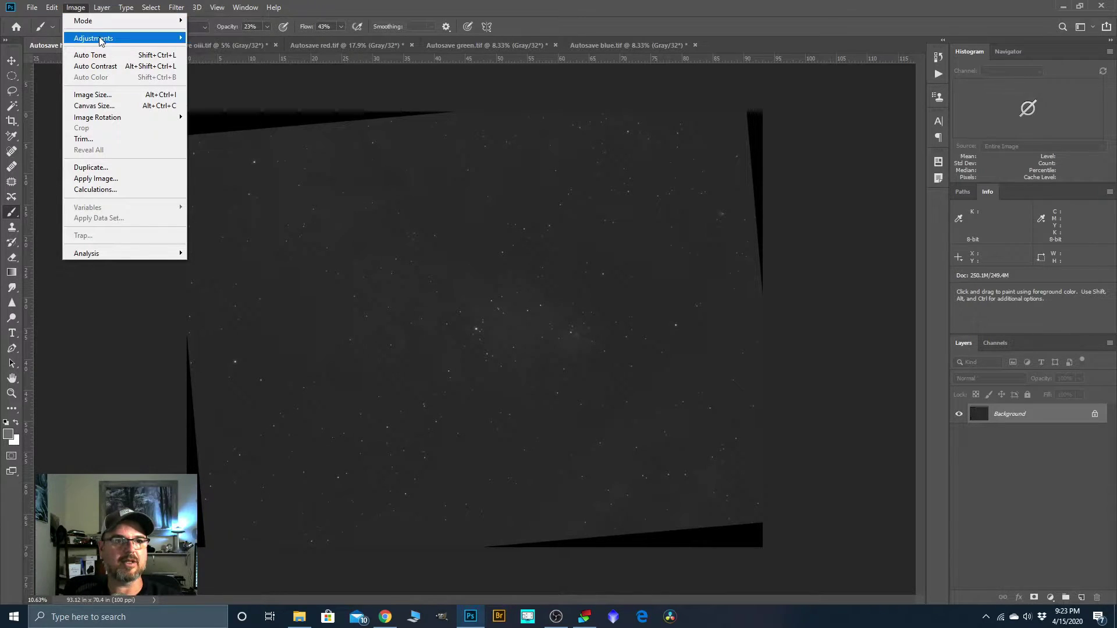
mouse_move(100, 40)
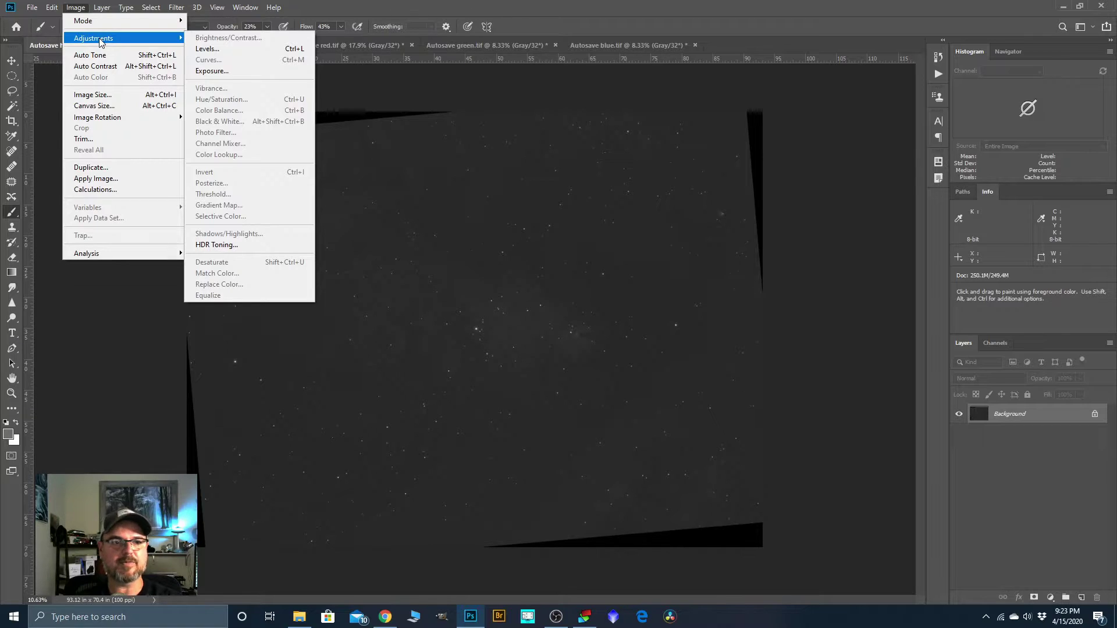
left_click(209, 49)
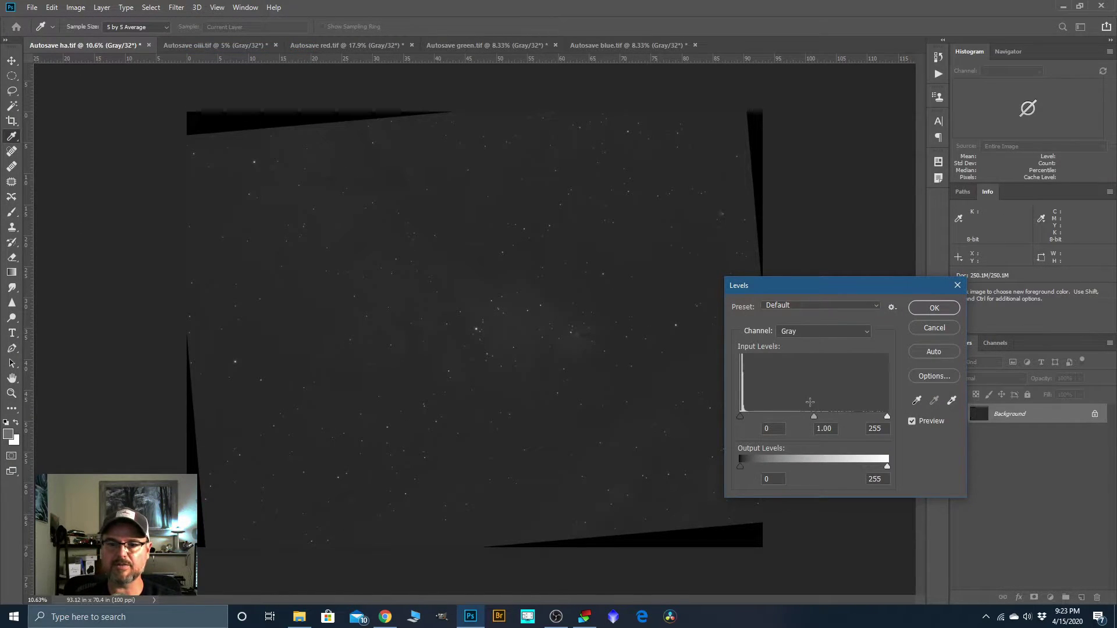
left_click_drag(812, 417, 788, 417)
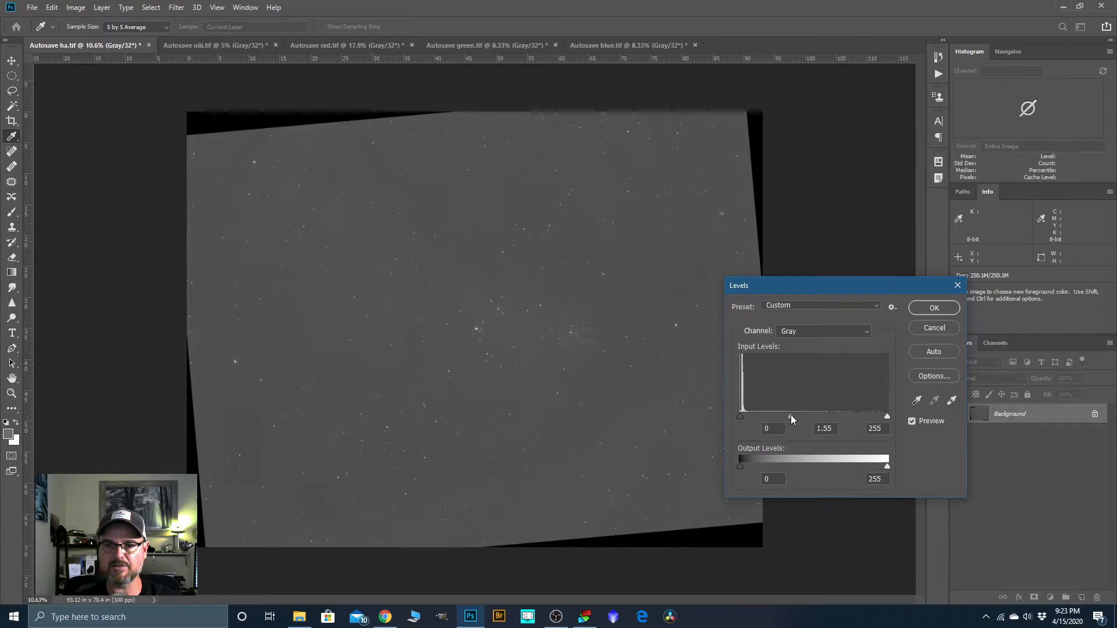
left_click(926, 308)
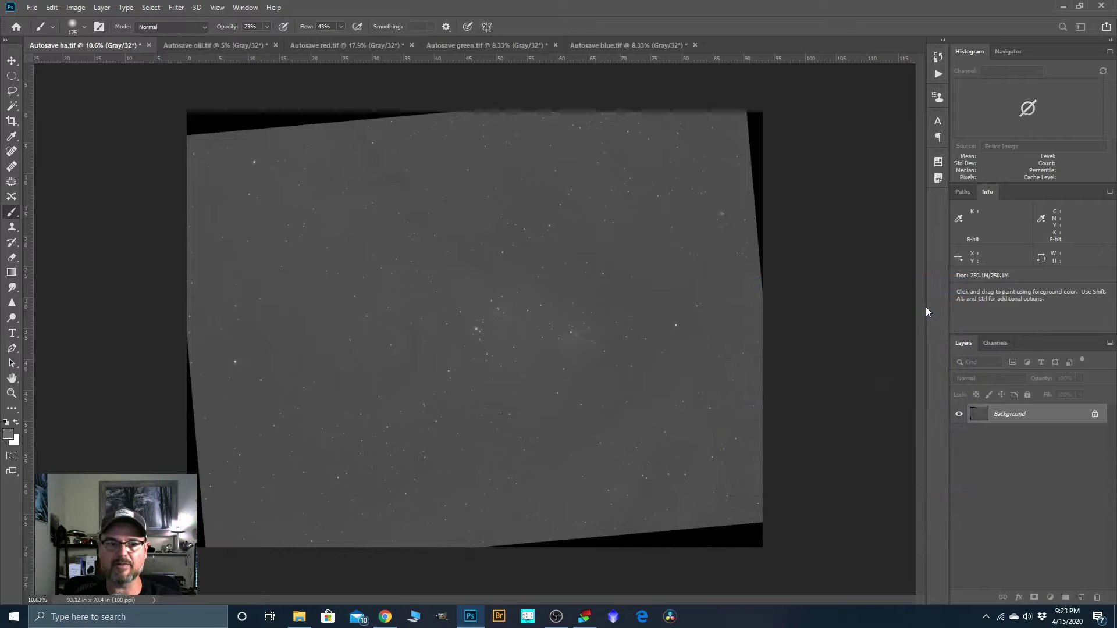
Darken the background of Autosave ha.tif with Levels, raising the black input point close to the histogram peak
left_click(76, 7)
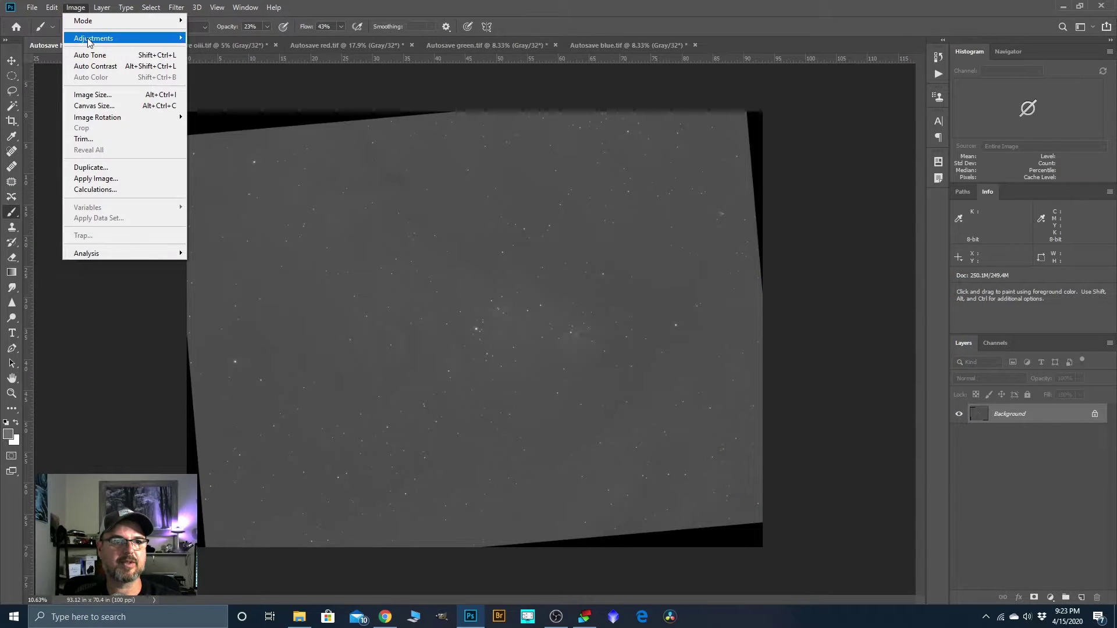
mouse_move(89, 39)
left_click(211, 50)
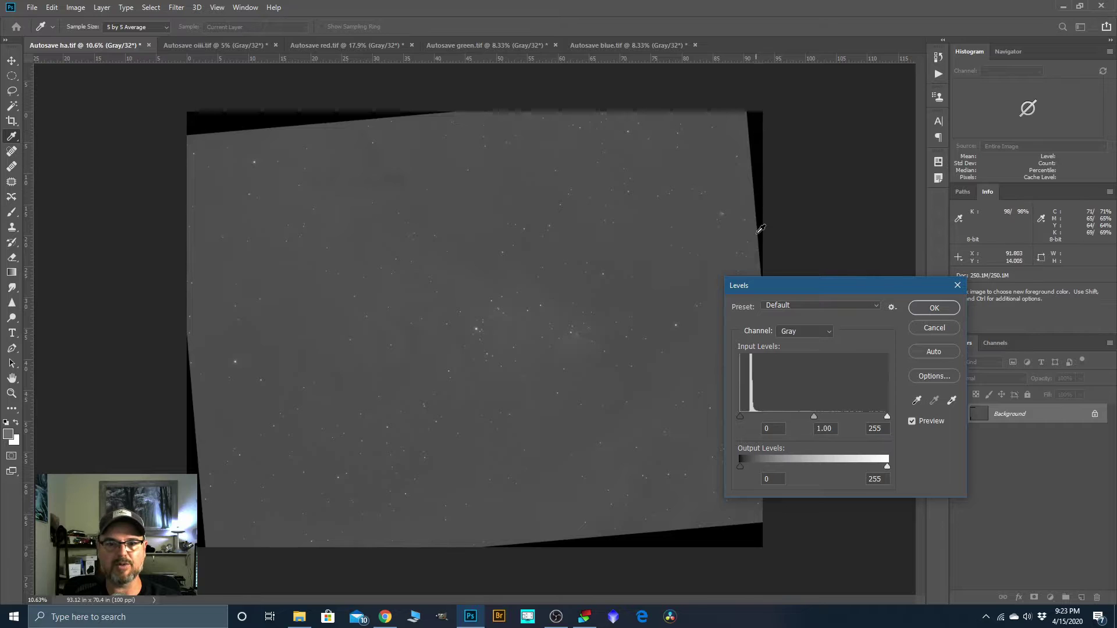
left_click_drag(739, 417, 746, 416)
key("Return")
Stretch Autosave ha.tif again with Levels, setting the midtone input to about 1.16
left_click(75, 7)
mouse_move(99, 40)
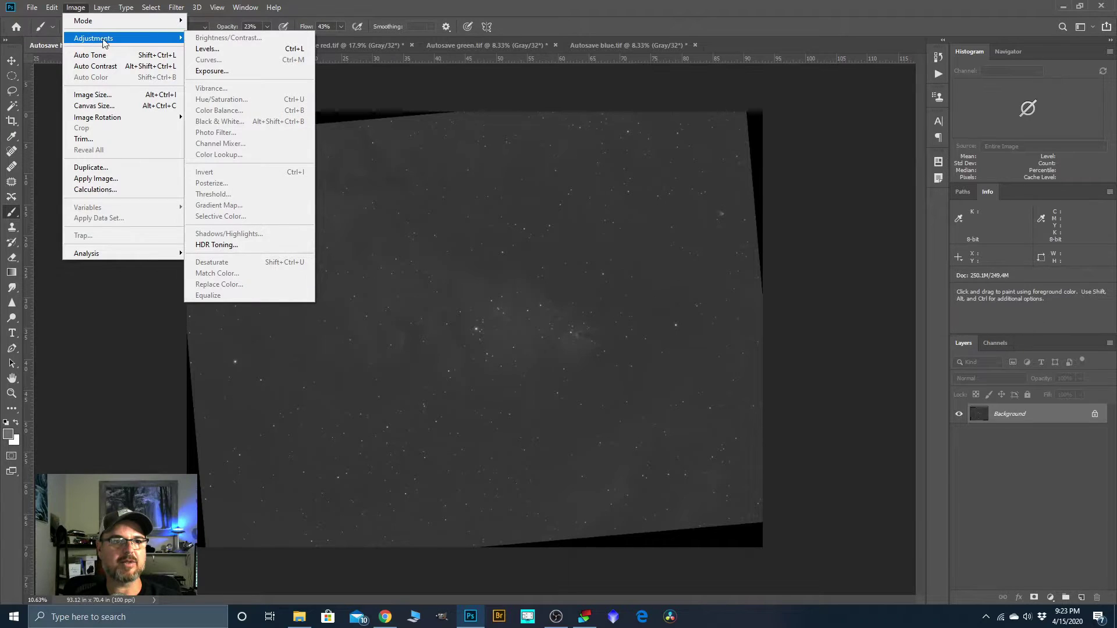
left_click(207, 48)
left_click_drag(814, 416, 805, 417)
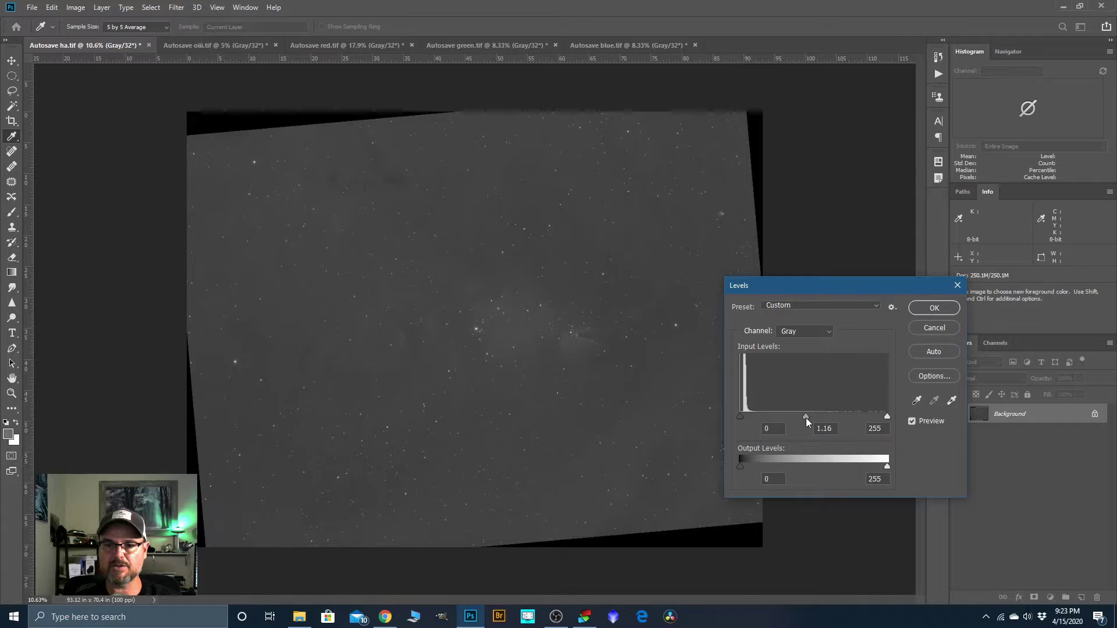
left_click(931, 309)
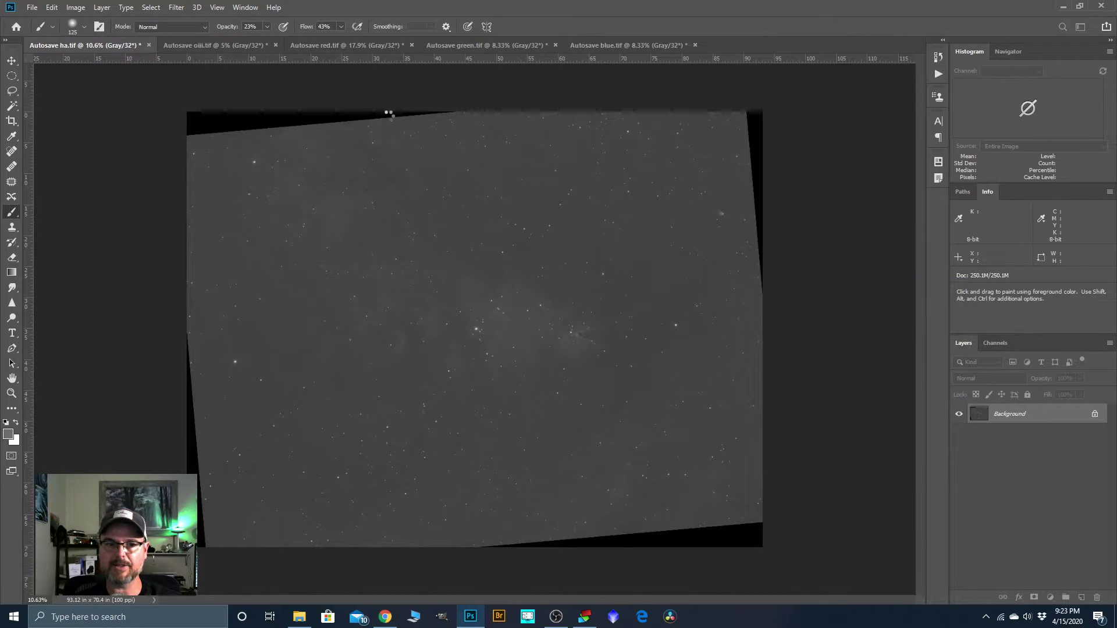
Apply another Levels adjustment to Autosave ha.tif with the black input point at 5
left_click(76, 8)
mouse_move(86, 38)
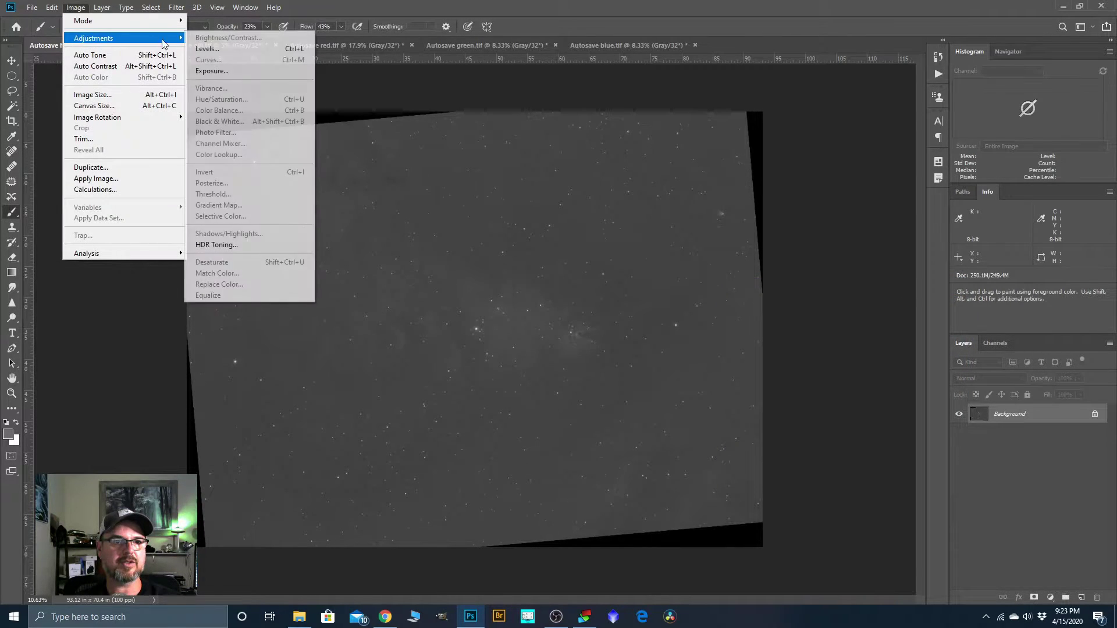
left_click(216, 50)
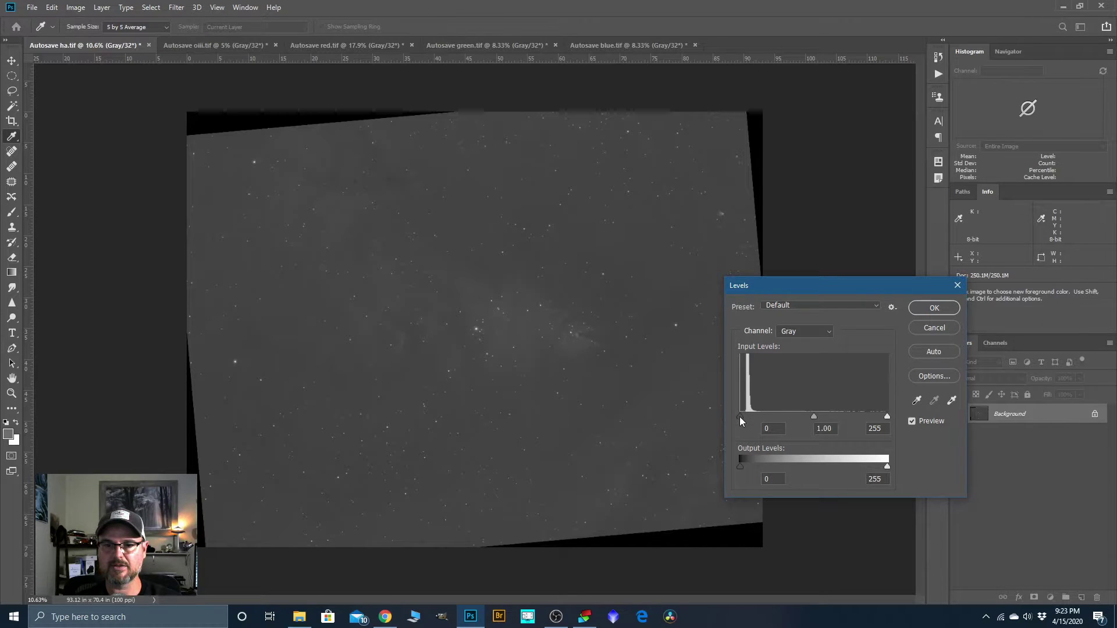
left_click_drag(739, 416, 743, 415)
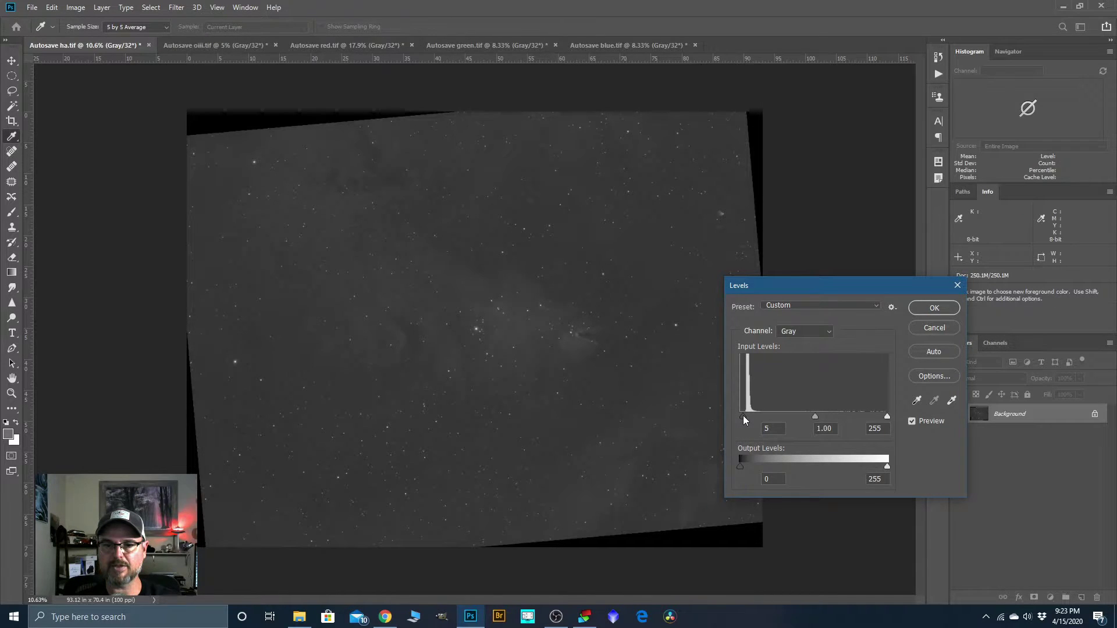
left_click(934, 307)
key("b")
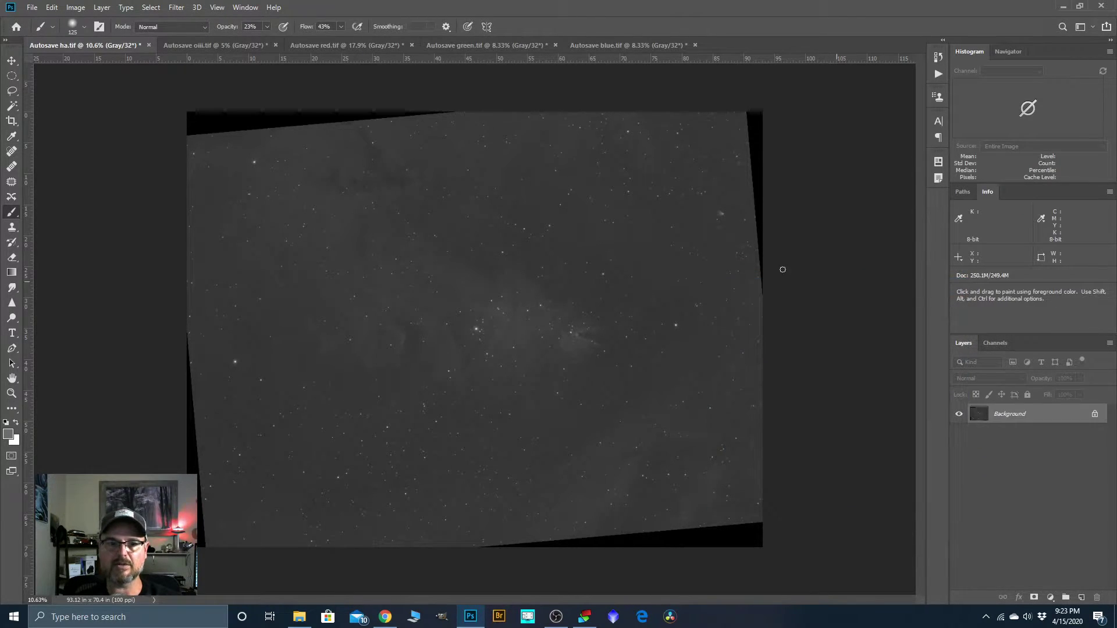
Convert Autosave ha.tif to 16 bits per channel, using the Exposure and Gamma method for HDR toning at exposure 0.00 and gamma 1.00
left_click(75, 9)
mouse_move(87, 20)
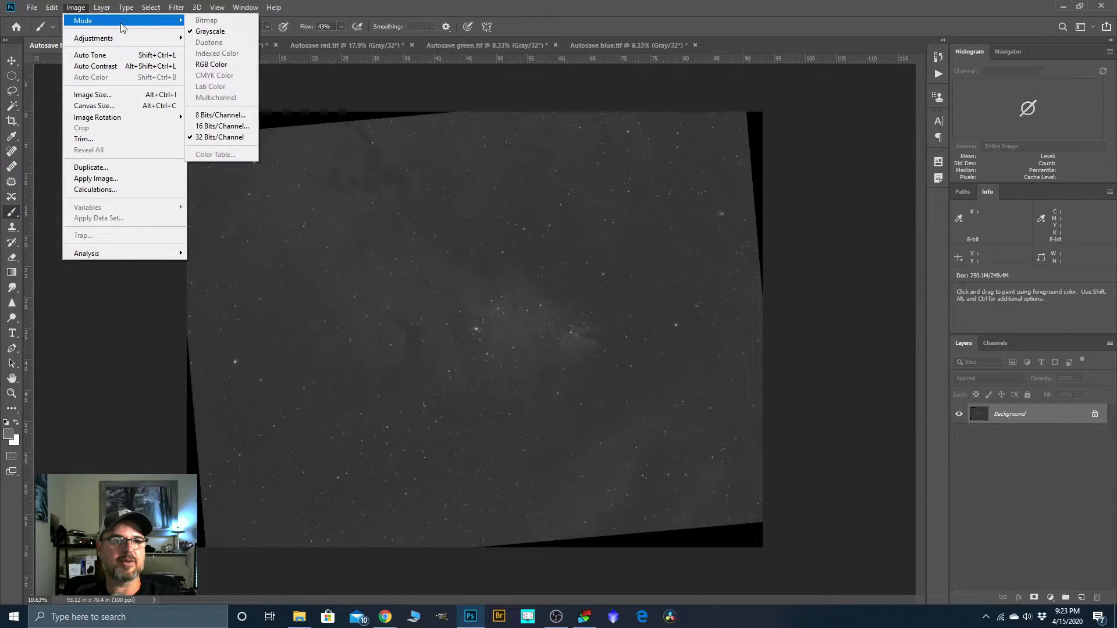
left_click(211, 126)
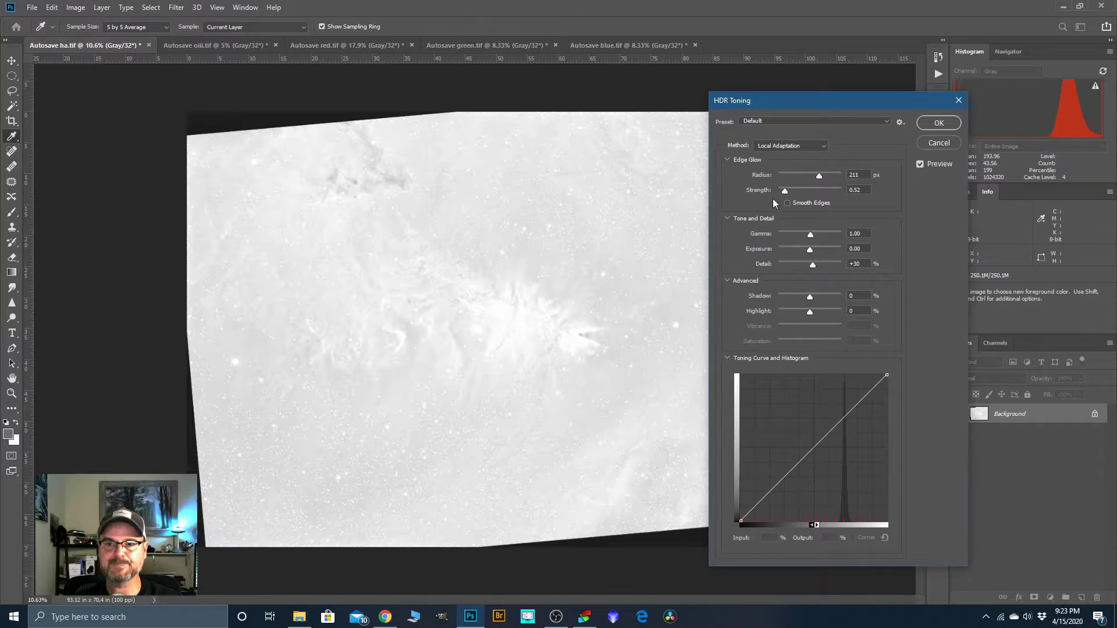
left_click(822, 147)
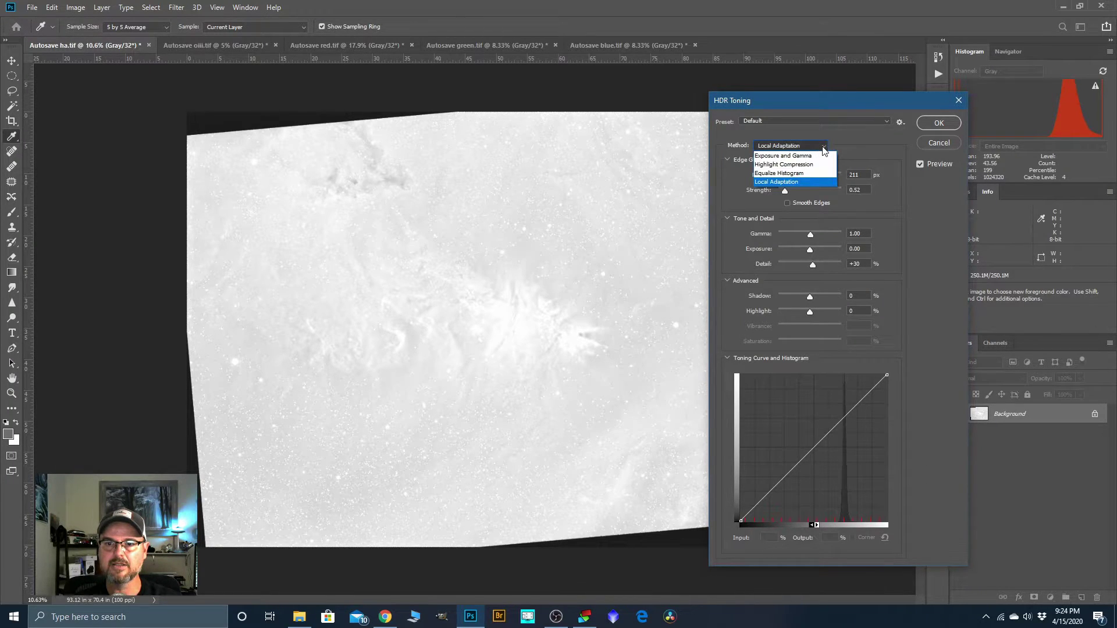
left_click(794, 157)
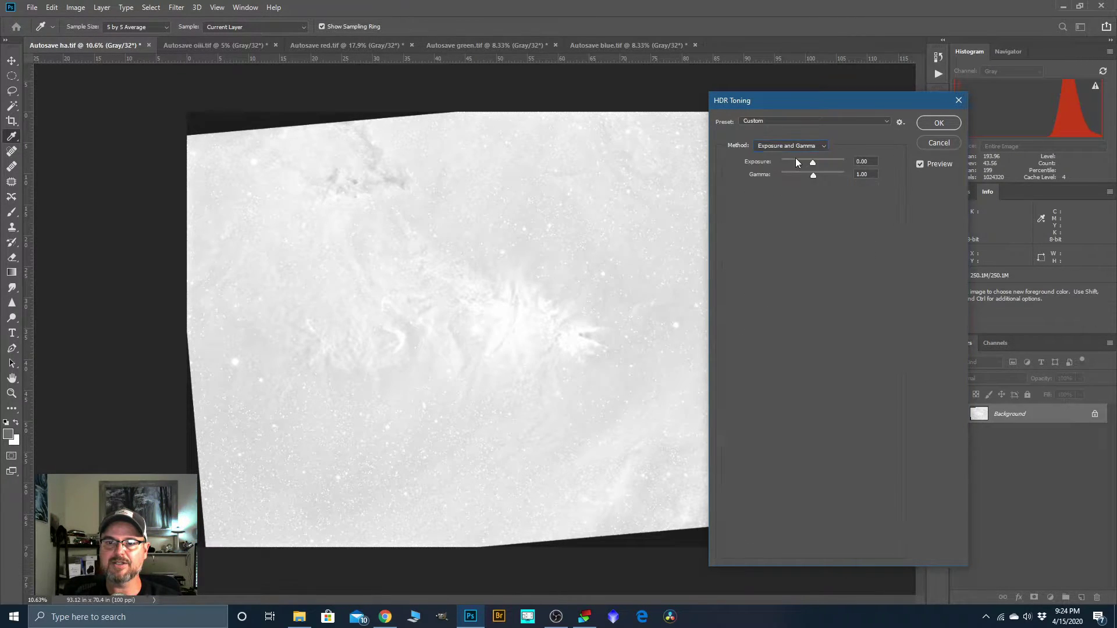
left_click(925, 124)
key("b")
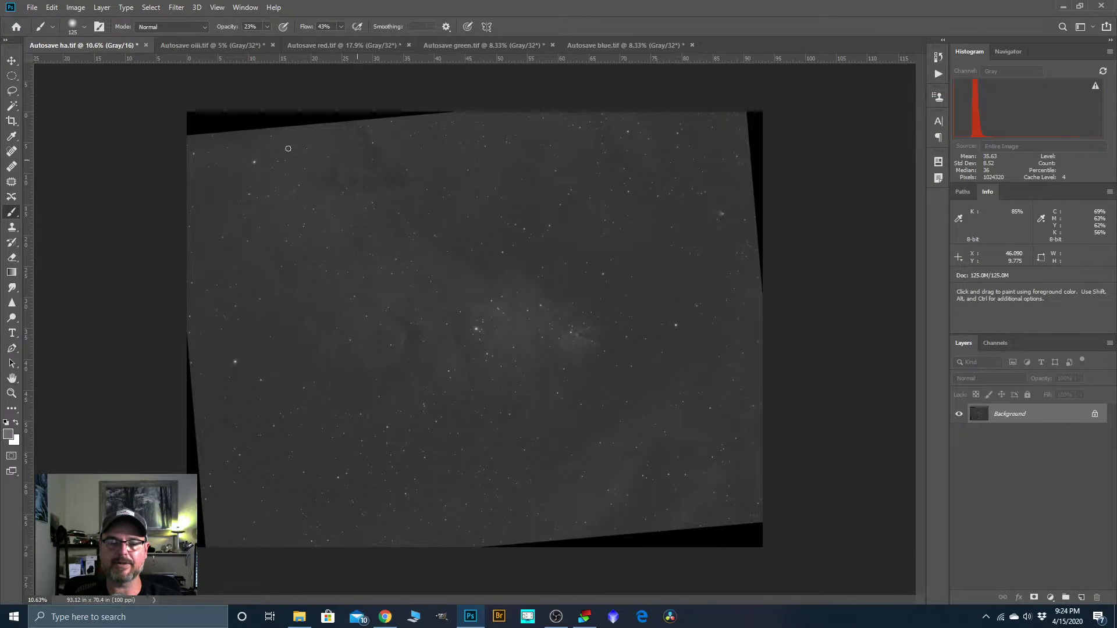
Convert Autosave ha.tif from grayscale to RGB Color mode
left_click(76, 8)
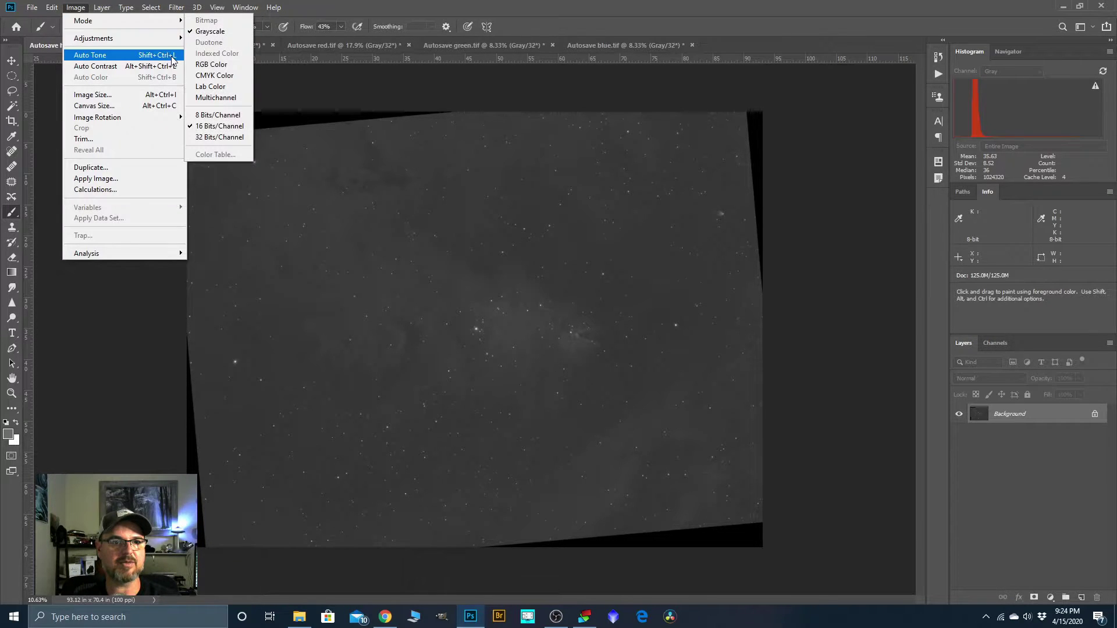
mouse_move(162, 21)
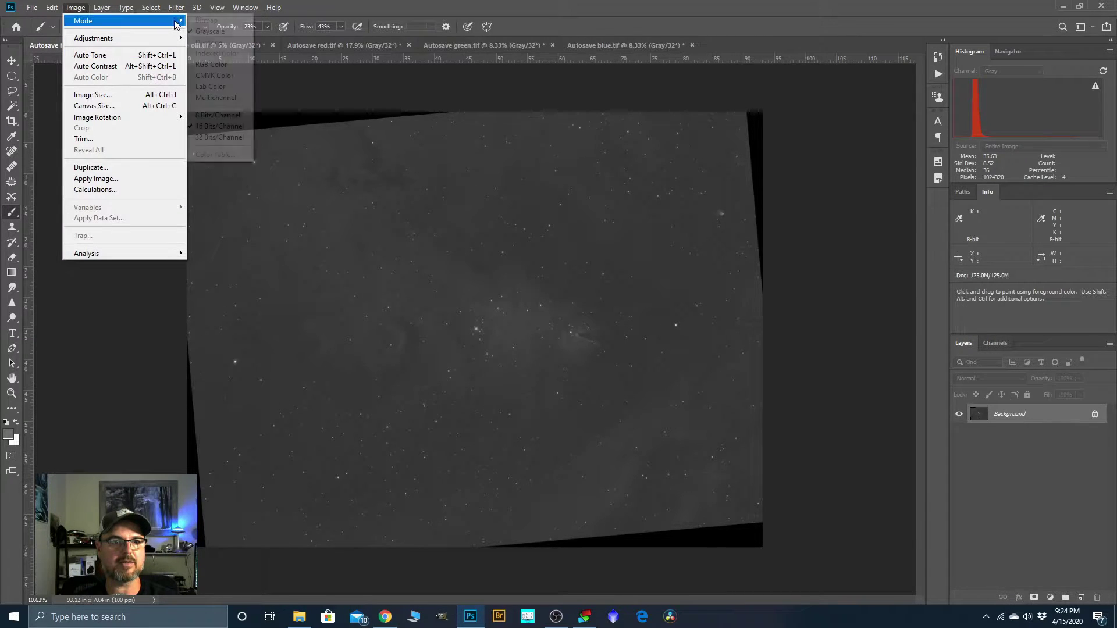
left_click(215, 63)
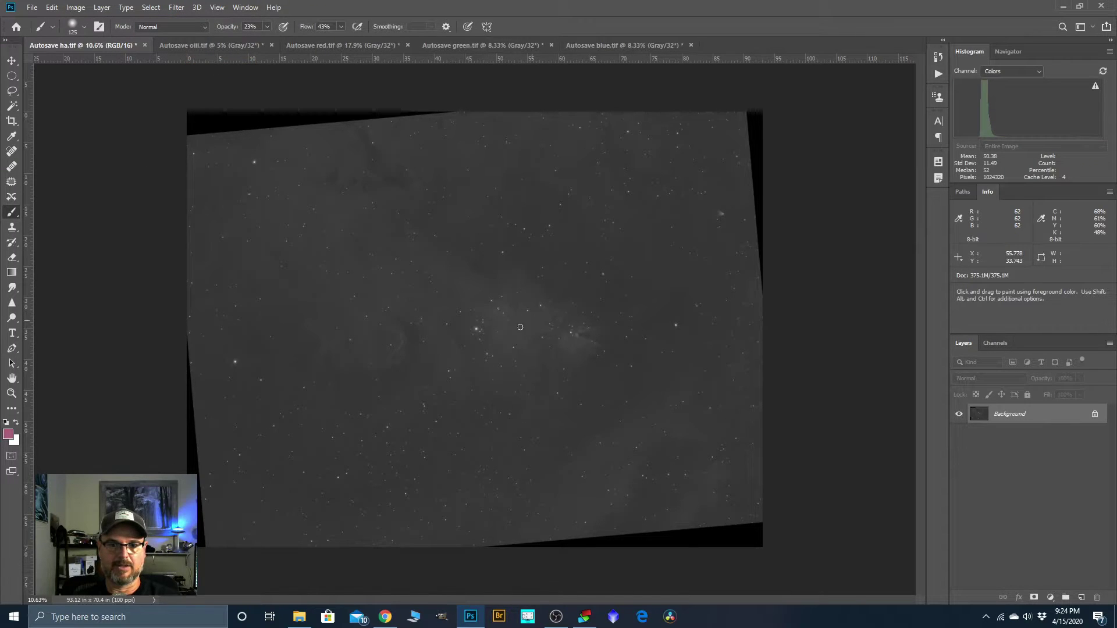
Add a Threshold adjustment layer above the background and set its threshold level to 49
scroll(509, 342, "up", 5)
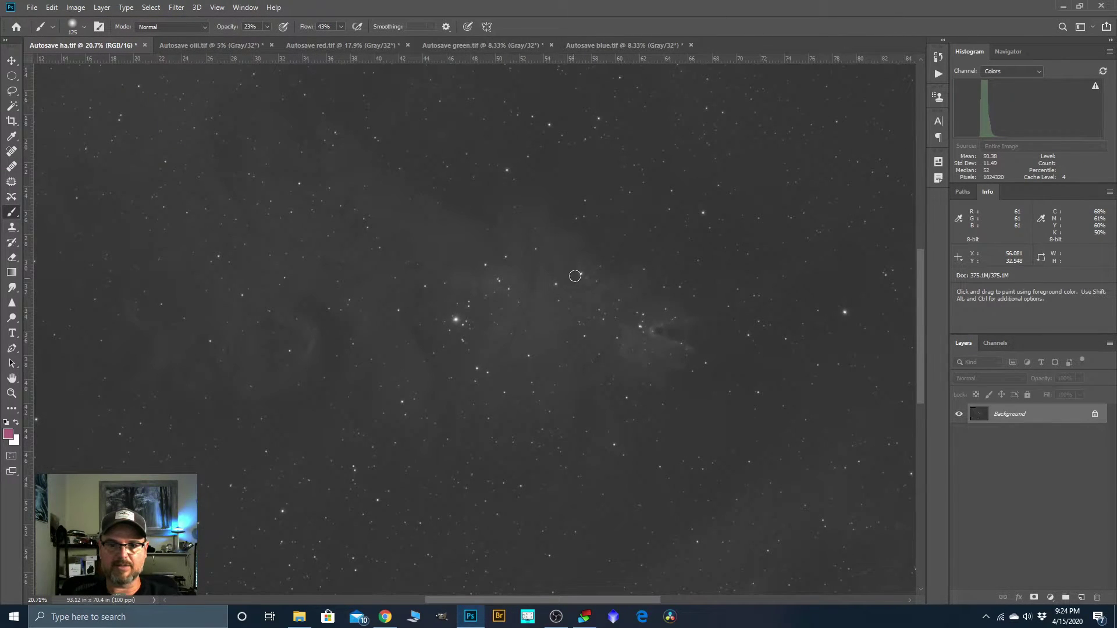
scroll(573, 279, "down", 3)
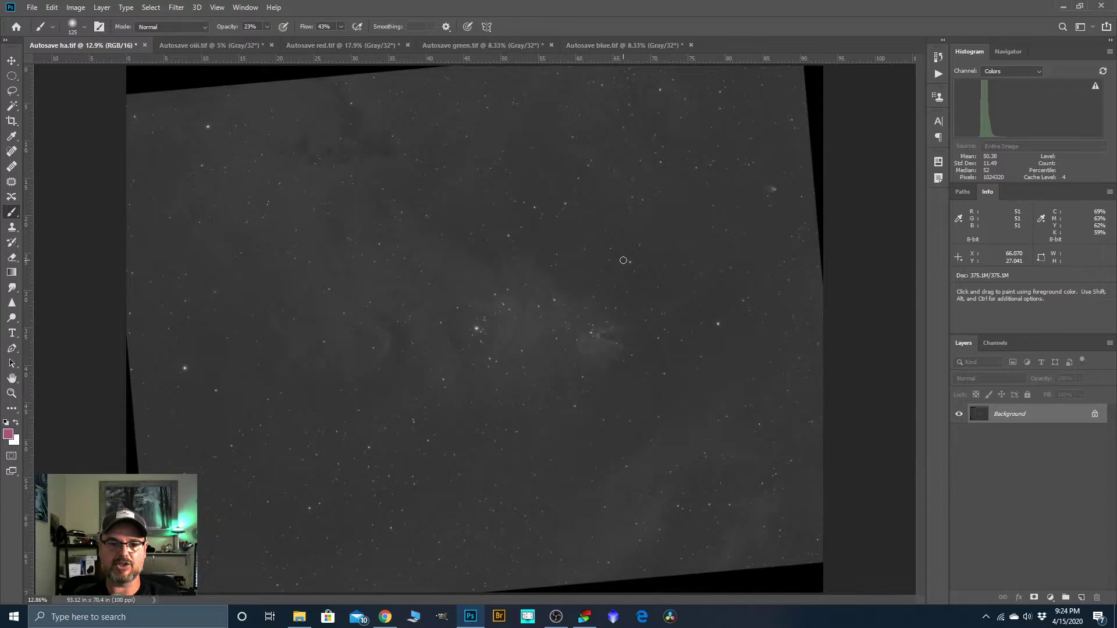
scroll(623, 260, "down", 1)
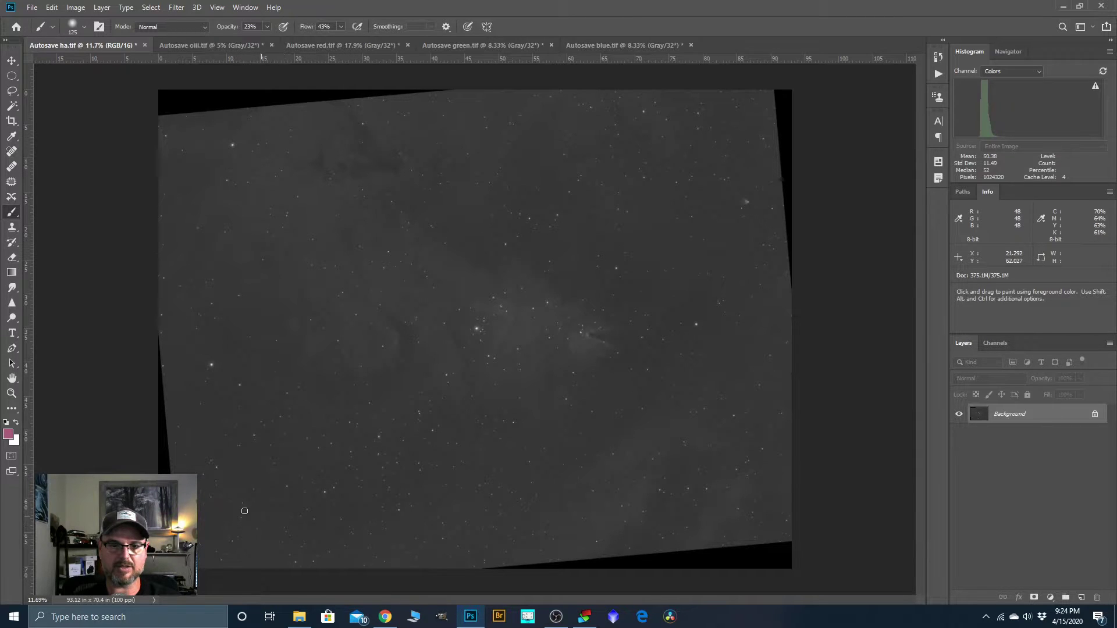
scroll(488, 172, "down", 1)
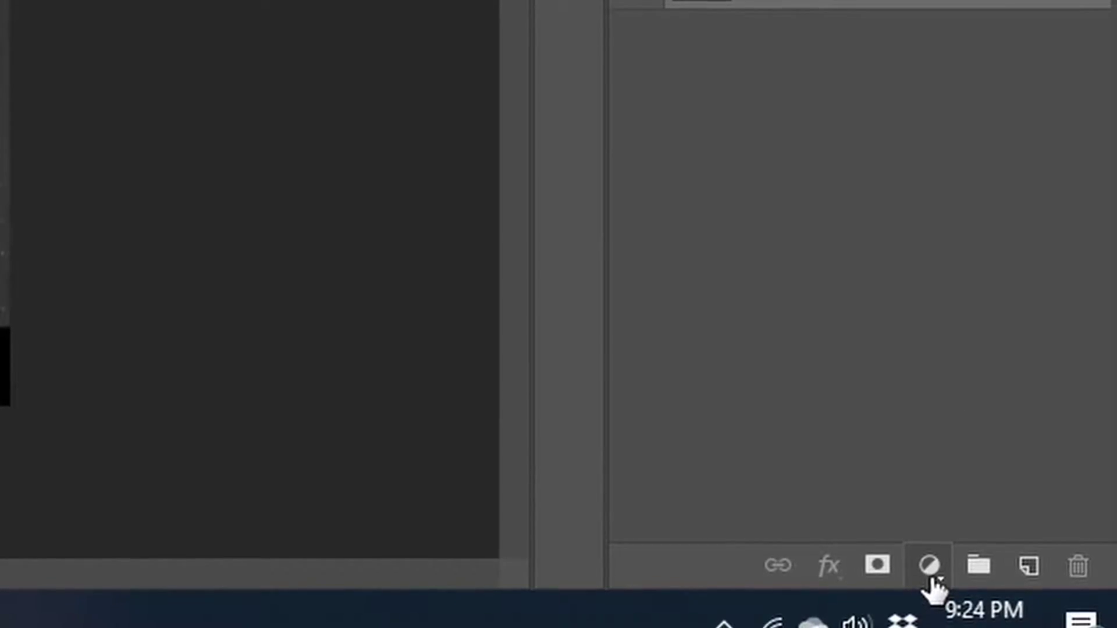
left_click(930, 573)
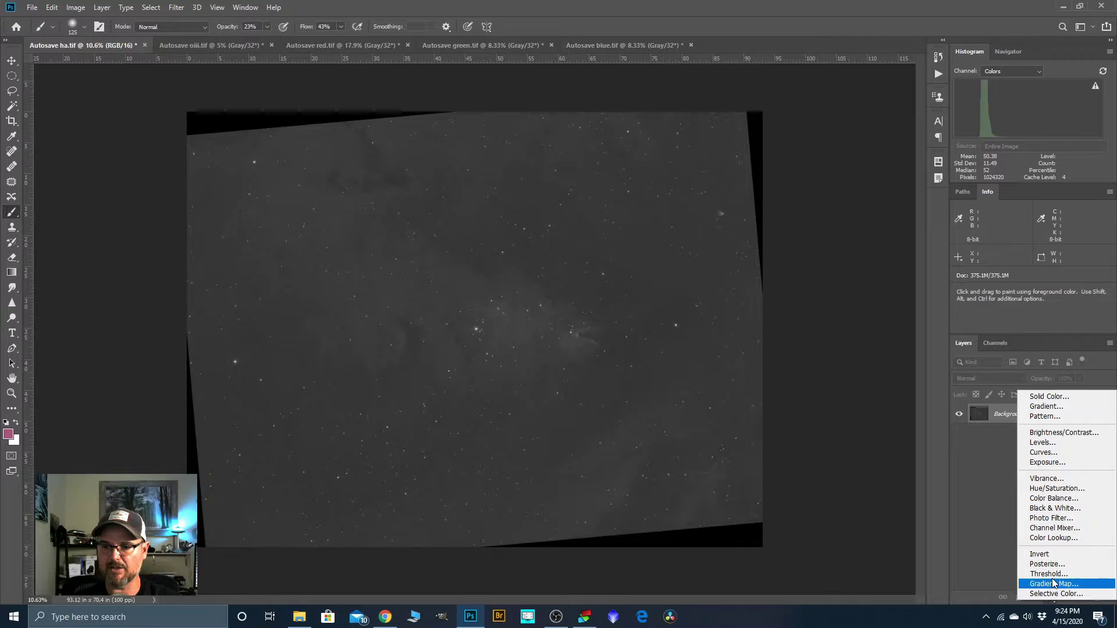
left_click(931, 483)
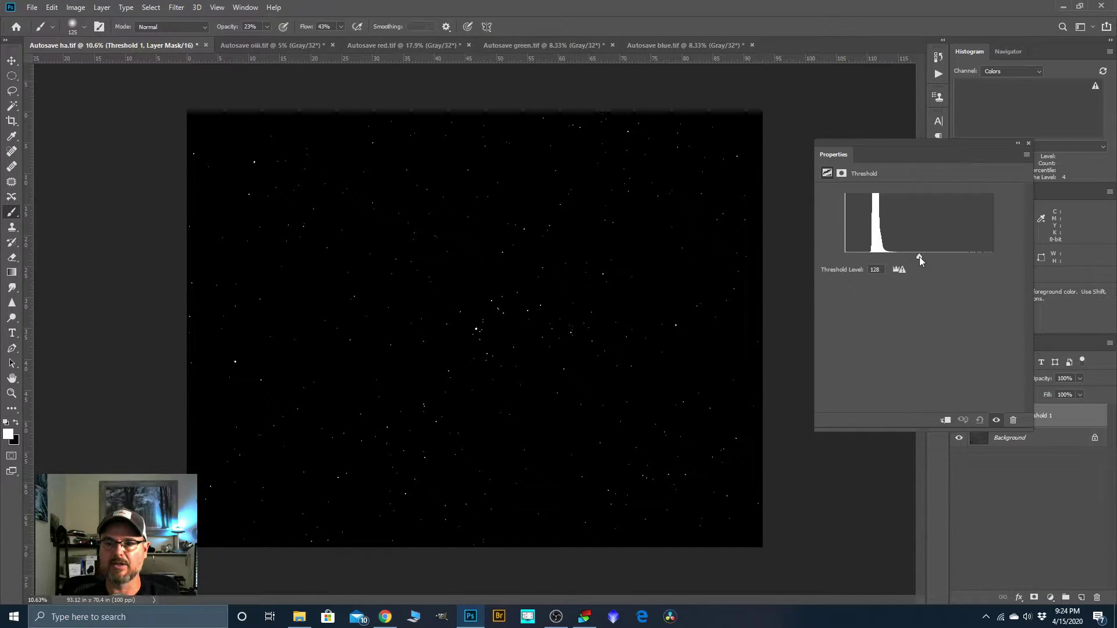
left_click_drag(903, 256, 874, 258)
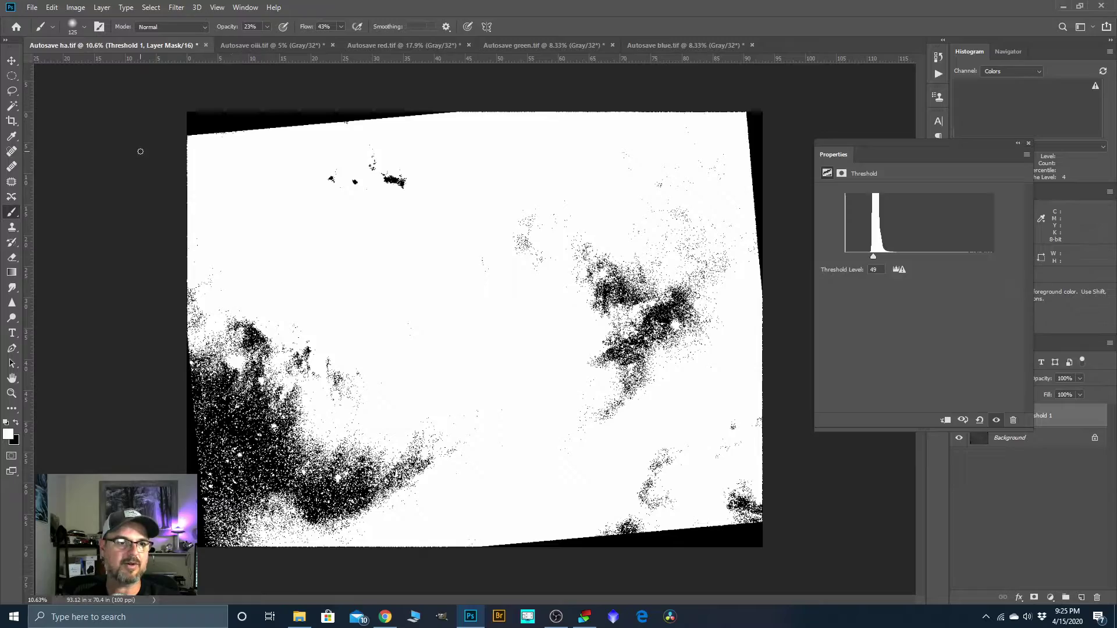
Place a Color Sampler point on a dark background patch between stars in the large black area of the thresholded image
right_click(15, 141)
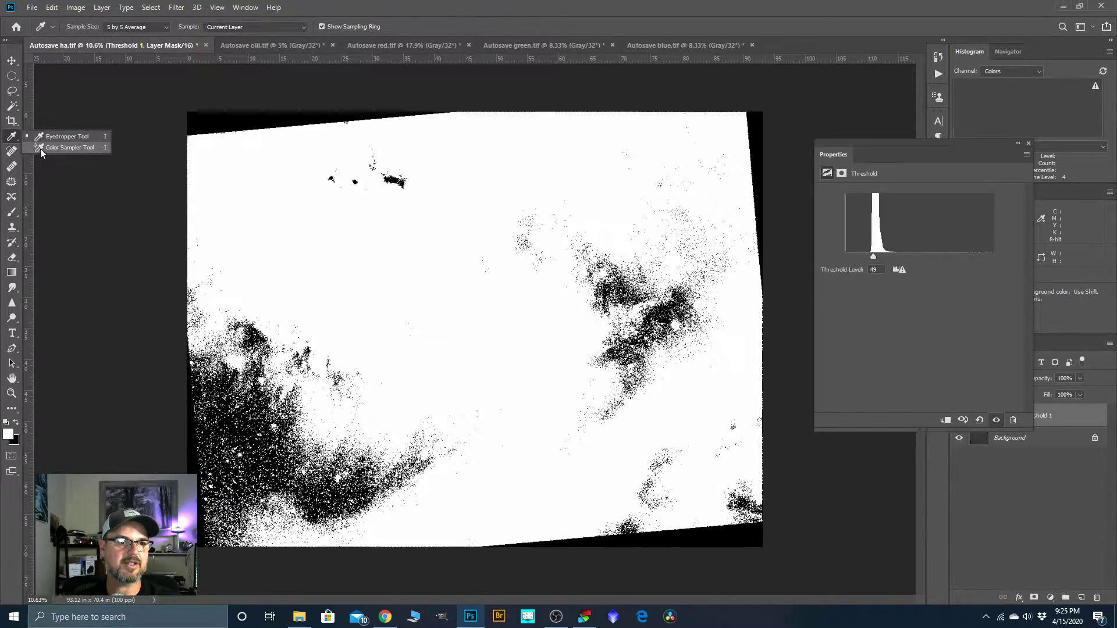
left_click(42, 150)
scroll(231, 481, "up", 6)
scroll(285, 446, "down", 2)
scroll(256, 430, "up", 3)
scroll(272, 456, "up", 2)
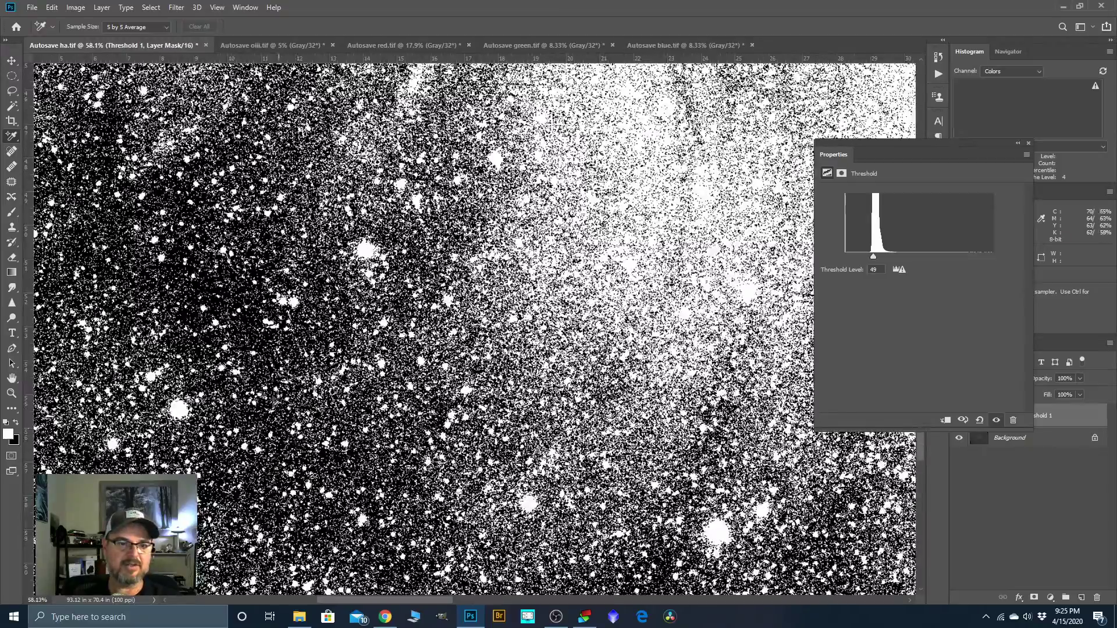
scroll(262, 335, "up", 2)
scroll(261, 335, "up", 2)
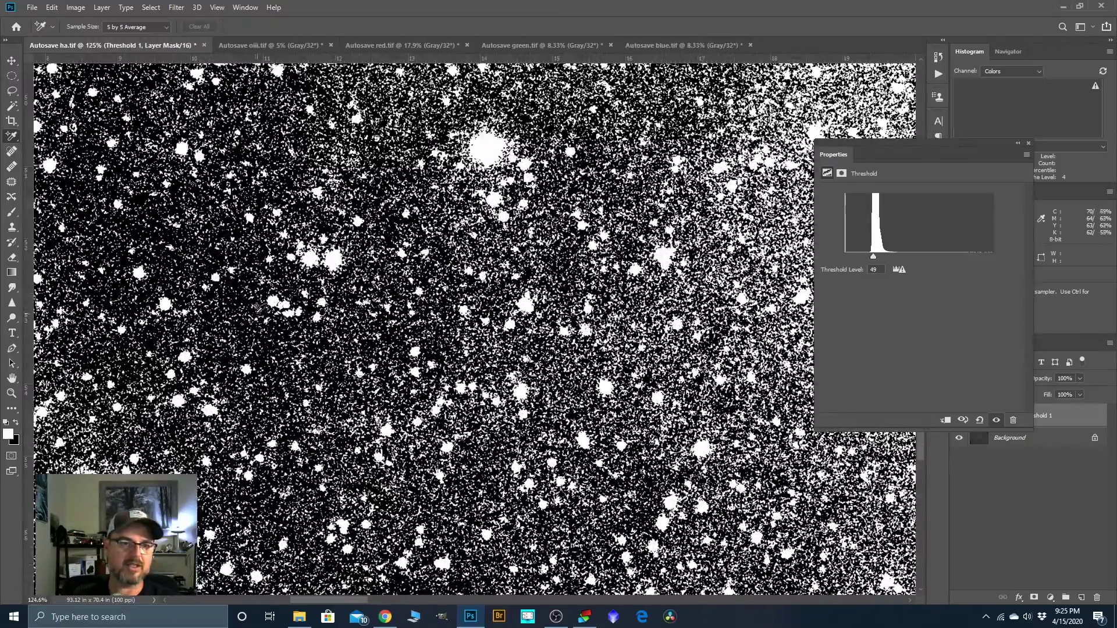
scroll(236, 281, "up", 2)
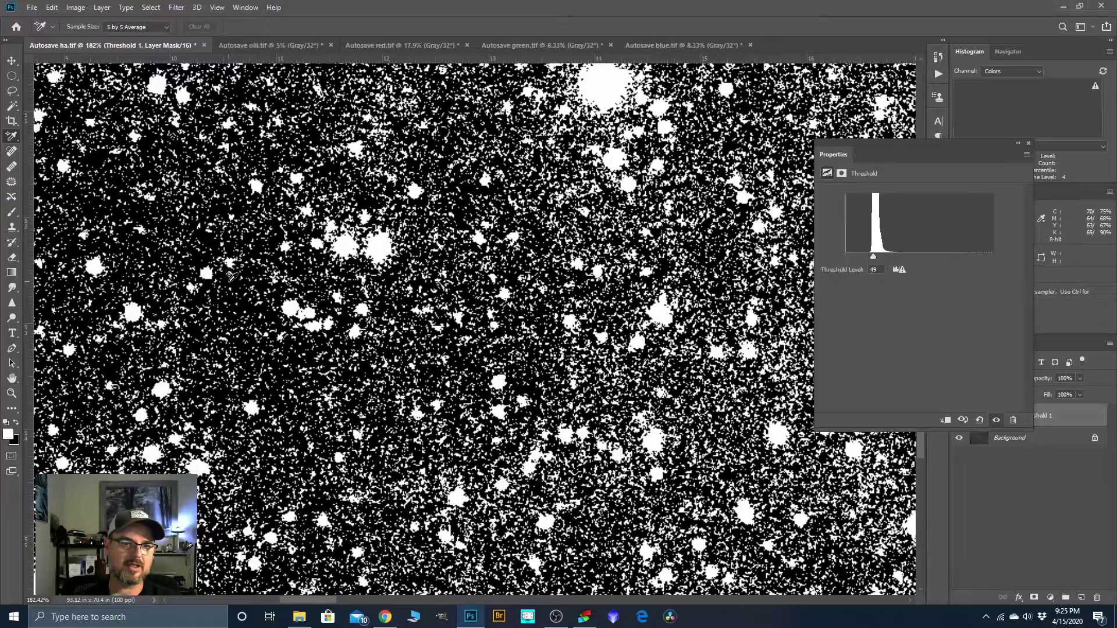
left_click(229, 281)
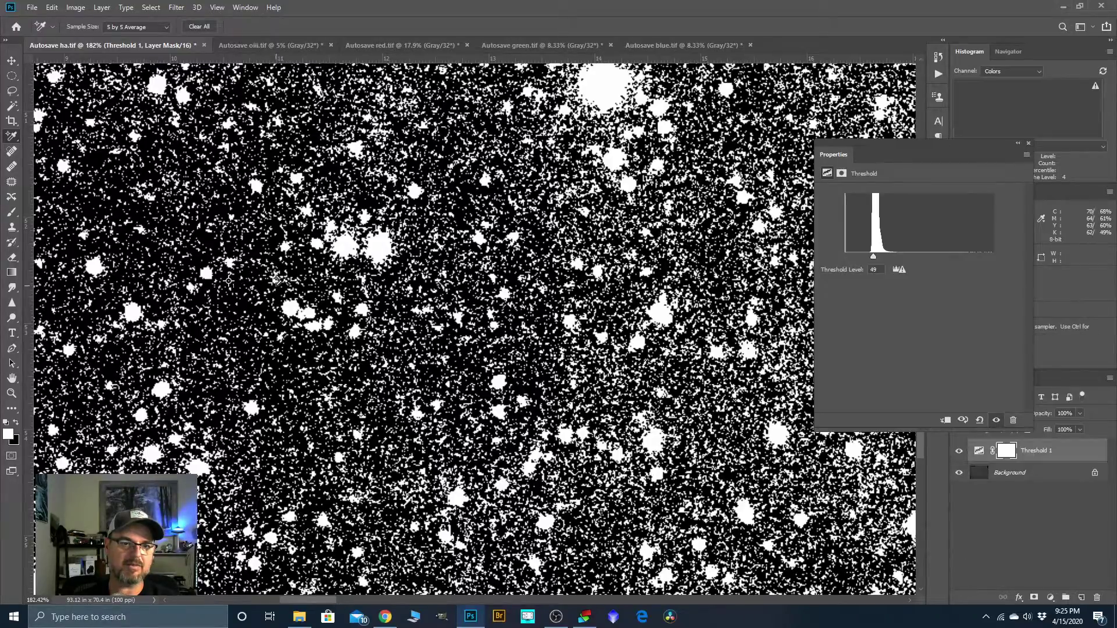
Close the Threshold properties and delete the Threshold 1 layer, keeping the colour sampler point
scroll(334, 351, "down", 6)
scroll(303, 329, "down", 3)
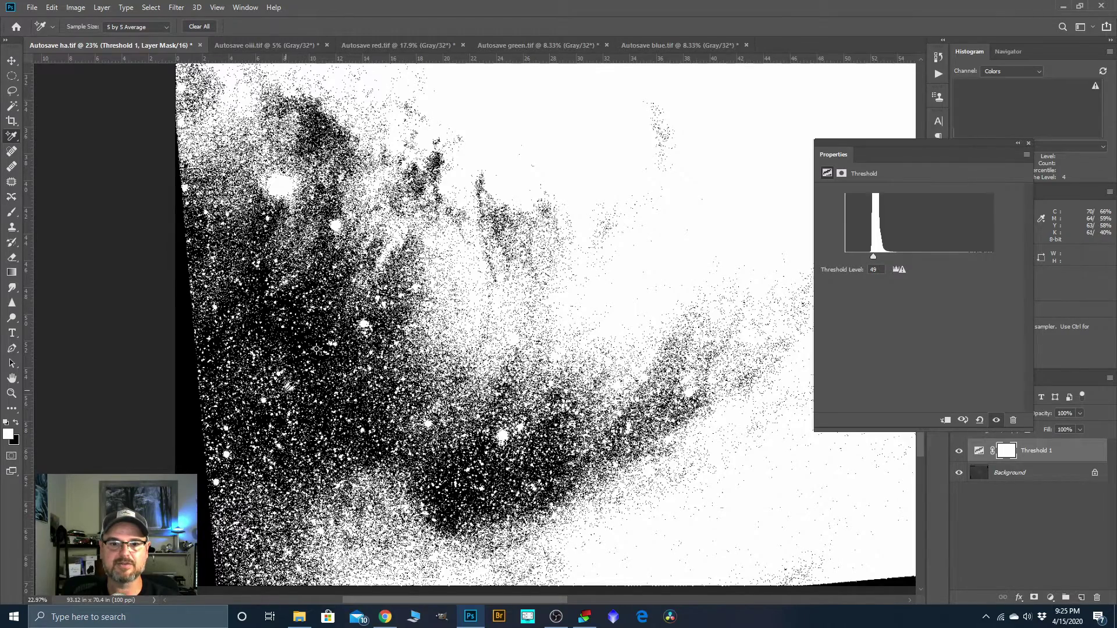
scroll(285, 387, "down", 2)
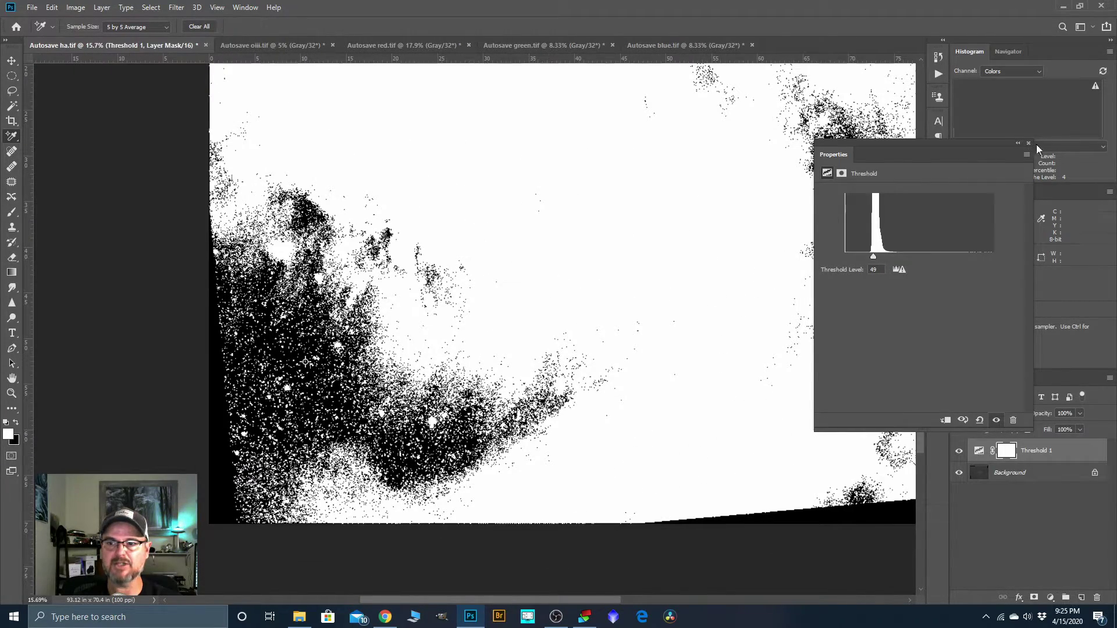
left_click(1028, 143)
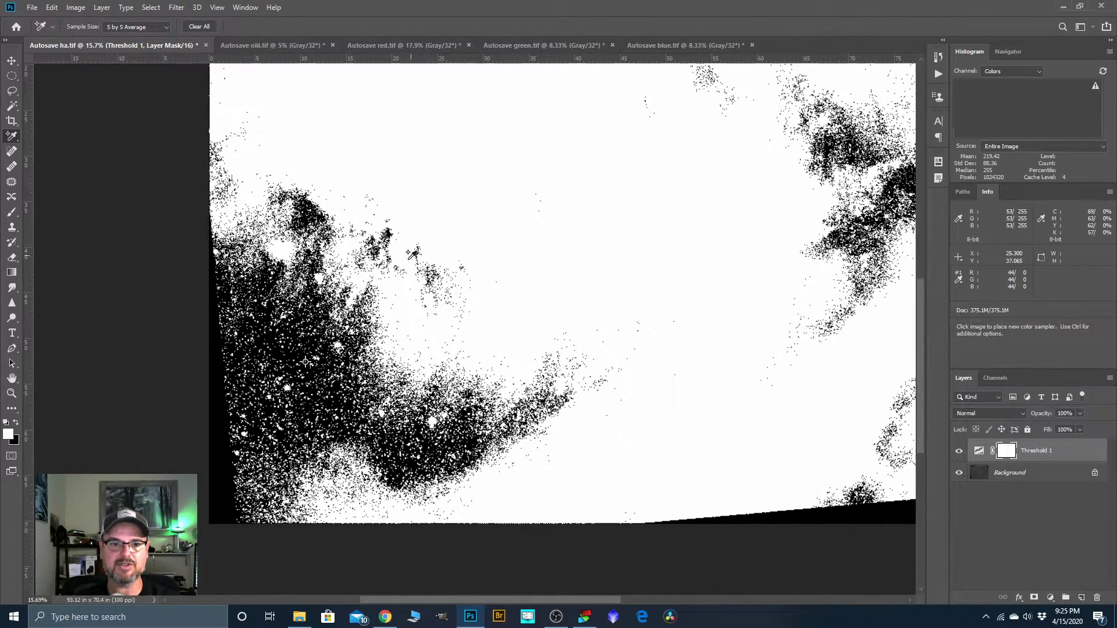
scroll(306, 364, "down", 1)
scroll(312, 377, "down", 1)
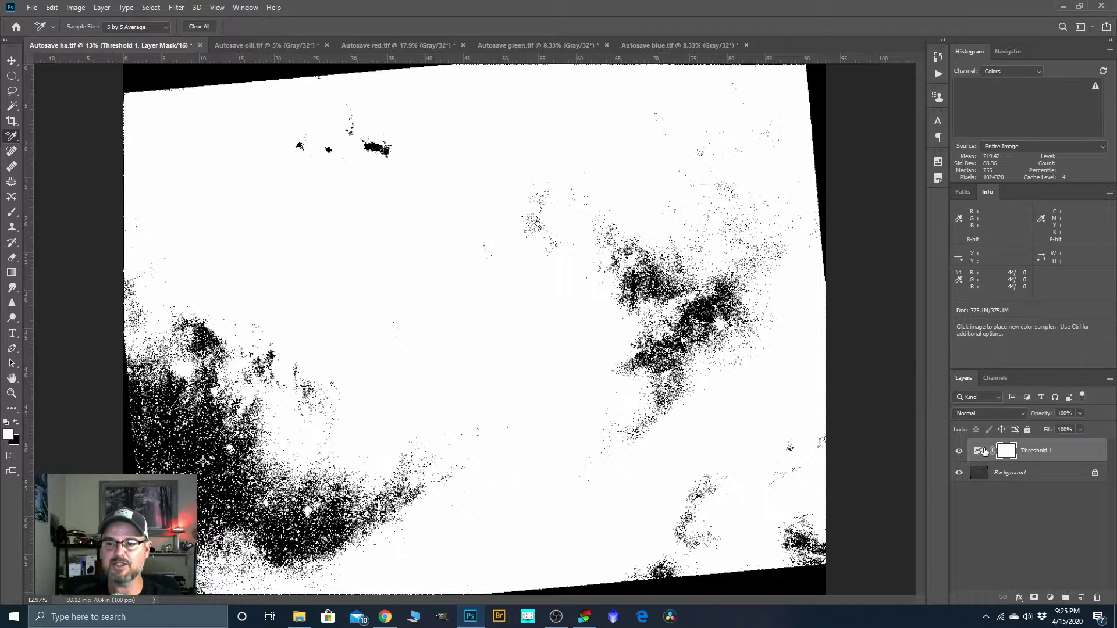
right_click(1025, 458)
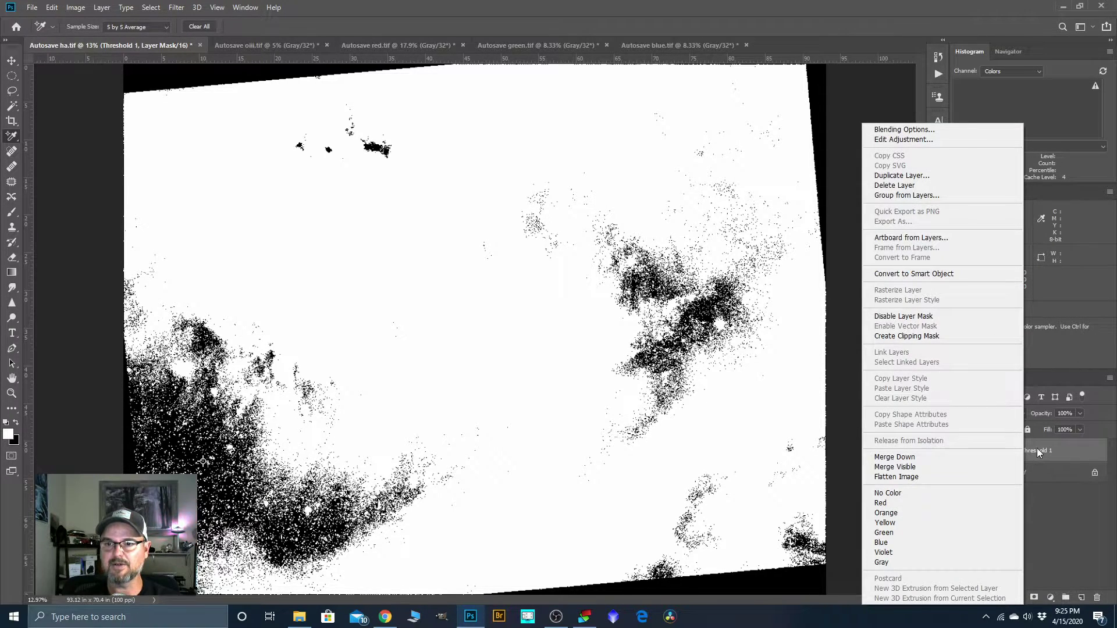
left_click(909, 185)
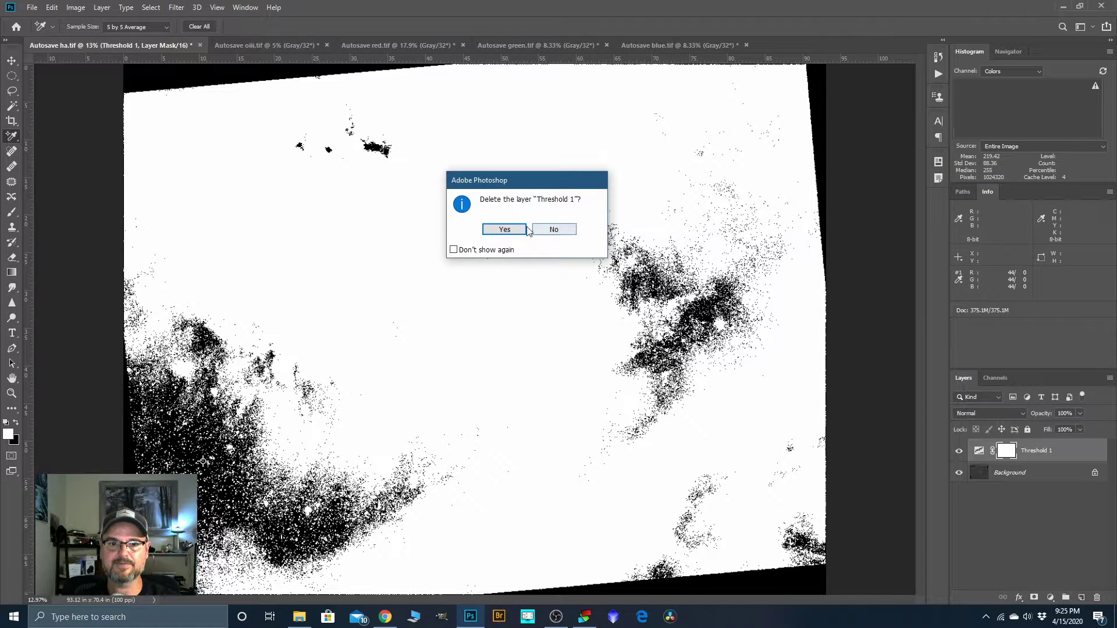
left_click(515, 229)
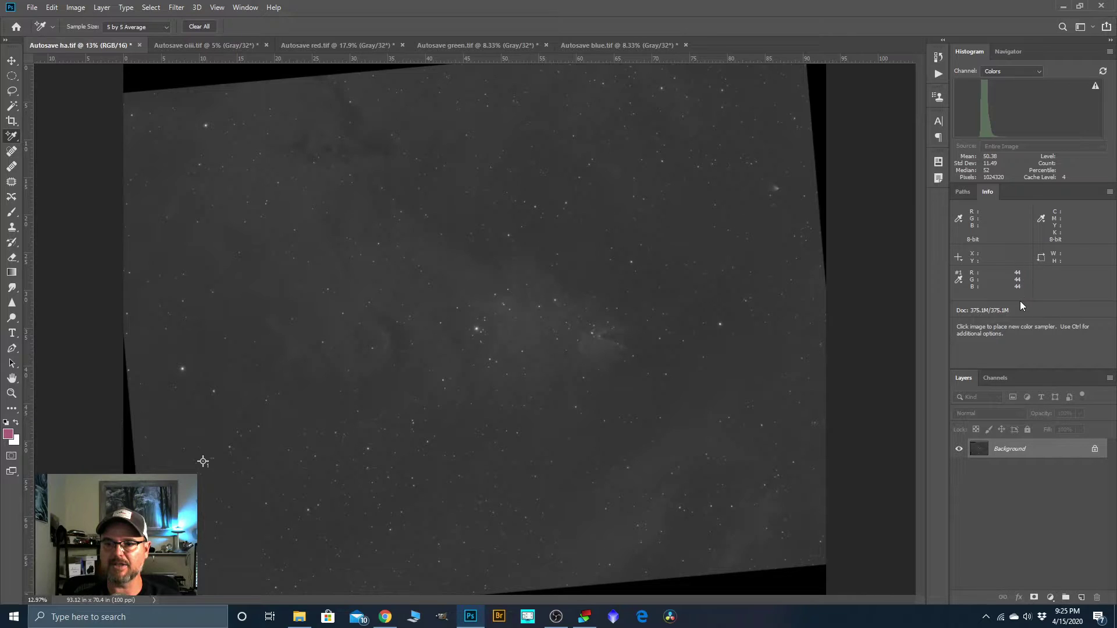
Apply a Levels adjustment to Autosave ha.tif with the RGB black input point at 5
left_click(76, 8)
mouse_move(84, 39)
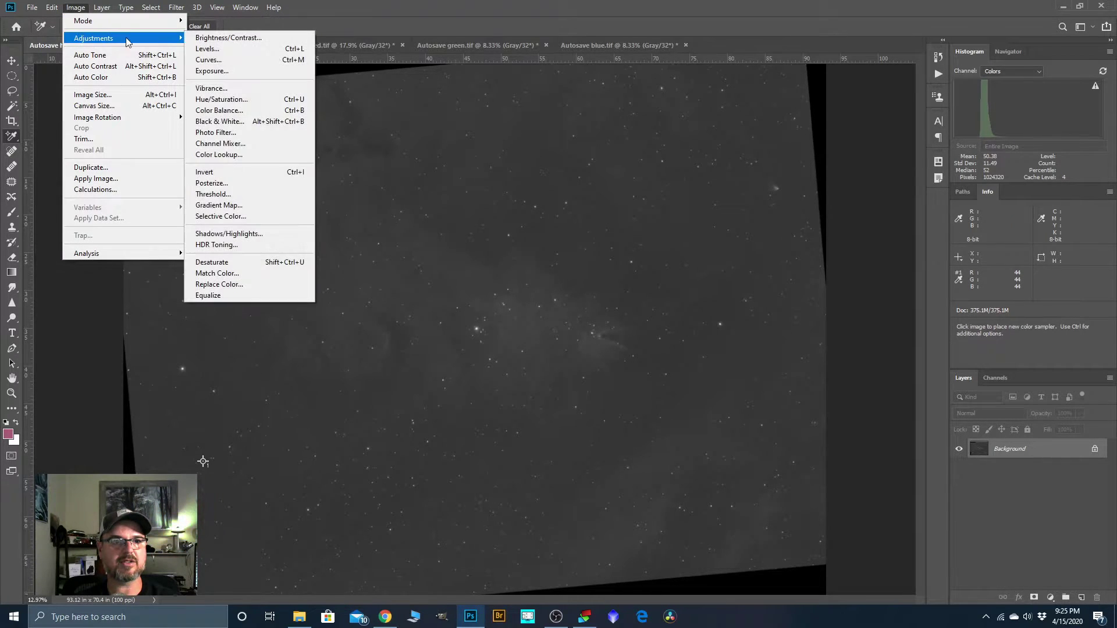
left_click(201, 51)
left_click_drag(742, 416, 743, 417)
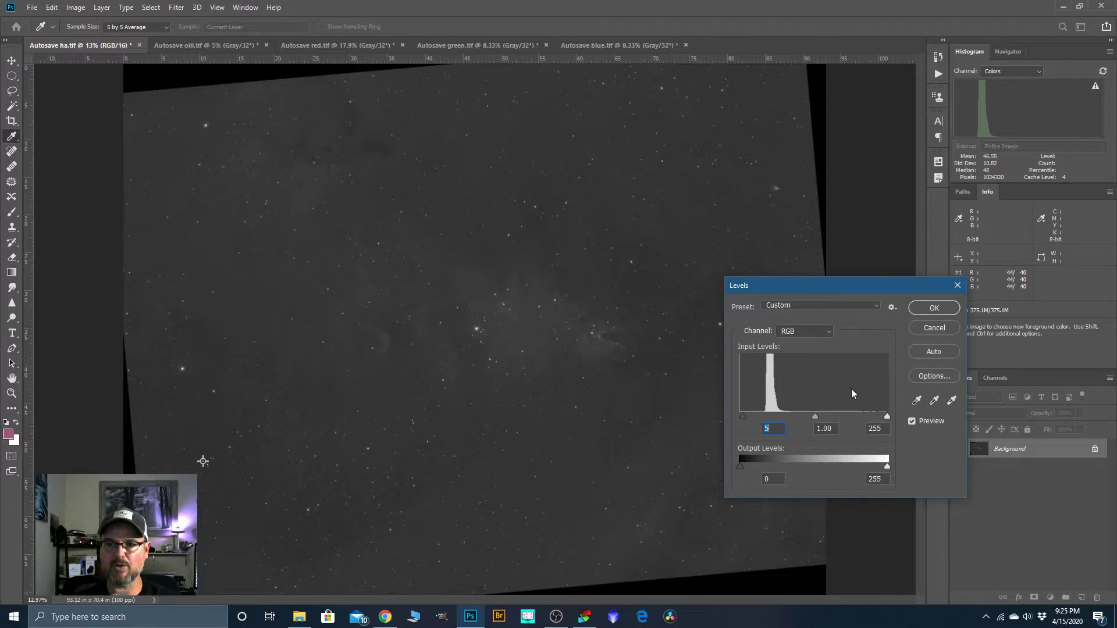
left_click(934, 309)
Duplicate the Background layer and rename the copy as curves
left_click_drag(1012, 452, 1080, 597)
double_click(1015, 450)
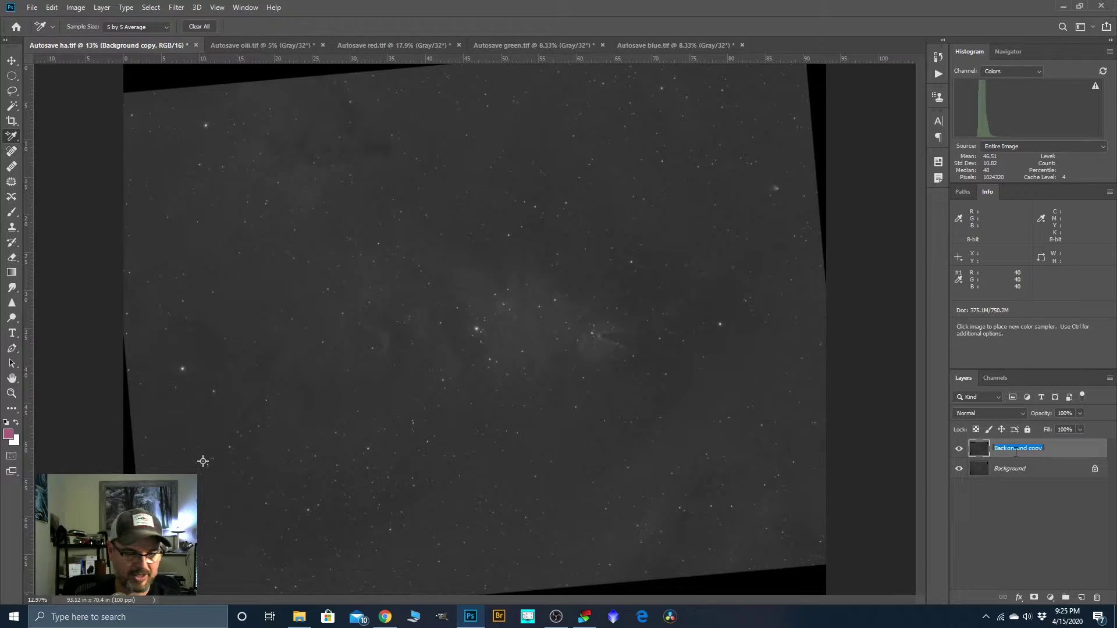
type("cu")
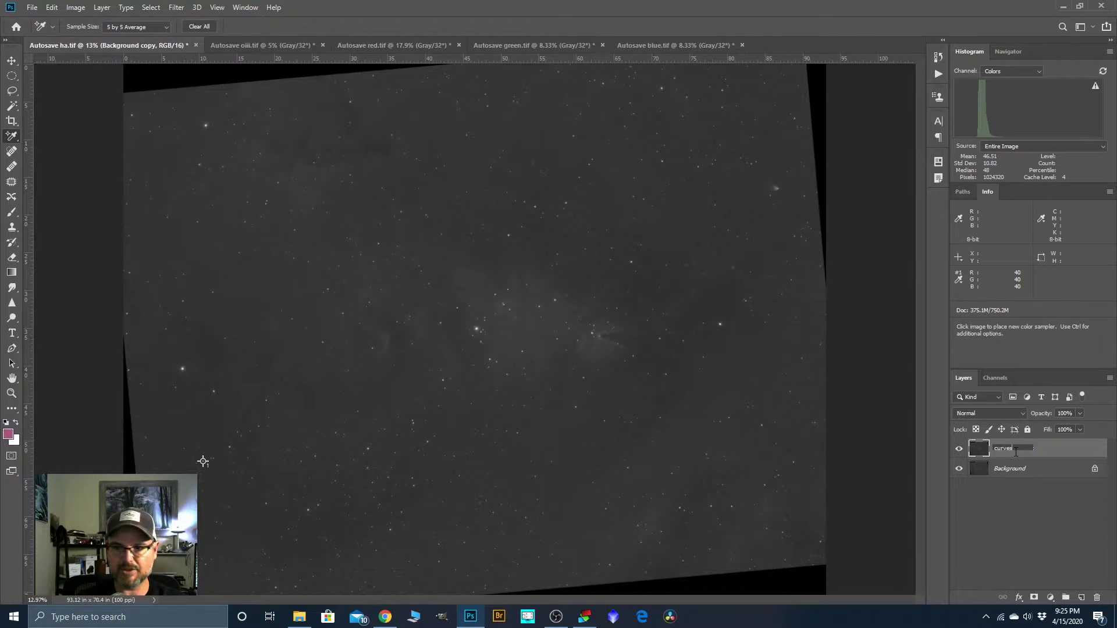
type("rves")
key("Return")
Apply Curves to the curves layer, raising the lower midtones and holding the shadows with a point at input 34, output 32
left_click(76, 7)
mouse_move(91, 41)
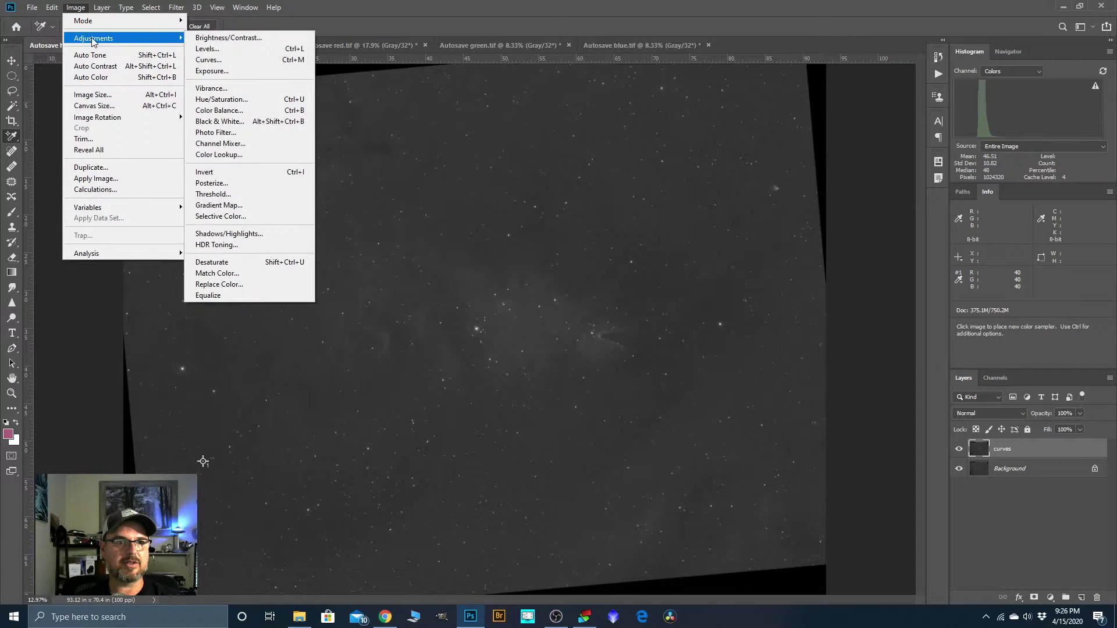
left_click(216, 60)
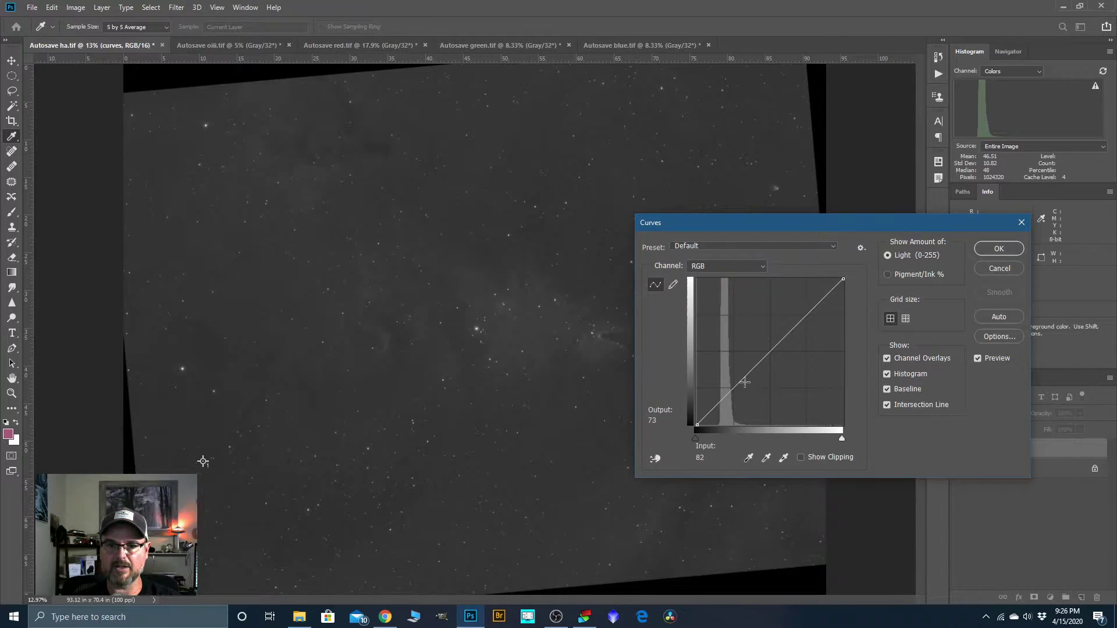
left_click_drag(743, 379, 716, 406)
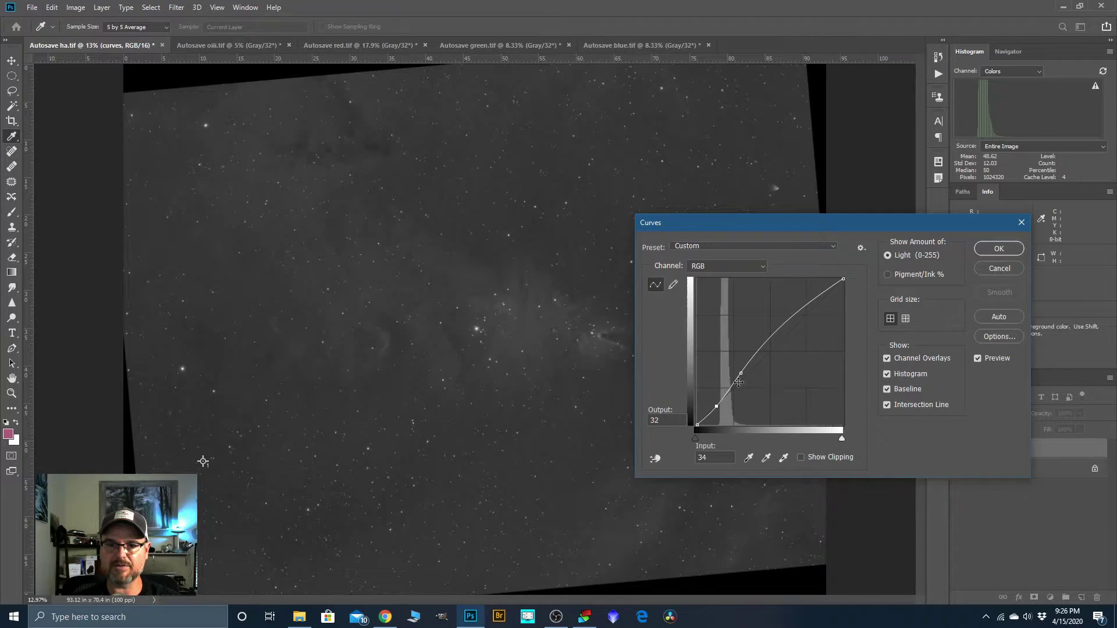
left_click(995, 249)
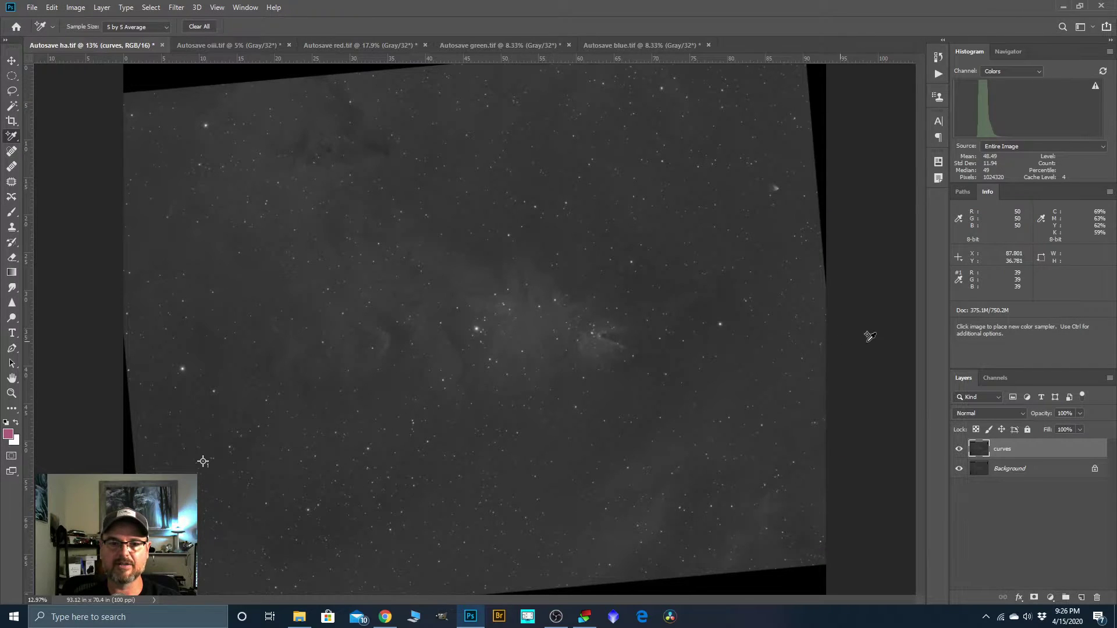
Apply a second Curves stretch to the curves layer, raising the lower midtones and anchoring the shadows at input 37, output 37
left_click(79, 10)
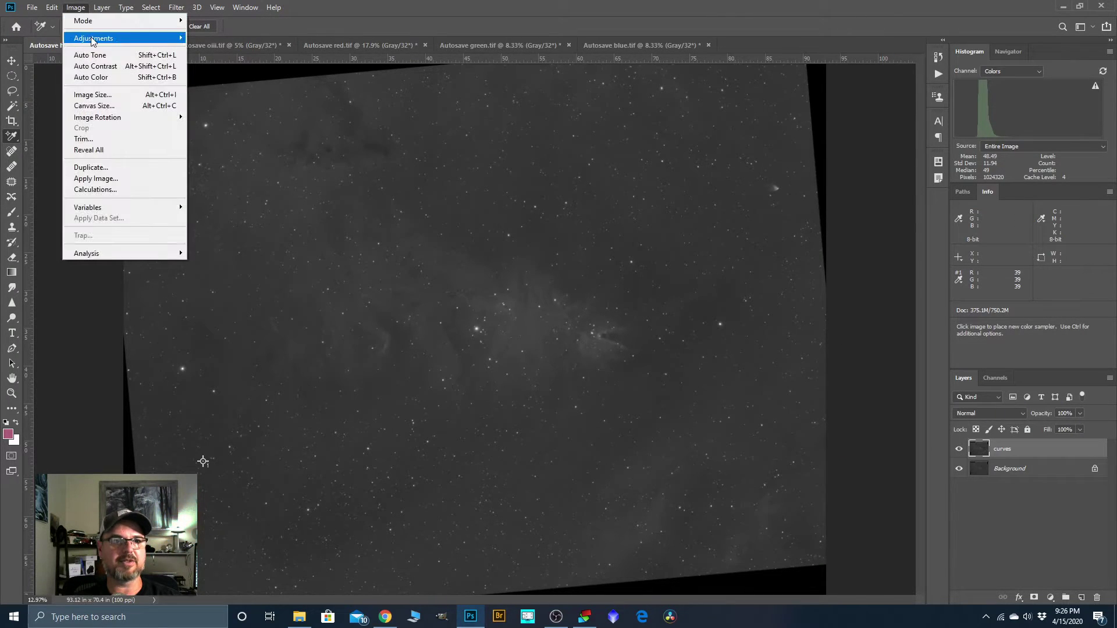
mouse_move(93, 40)
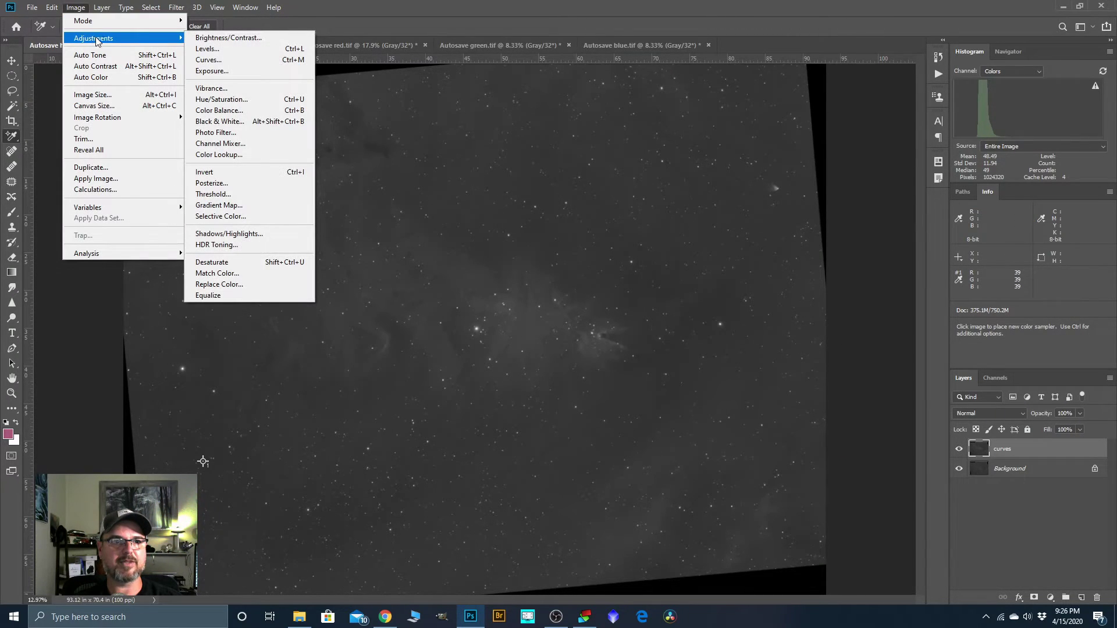
left_click(208, 60)
left_click_drag(741, 379, 718, 403)
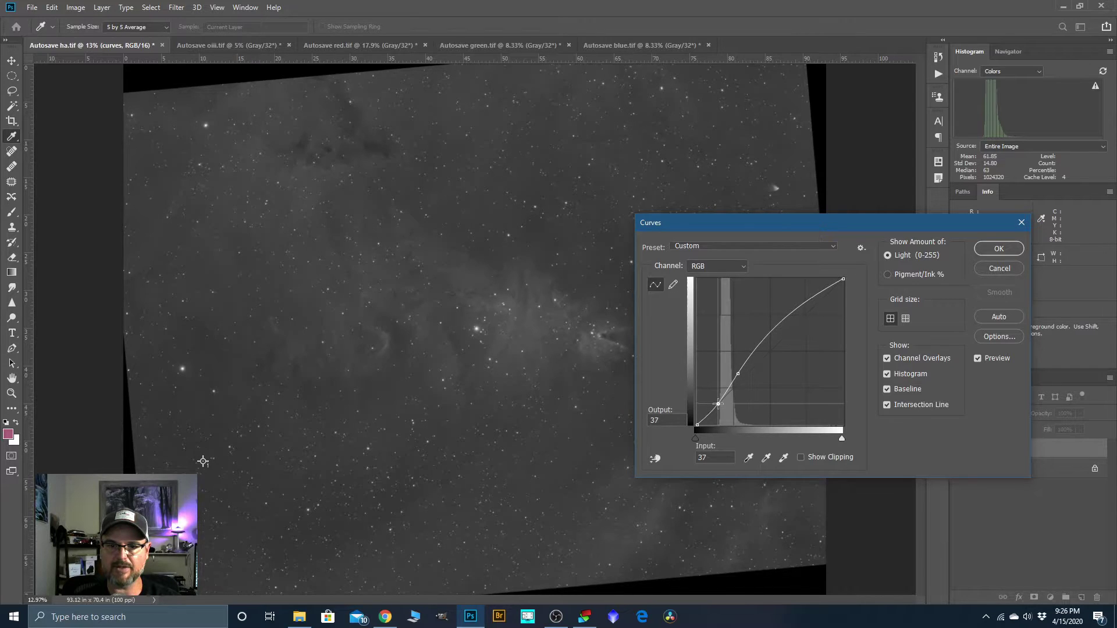
left_click(998, 248)
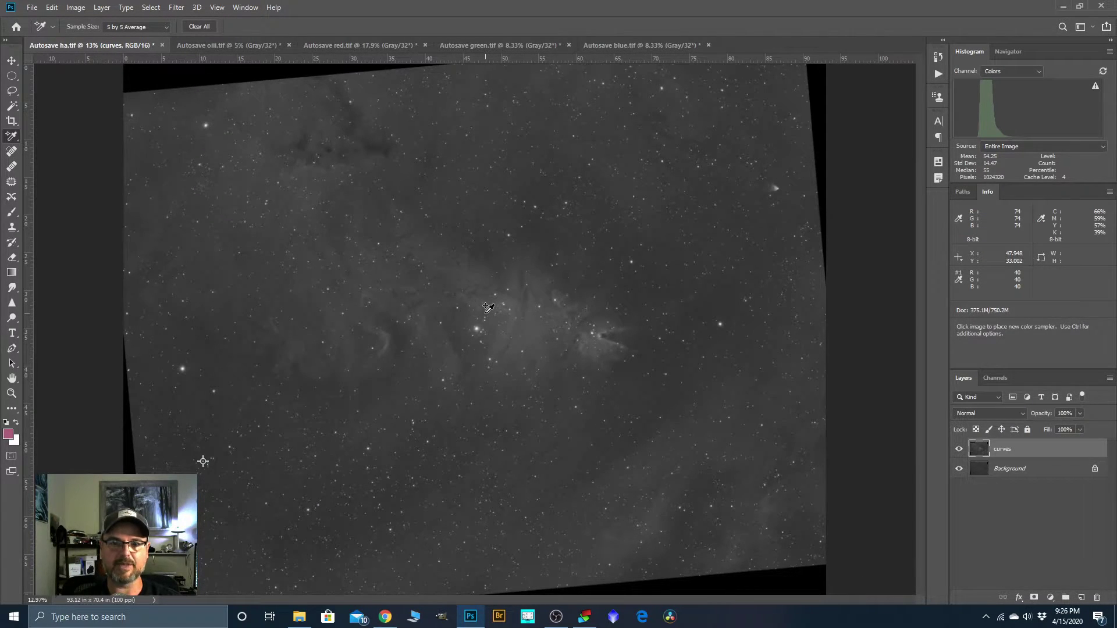
scroll(449, 245, "down", 1)
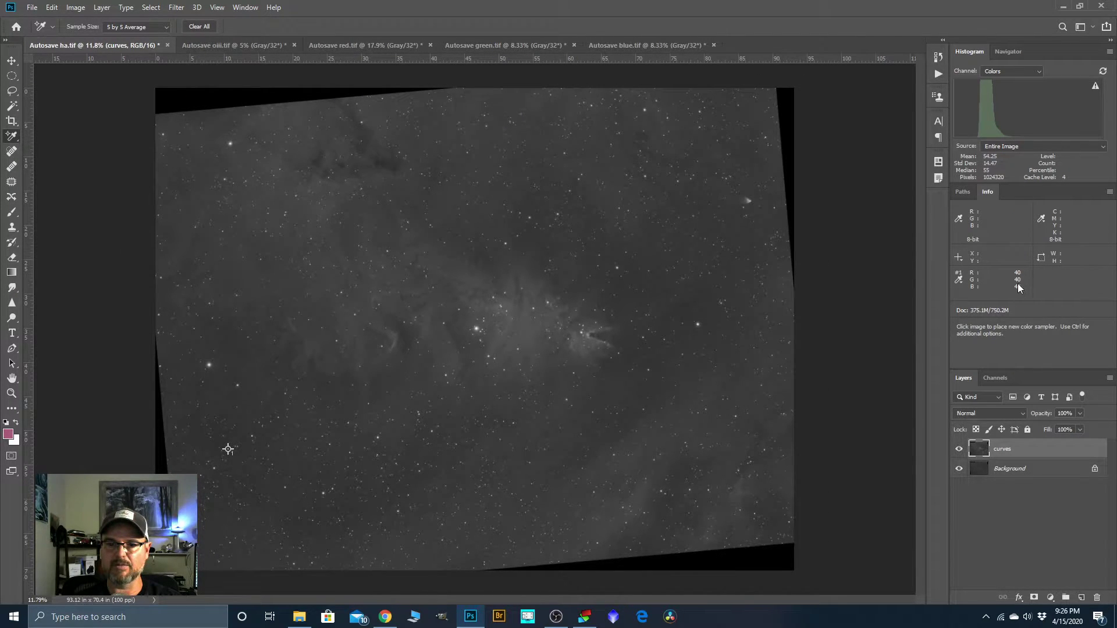
Duplicate the curves layer and rename the copy as bg noise
scroll(418, 344, "up", 3)
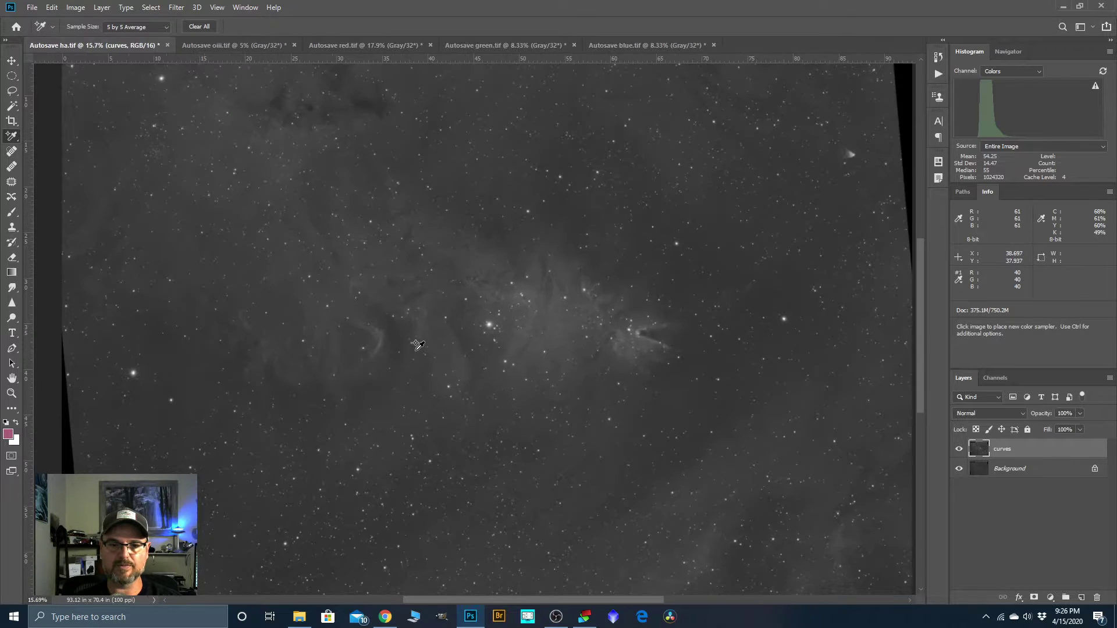
scroll(703, 390, "up", 10)
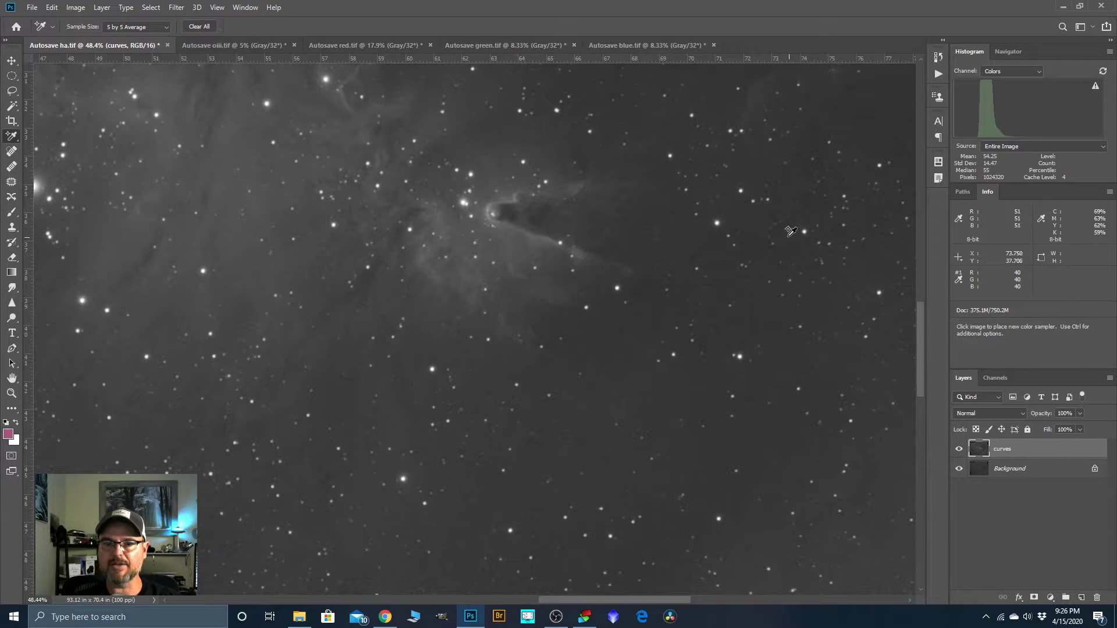
scroll(603, 291, "down", 2)
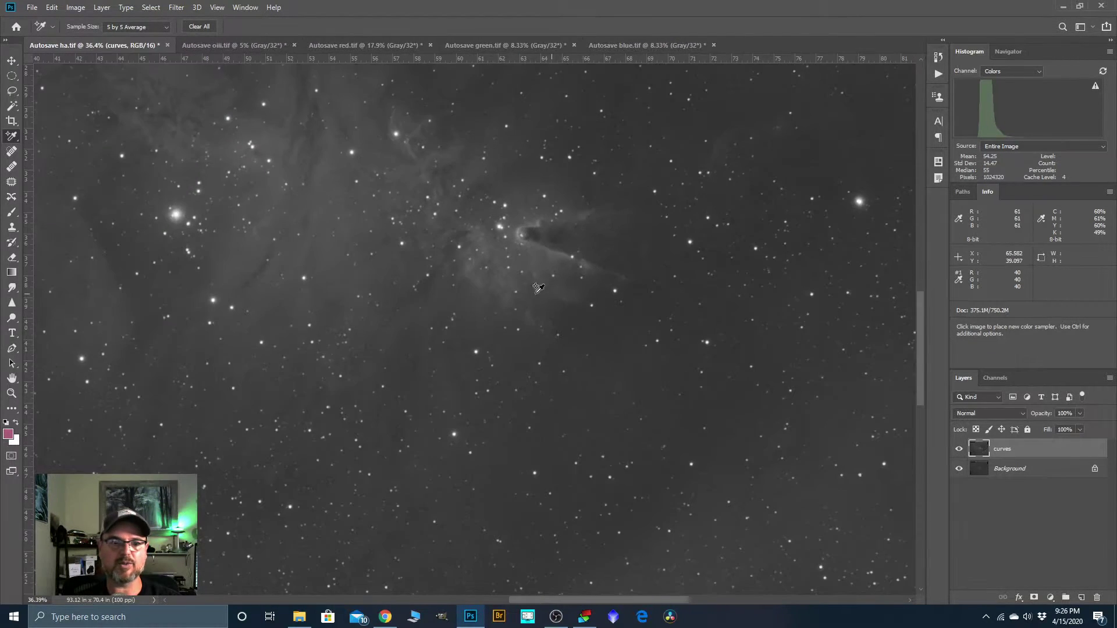
scroll(554, 289, "down", 3)
left_click_drag(1009, 451, 1080, 598)
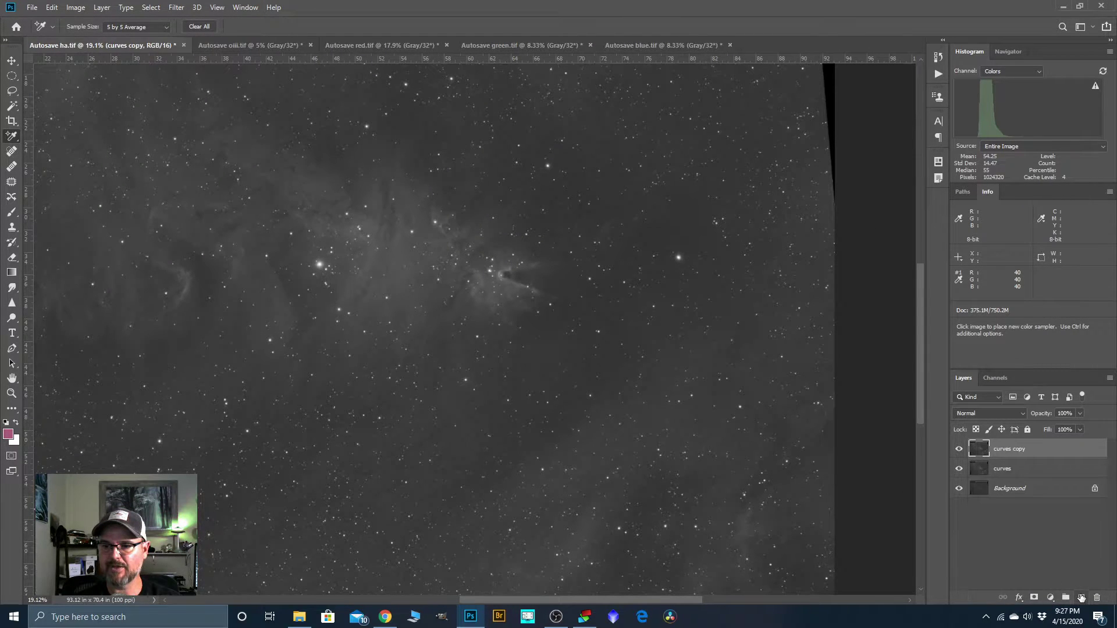
double_click(1014, 448)
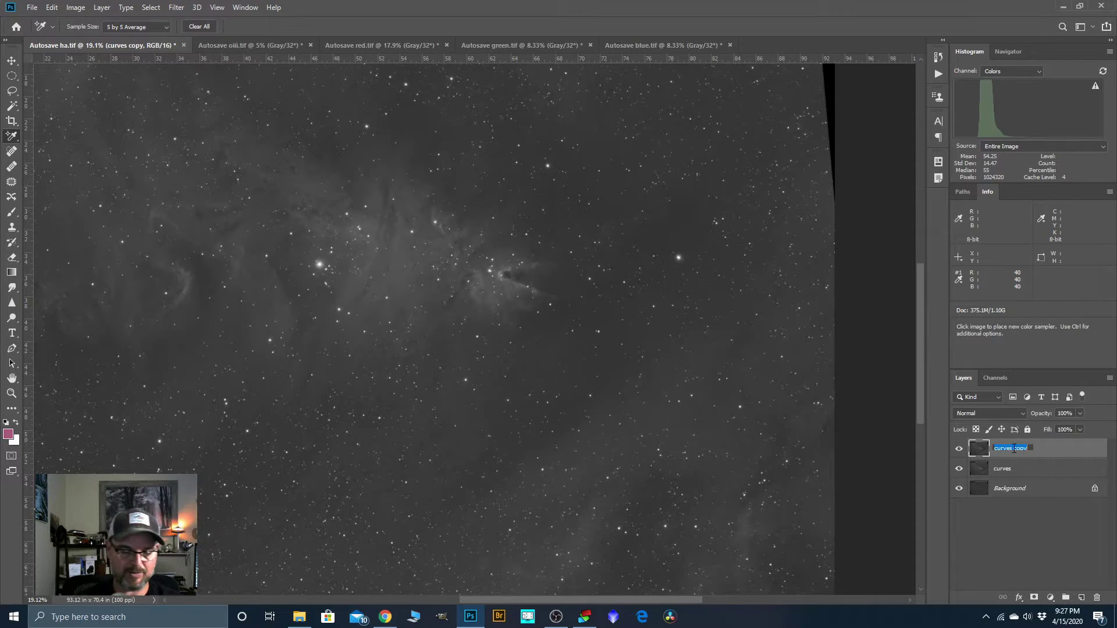
type("bg noise")
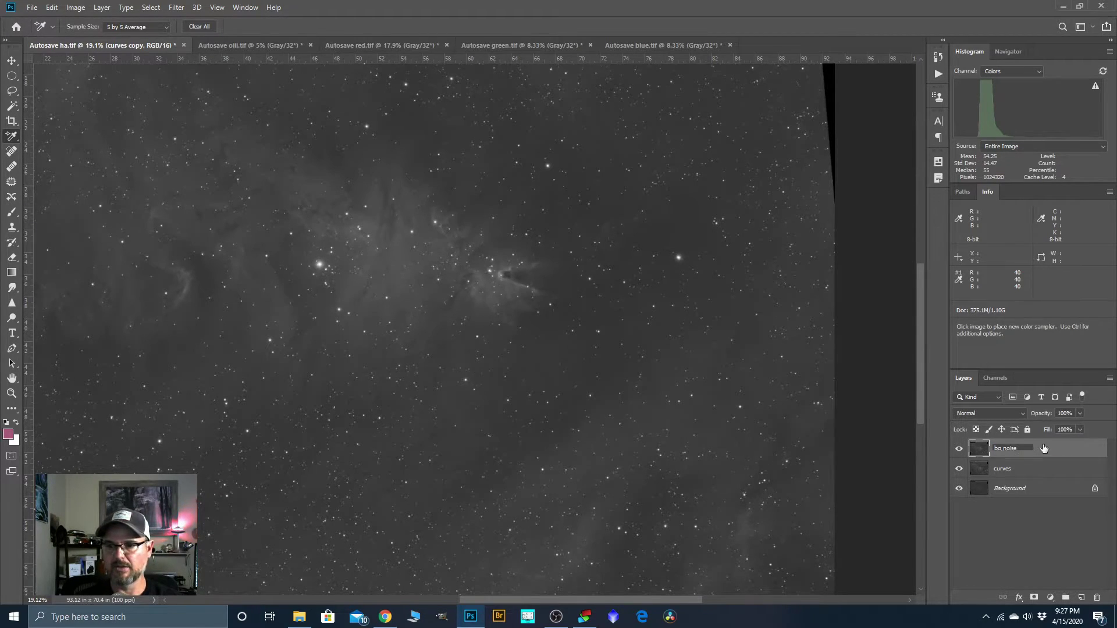
key("Return")
Duplicate the bg noise layer and start applying a filter to the copy
left_click_drag(1020, 454, 1080, 597)
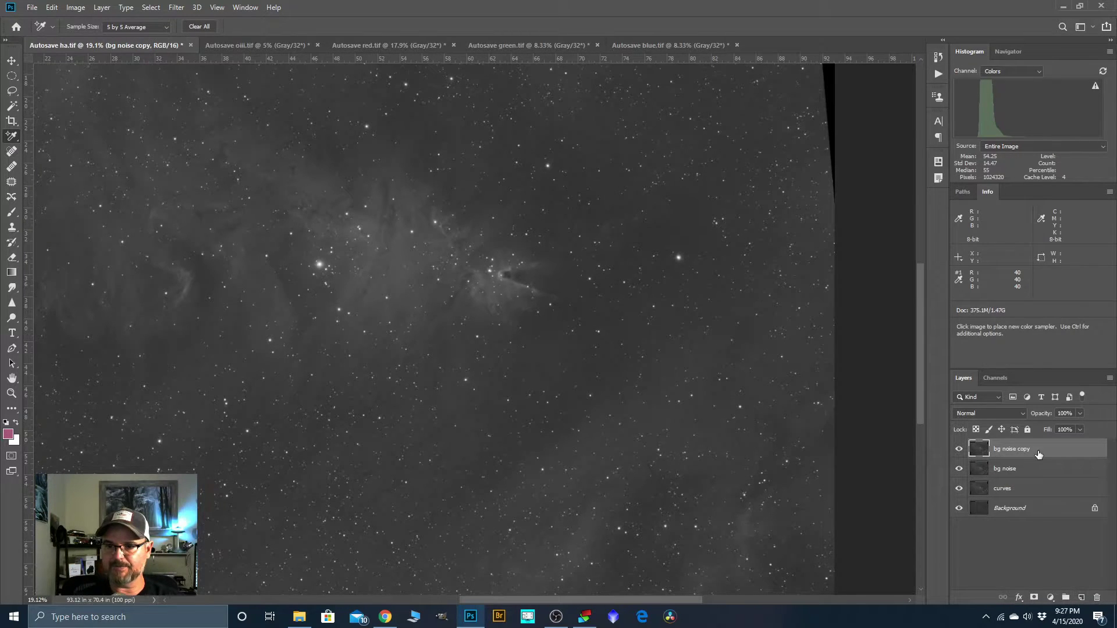
scroll(618, 337, "down", 2)
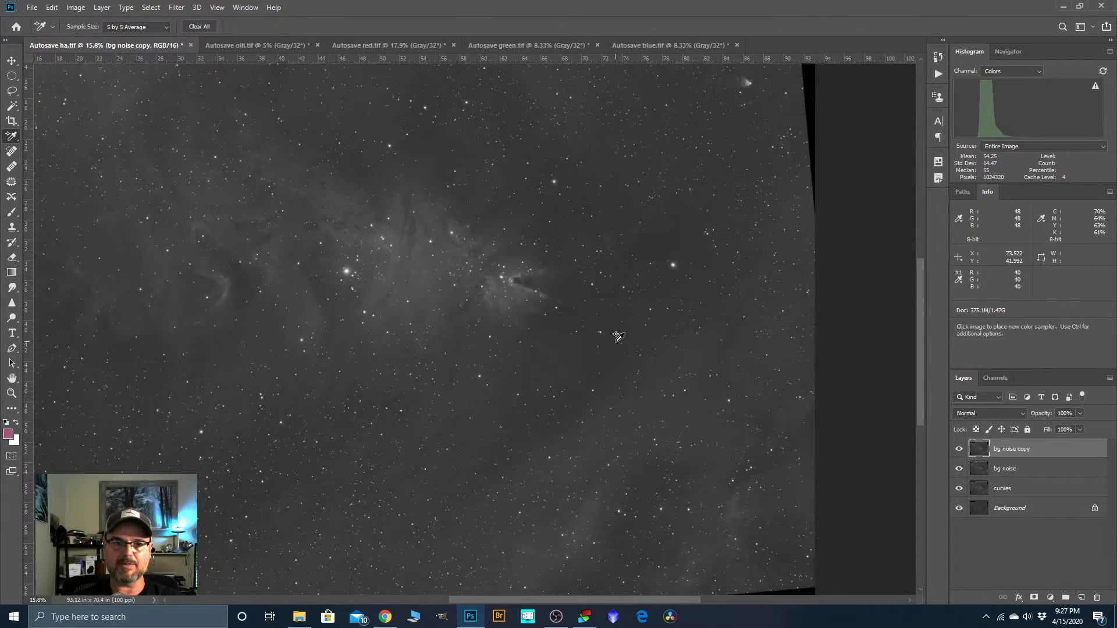
left_click(176, 7)
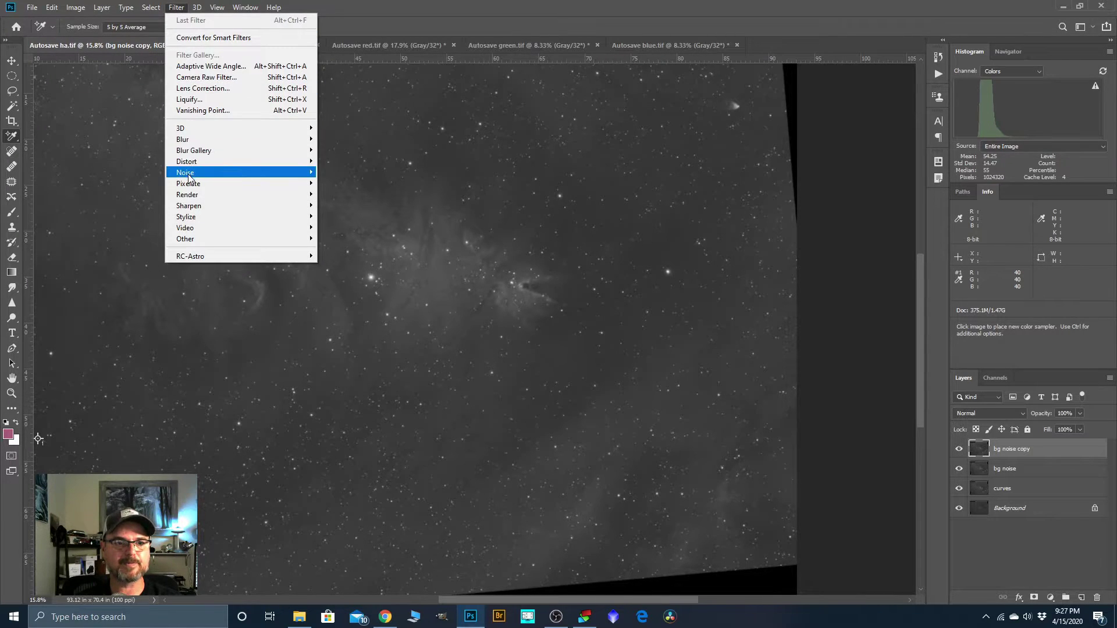
Apply Reduce Noise to the bg noise copy layer with strength 8, preserve details 26%, reduce color noise 52% and sharpen details 20%
mouse_move(191, 175)
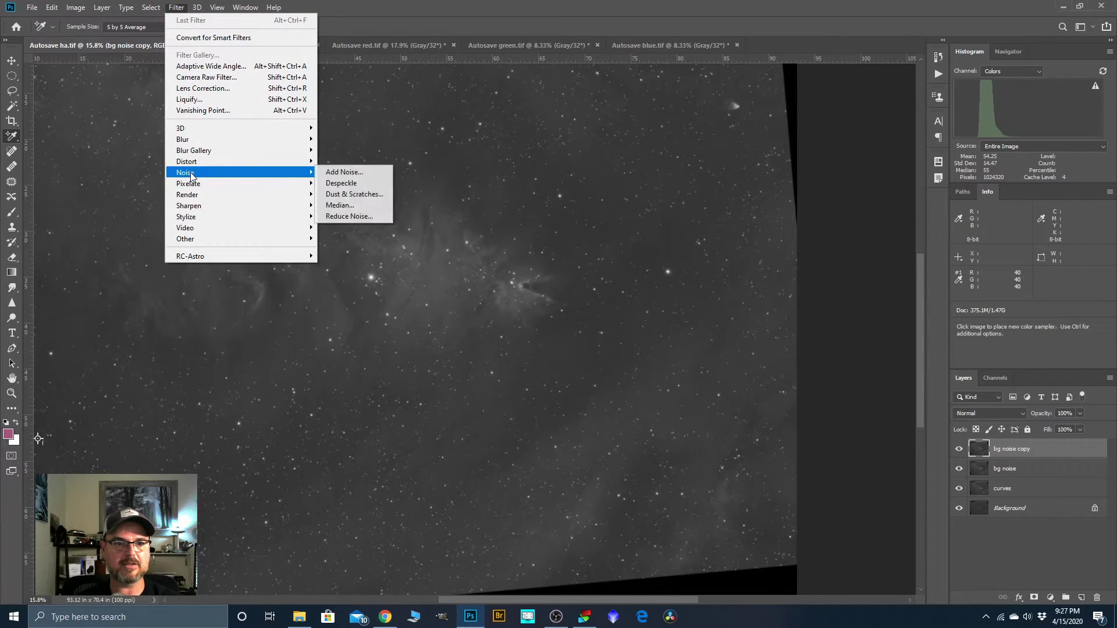
left_click(341, 218)
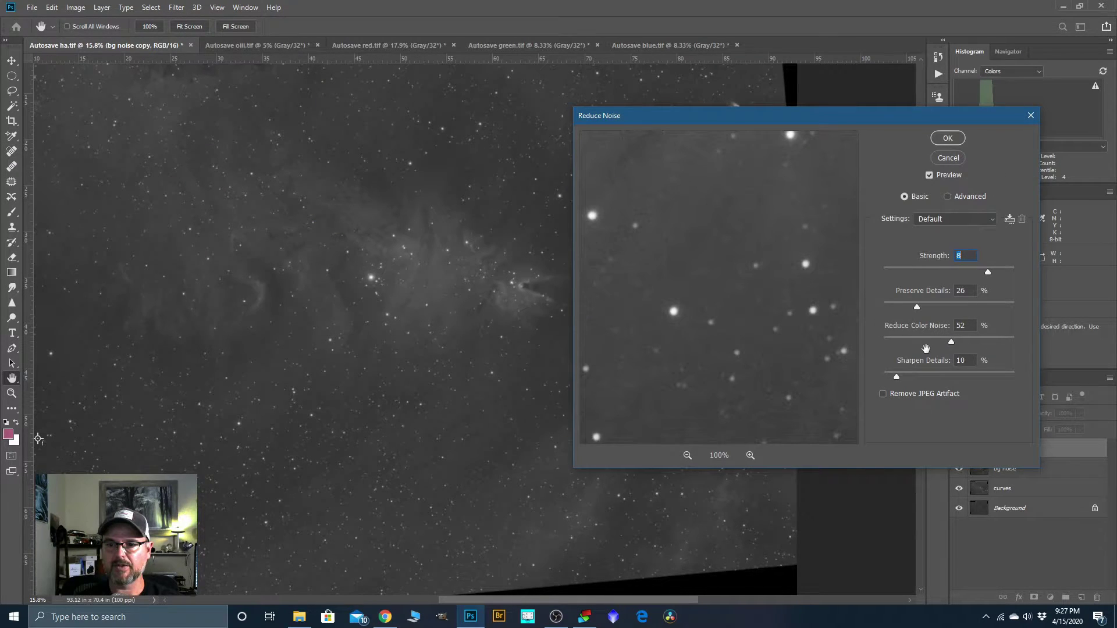
left_click_drag(900, 376, 909, 377)
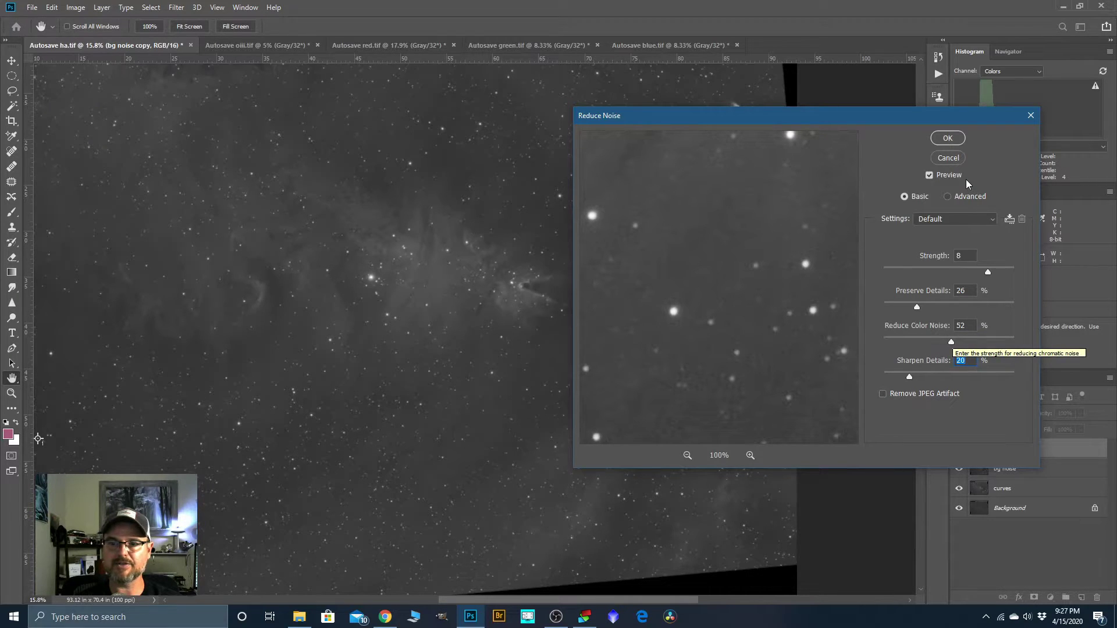
left_click(948, 138)
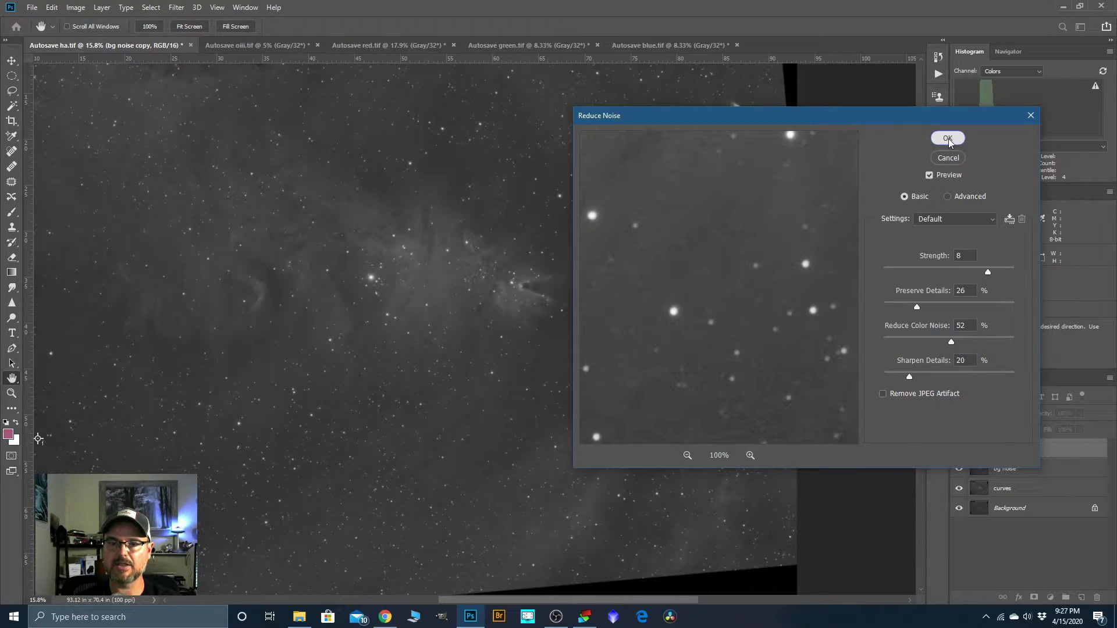
Compare the image with the bg noise copy layer hidden and shown, examining the background and nebula up close
scroll(575, 348, "up", 2)
scroll(576, 343, "up", 7)
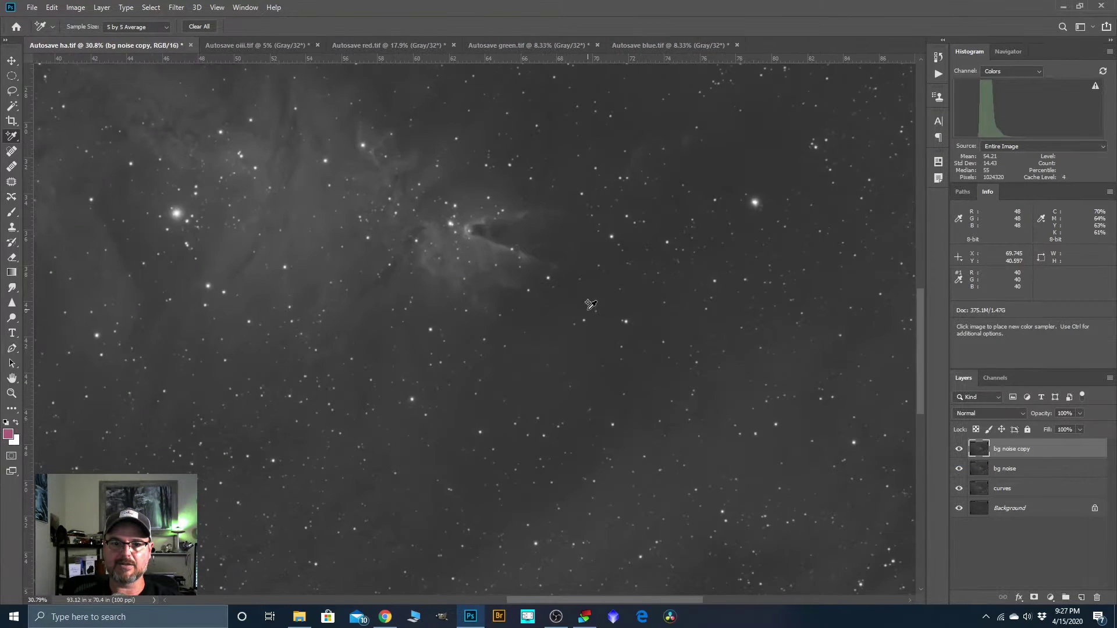
left_click(959, 449)
left_click(960, 451)
left_click(960, 452)
left_click(960, 452)
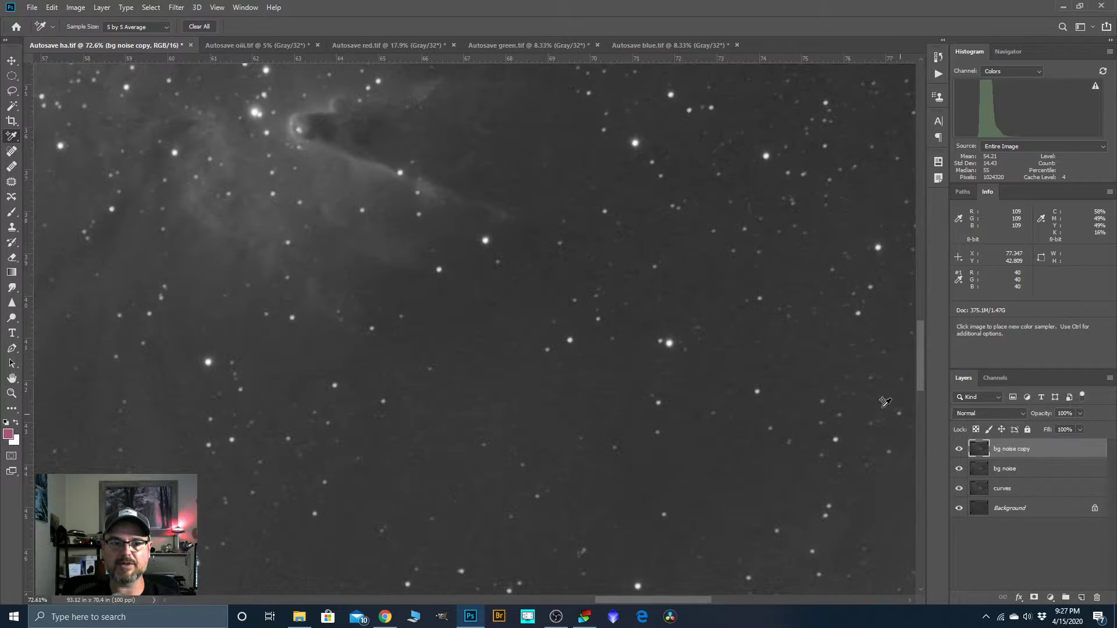
scroll(492, 318, "down", 7)
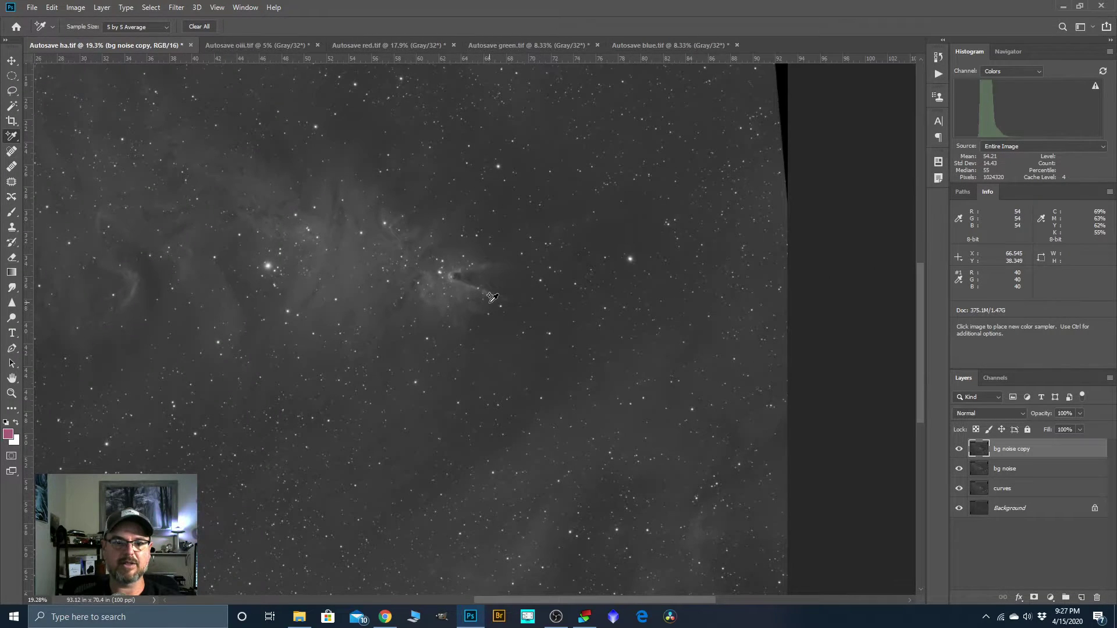
scroll(460, 271, "up", 2)
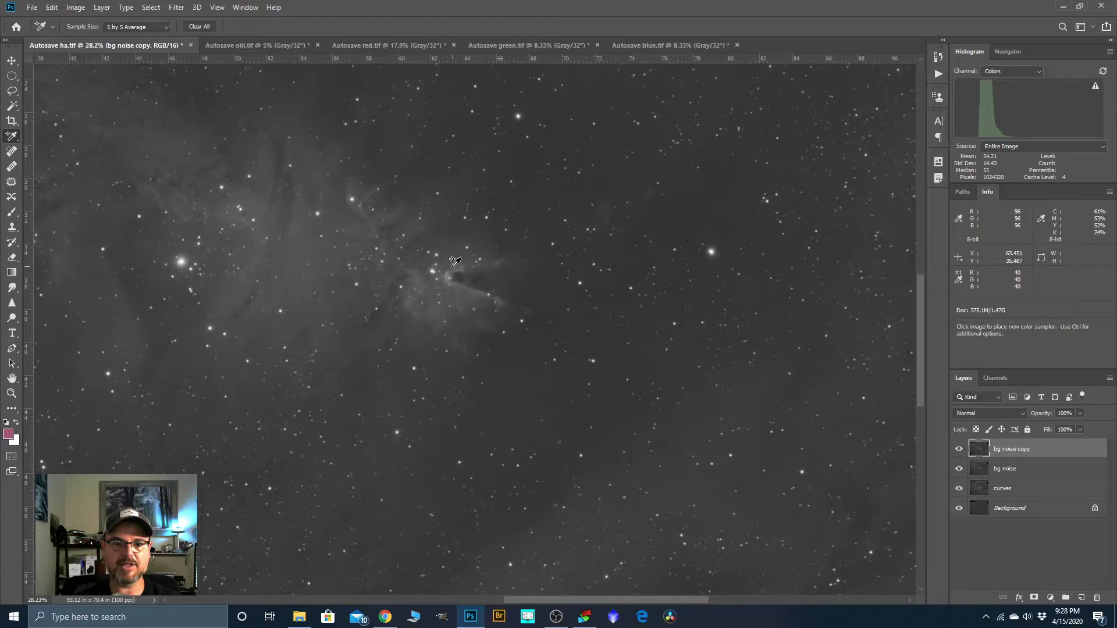
scroll(529, 252, "down", 6)
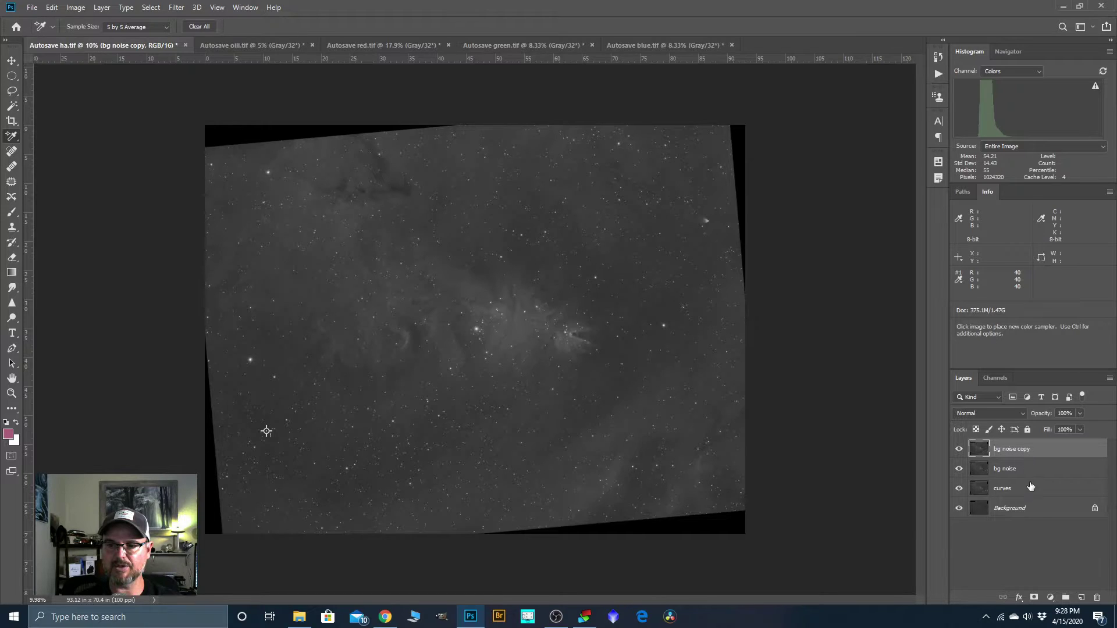
Add a layer mask to bg noise copy, paste the full bg noise layer image into it and invert the mask
left_click(1033, 598)
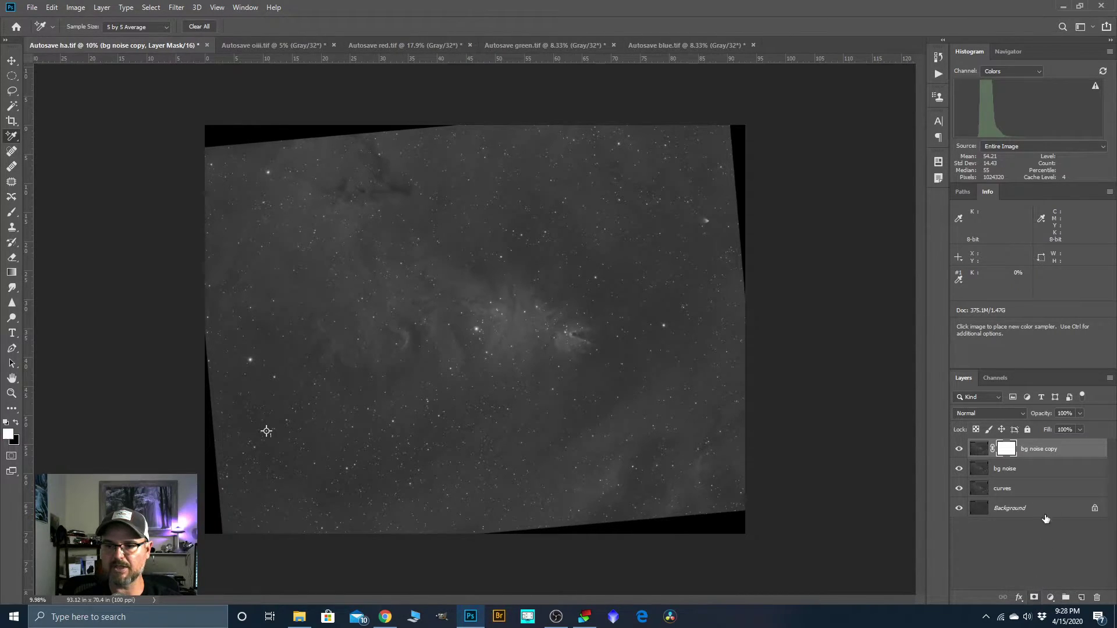
left_click(977, 469)
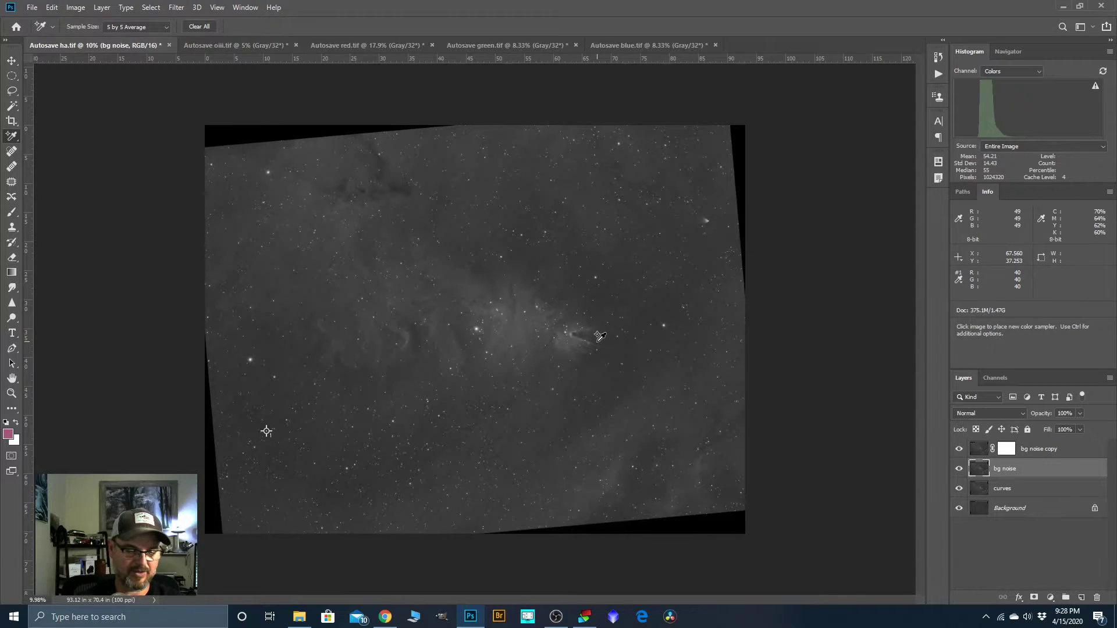
key("ctrl+a")
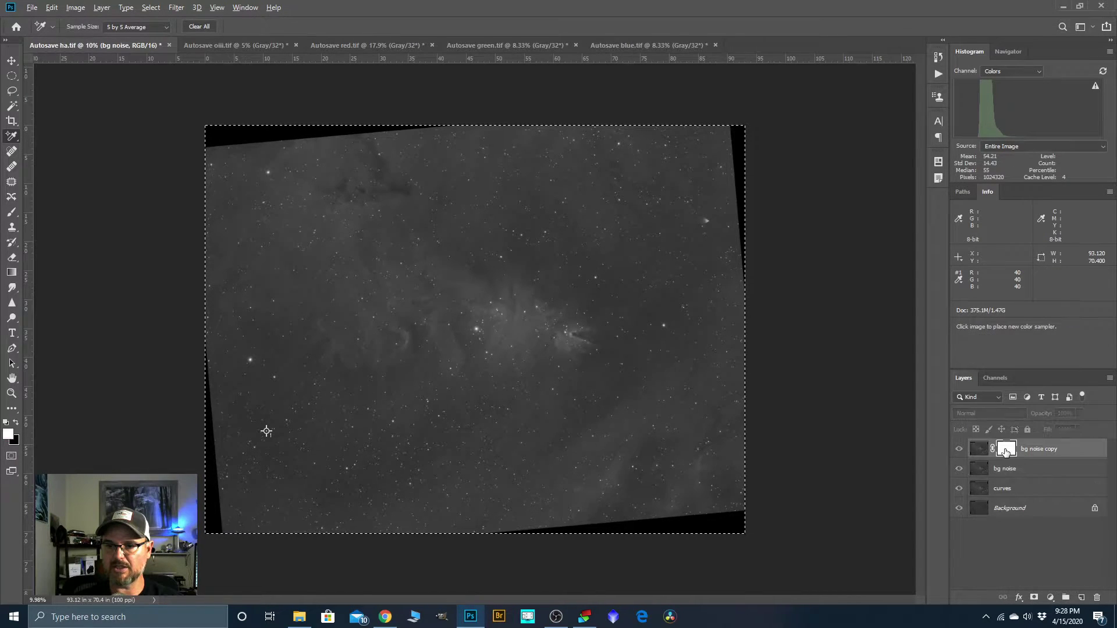
left_click(1005, 452, "alt")
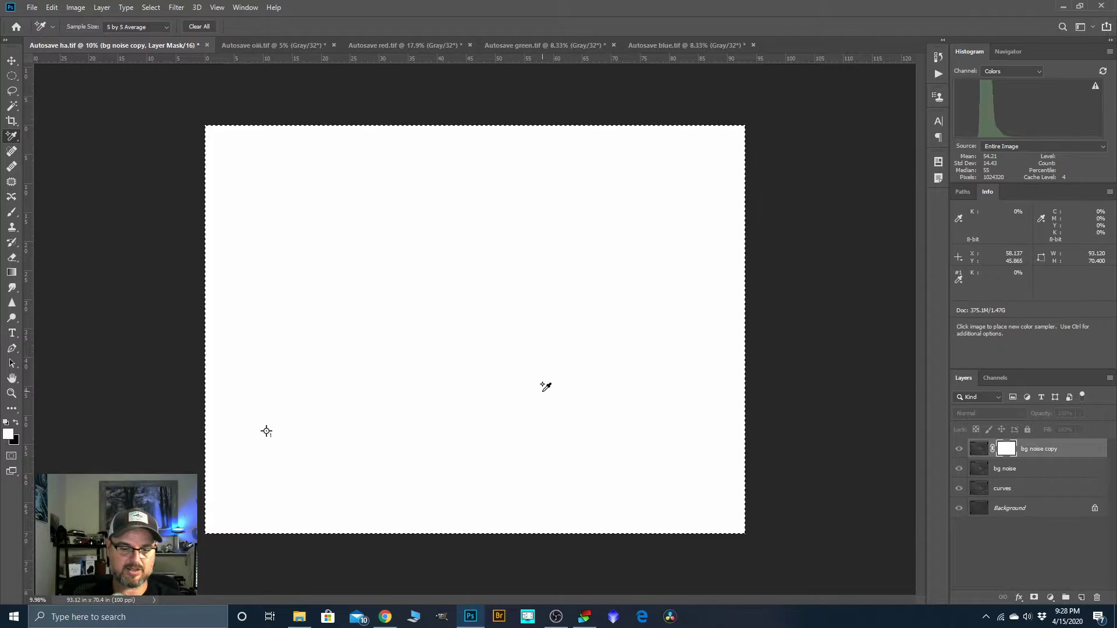
key("ctrl+v")
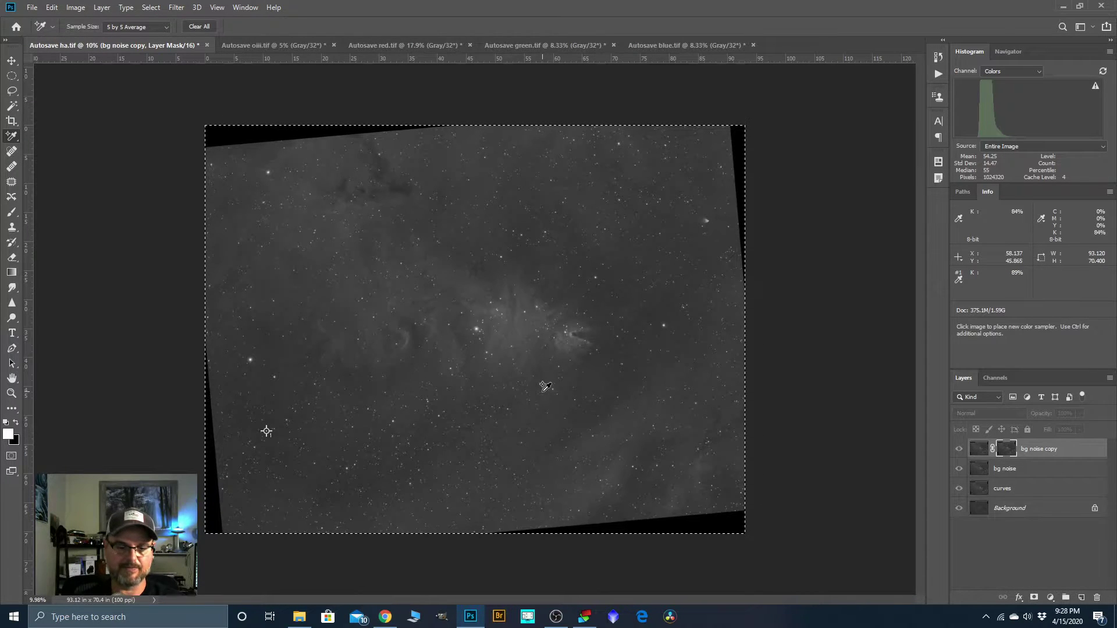
key("ctrl+i")
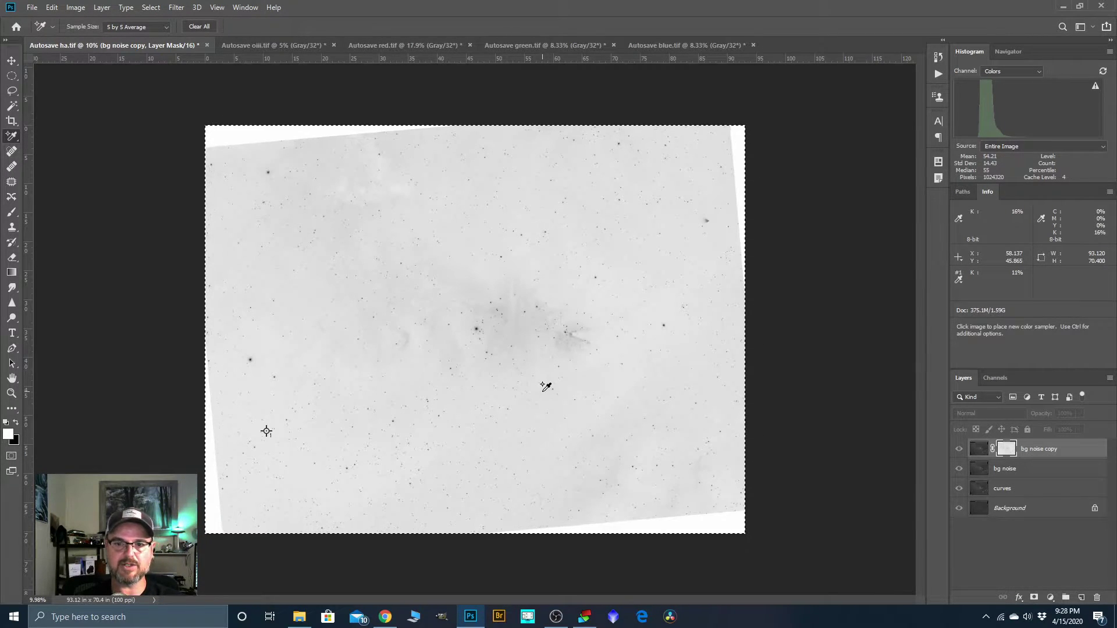
Increase the mask's contrast with Levels, setting the input black point to 196 and the white point to 219
left_click(79, 8)
mouse_move(162, 43)
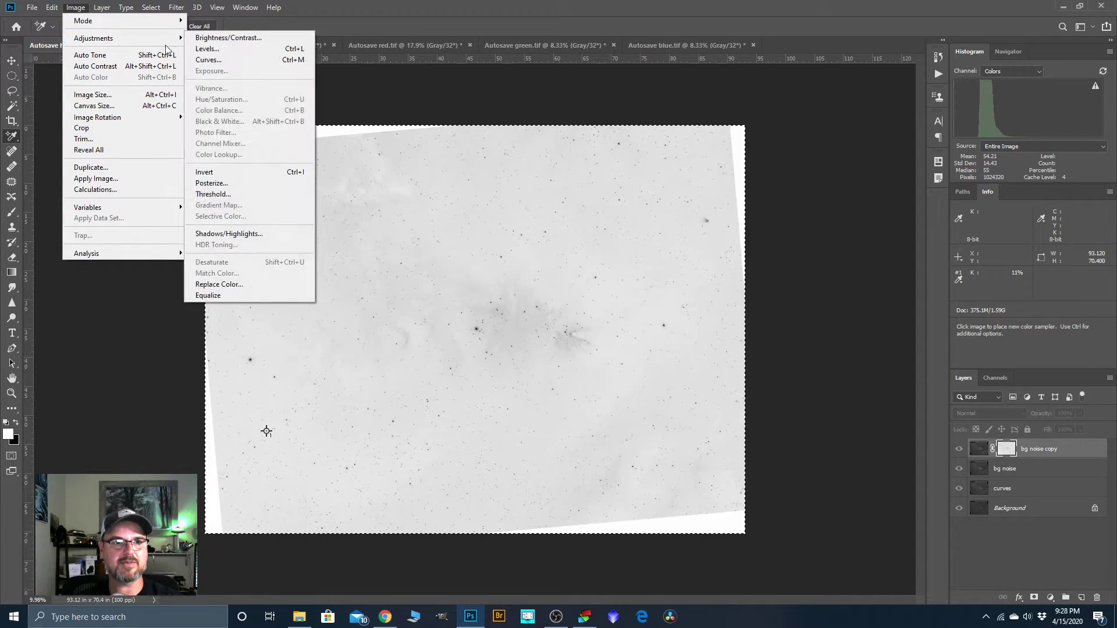
left_click(207, 49)
left_click_drag(743, 417, 853, 420)
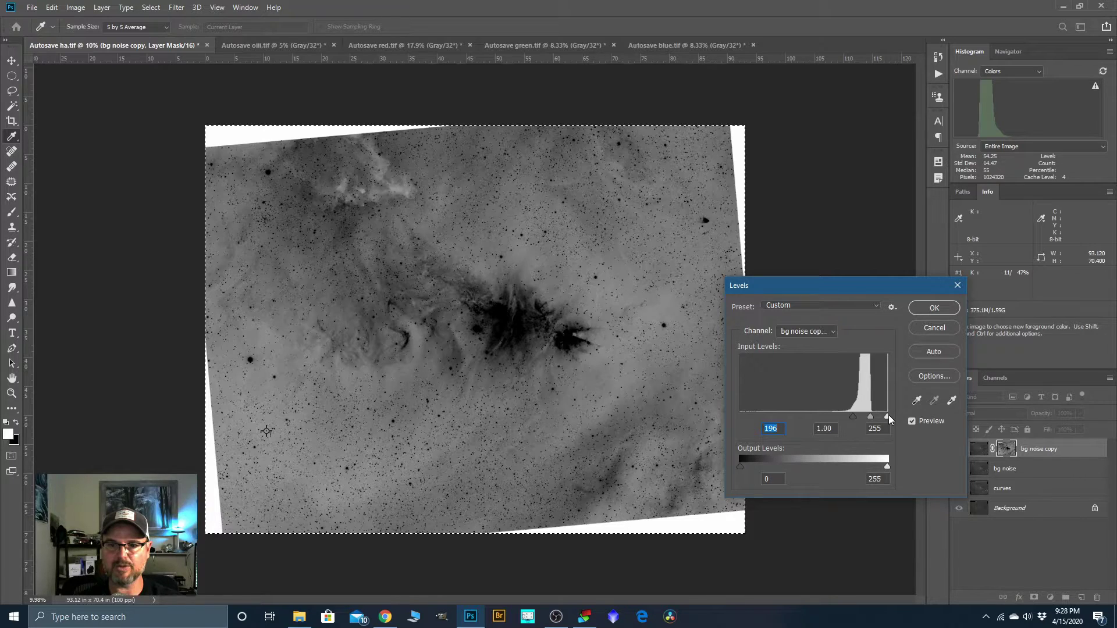
left_click_drag(888, 416, 867, 421)
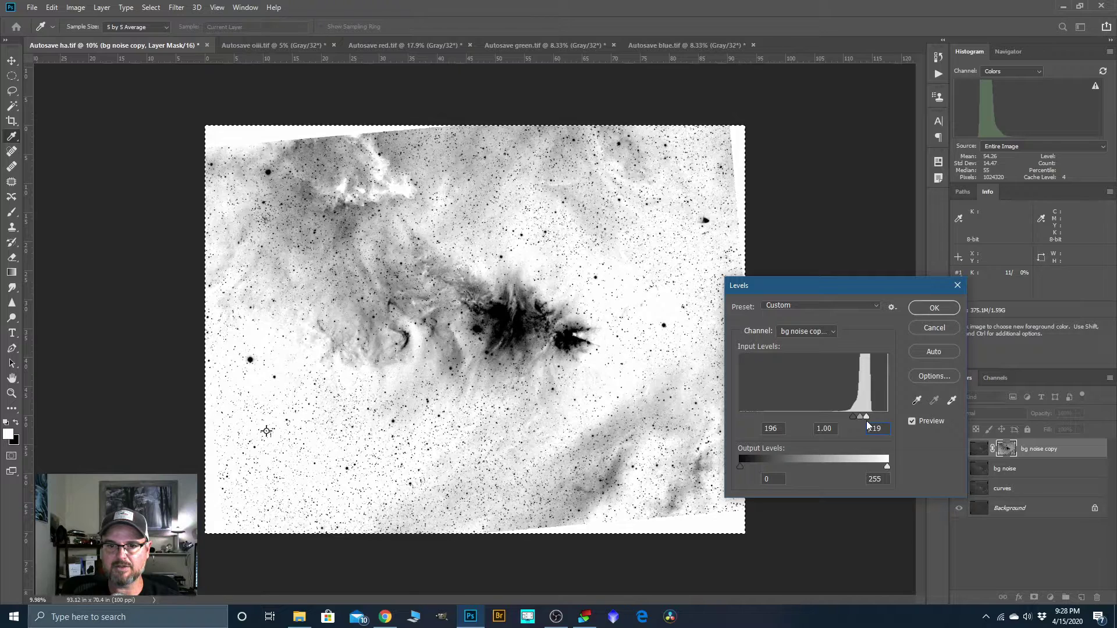
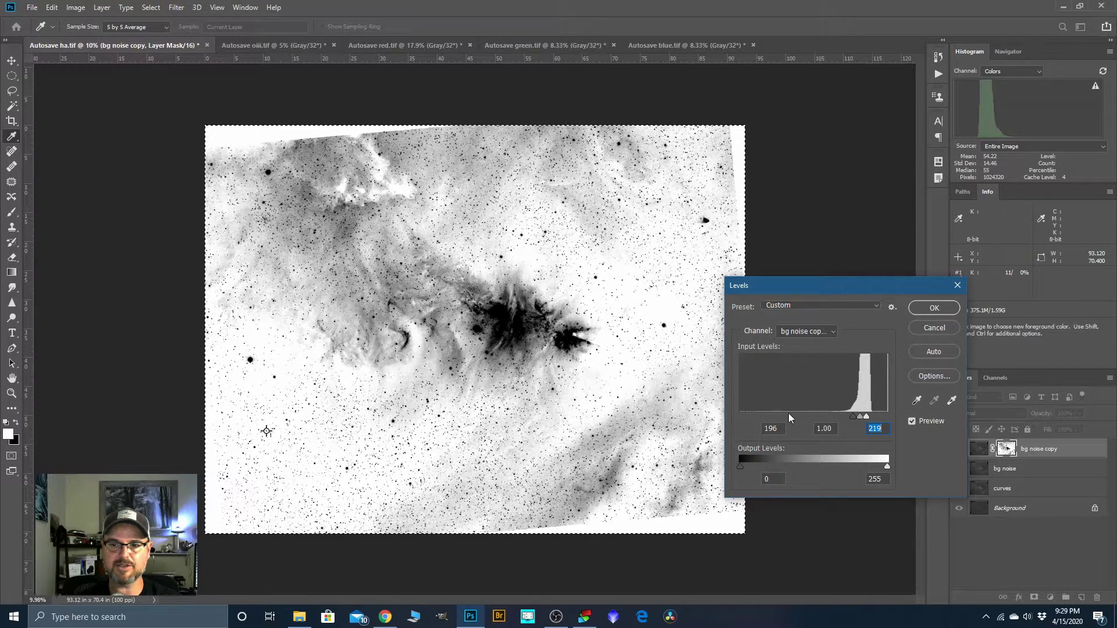
left_click(940, 309)
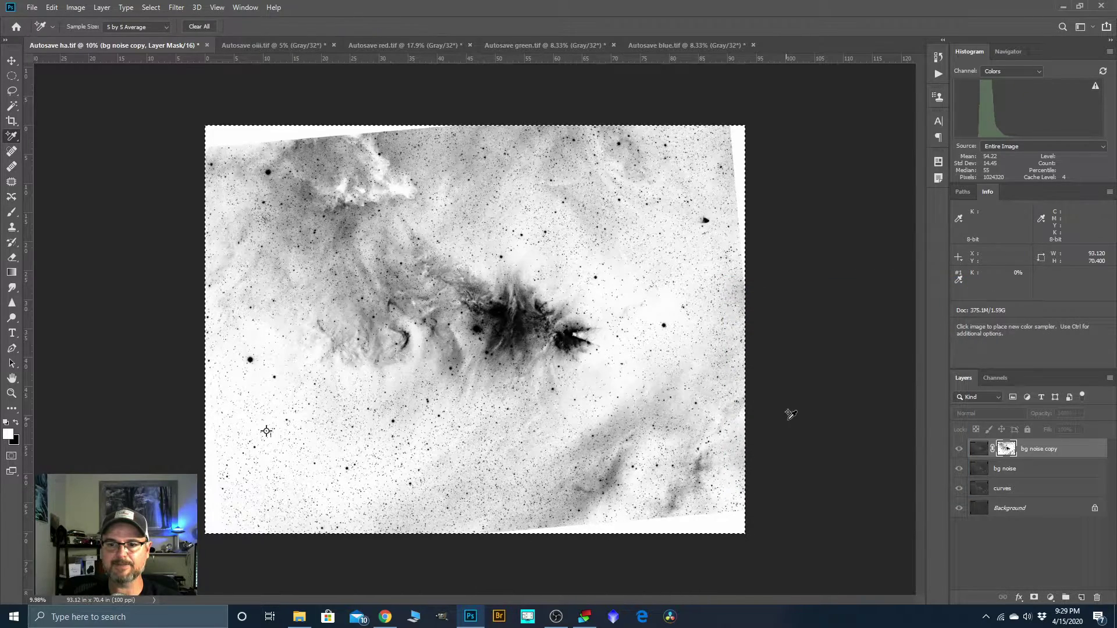
Merge the masked bg noise copy layer down into bg noise and inspect the nebula
right_click(1027, 451)
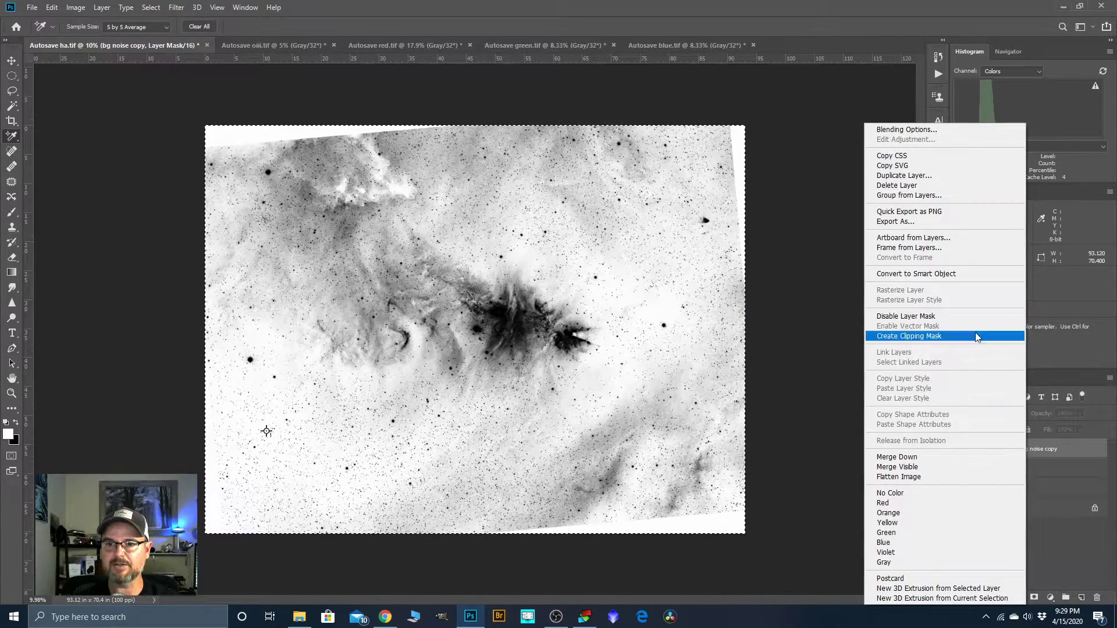
left_click(896, 457)
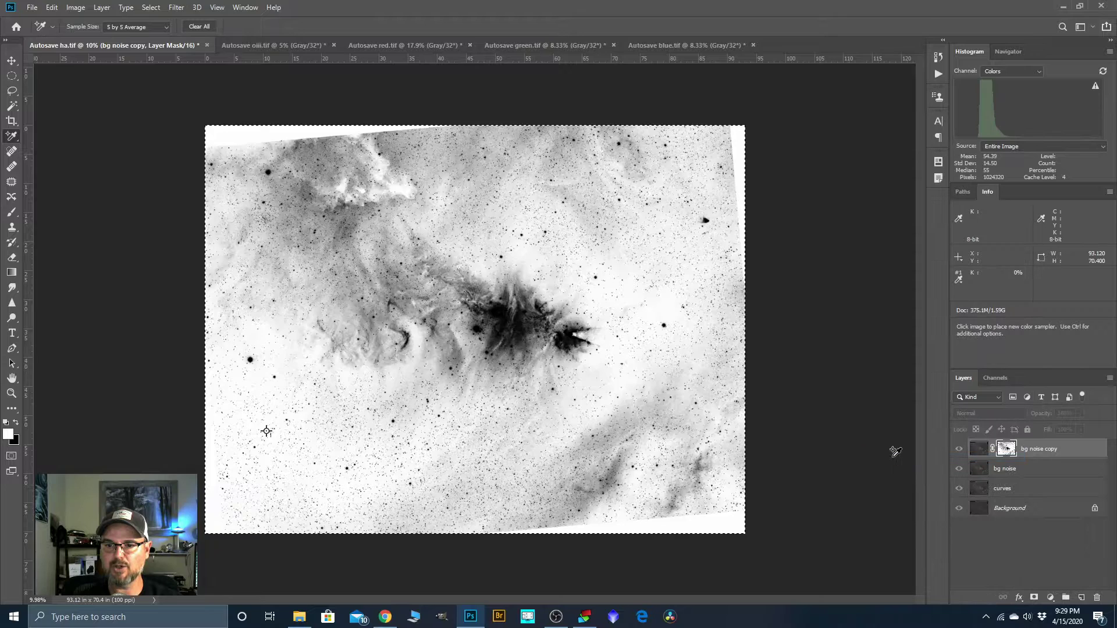
scroll(565, 336, "up", 9)
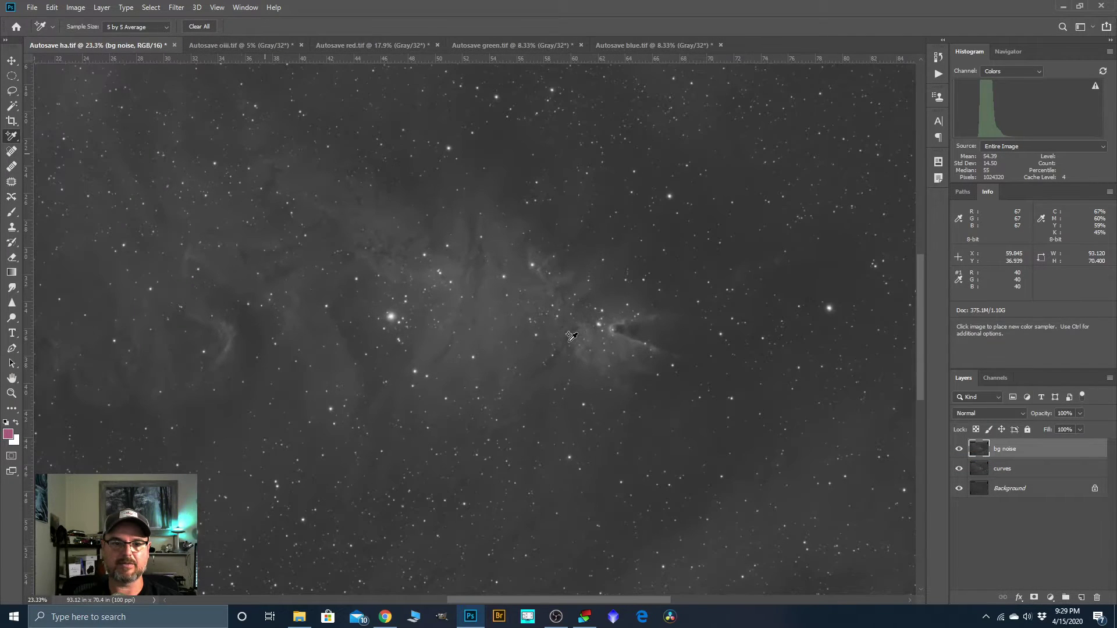
scroll(769, 391, "up", 5)
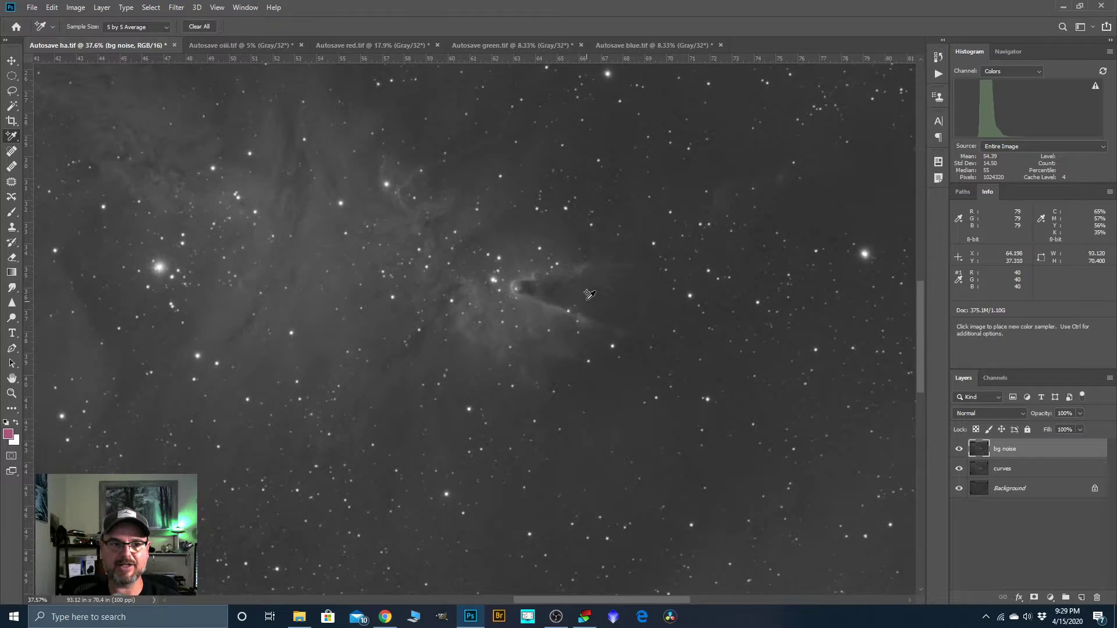
scroll(528, 303, "down", 6)
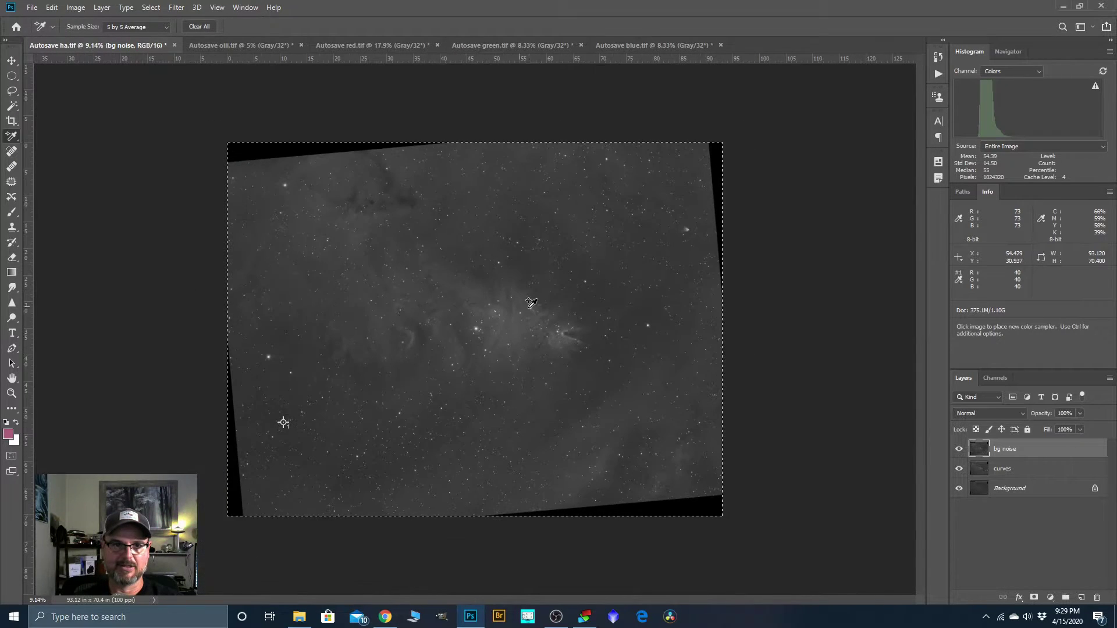
Duplicate the bg noise layer and rename the copy "cam raw"
left_click_drag(1001, 449, 1081, 598)
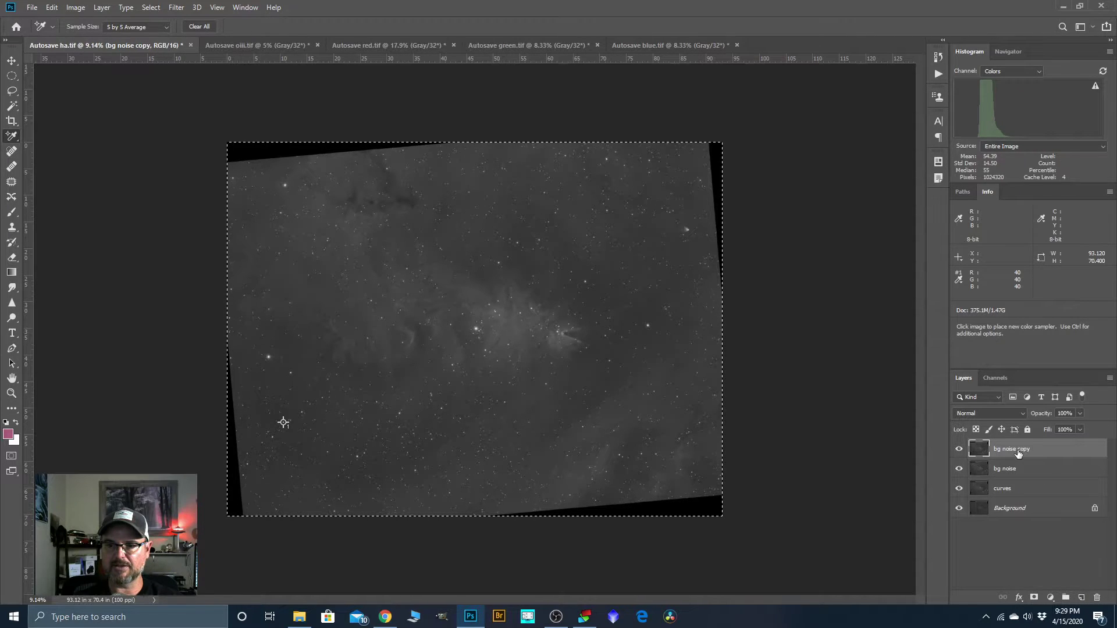
type("cam r")
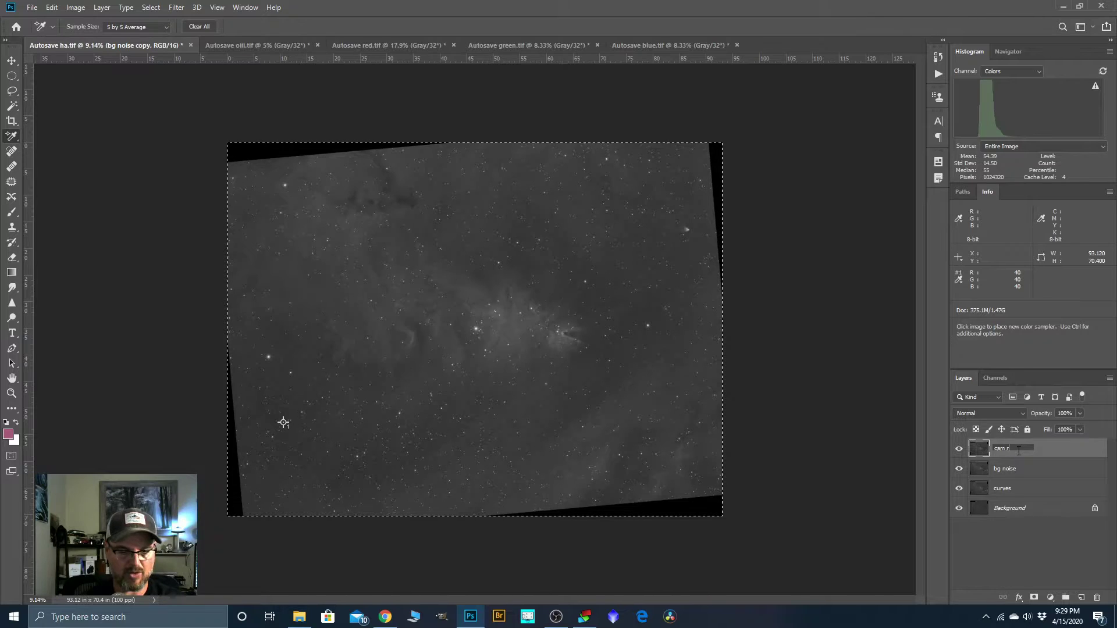
type("aw")
key("Return")
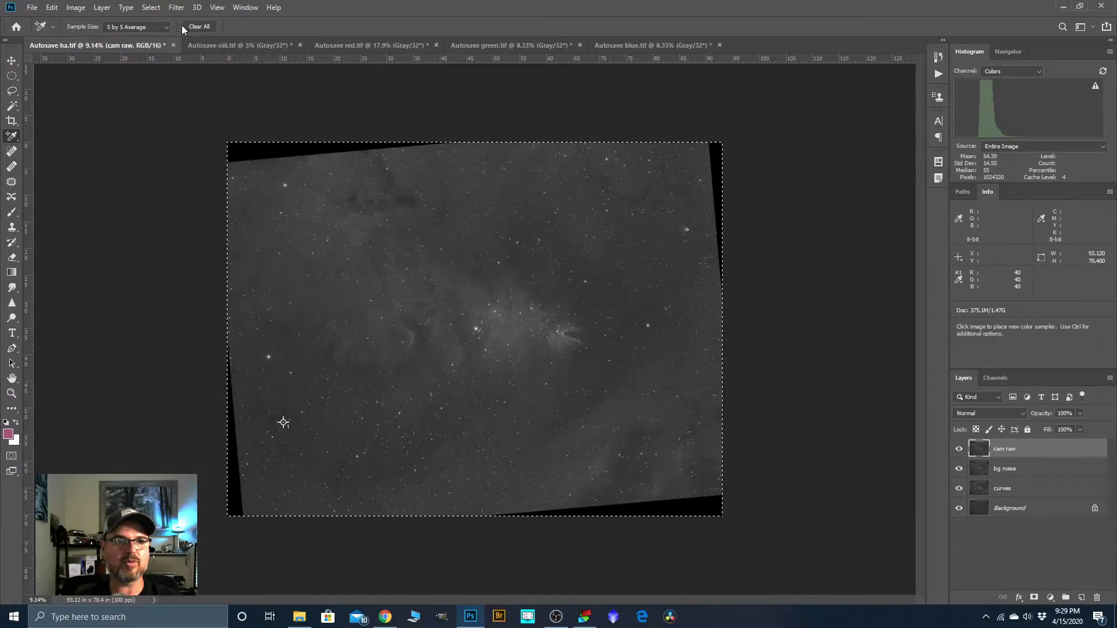
In the Camera Raw Filter for the cam raw layer, set Clarity +33 and parametric tone curve Highlights +17, Lights +13, Shadows -4
left_click(176, 7)
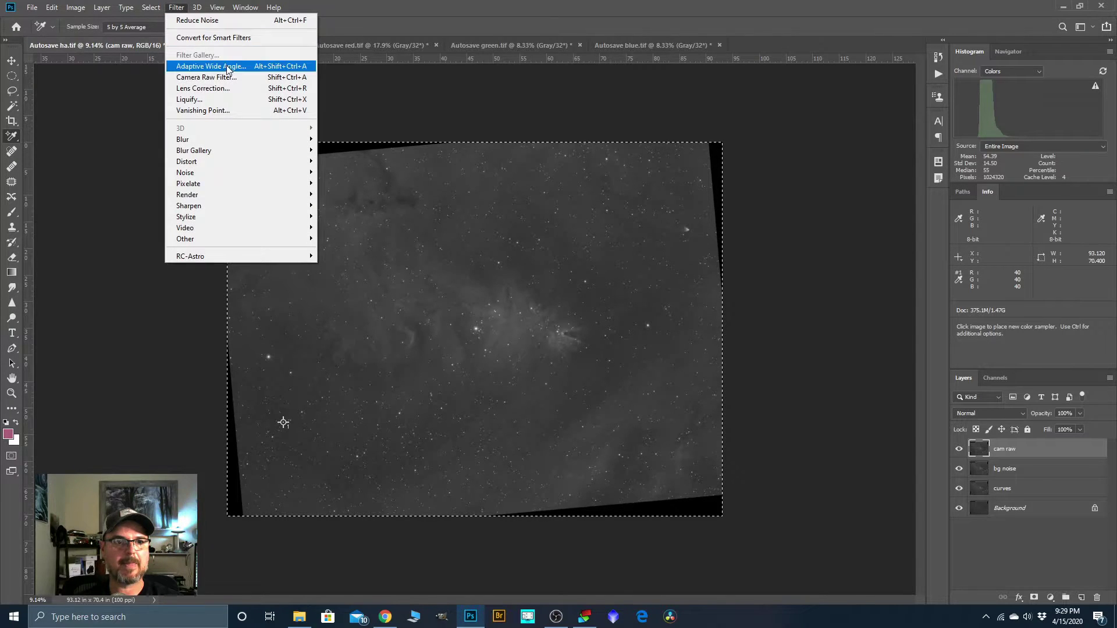
left_click(198, 77)
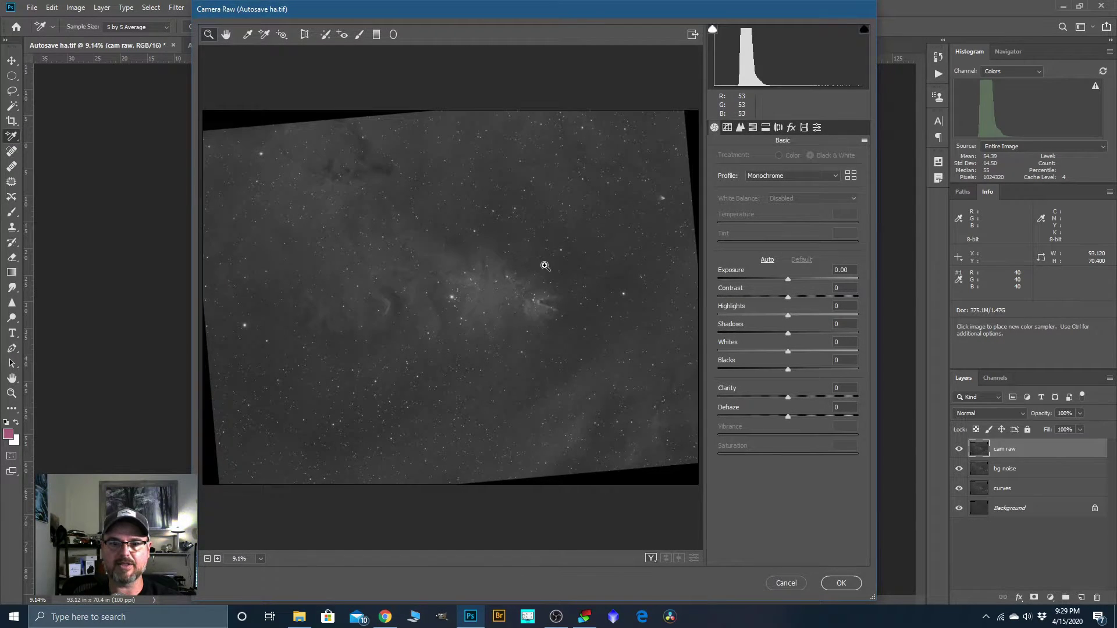
left_click_drag(788, 400, 810, 407)
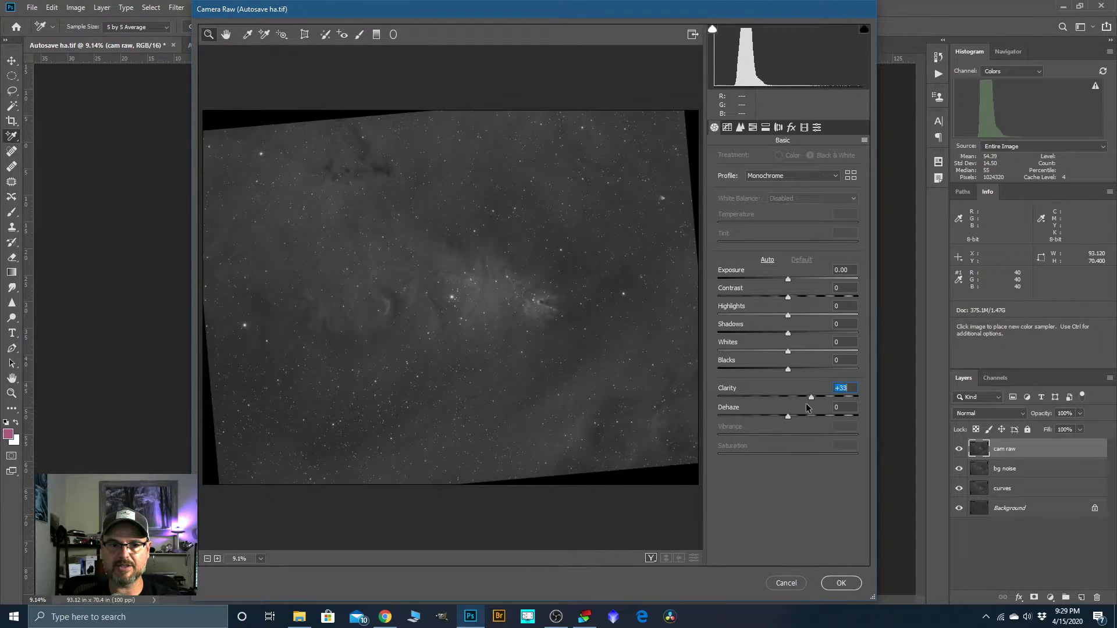
left_click(727, 129)
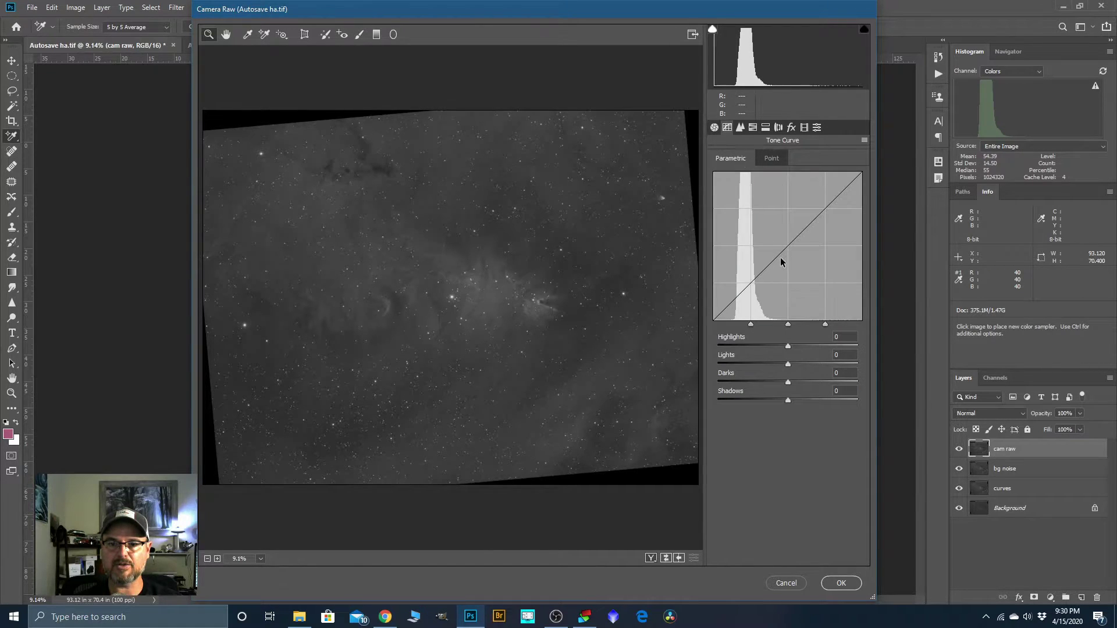
left_click_drag(787, 348, 786, 400)
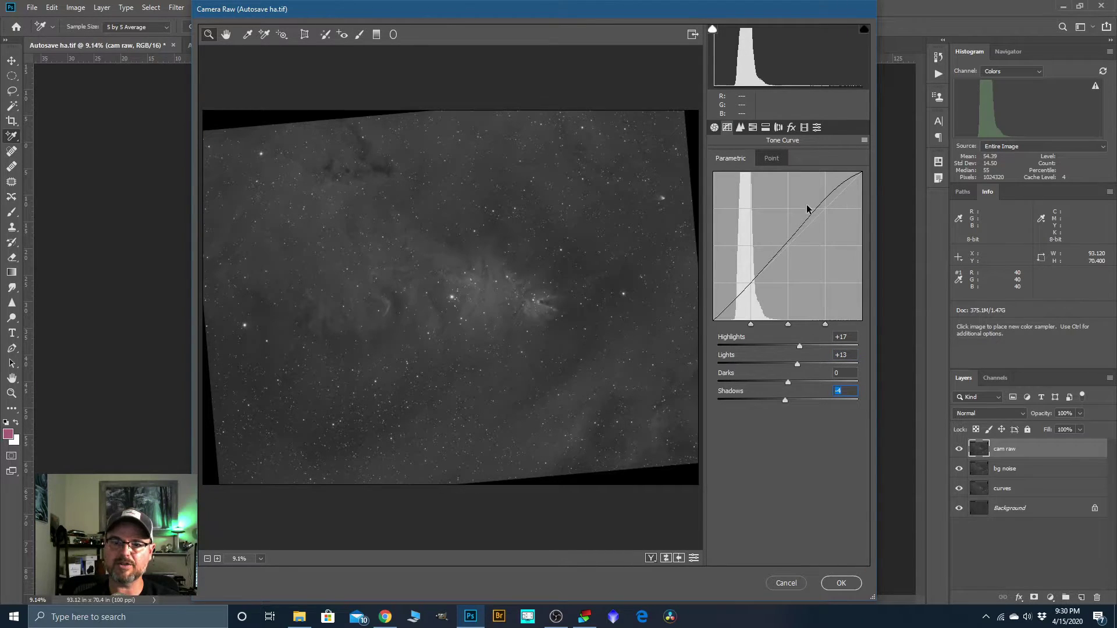
Set sharpening Amount to 30 and noise reduction Luminance to 13 in the Camera Raw Filter, and apply the filter
left_click(740, 127)
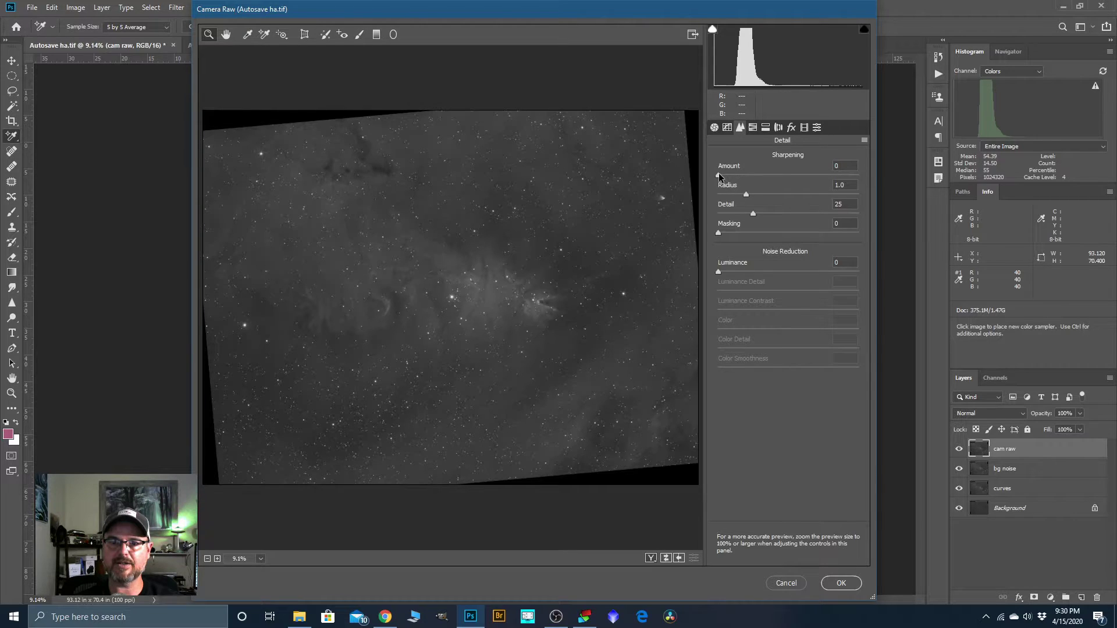
left_click_drag(718, 174, 746, 177)
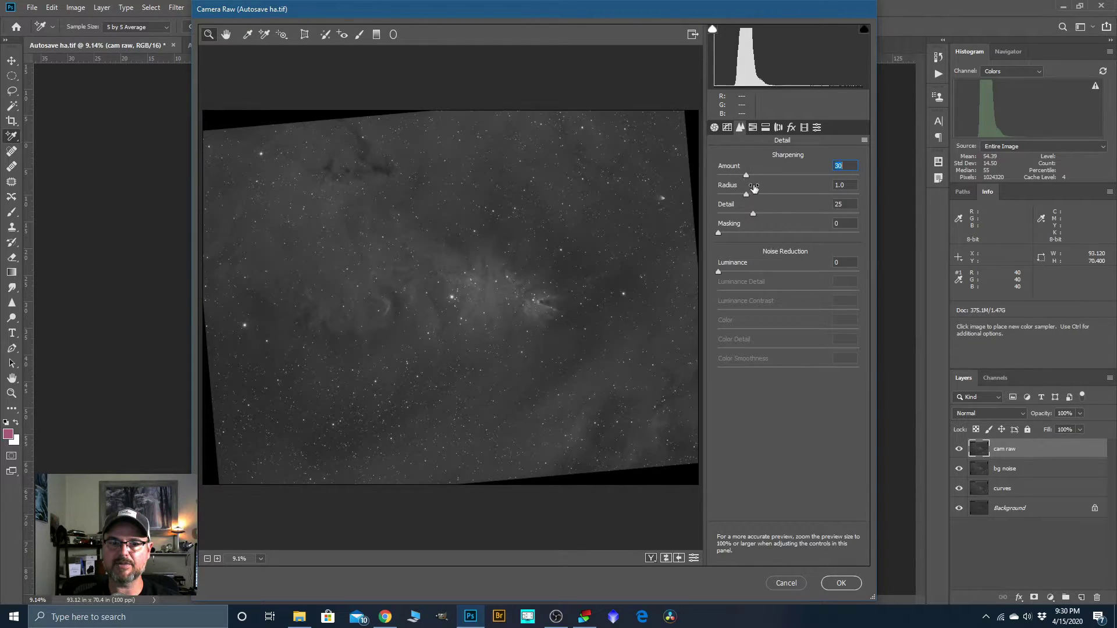
left_click_drag(720, 271, 738, 274)
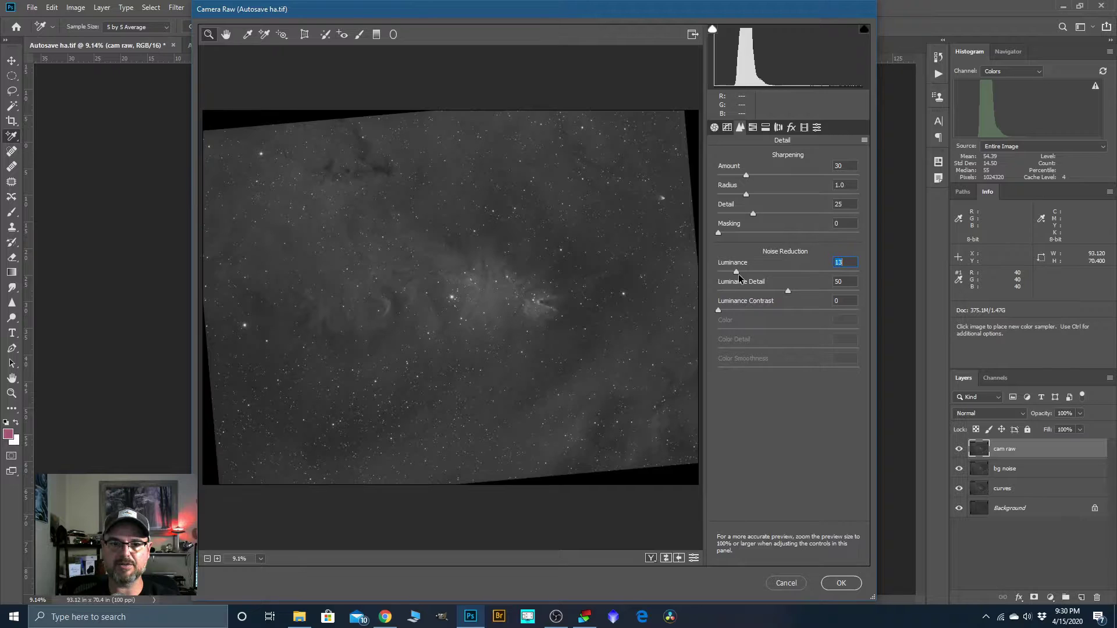
left_click(841, 583)
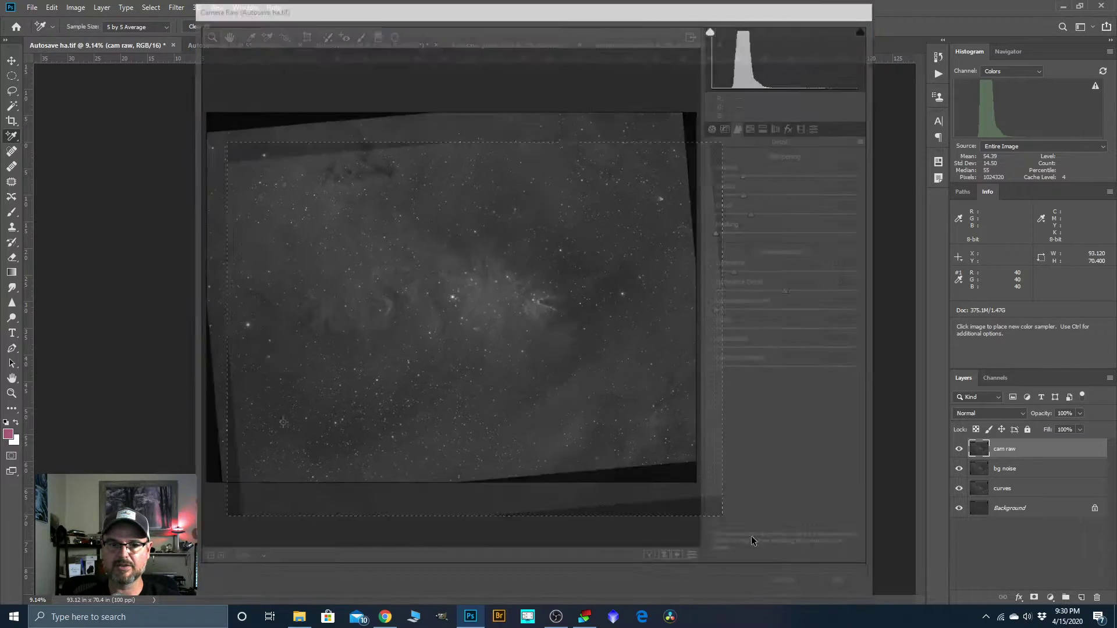
Inspect the filtered nebula up close and deselect the selection around the whole hydrogen-alpha image
scroll(485, 326, "up", 6)
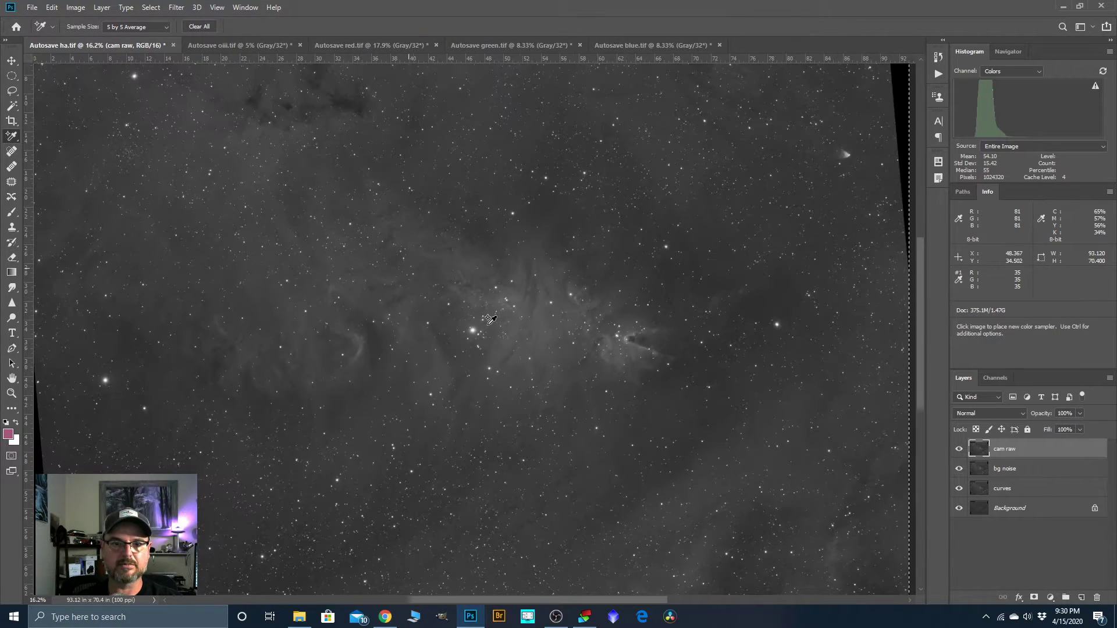
scroll(514, 267, "up", 2)
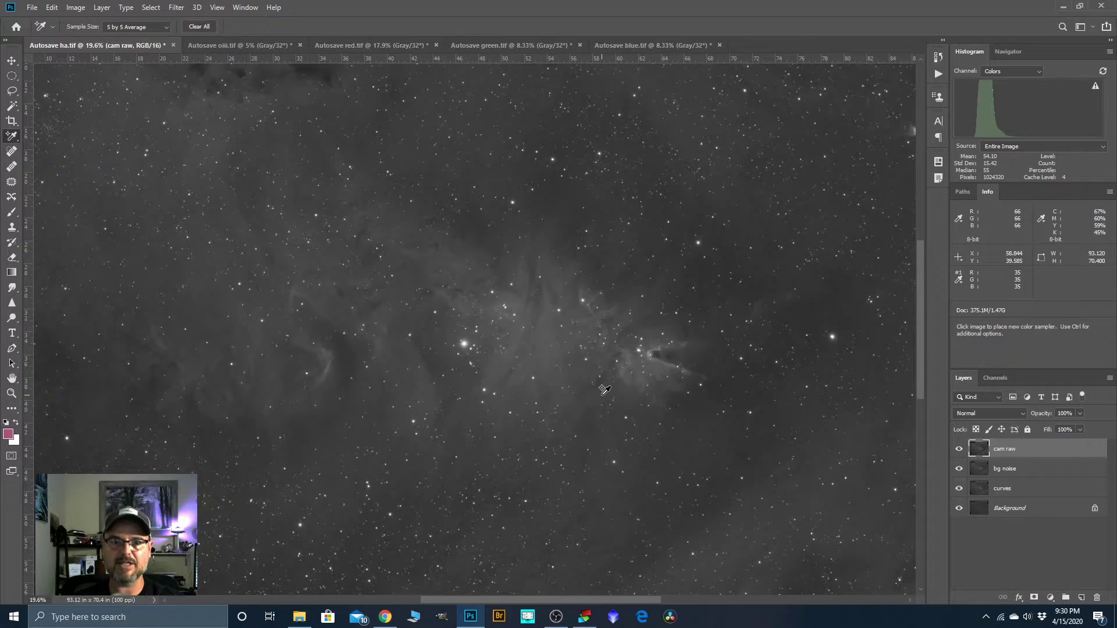
scroll(605, 390, "down", 4)
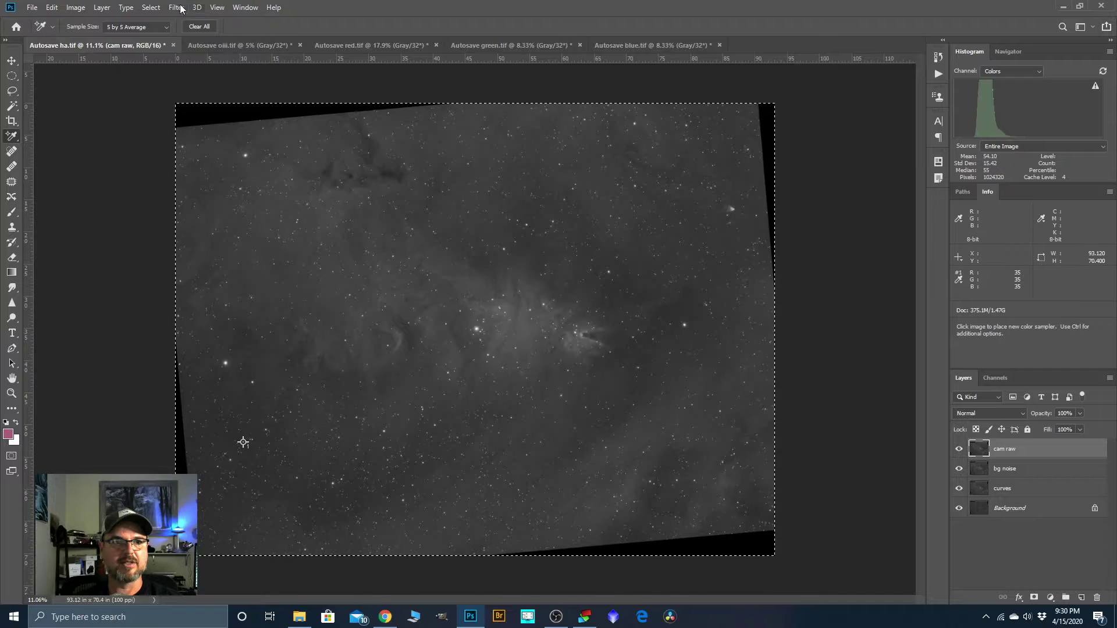
left_click(150, 7)
left_click(166, 30)
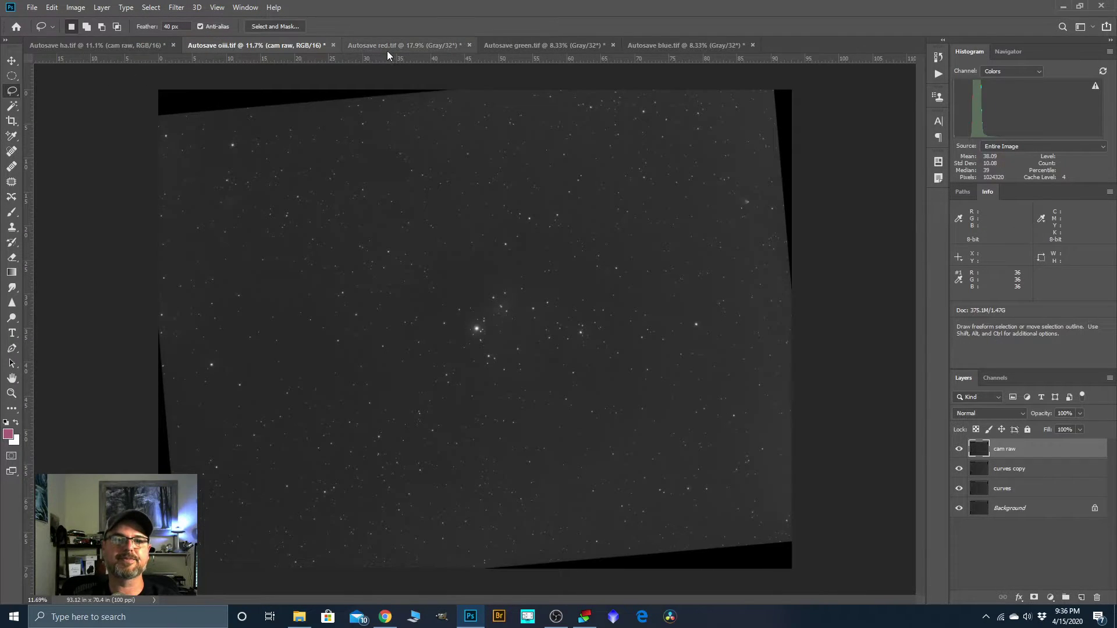
Switch to the Autosave red.tif image and brighten its midtones with Levels, setting the midtone value to 1.18
left_click(383, 49)
scroll(546, 312, "up", 2)
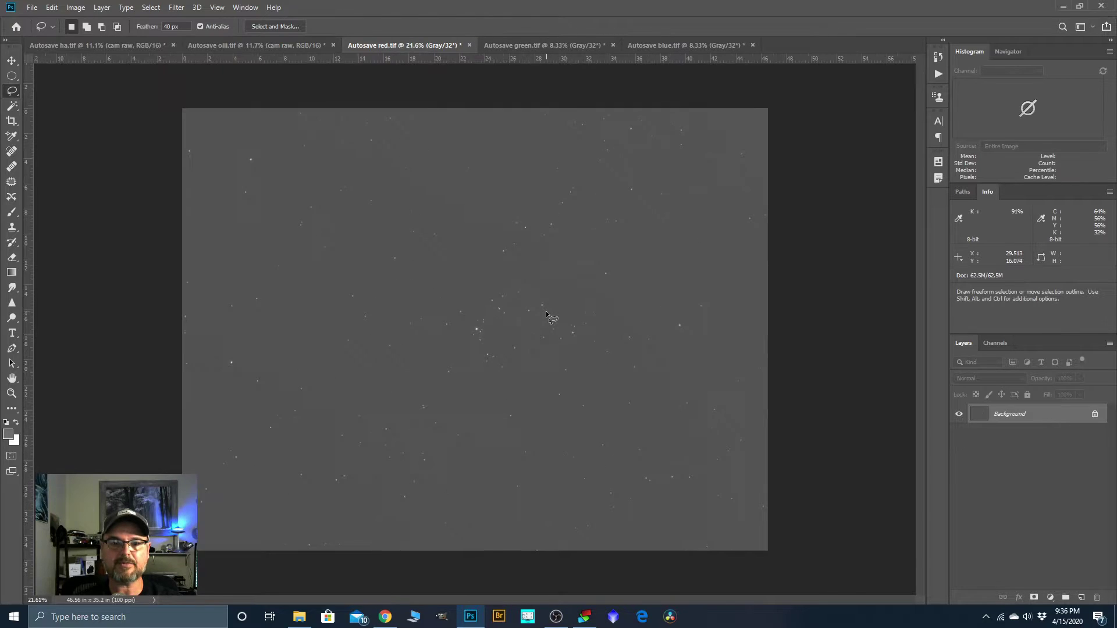
scroll(546, 311, "up", 3)
scroll(490, 253, "down", 2)
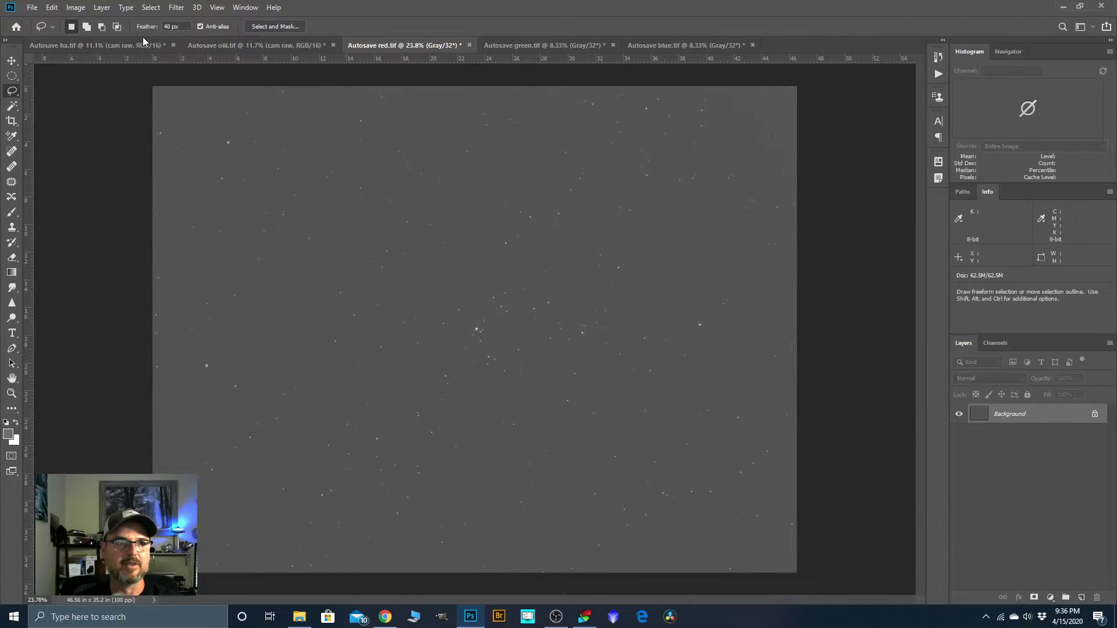
left_click(79, 9)
mouse_move(90, 40)
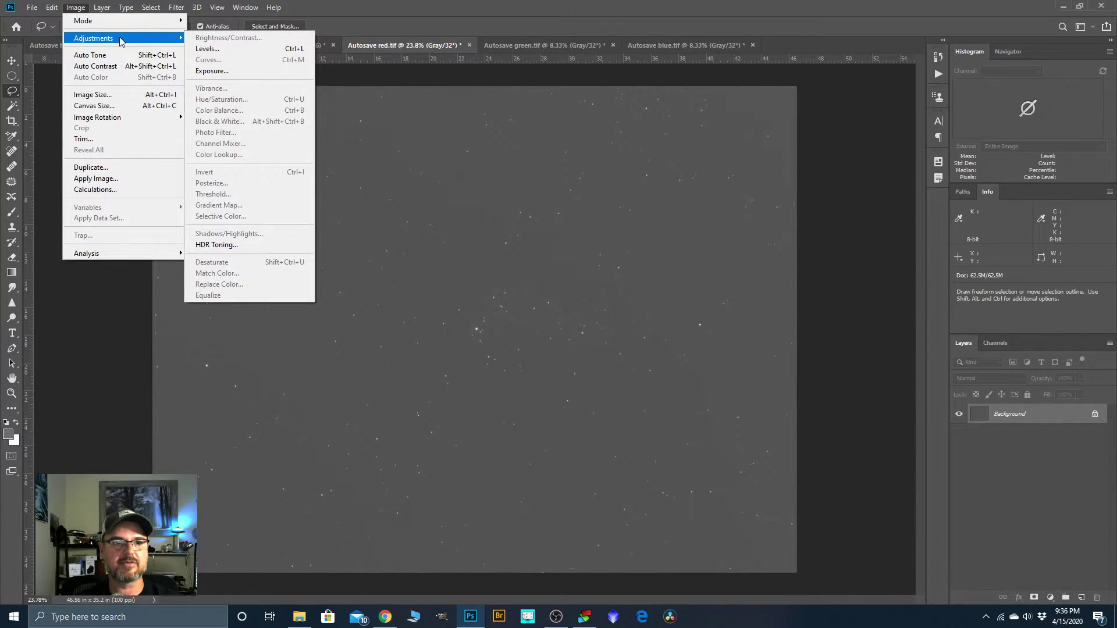
left_click(207, 50)
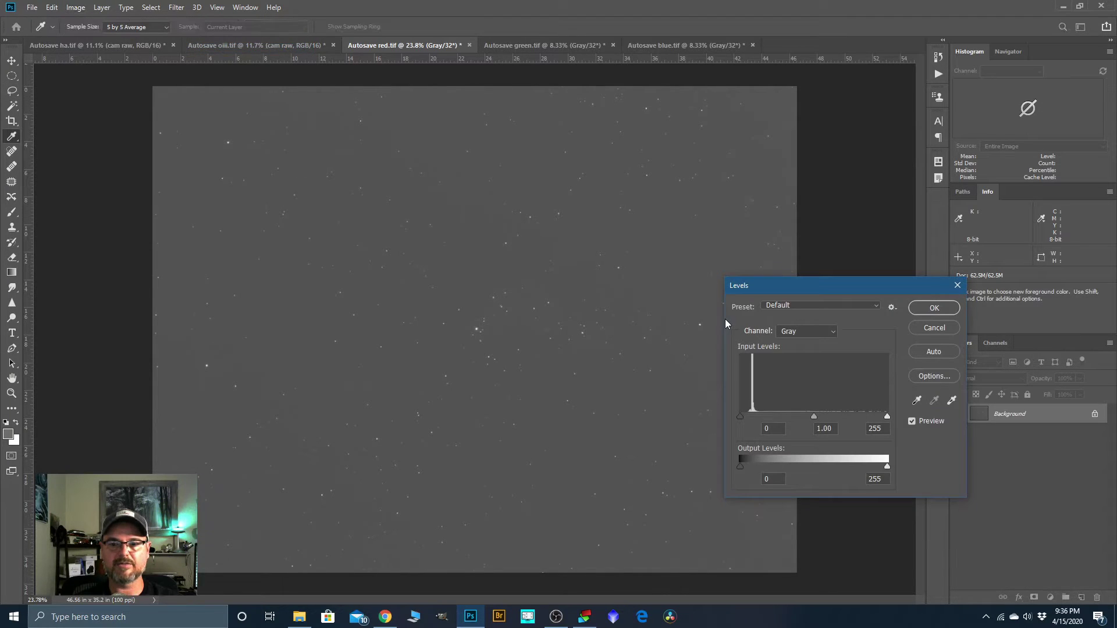
left_click_drag(814, 417, 805, 417)
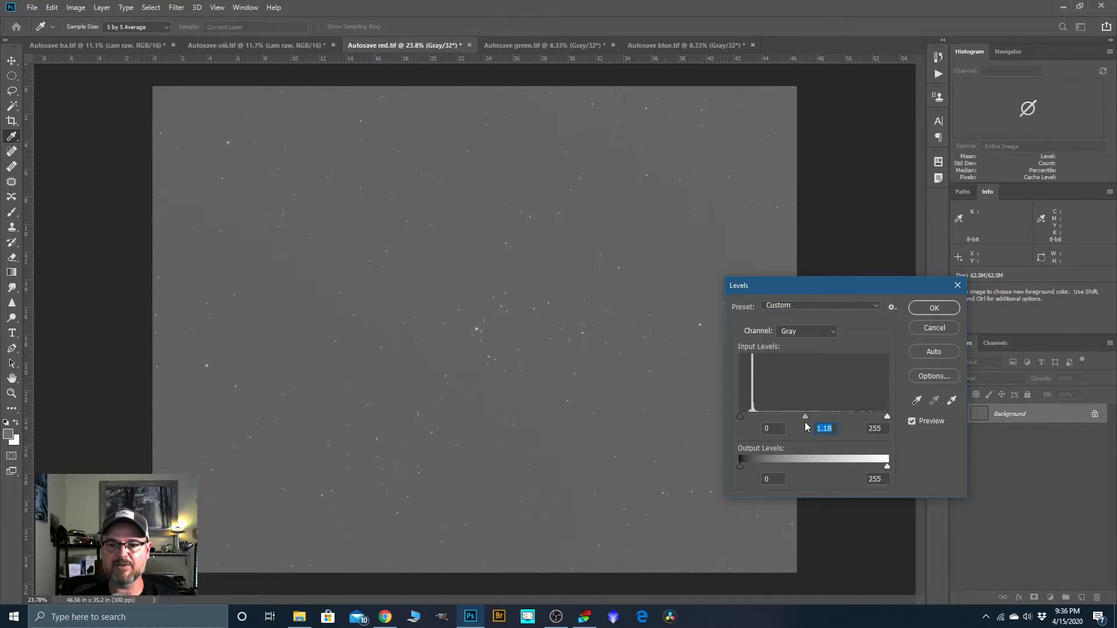
left_click(933, 308)
key("l")
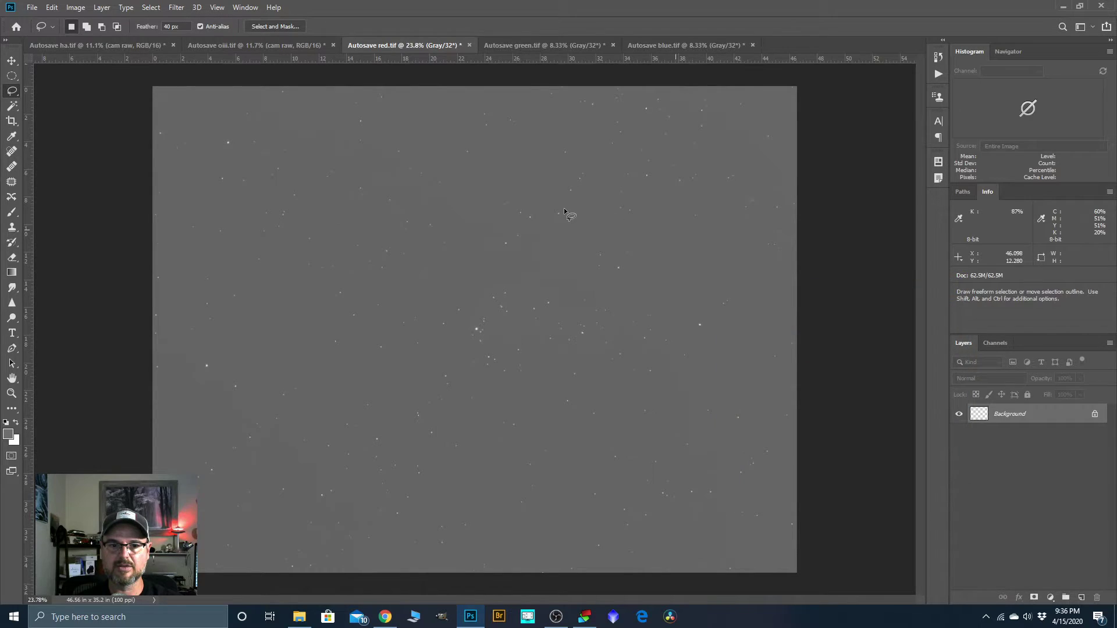
Darken the background of the red image with a second Levels adjustment, setting the input black point to 19
left_click(85, 8)
mouse_move(174, 40)
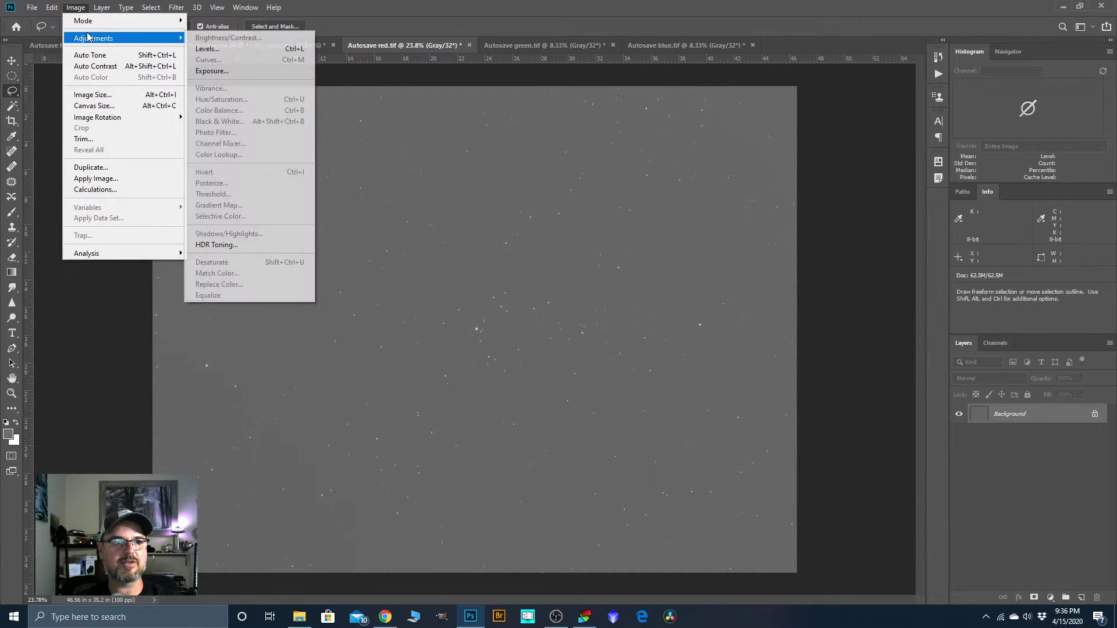
left_click(207, 49)
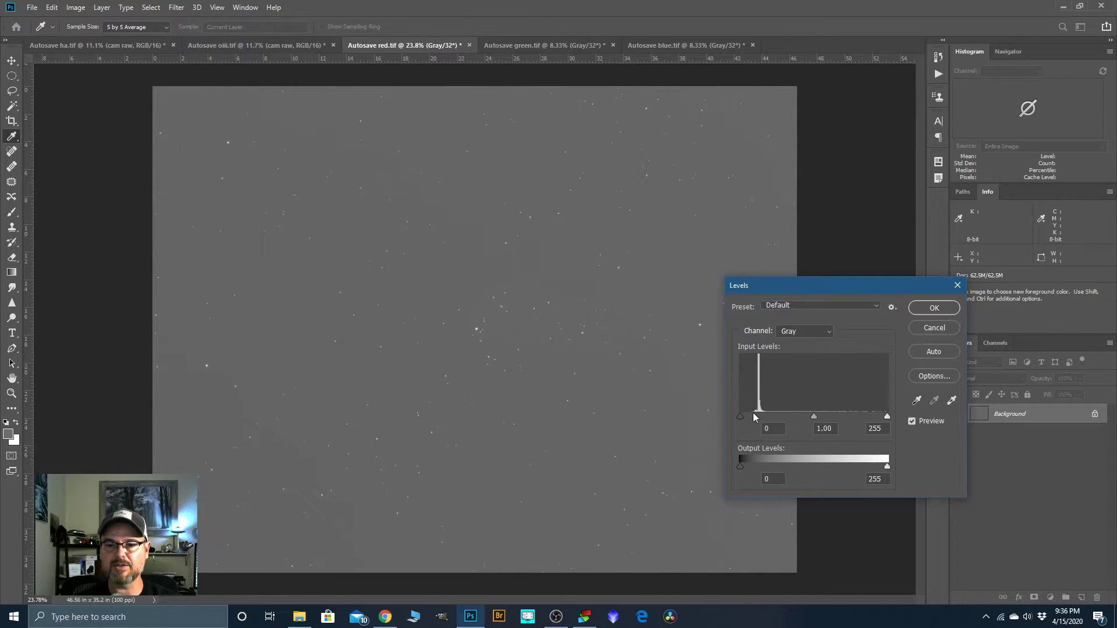
left_click_drag(741, 416, 748, 417)
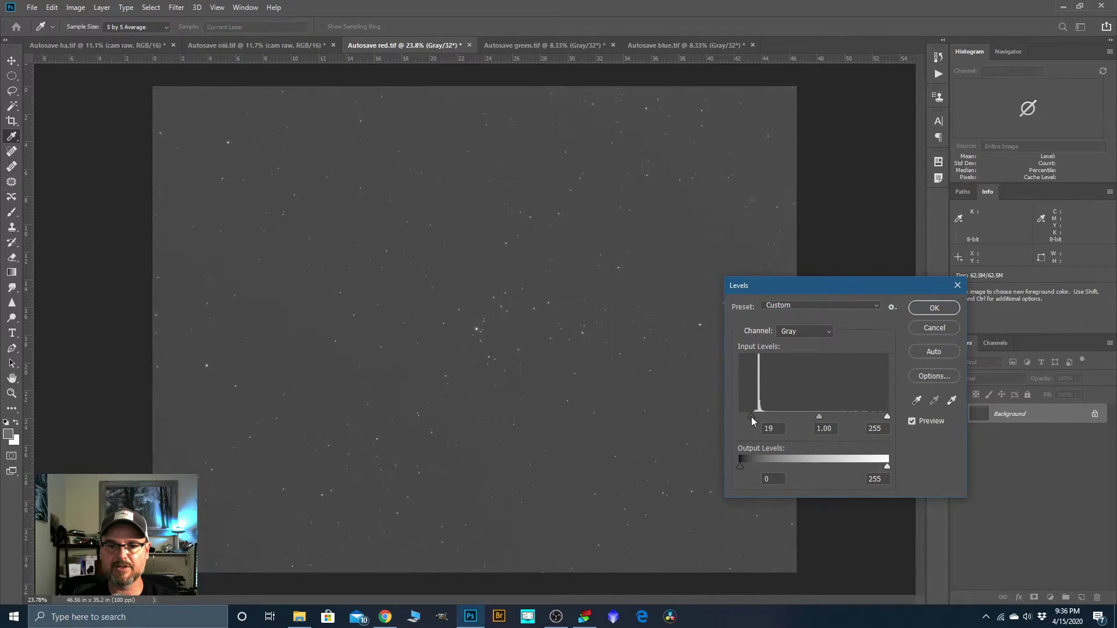
left_click(927, 311)
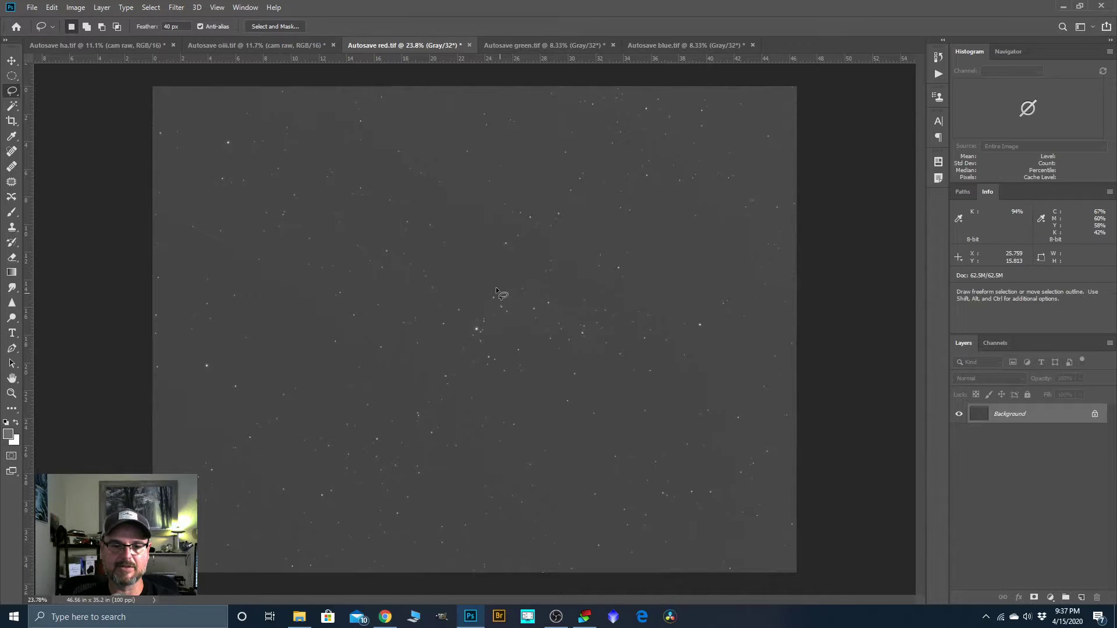
Inspect the stars and convert the red image to 16 bits per channel using the Exposure and Gamma HDR toning method
scroll(487, 278, "up", 6)
scroll(480, 359, "up", 8)
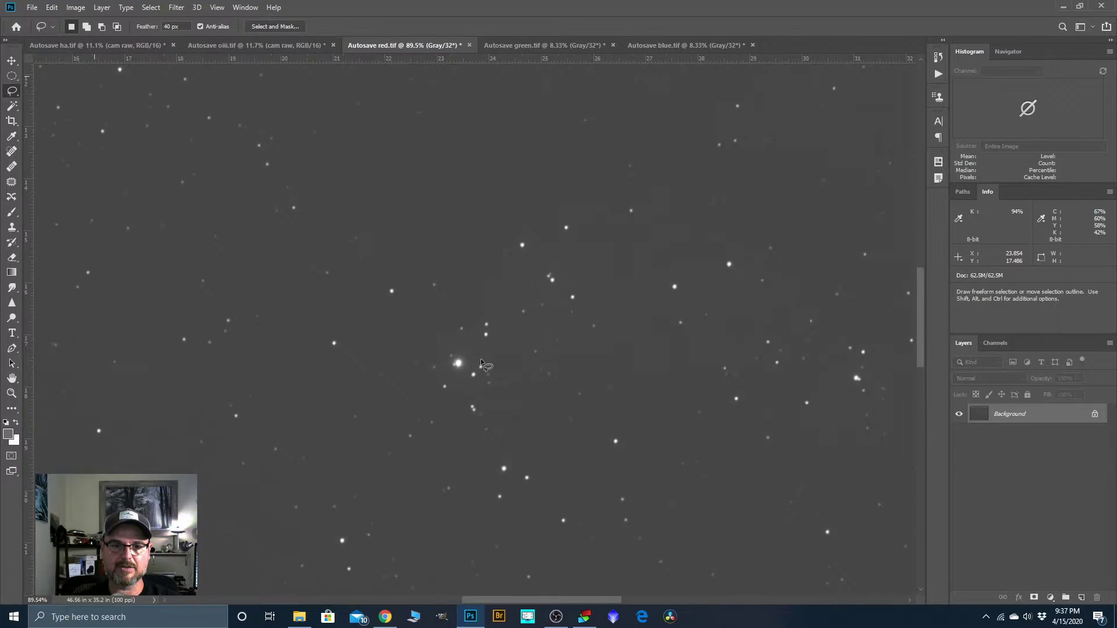
scroll(460, 343, "down", 12)
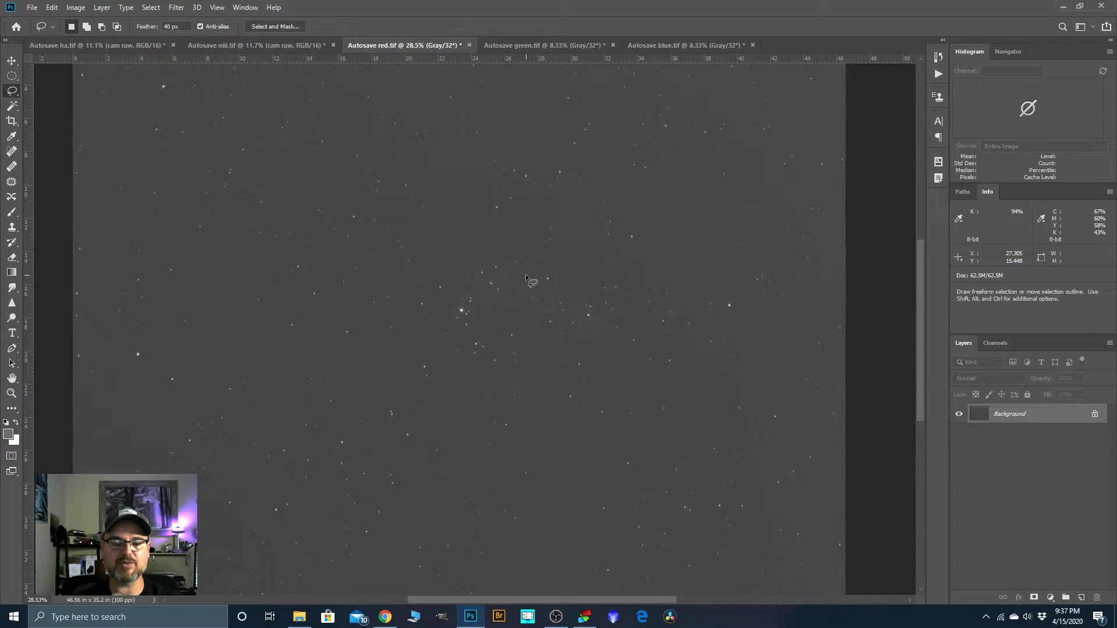
left_click(77, 7)
mouse_move(87, 21)
left_click(207, 137)
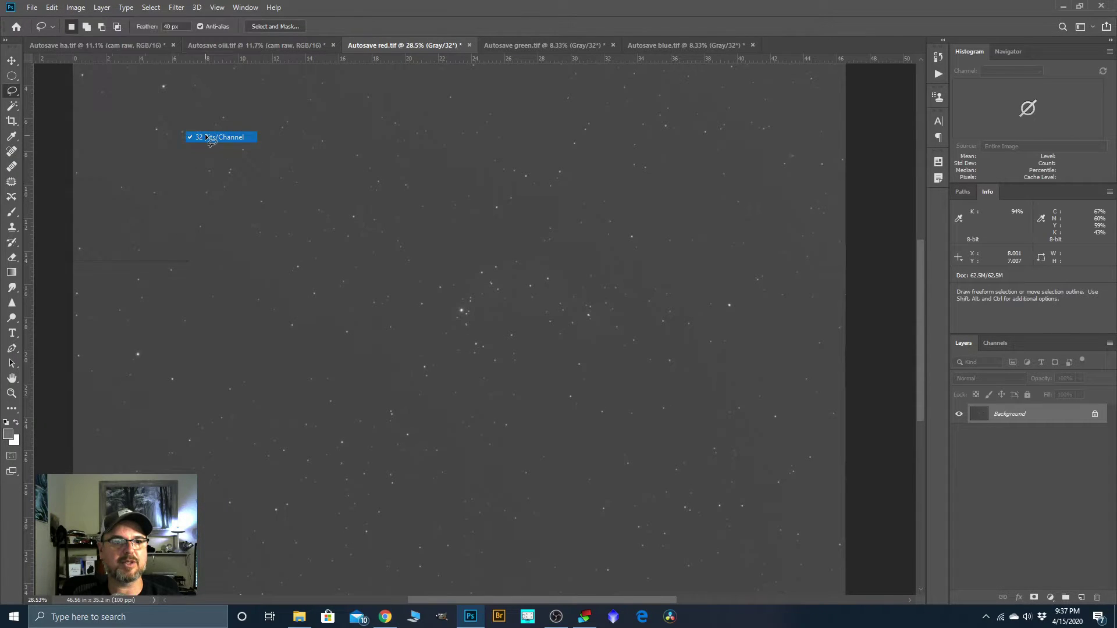
left_click(79, 8)
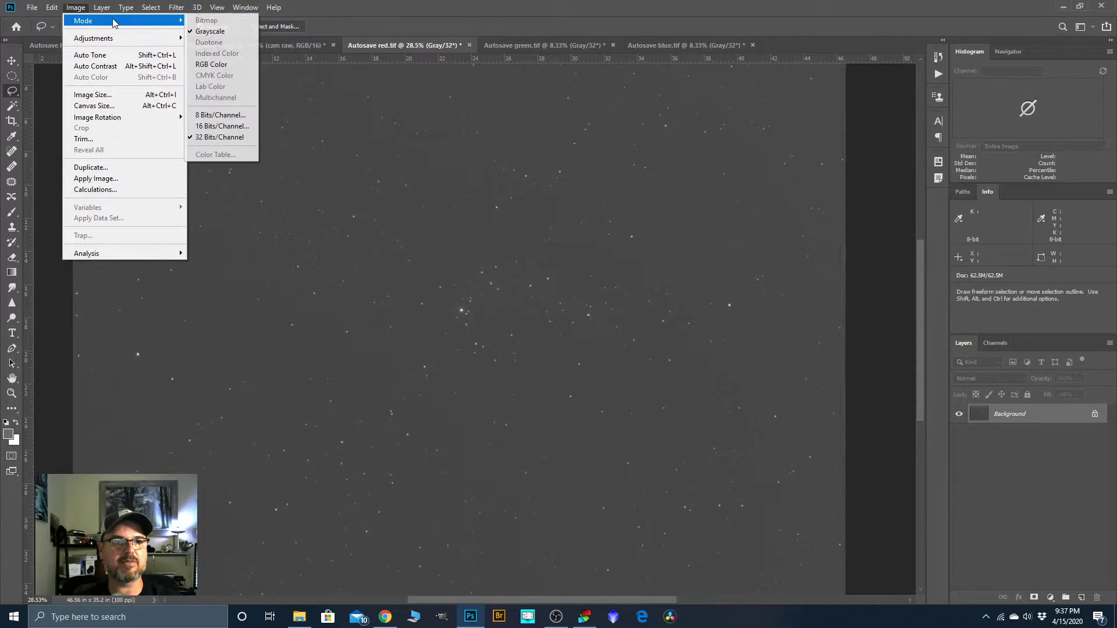
left_click(221, 126)
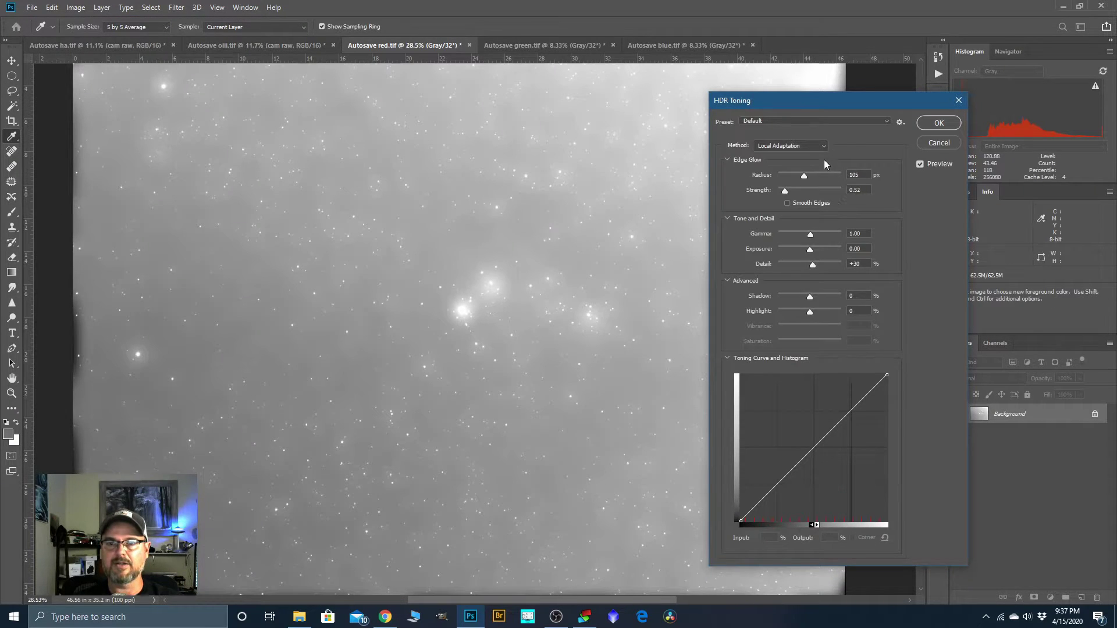
left_click(826, 144)
left_click(800, 156)
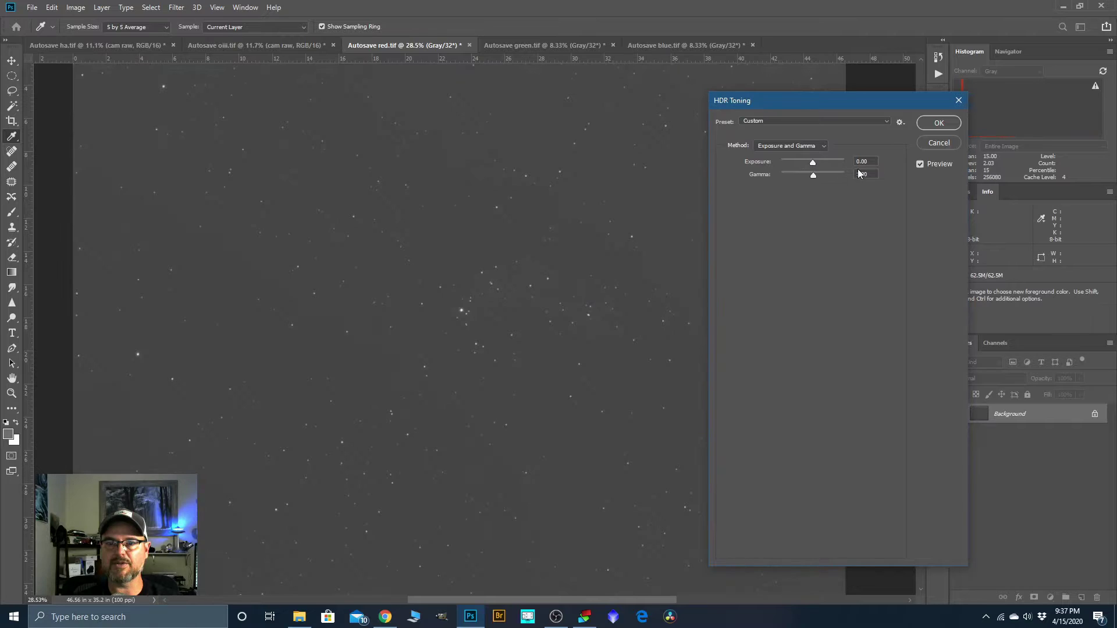
left_click(934, 128)
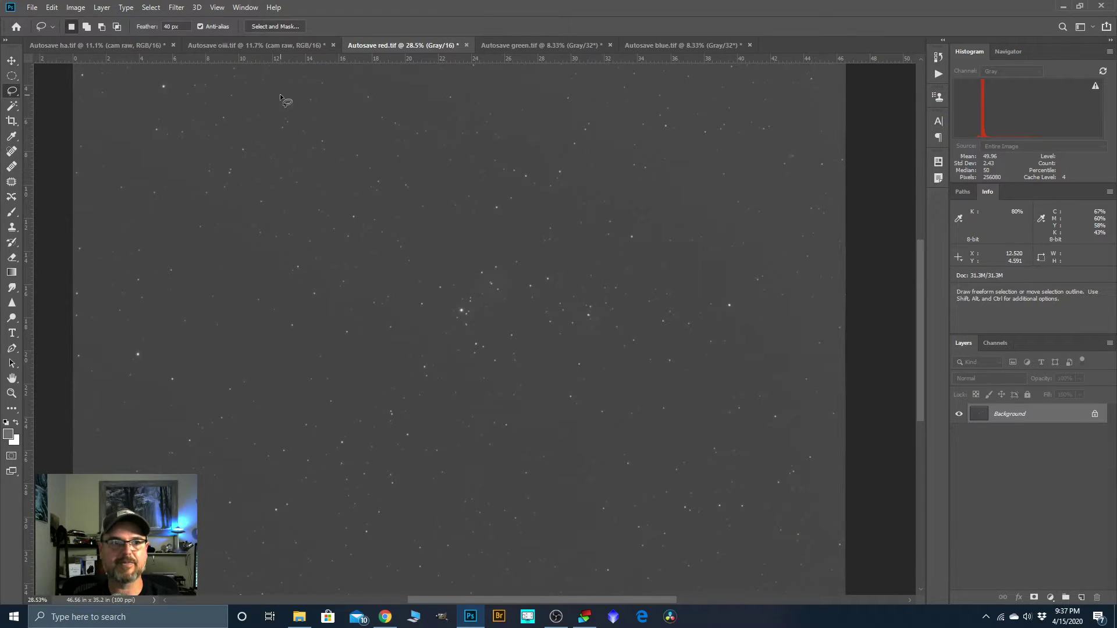
Convert the red image from grayscale to RGB Color mode
left_click(76, 7)
mouse_move(81, 21)
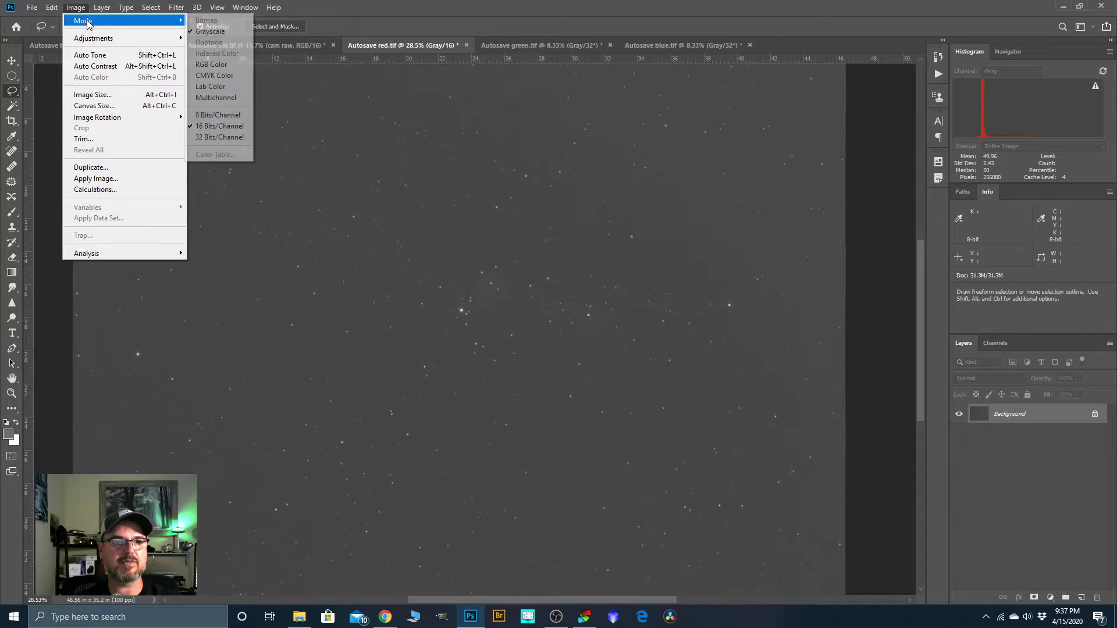
left_click(197, 64)
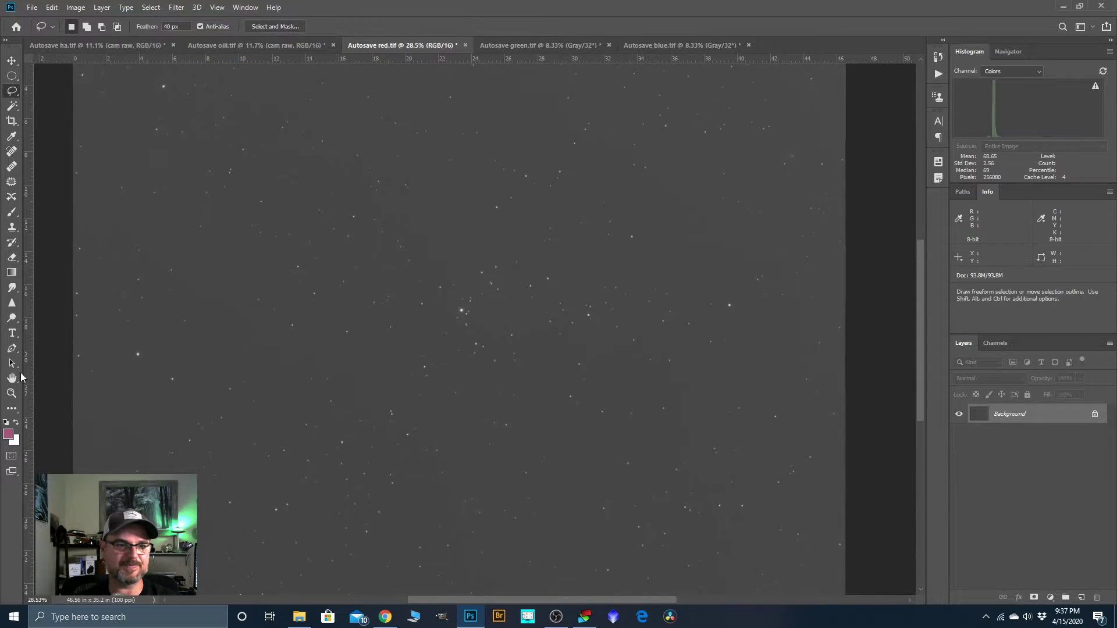
Place a color sampler point on a star-free patch of background in the lower-left part of the red image
right_click(12, 138)
left_click(51, 148)
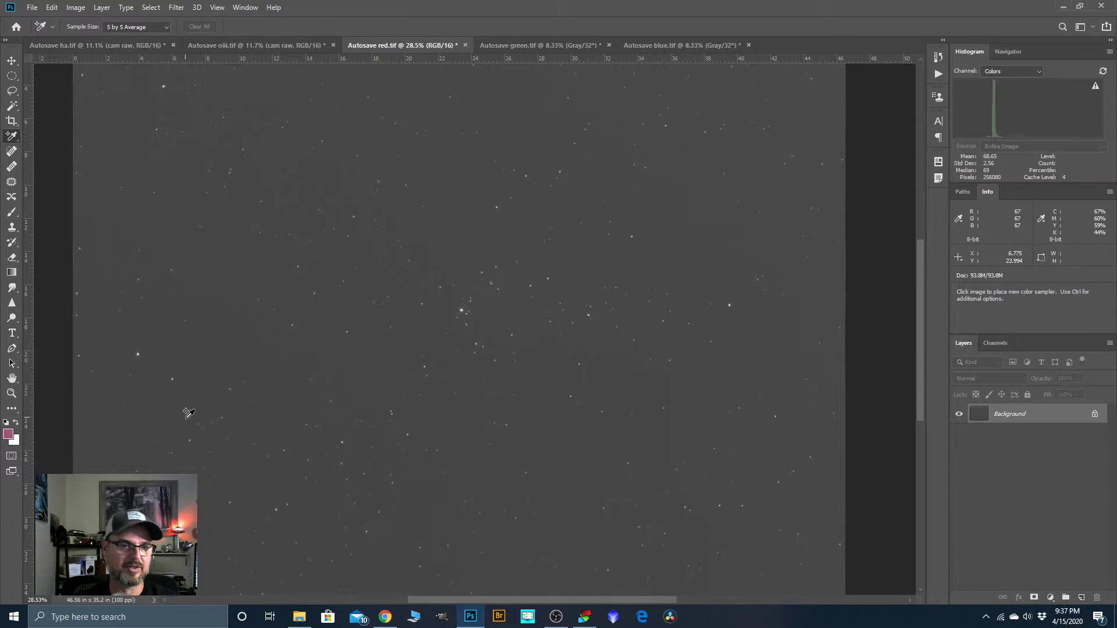
scroll(186, 411, "up", 15)
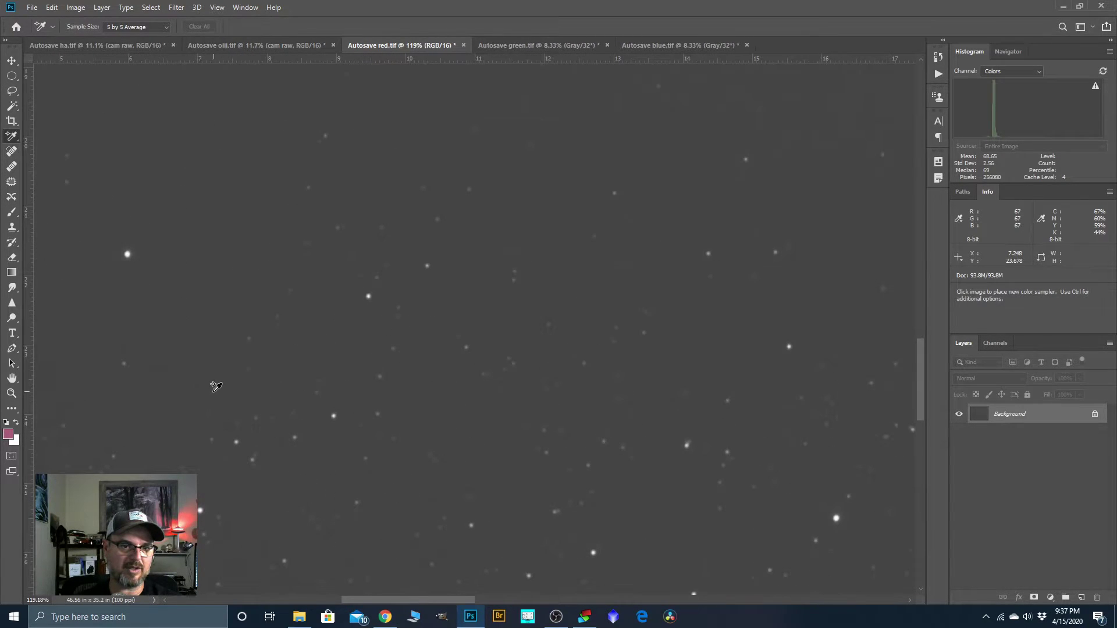
left_click(205, 388)
scroll(247, 368, "down", 2)
scroll(246, 368, "down", 6)
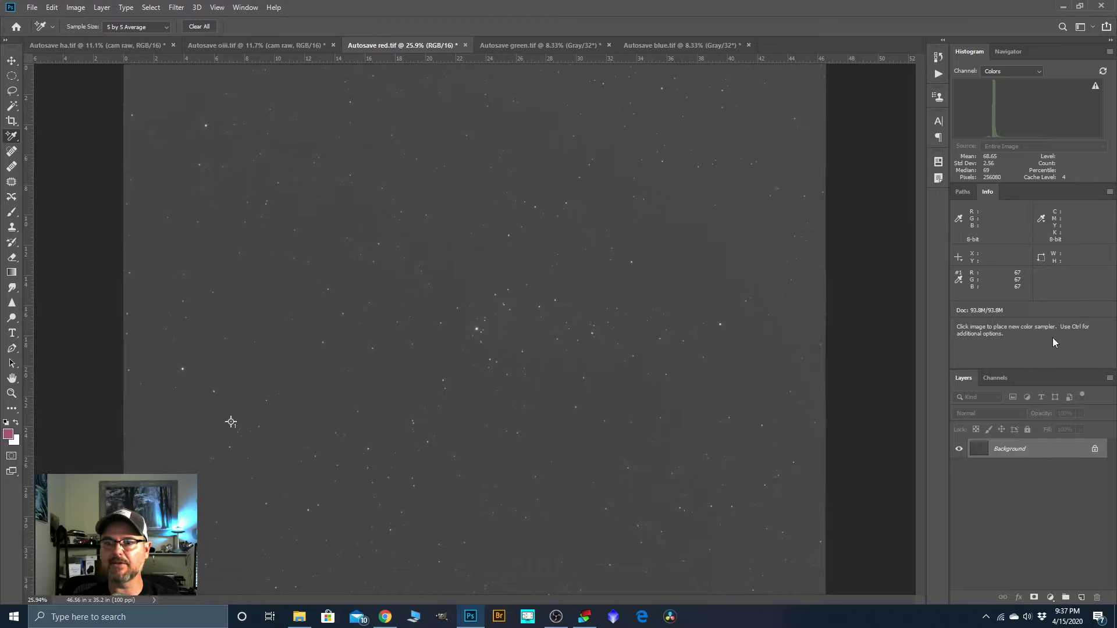
Raise the input black point of the RGB red image with Levels to darken the sky background further
left_click(77, 8)
mouse_move(89, 41)
left_click(205, 49)
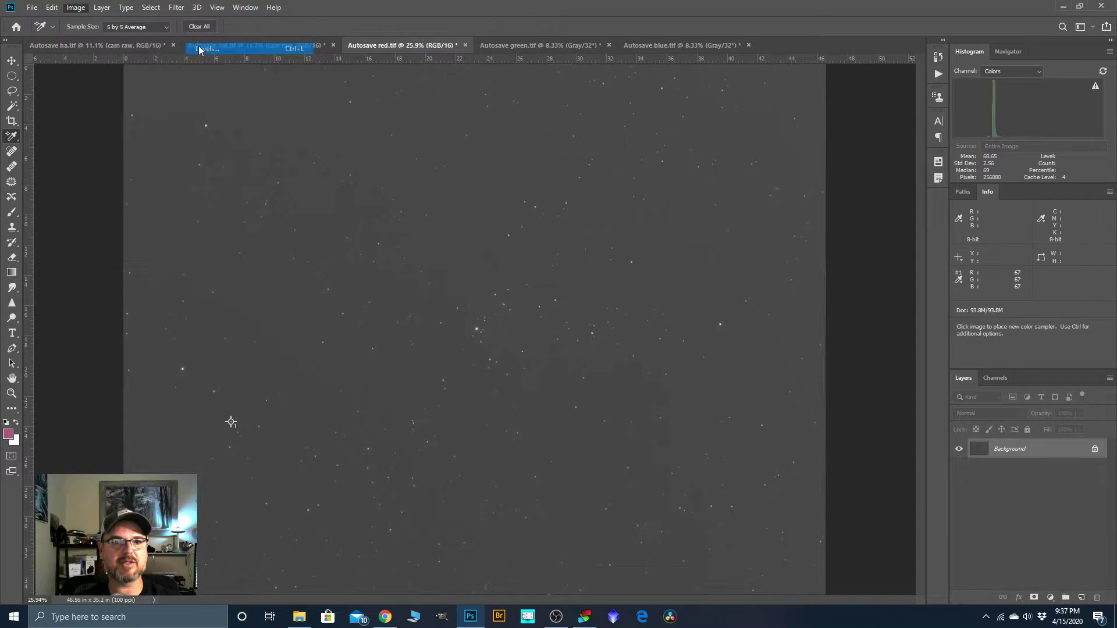
left_click_drag(740, 416, 759, 417)
left_click(929, 310)
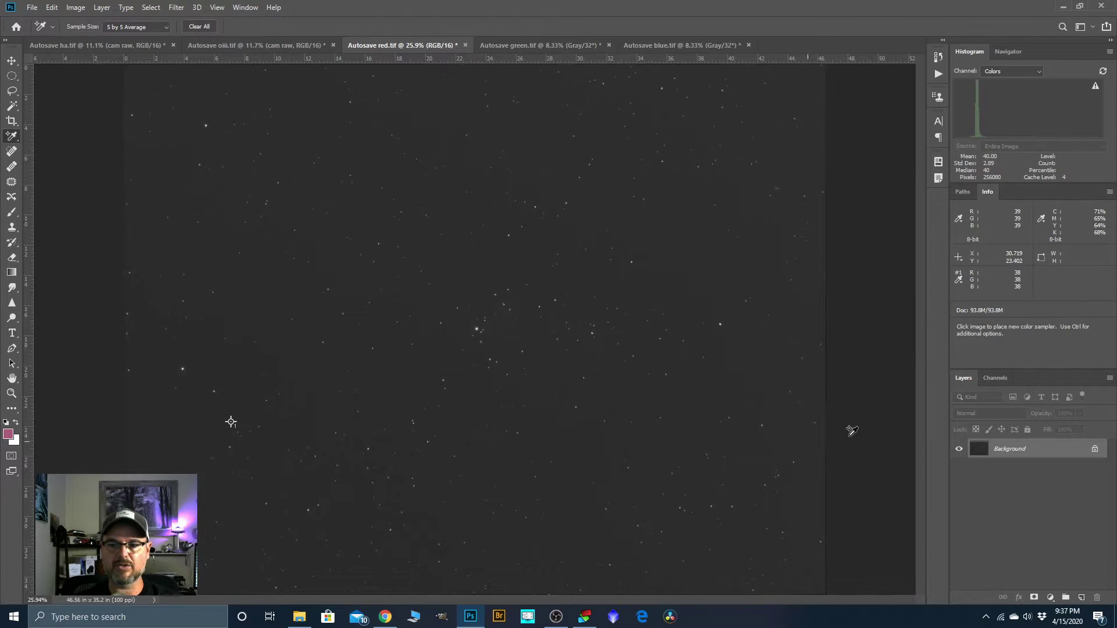
Duplicate the Background layer of the red image and rename the copy "levels"
left_click_drag(1001, 451, 1081, 597)
double_click(1011, 450)
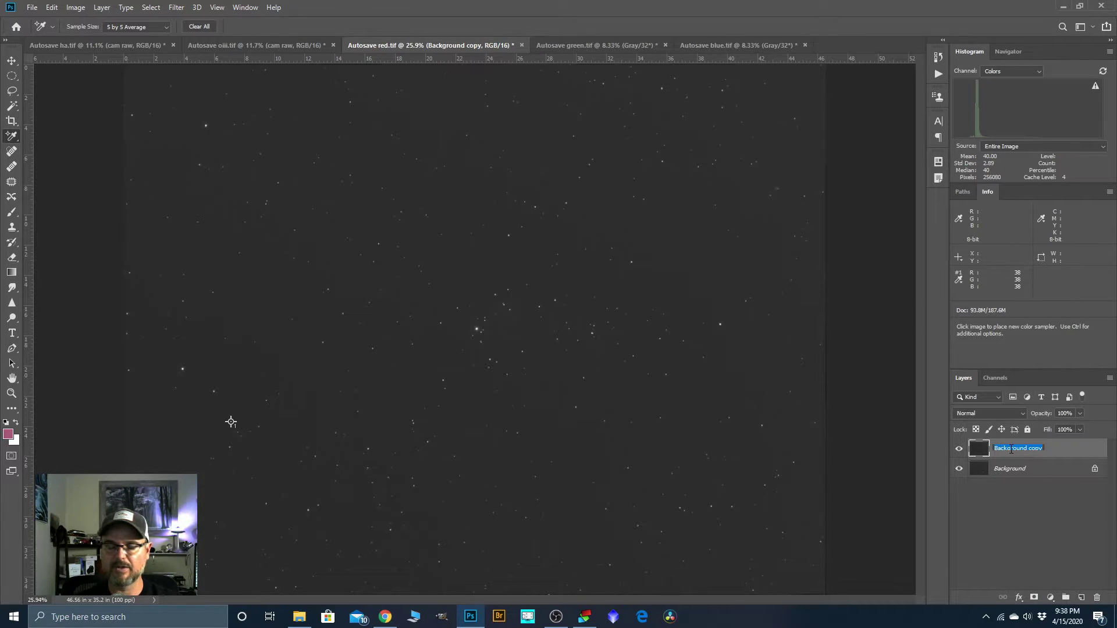
type("levels")
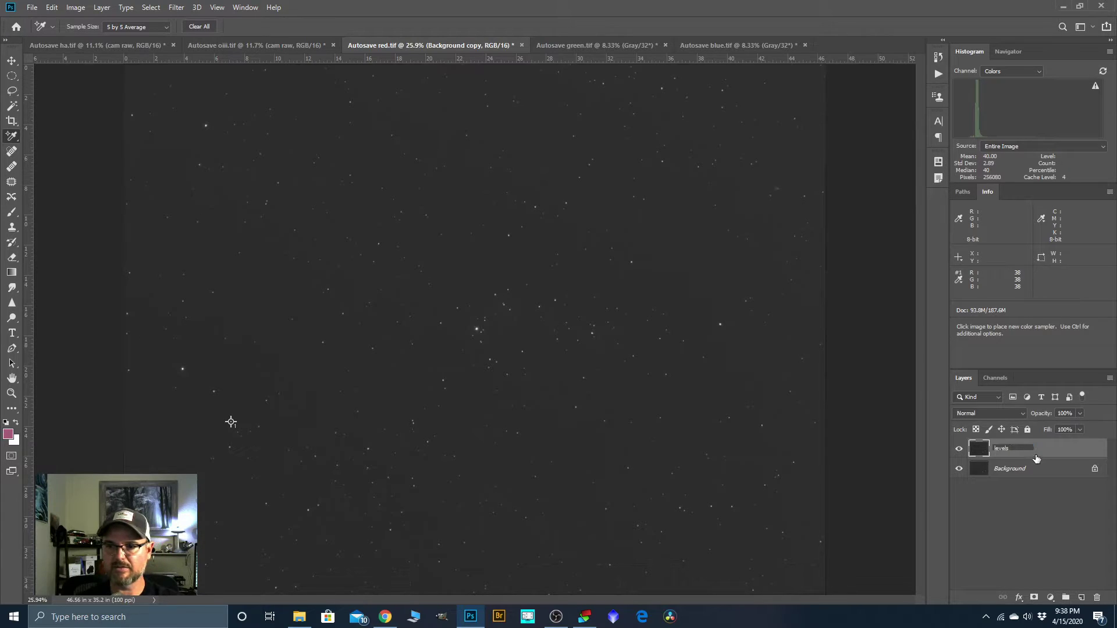
key("Return")
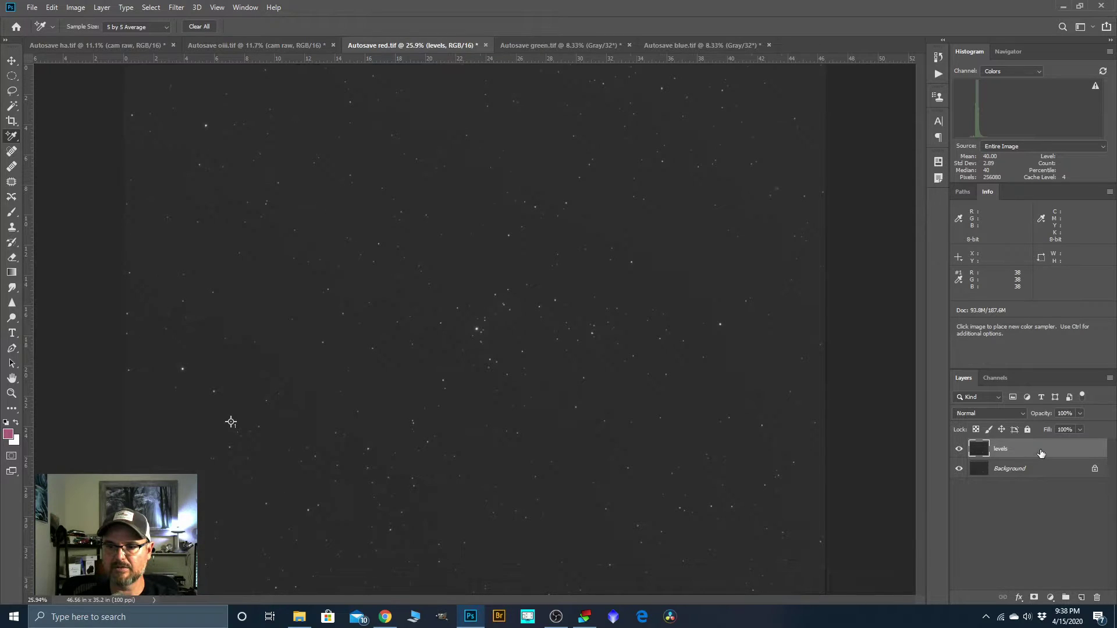
Brighten the midtones of the red image's "levels" layer with Levels, setting the midtone input to 1.23
left_click(76, 7)
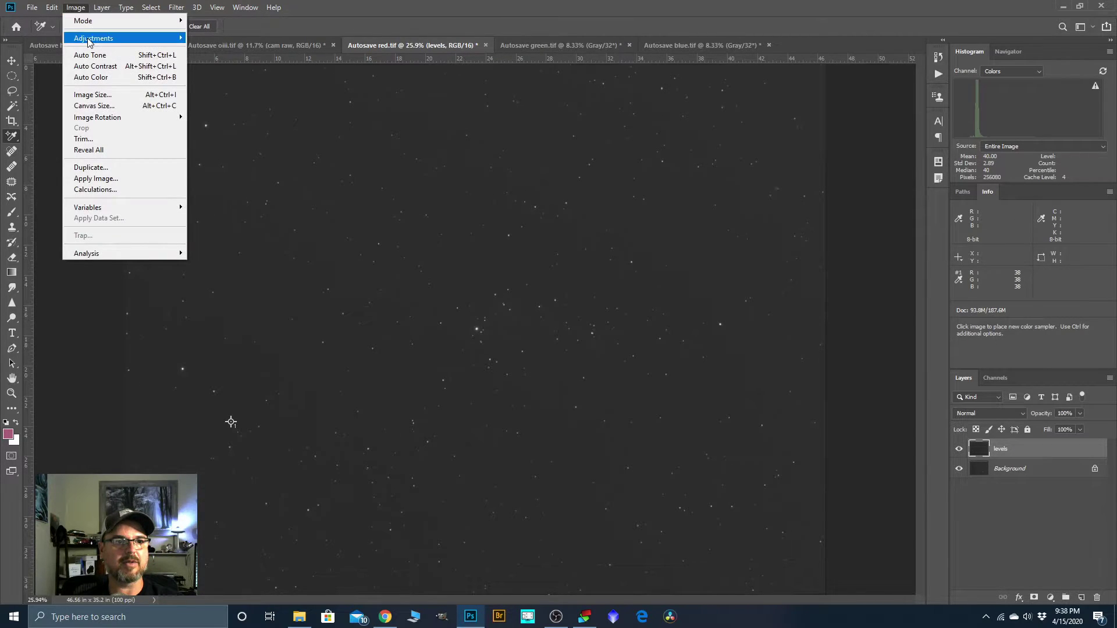
mouse_move(90, 38)
left_click(207, 48)
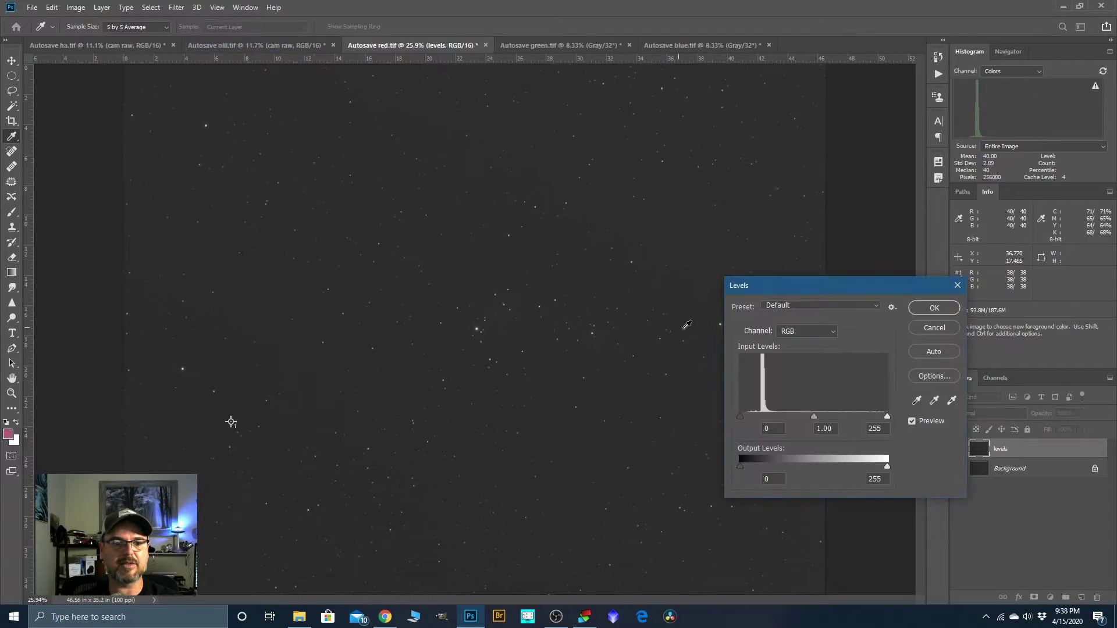
left_click_drag(813, 416, 811, 416)
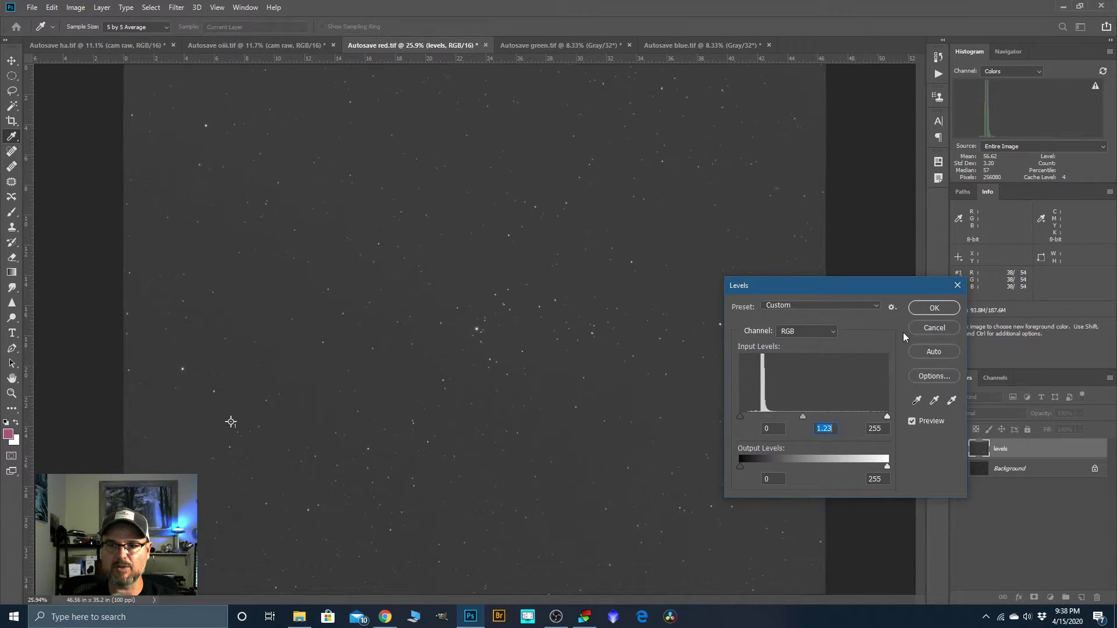
left_click(933, 308)
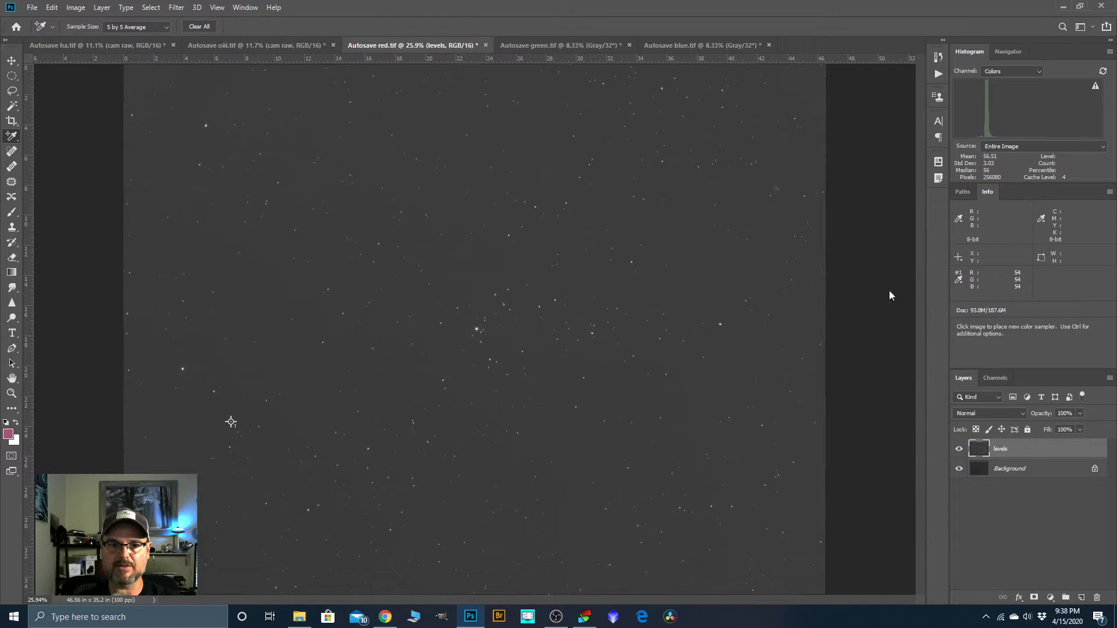
Darken the sky background of the red image's "levels" layer with Levels, setting the input black point to 18
left_click(75, 7)
mouse_move(177, 40)
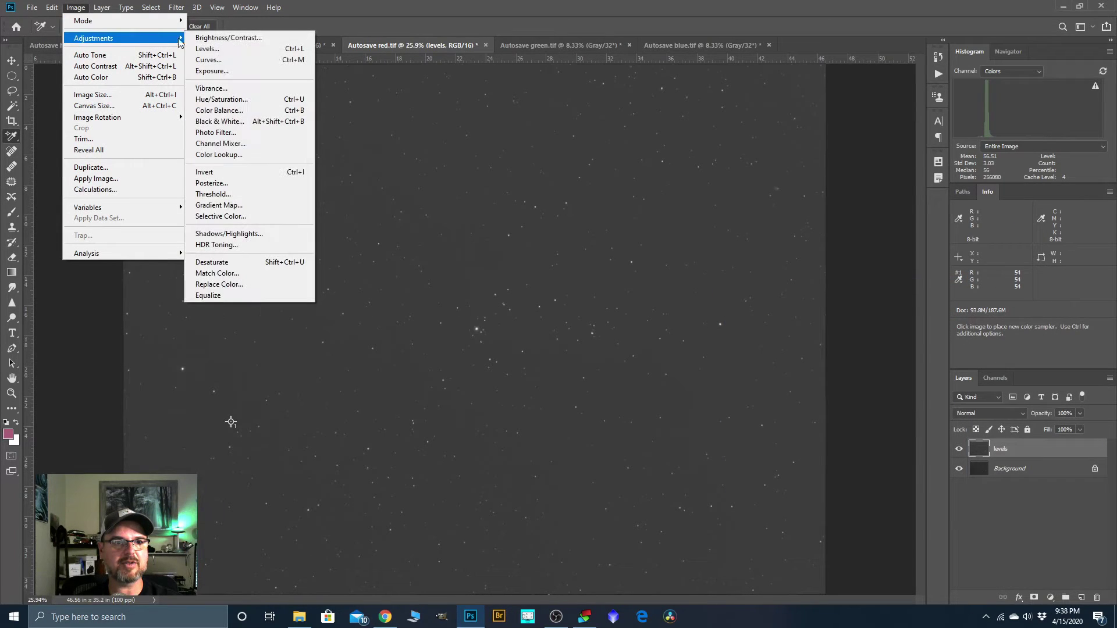
left_click(207, 49)
left_click_drag(740, 417, 743, 416)
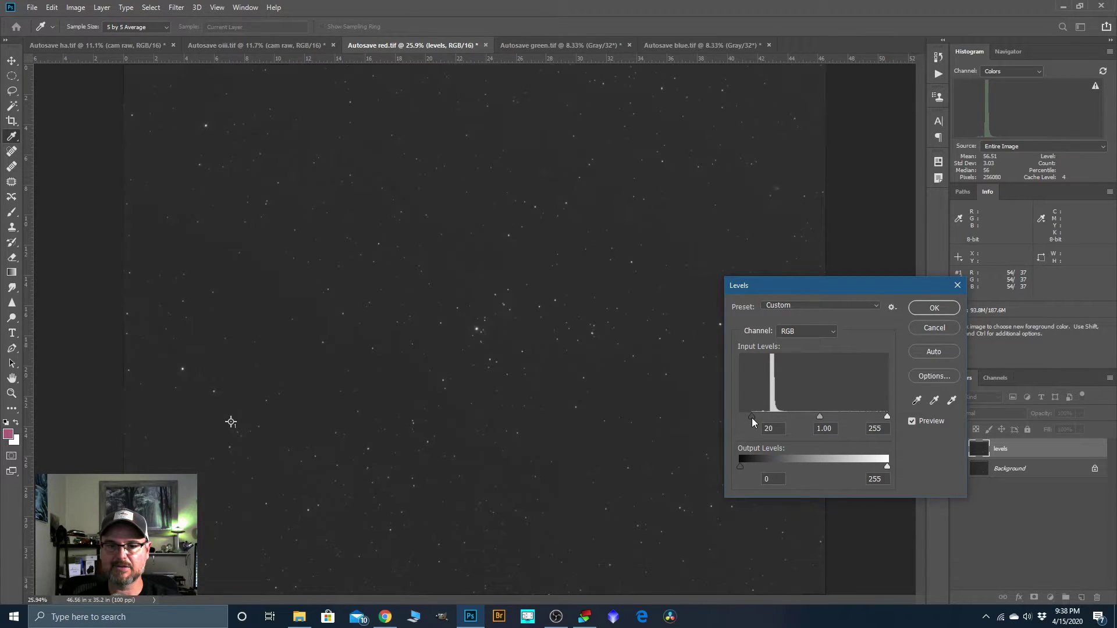
left_click_drag(751, 417, 750, 418)
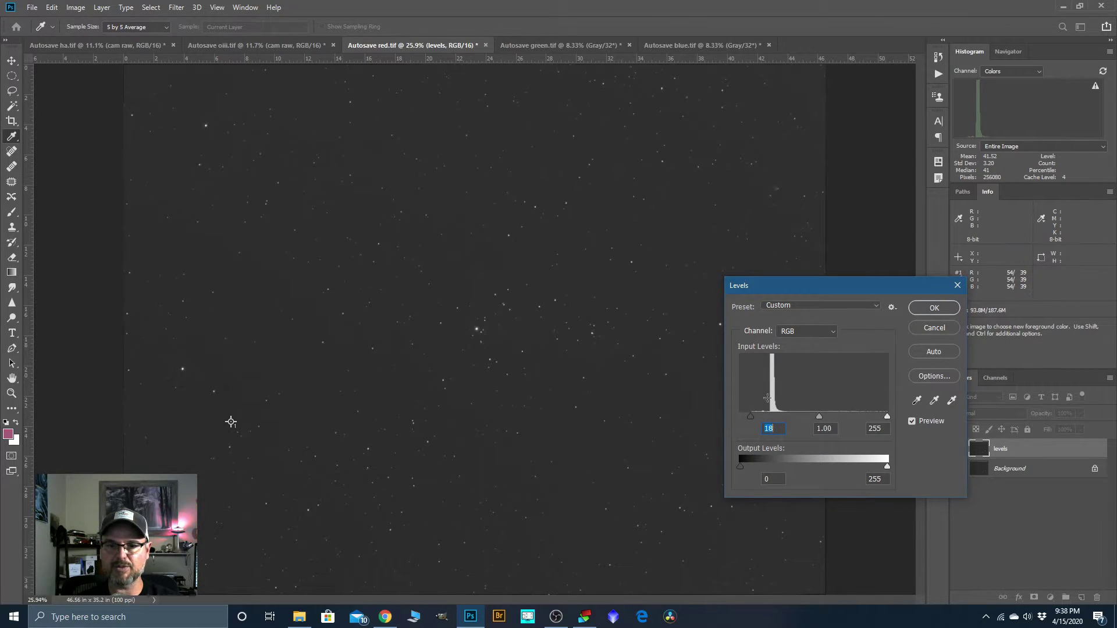
left_click(933, 310)
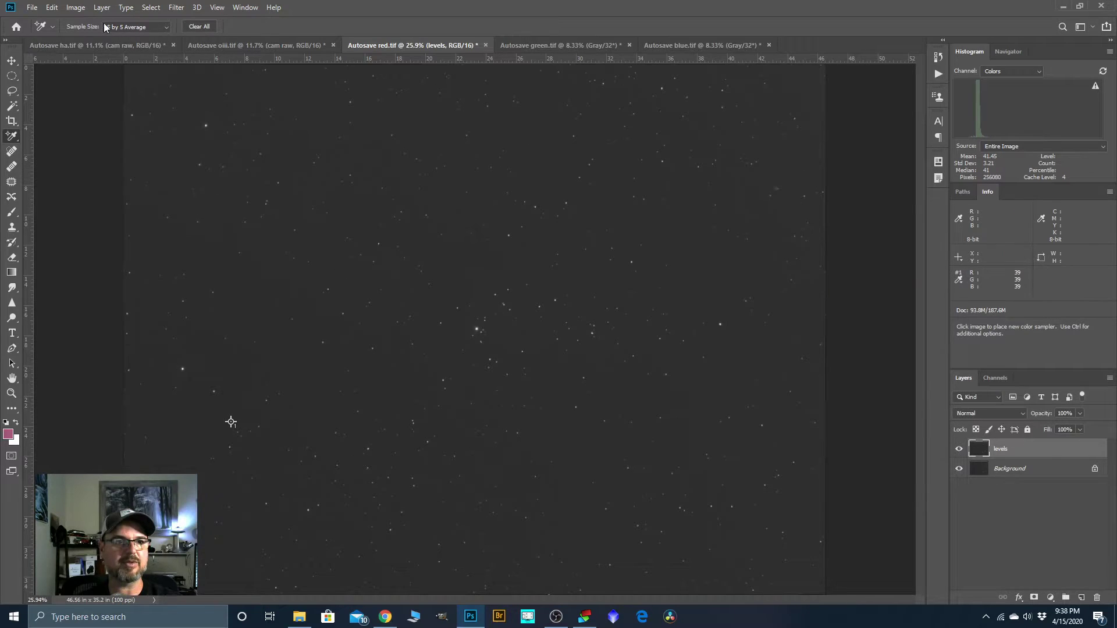
Stretch the red image's "levels" layer again with Levels, setting the midtone input to 1.19
left_click(76, 7)
mouse_move(146, 40)
left_click(233, 49)
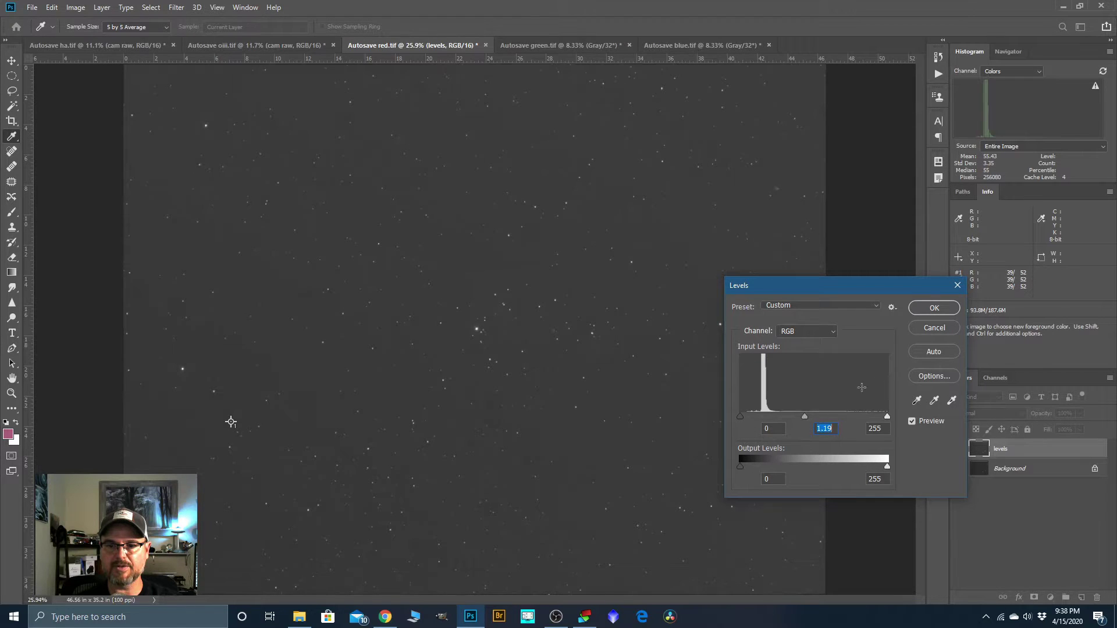
left_click(933, 309)
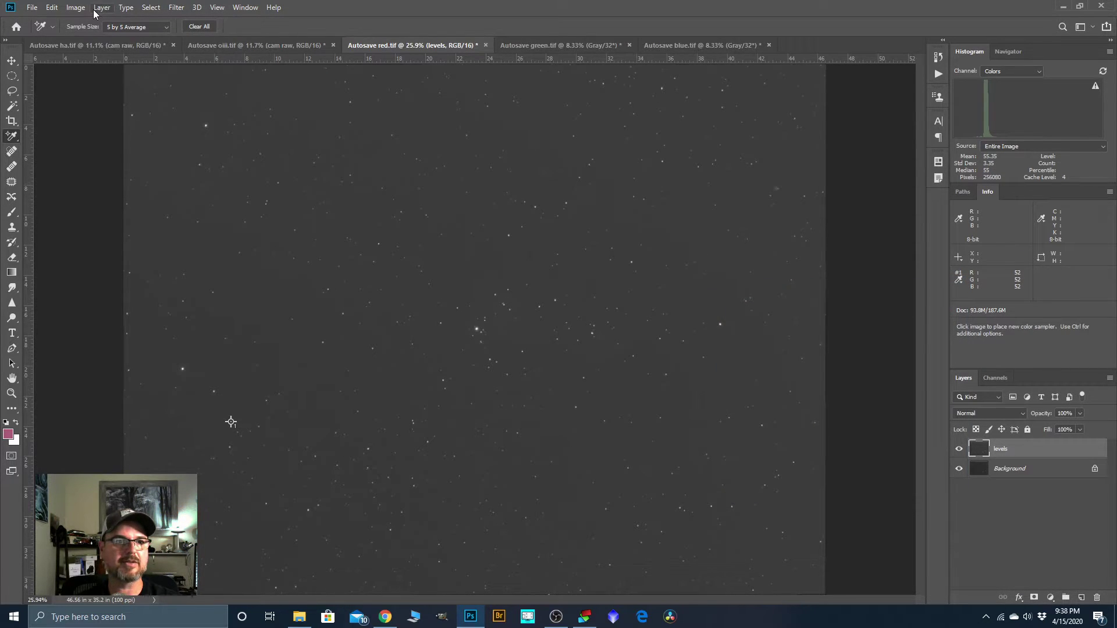
Bring the red image's background back down with Levels by setting the input black point to 17
left_click(76, 8)
mouse_move(168, 43)
left_click(207, 49)
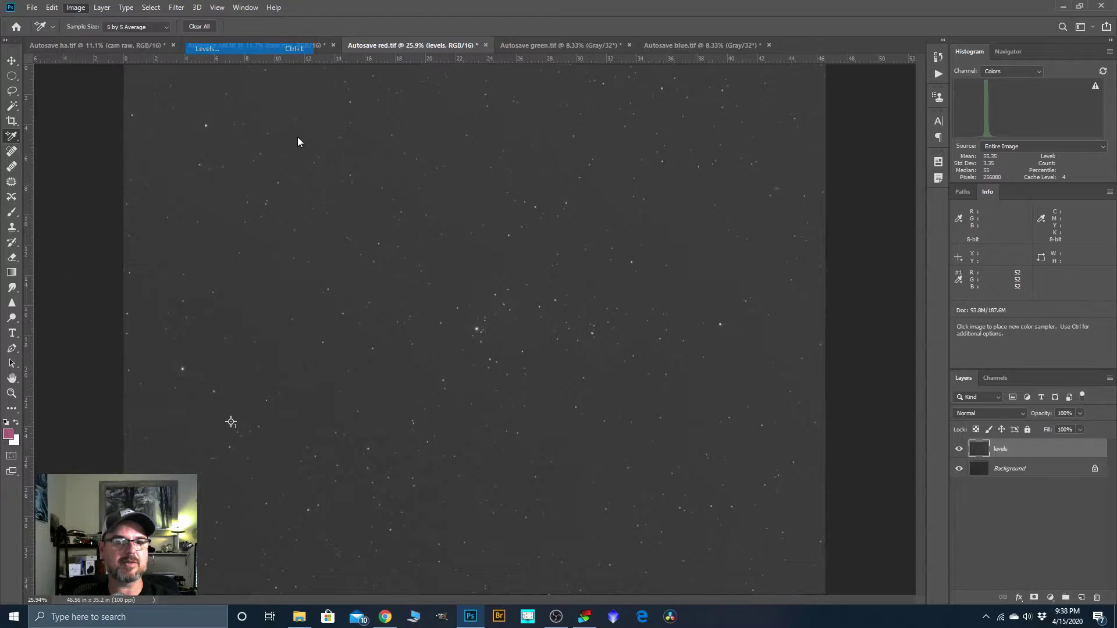
left_click_drag(739, 416, 748, 417)
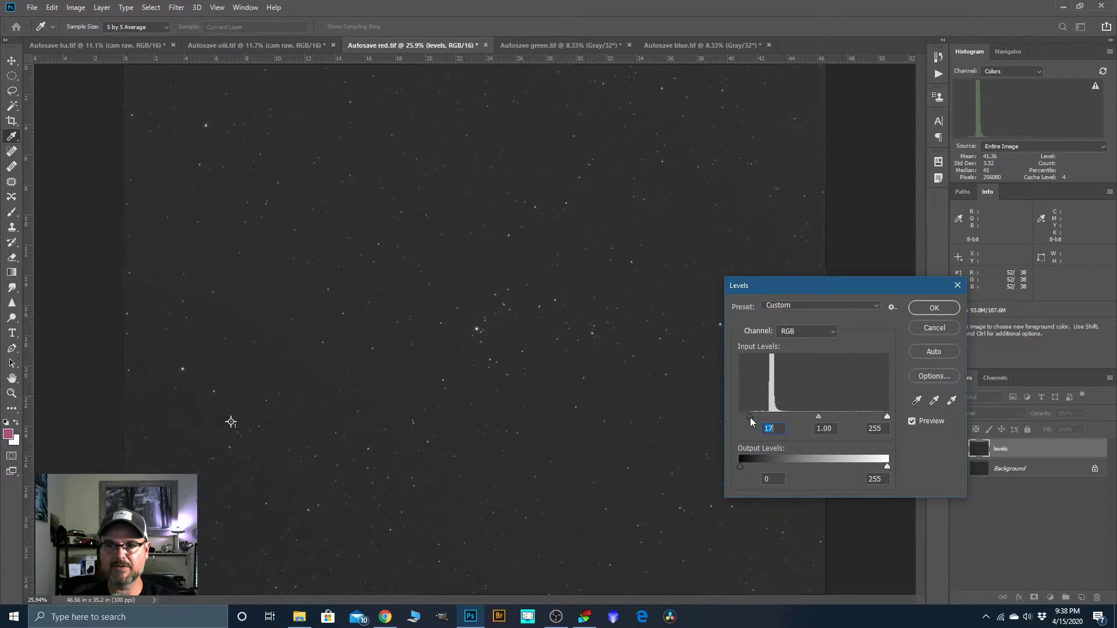
left_click(928, 310)
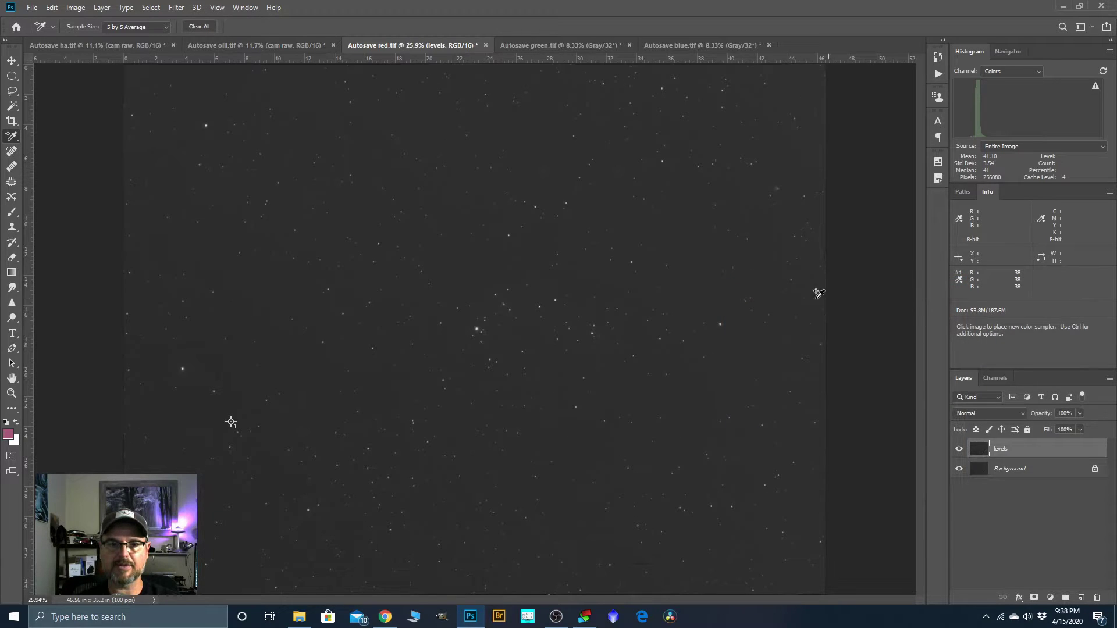
Inspect the stars and background of the stretched red image up close and as a whole
scroll(504, 316, "up", 1)
scroll(502, 316, "up", 8)
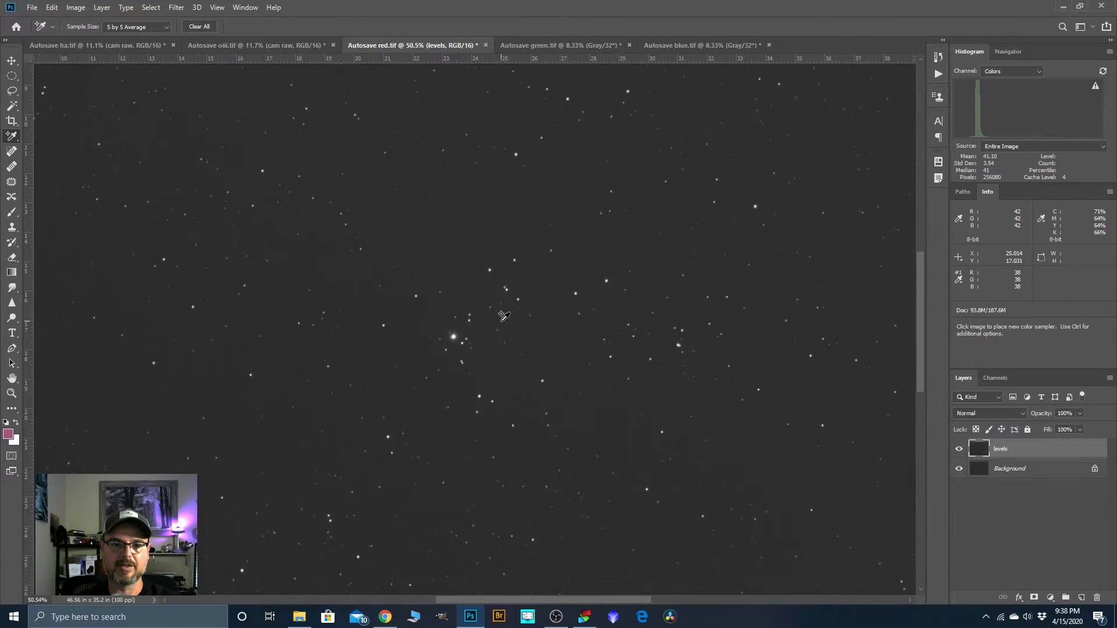
scroll(483, 327, "down", 7)
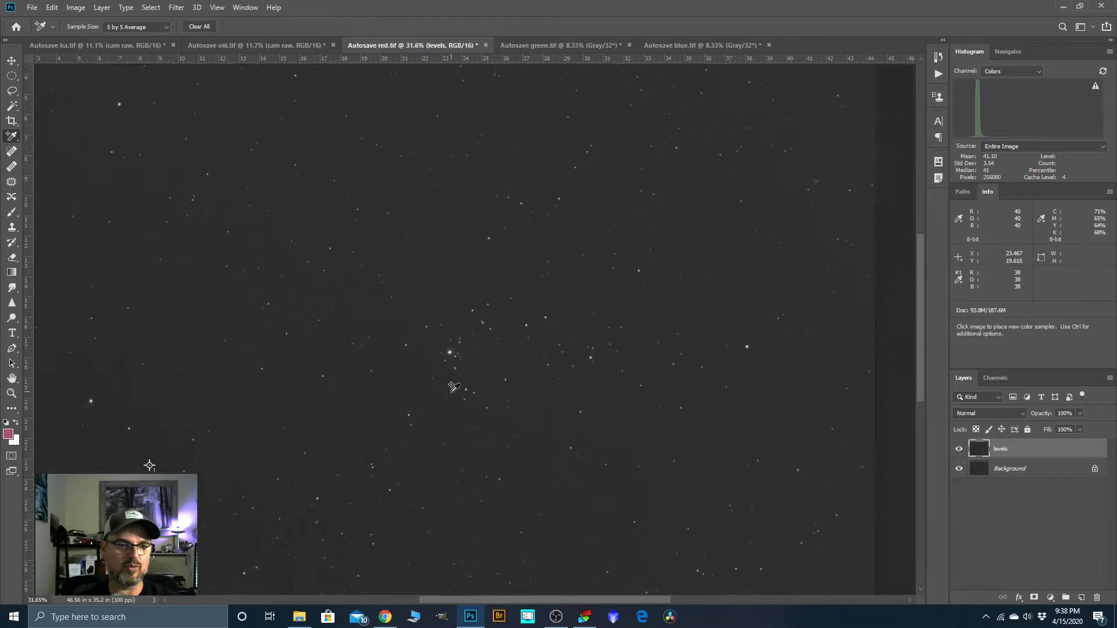
scroll(451, 386, "down", 2)
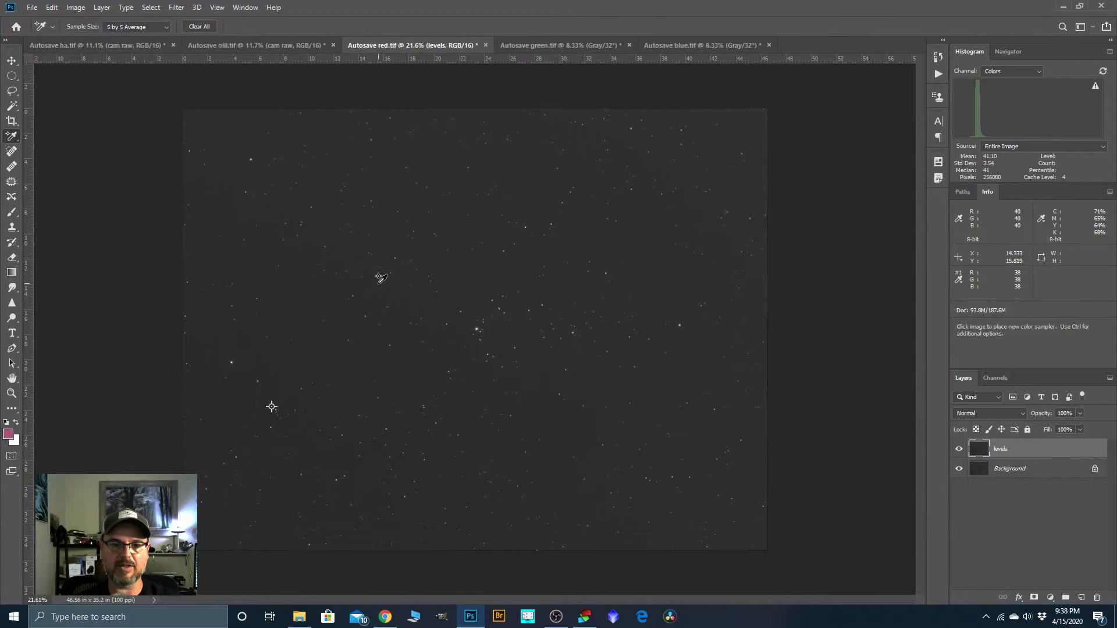
scroll(520, 308, "up", 2)
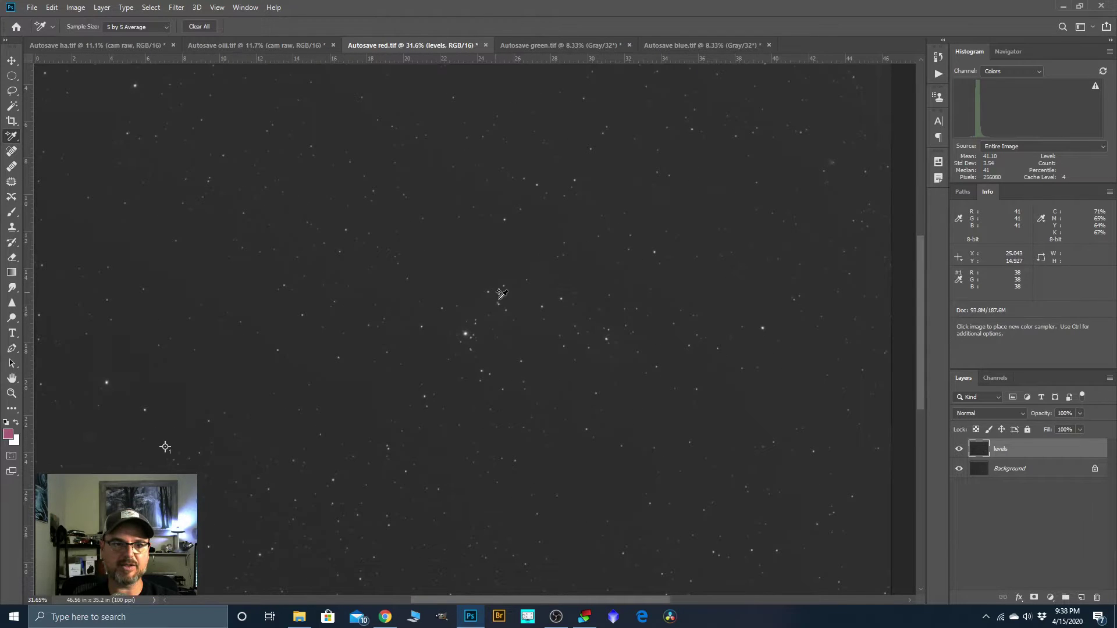
scroll(461, 385, "down", 1)
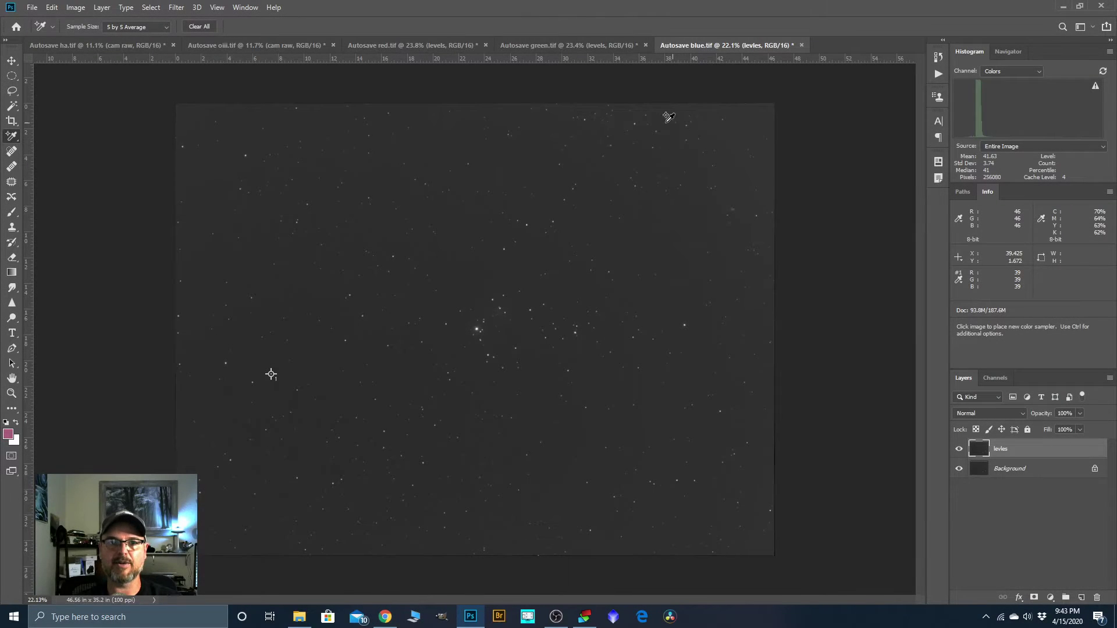
Select the whole "levels" layer of the red image and copy it
left_click(385, 46)
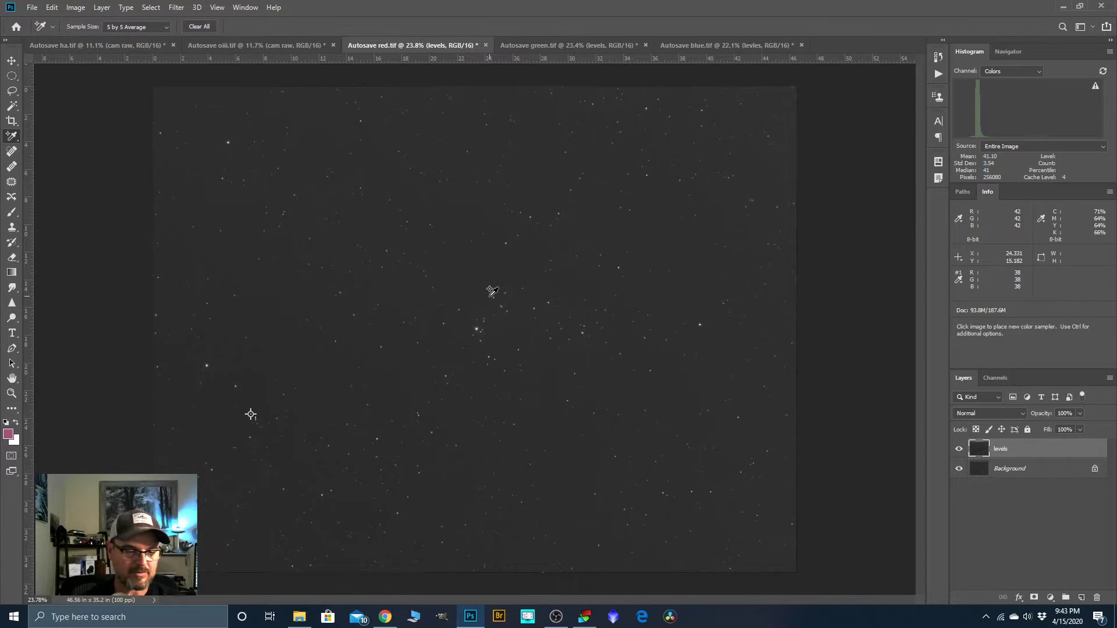
key("ctrl+a")
key("ctrl+c")
key("ctrl+n")
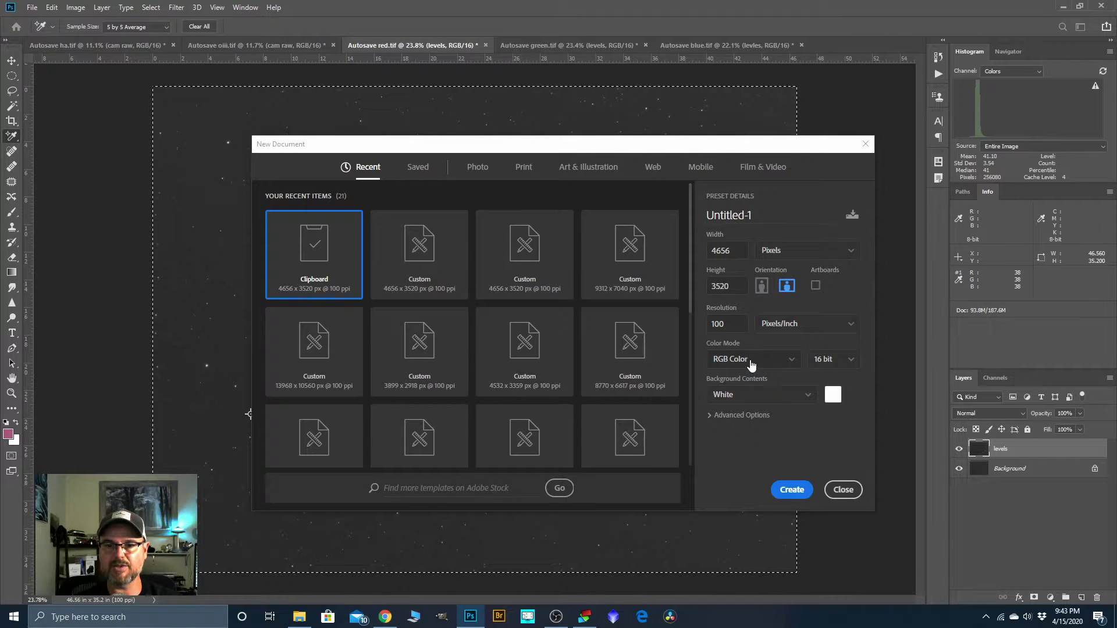
left_click(794, 489)
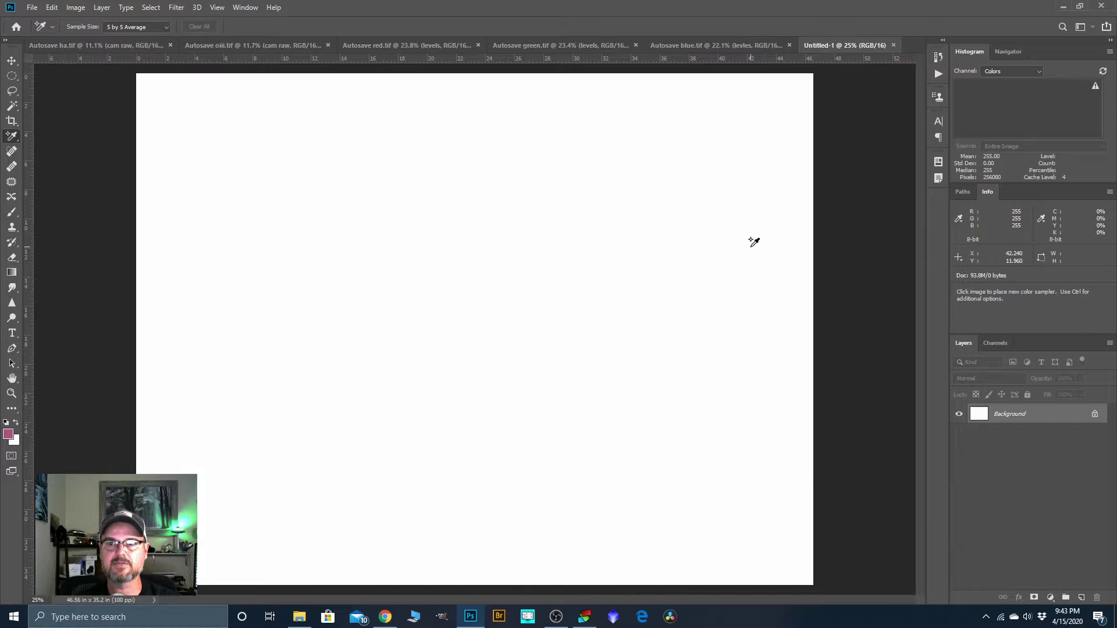
left_click(893, 45)
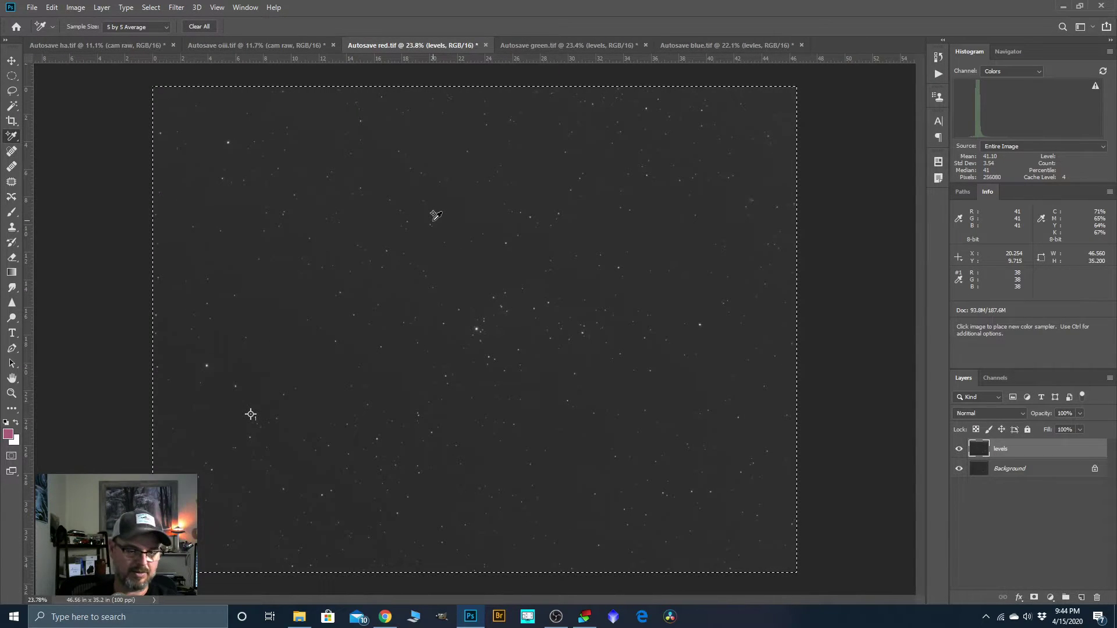
Create a new clipboard-sized document named "Cone HaRGB 4-15", 4656 x 3520 pixels, 16-bit RGB Color with a white background
key("ctrl+n")
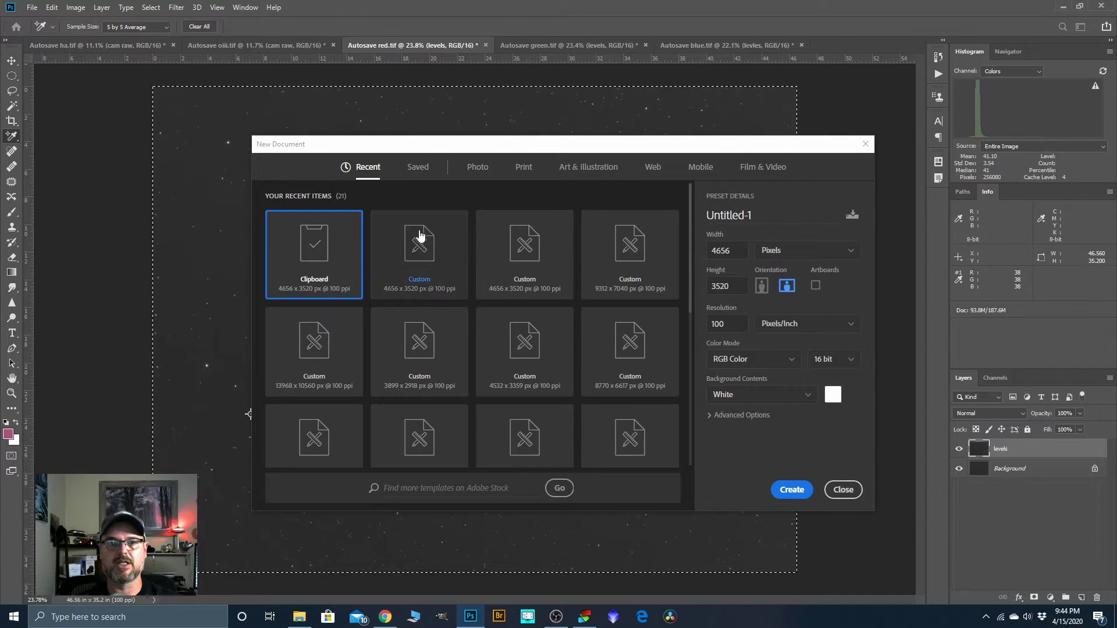
left_click(766, 219)
type("Cone RG")
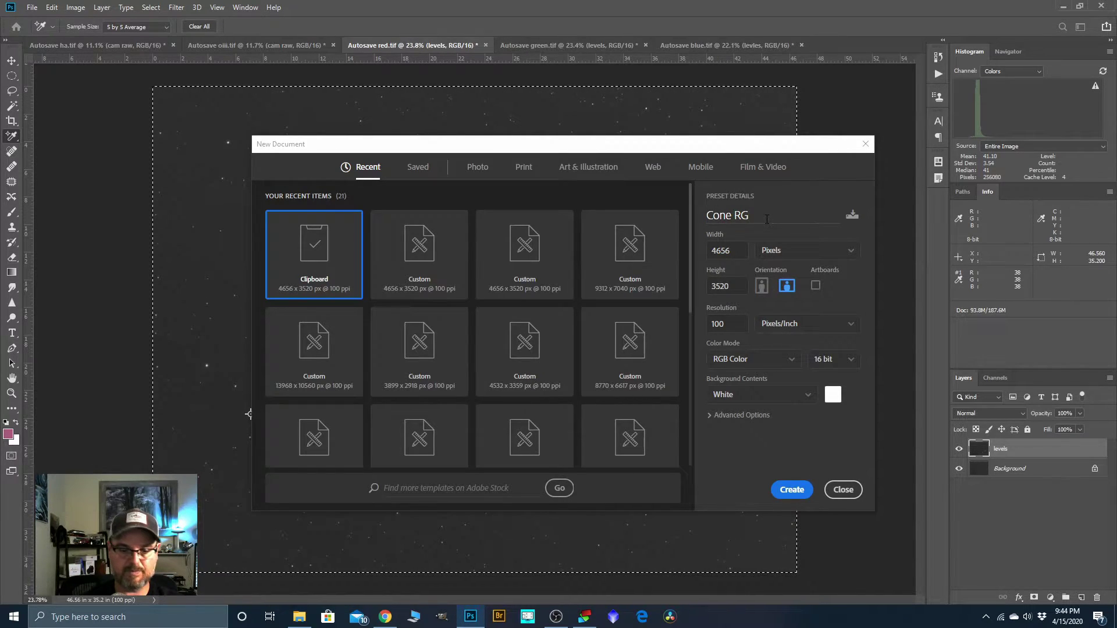
key("BackSpace")
key("BackSpace")
type("HaRGB")
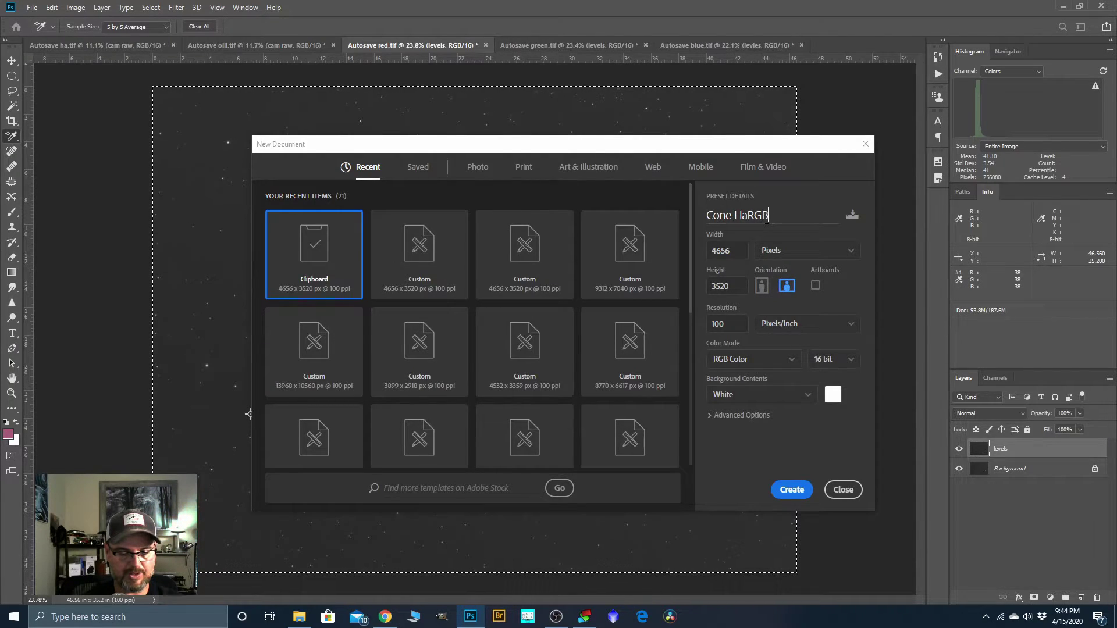
type(" 4")
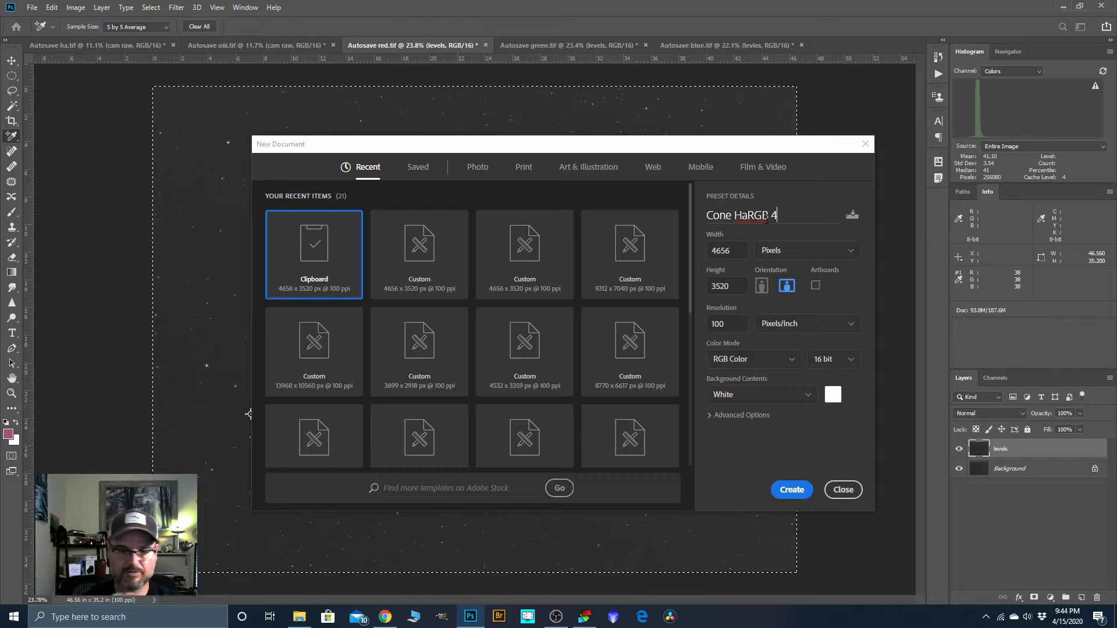
type("-15")
left_click(791, 490)
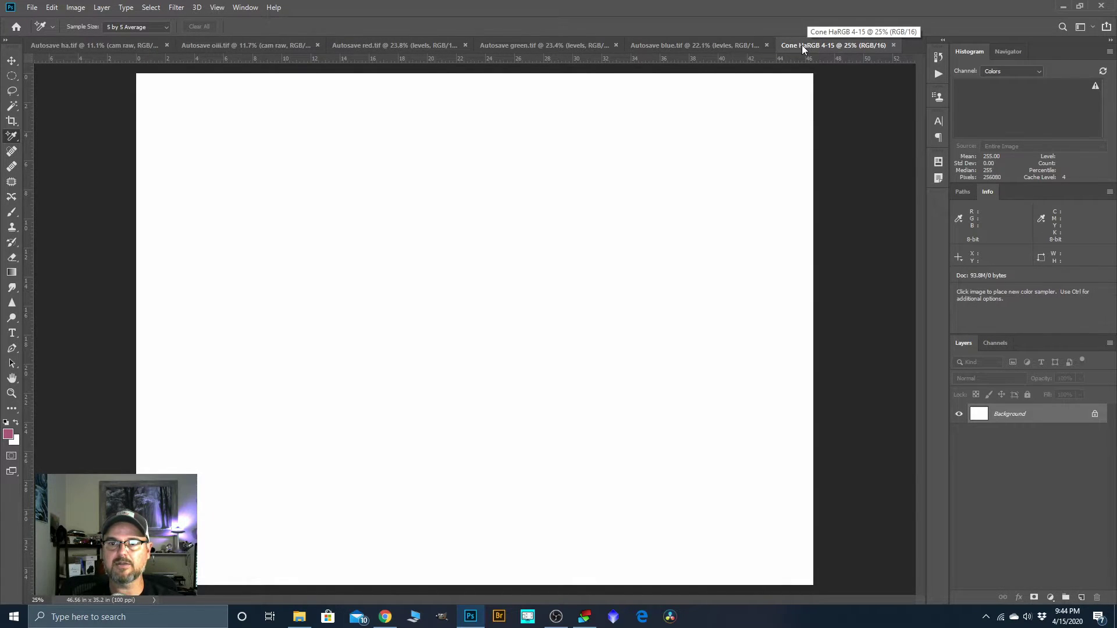
Paste the copied red image into the Red channel of the Cone HaRGB 4-15 document
left_click(995, 344)
left_click(976, 381)
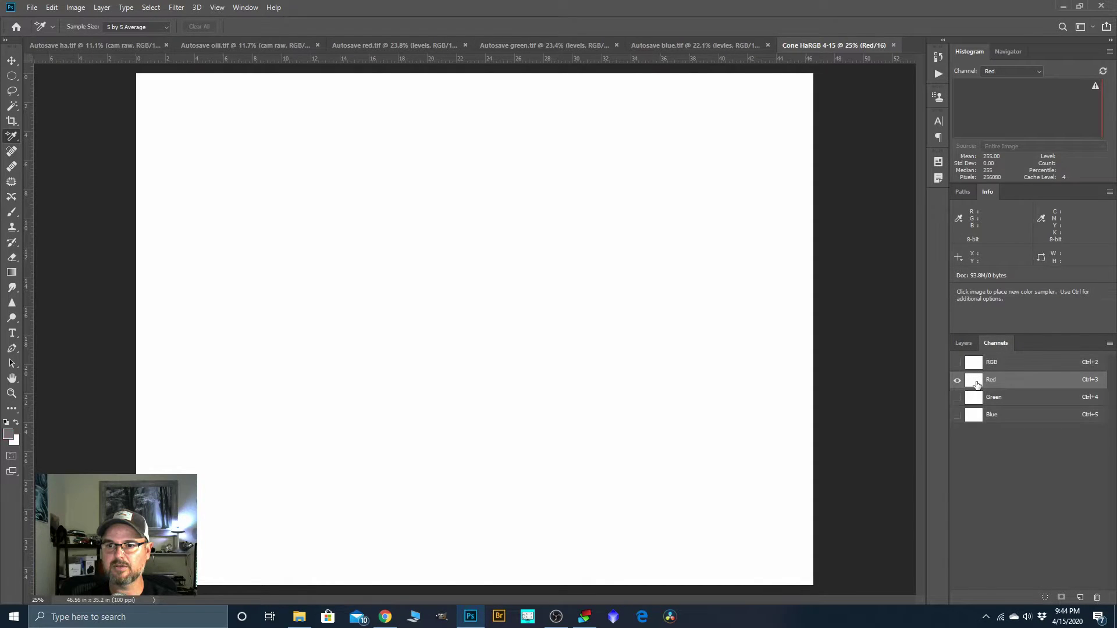
key("ctrl+v")
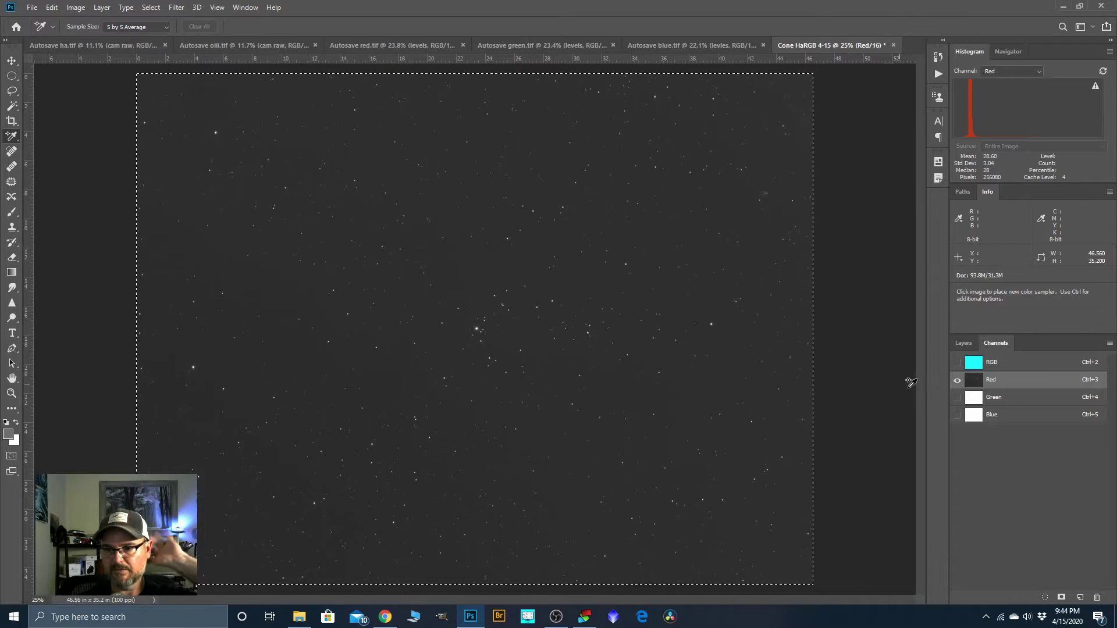
Copy the whole green image and paste it into the Green channel of the Cone HaRGB 4-15 document
left_click(497, 44)
key("ctrl+a")
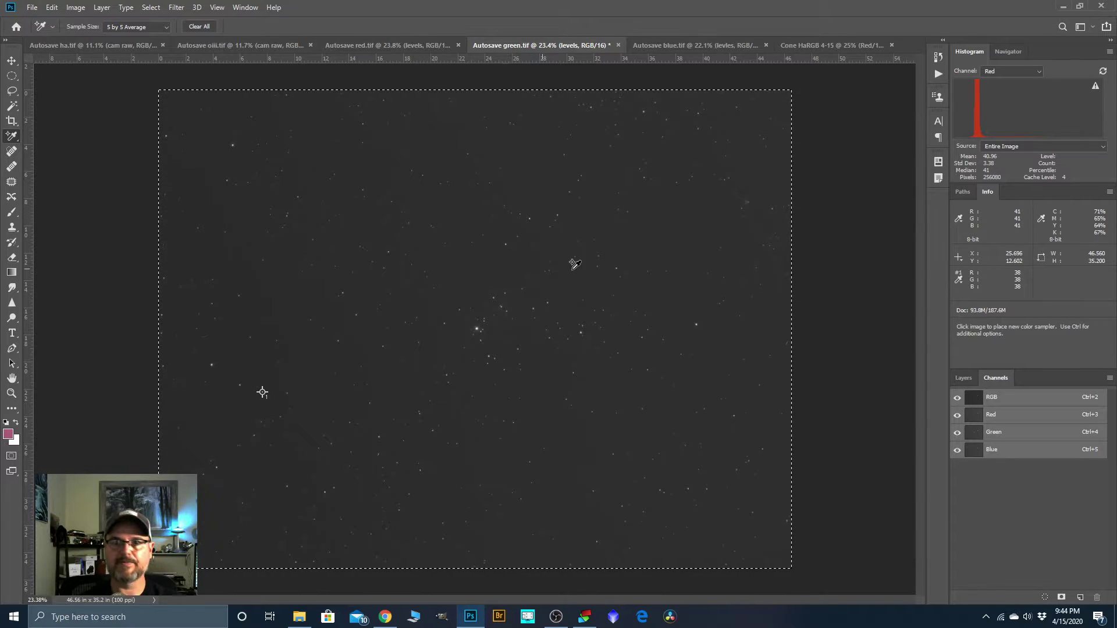
left_click(798, 46)
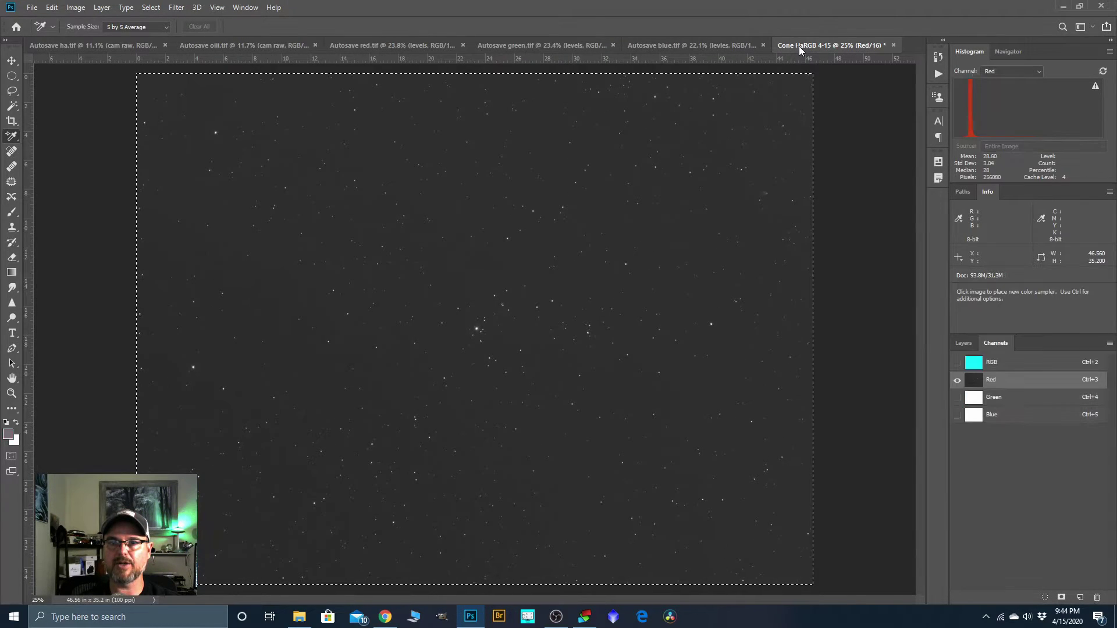
left_click(967, 399)
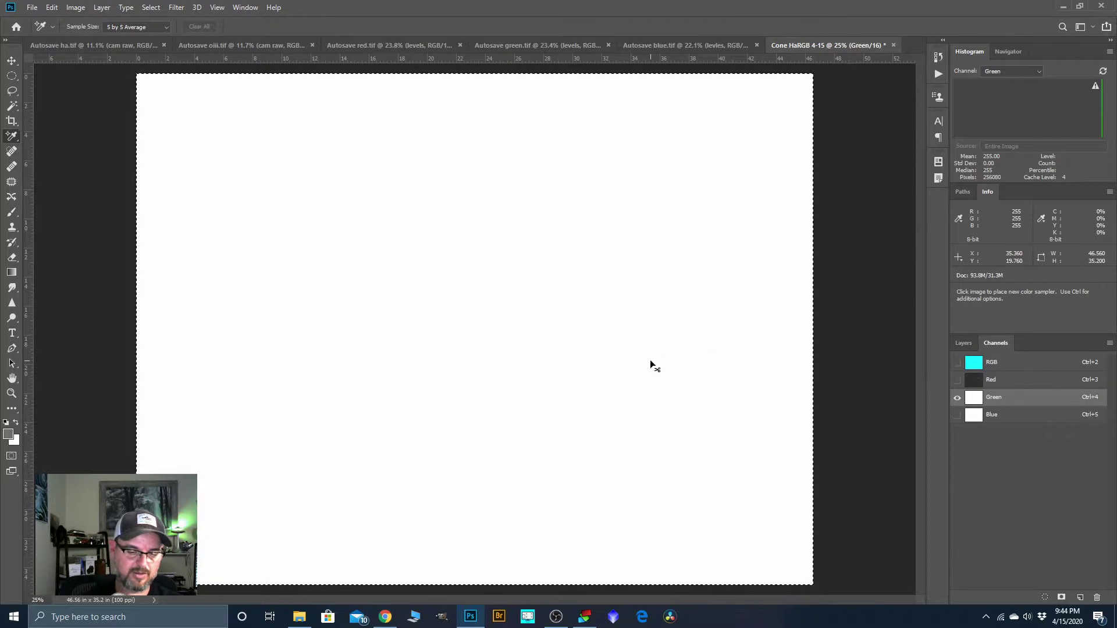
key("ctrl+v")
Check the star alignment between the Red and Green channels by toggling the Red channel's visibility at closer zoom
scroll(499, 324, "up", 1)
scroll(499, 325, "up", 2)
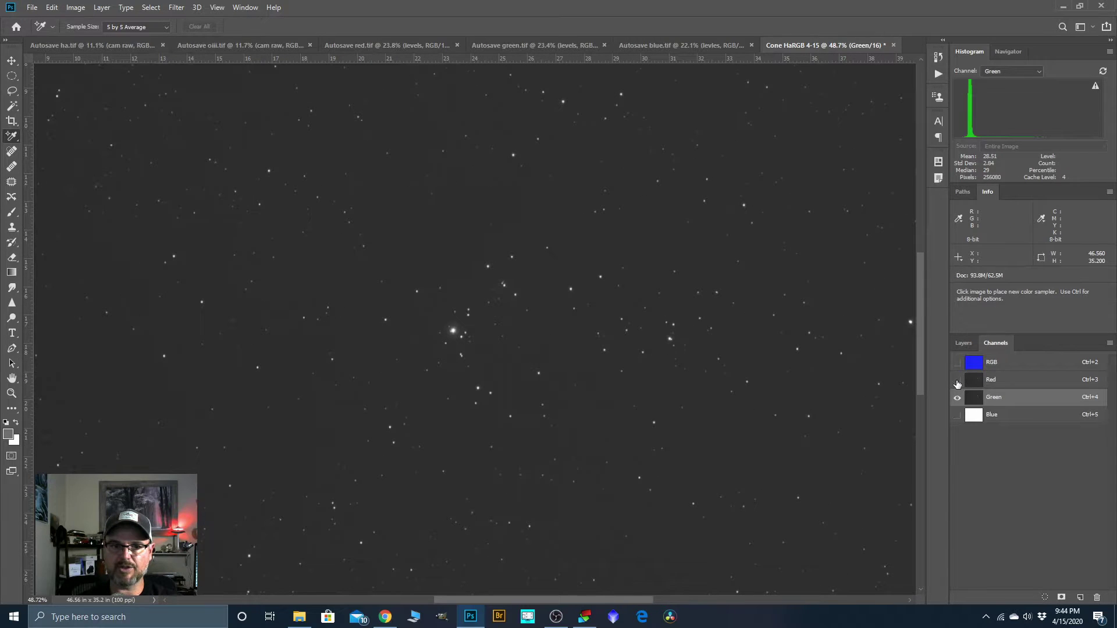
left_click(957, 380)
left_click(957, 380)
left_click(956, 380)
left_click(957, 381)
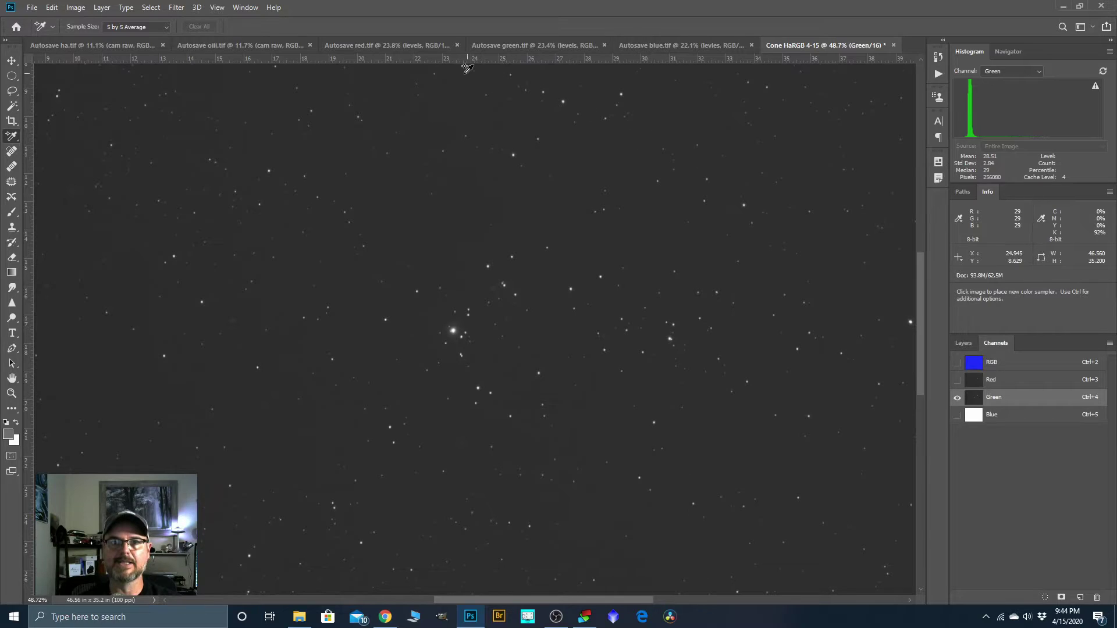
Copy the whole blue image and paste it into the Blue channel of the Cone HaRGB 4-15 document
left_click(629, 46)
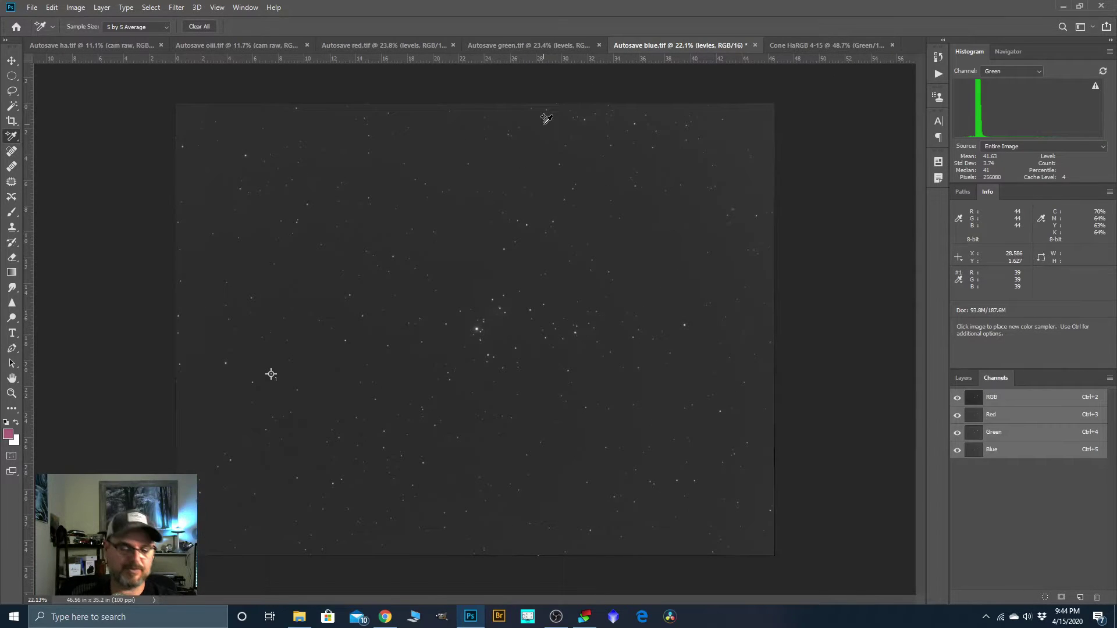
key("ctrl+a")
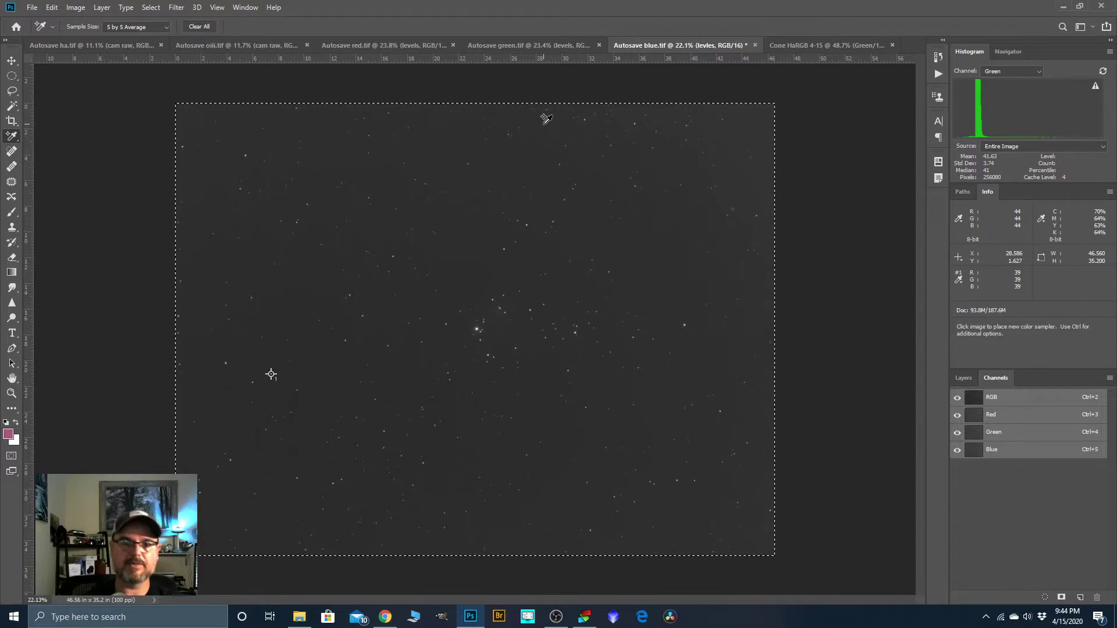
left_click(777, 49)
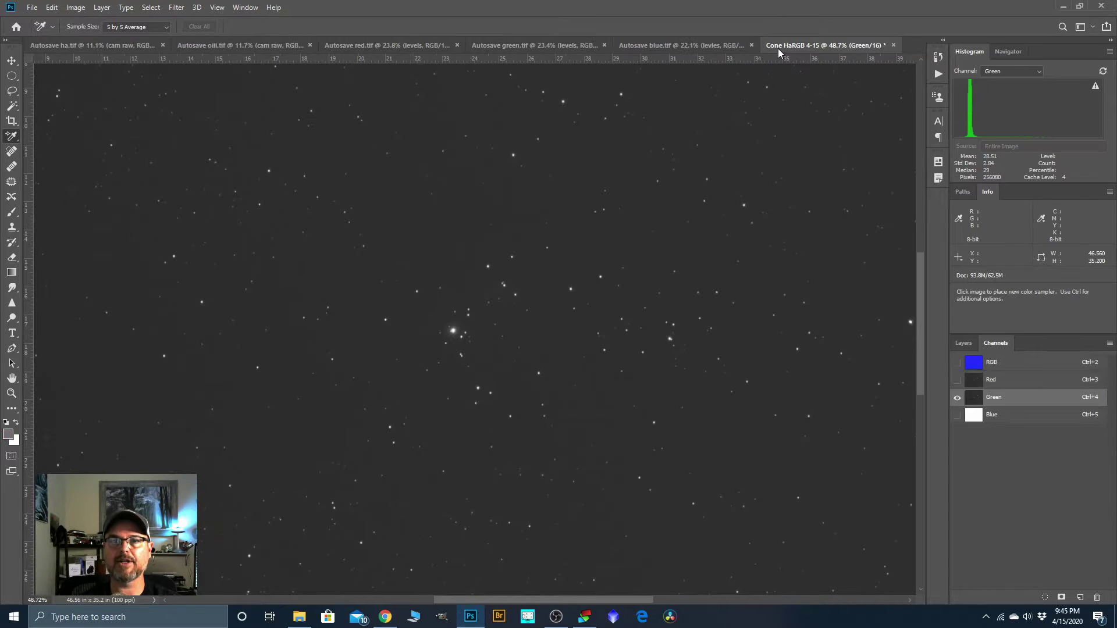
left_click(970, 422)
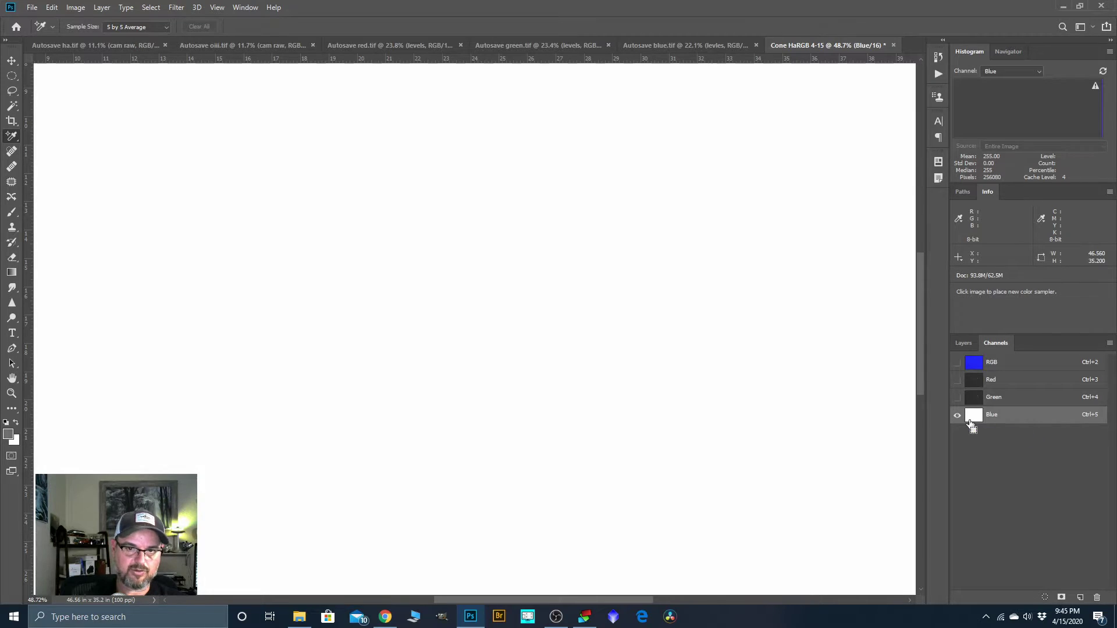
key("ctrl+v")
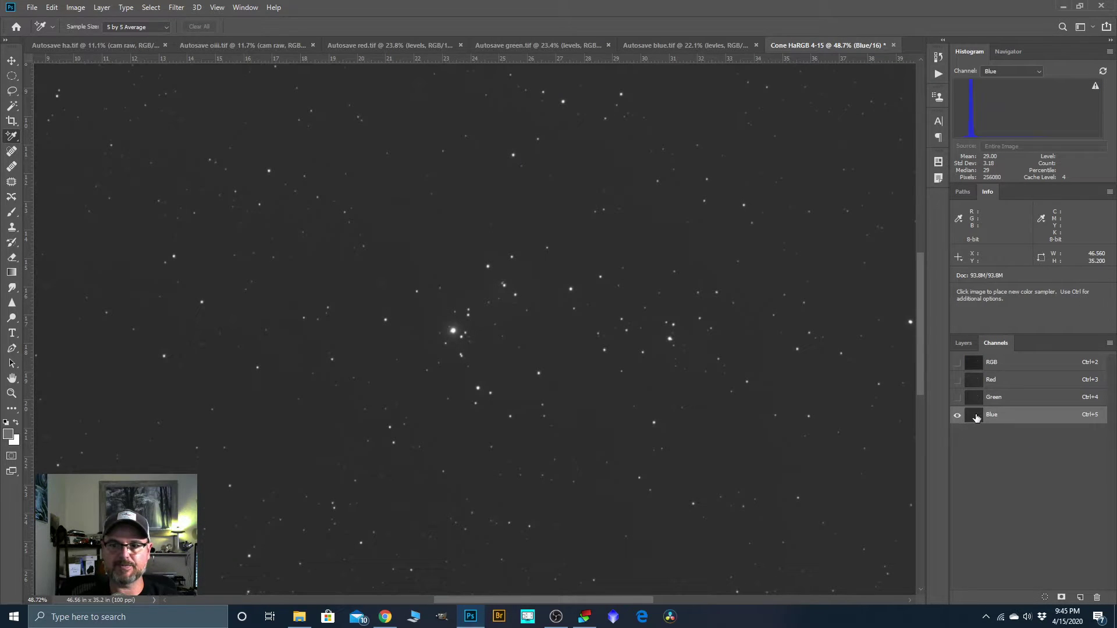
Check the star alignment between the Green and Blue channels by toggling the Green channel's visibility
left_click(957, 397)
left_click(958, 400)
left_click(958, 401)
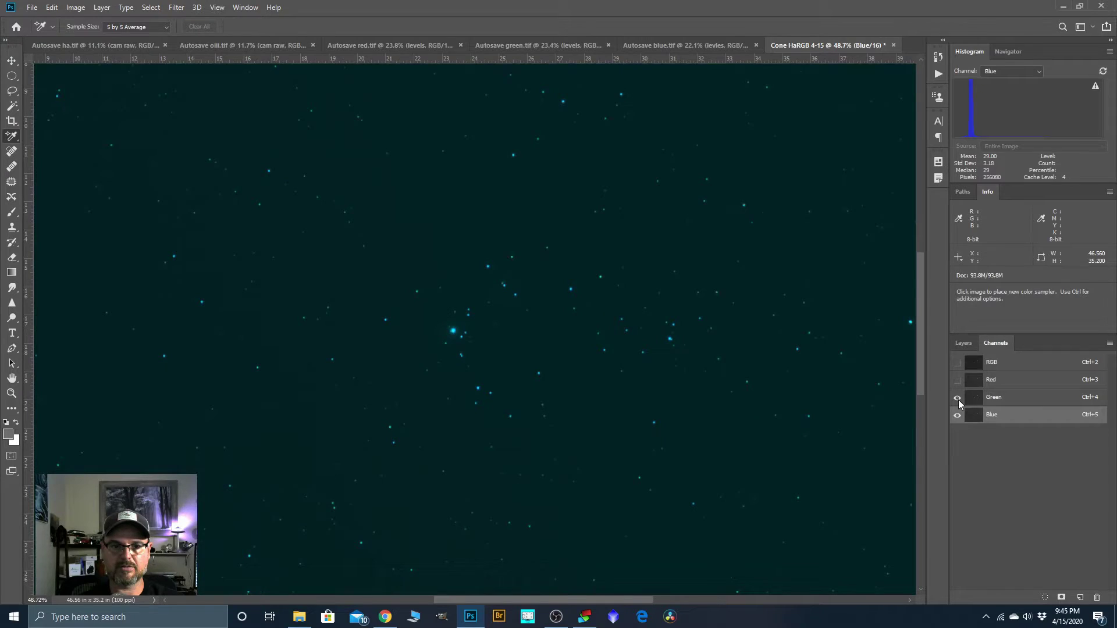
Display the RGB composite of the combined channels with its layer, and deselect the image
left_click(992, 362)
left_click(966, 347)
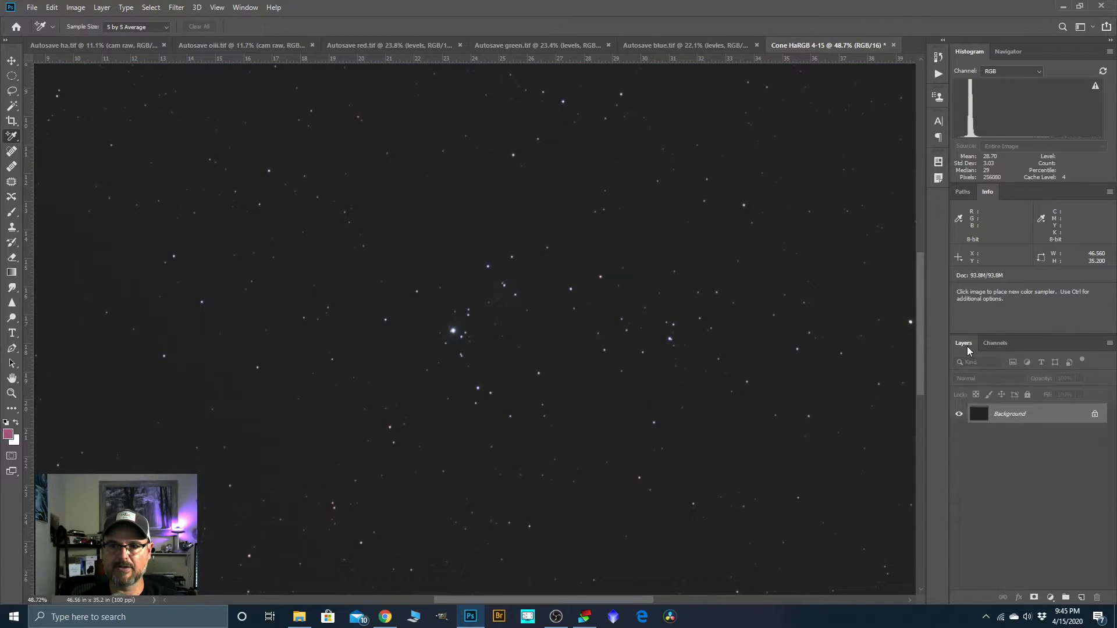
scroll(480, 394, "down", 6)
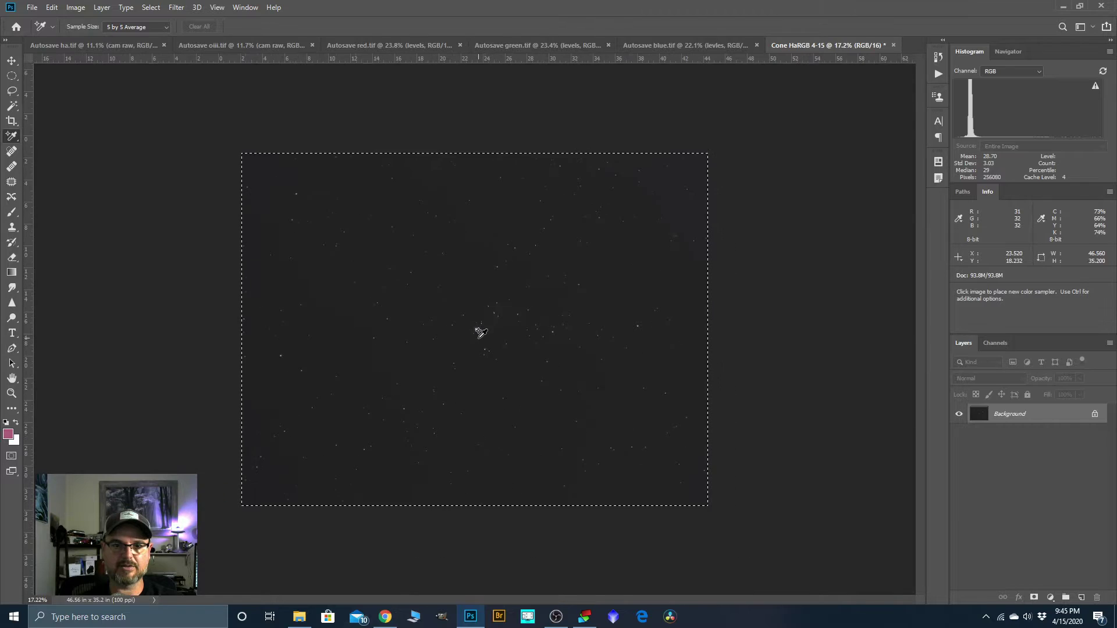
scroll(476, 357, "up", 3)
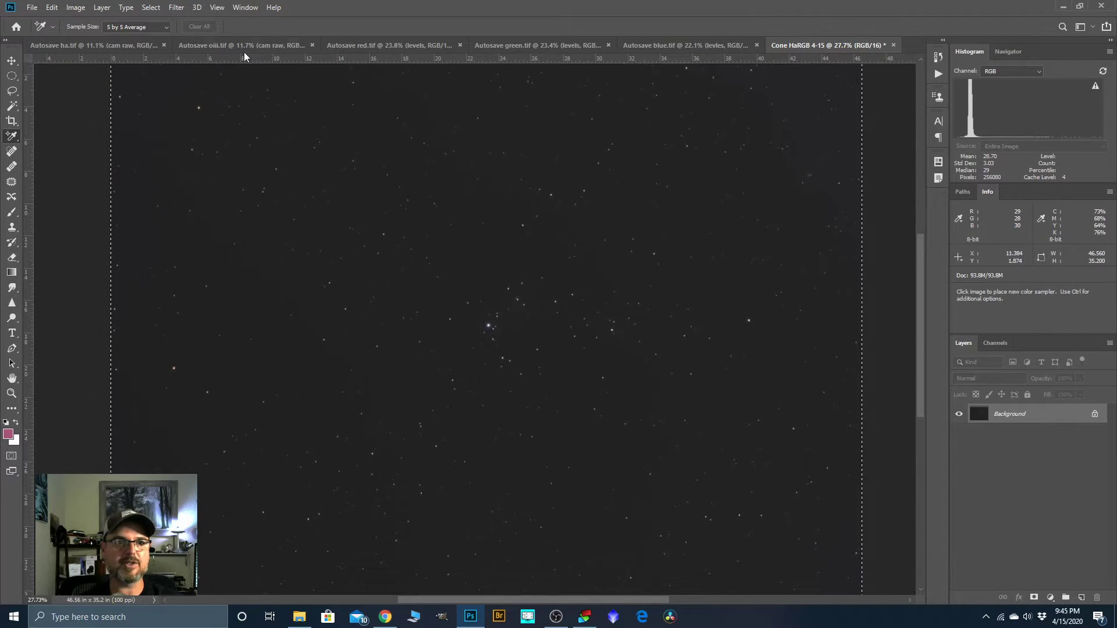
left_click(153, 8)
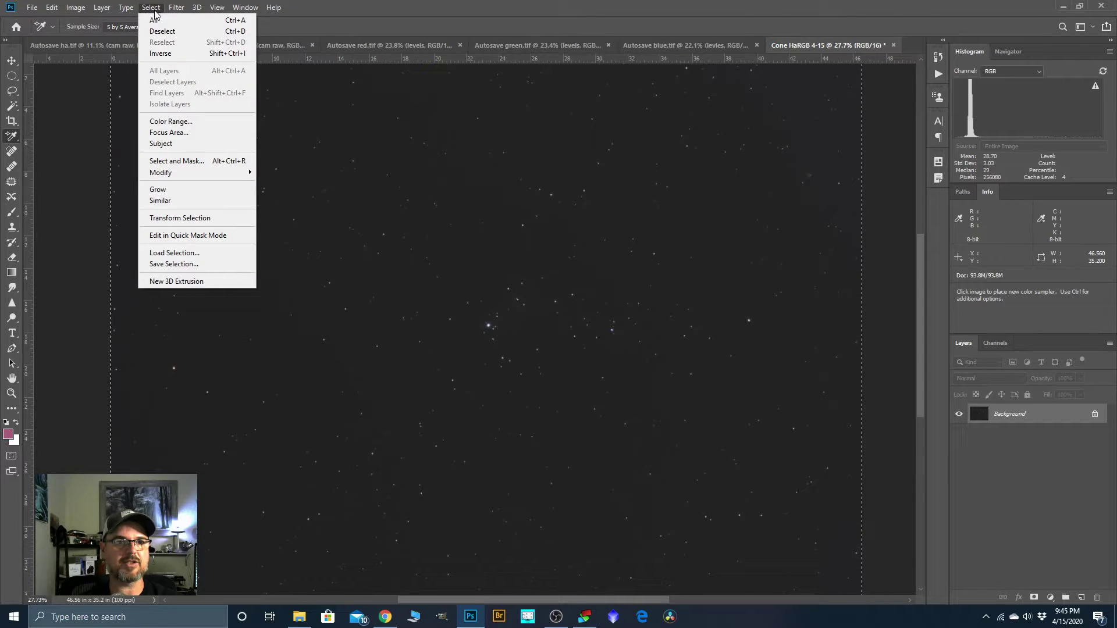
left_click(158, 31)
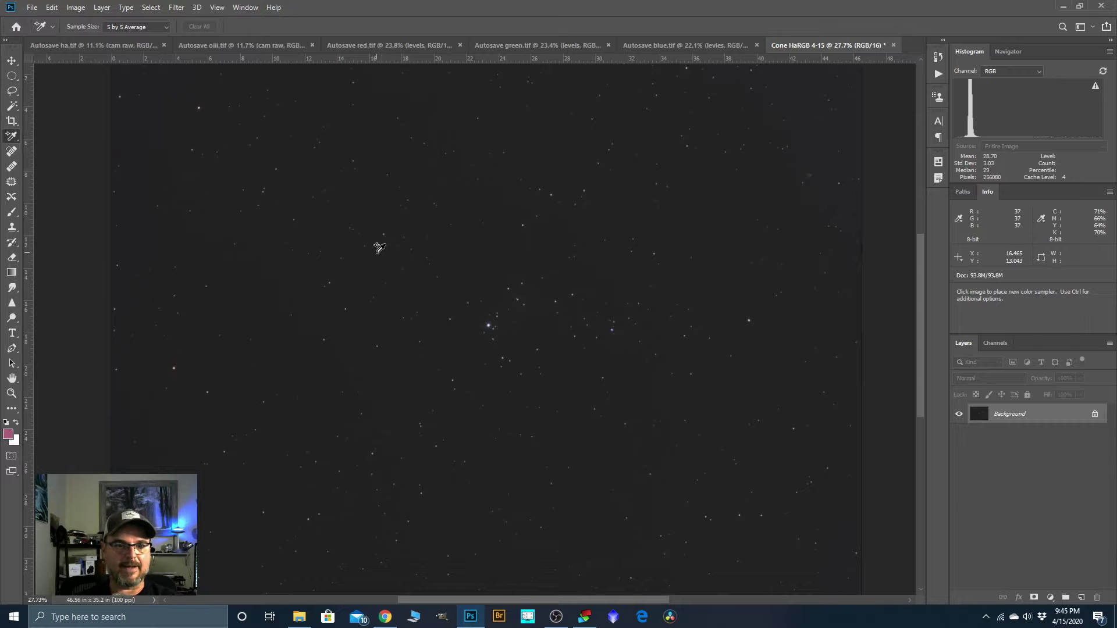
Place a color sampler point on the dark sky background in the lower-left part of the image
right_click(18, 144)
left_click(43, 149)
scroll(196, 432, "up", 3)
scroll(221, 434, "up", 10)
left_click(215, 428)
scroll(260, 381, "down", 12)
scroll(324, 345, "down", 1)
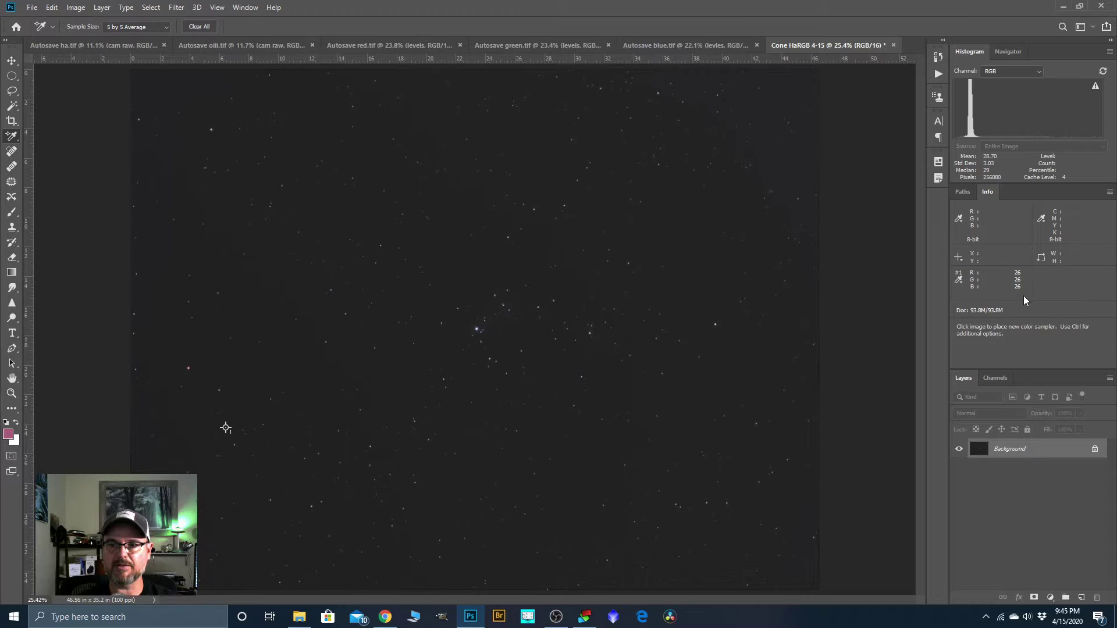
Brighten the combined image with a Levels adjustment, setting the RGB midtone input to 1.19
left_click(75, 7)
mouse_move(87, 37)
left_click(197, 49)
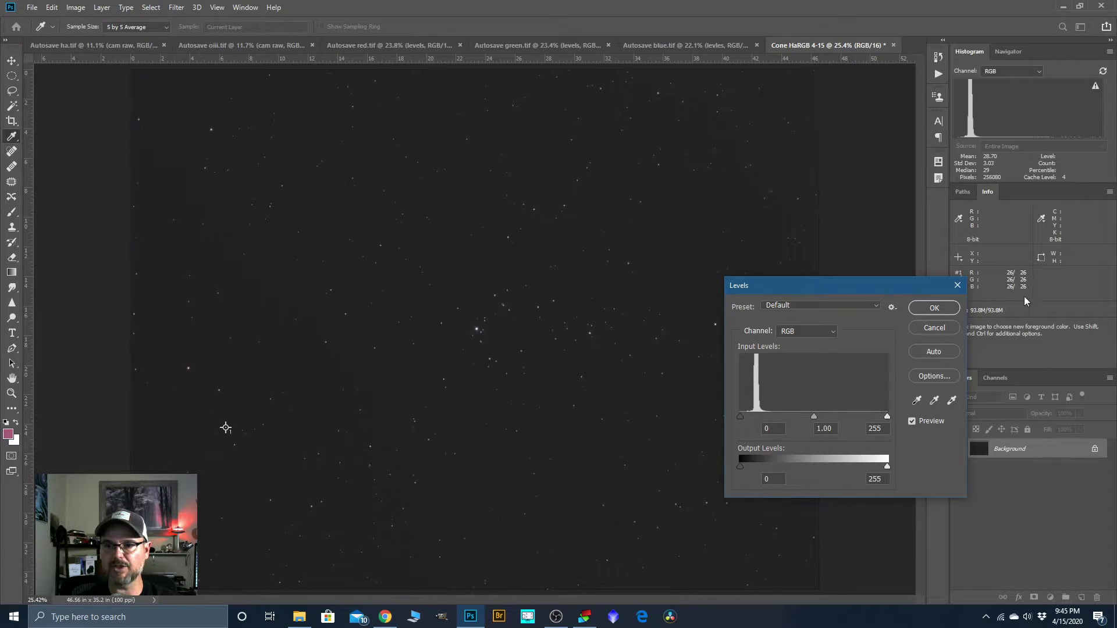
left_click(814, 417)
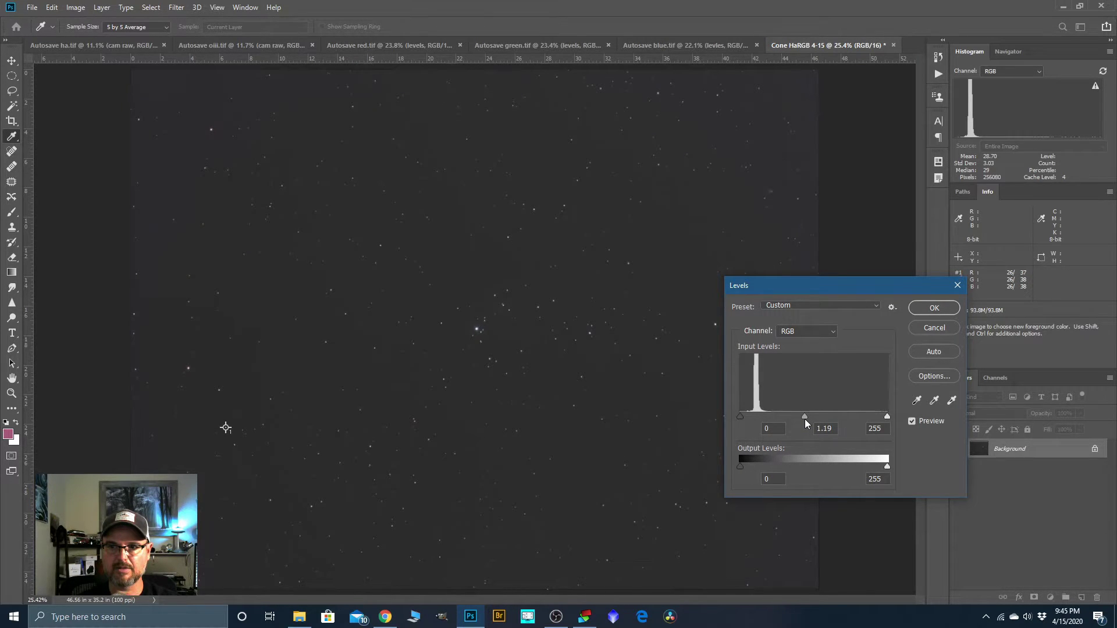
left_click_drag(804, 419, 805, 419)
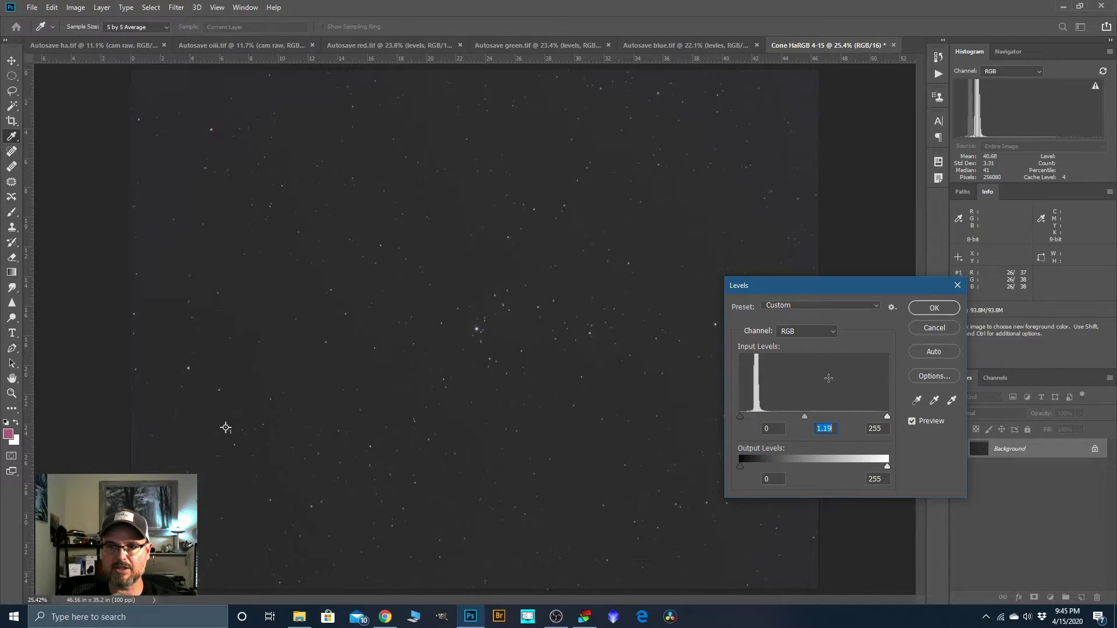
Set the Red channel's midtone input to 1.02 in the Levels adjustment and apply it
left_click(833, 332)
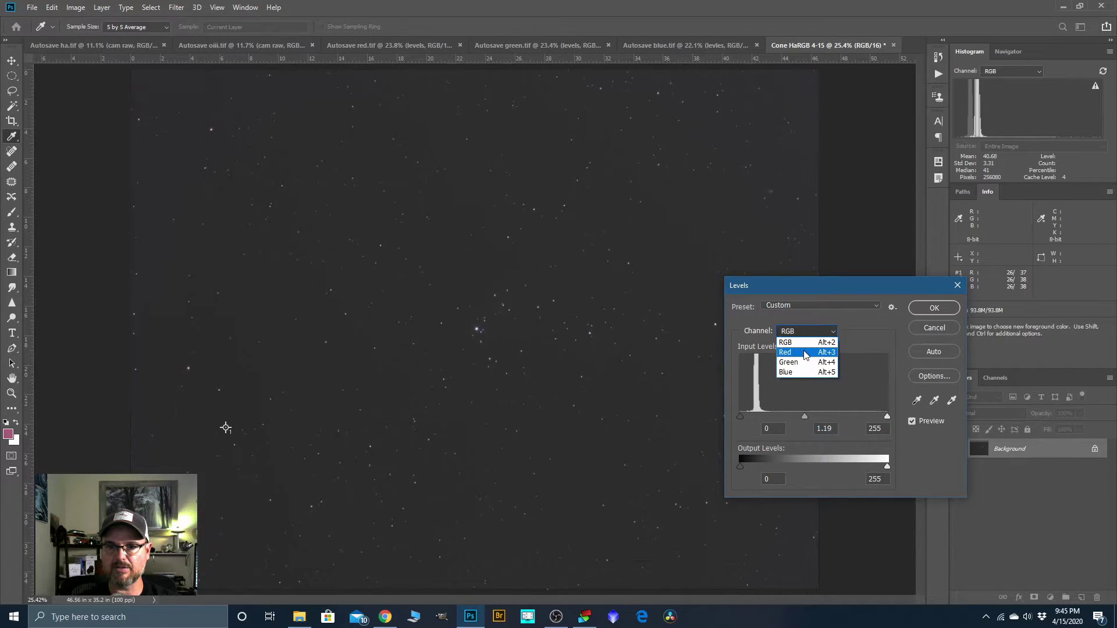
left_click(806, 352)
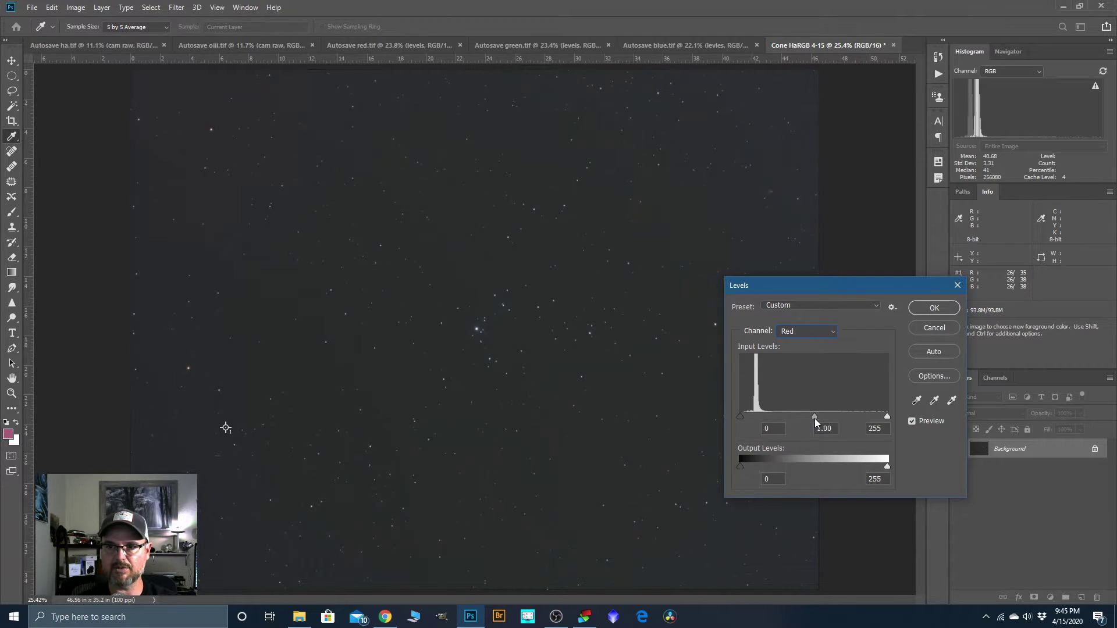
left_click_drag(813, 420, 812, 419)
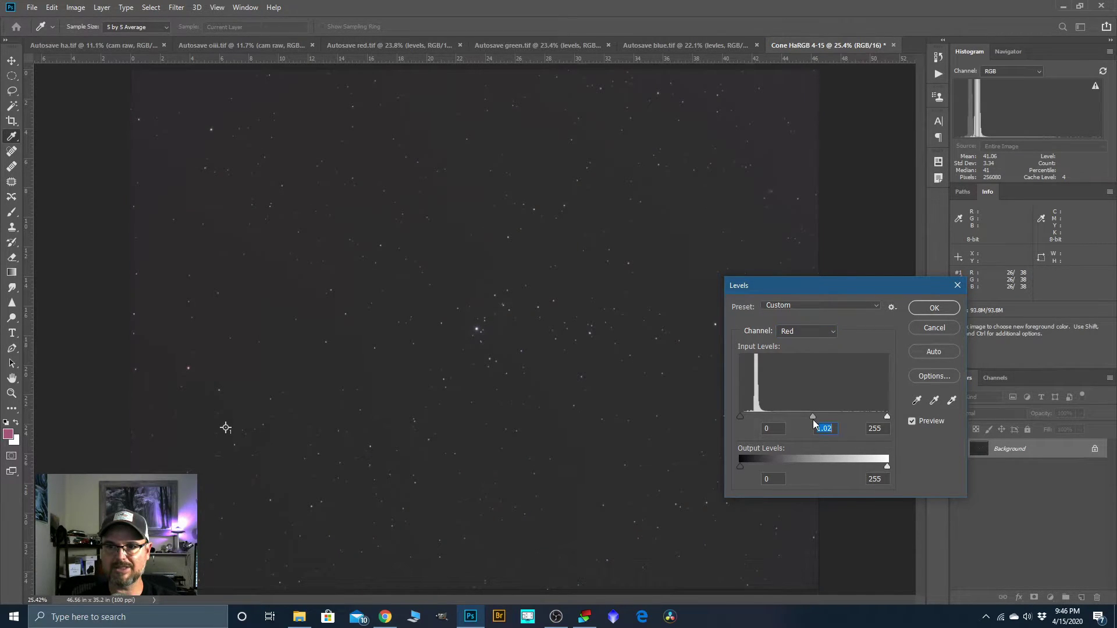
left_click(918, 307)
Duplicate the Background layer and rename the copy "curves"
scroll(484, 263, "down", 1)
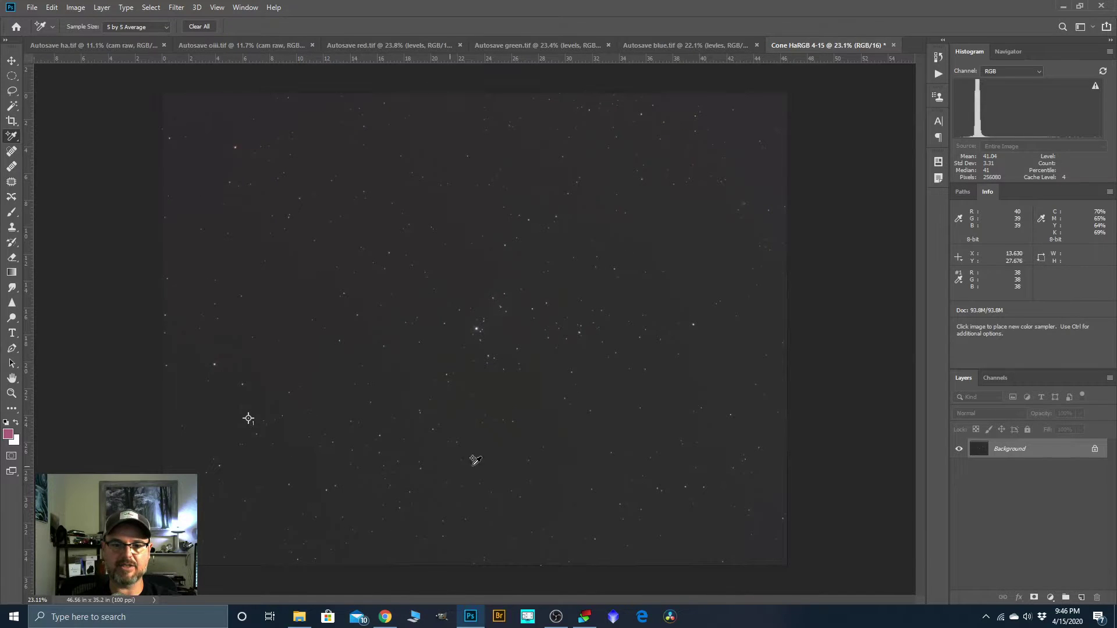
scroll(472, 373, "down", 1)
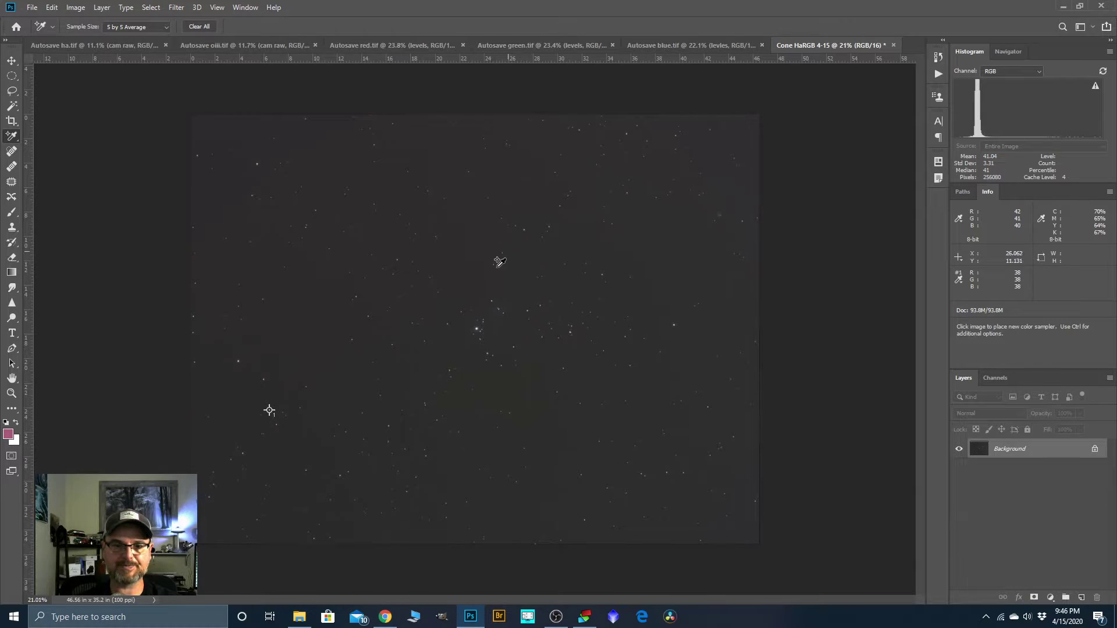
scroll(484, 380, "up", 1)
left_click_drag(1010, 450, 1079, 596)
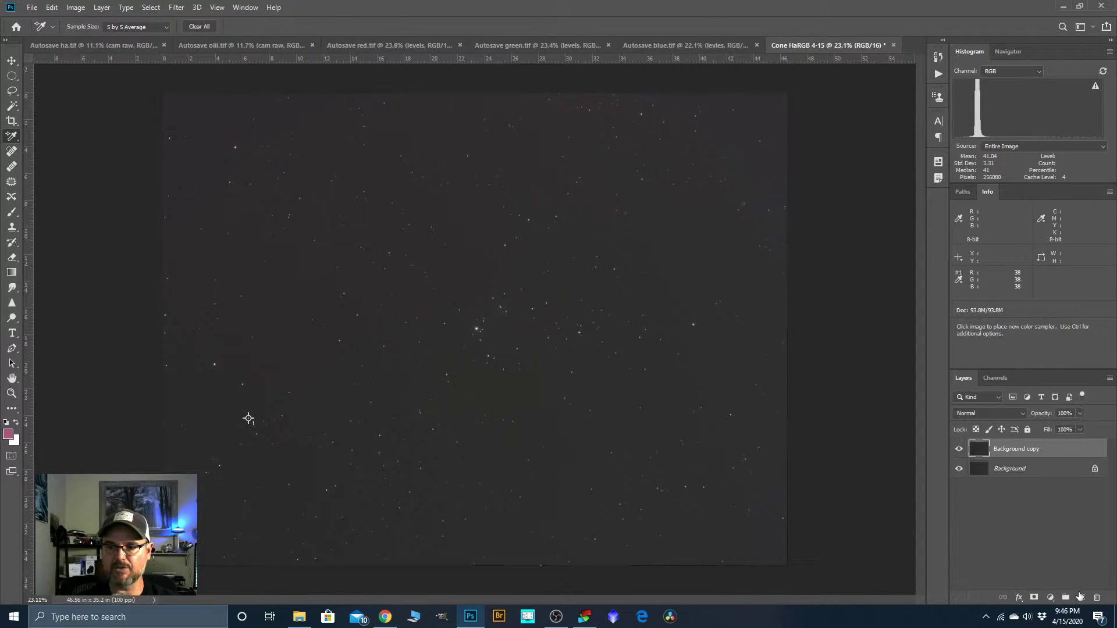
double_click(1003, 448)
type("curves")
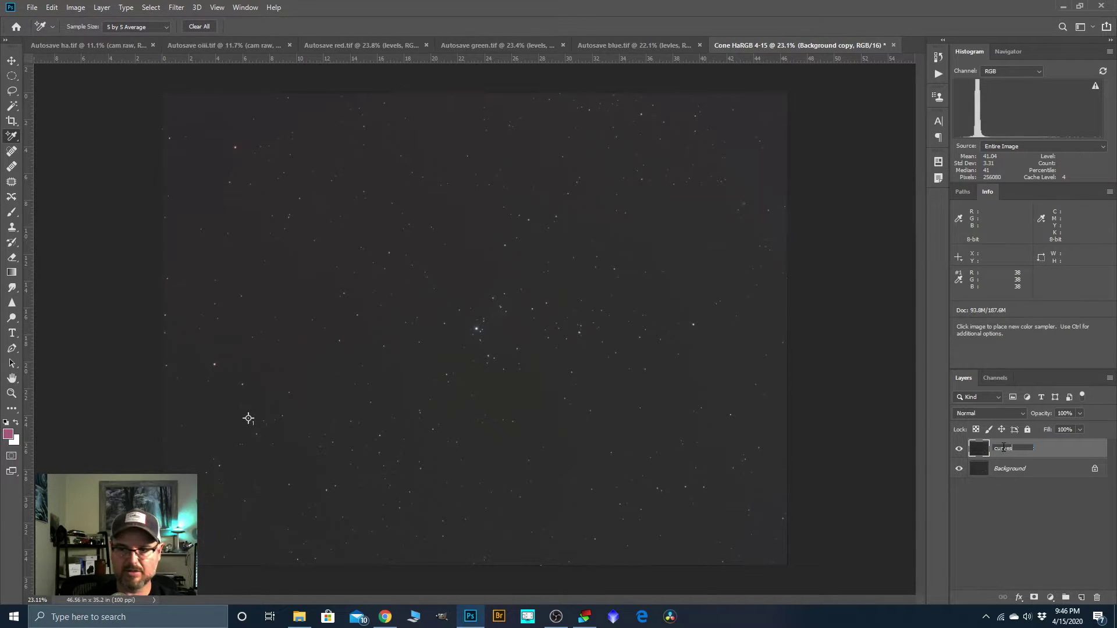
key("Return")
Apply a Curves adjustment to the curves layer with RGB points at input 62, output 83 and input 30, output 28
scroll(475, 351, "up", 5)
scroll(452, 302, "down", 3)
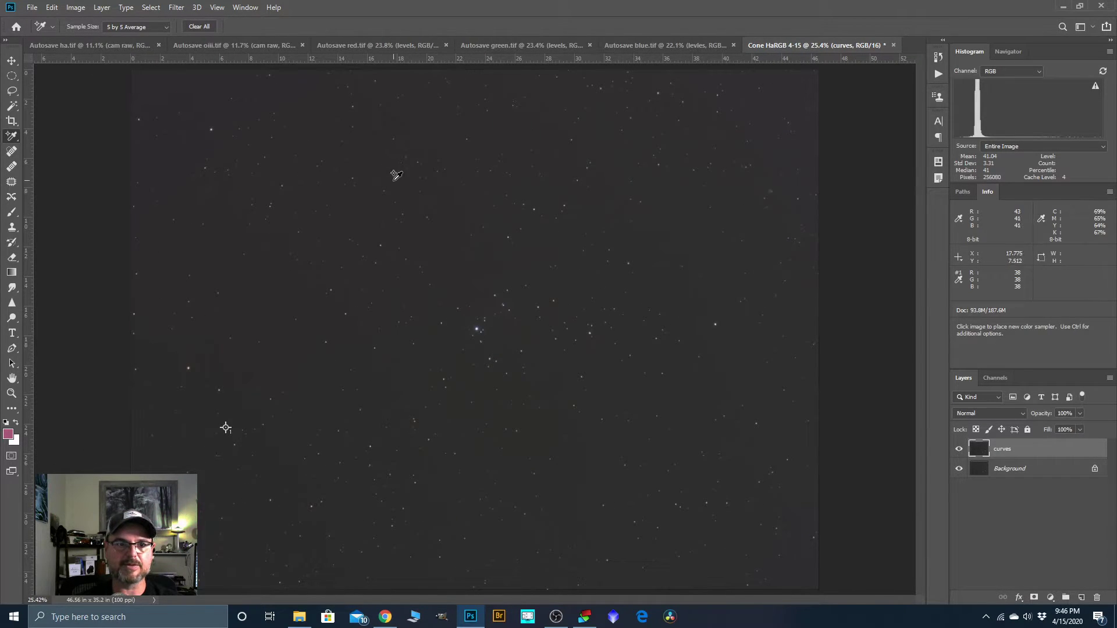
left_click(77, 7)
mouse_move(90, 38)
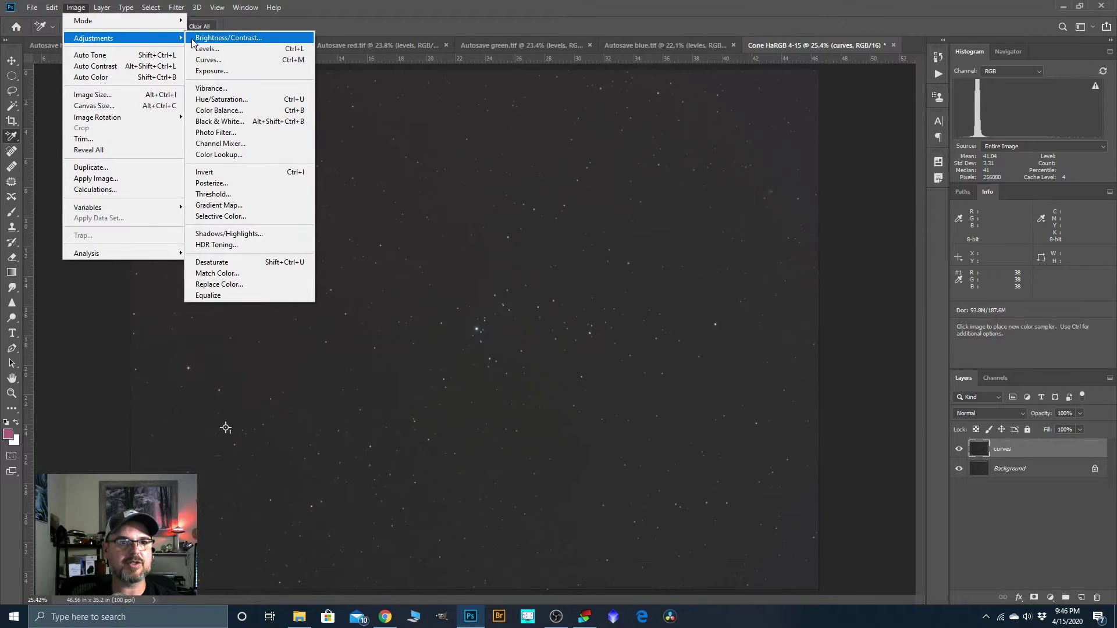
left_click(212, 61)
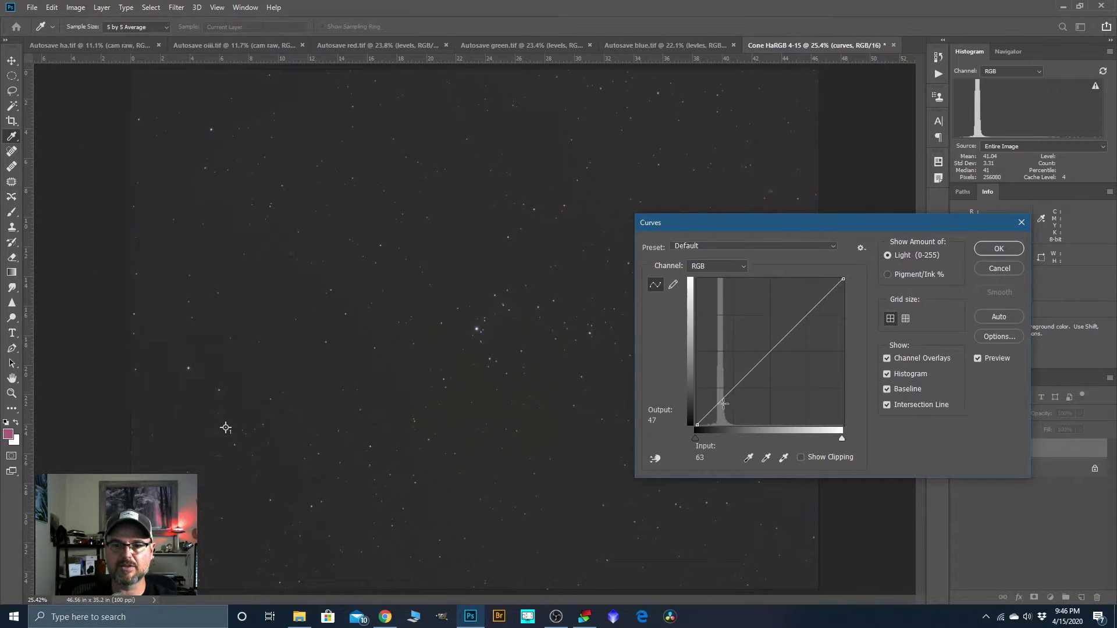
left_click_drag(735, 386, 732, 377)
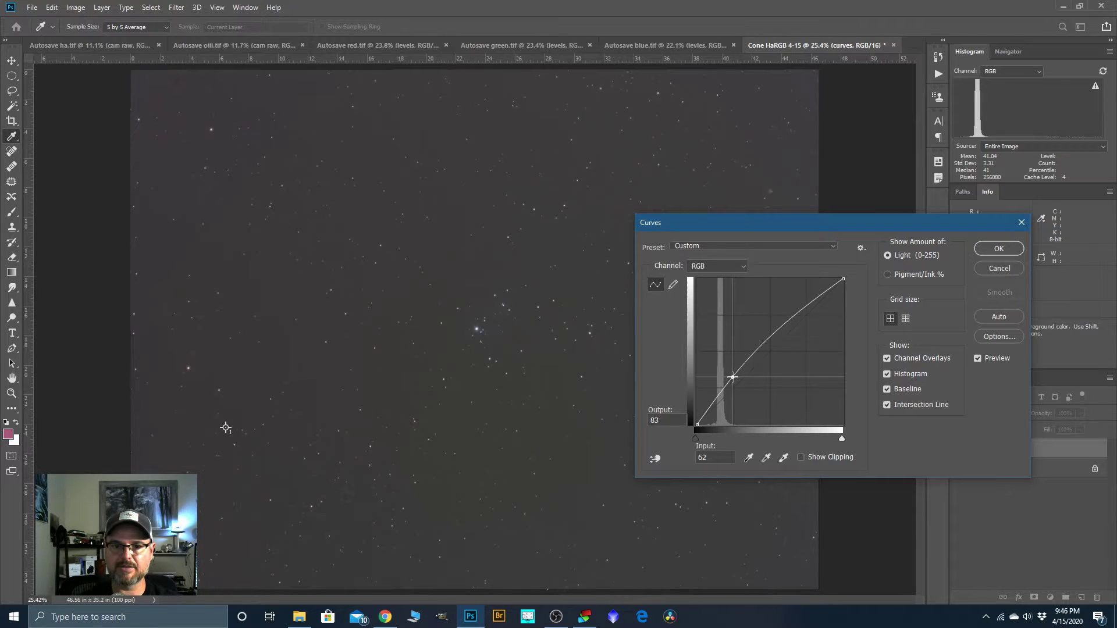
left_click_drag(710, 401, 714, 409)
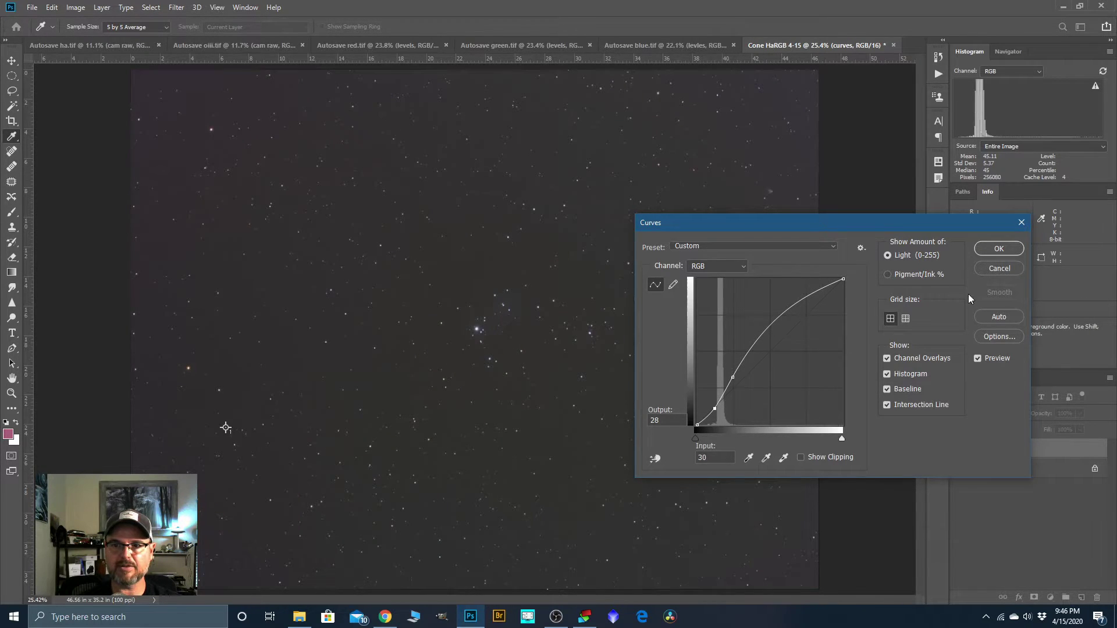
left_click(1013, 251)
Duplicate the curves layer and rename the copy "gradient"
scroll(483, 289, "down", 1)
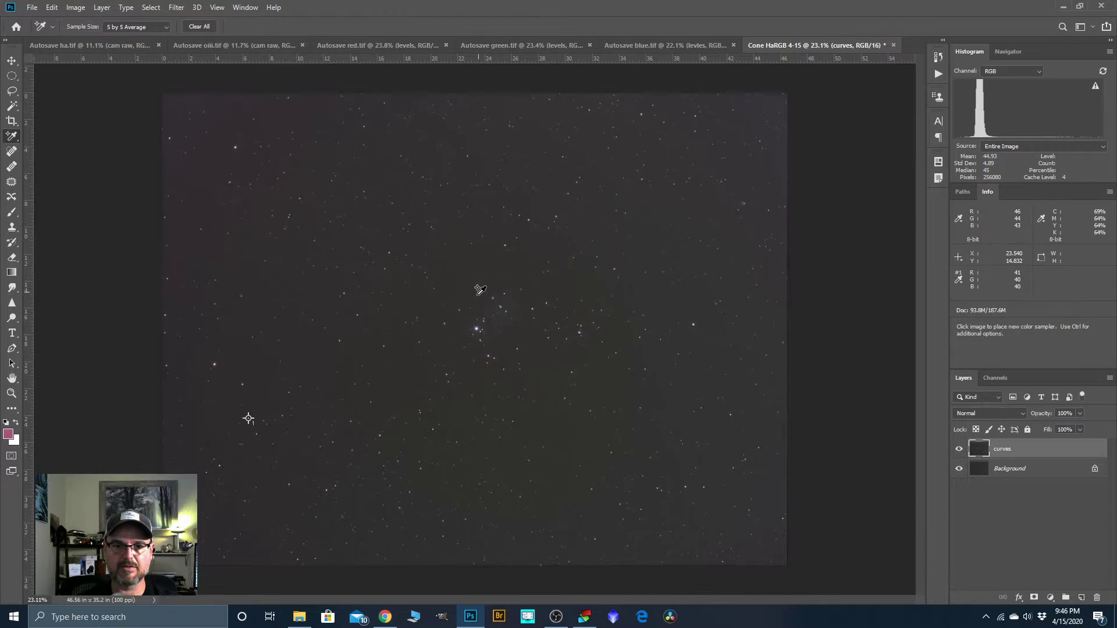
left_click_drag(1006, 453, 1082, 598)
double_click(1010, 452)
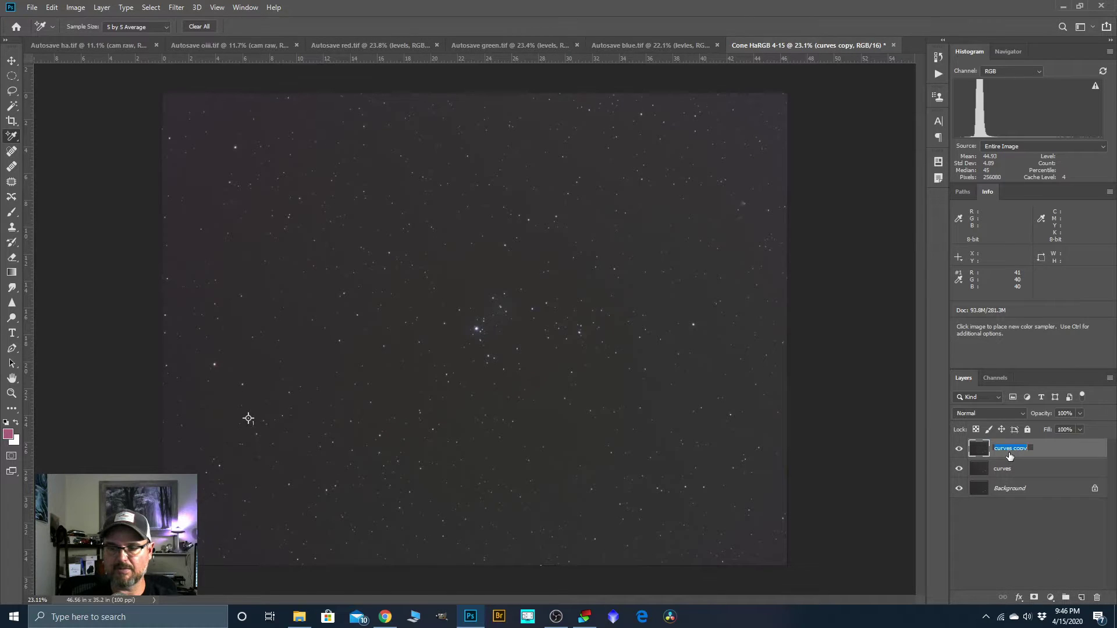
type("c")
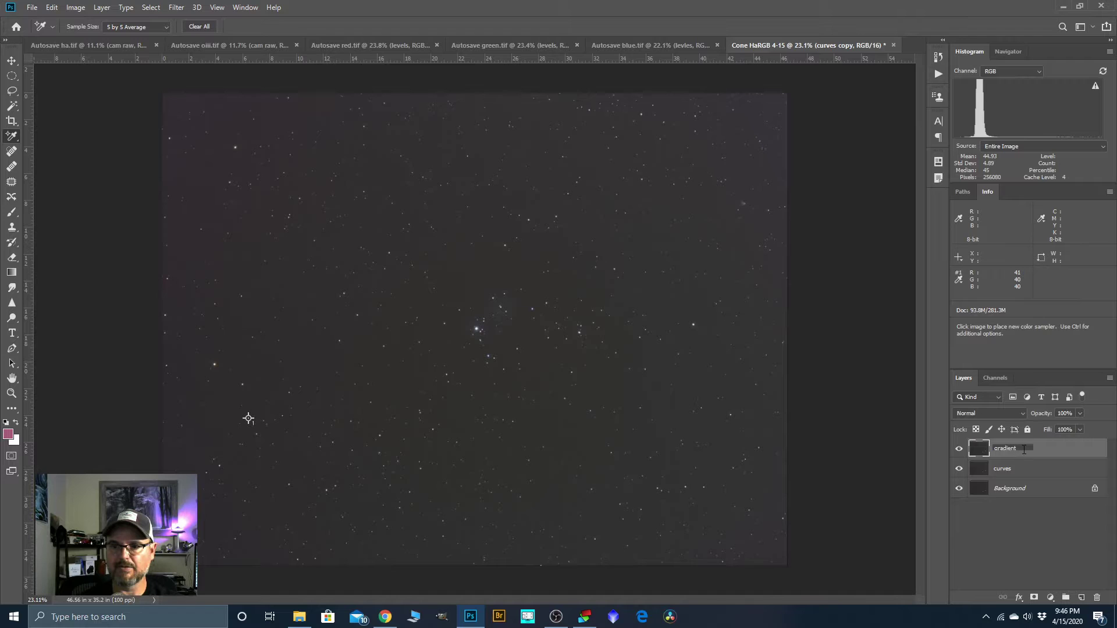
key("Return")
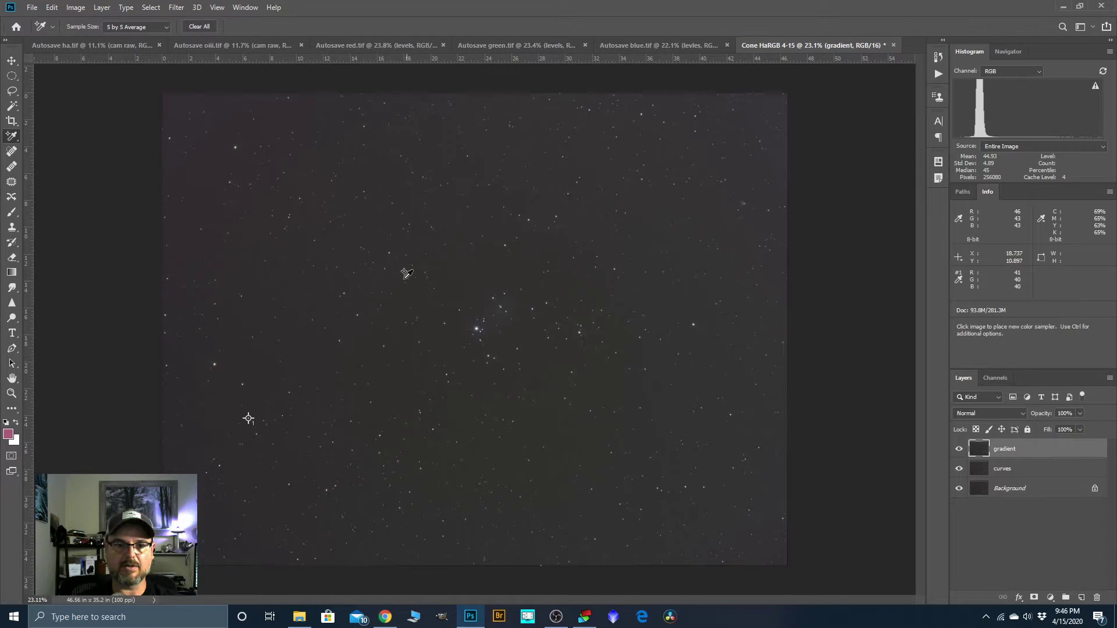
Lasso a freehand area around the central nebula and star cluster with a 40 px feather, and invert the selection
left_click(16, 94)
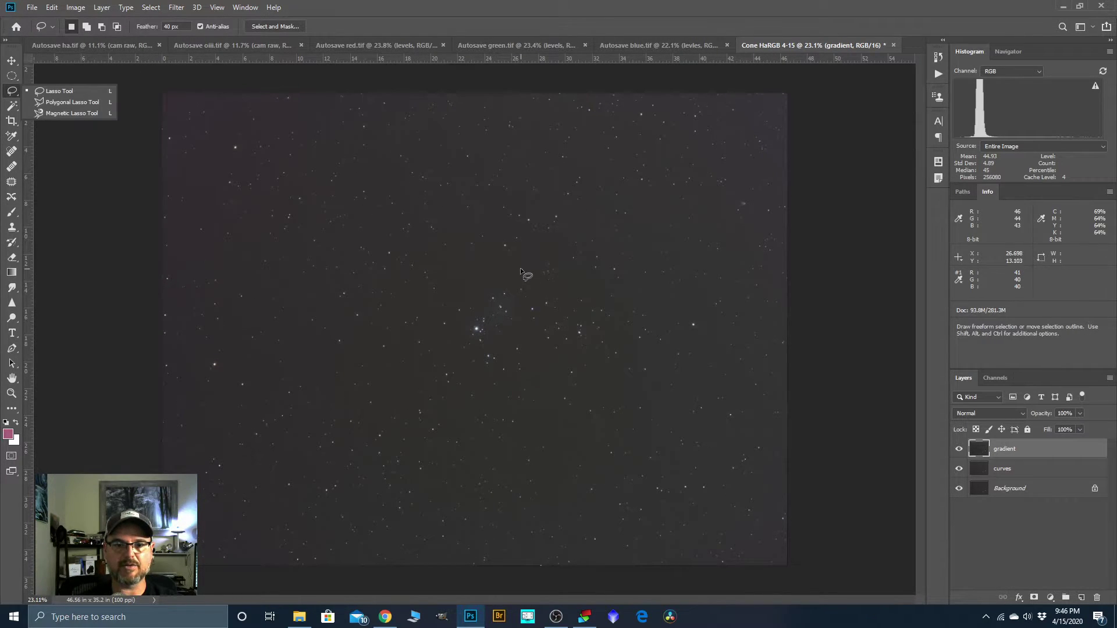
mouse_move(556, 254)
left_mouse_down()
mouse_move(484, 254)
mouse_move(414, 281)
mouse_move(405, 333)
mouse_move(433, 378)
mouse_move(502, 399)
mouse_move(567, 395)
mouse_move(598, 362)
mouse_move(604, 318)
mouse_move(589, 277)
mouse_move(549, 254)
left_mouse_up()
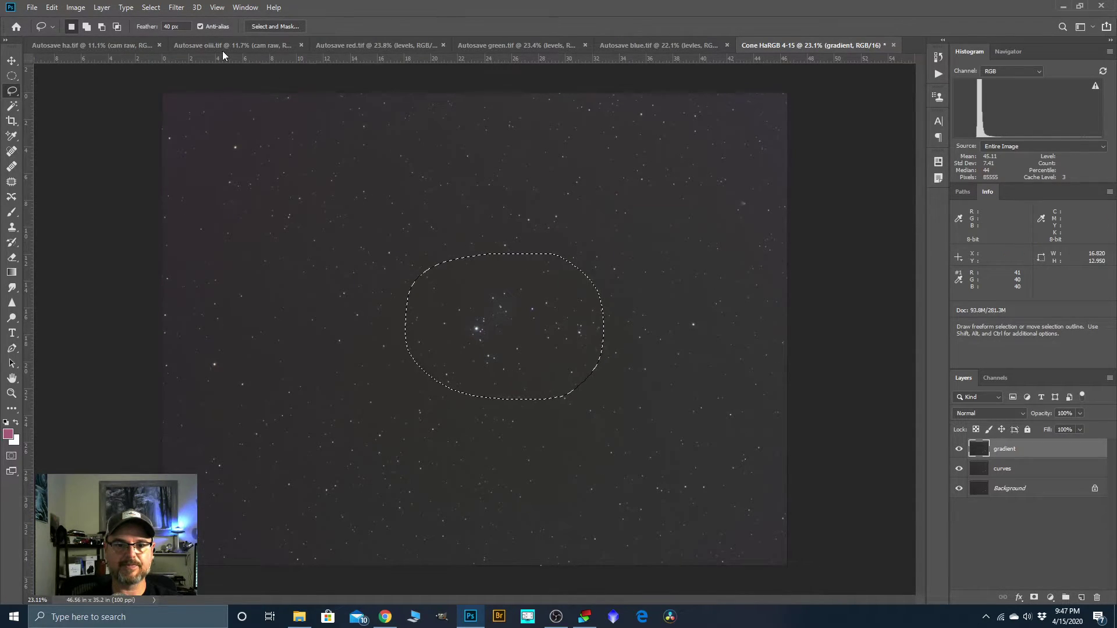
left_click(177, 10)
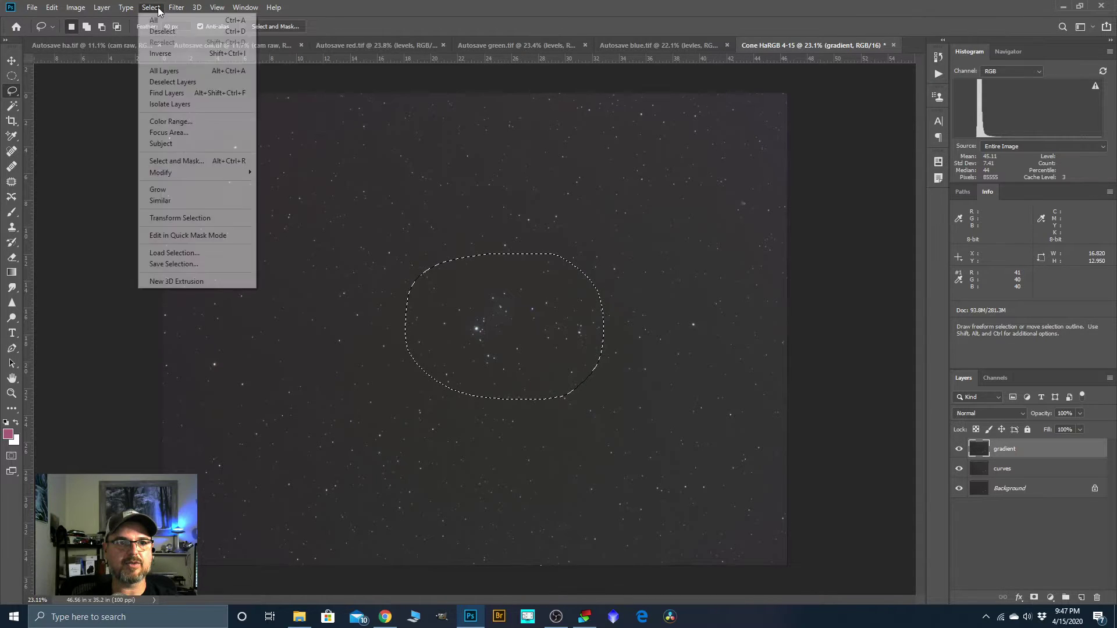
left_click(157, 11)
left_click(155, 10)
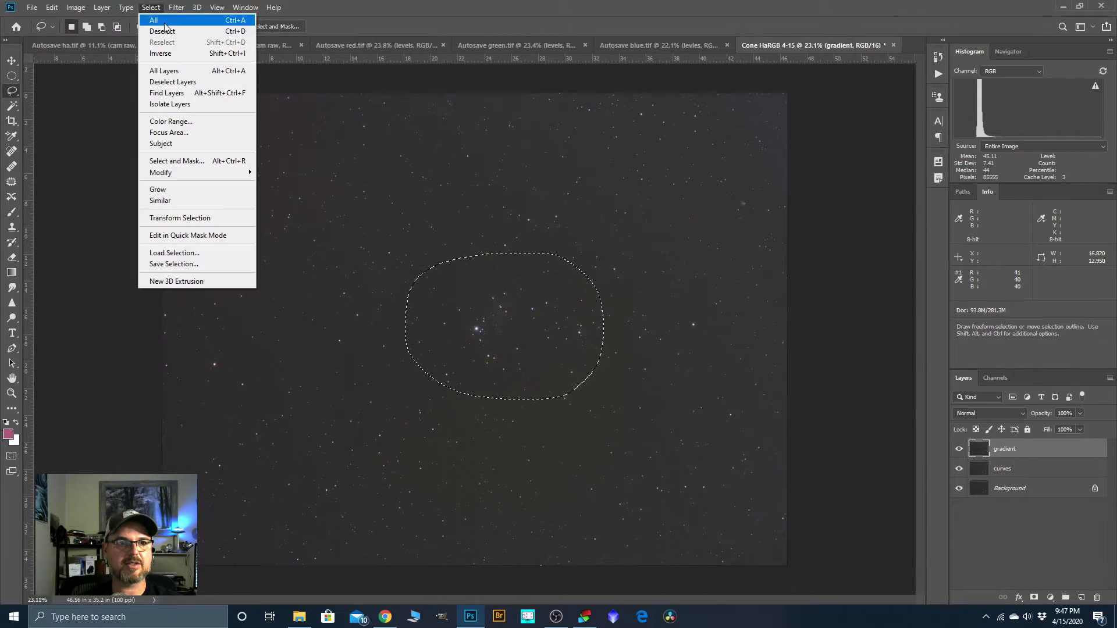
left_click(165, 54)
Apply RC-Astro GradientXTerminator at Medium detail and Medium aggressiveness to the selected background, and clear the selection
left_click(174, 8)
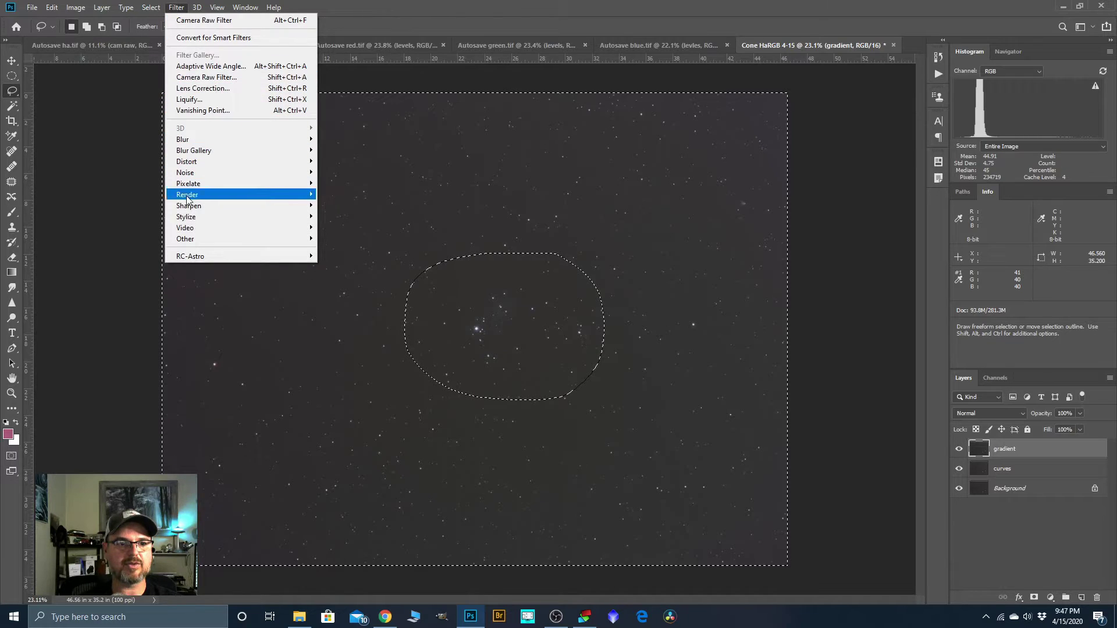
mouse_move(192, 256)
left_click(357, 256)
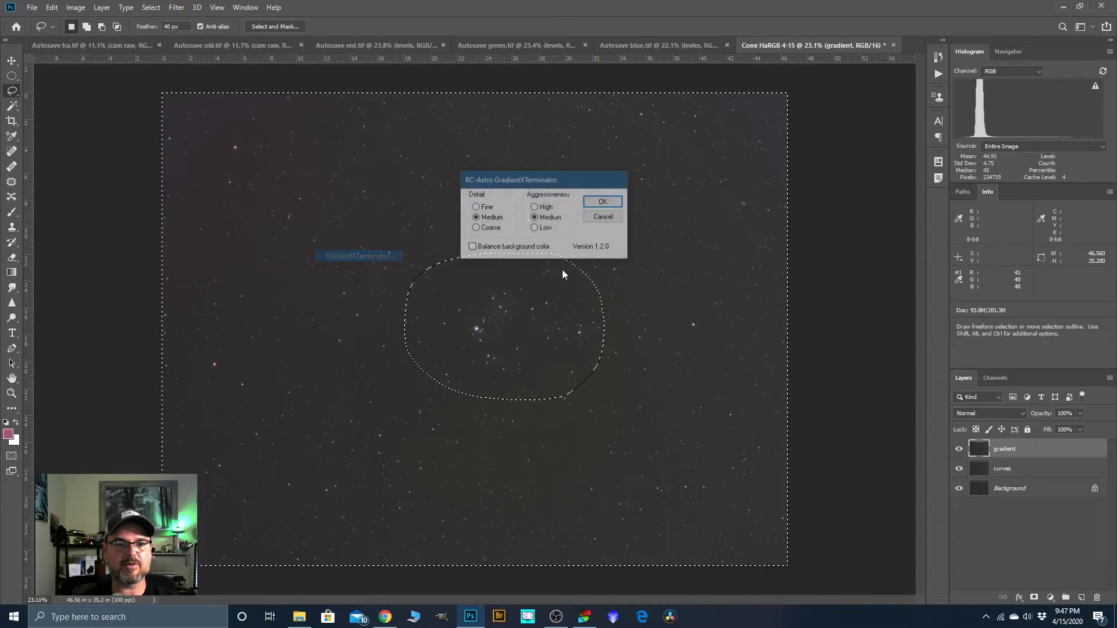
left_click(612, 203)
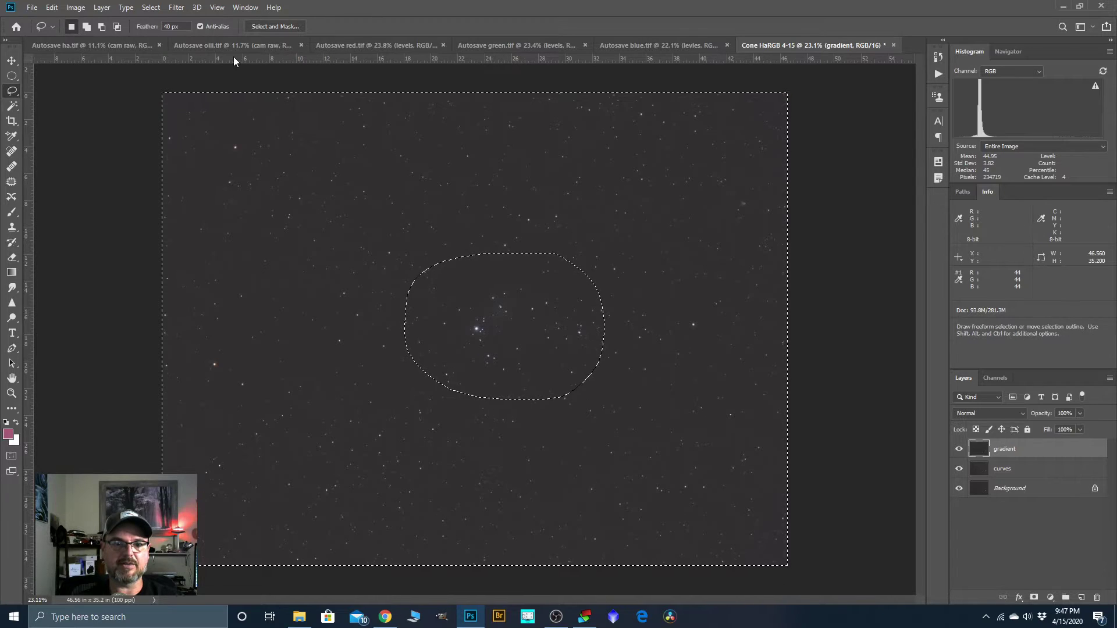
left_click(151, 10)
left_click(157, 32)
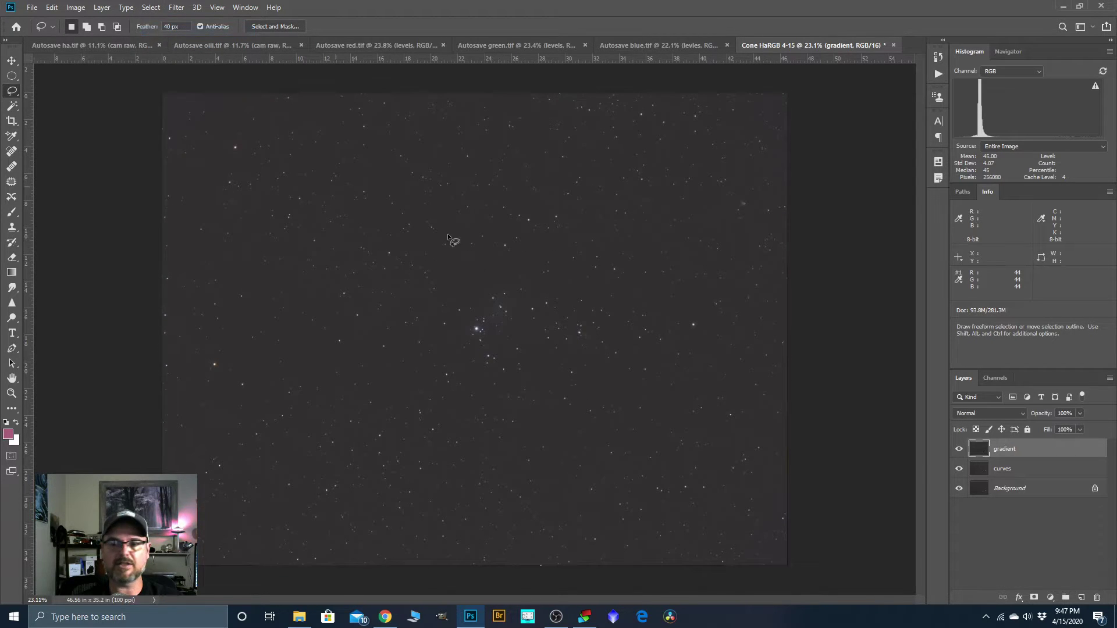
Apply a Levels adjustment to the gradient layer with the RGB black input at 6
left_click(76, 7)
mouse_move(89, 40)
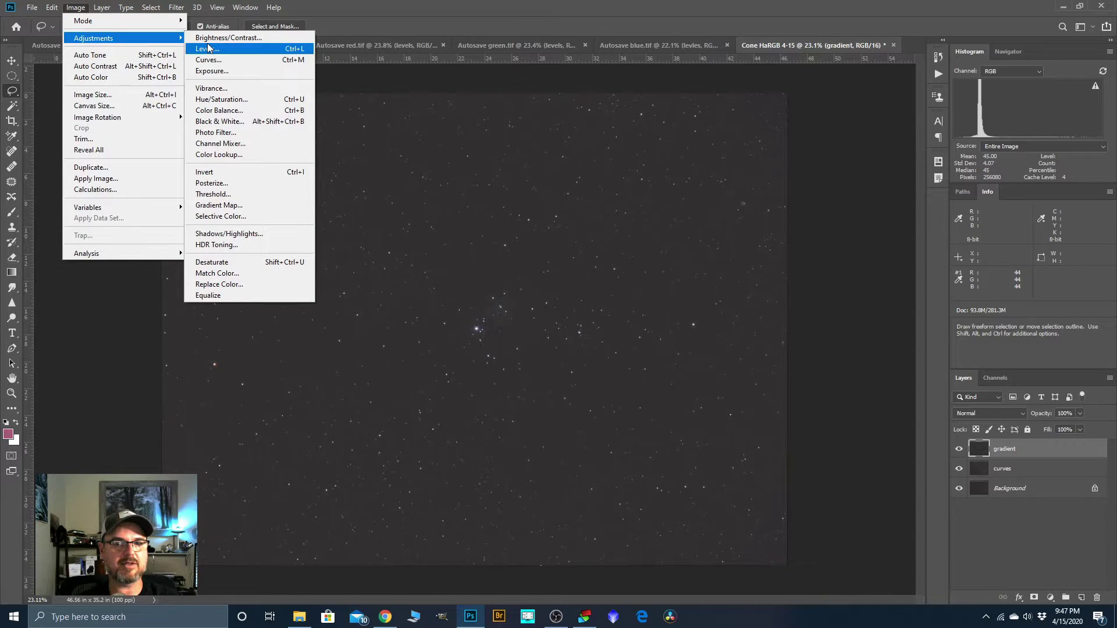
left_click(212, 49)
left_click_drag(740, 417, 742, 417)
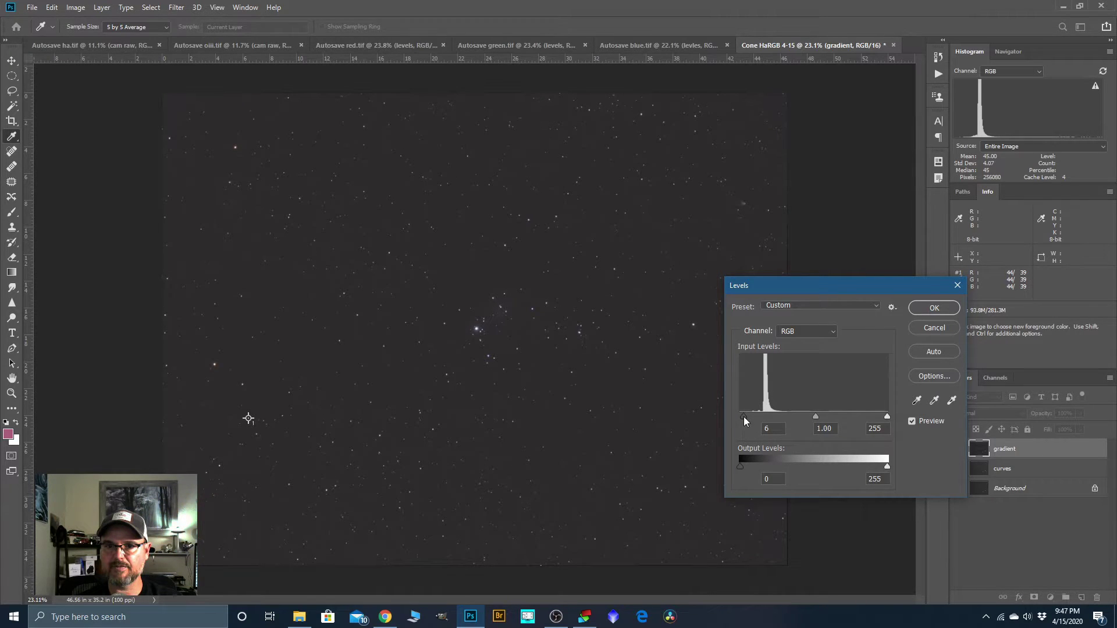
left_click(934, 308)
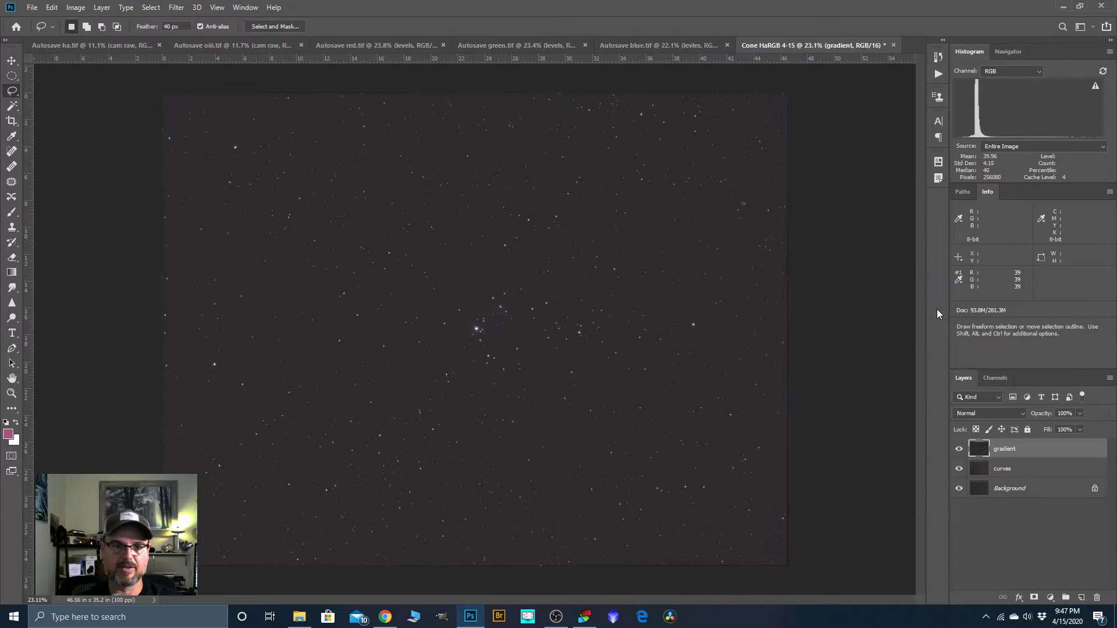
scroll(512, 309, "up", 2, "alt")
scroll(512, 308, "up", 3, "alt")
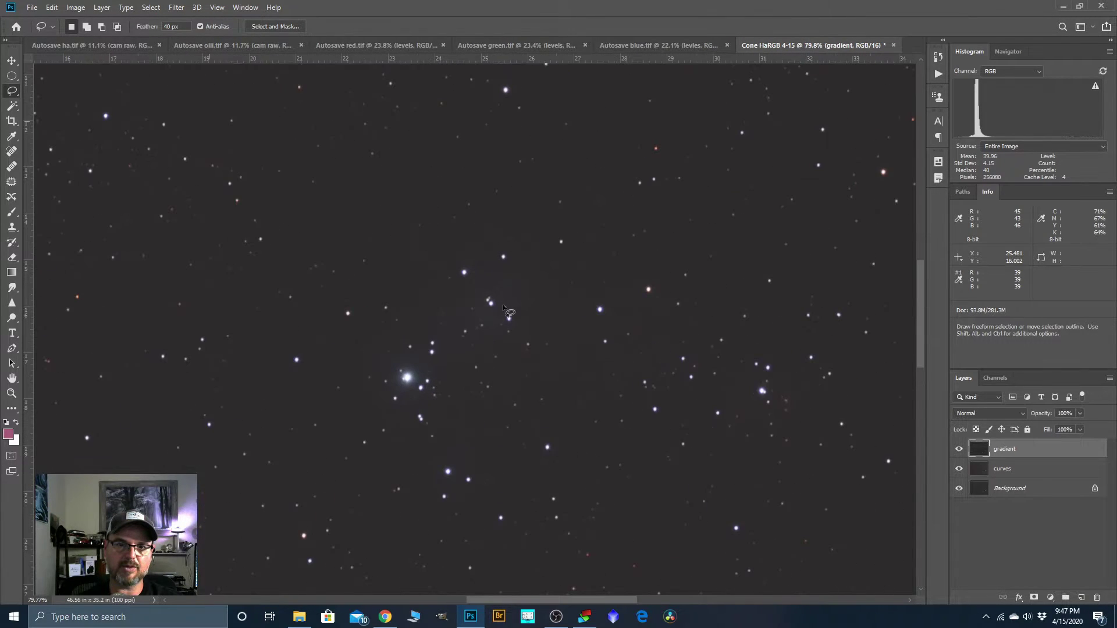
scroll(446, 326, "down", 4, "alt")
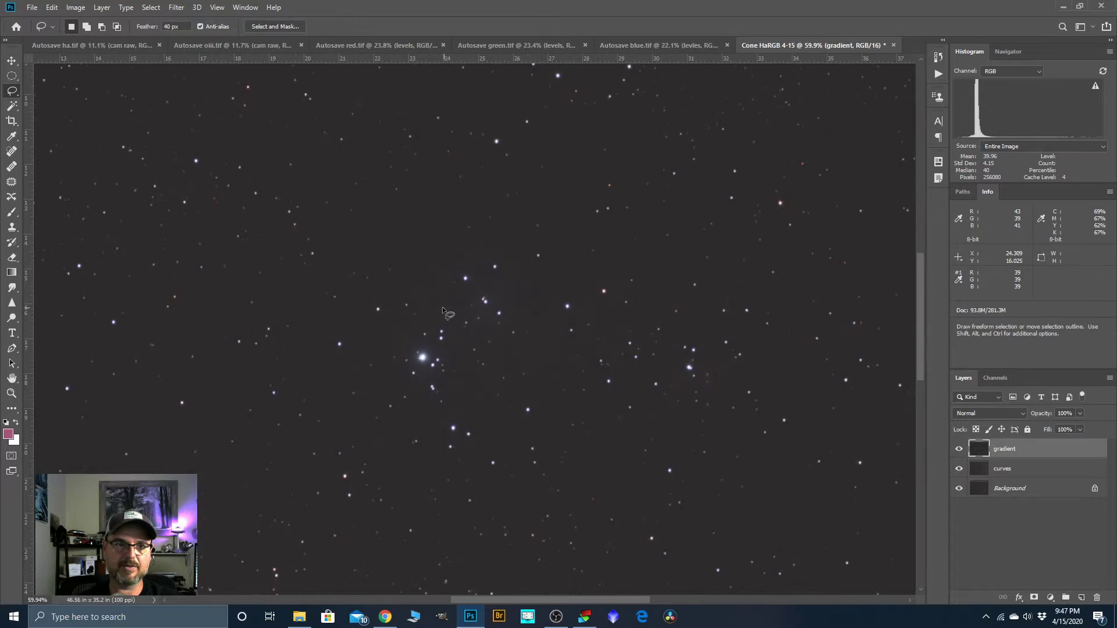
scroll(484, 312, "down", 1, "alt")
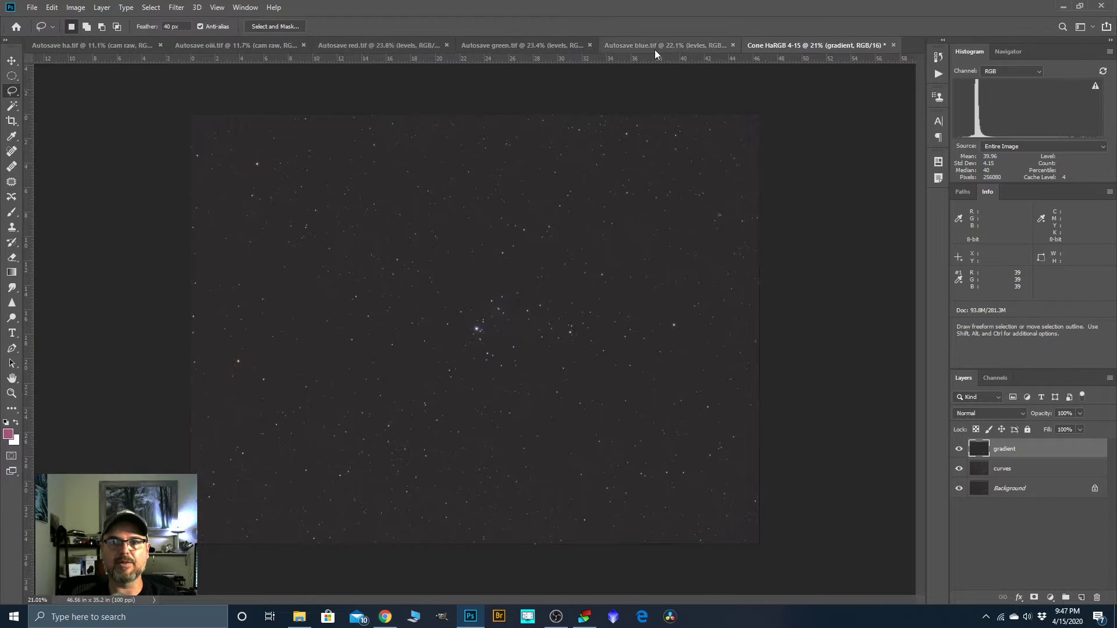
Close the Autosave blue, green and red documents without saving their changes
left_click(733, 46)
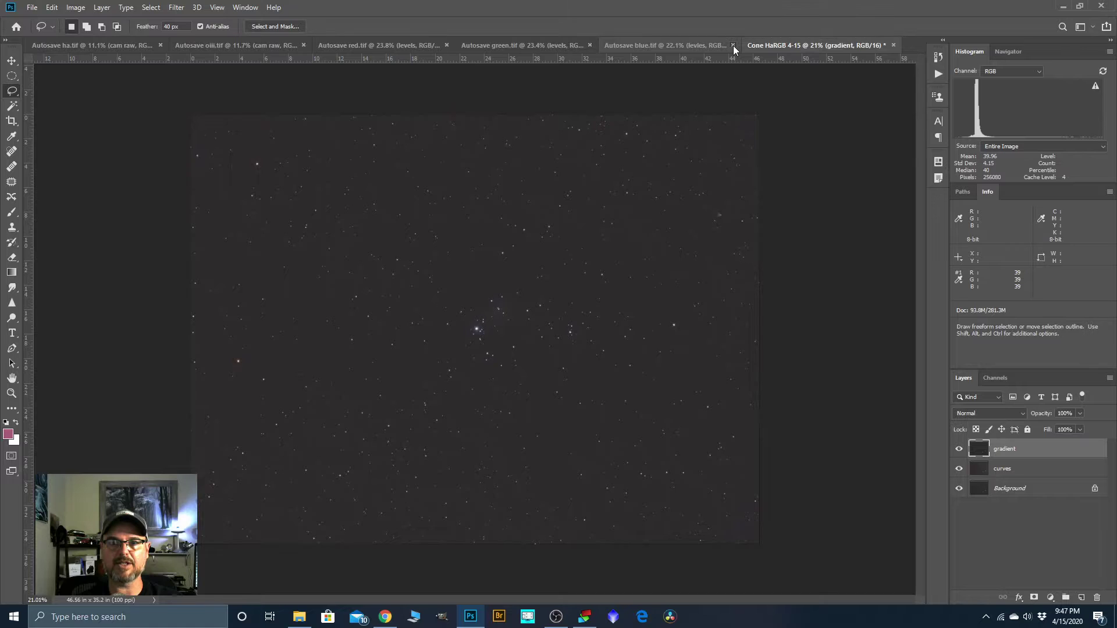
left_click(566, 228)
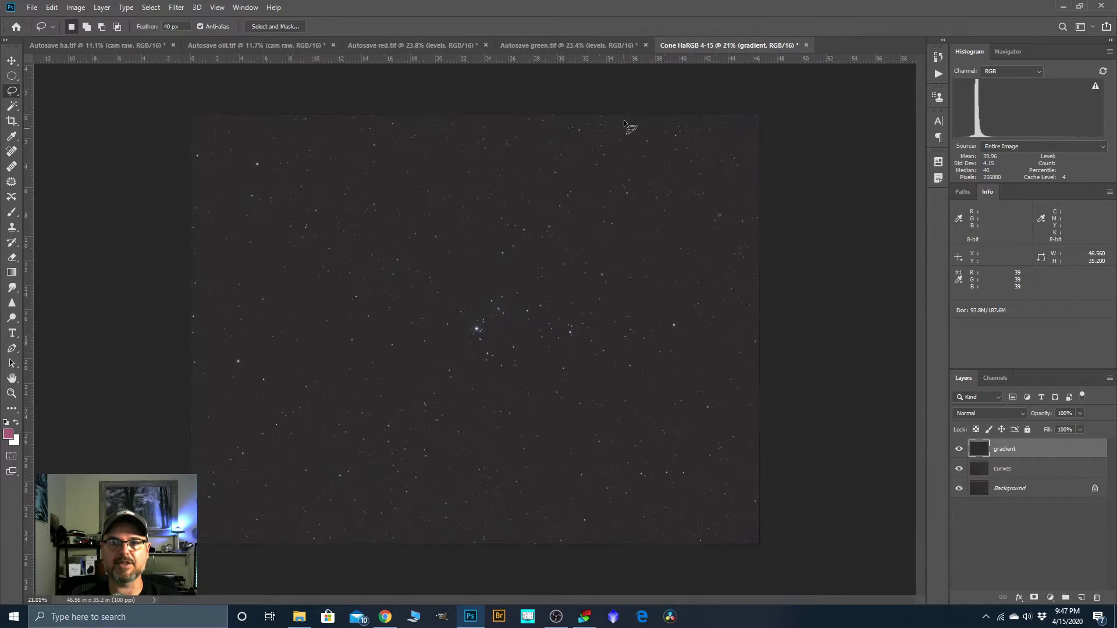
left_click(647, 45)
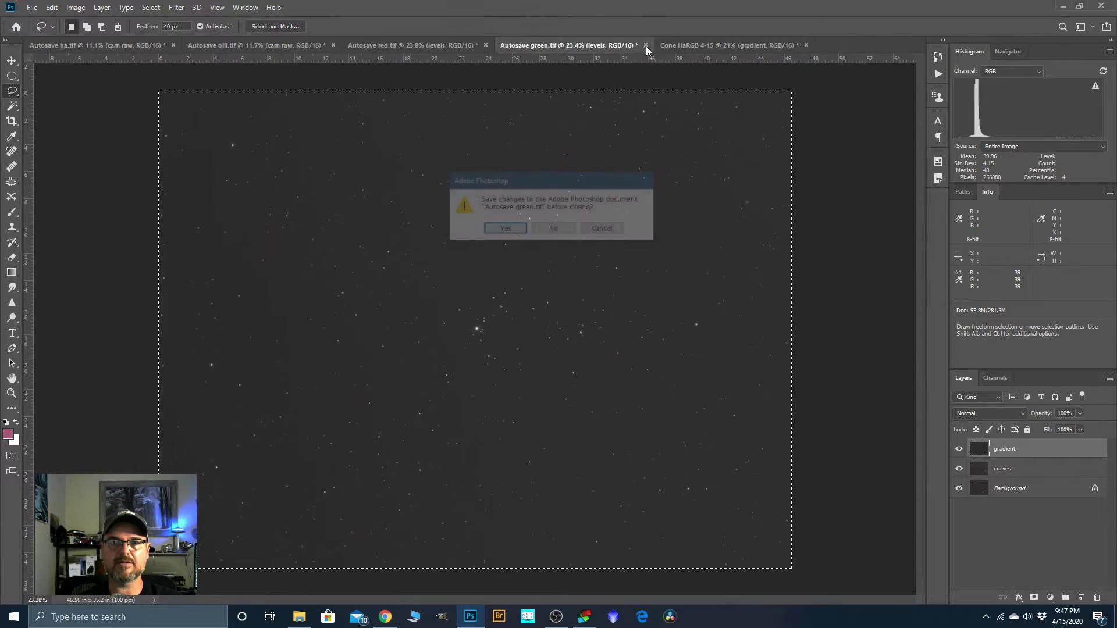
left_click(553, 228)
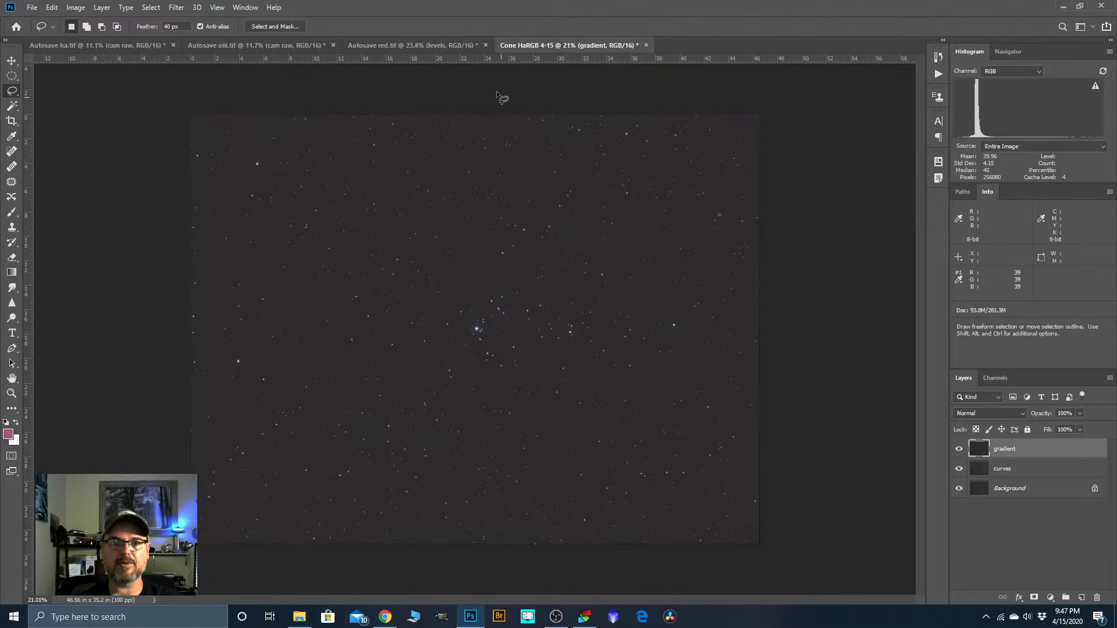
left_click(485, 45)
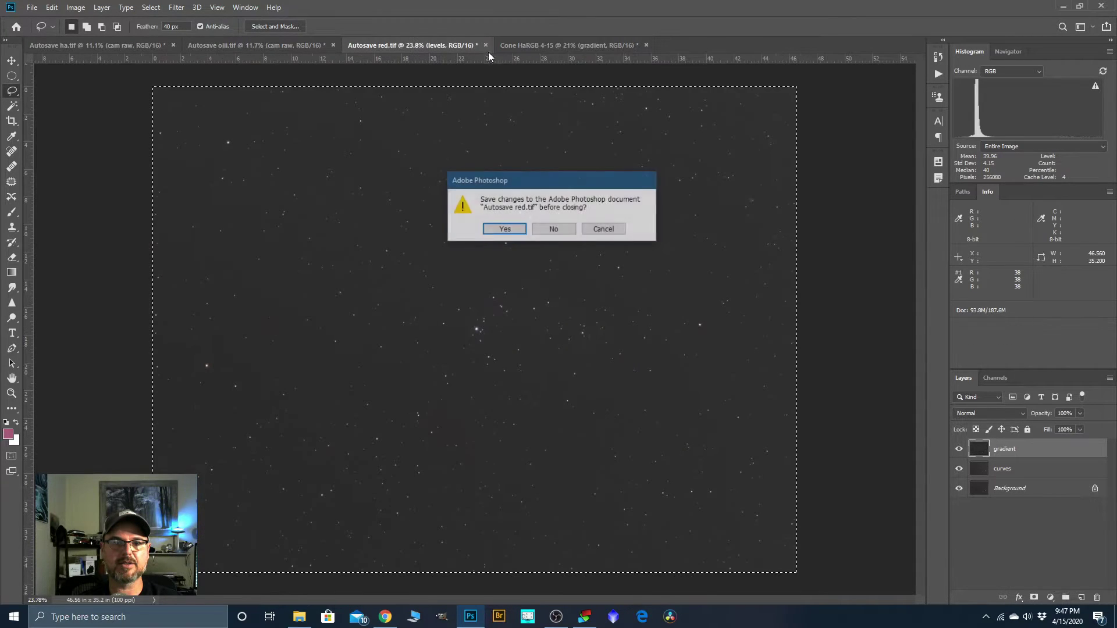
left_click(559, 228)
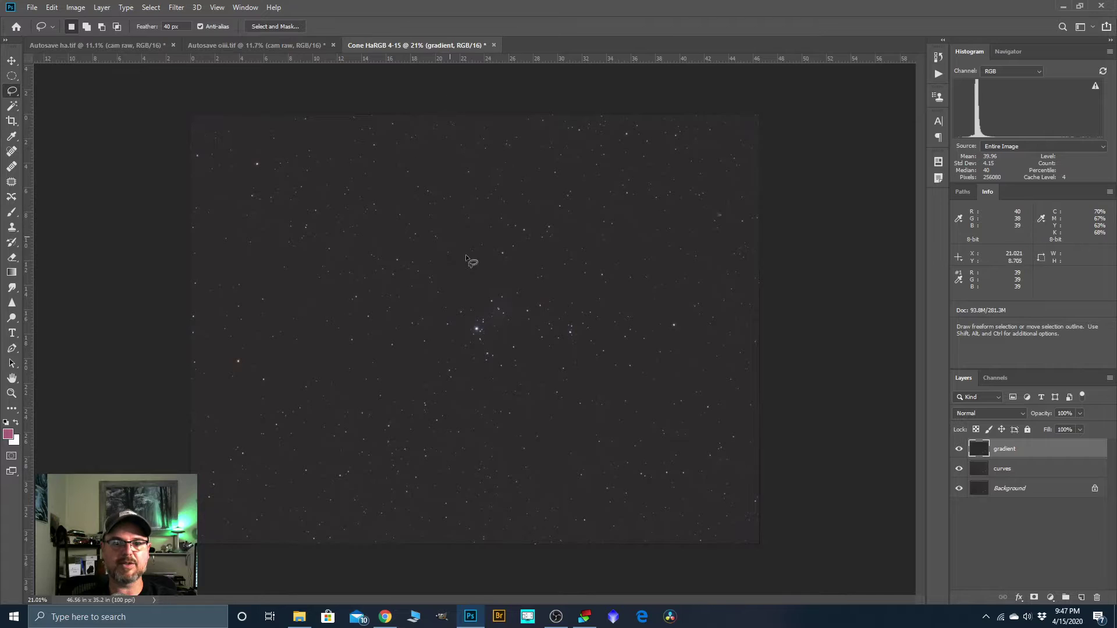
scroll(526, 335, "up", 2)
scroll(498, 334, "down", 1)
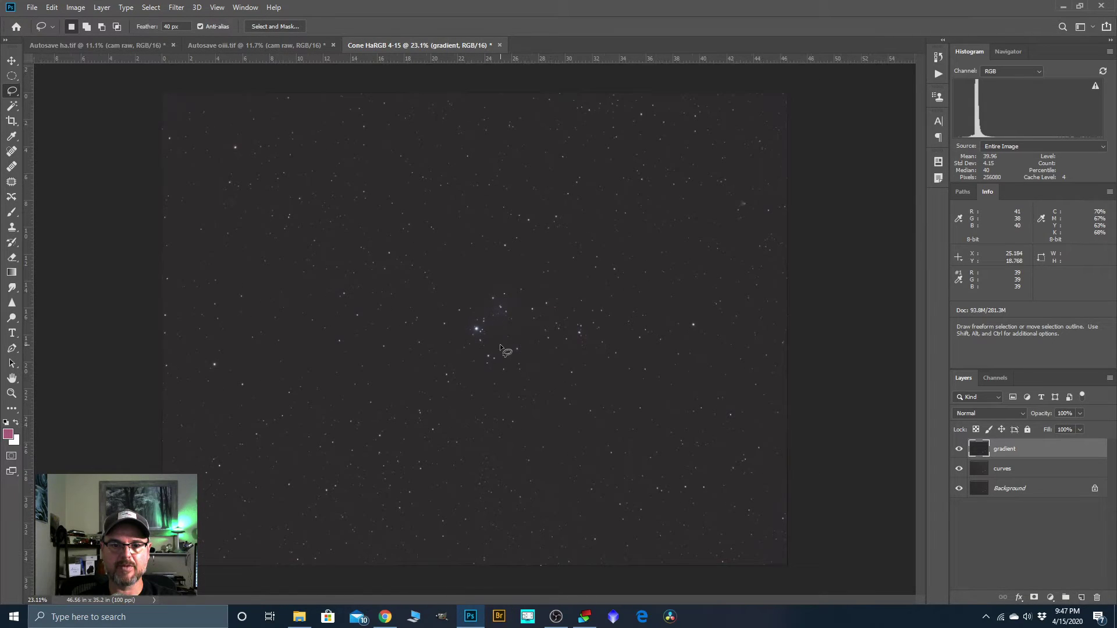
scroll(530, 346, "up", 2)
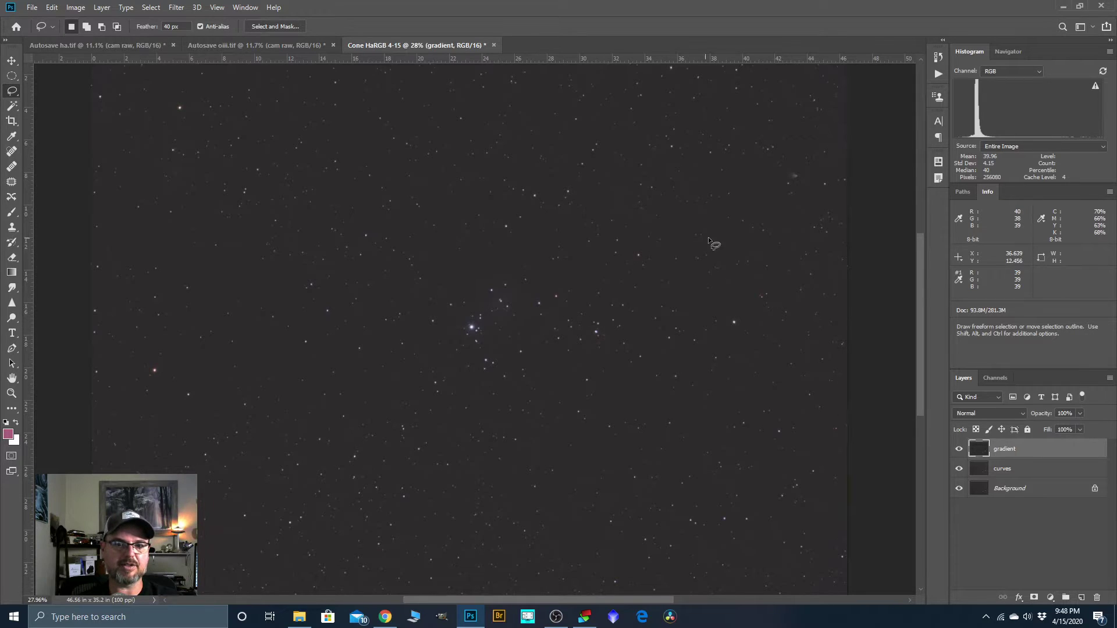
scroll(459, 267, "down", 1)
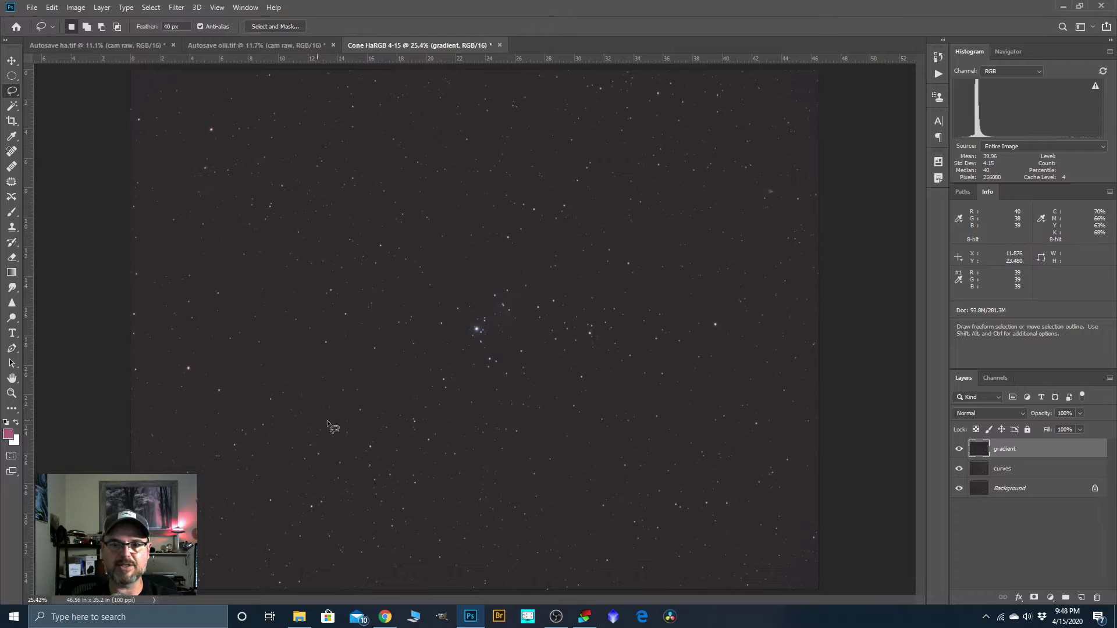
scroll(381, 262, "down", 1)
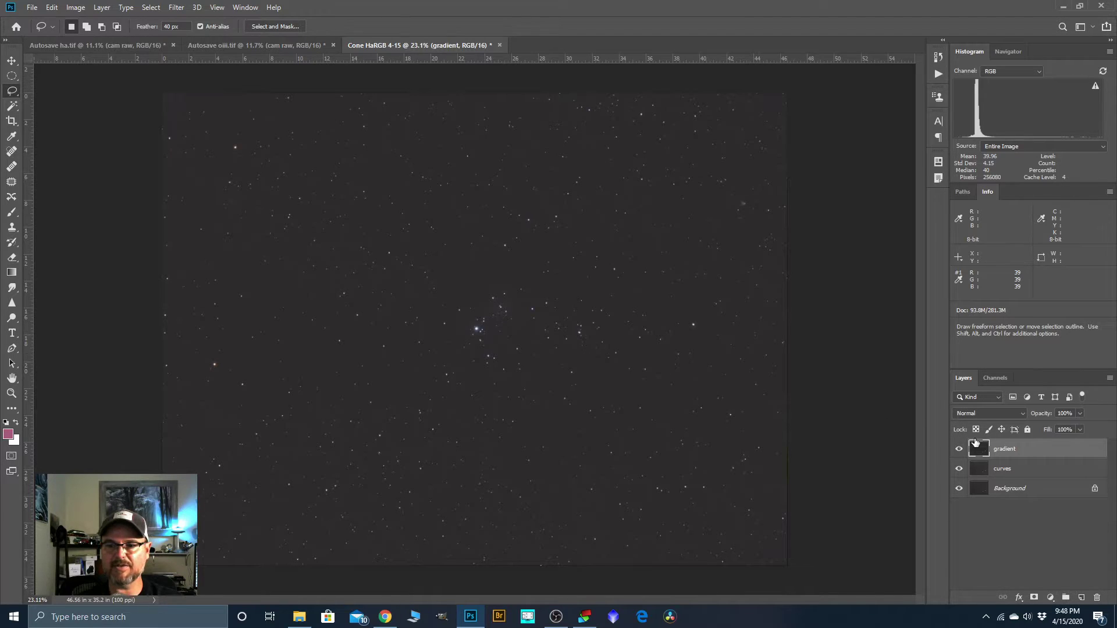
Duplicate the gradient layer and rename the copy "camr raw"
left_click_drag(1003, 451, 1081, 598)
double_click(1012, 451)
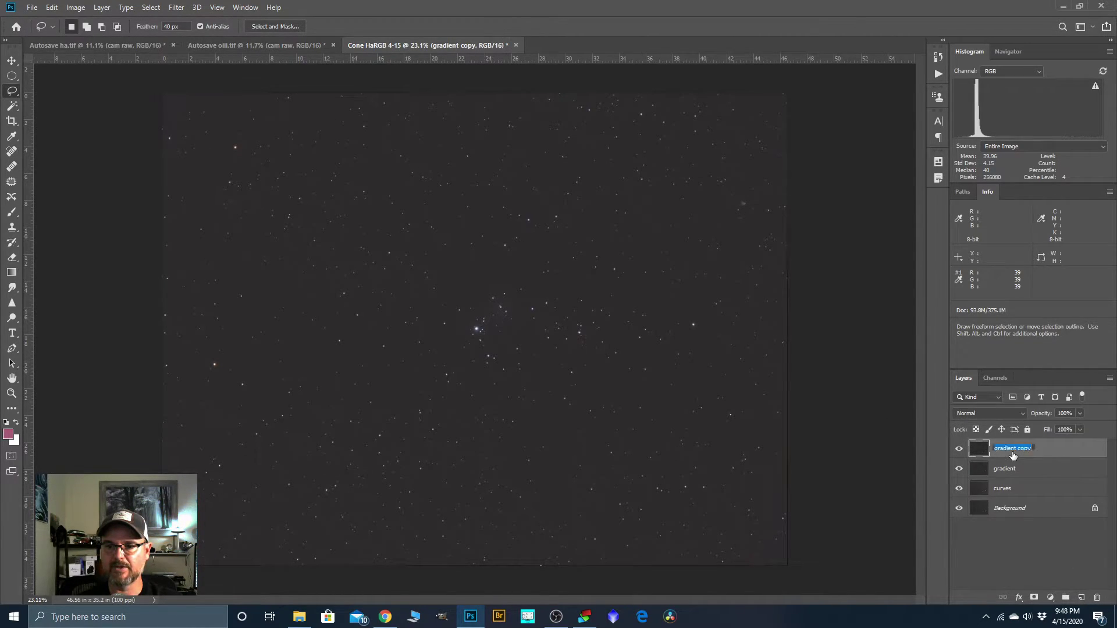
type("camr raw")
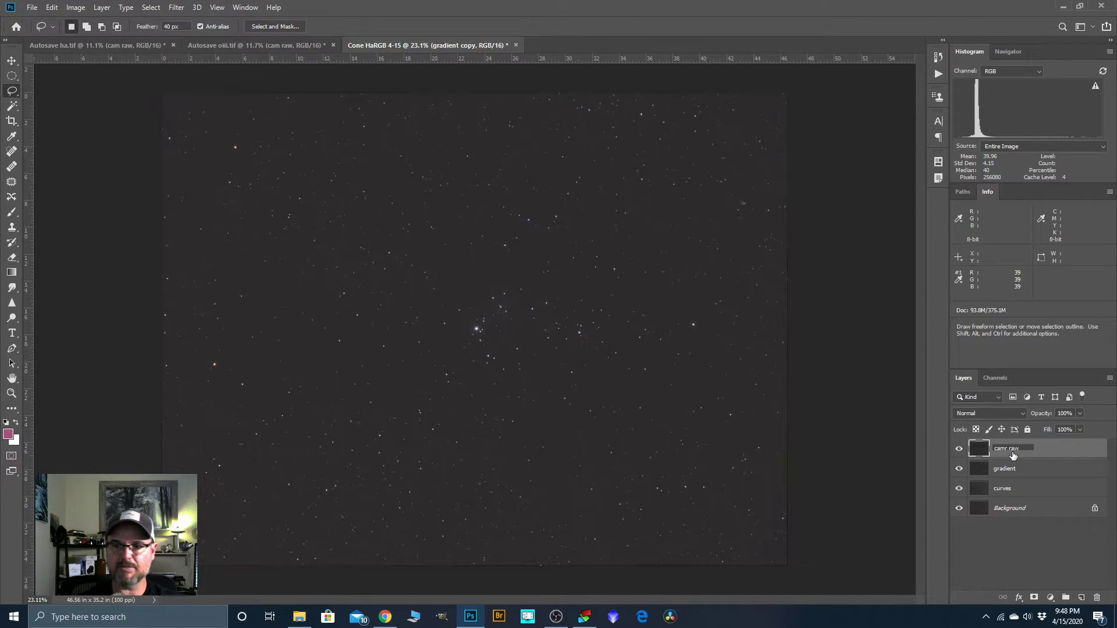
key("Return")
Open the Camera Raw filter on the camr raw layer and set the white balance by sampling the dark sky background
left_click(177, 8)
left_click(210, 66)
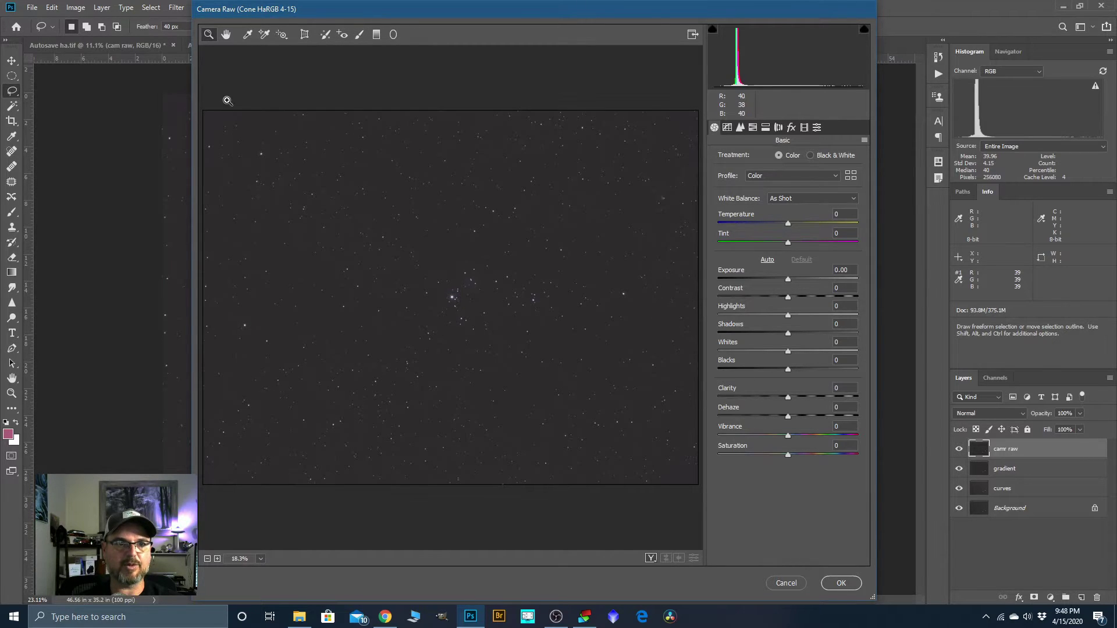
left_click(246, 38)
key("ctrl+plus")
scroll(353, 342, "down", 3)
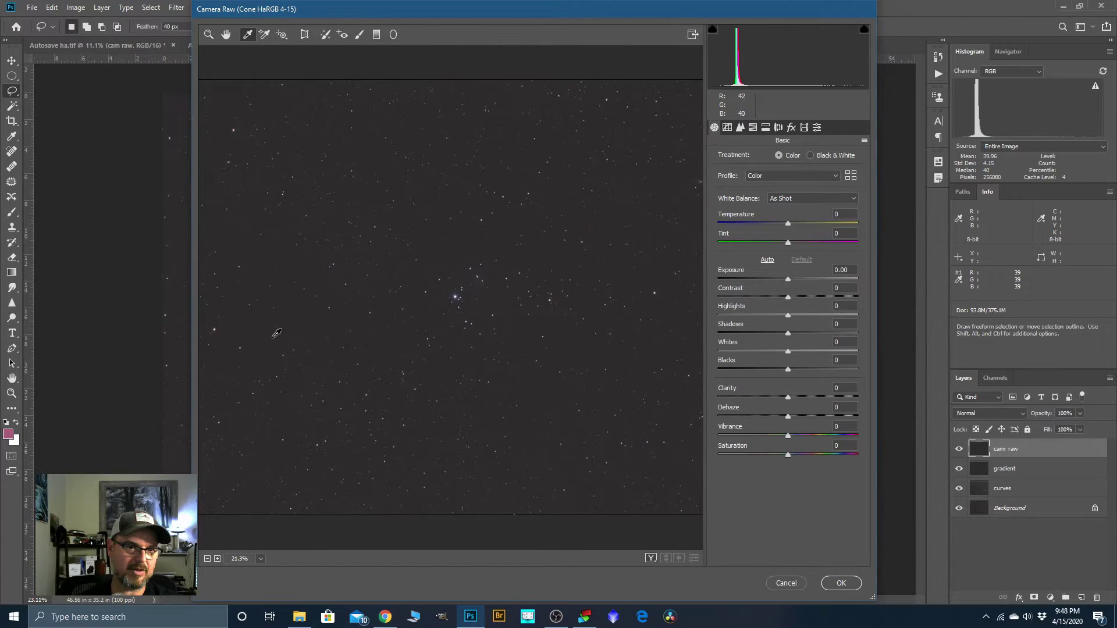
left_click(249, 332)
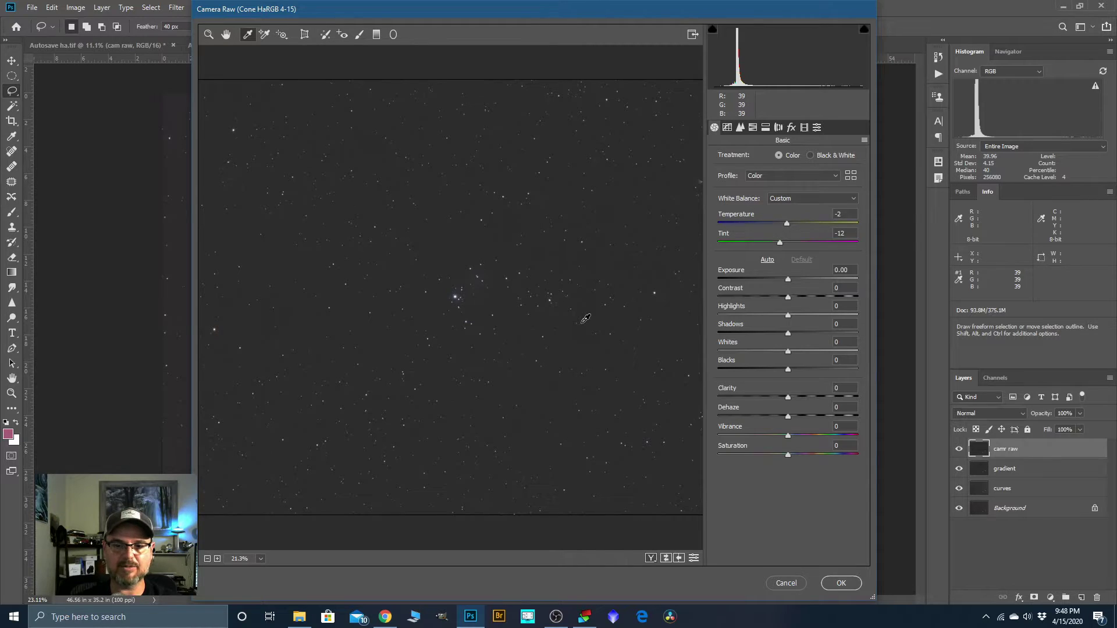
Set Clarity to +33, Vibrance to +13 and Saturation to +7, and the parametric tone curve's Lights to +9 and Shadows to -3
scroll(377, 236, "down", 5)
scroll(407, 344, "up", 1)
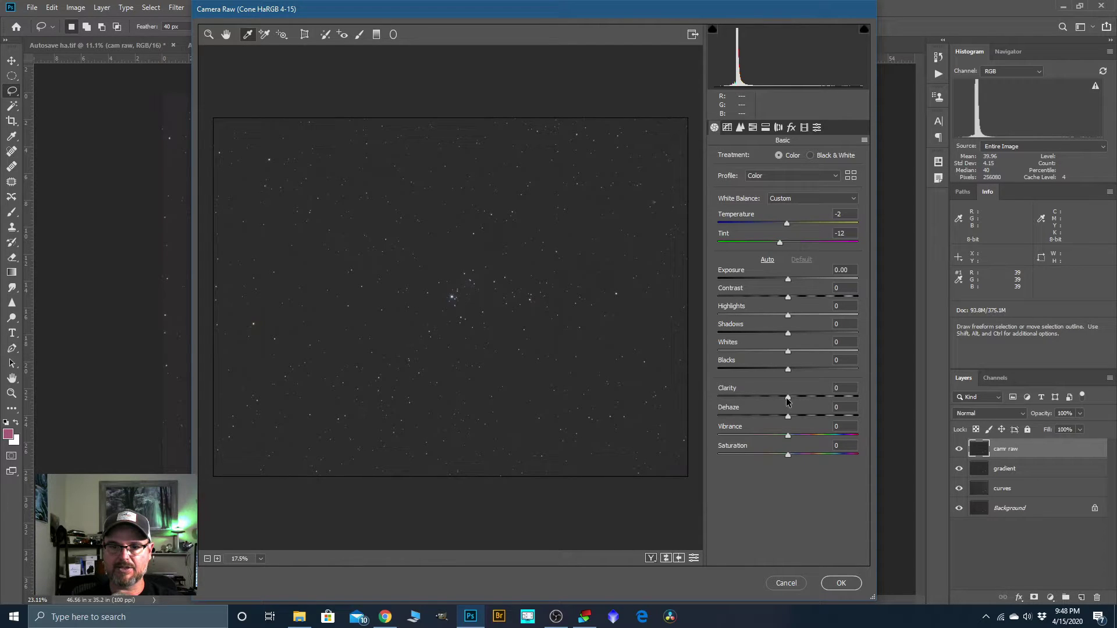
left_click_drag(787, 400, 809, 402)
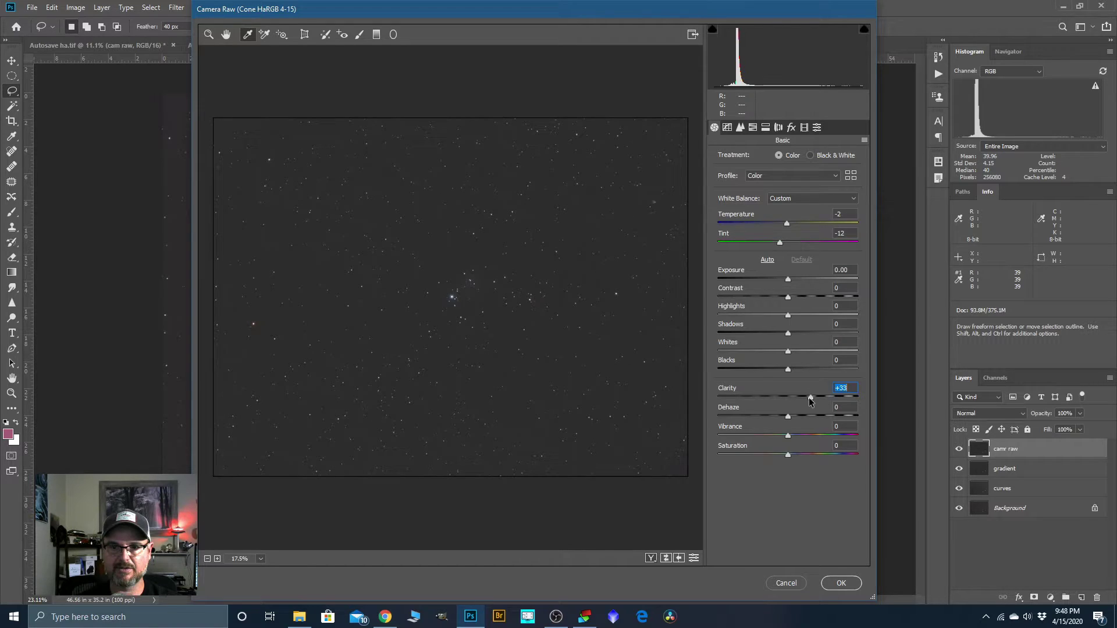
mouse_move(790, 439)
left_mouse_down()
mouse_move(799, 439)
mouse_move(793, 457)
left_mouse_up()
left_click(788, 458)
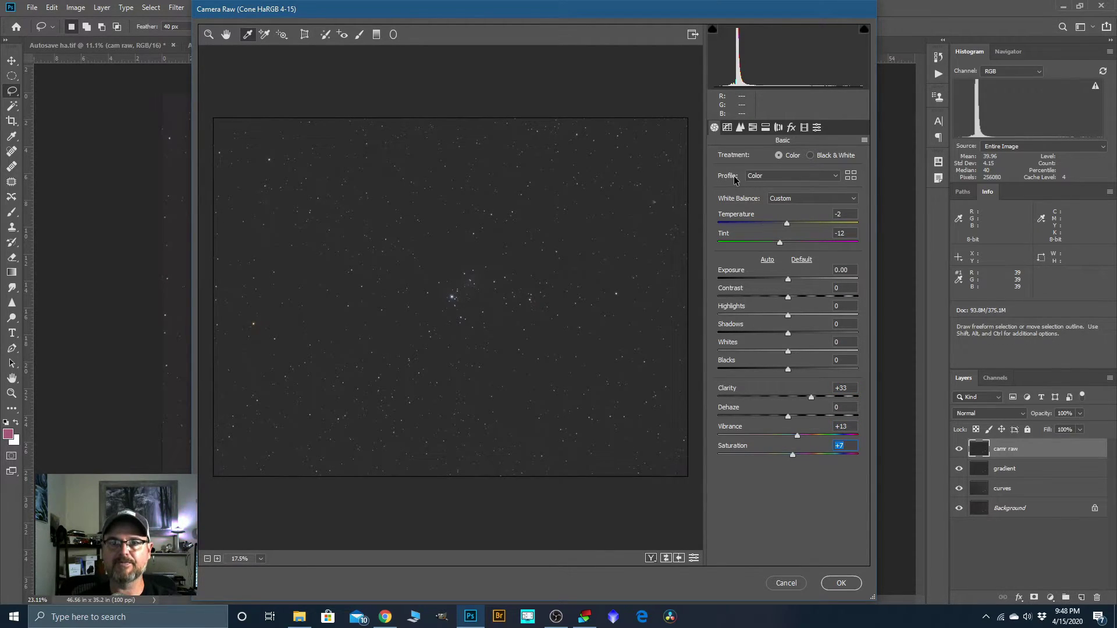
left_click(727, 128)
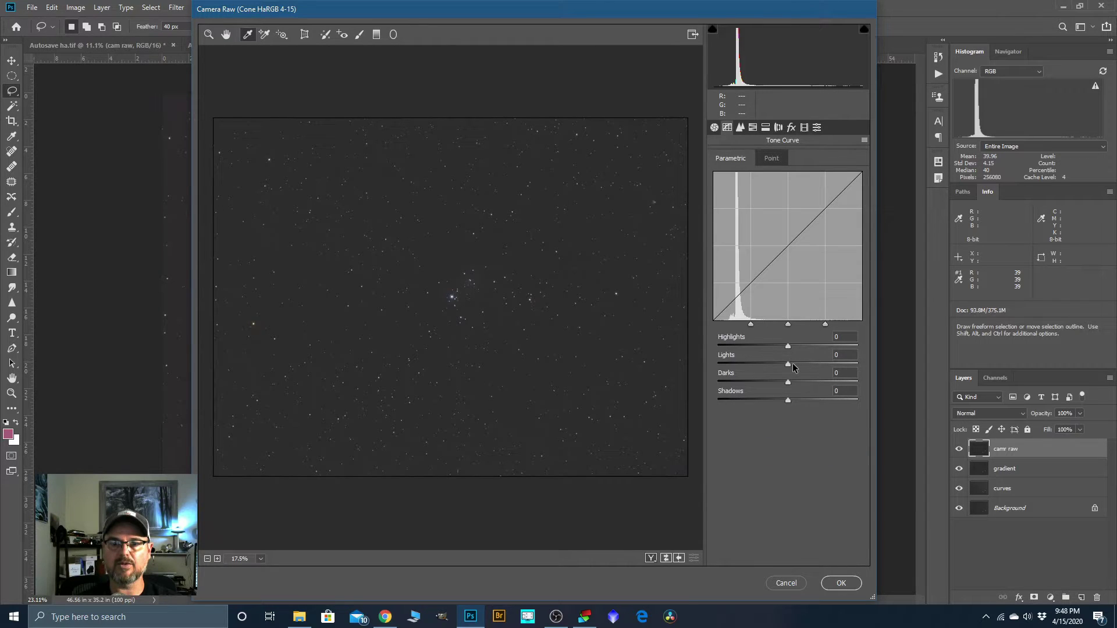
left_click_drag(789, 365, 787, 403)
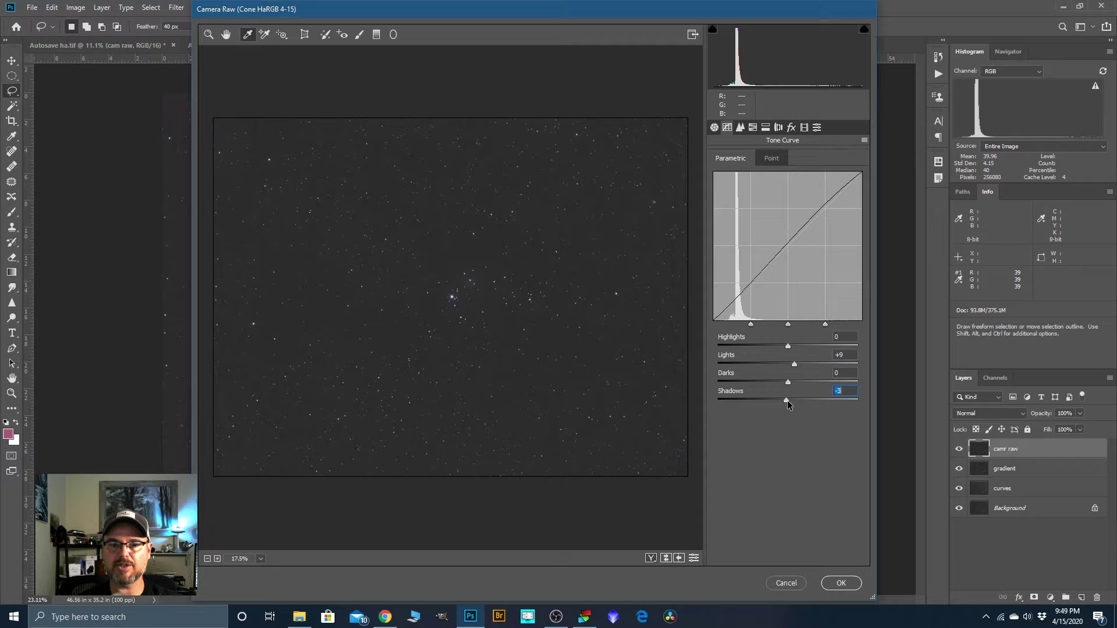
Set Camera Raw noise reduction to Luminance 8 and Color 7, and apply the filter to the camr raw layer
left_click(738, 127)
left_click_drag(718, 272, 724, 273)
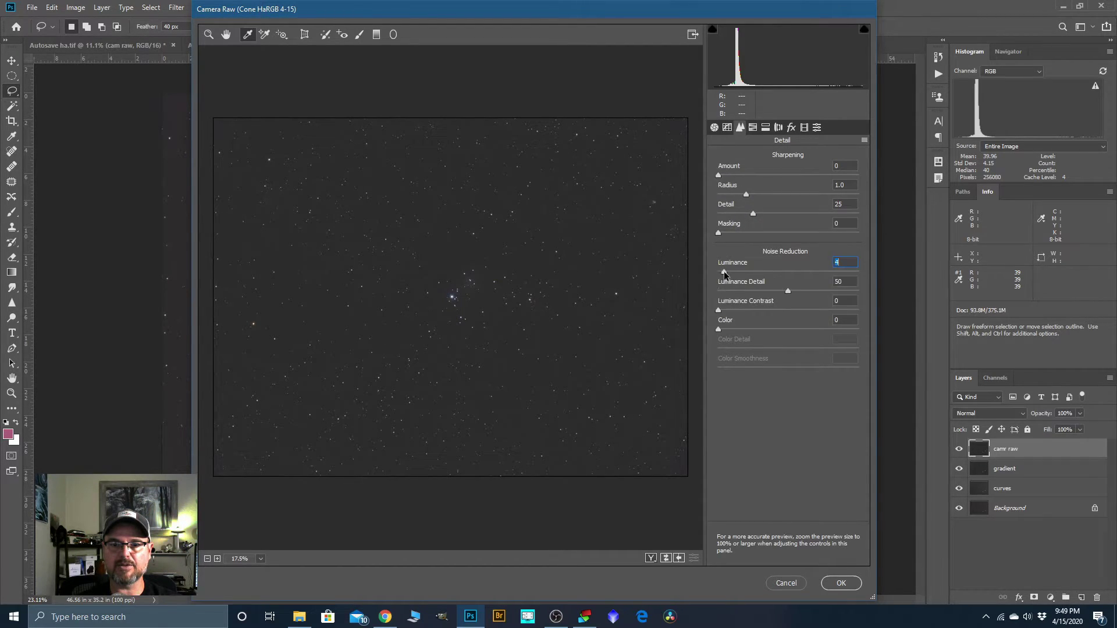
left_click_drag(720, 331, 727, 333)
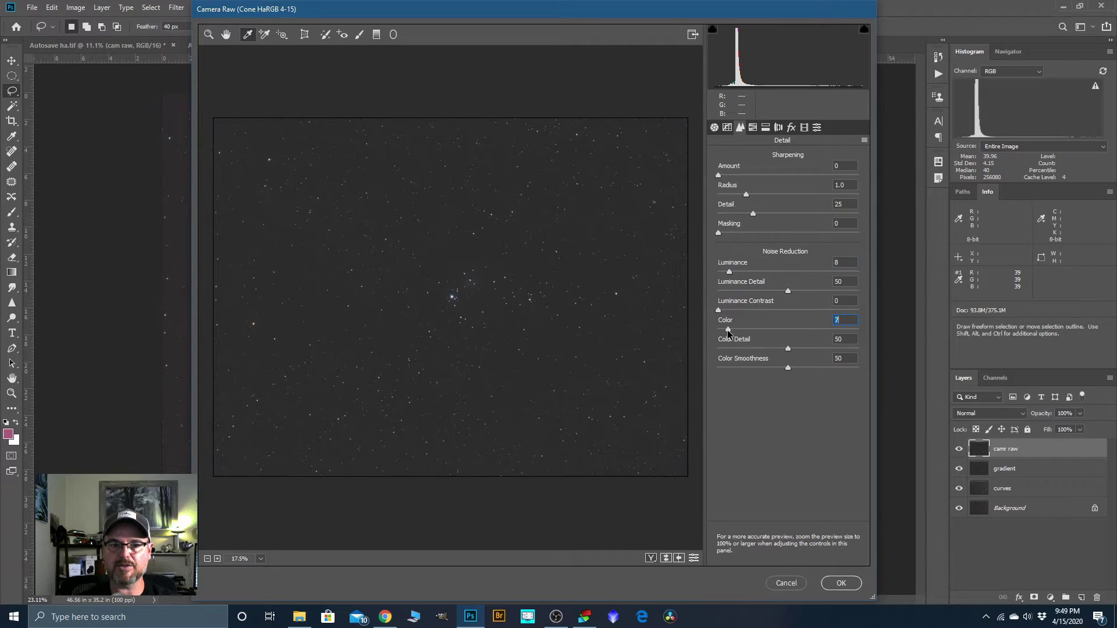
left_click(839, 584)
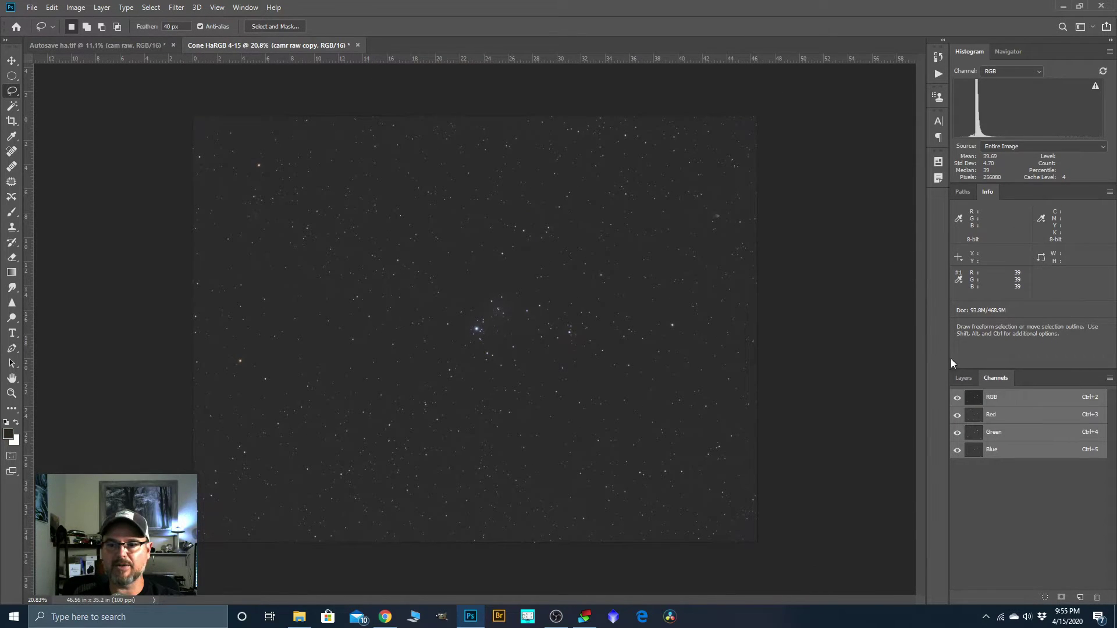
Copy the entire red channel of the Cone HaRGB 4-15 document and create a clipboard-sized new document in 16 bit RGB Color
left_click(971, 418)
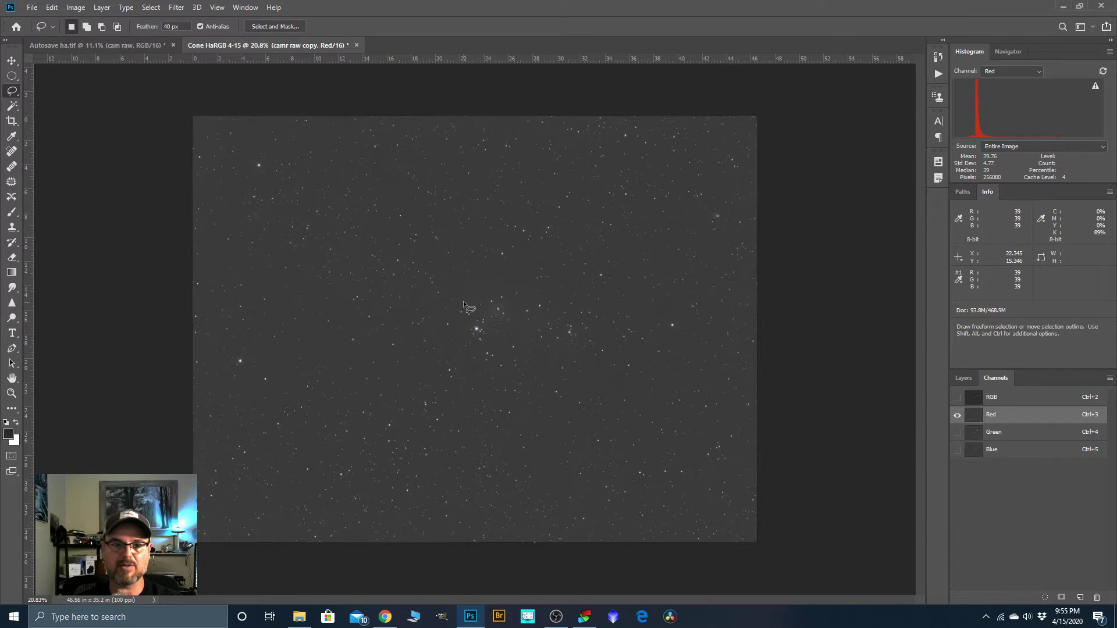
key("ctrl+a")
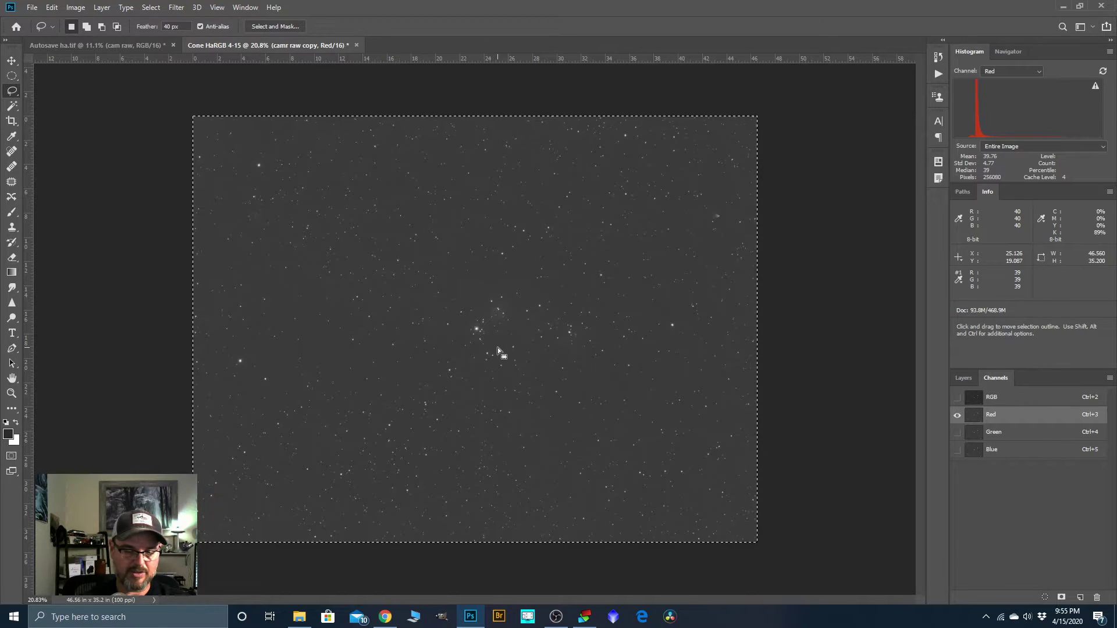
key("ctrl+n")
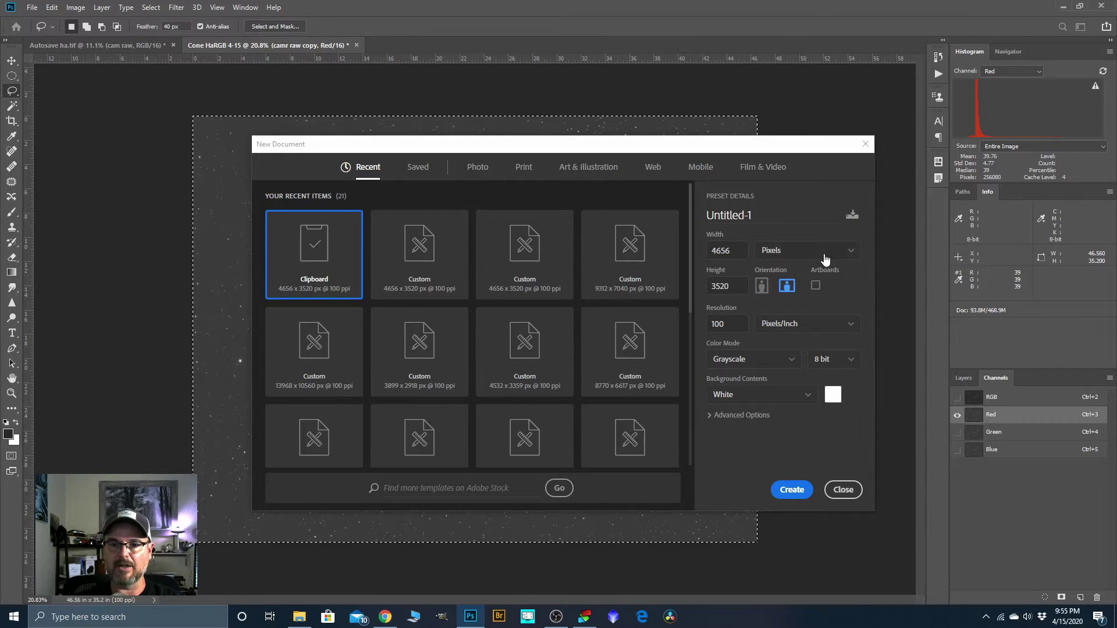
left_click(795, 363)
left_click(737, 416)
left_click(851, 365)
left_click(825, 378)
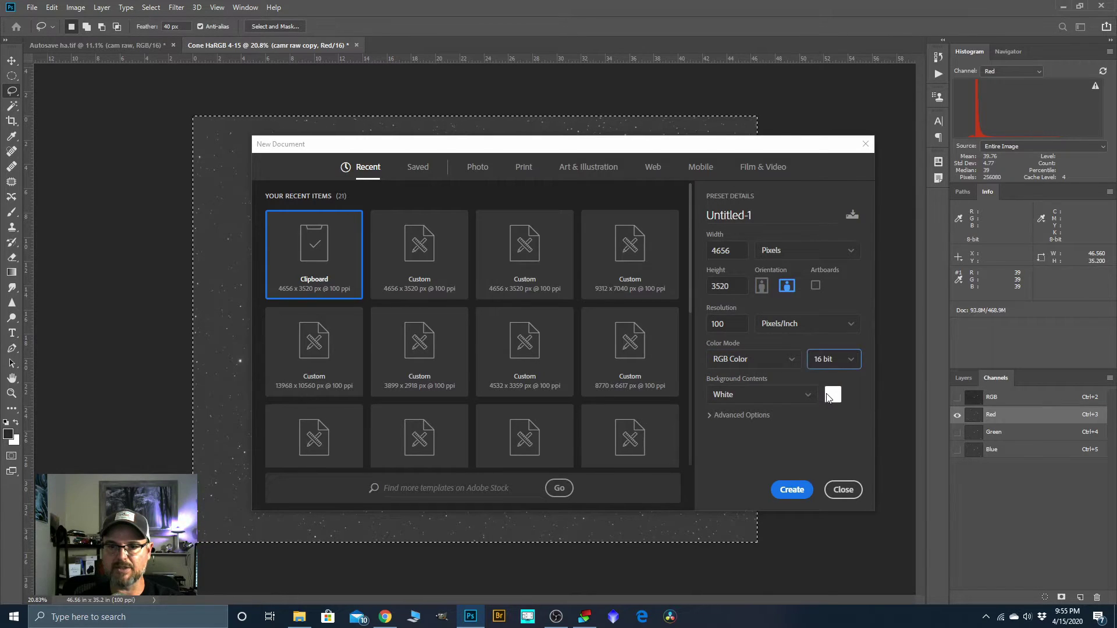
left_click(792, 490)
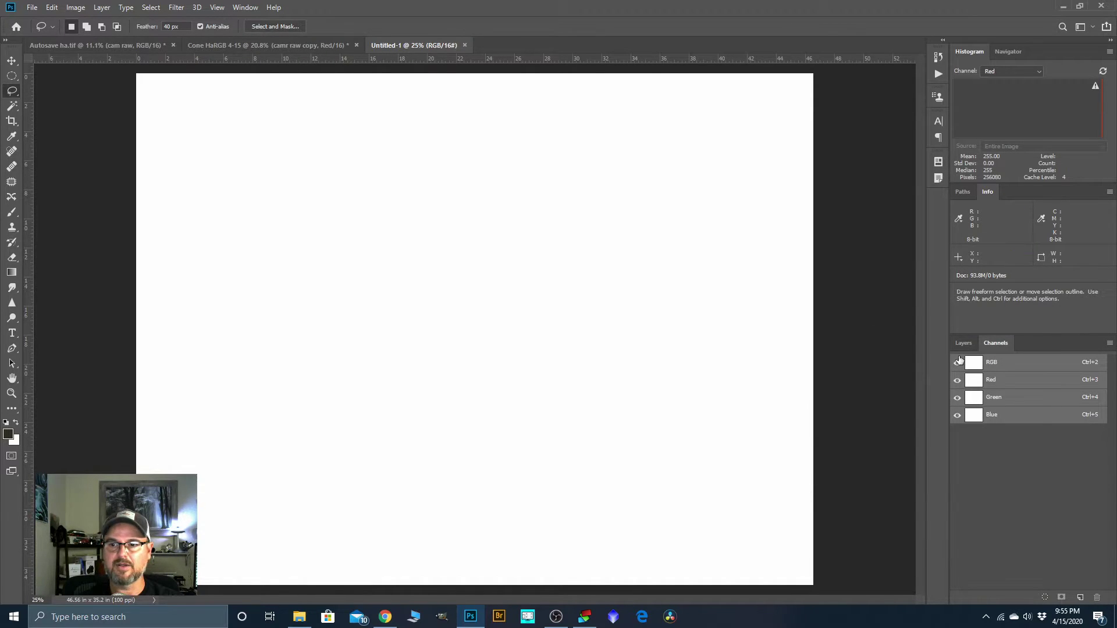
Paste the copied red channel into the new document as a layer and rename that layer "red"
left_click(963, 344)
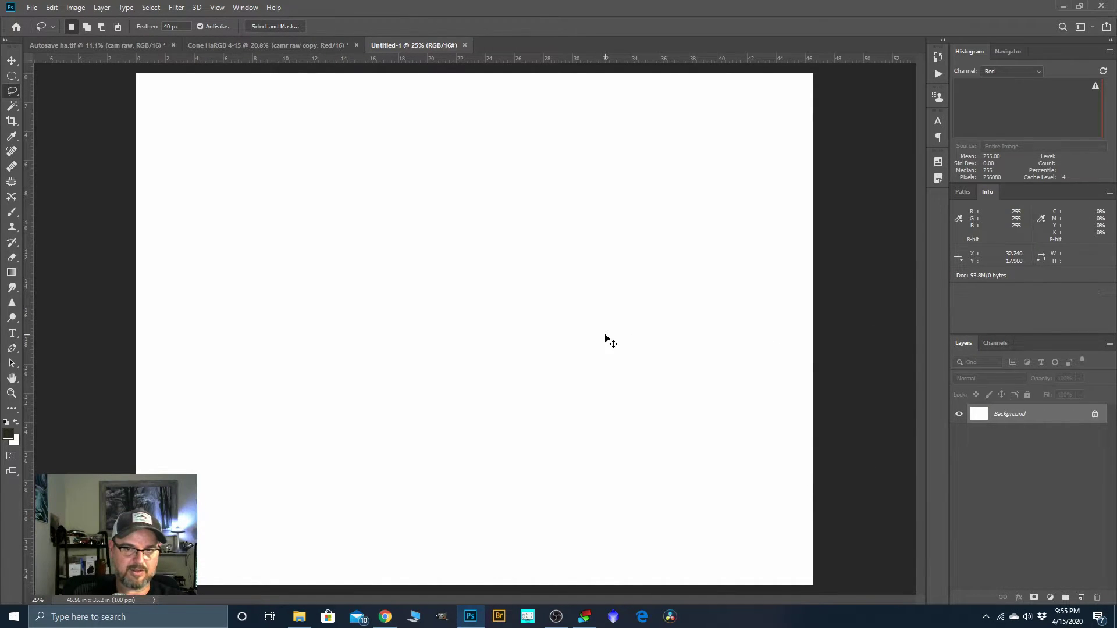
key("ctrl+v")
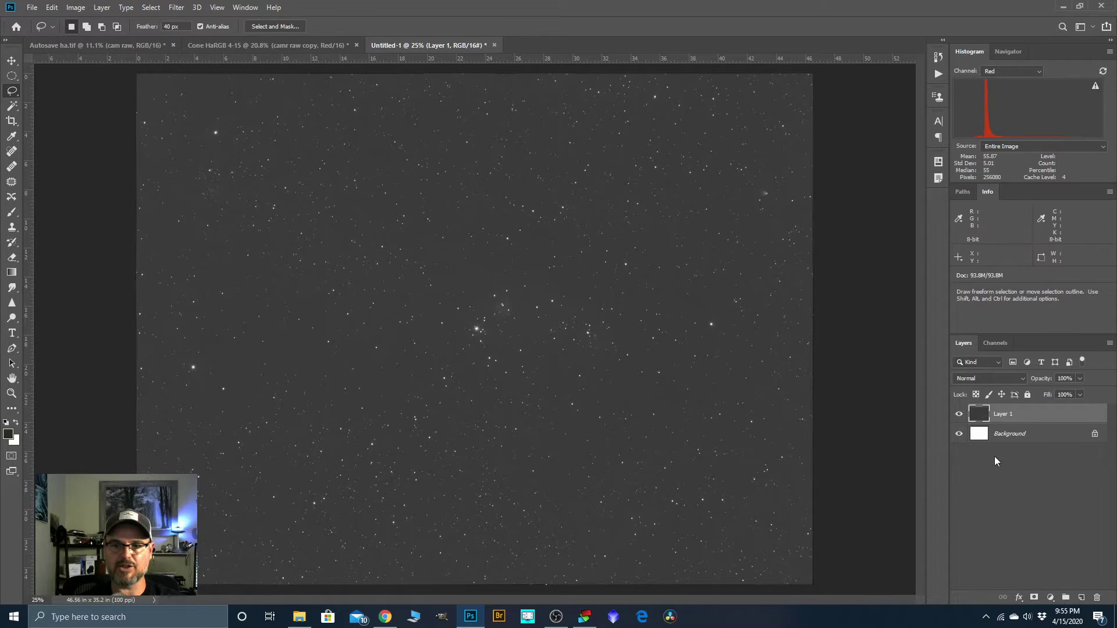
double_click(999, 415)
type("red")
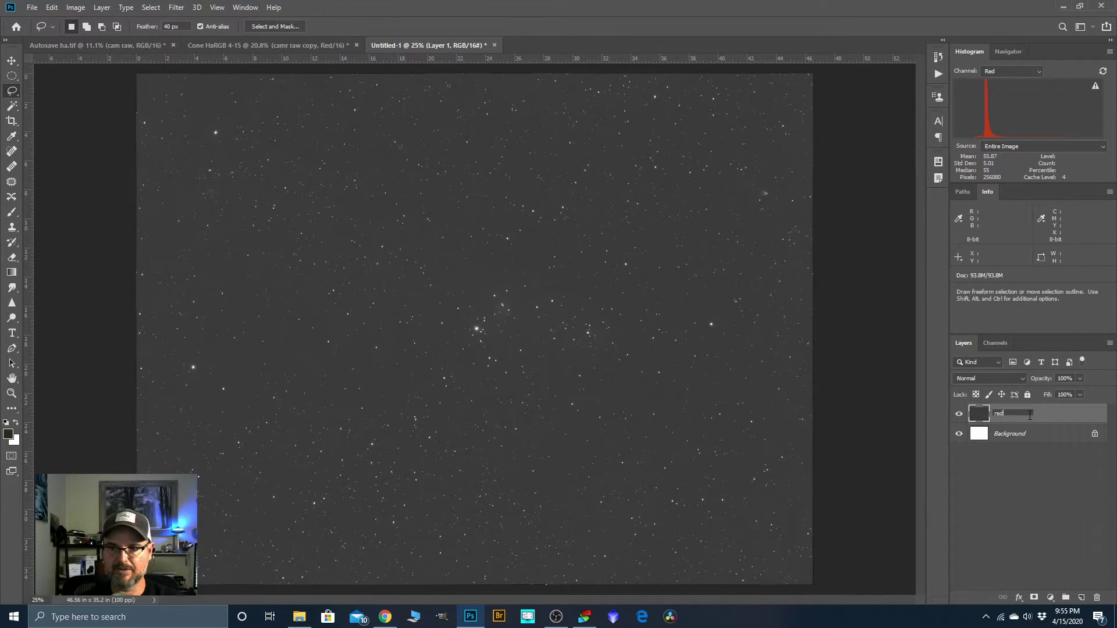
key("Return")
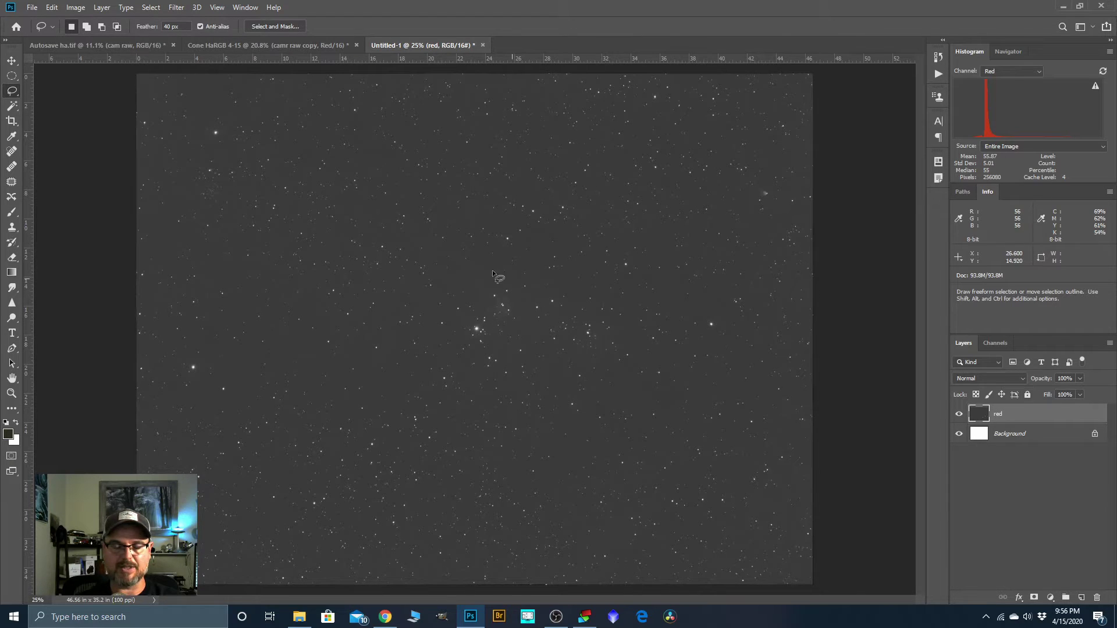
Resize the Autosave ha.tif image to 4656 x 3520 pixels by matching its image size to the Untitled-1 document
left_click(101, 44)
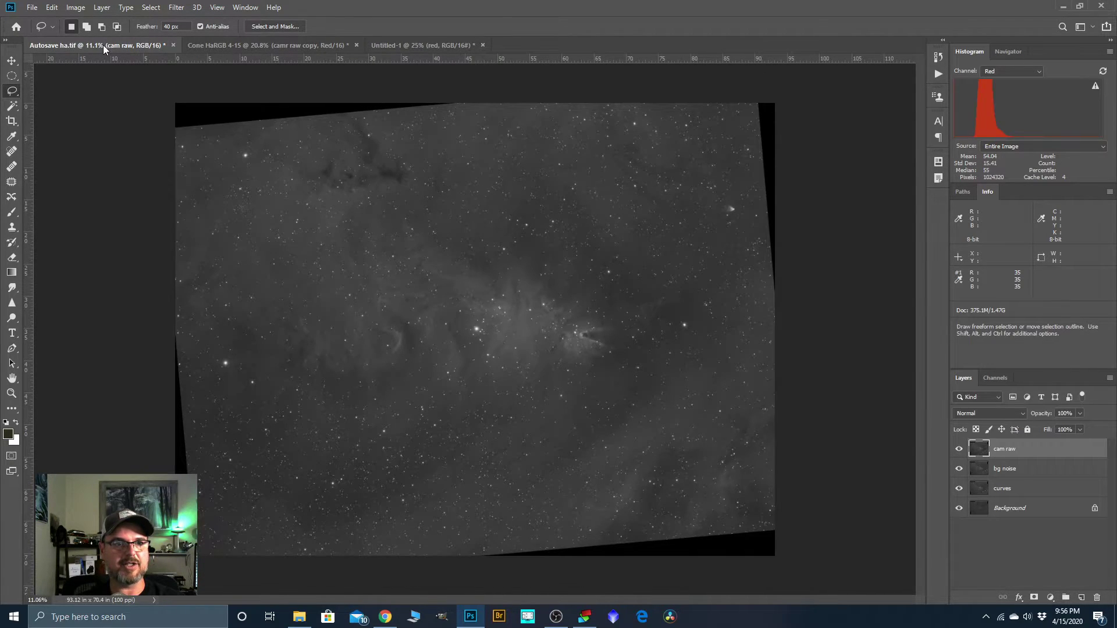
left_click(77, 8)
mouse_move(82, 22)
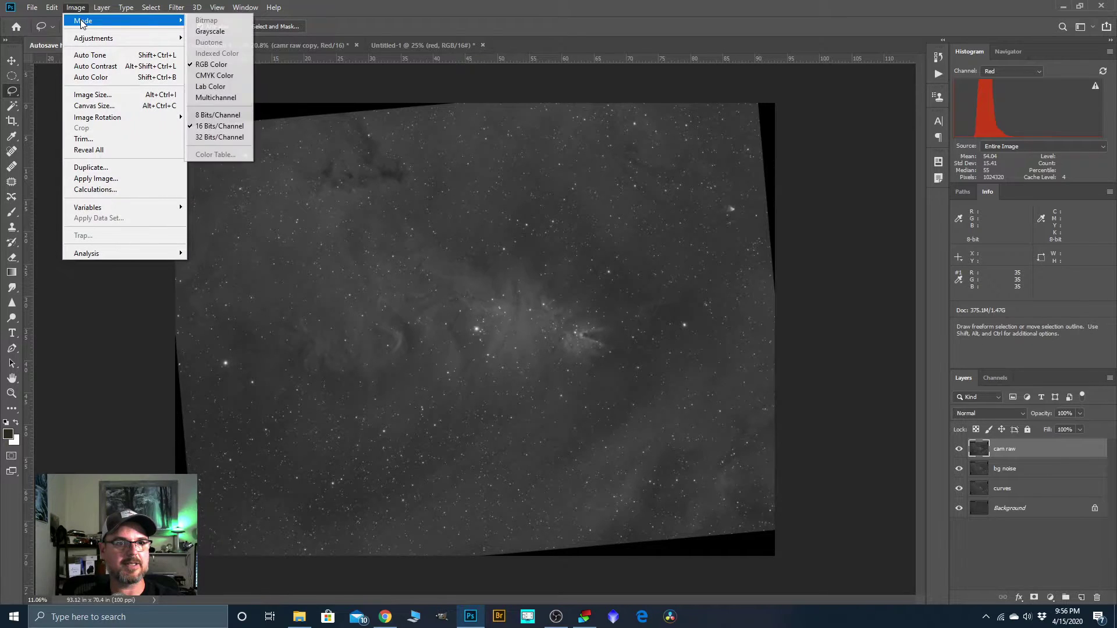
left_click(86, 95)
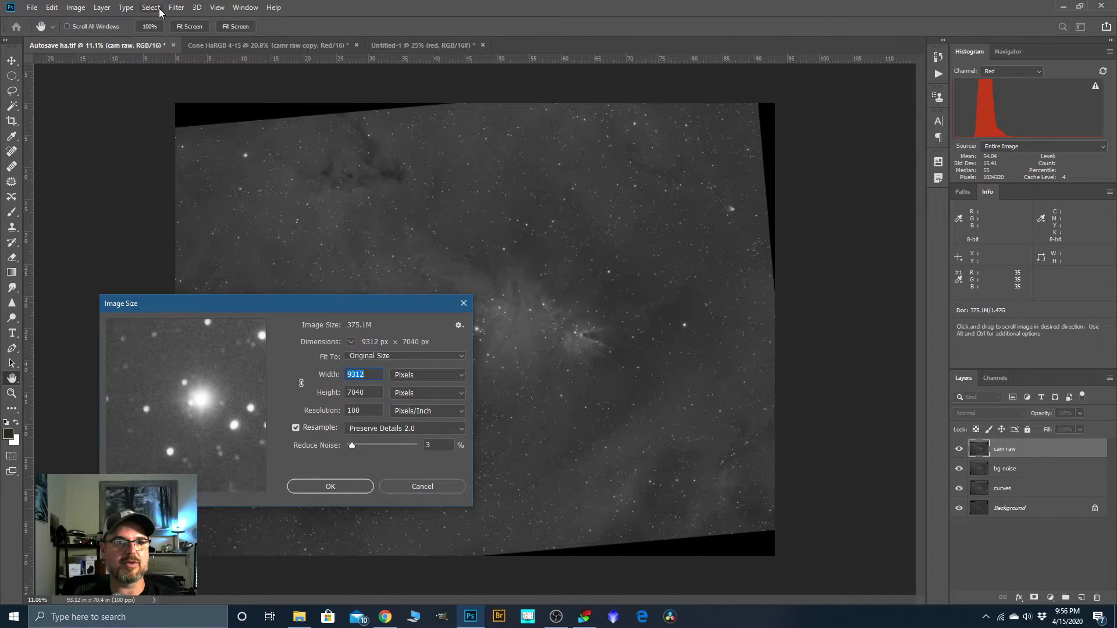
left_click(244, 7)
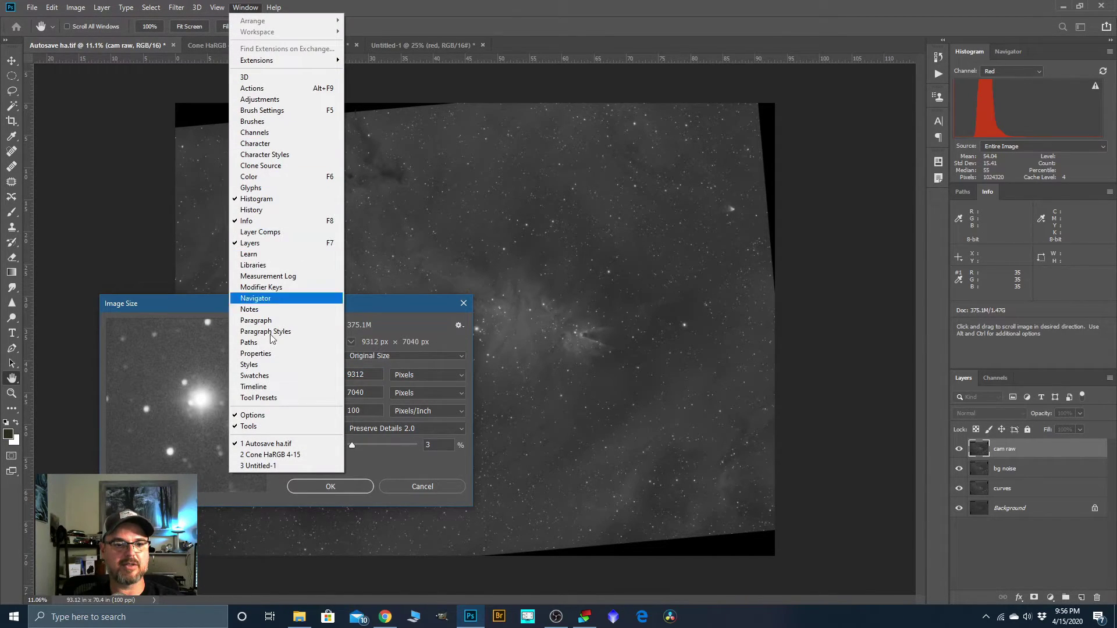
left_click(274, 467)
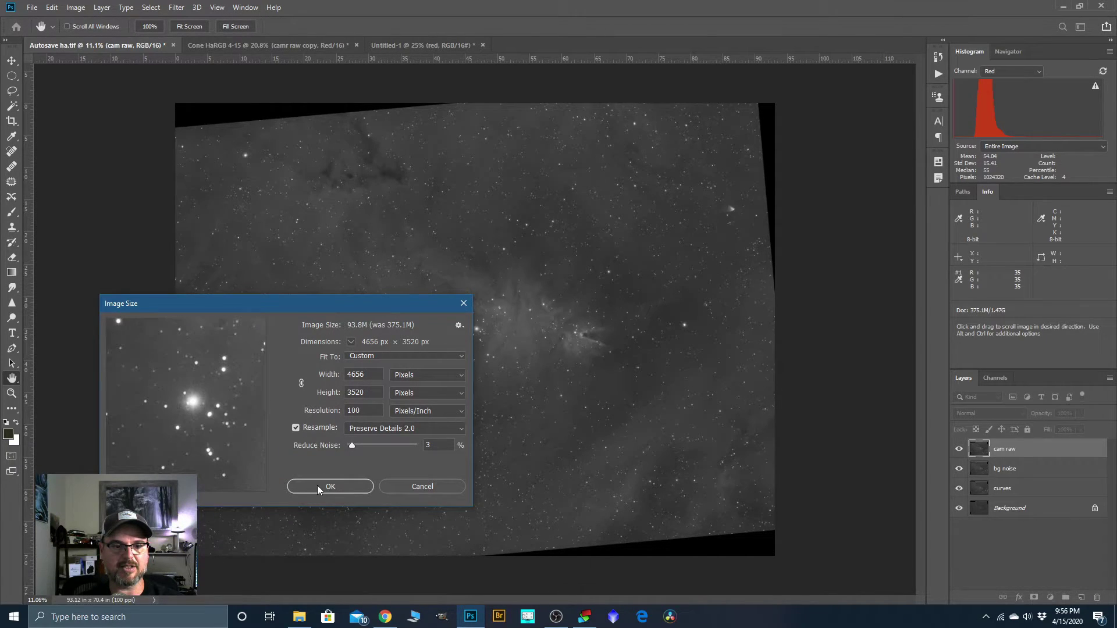
left_click(318, 486)
key("l")
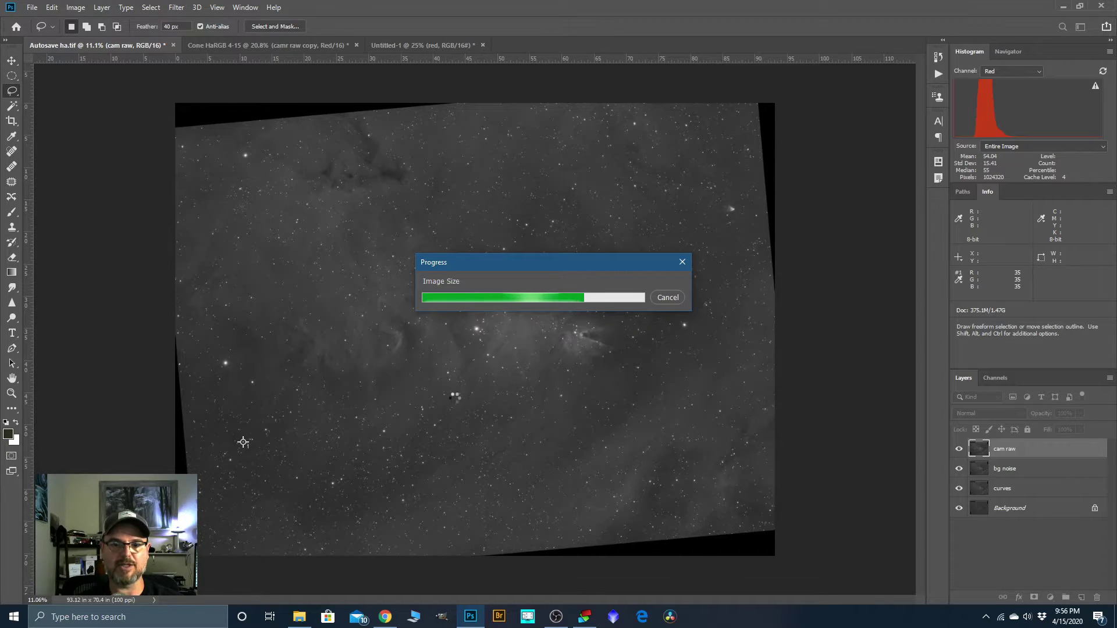
Copy the whole cam raw layer of Autosave ha.tif, paste it above the red layer in Untitled-1 and rename it "ha"
scroll(480, 342, "up", 9)
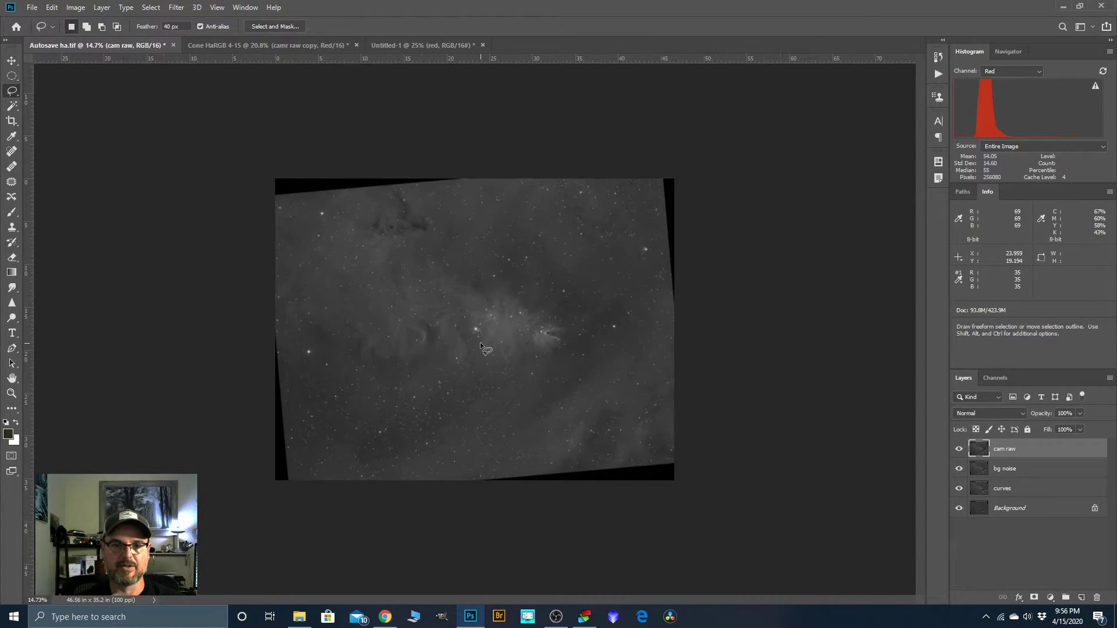
scroll(483, 341, "down", 1)
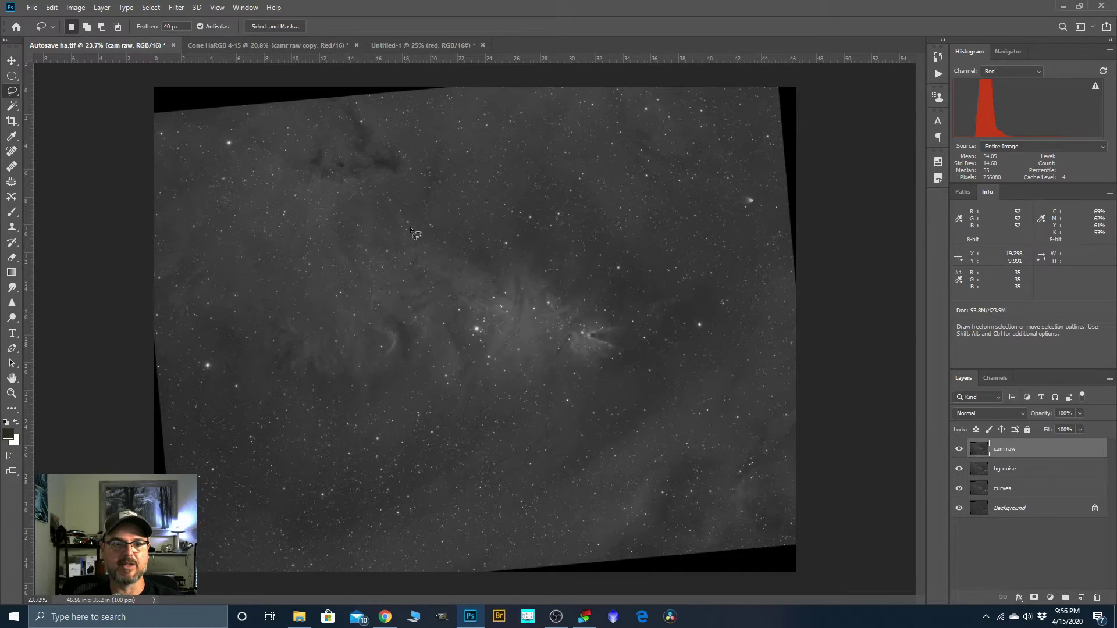
key("ctrl+a")
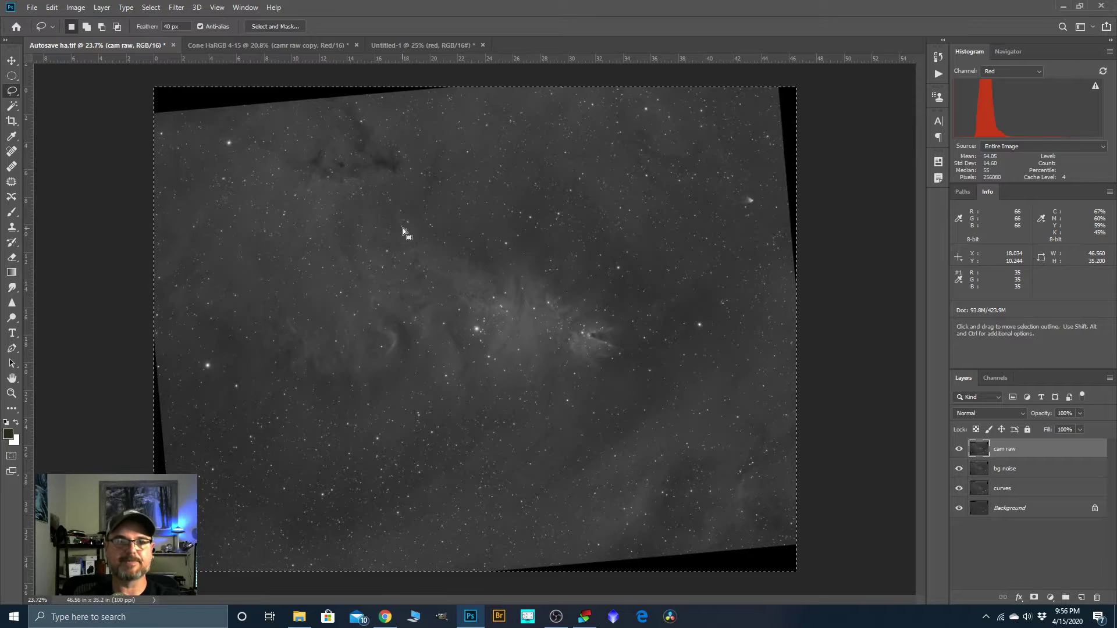
left_click(408, 47)
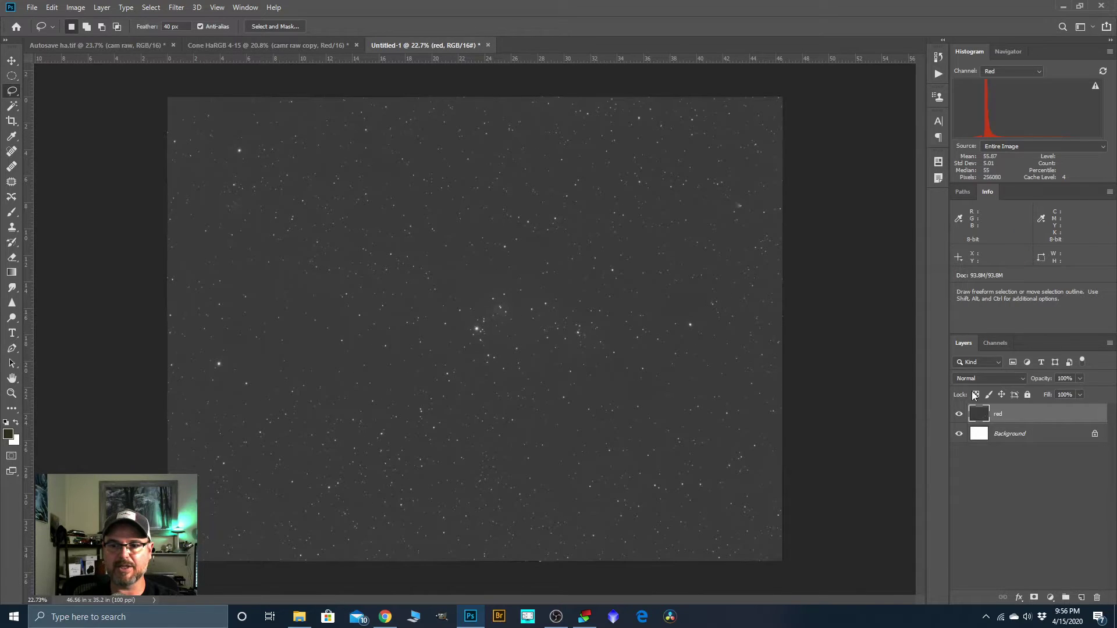
key("ctrl+v")
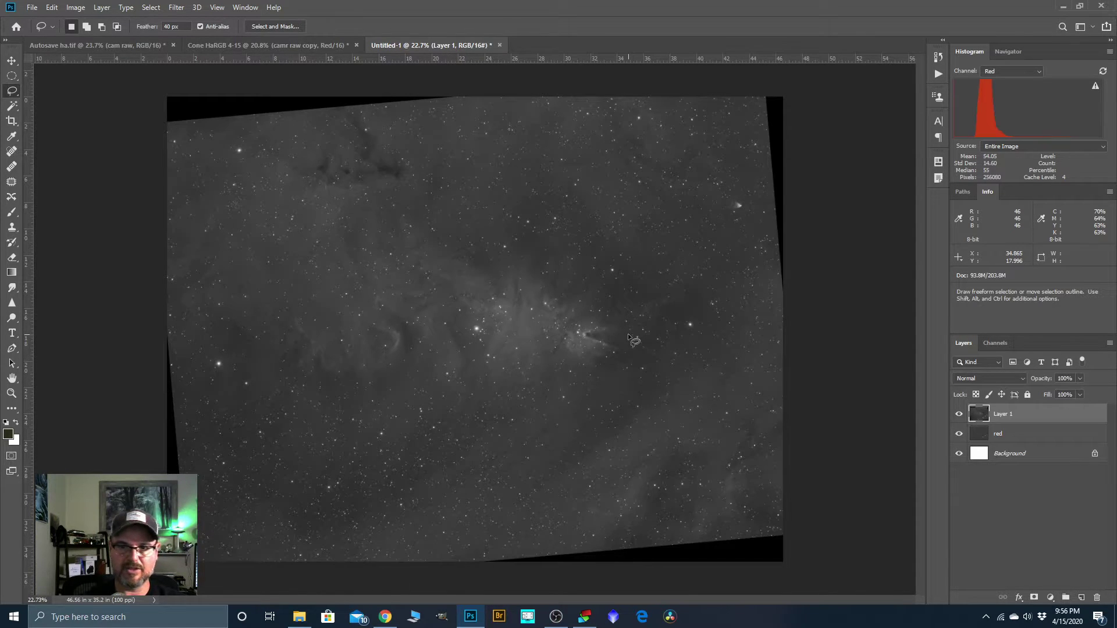
double_click(1008, 415)
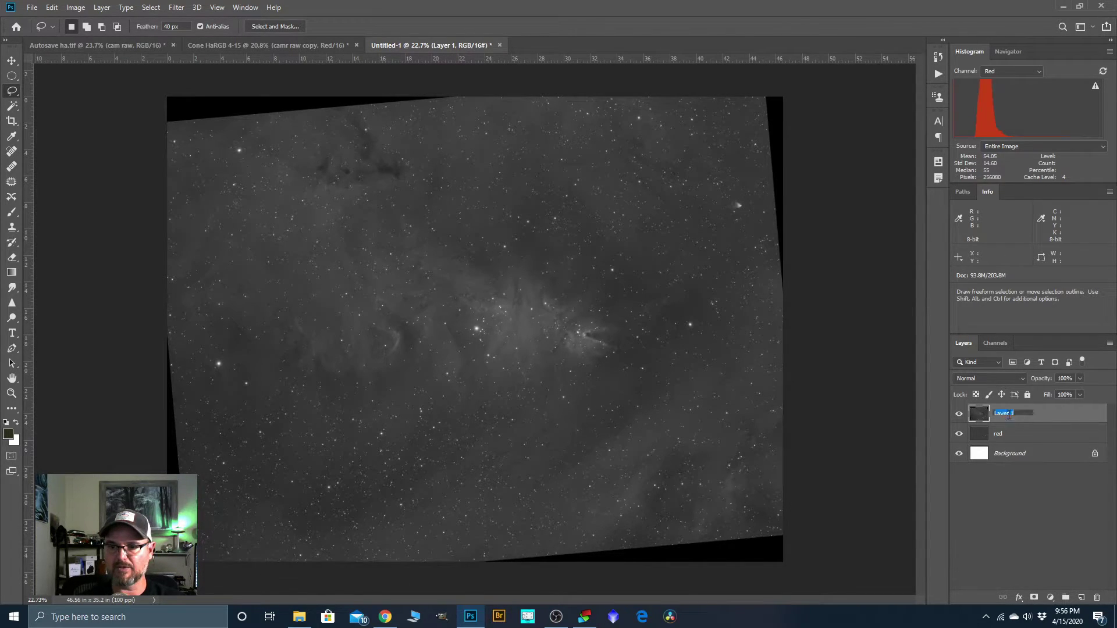
type("H")
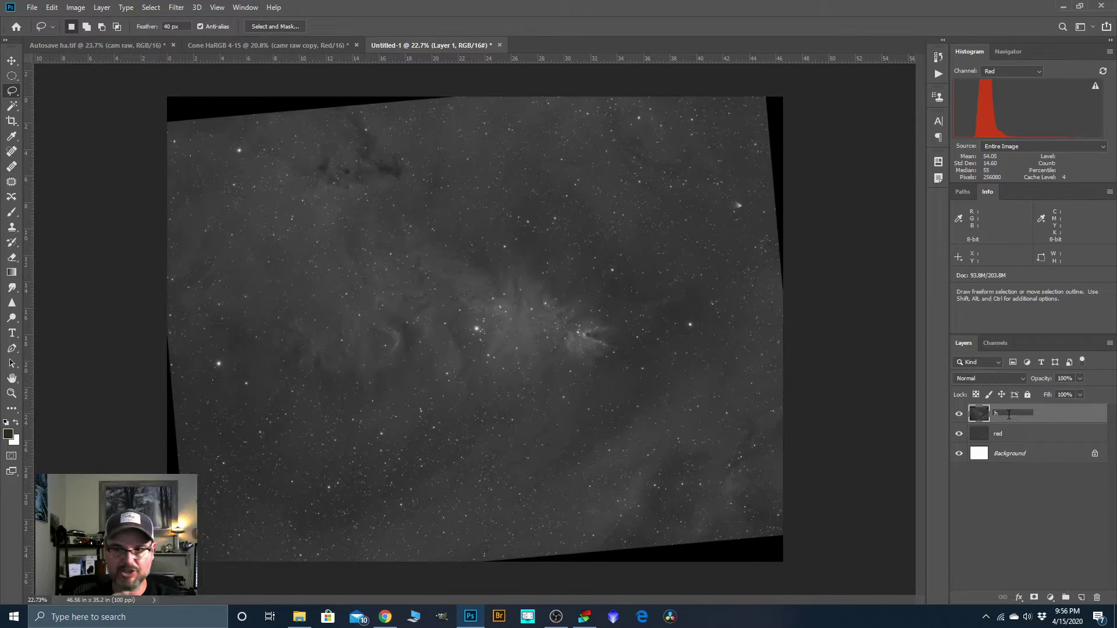
type("a")
key("Return")
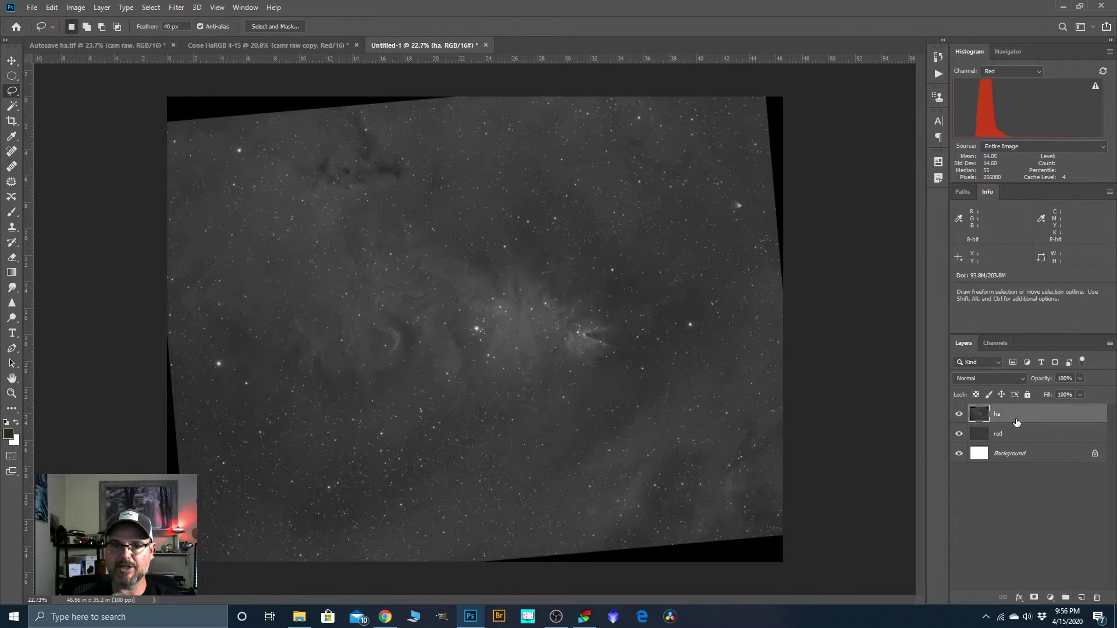
Toggle the ha layer's visibility several times to compare the hydrogen-alpha image with the red layer beneath
left_click(959, 416)
left_click(958, 415)
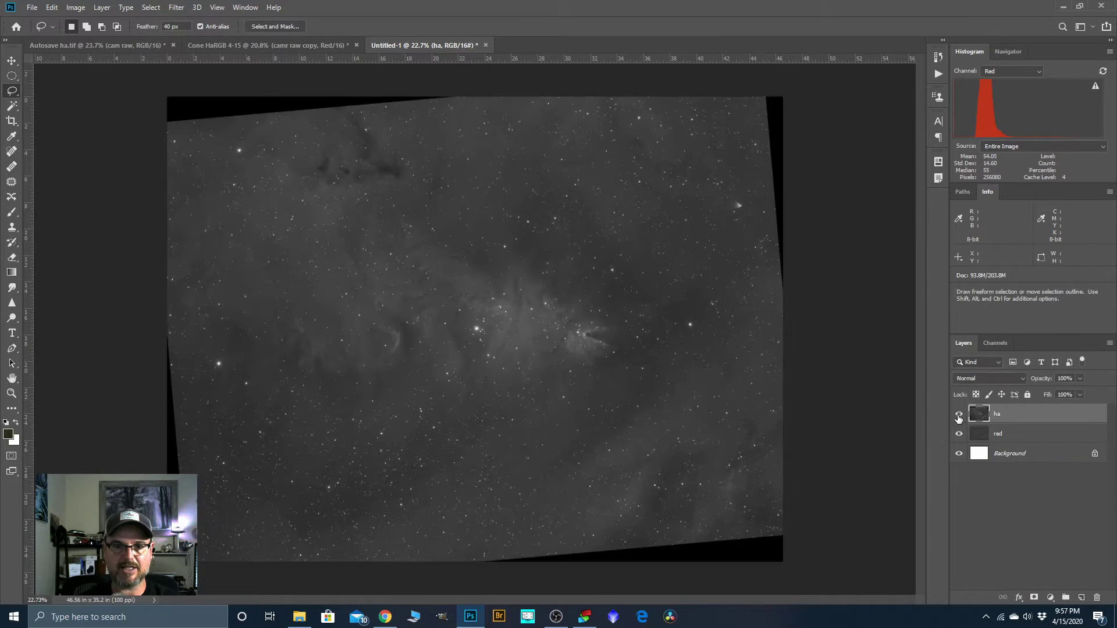
left_click(959, 415)
left_click(958, 415)
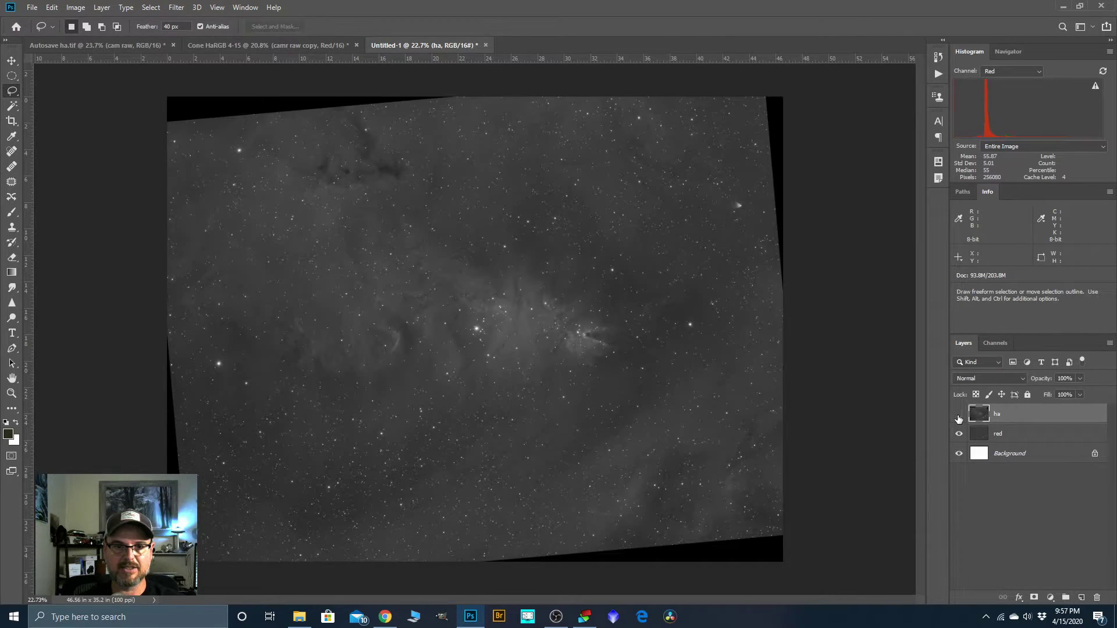
left_click(959, 415)
left_click(958, 415)
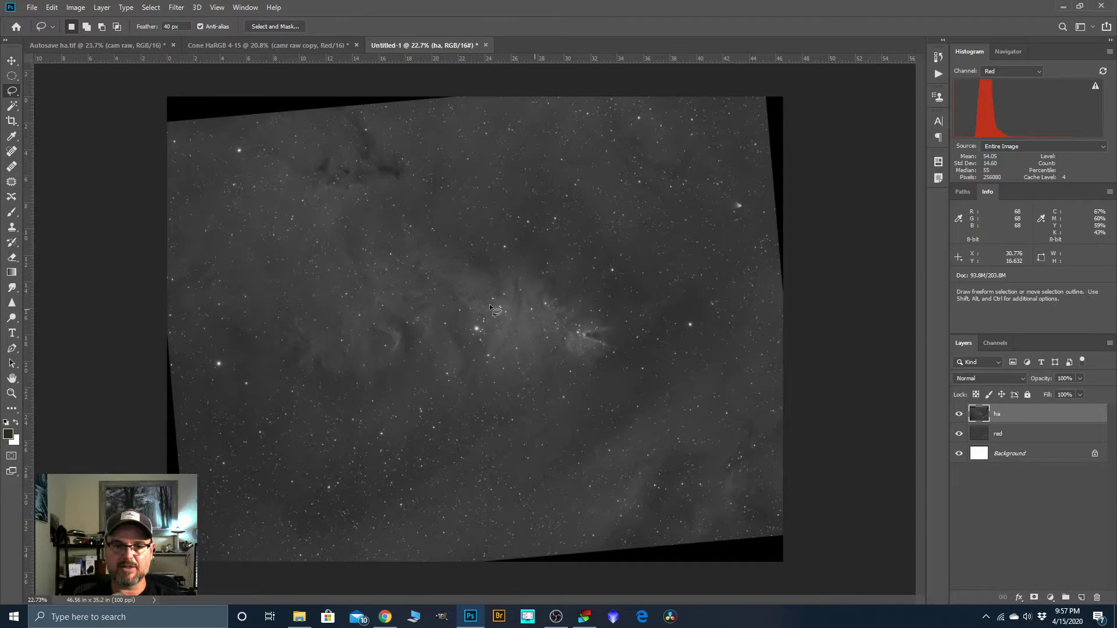
Lower the ha layer's opacity to 54% and compare the blend with the layer hidden and shown
scroll(472, 305, "up", 1)
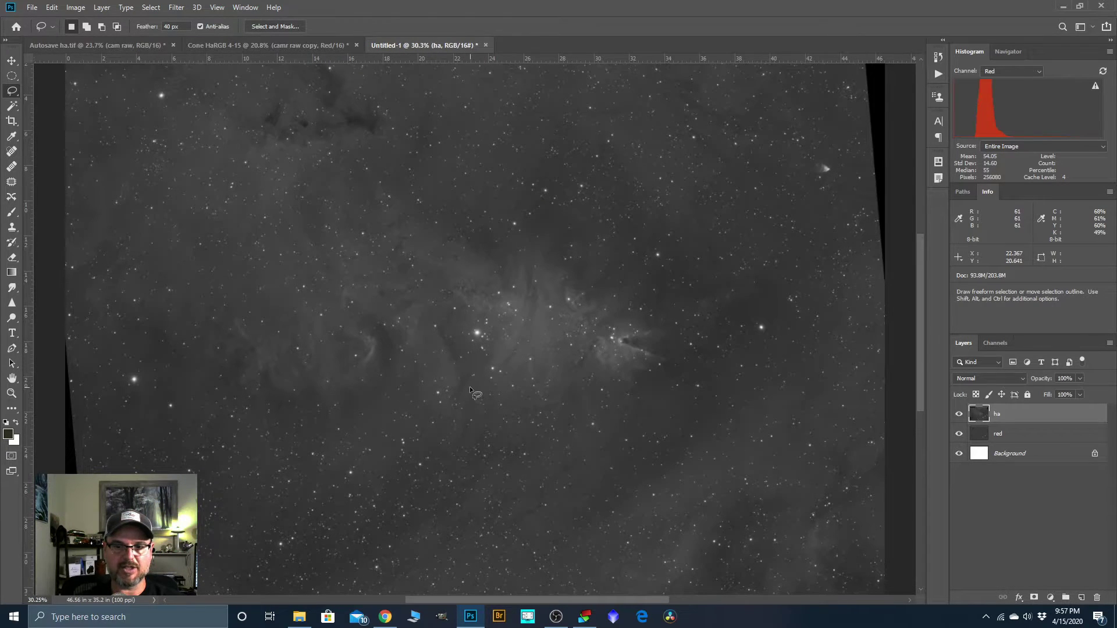
scroll(469, 386, "up", 1)
left_click(1079, 379)
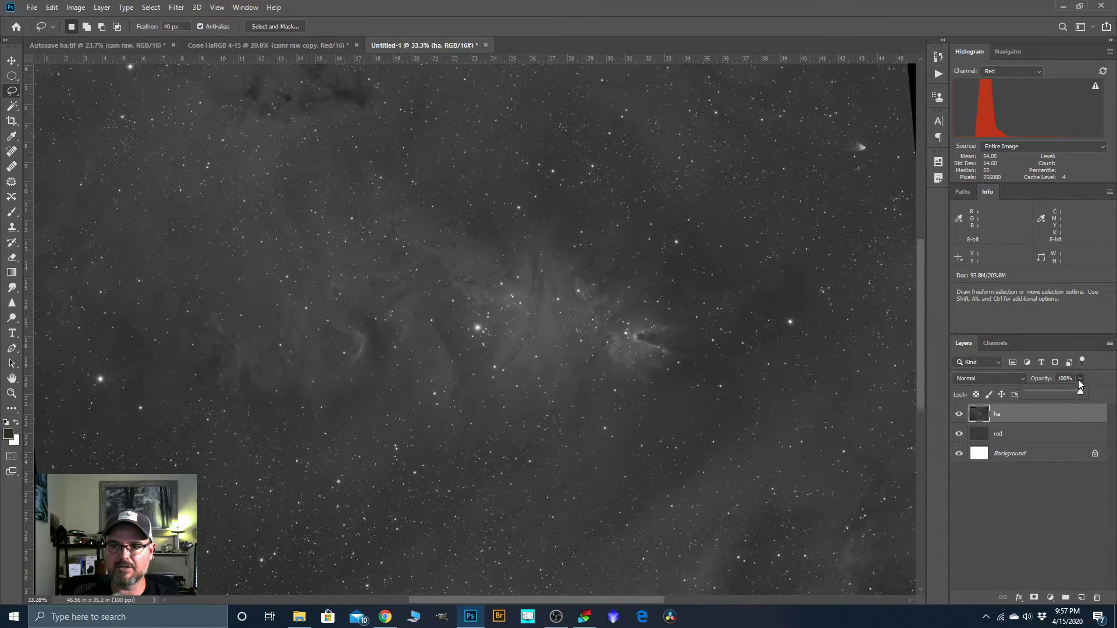
left_click_drag(1066, 393, 1058, 393)
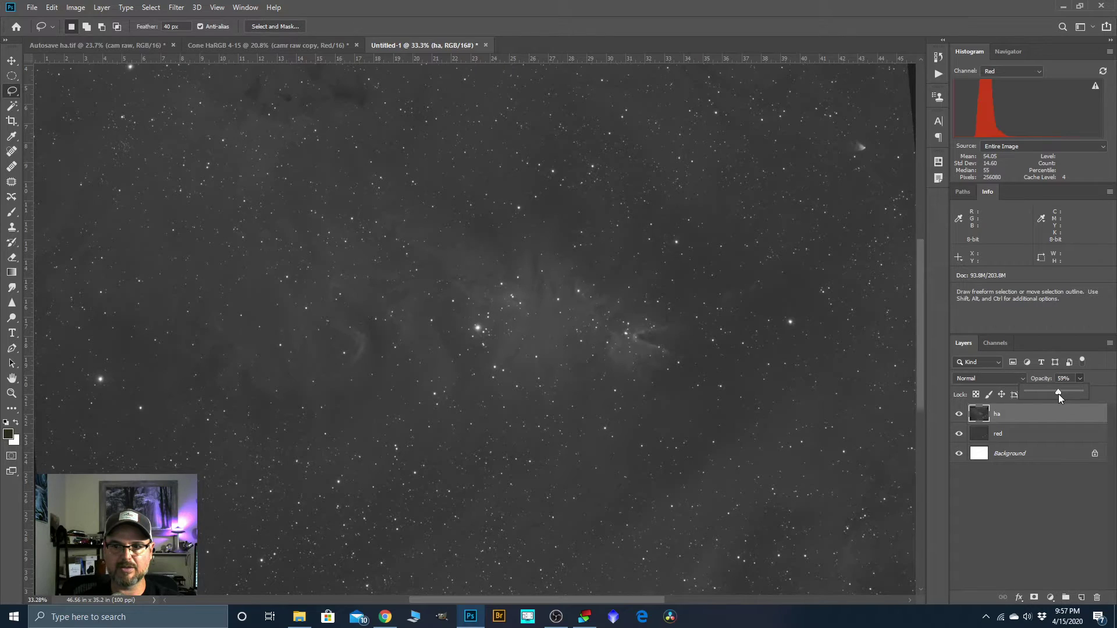
scroll(521, 302, "down", 4)
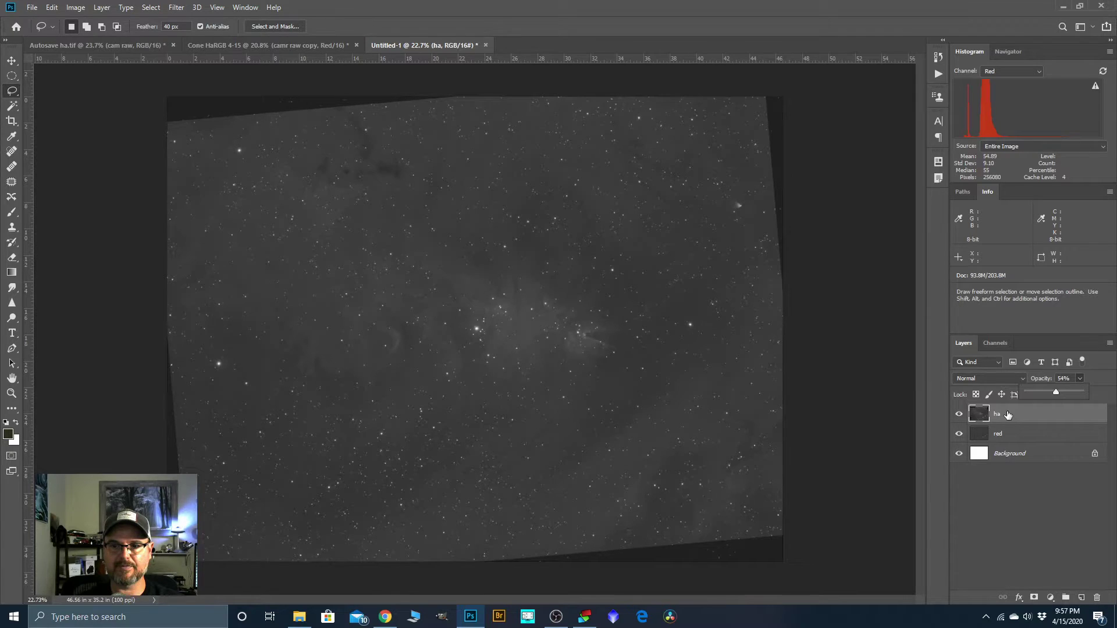
left_click(958, 414)
left_click(958, 414)
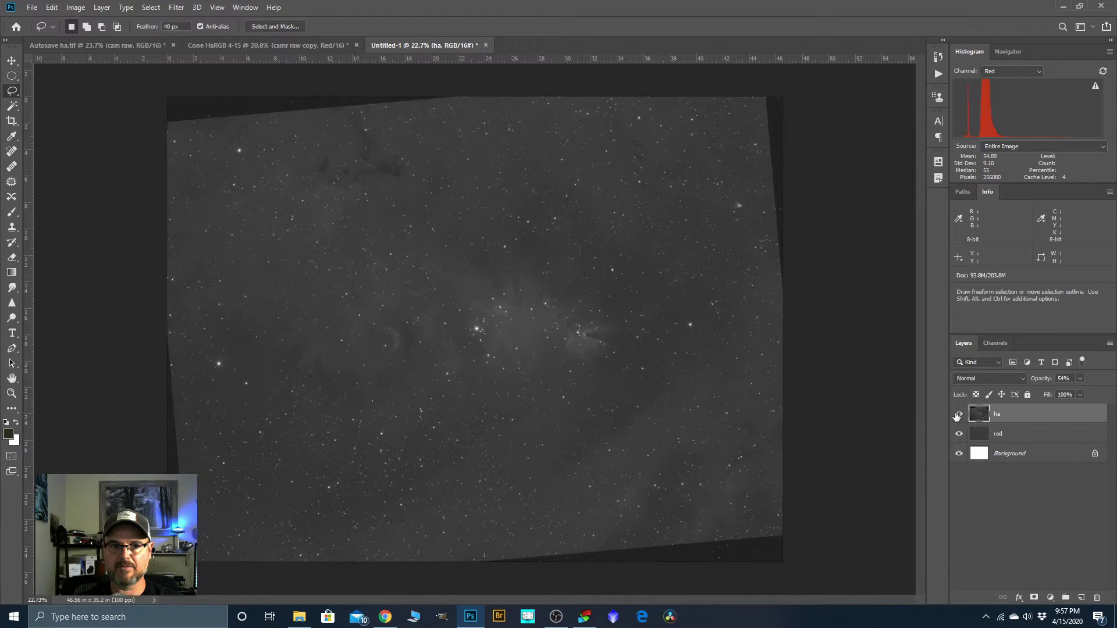
Merge the ha layer down into the red layer, paste the result into Cone HaRGB 4-15's Red channel and show the RGB composite
right_click(995, 416)
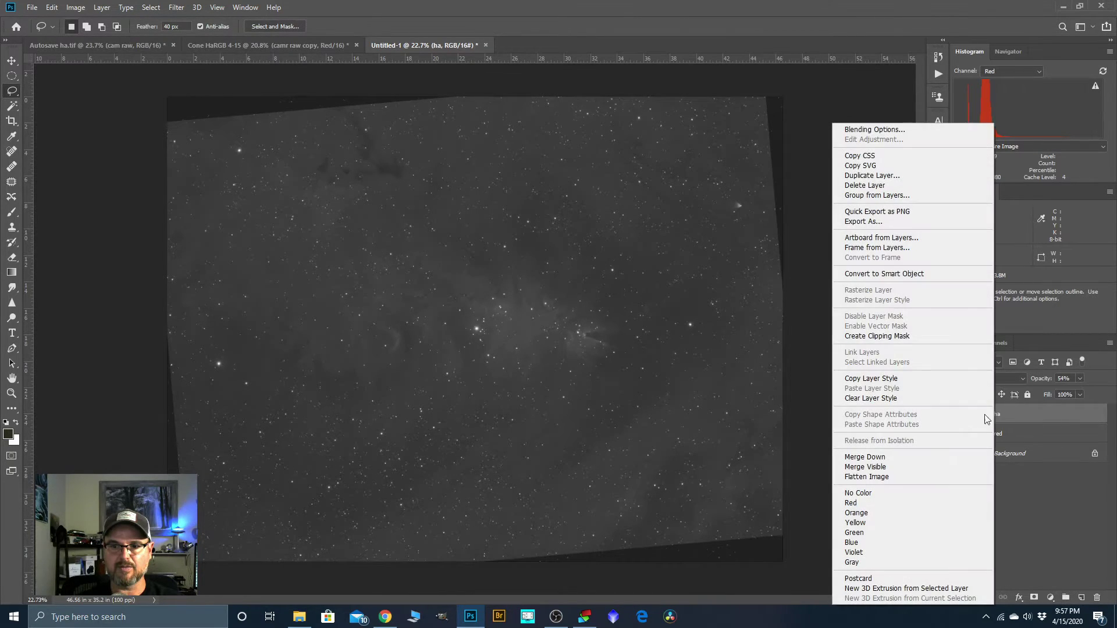
left_click(870, 457)
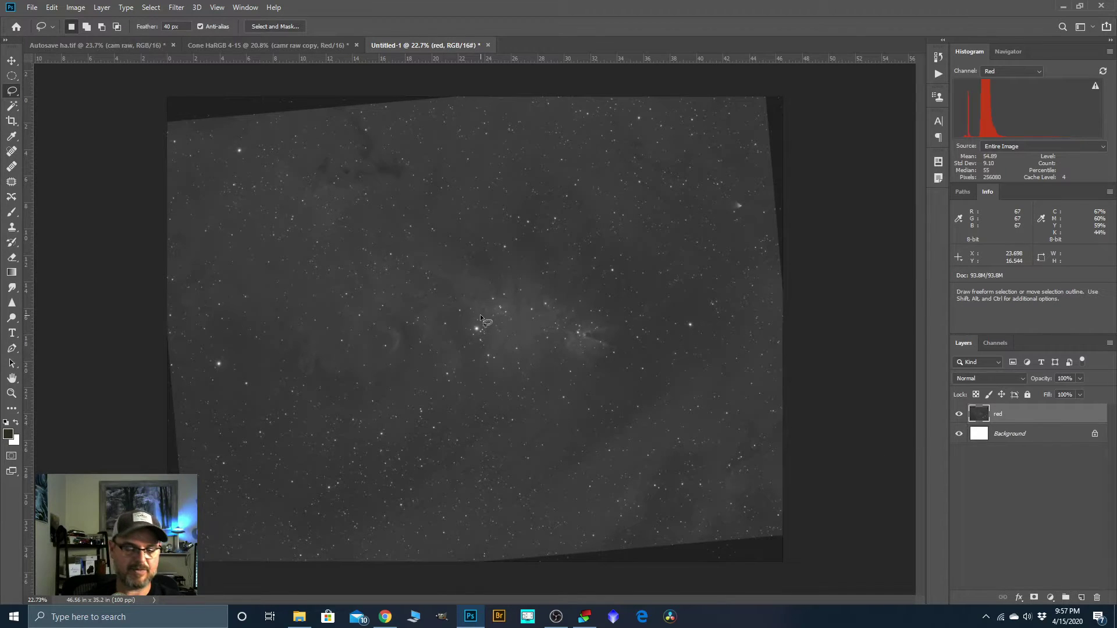
key("ctrl+a")
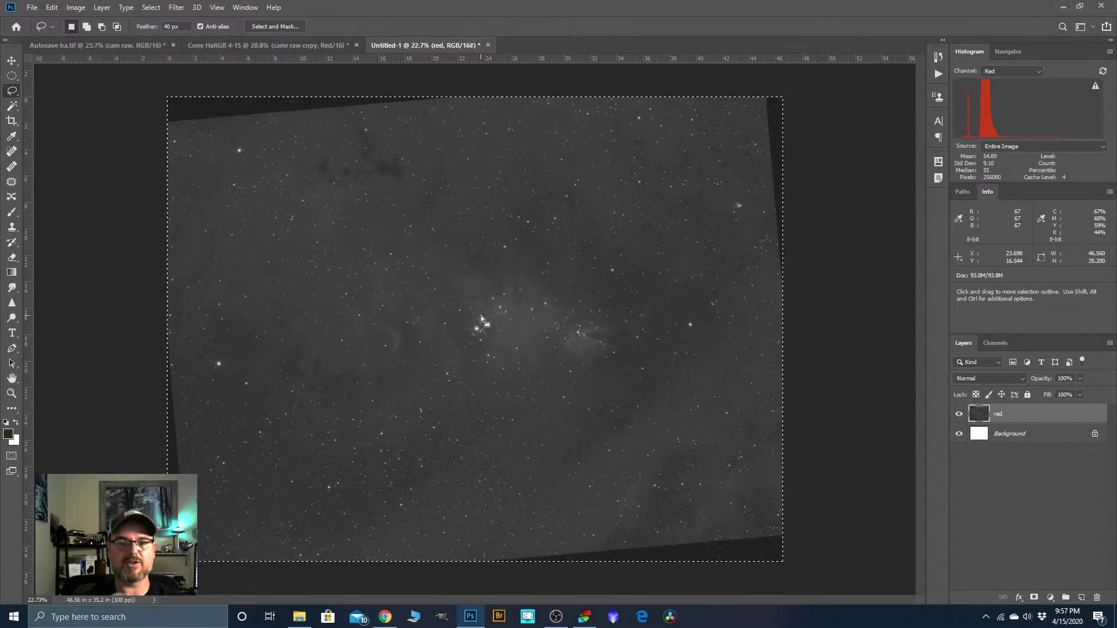
left_click(204, 44)
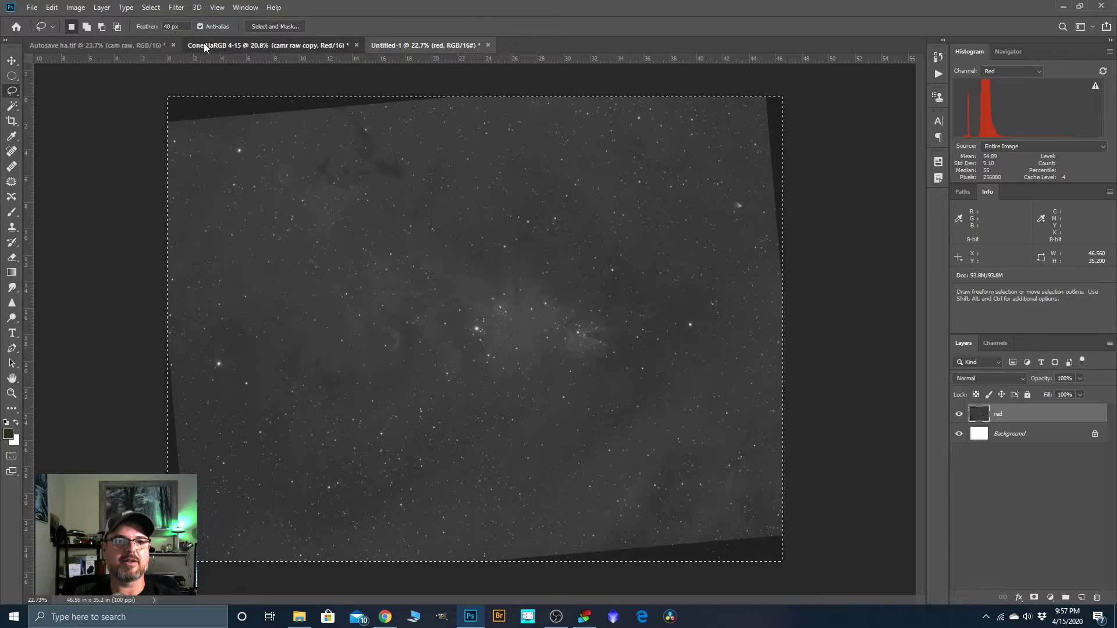
left_click(994, 378)
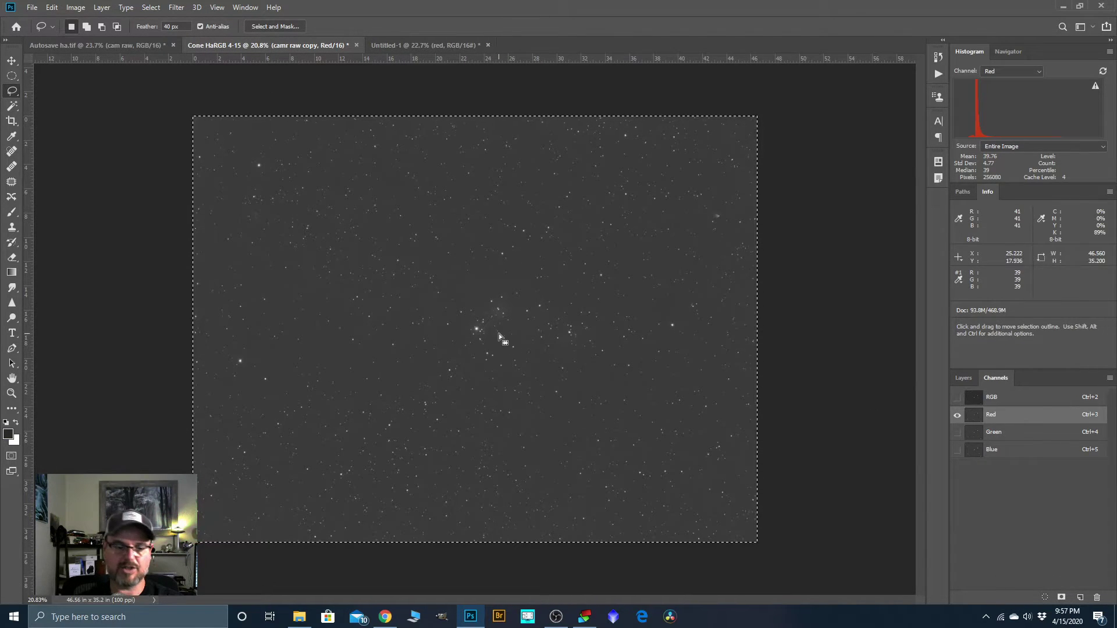
key("ctrl+v")
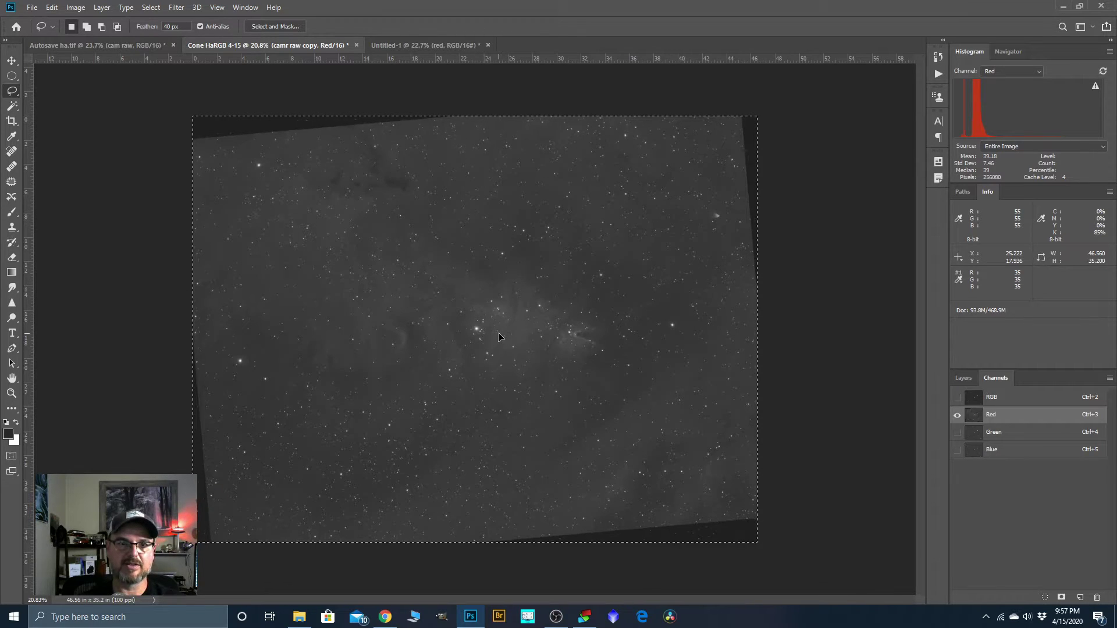
left_click(992, 398)
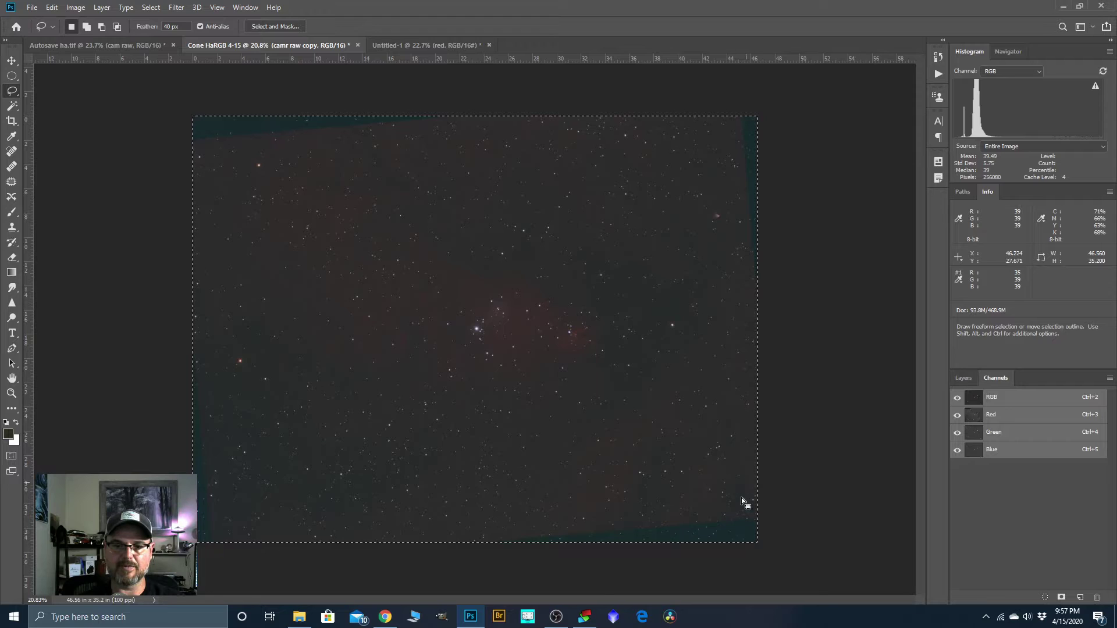
Examine the nebula, star colours and image edges in the new HaRGB composite, both close up and as a whole
scroll(531, 351, "up", 3)
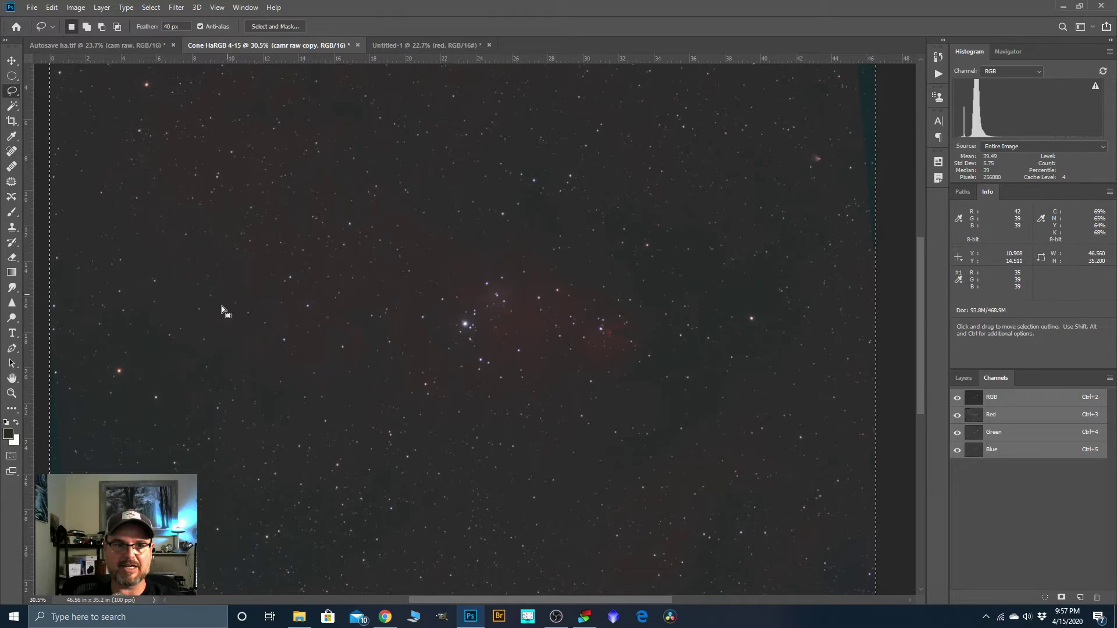
scroll(497, 298, "up", 3)
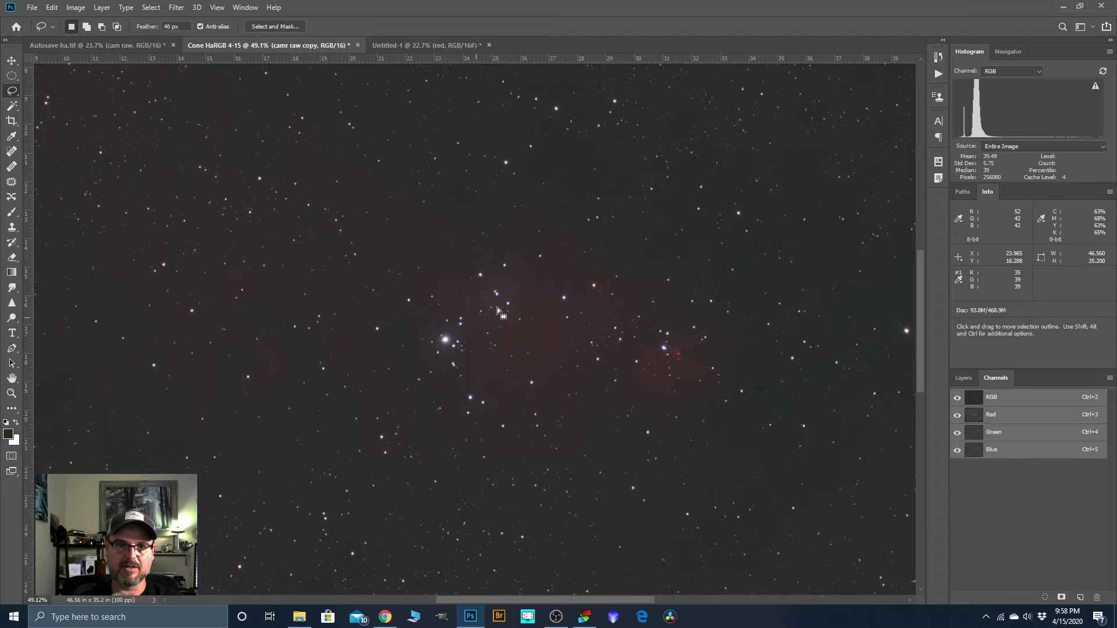
scroll(504, 284, "up", 2)
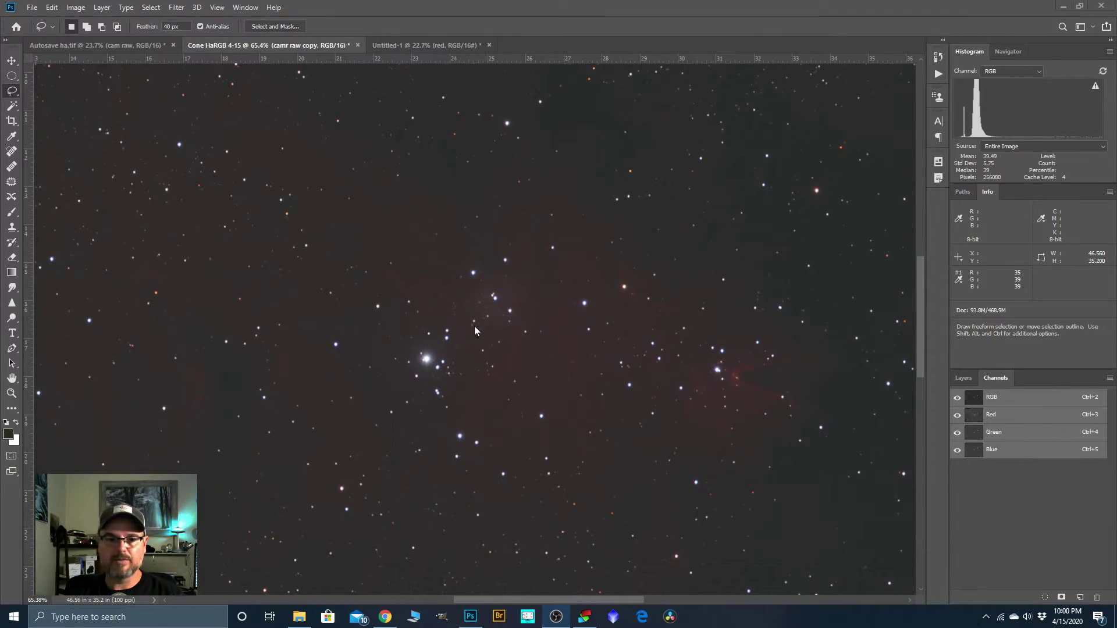
scroll(449, 327, "down", 2)
scroll(630, 331, "down", 8)
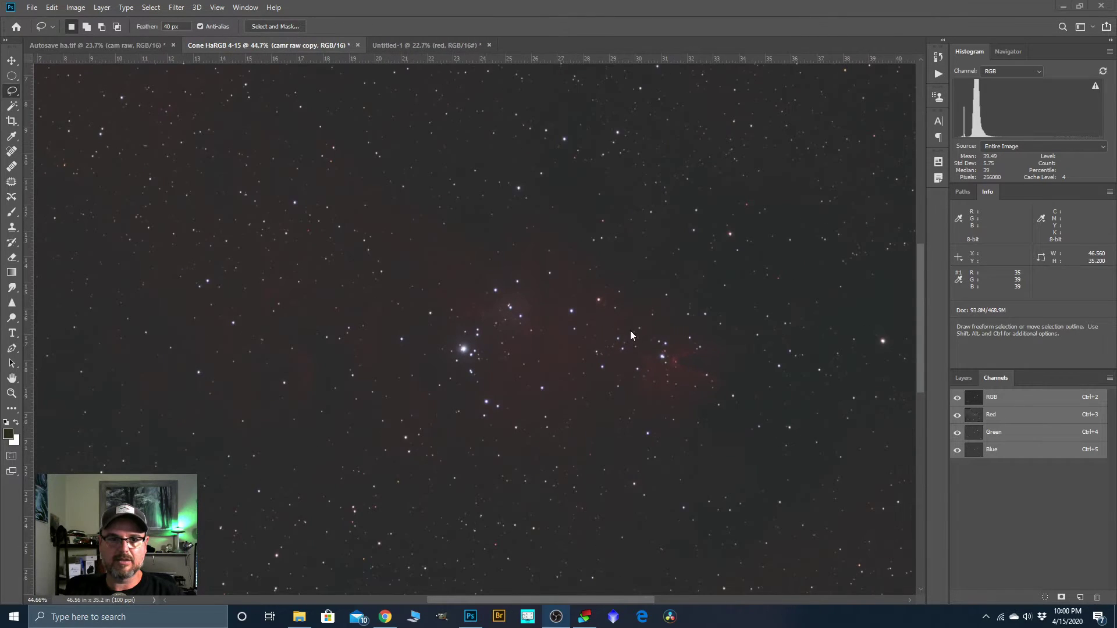
scroll(507, 309, "up", 1)
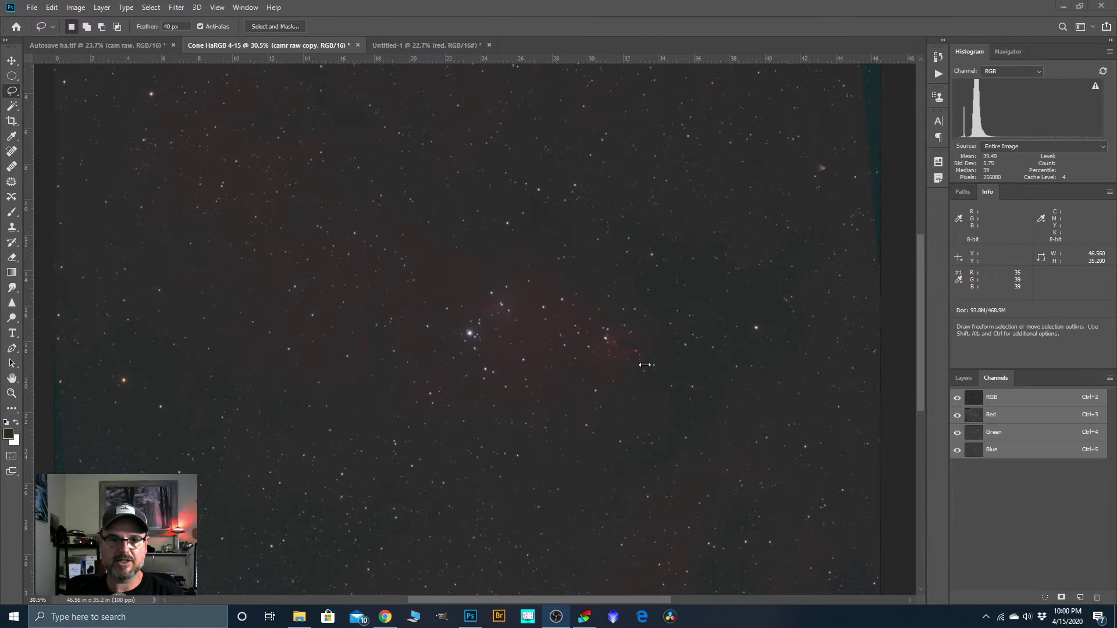
scroll(657, 292, "down", 1)
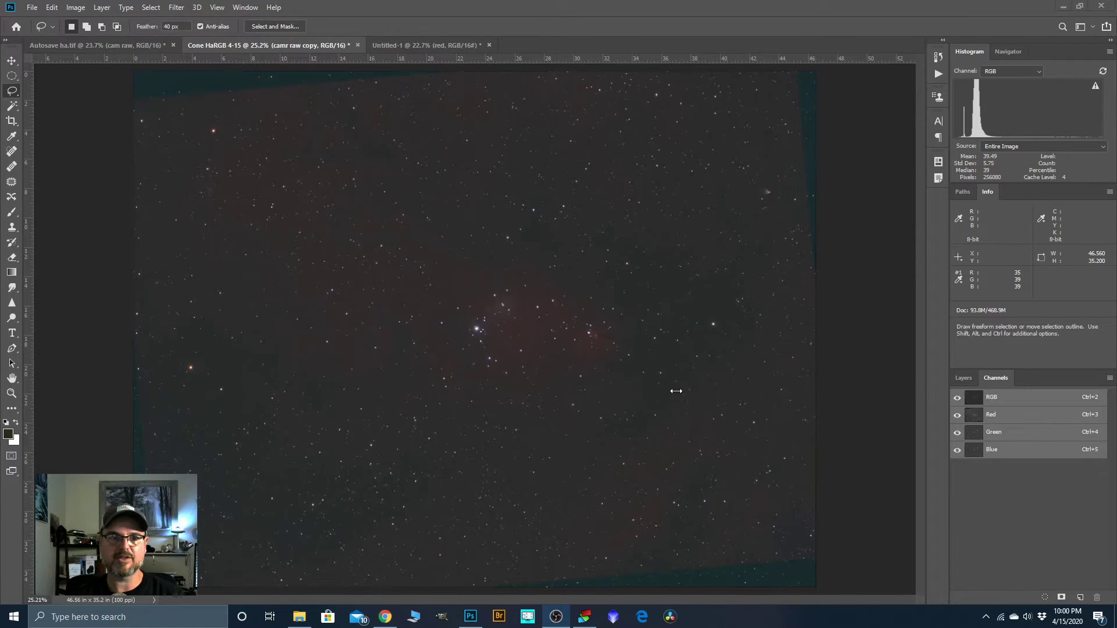
scroll(643, 267, "down", 1)
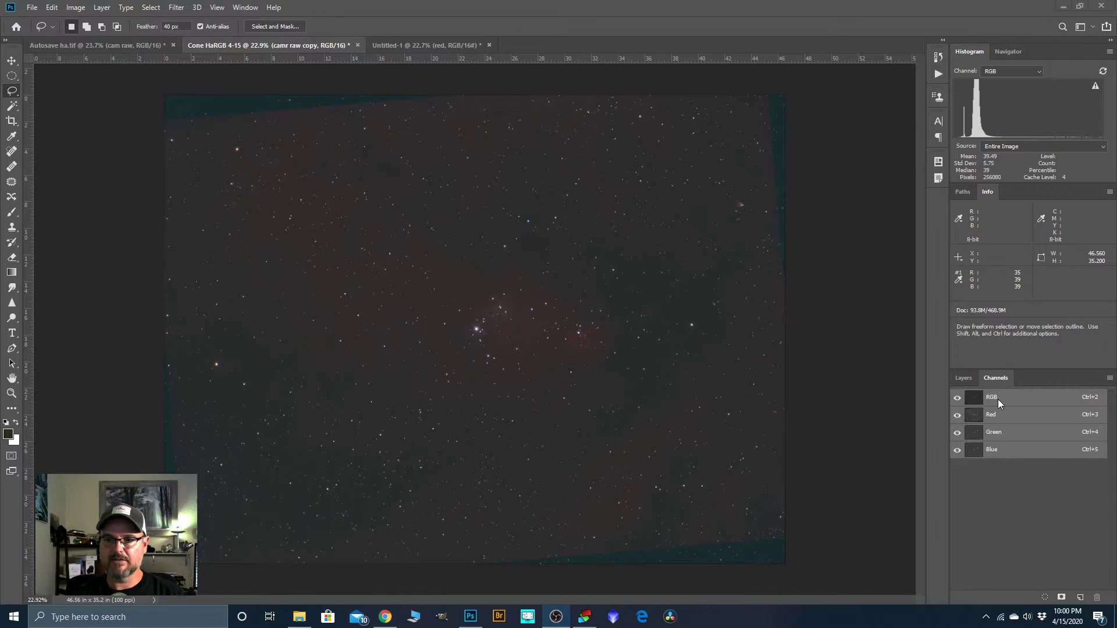
Save Cone HaRGB 4-15 as a layered TIFF in the 4-14 Cone RGB folder, using ZIP image compression and RLE layer compression
left_click(971, 382)
key("ctrl+a")
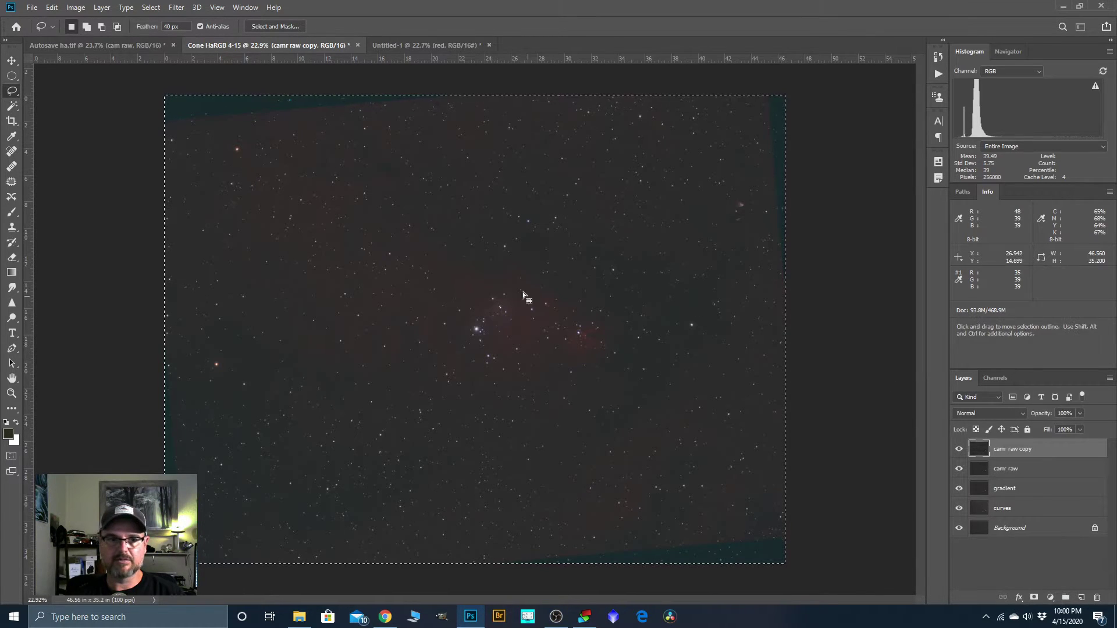
left_click(33, 9)
left_click(47, 139)
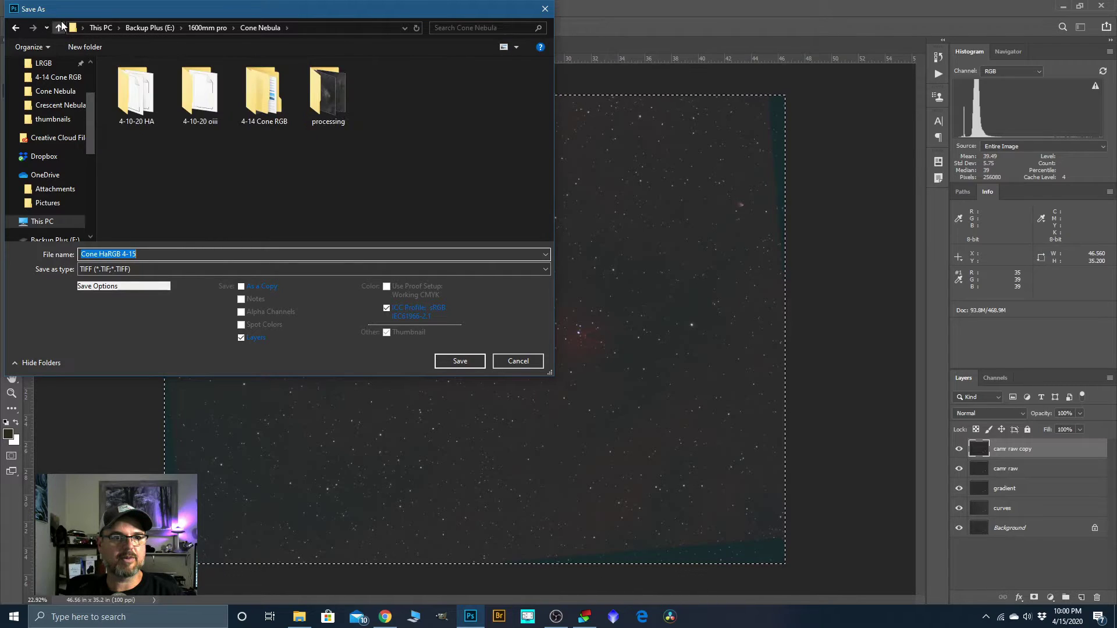
double_click(263, 93)
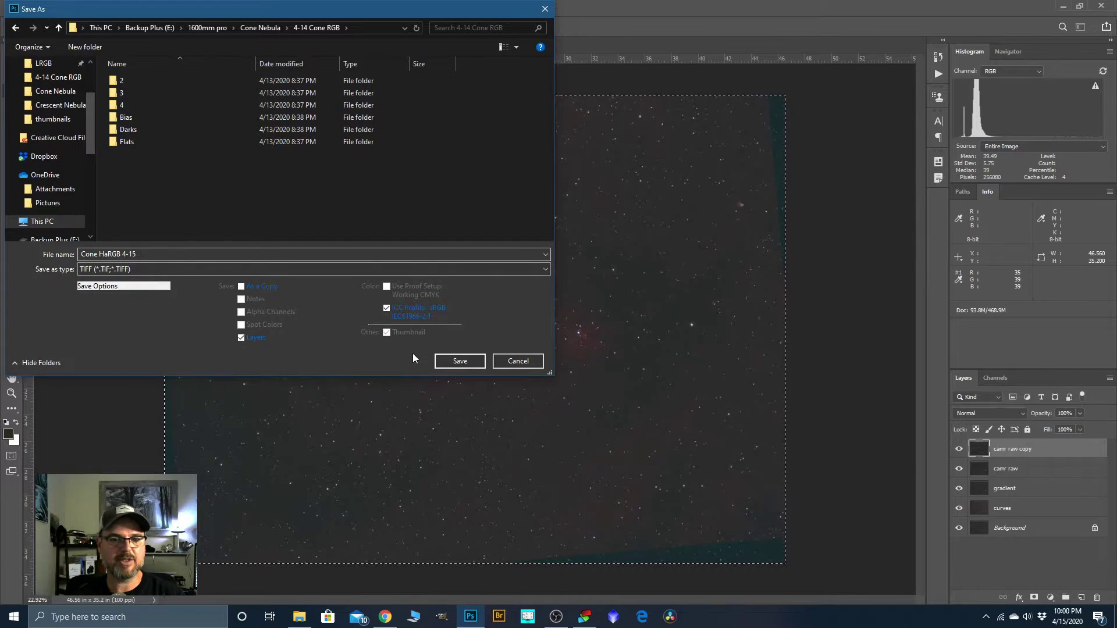
left_click(468, 361)
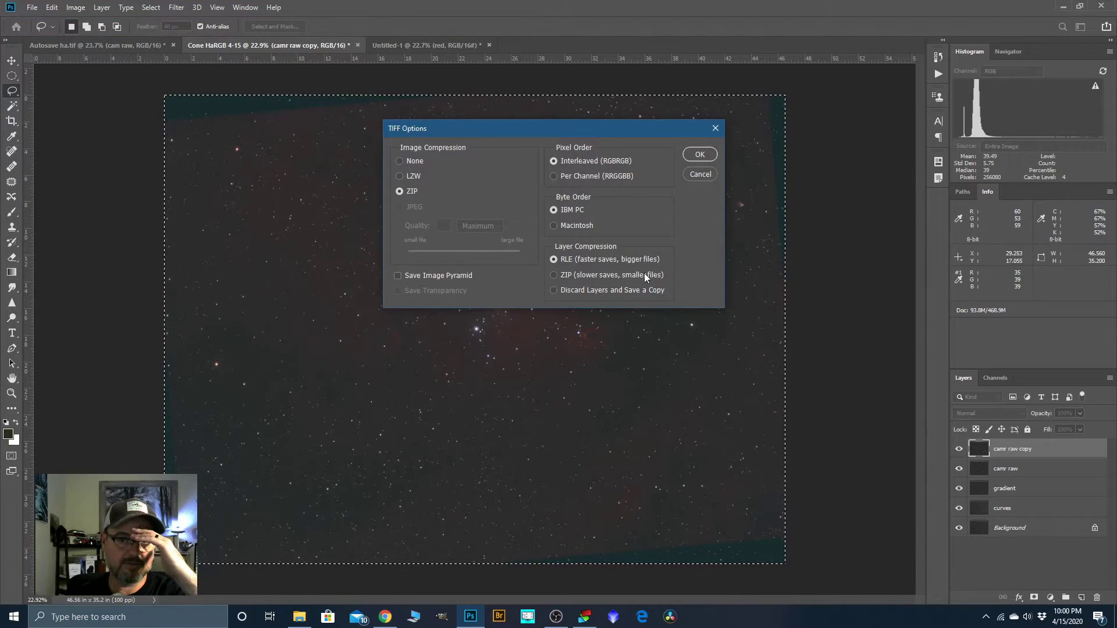
left_click(698, 155)
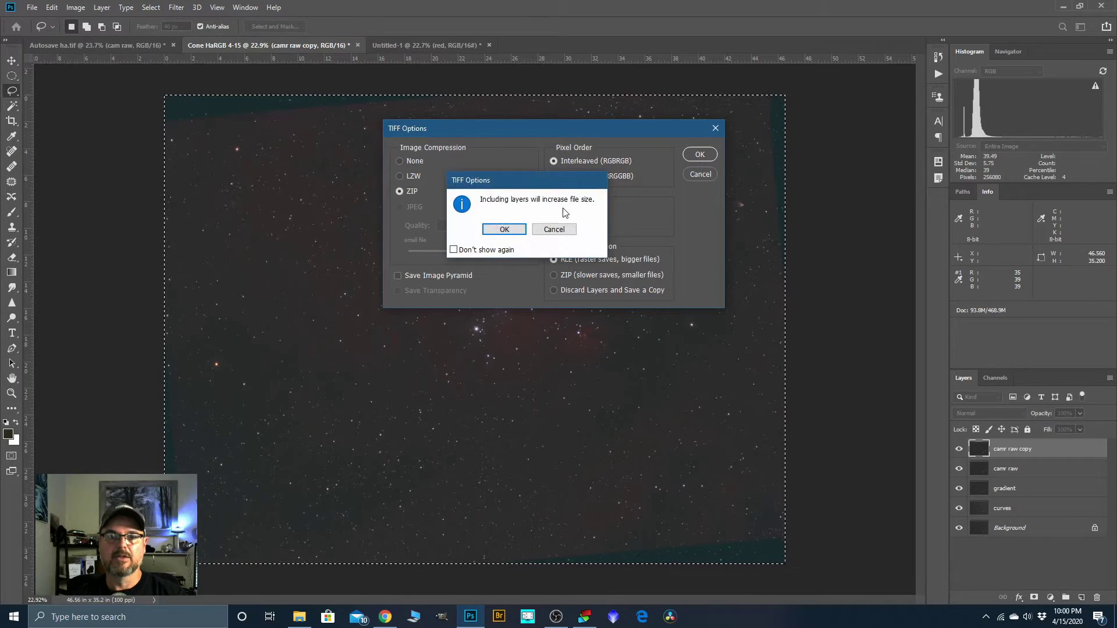
left_click(520, 229)
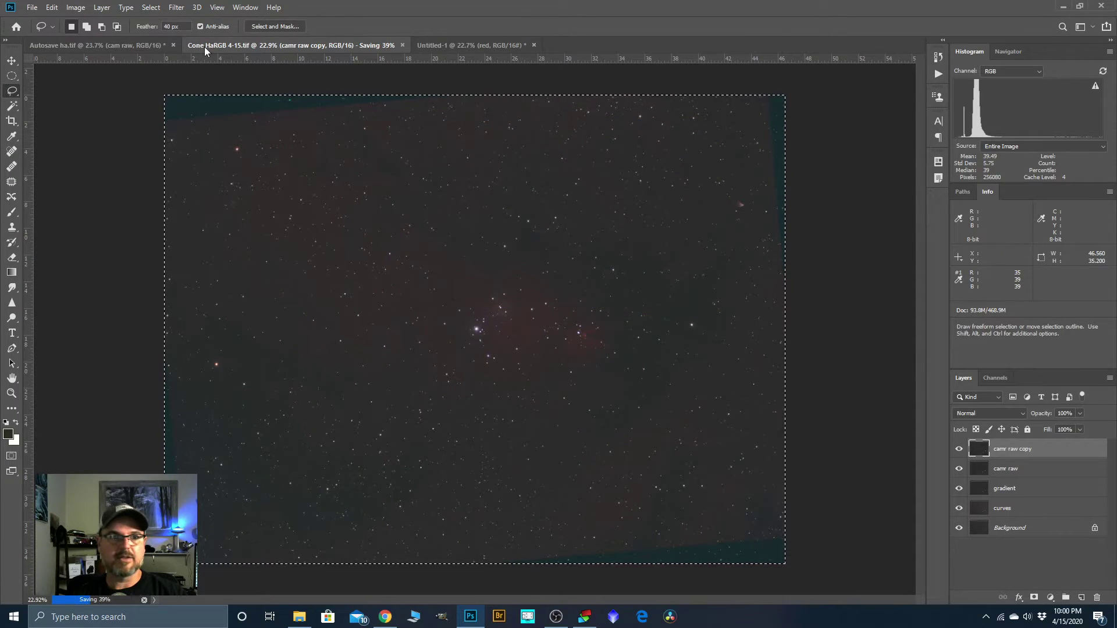
Flatten the Cone HaRGB 4-15 image, duplicate its Background layer and rename the copy "rgb"
left_click(102, 8)
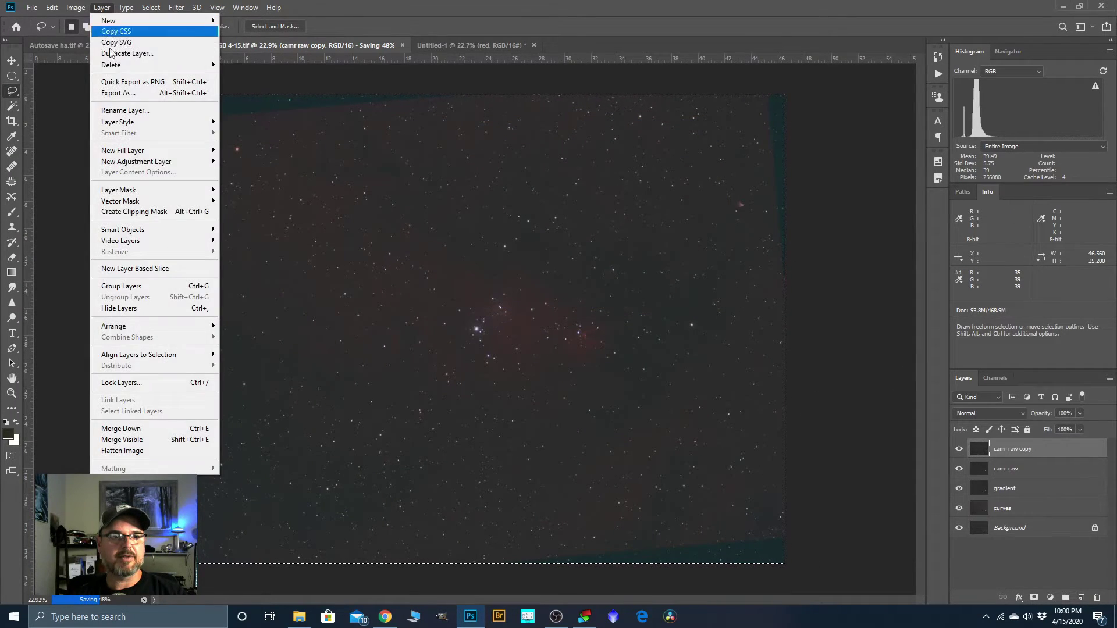
left_click(120, 451)
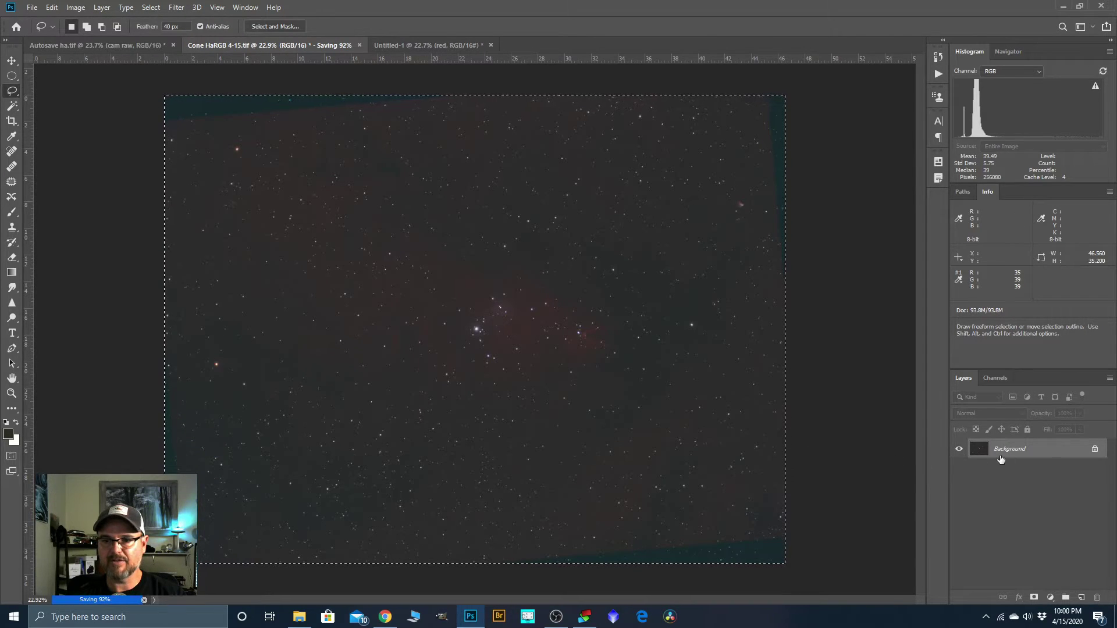
left_click_drag(1000, 453, 1081, 598)
double_click(1005, 448)
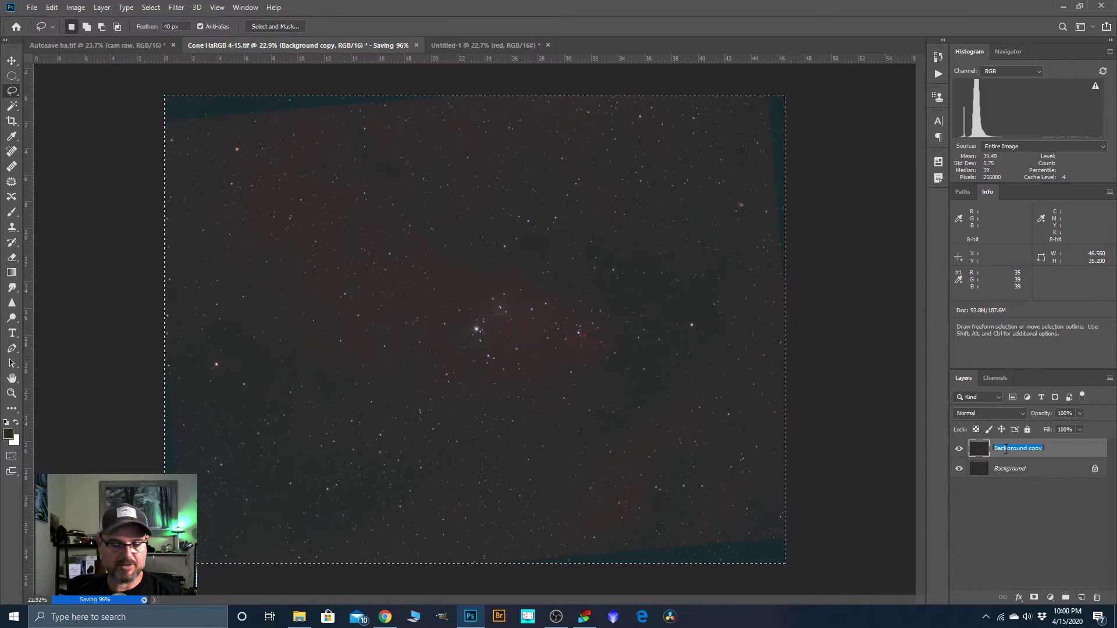
type("rgb")
left_click(1049, 451)
scroll(562, 337, "up", 1)
scroll(556, 320, "down", 1)
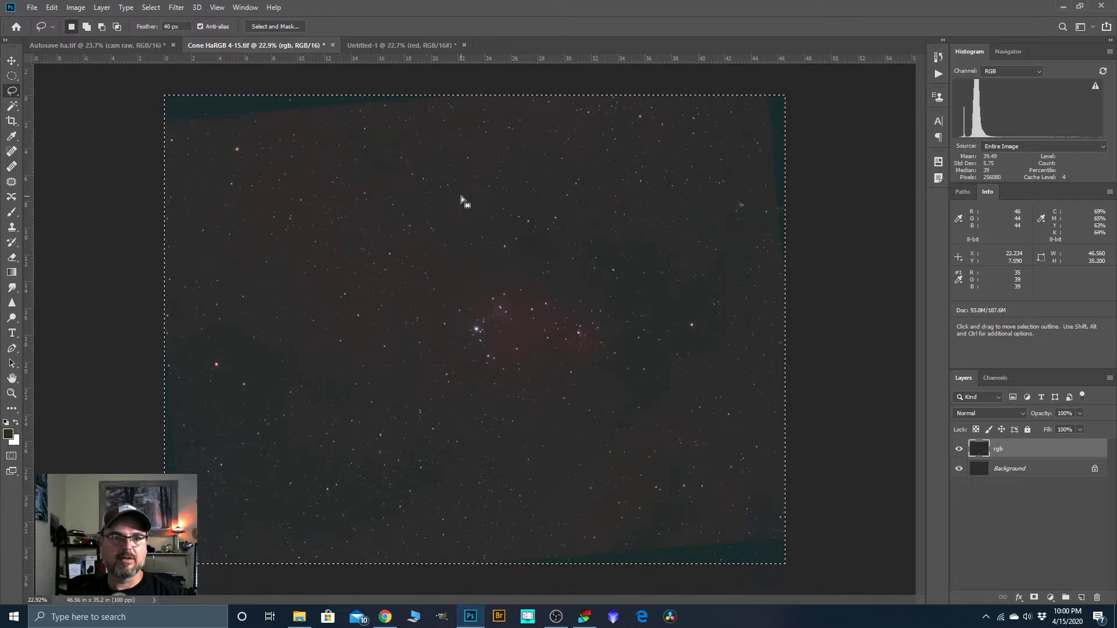
Brighten the rgb layer with a Curves adjustment that lifts the midtones while a lower point holds the shadows near the baseline
left_click(82, 11)
mouse_move(88, 38)
left_click(221, 59)
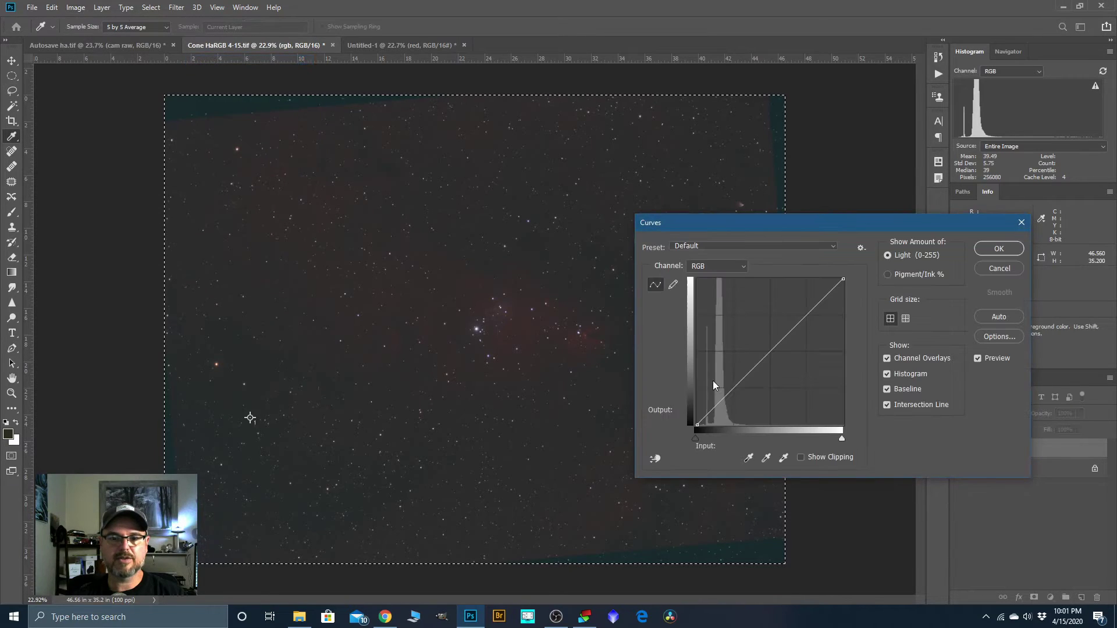
left_click_drag(733, 389, 713, 408)
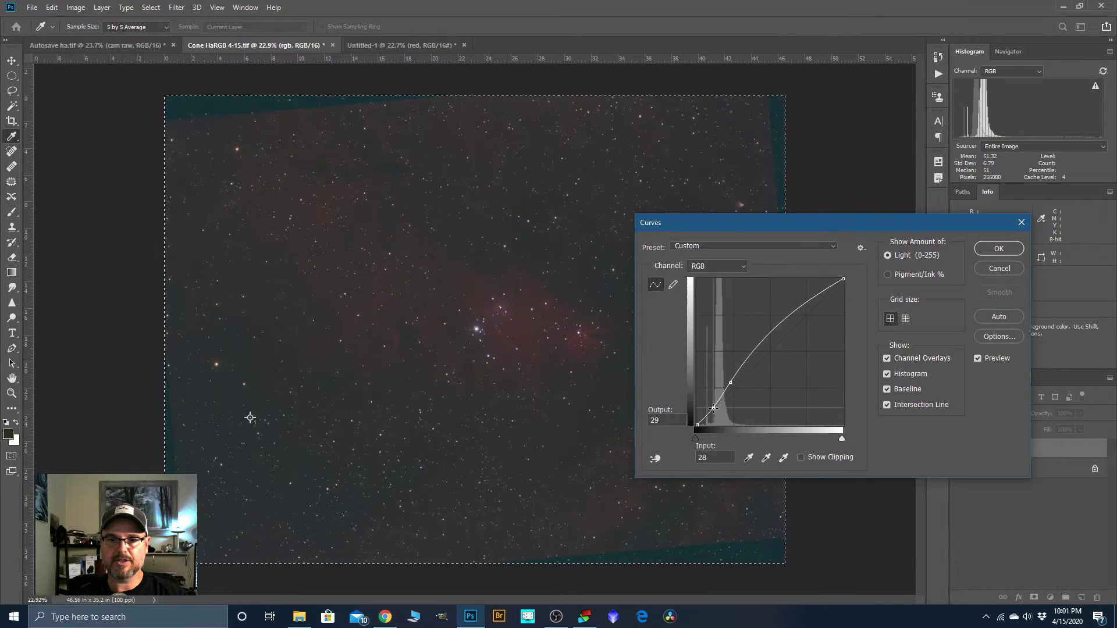
left_click(990, 251)
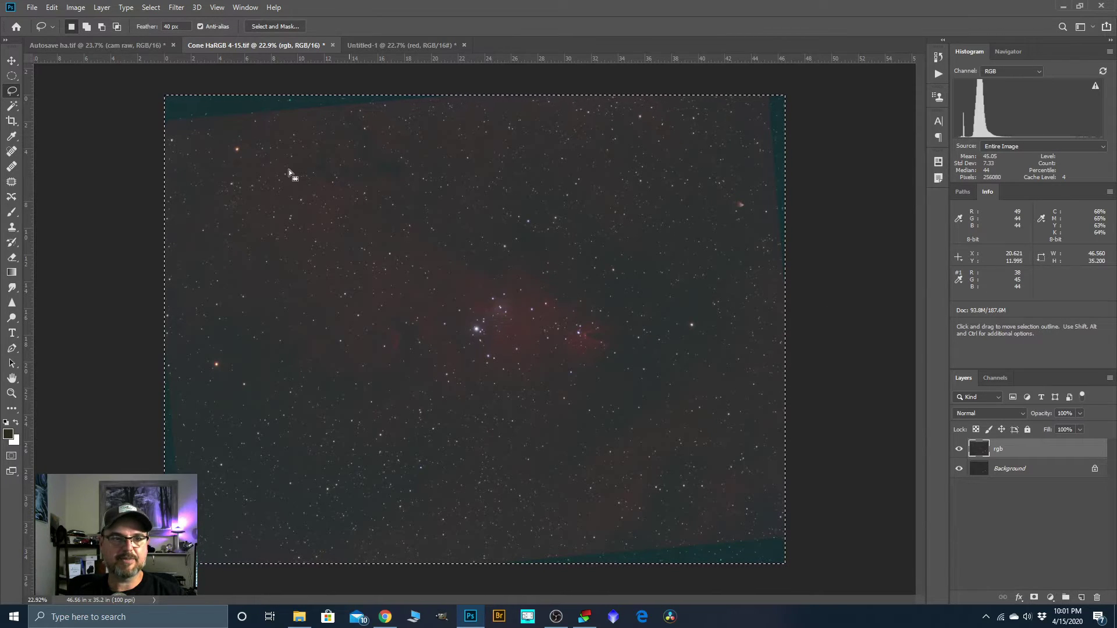
Balance the rgb layer's background colour with Levels, setting the black input level to 8 for Green and 6 for Blue
left_click(76, 7)
mouse_move(90, 39)
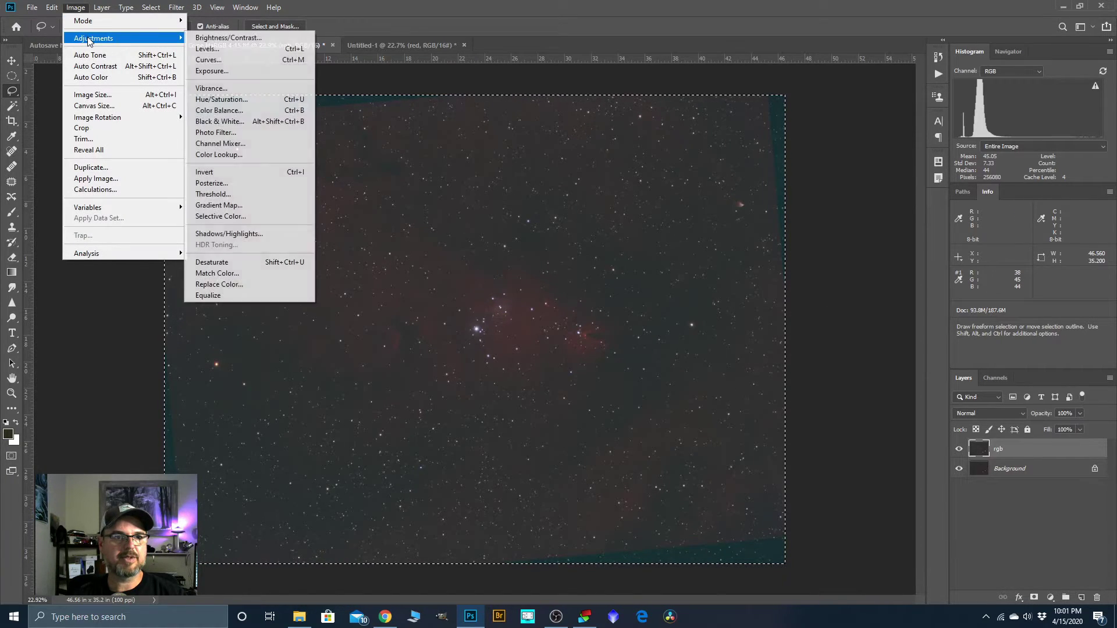
left_click(205, 49)
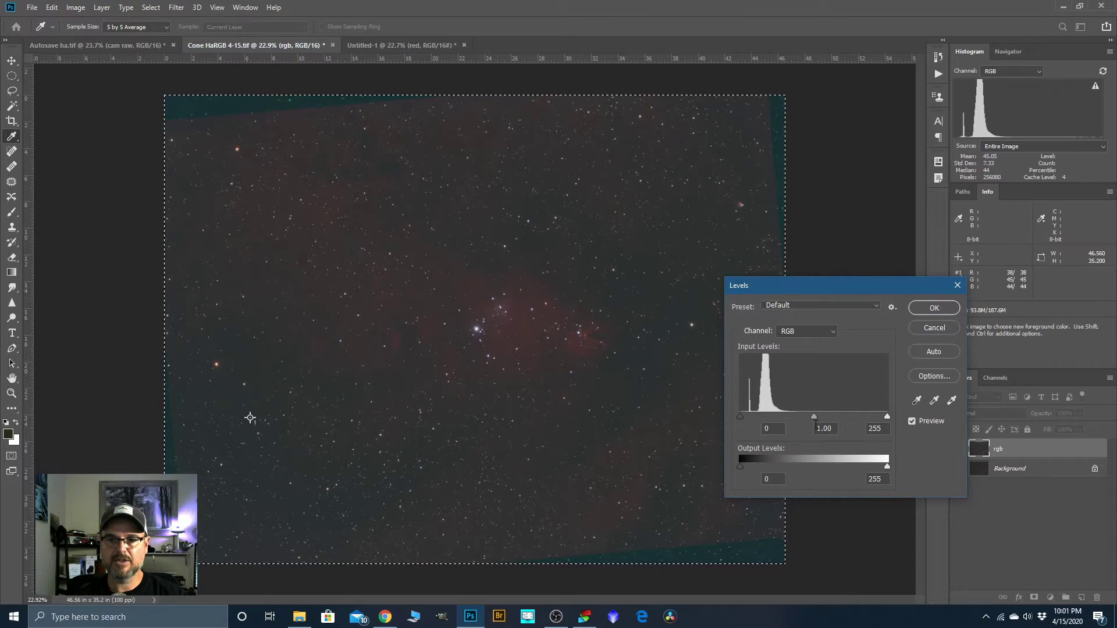
left_click(833, 332)
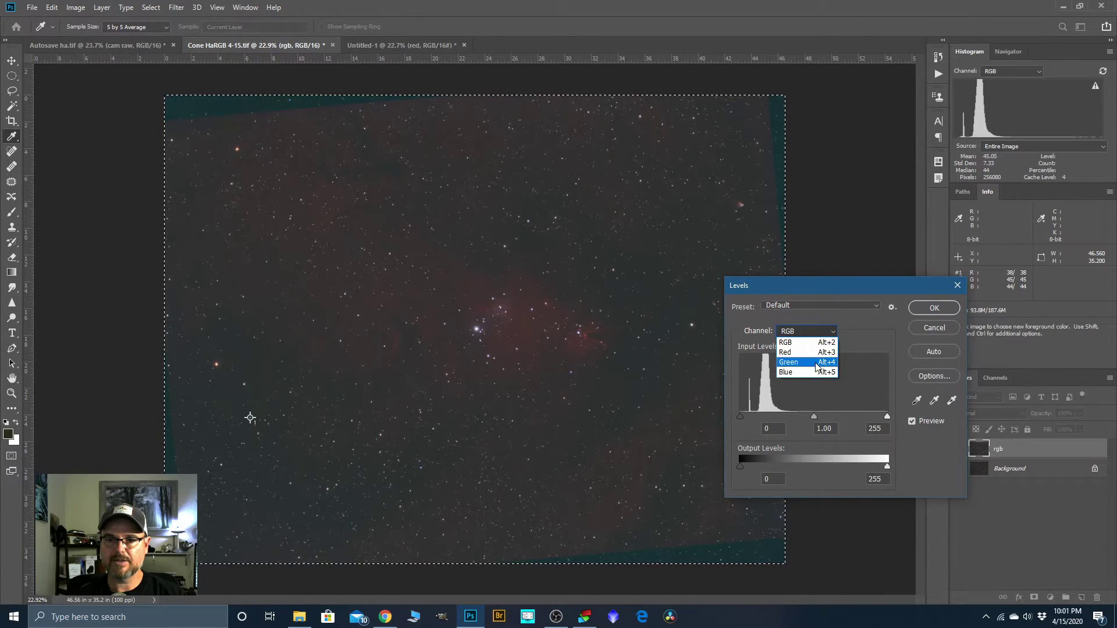
left_click(818, 362)
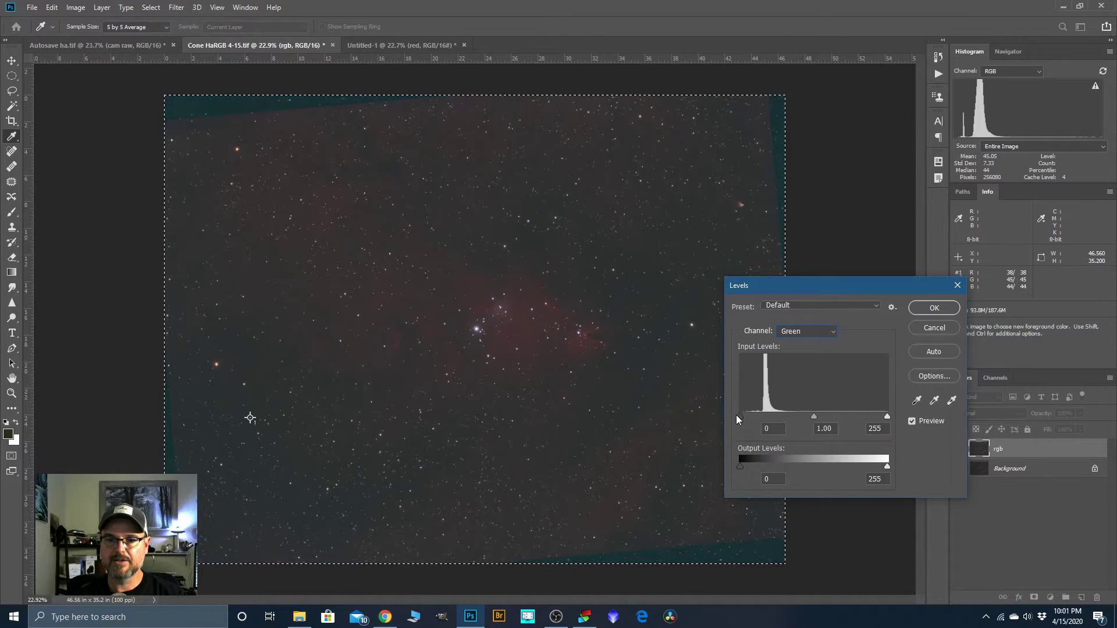
left_click_drag(739, 416, 741, 417)
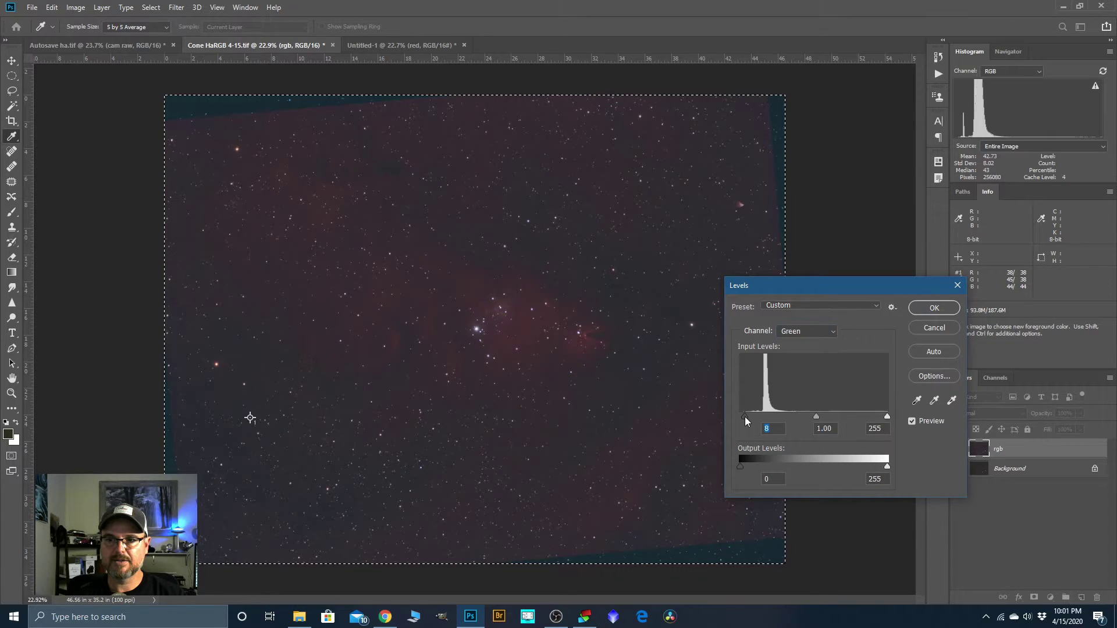
left_click(832, 333)
left_click(790, 372)
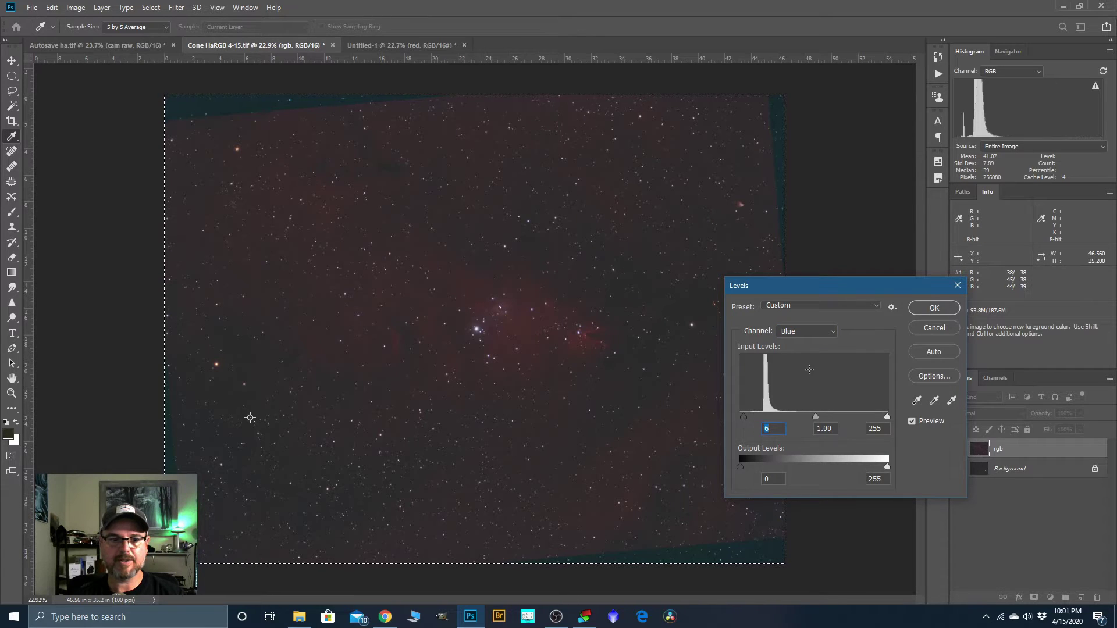
left_click(922, 307)
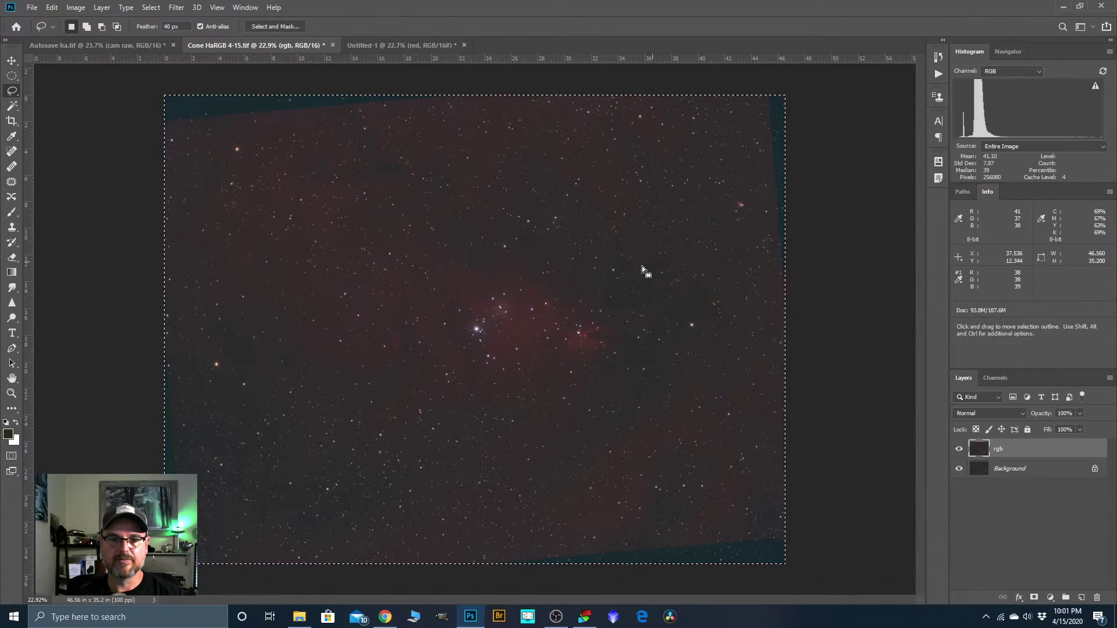
scroll(606, 335, "up", 3)
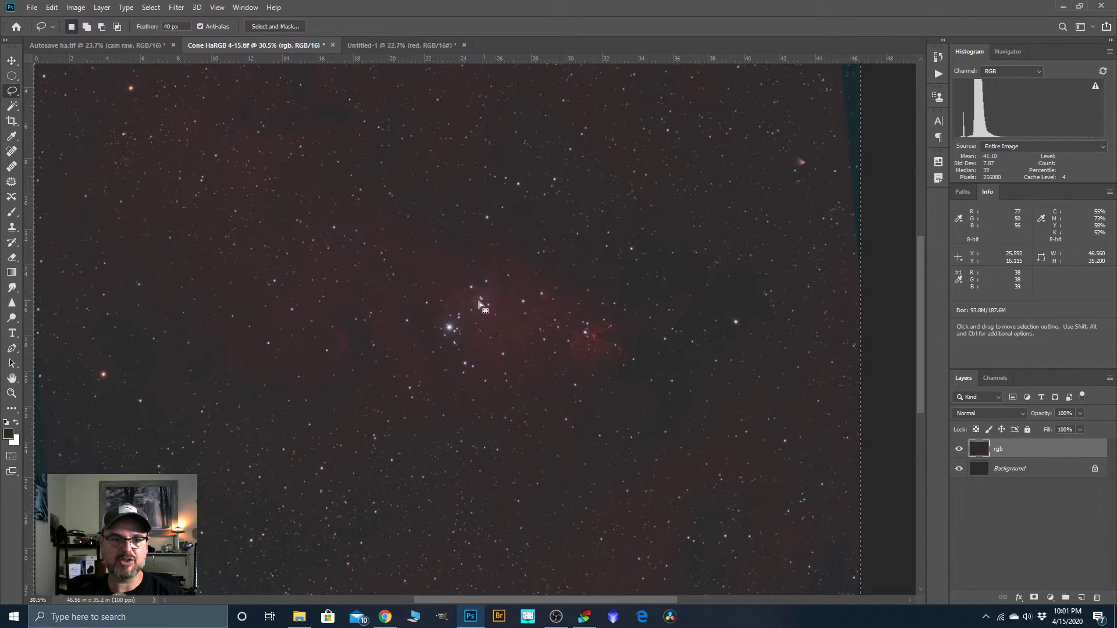
In the Camera Raw filter for the rgb layer, set Clarity to +36, Vibrance to +13 and the parametric tone curve's Lights to +28
scroll(600, 287, "down", 2)
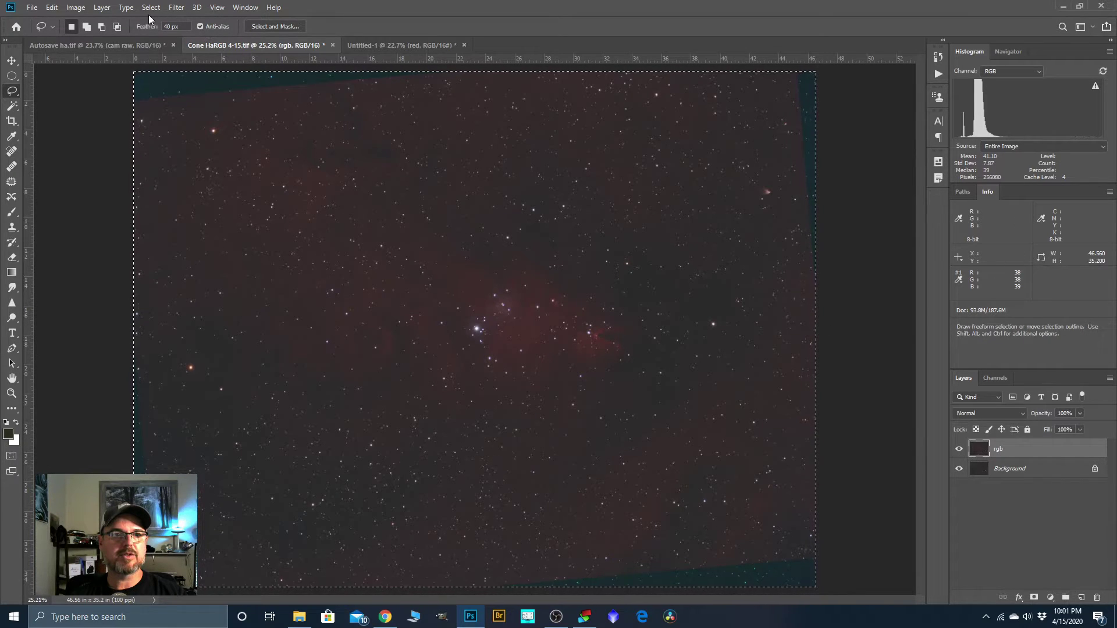
left_click(175, 8)
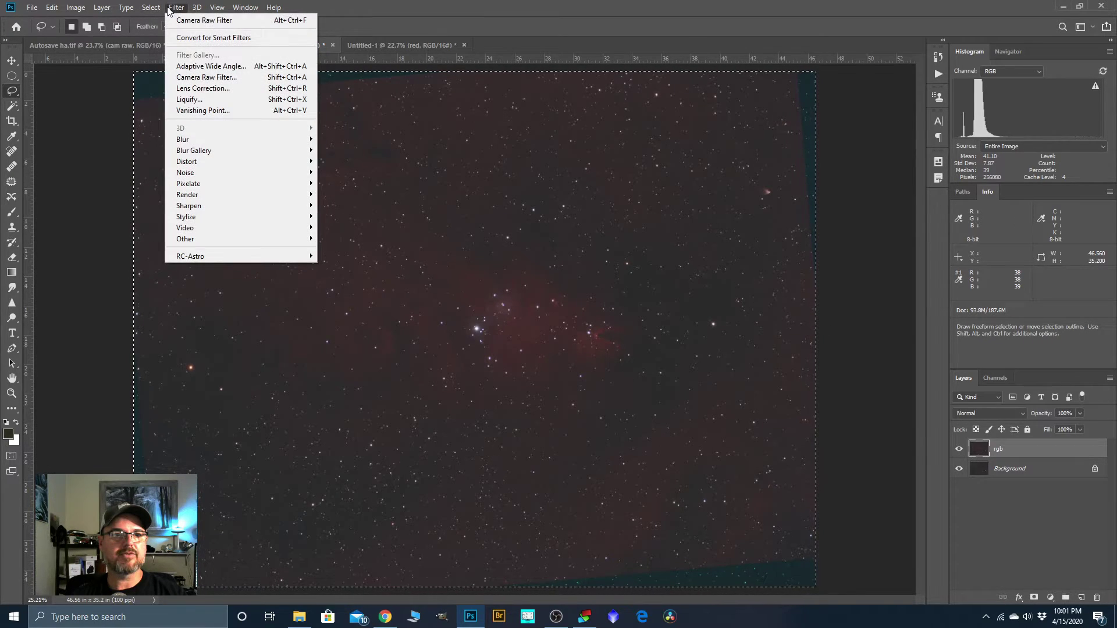
left_click(182, 79)
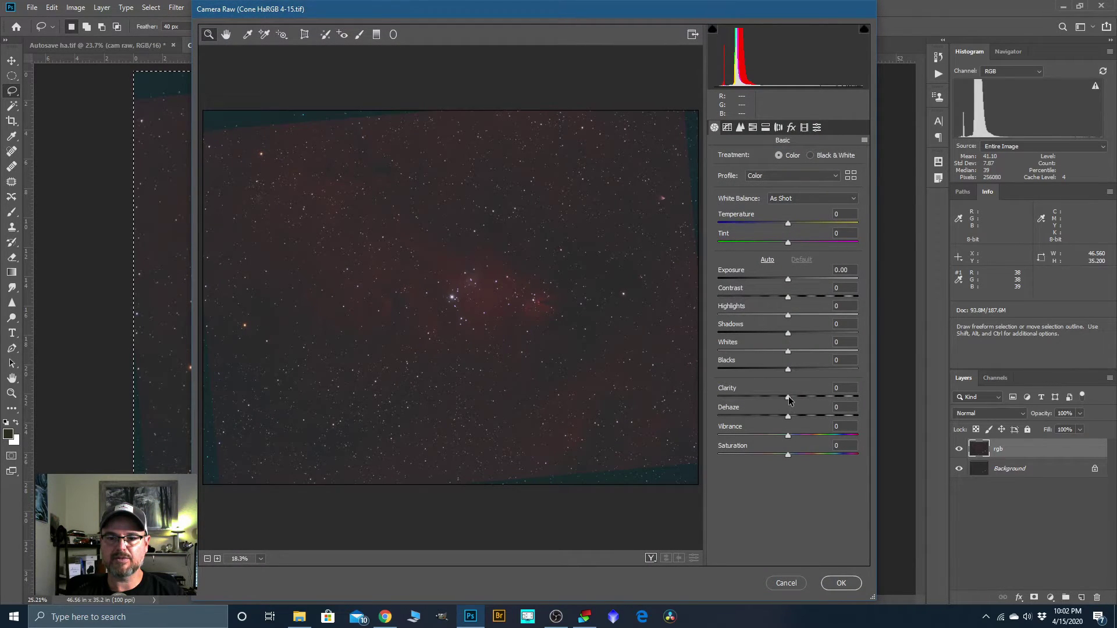
left_click_drag(800, 396, 812, 396)
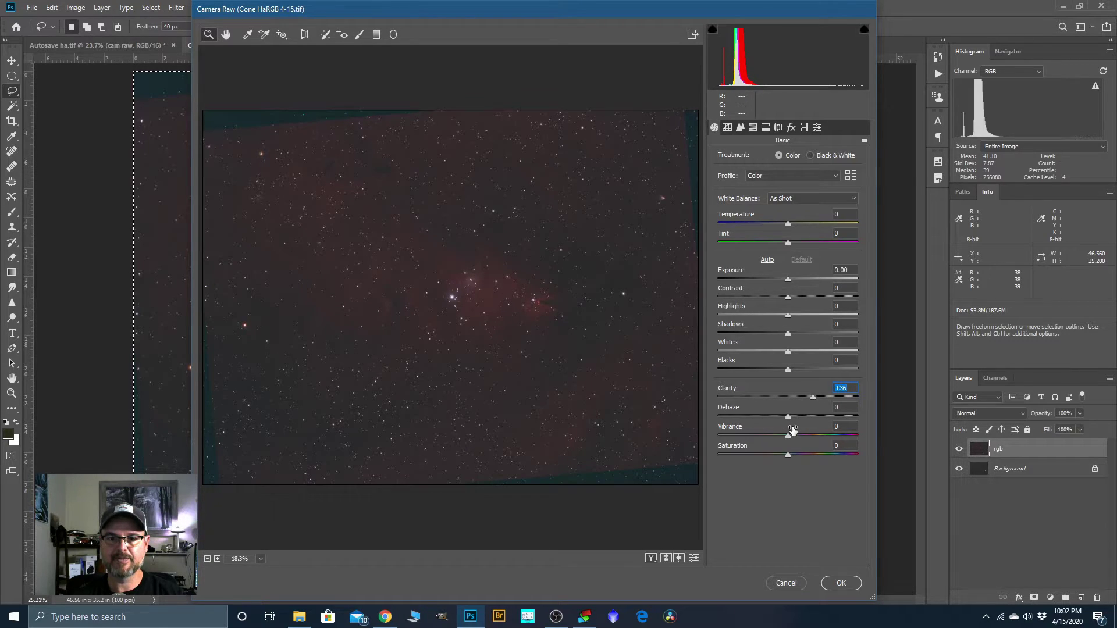
left_click_drag(795, 440, 797, 436)
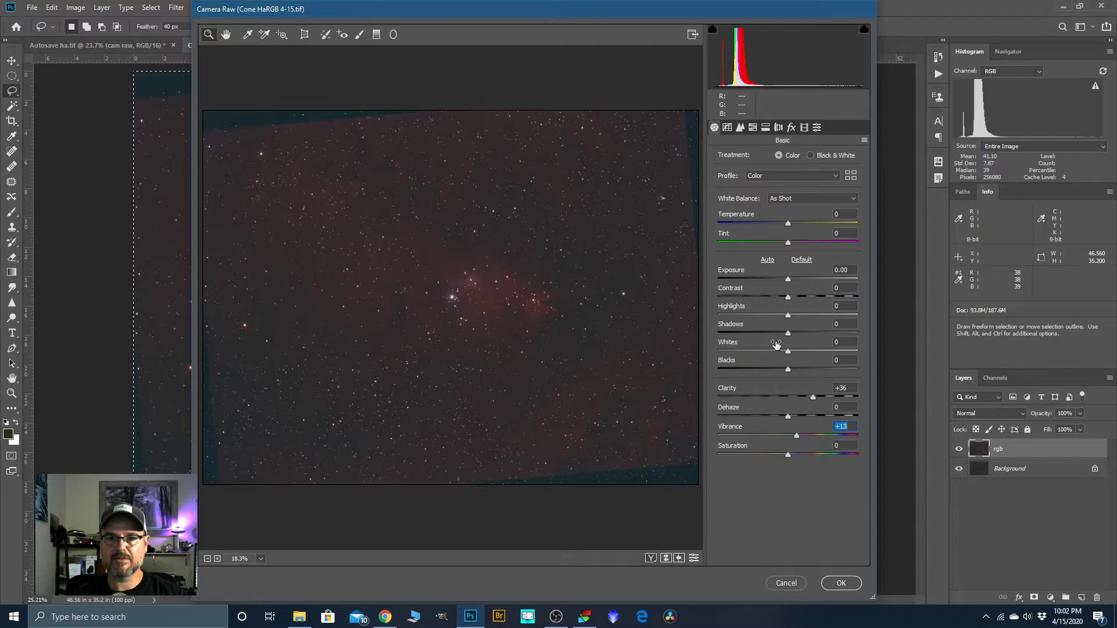
left_click(727, 127)
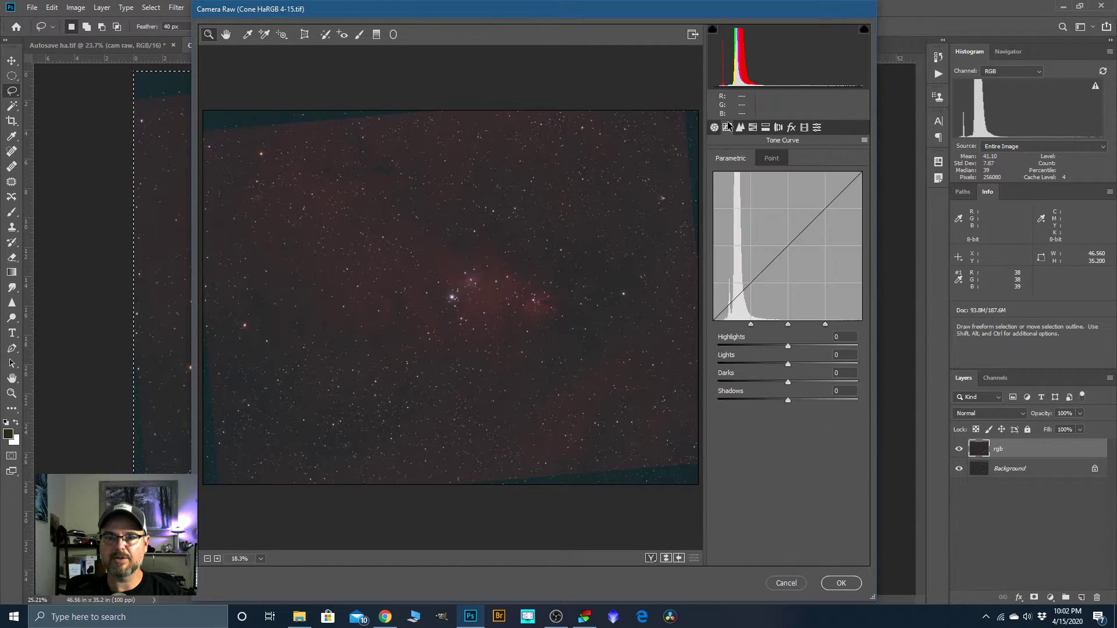
left_click_drag(788, 364, 807, 367)
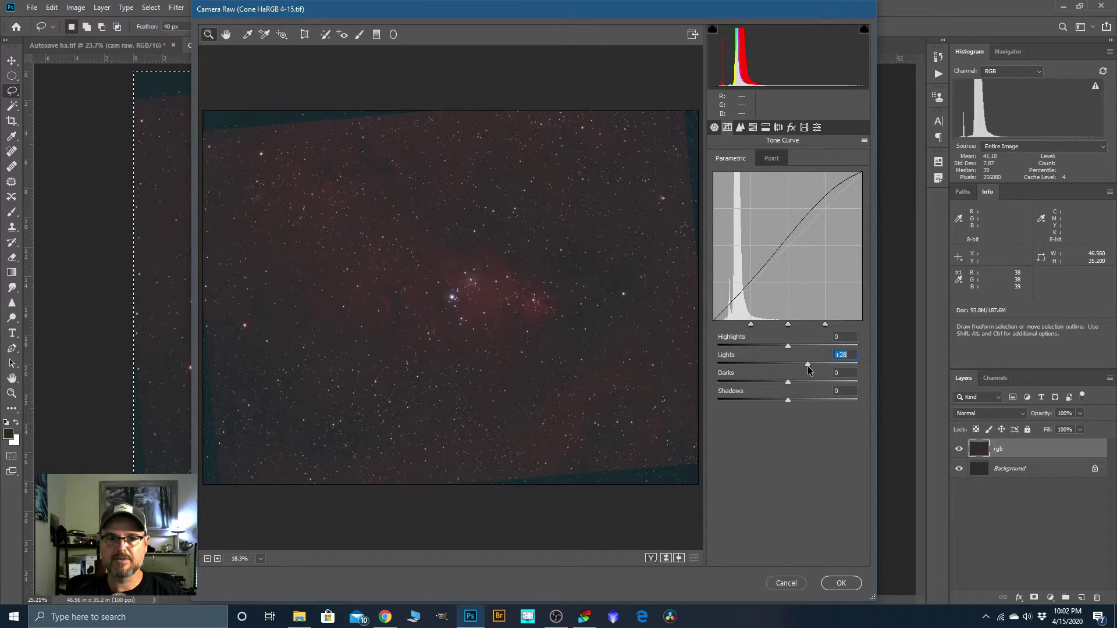
Add moderate sharpening and noise reduction in Camera Raw's Detail settings and apply the filter to the rgb layer
left_click(740, 128)
left_click_drag(724, 176, 740, 177)
left_click_drag(719, 272, 734, 274)
left_click_drag(718, 327, 735, 331)
left_click(839, 581)
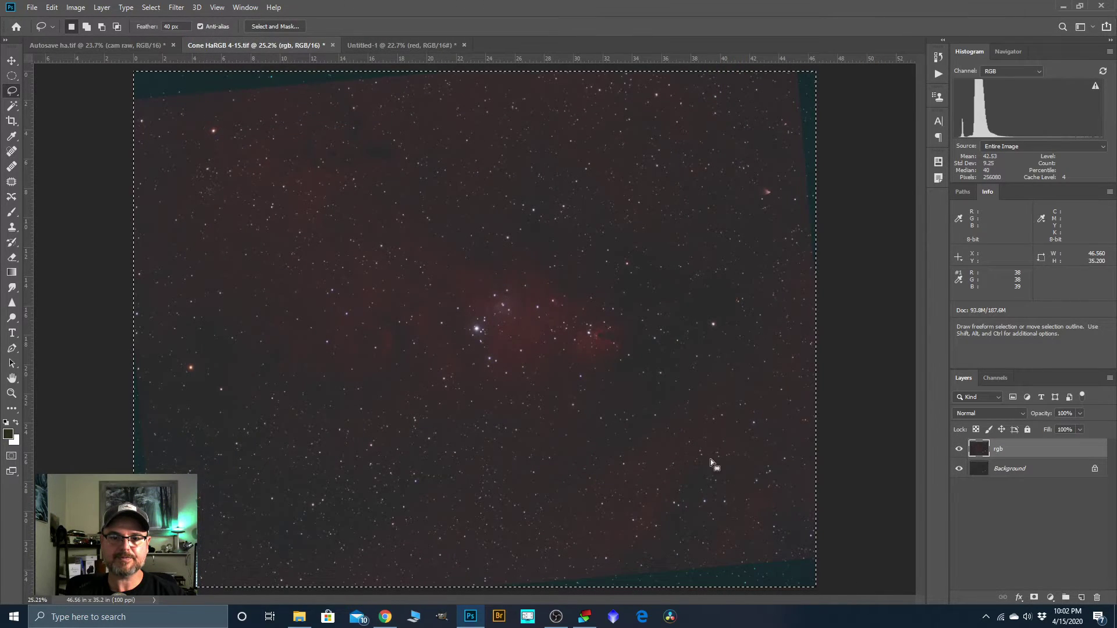
Check the hydrogen-alpha image, and reduce the small stars on the rgb layer with Dust & Scratches at a small radius and threshold 0
scroll(553, 256, "down", 1)
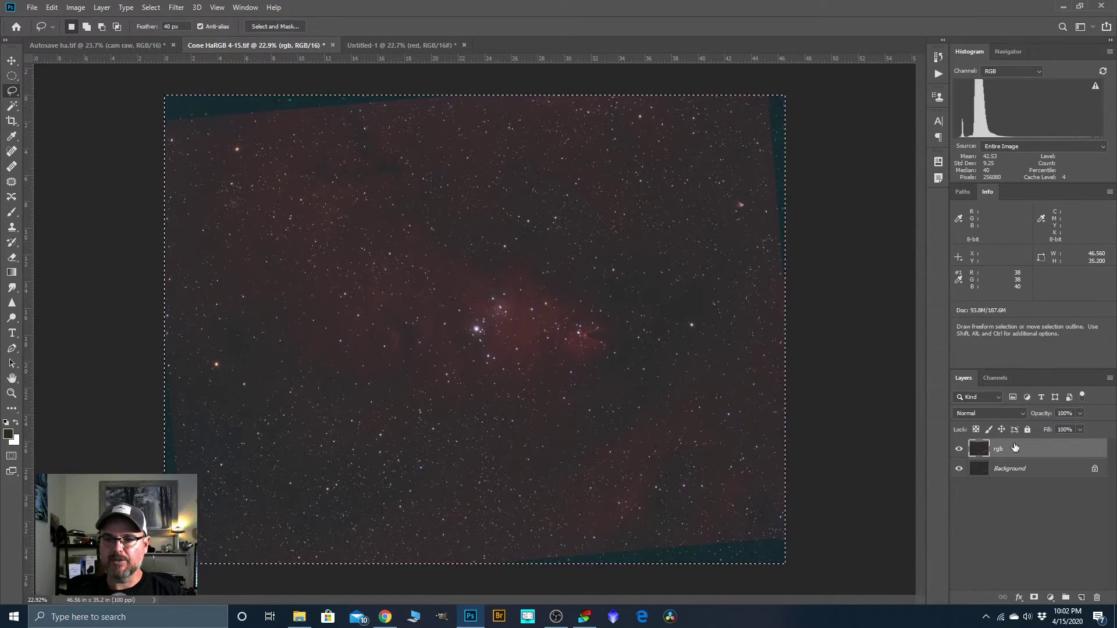
left_click(70, 45)
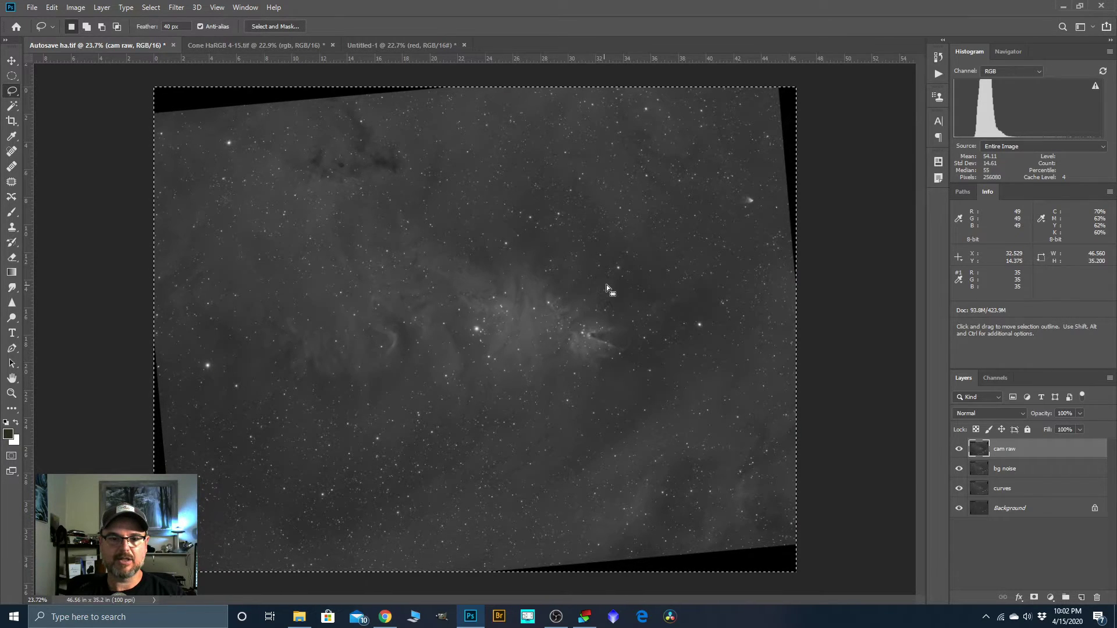
left_click(210, 49)
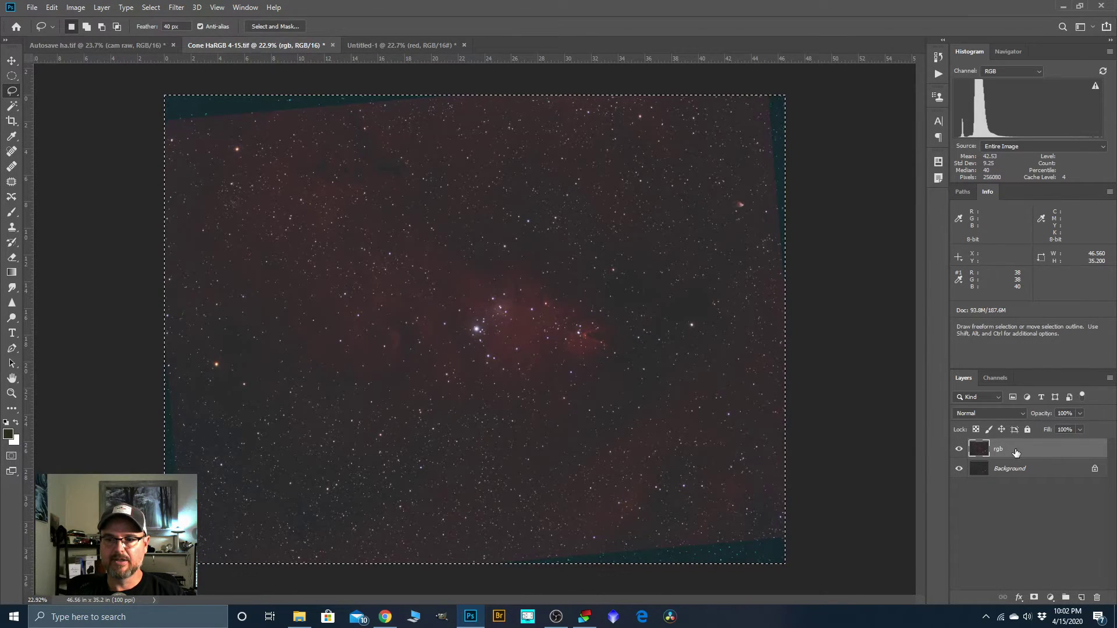
left_click(174, 8)
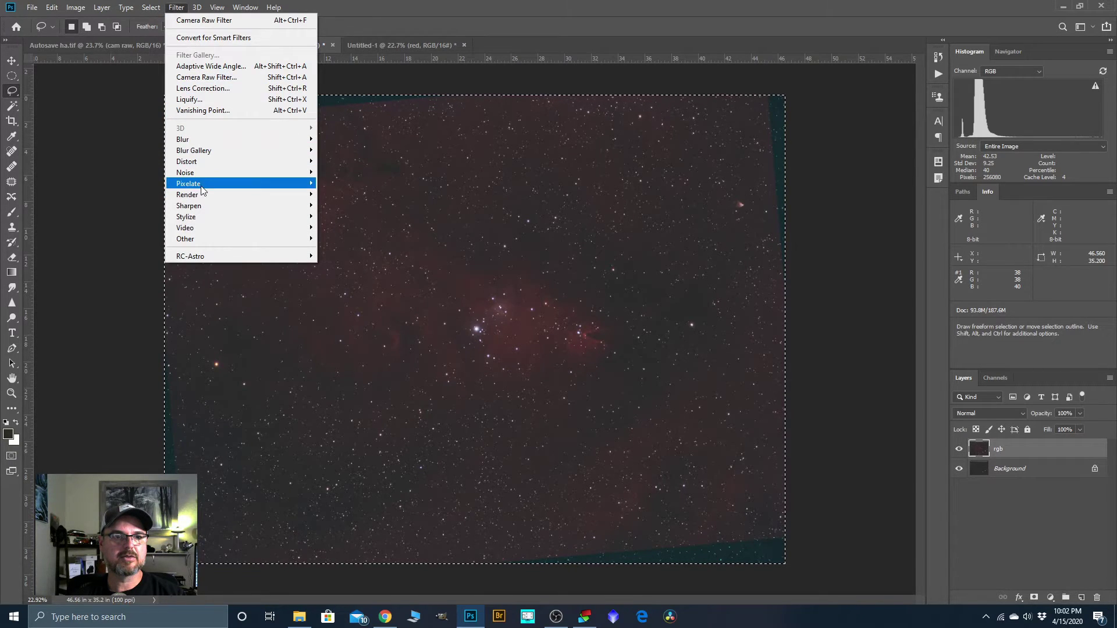
mouse_move(204, 173)
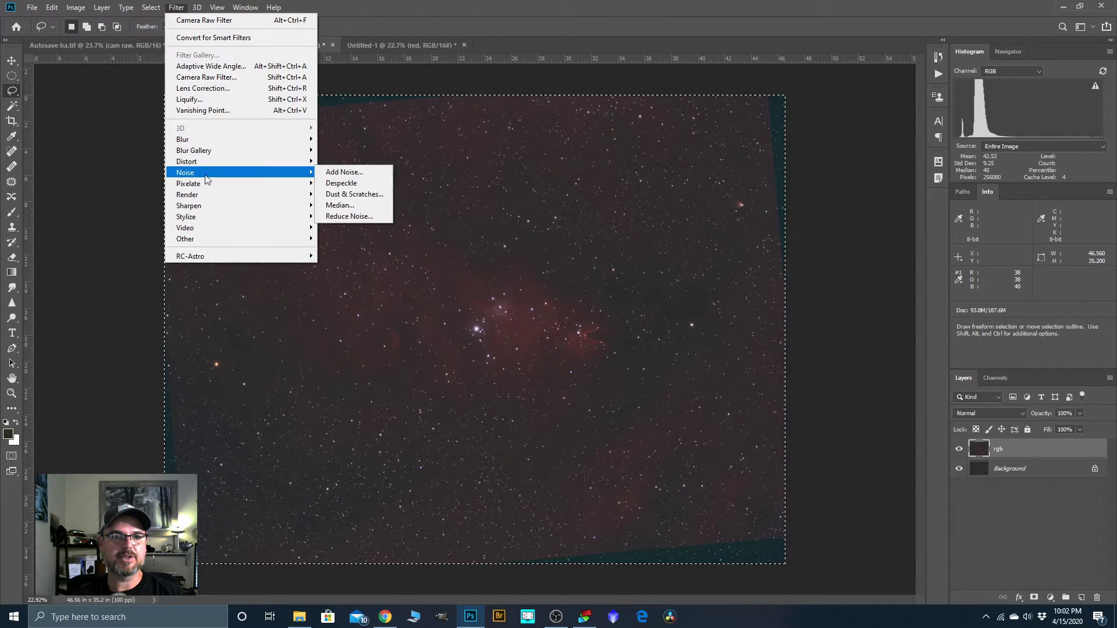
left_click(349, 195)
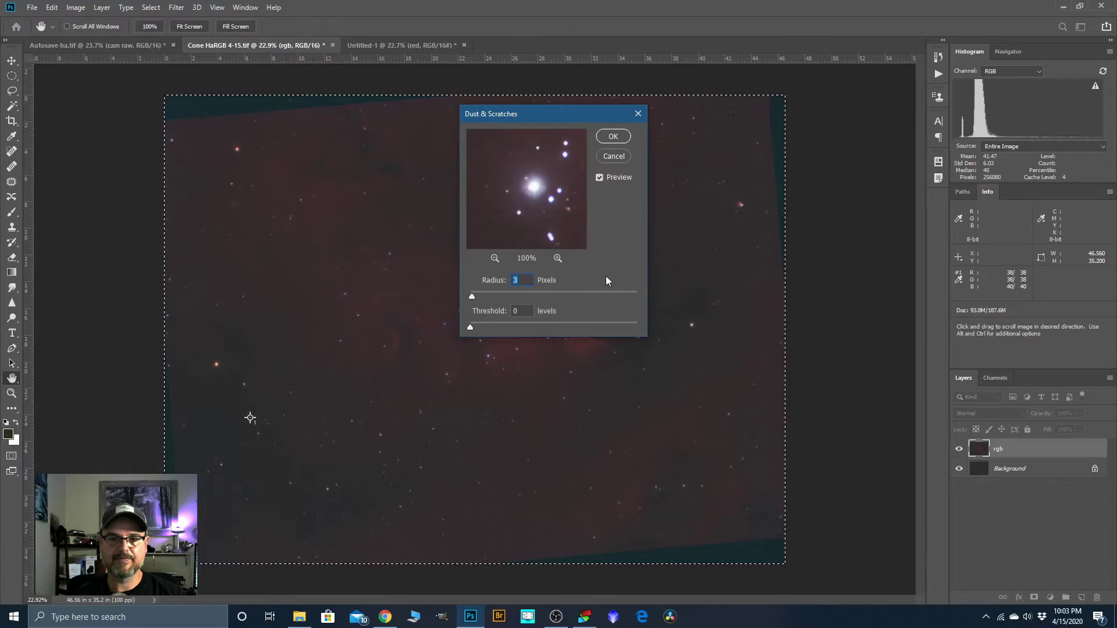
left_click(614, 137)
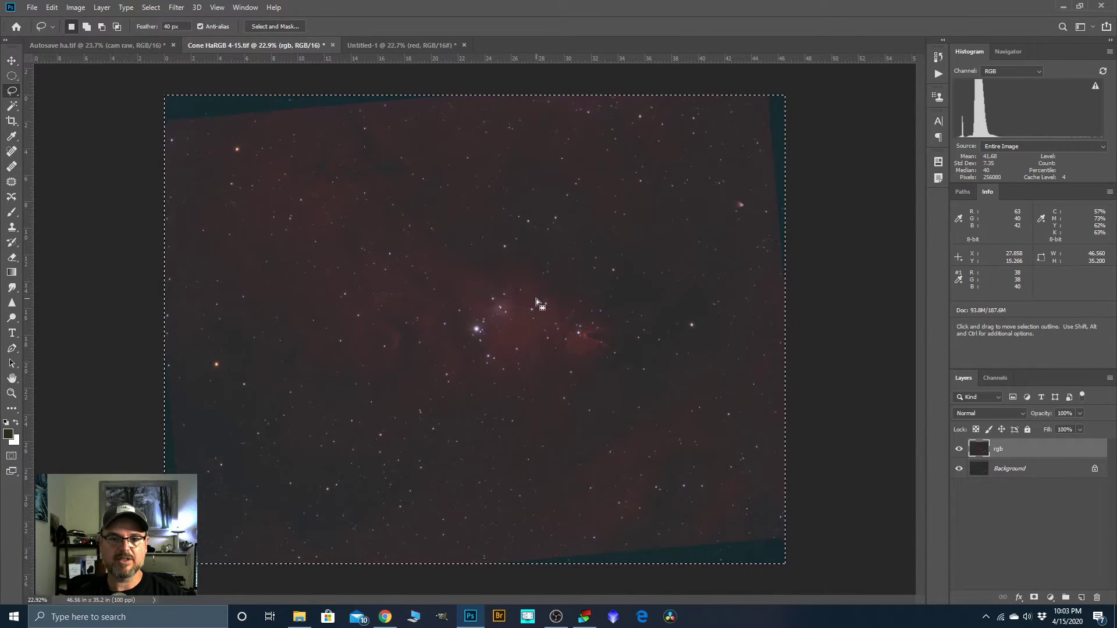
Compare the star-reduced rgb layer with the Background by toggling the rgb layer's visibility
left_click(960, 449)
left_click(959, 451)
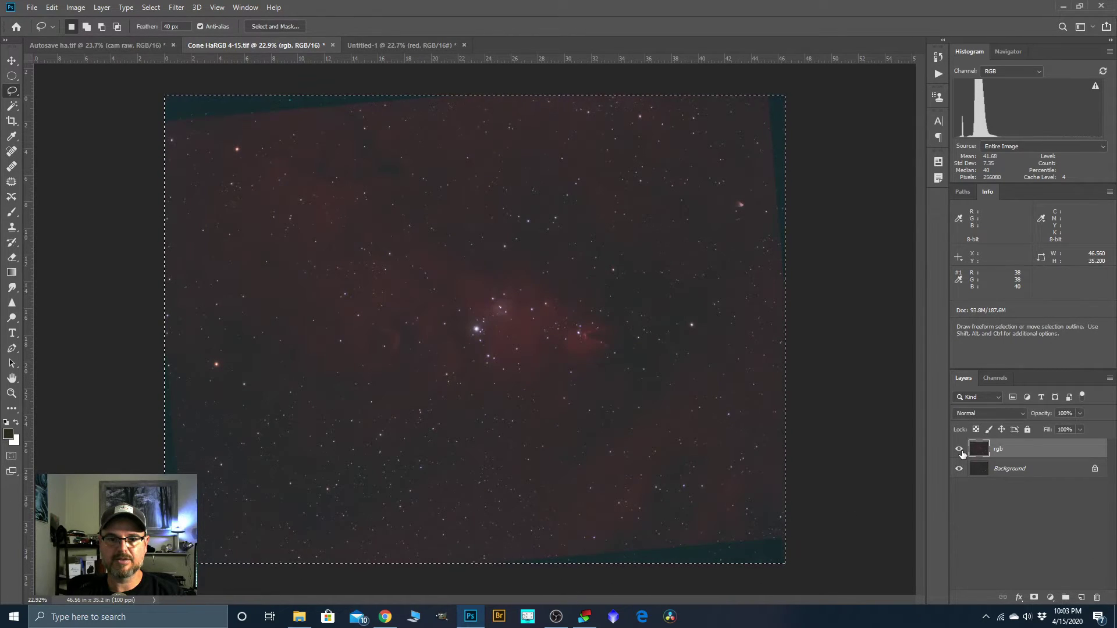
left_click(959, 451)
left_click(960, 451)
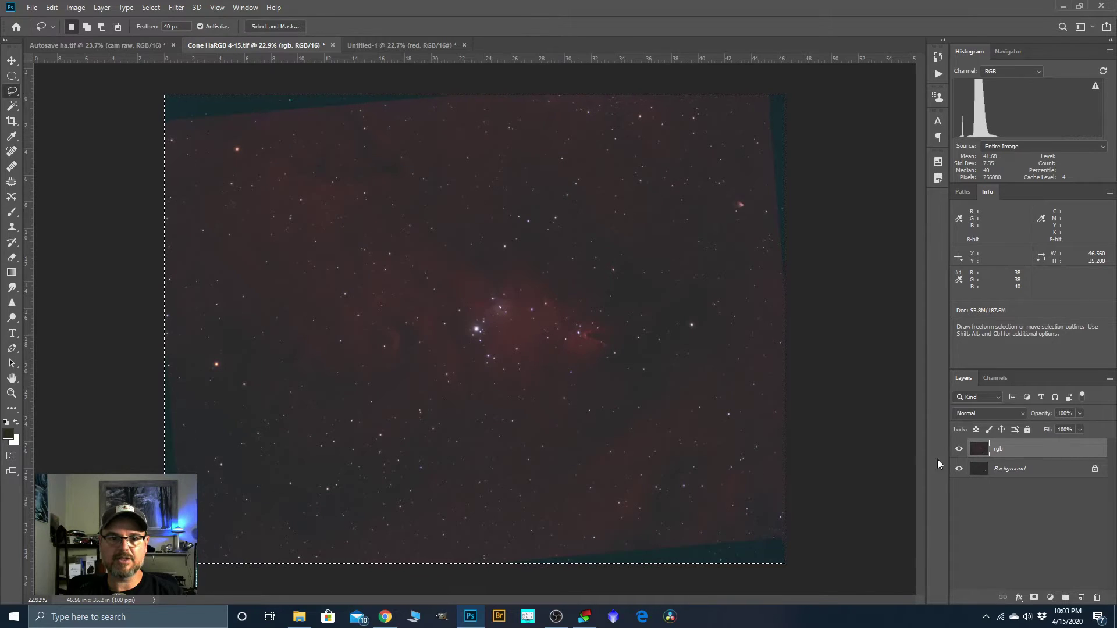
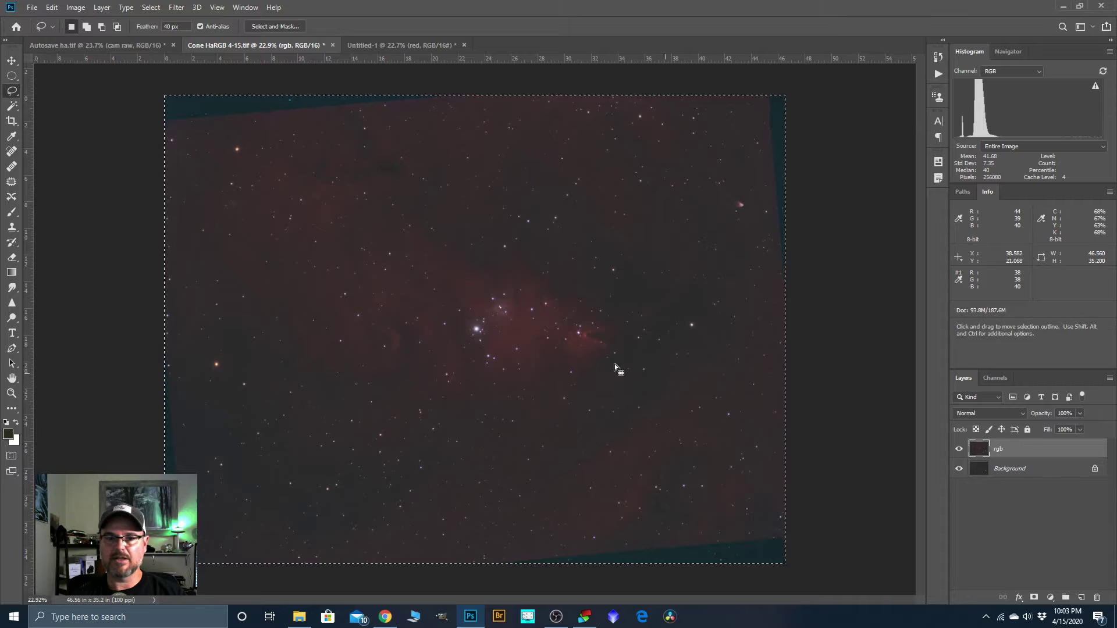
Change the rgb layer's blend mode to Darken
scroll(580, 347, "up", 4)
scroll(581, 347, "up", 4)
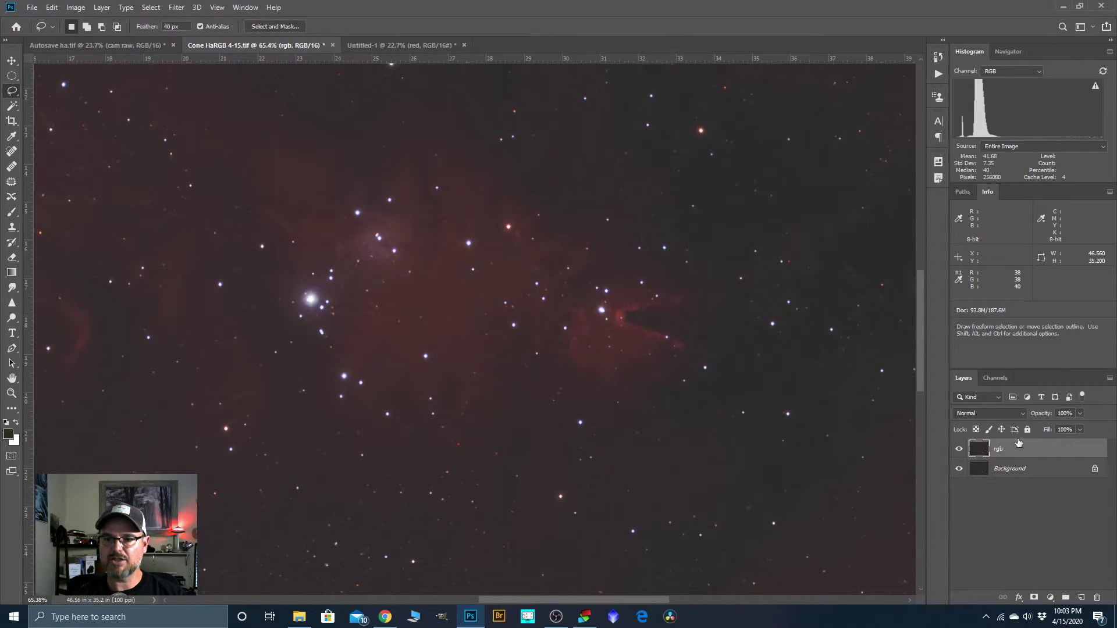
left_click(1023, 413)
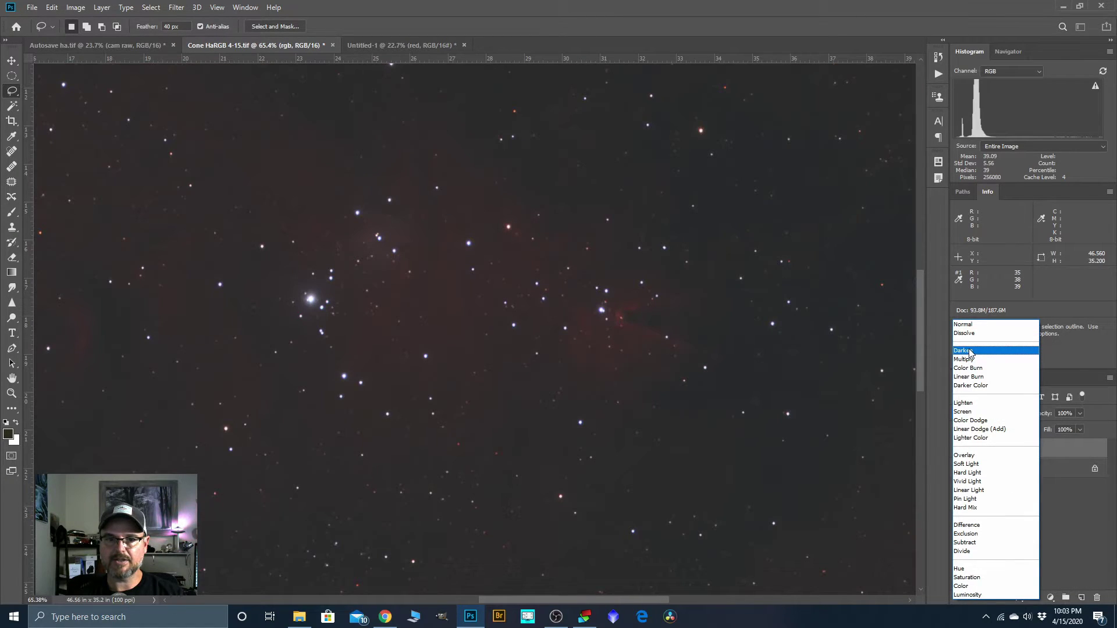
left_click(968, 351)
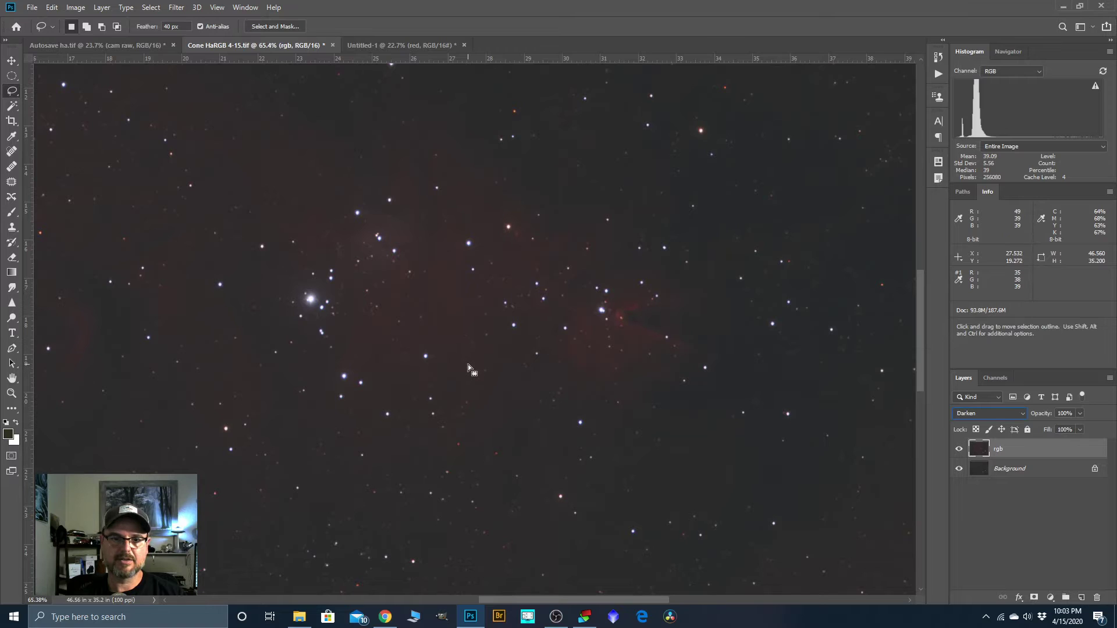
Examine the effect of the Darken blend on the whole field and close up on the nebula by toggling the rgb layer
left_click(12, 397)
left_click_drag(586, 303, 563, 335)
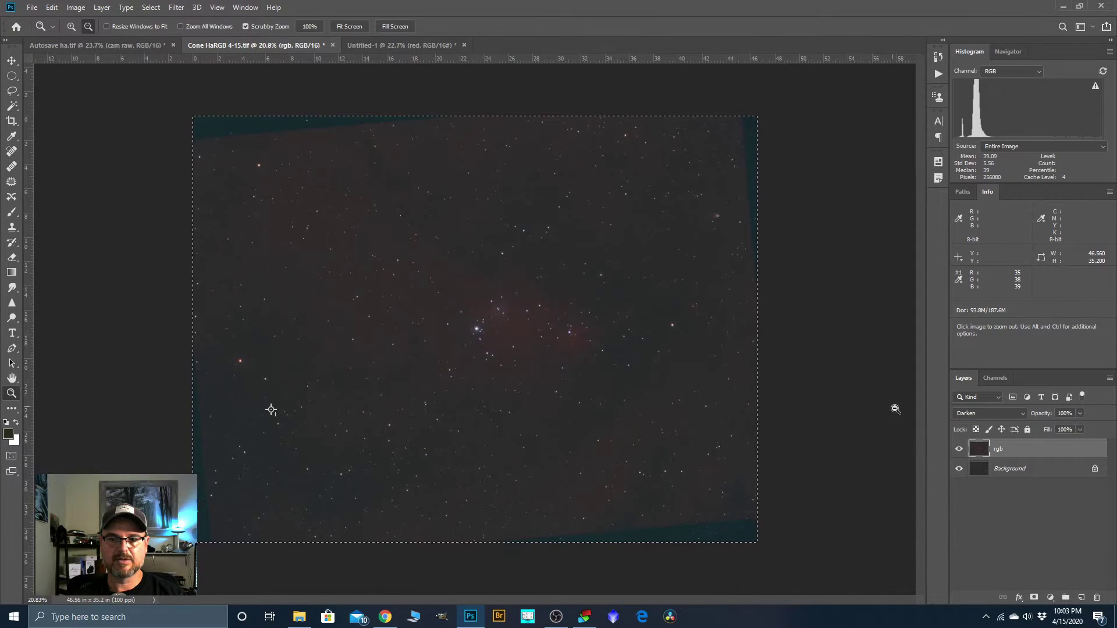
left_click(960, 453)
left_click(959, 453)
left_click(960, 453)
left_click(960, 453)
left_click_drag(543, 331, 585, 333)
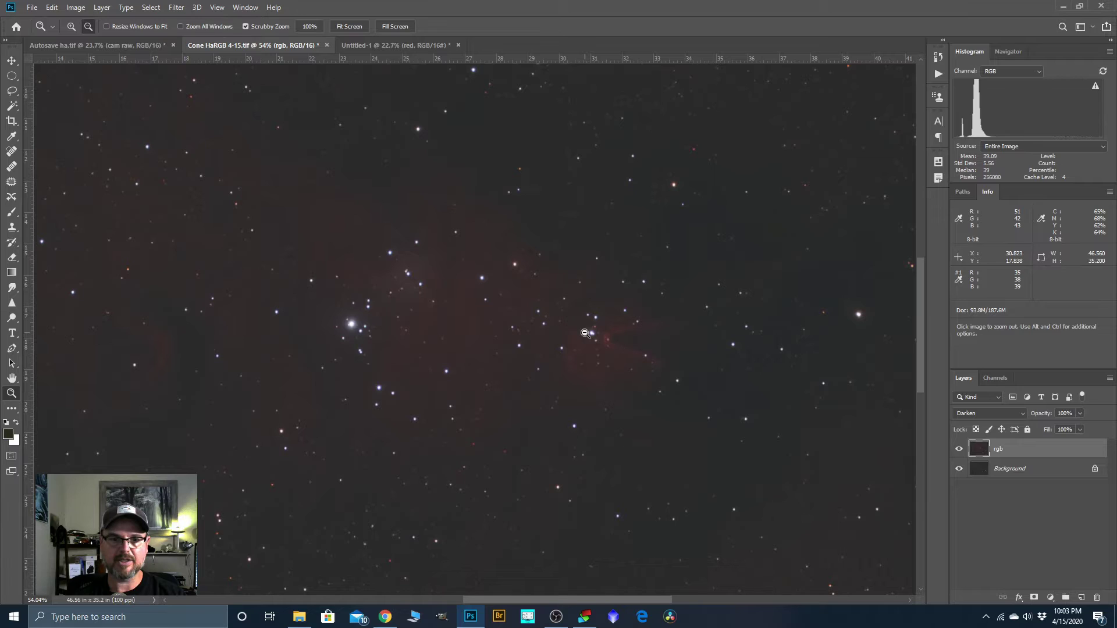
left_click(959, 451)
left_click(959, 450)
left_click(960, 450)
left_click(960, 450)
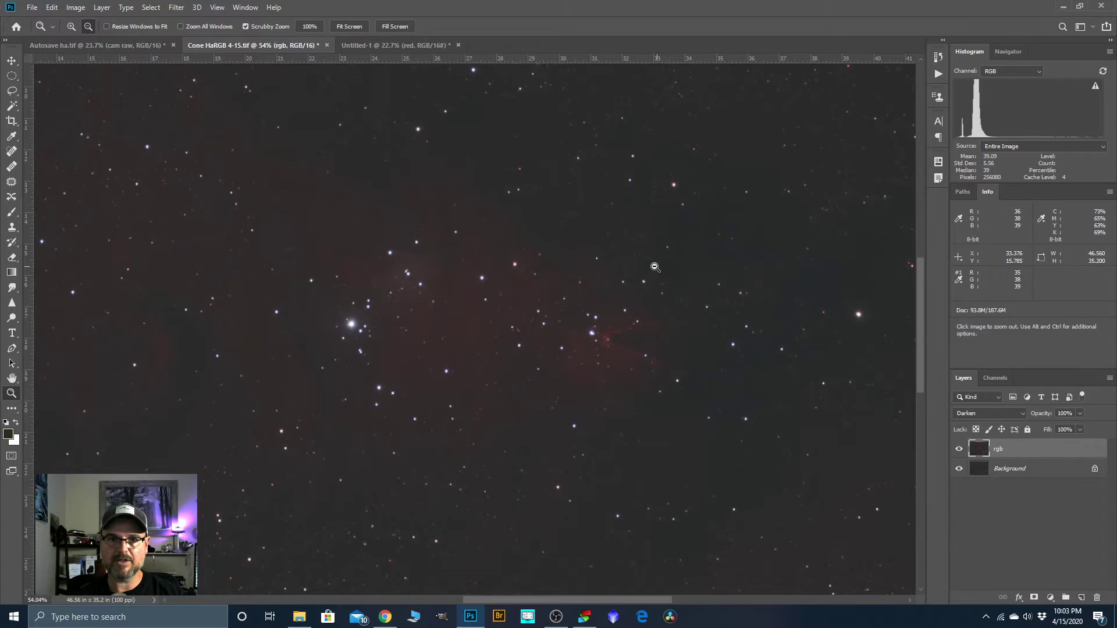
scroll(652, 268, "down", 8)
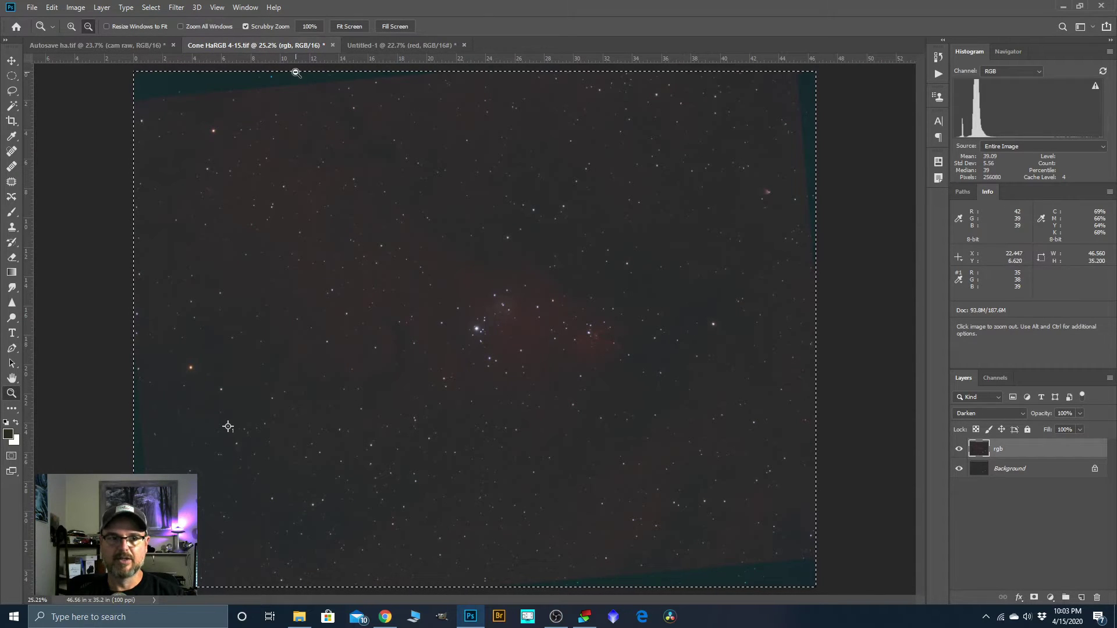
Copy the hydrogen-alpha image from Autosave ha.tif, paste it above the rgb layer in Cone HaRGB 4-15 and compare the two layers
left_click(69, 47)
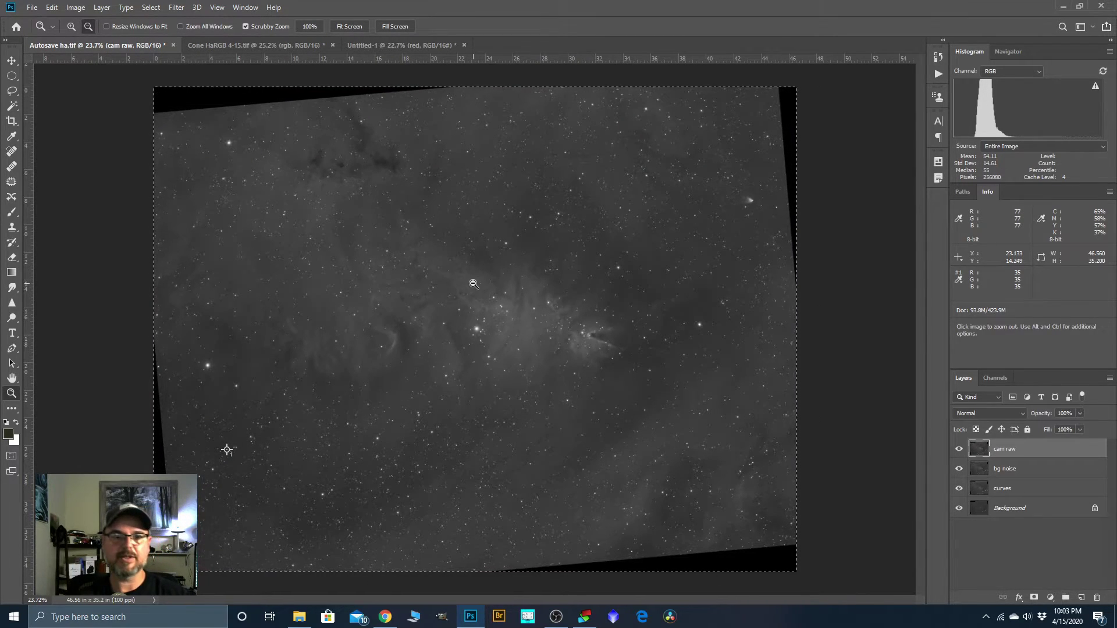
left_click(232, 45)
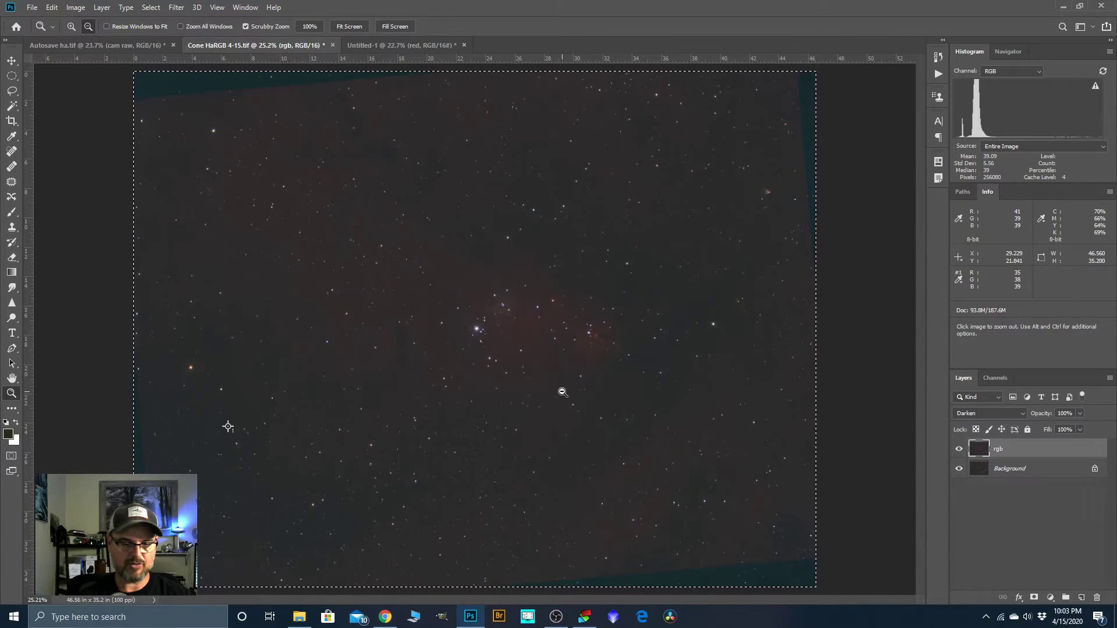
key("ctrl+v")
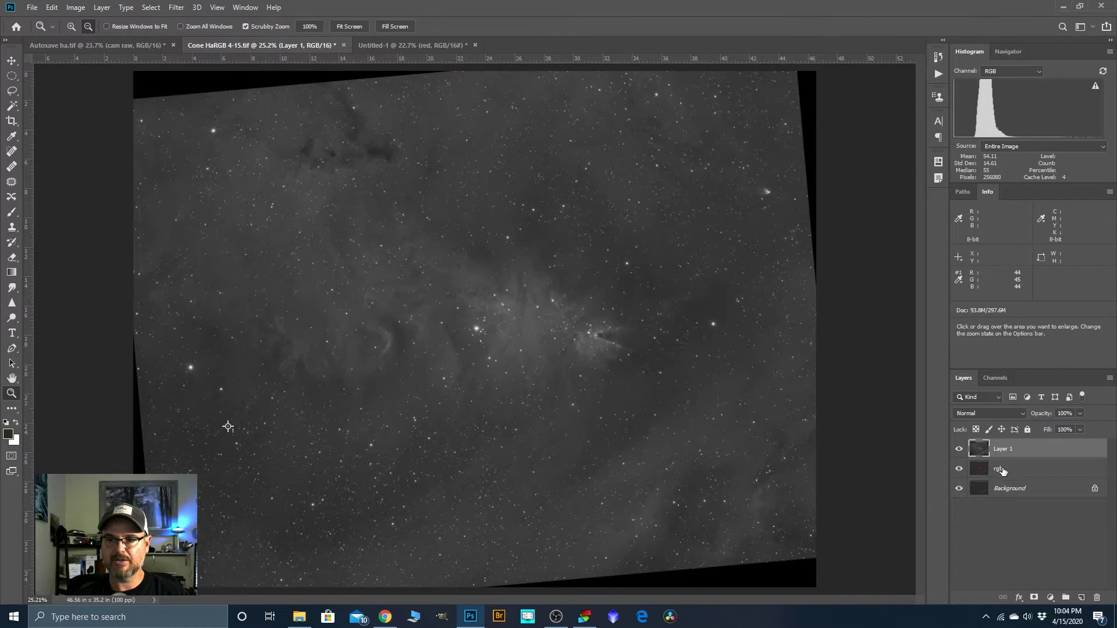
left_click(959, 450)
left_click(961, 450)
left_click(960, 451)
left_click(959, 450)
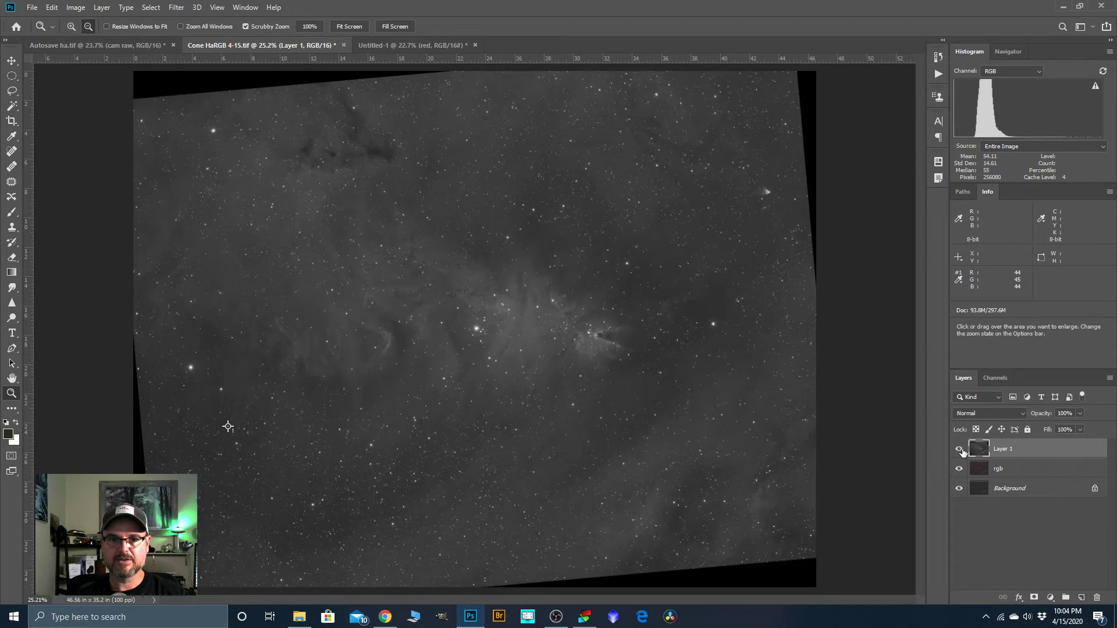
Try the pasted hydrogen-alpha layer at about 51% opacity and restore it to 100%
left_click(1079, 413)
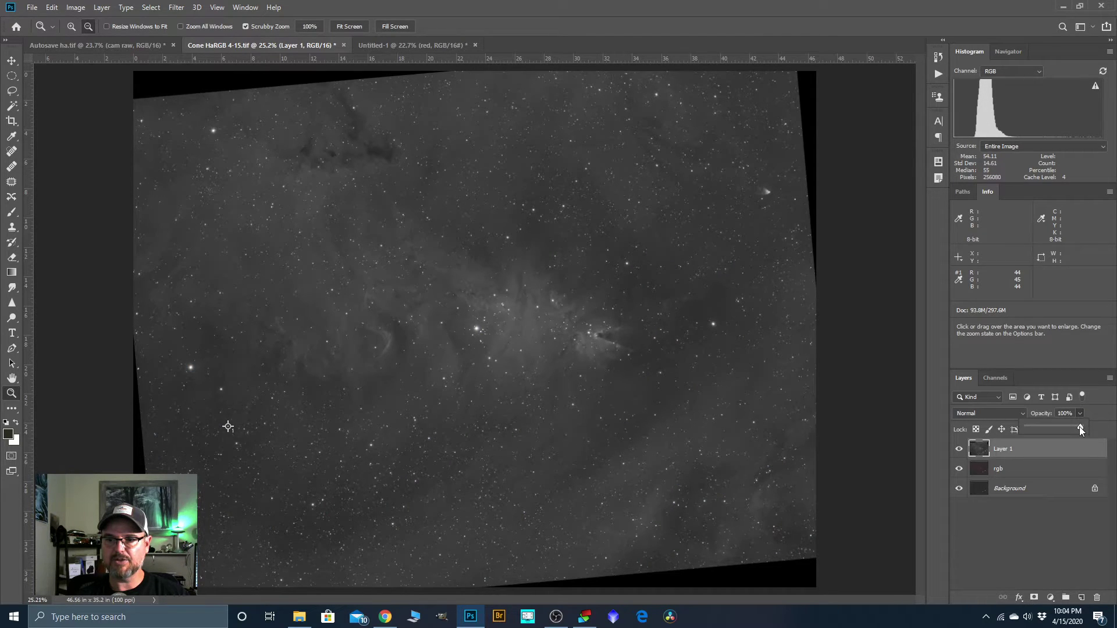
left_click_drag(1063, 427, 1061, 427)
scroll(541, 361, "up", 7)
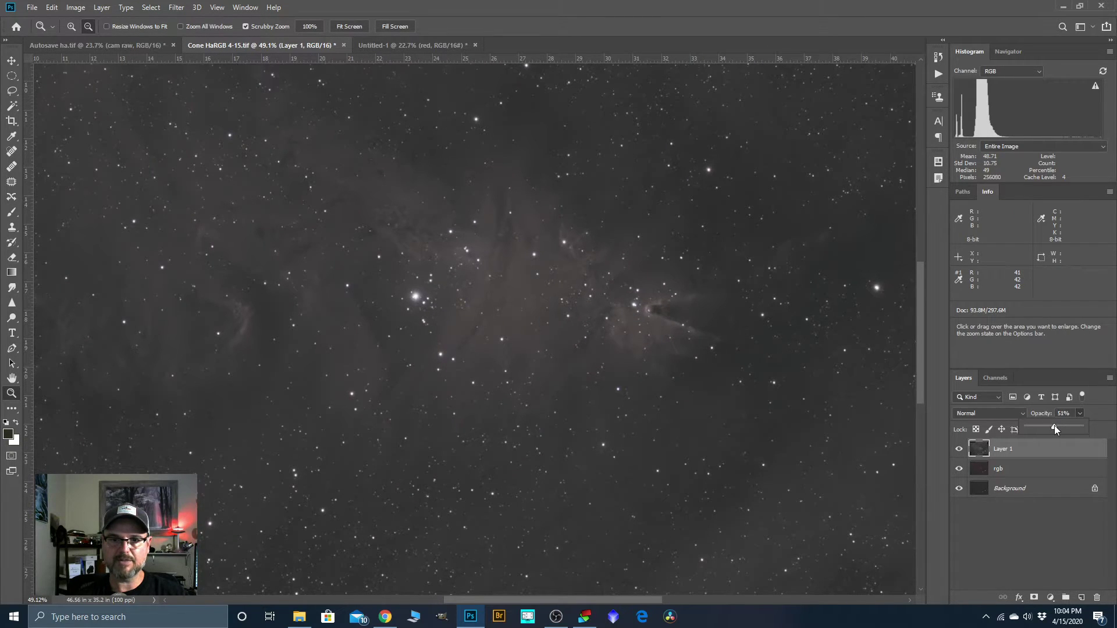
left_click_drag(1067, 425, 1080, 426)
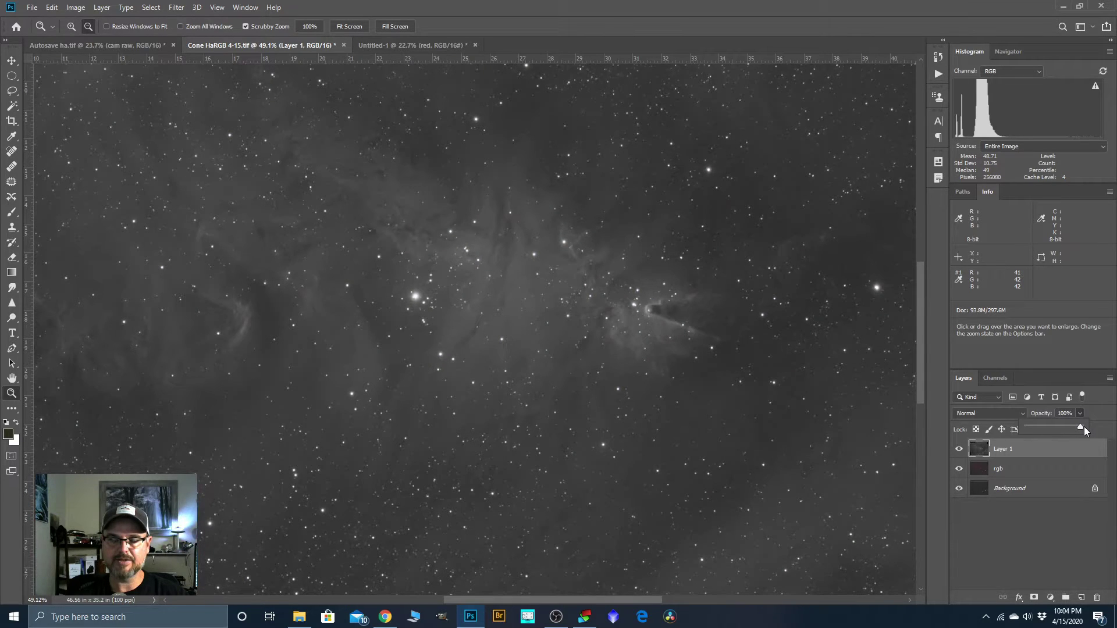
scroll(424, 317, "down", 5)
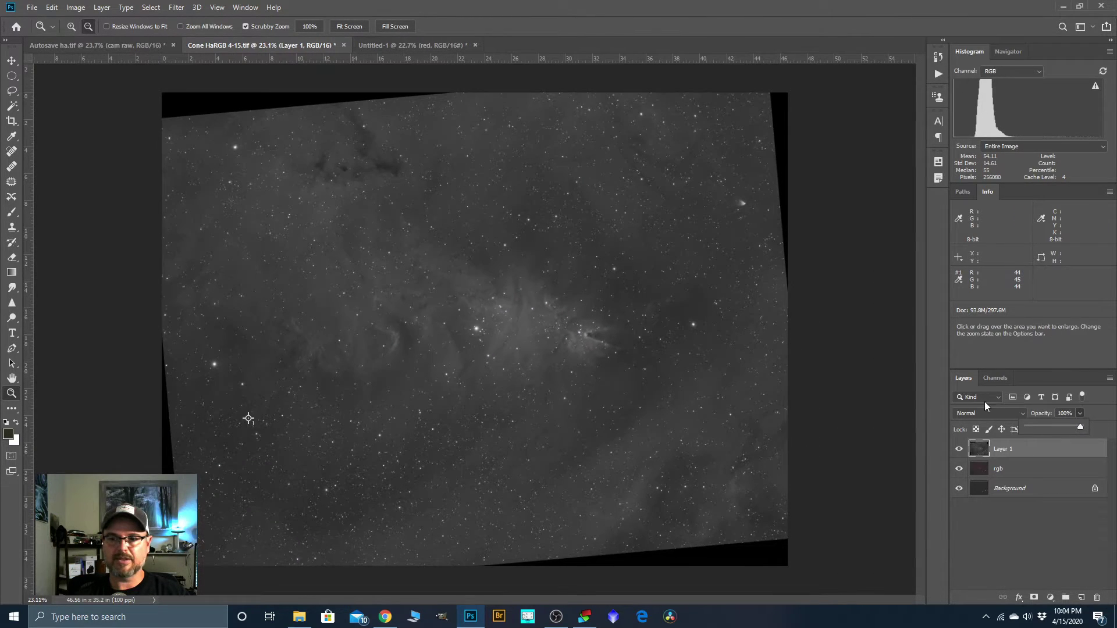
Set the pasted hydrogen-alpha layer's blend mode to Luminosity, check its effect, and set its opacity to 88%
left_click(1023, 414)
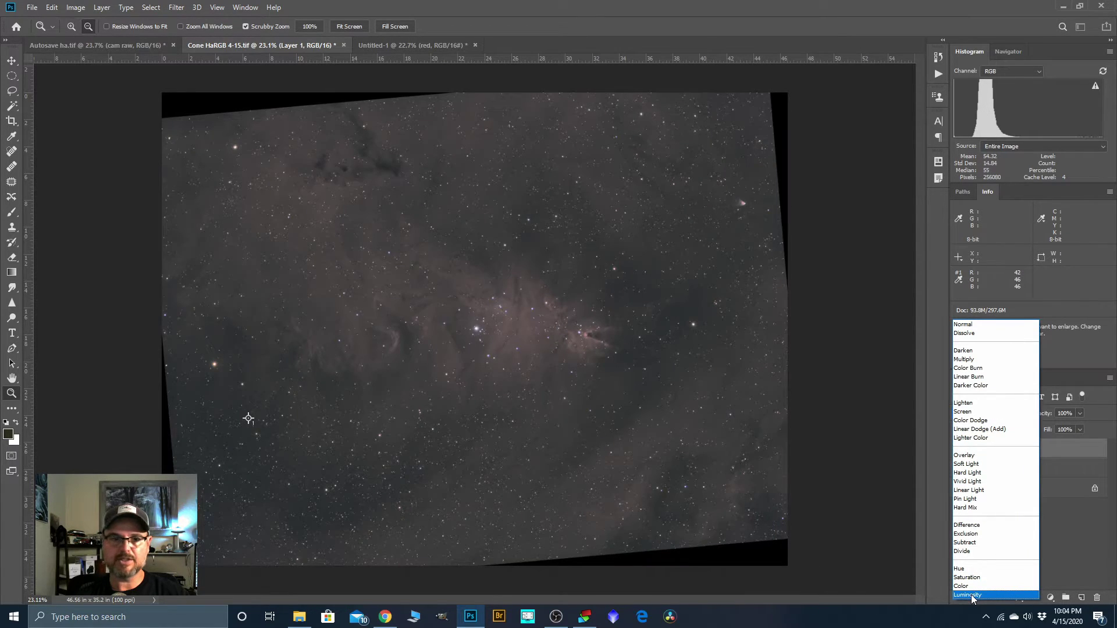
left_click(971, 594)
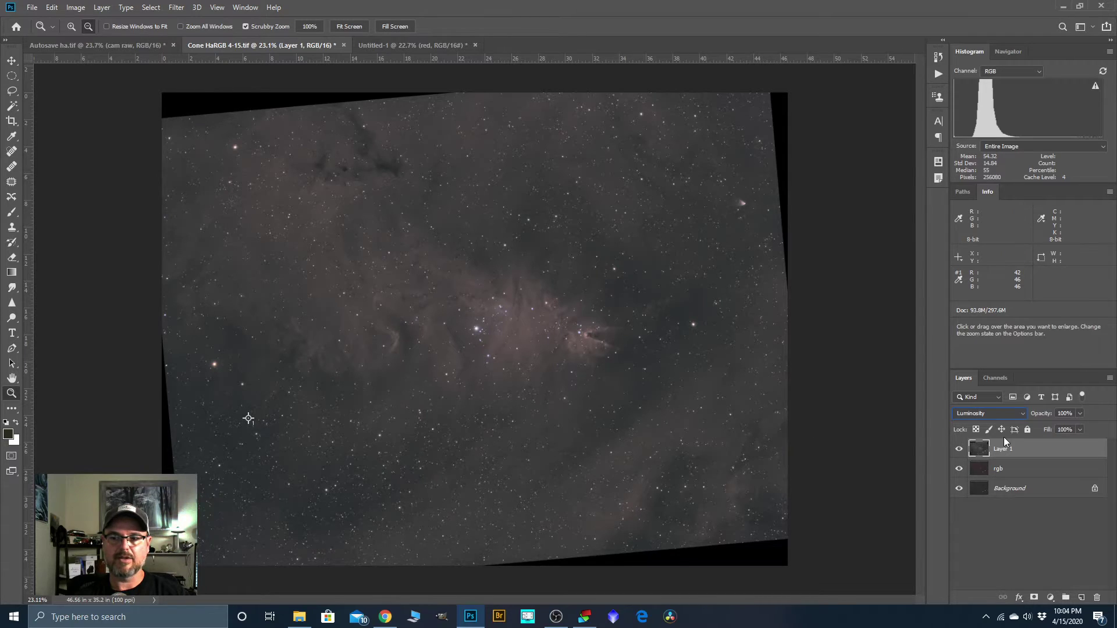
left_click(959, 450)
left_click(959, 449)
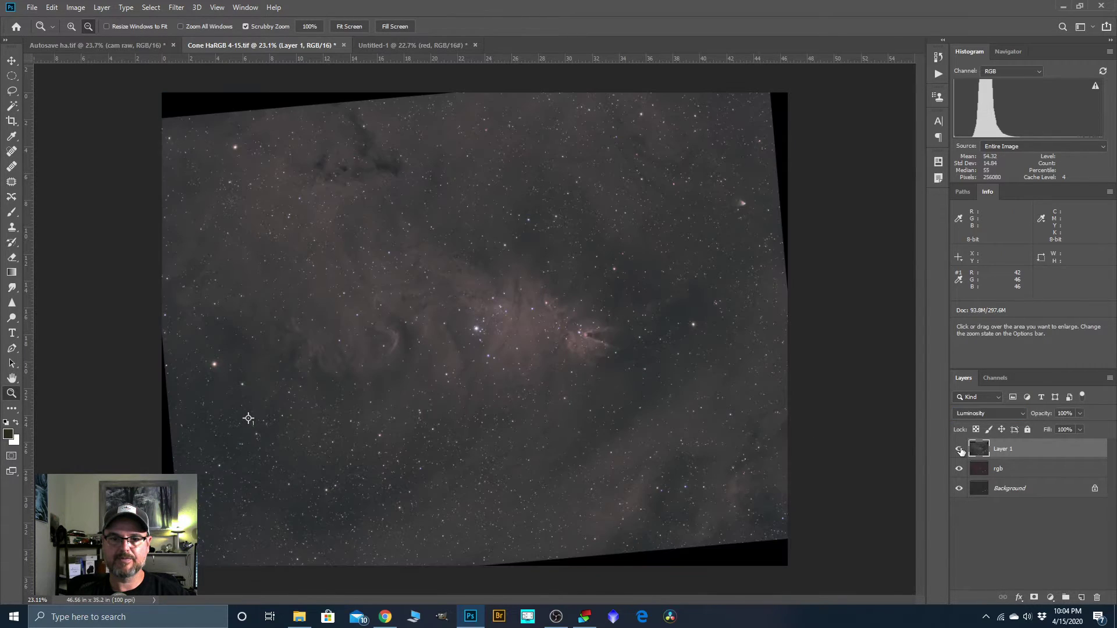
left_click(1079, 414)
left_click_drag(1075, 430, 1075, 430)
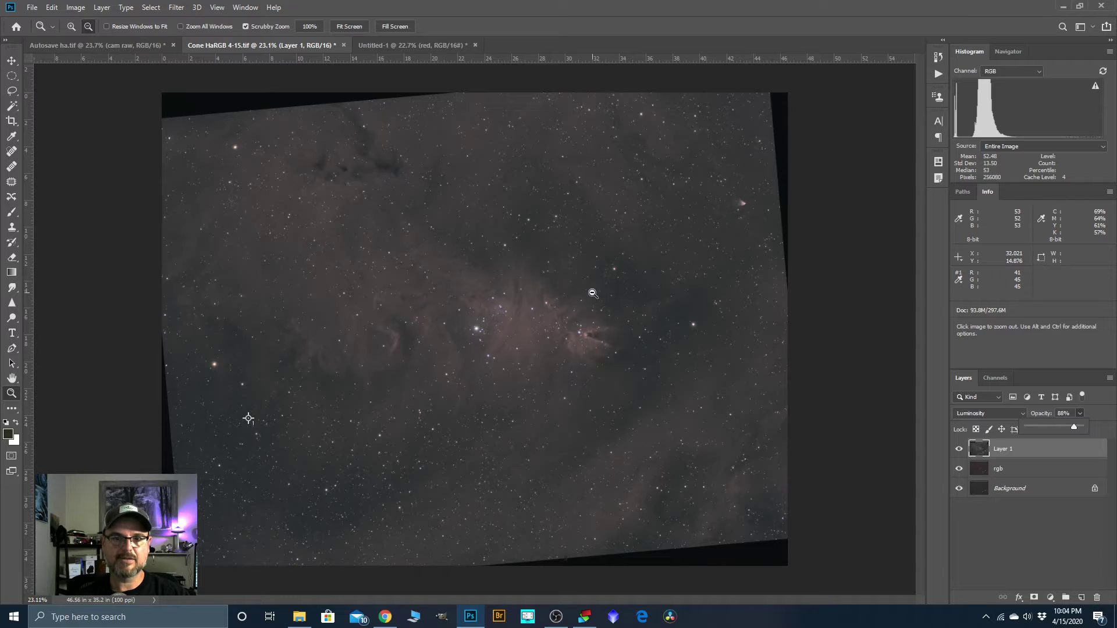
scroll(428, 347, "up", 1)
scroll(428, 347, "down", 1)
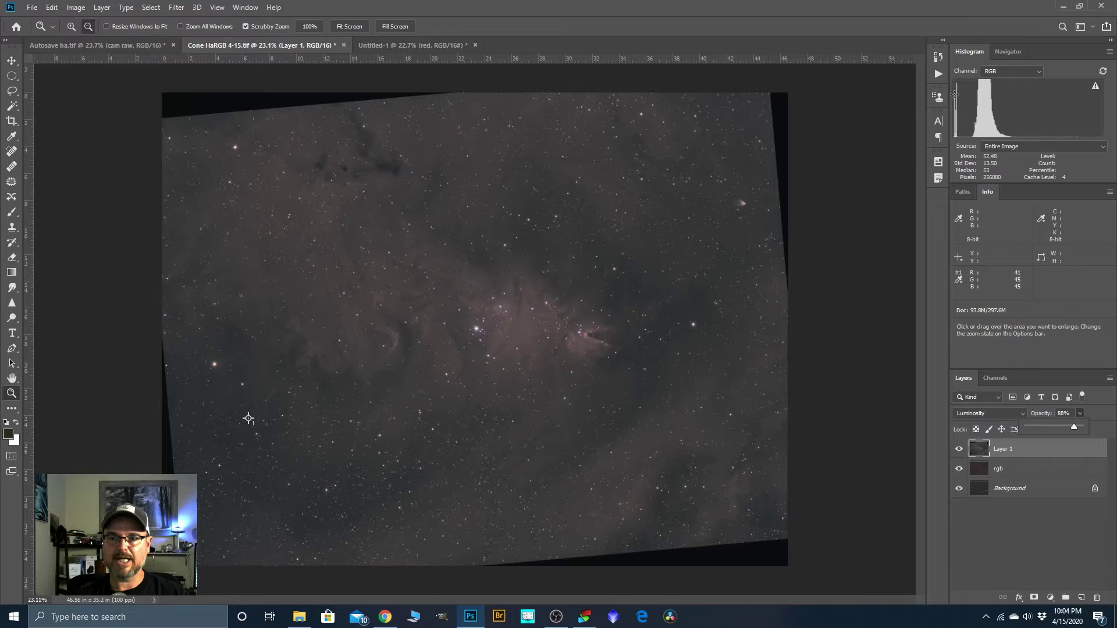
scroll(578, 125, "down", 1)
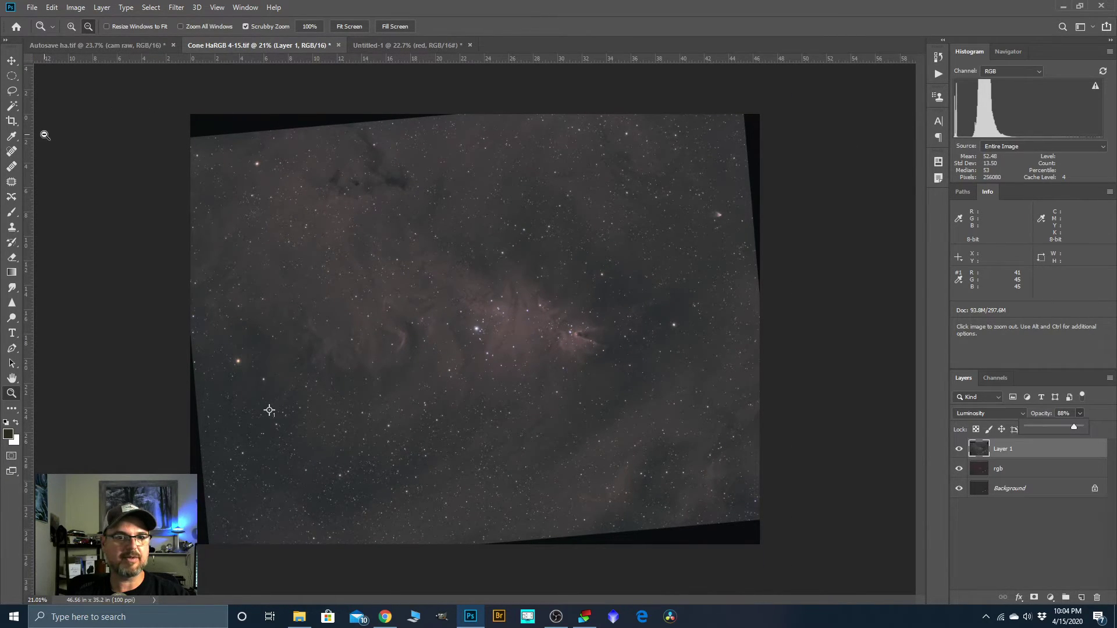
Crop the image to about 42.86 × 31.45 in to cut away the black, slanted borders
left_click(12, 121)
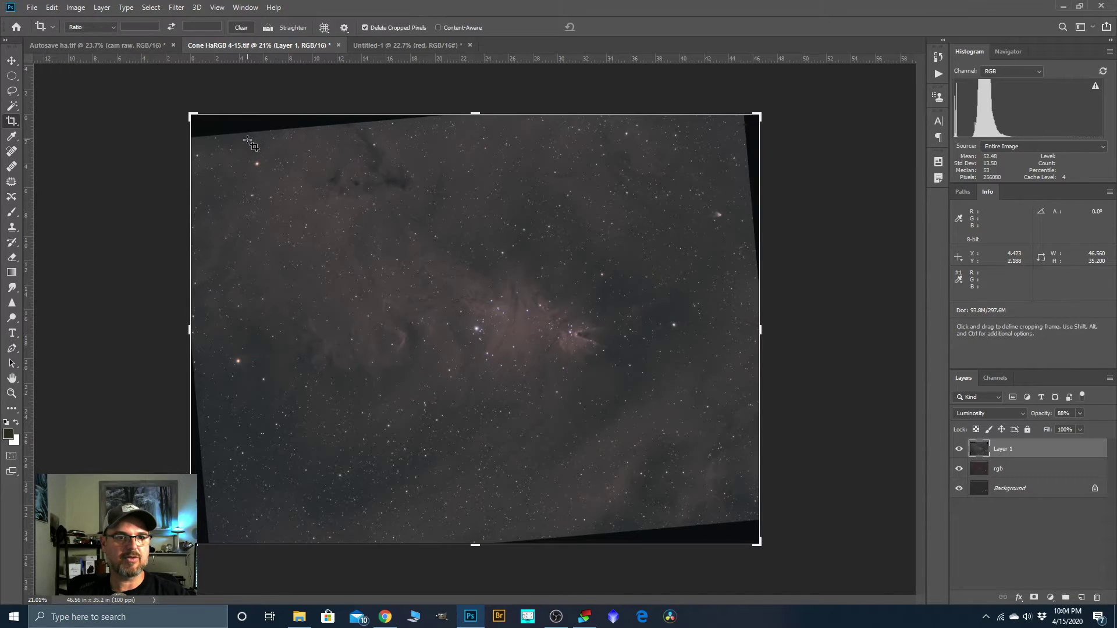
left_click_drag(221, 137, 743, 520)
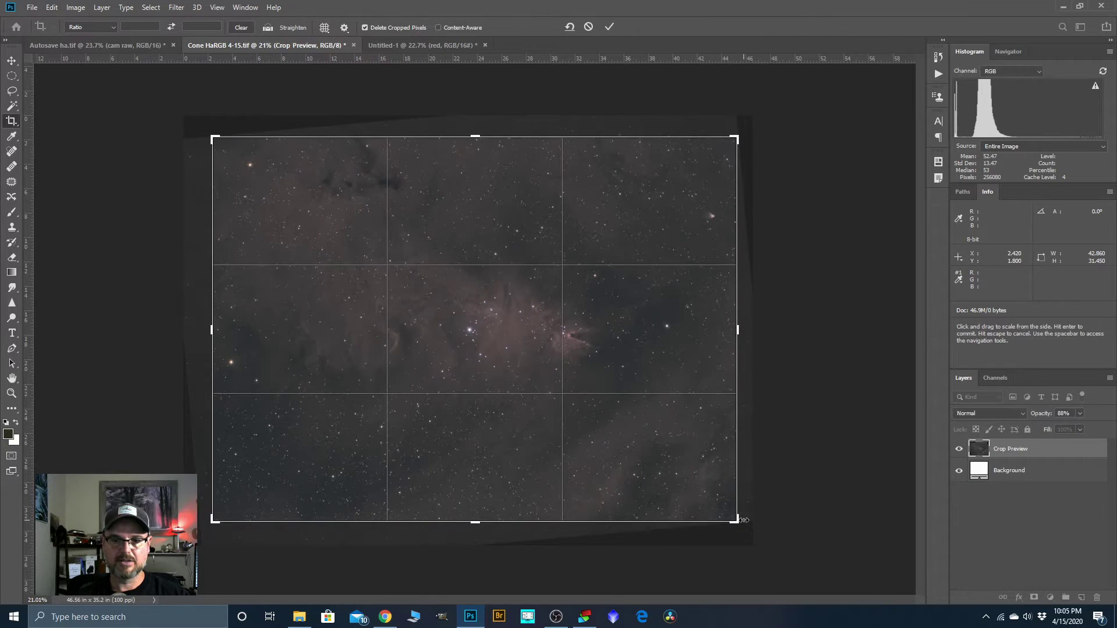
left_click(75, 8)
left_click(82, 128)
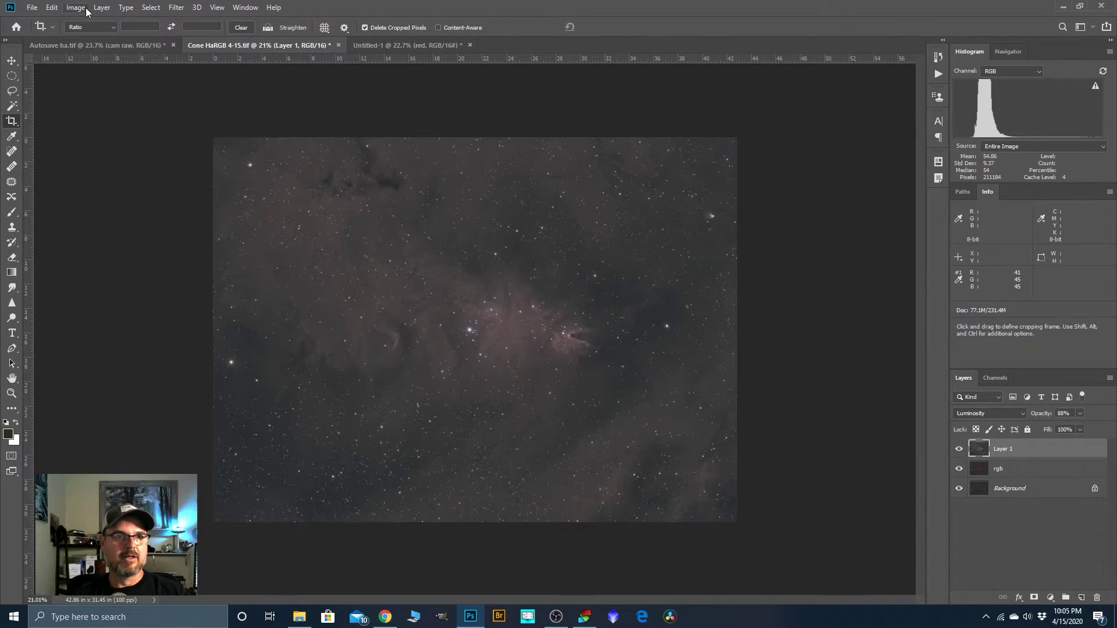
Set the blend mode of the rgb layer to Normal
left_click(1008, 475)
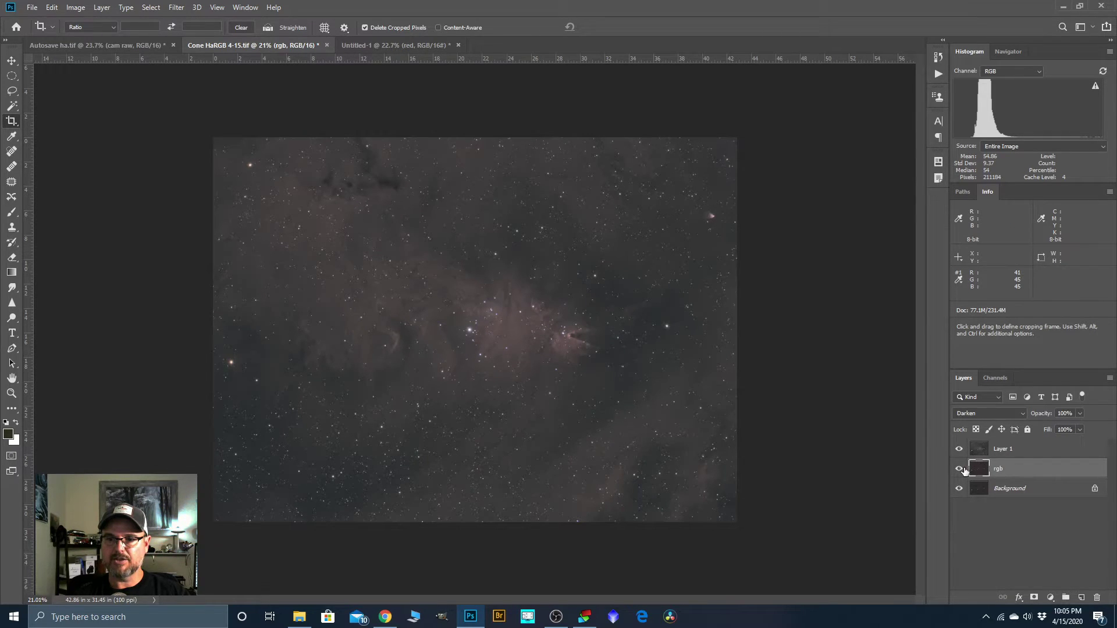
left_click(1021, 413)
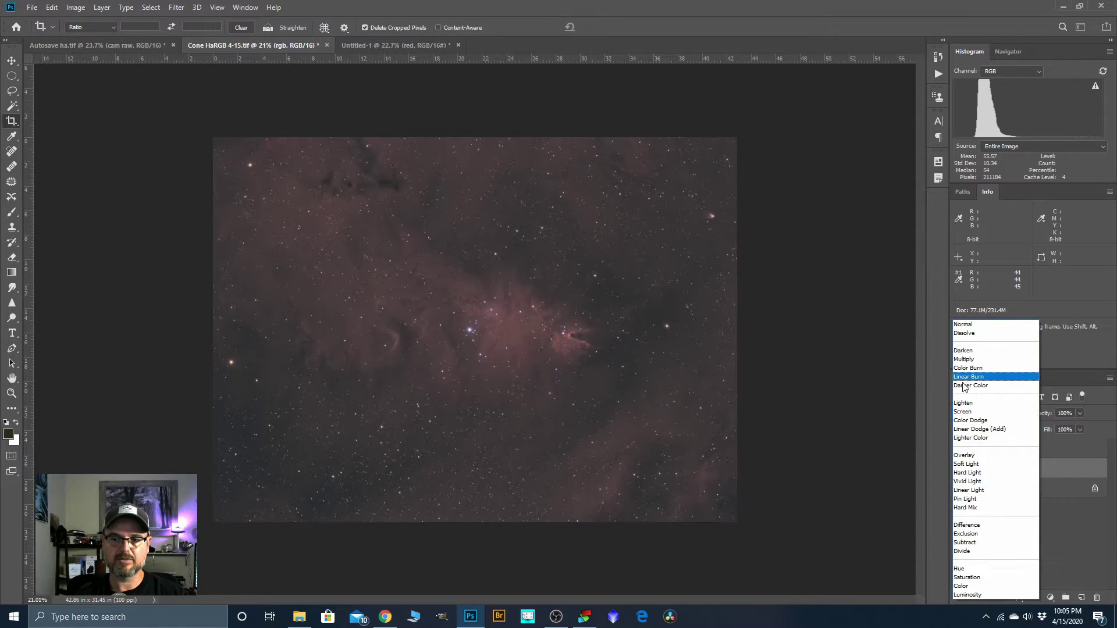
left_click(961, 328)
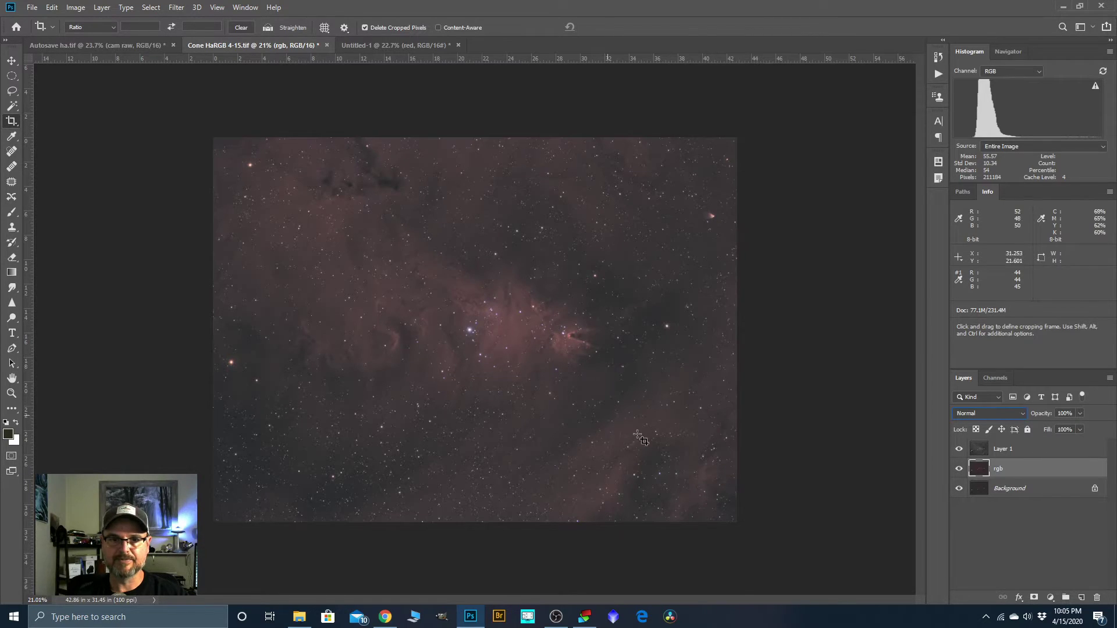
Darken Layer 1 slightly with a Curves adjustment, placing an RGB point at input 91, output 85
left_click(1007, 454)
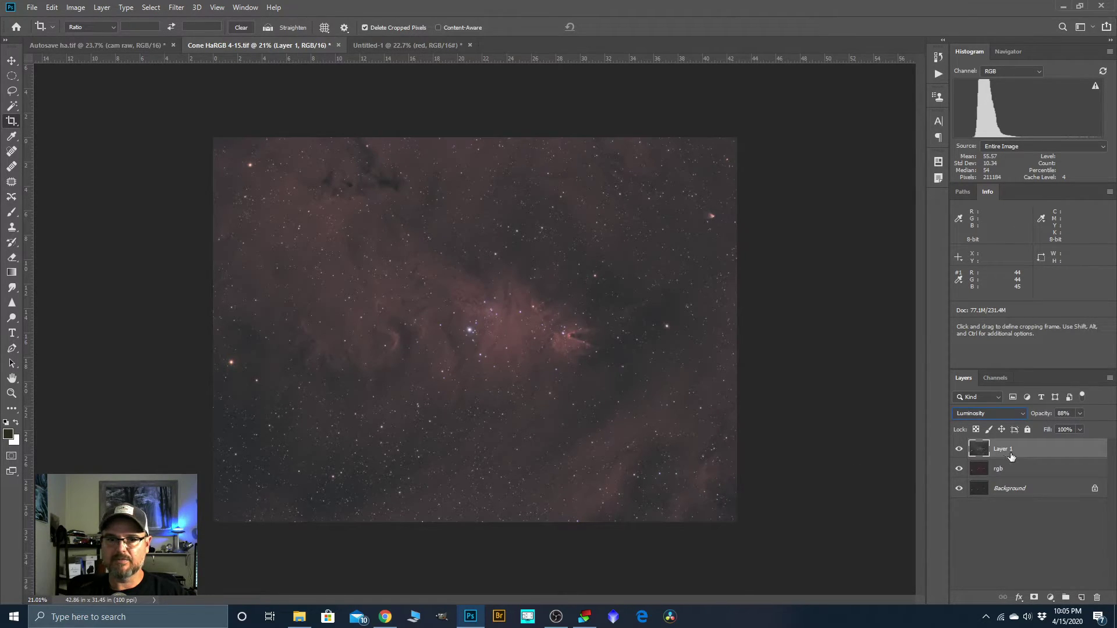
left_click(76, 7)
mouse_move(96, 39)
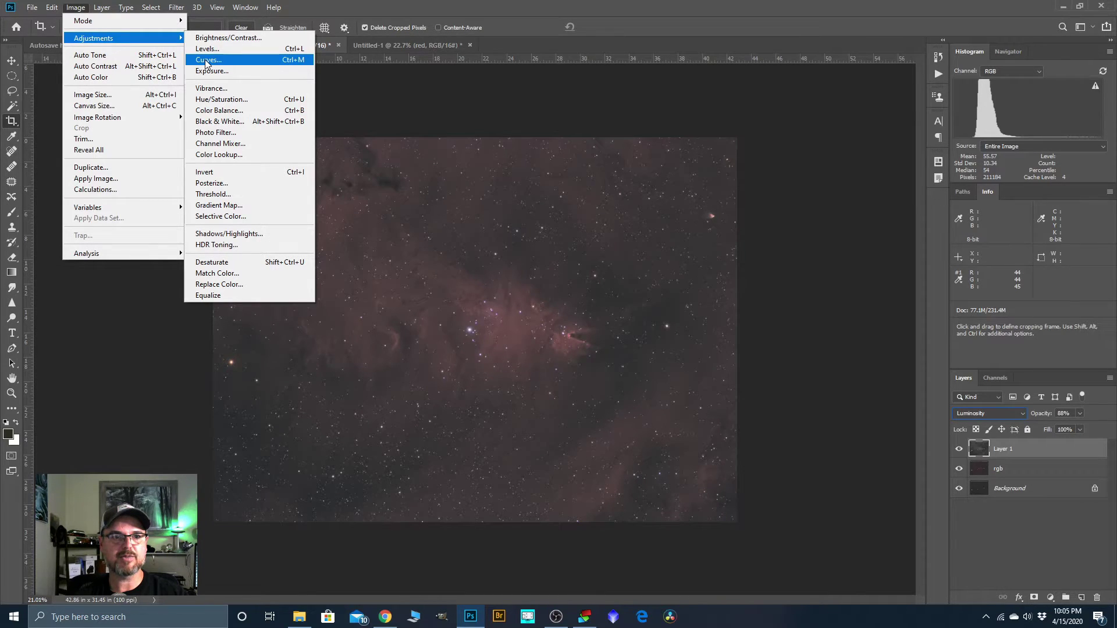
left_click(206, 60)
left_click(747, 374)
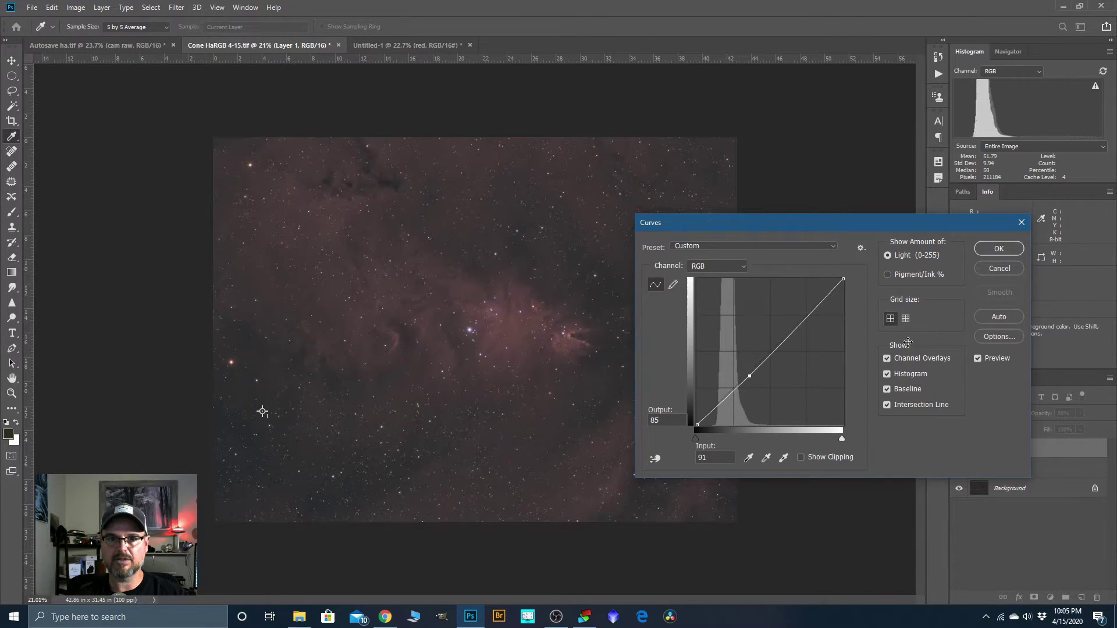
left_click(997, 250)
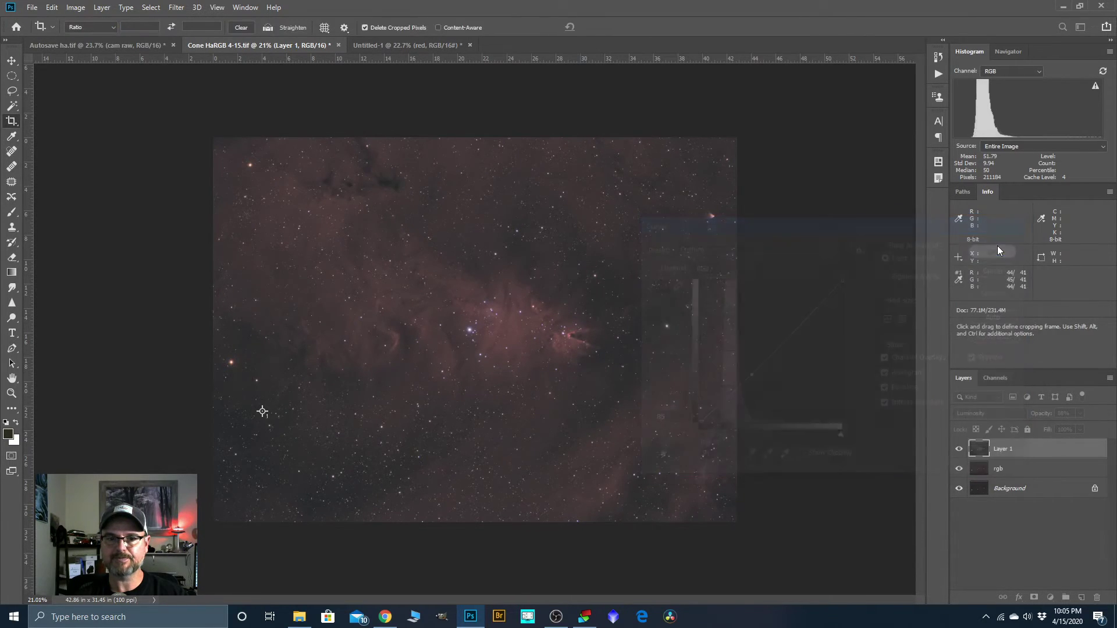
Brighten the rgb layer with a Curves adjustment, raising an RGB point at input 57 to output 82
left_click(1005, 471)
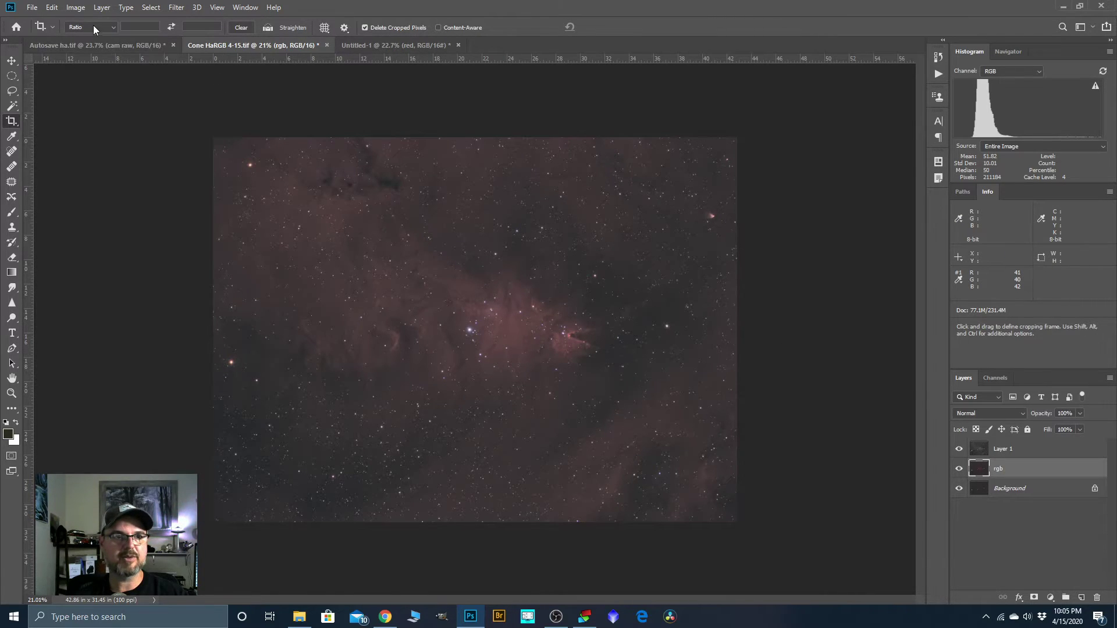
left_click(75, 8)
mouse_move(101, 37)
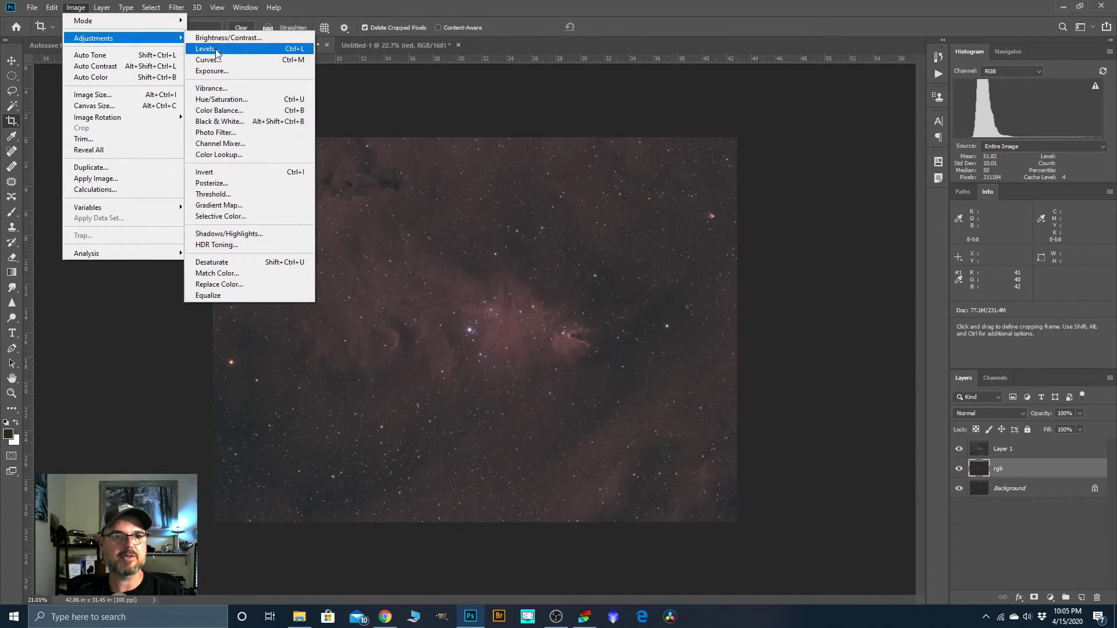
left_click(230, 60)
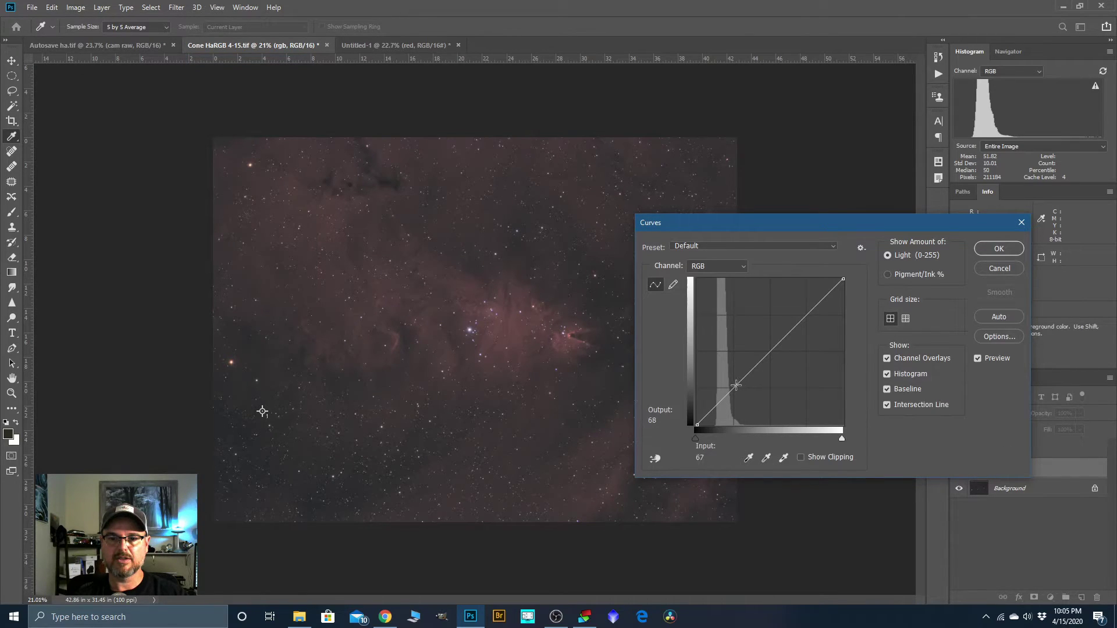
left_click_drag(735, 385, 729, 378)
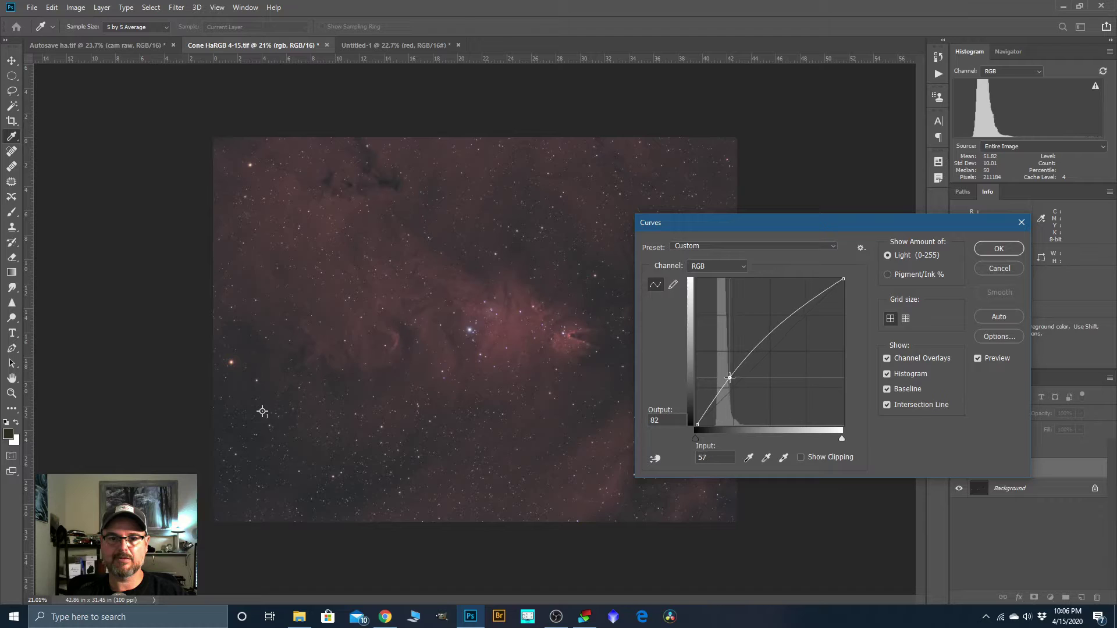
left_click(998, 248)
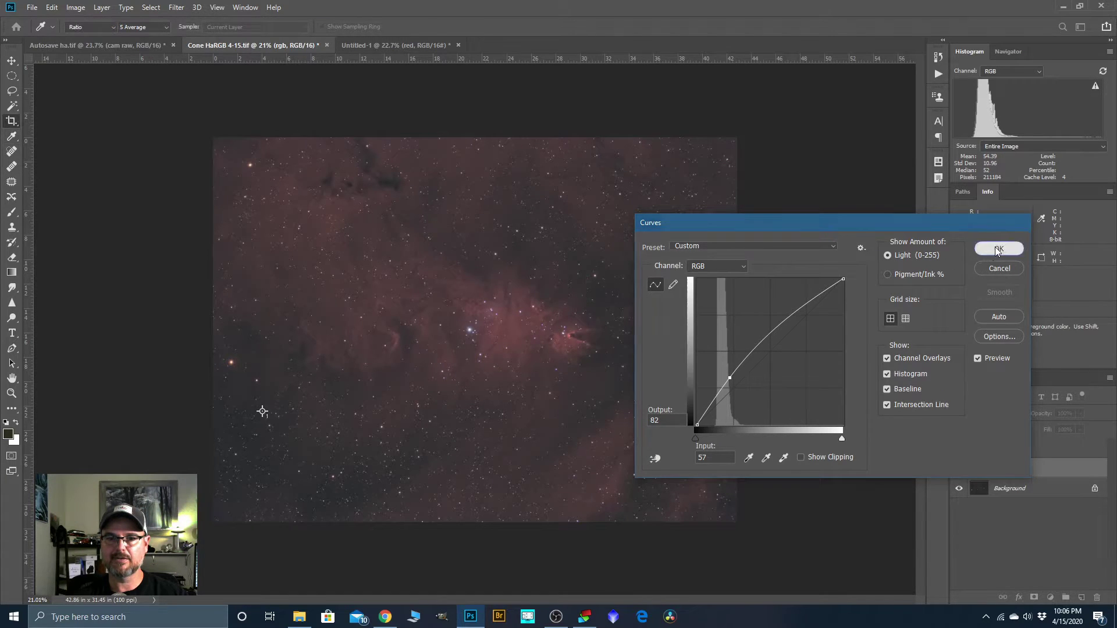
key("c")
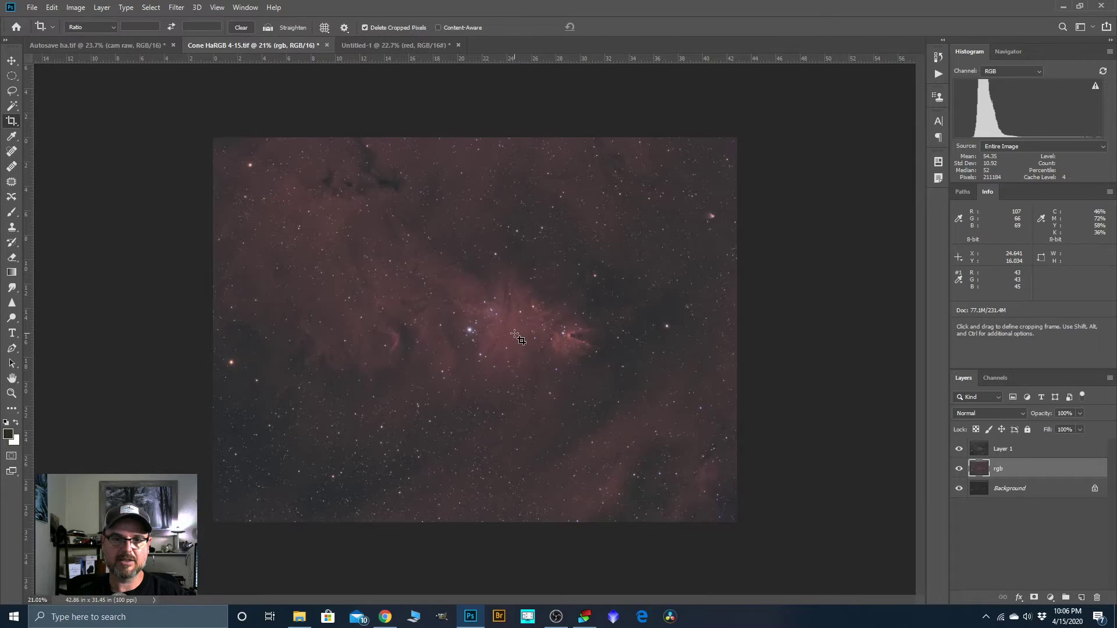
scroll(514, 334, "up", 2)
scroll(515, 334, "down", 2)
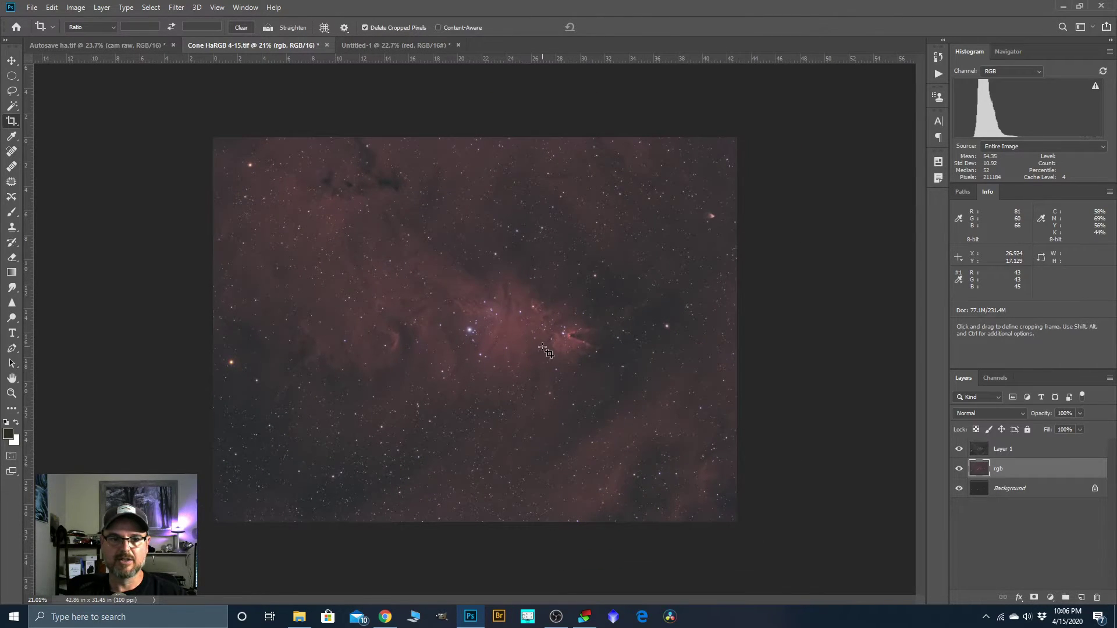
Select Layer 1 and rotate the whole image 90° clockwise
left_click(1000, 451)
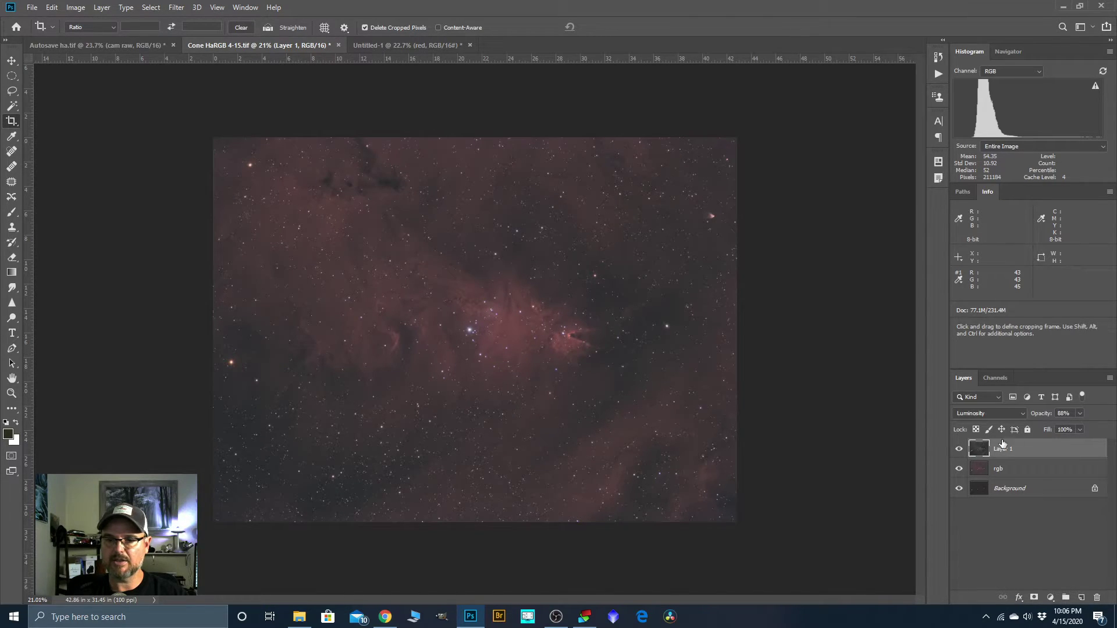
scroll(466, 320, "up", 2)
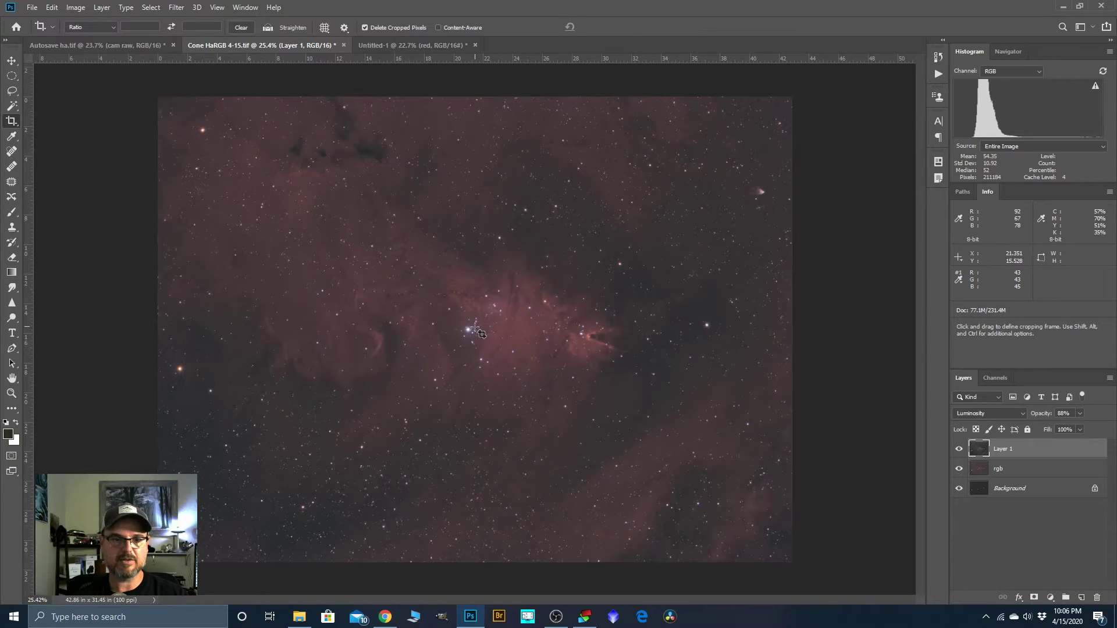
scroll(718, 248, "down", 1)
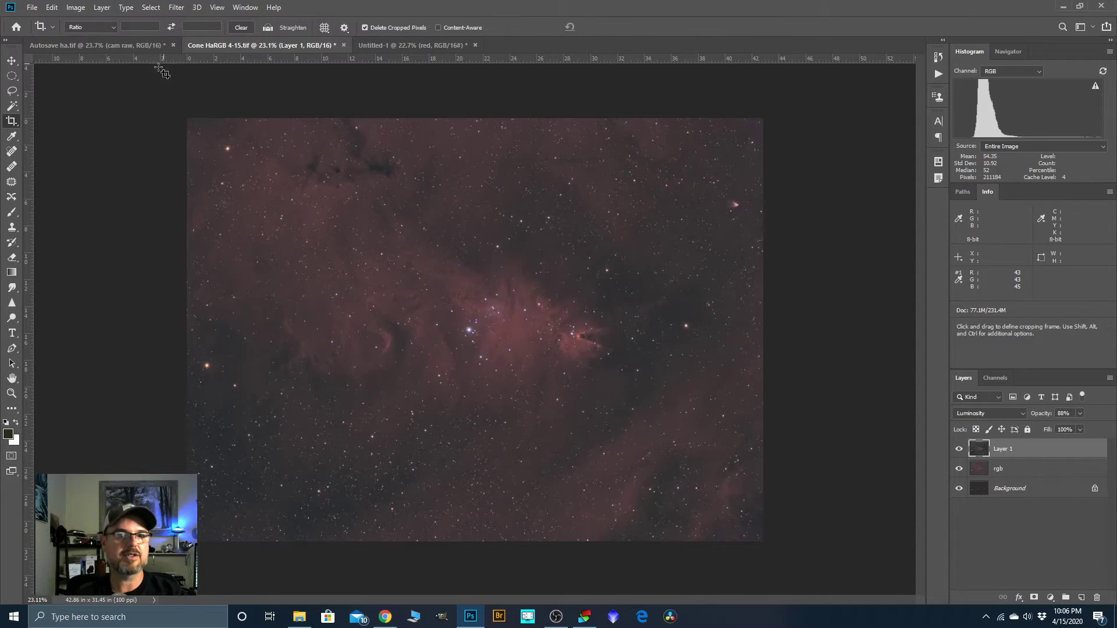
left_click(82, 9)
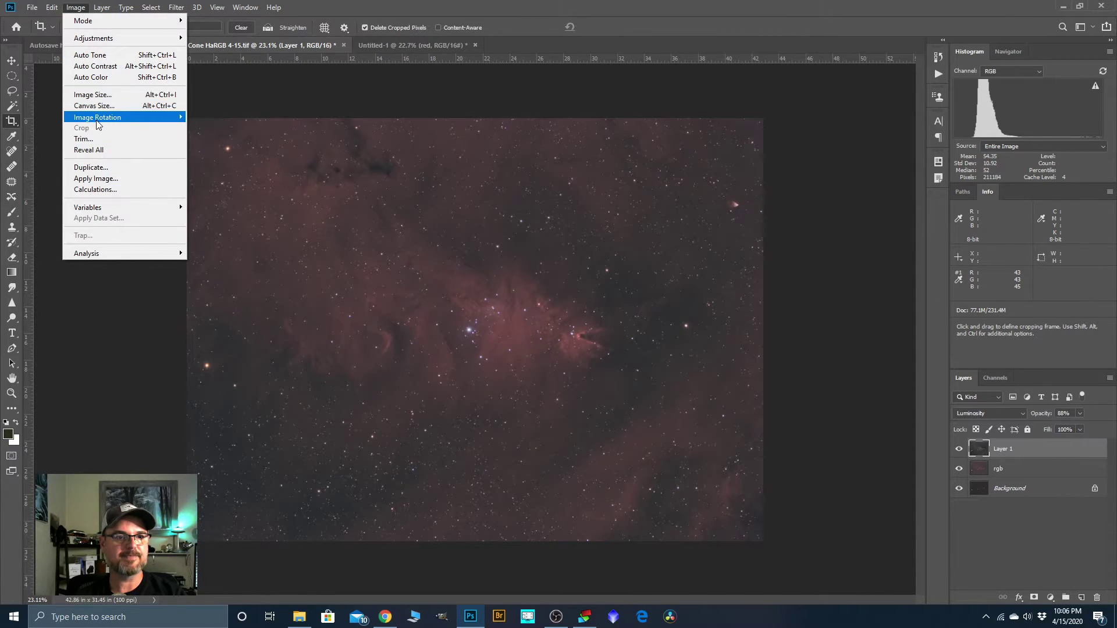
mouse_move(97, 124)
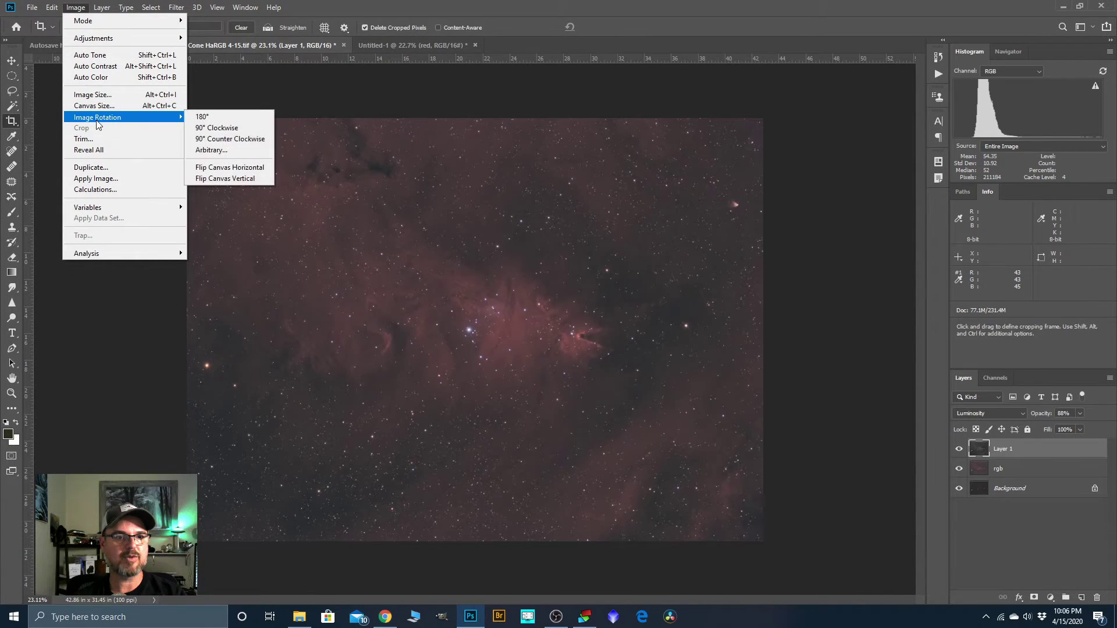
left_click(217, 128)
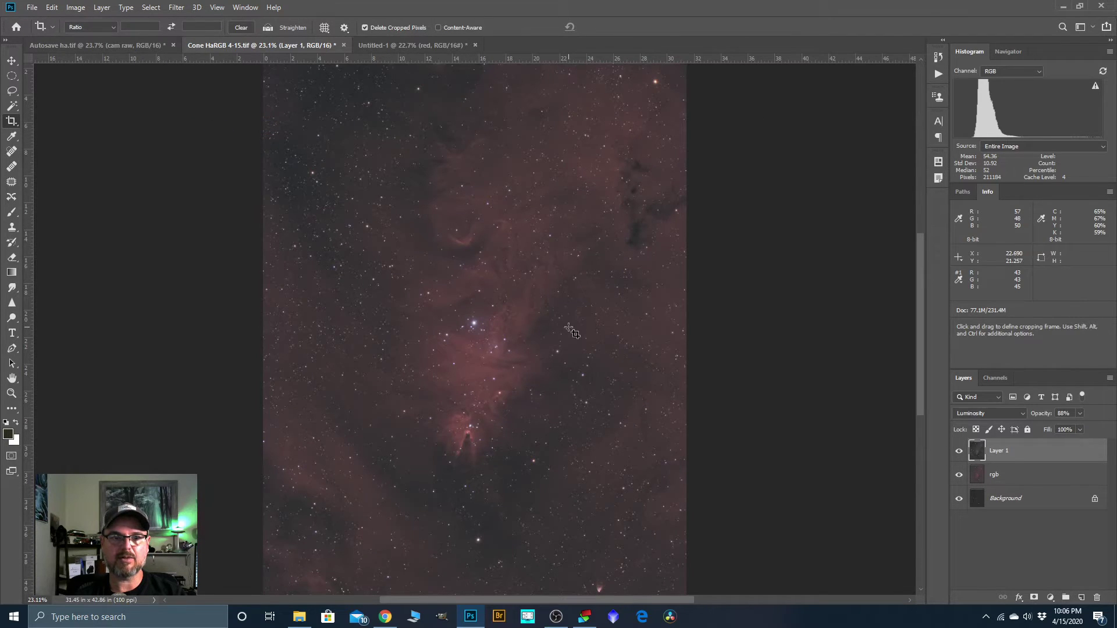
Add a Selective Color adjustment layer above Layer 1 and set its Reds to Cyan -69% and Yellow +13%
scroll(575, 232, "down", 2)
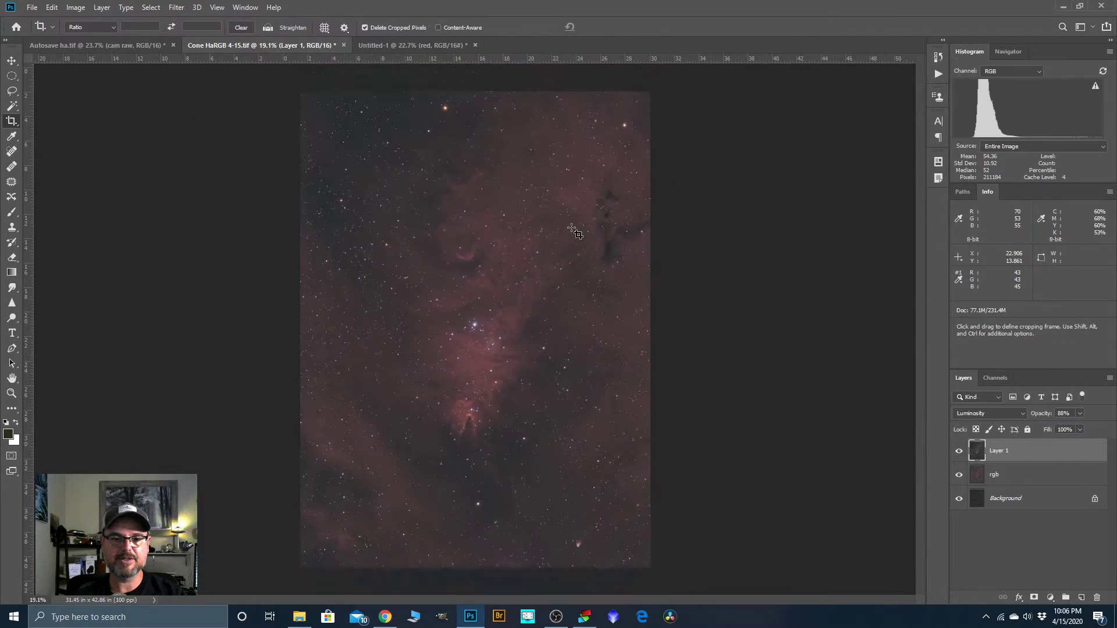
scroll(505, 347, "up", 1)
scroll(513, 333, "down", 1)
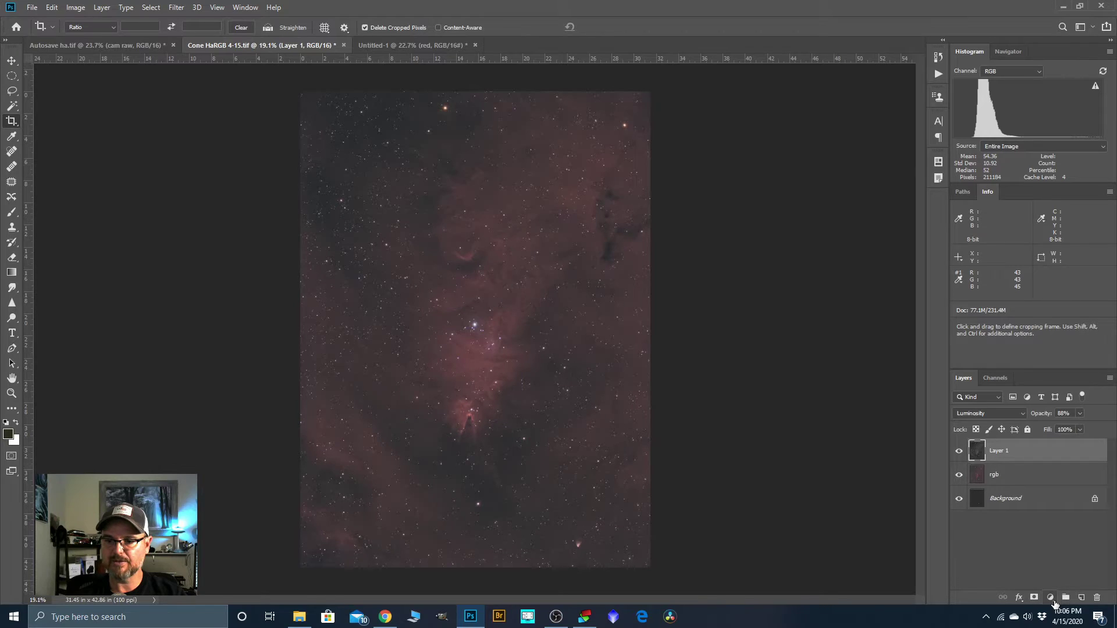
left_click(1051, 597)
left_click(1049, 594)
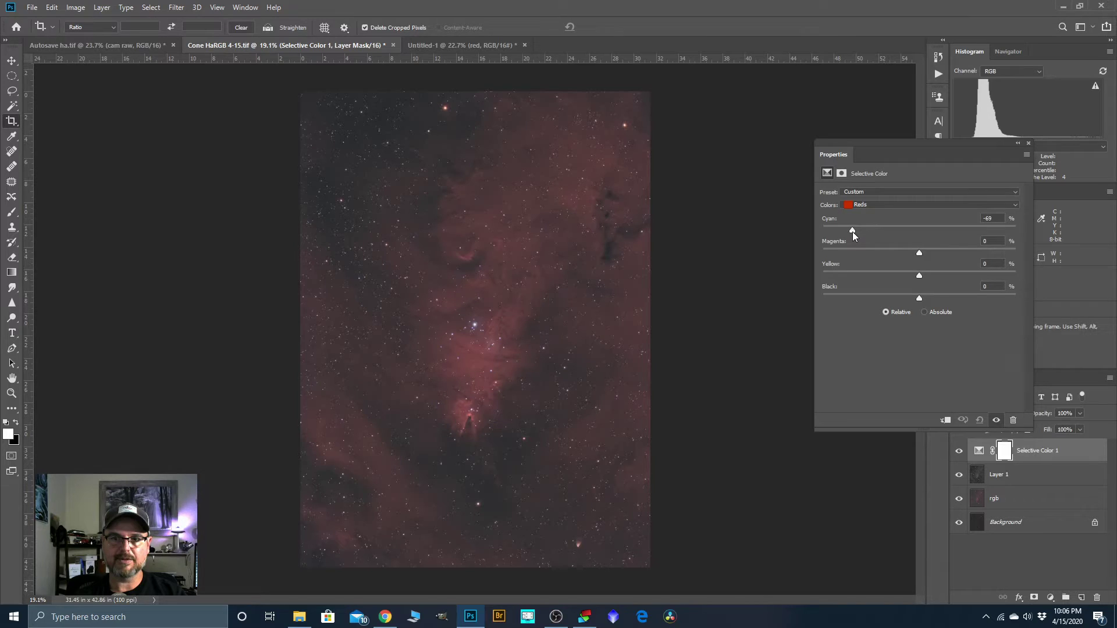
left_click(997, 422)
left_click(997, 422)
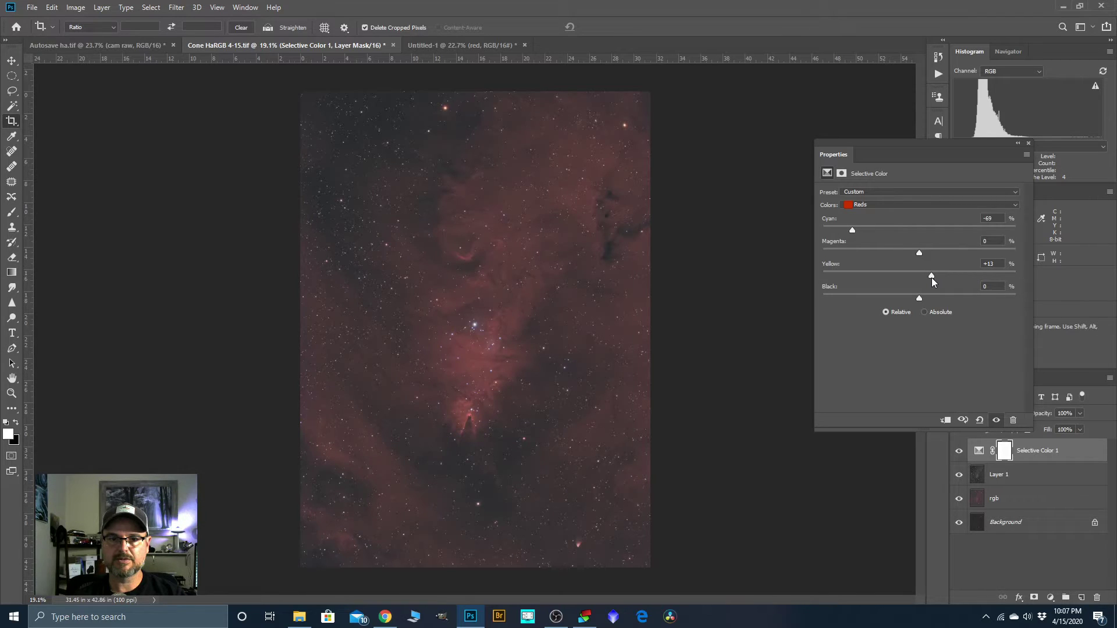
Set the Reds to Magenta +10% and Black +4%, and compare the image with and without the Selective Color adjustment
left_click_drag(919, 253, 926, 255)
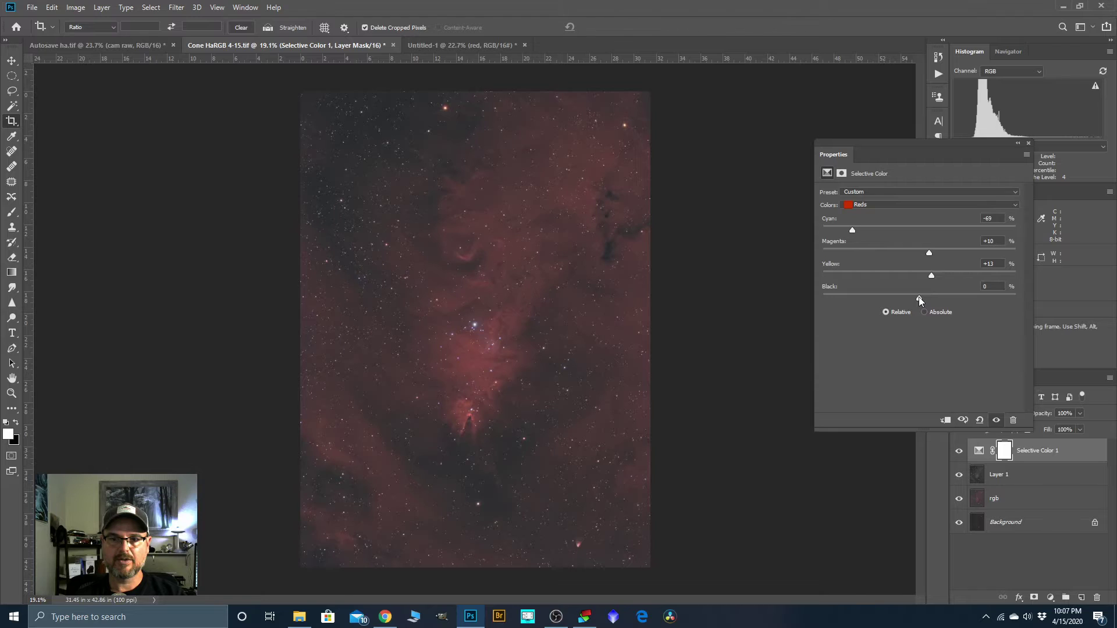
left_click_drag(905, 298, 919, 300)
left_click_drag(914, 304, 925, 305)
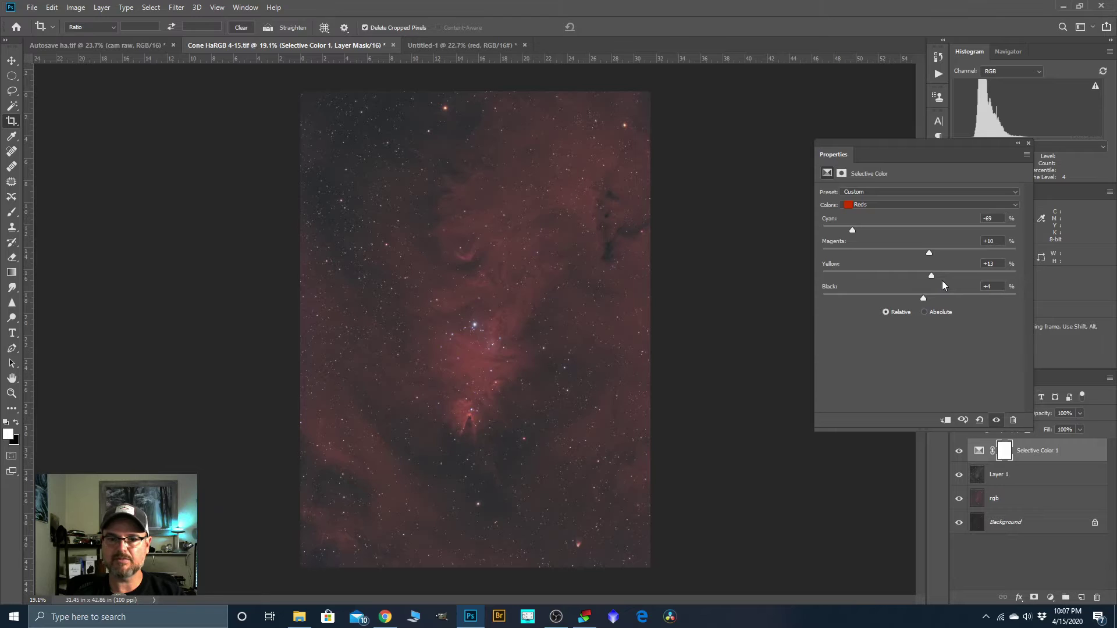
left_click(999, 422)
left_click(999, 422)
left_click(998, 422)
left_click(999, 422)
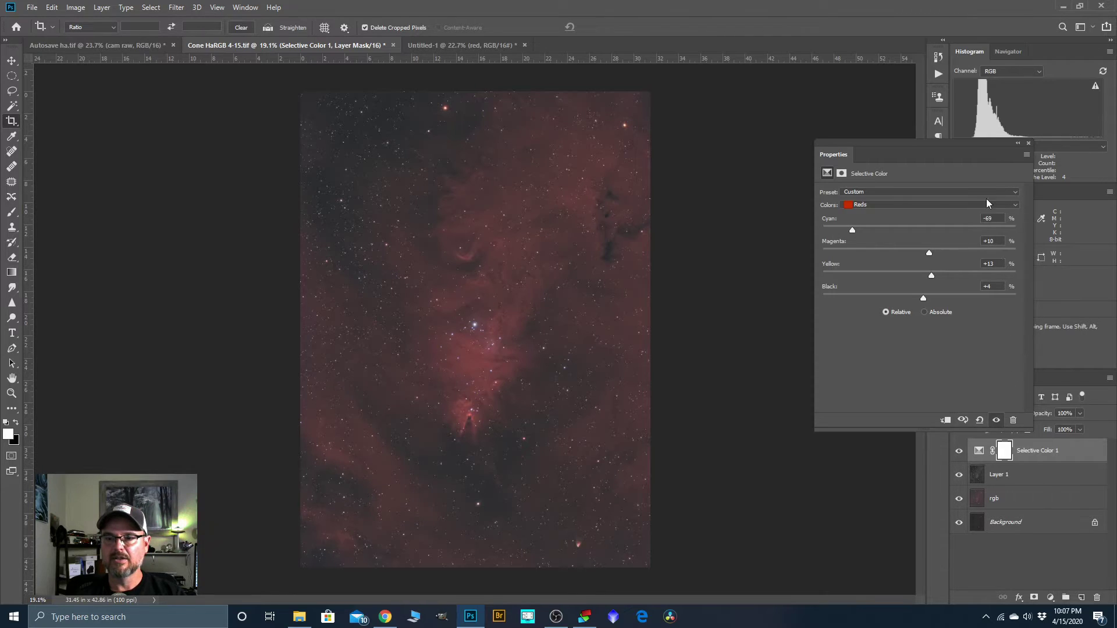
left_click(1028, 142)
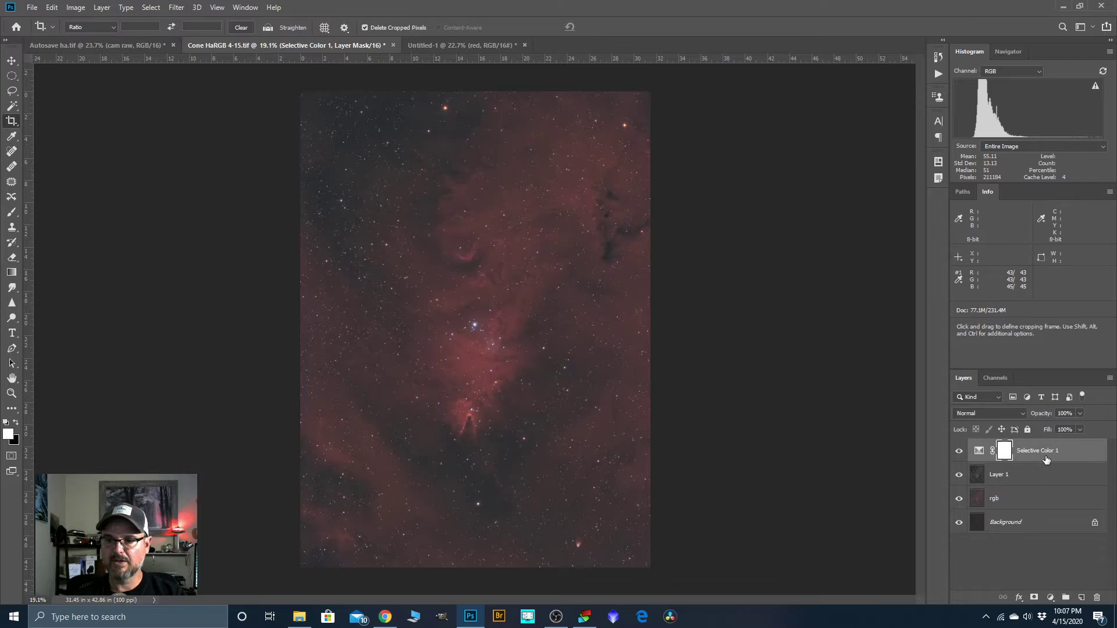
Add a second Selective Color adjustment layer and mask it with a Color Range selection of Highlights at range 120
left_click(1050, 597)
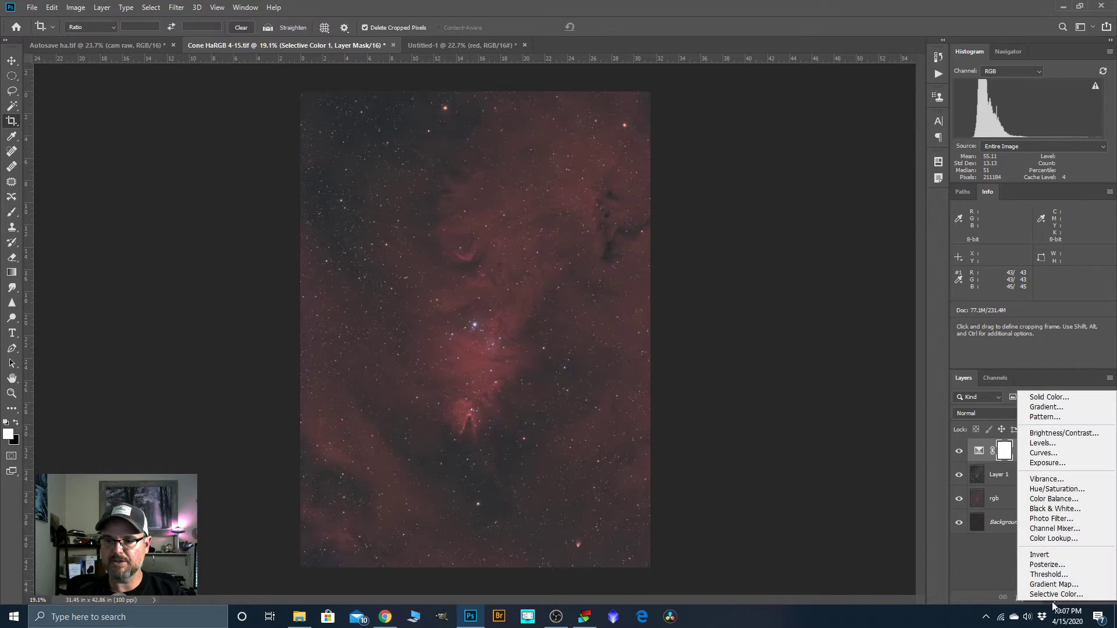
left_click(1051, 594)
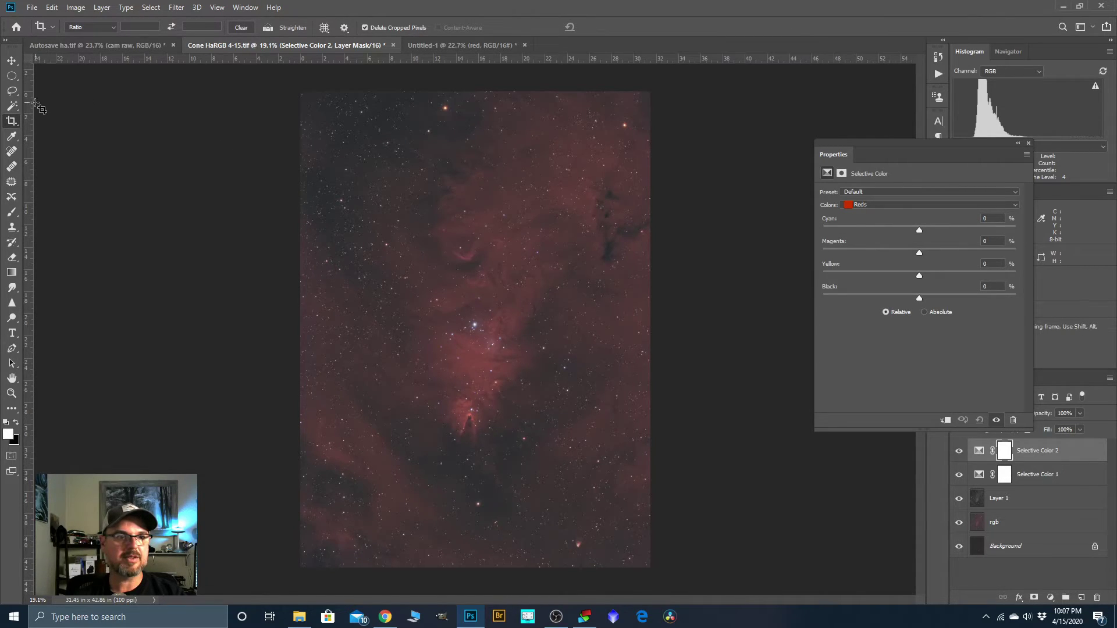
left_click(151, 7)
left_click(168, 121)
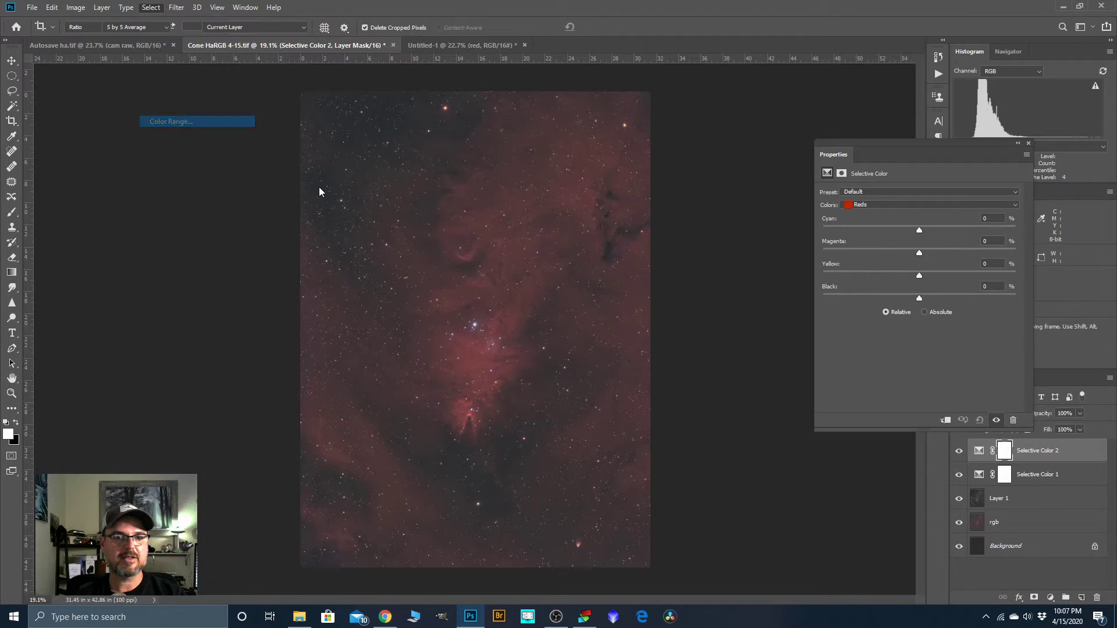
left_click(493, 347)
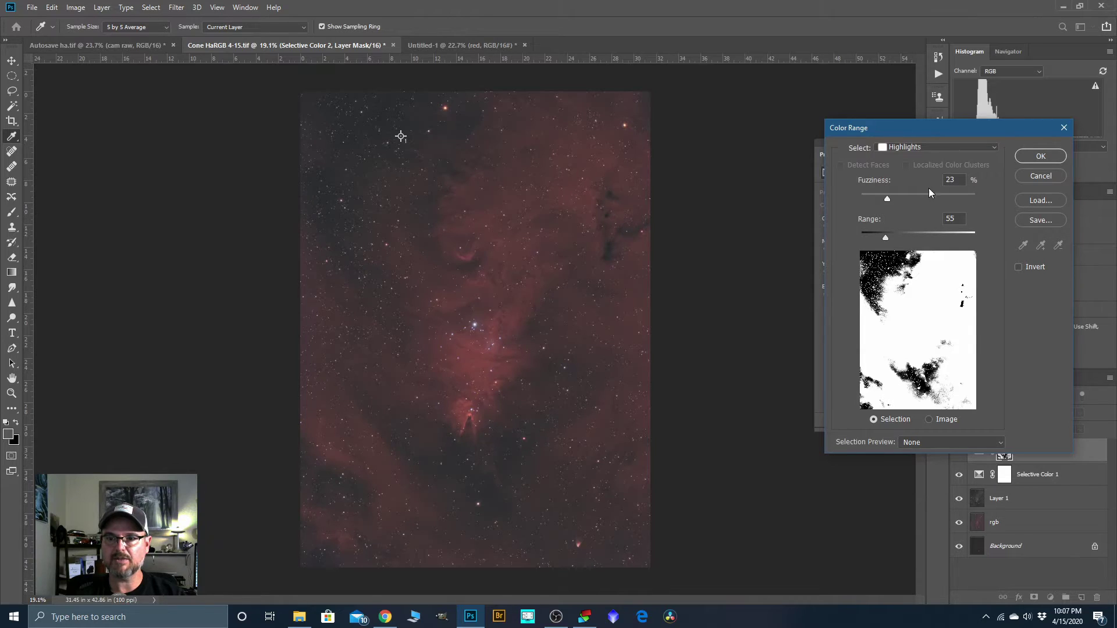
left_click_drag(884, 235, 916, 238)
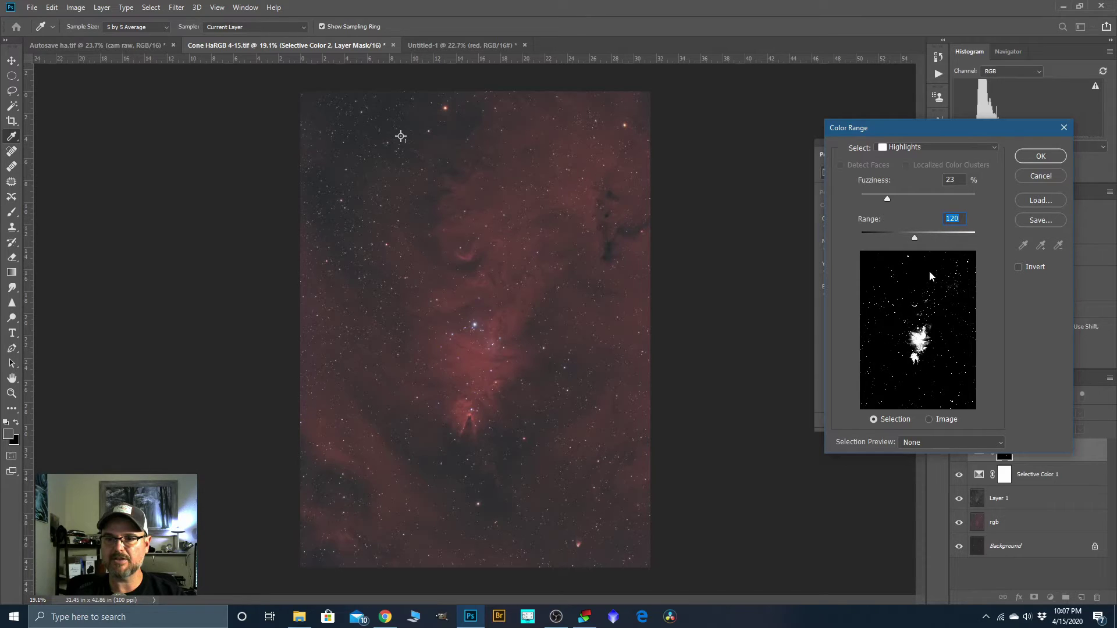
left_click(1039, 157)
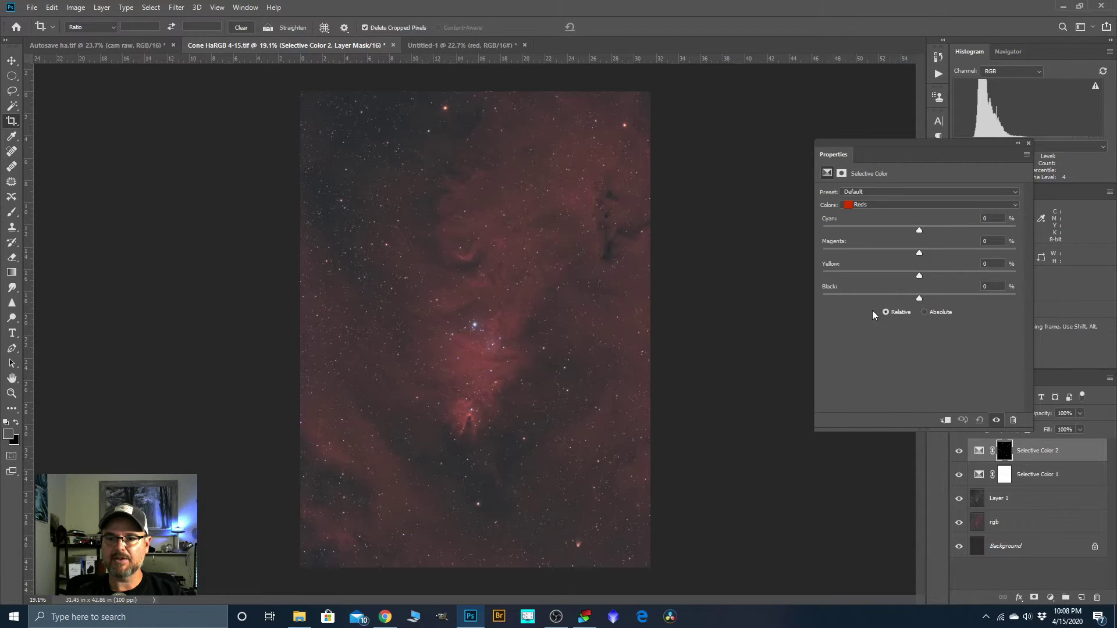
Inspect the Selective Color 2 layer mask in Select and Mask and exit without applying changes
right_click(1005, 457)
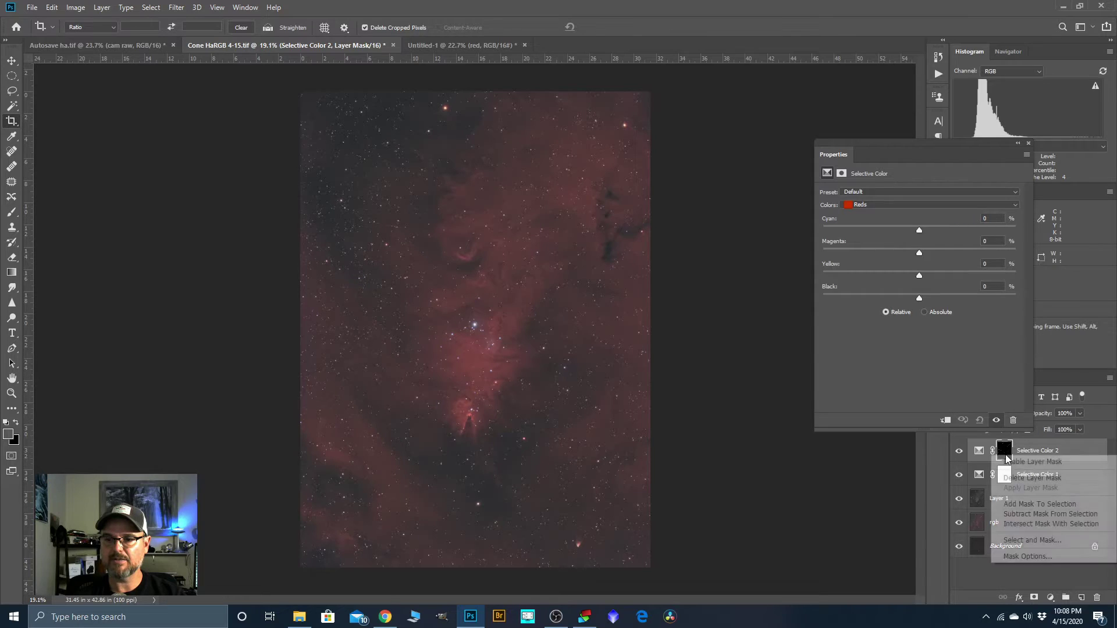
left_click(1028, 541)
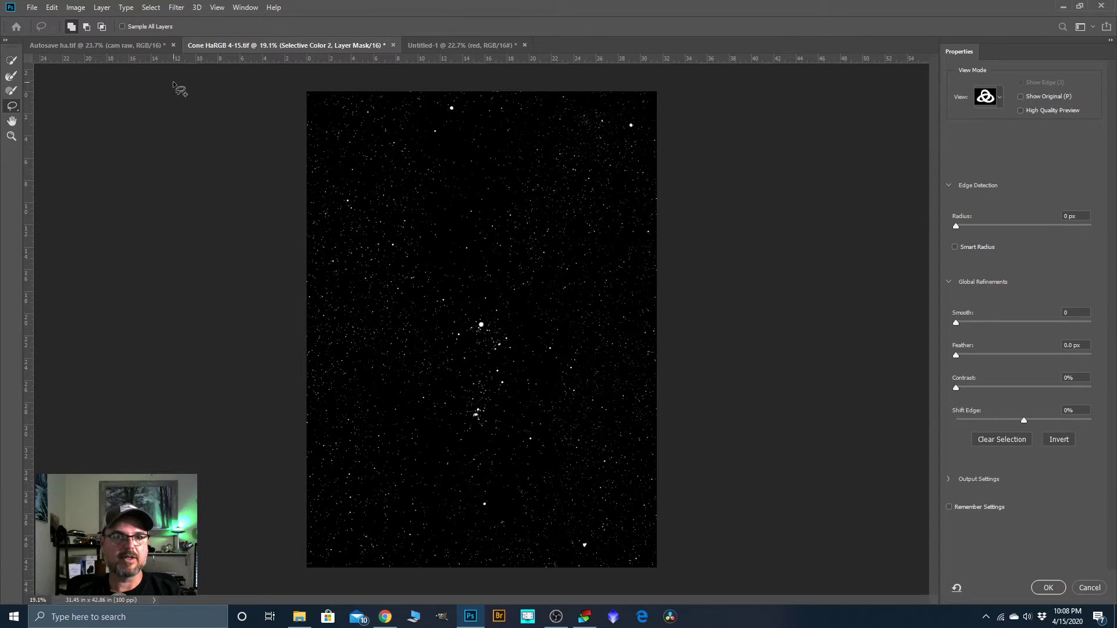
left_click(1085, 589)
key("c")
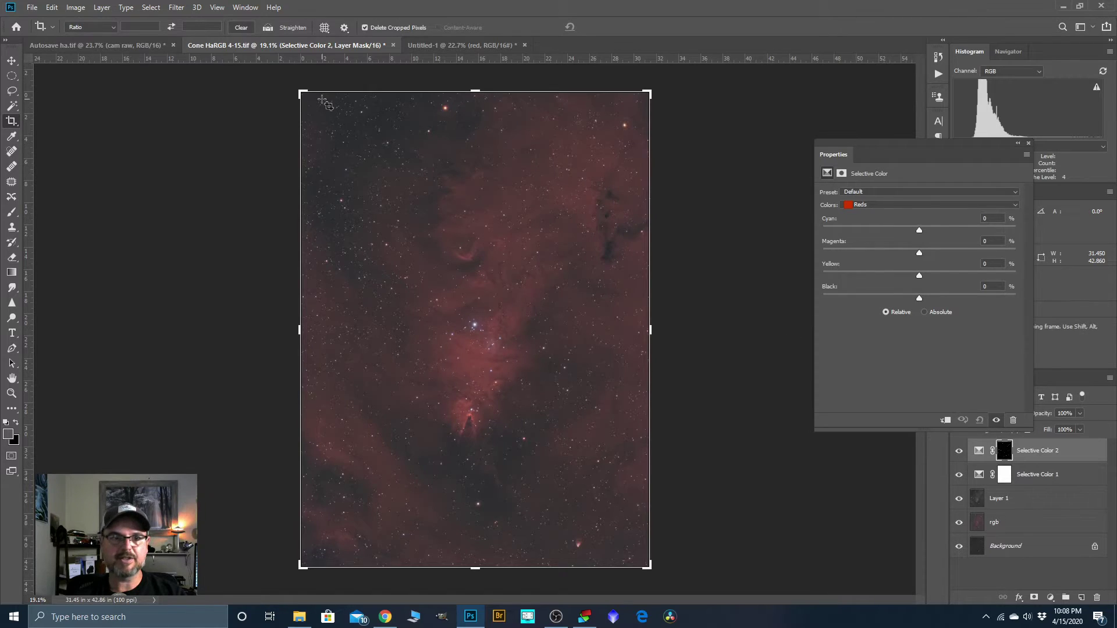
left_click(150, 7)
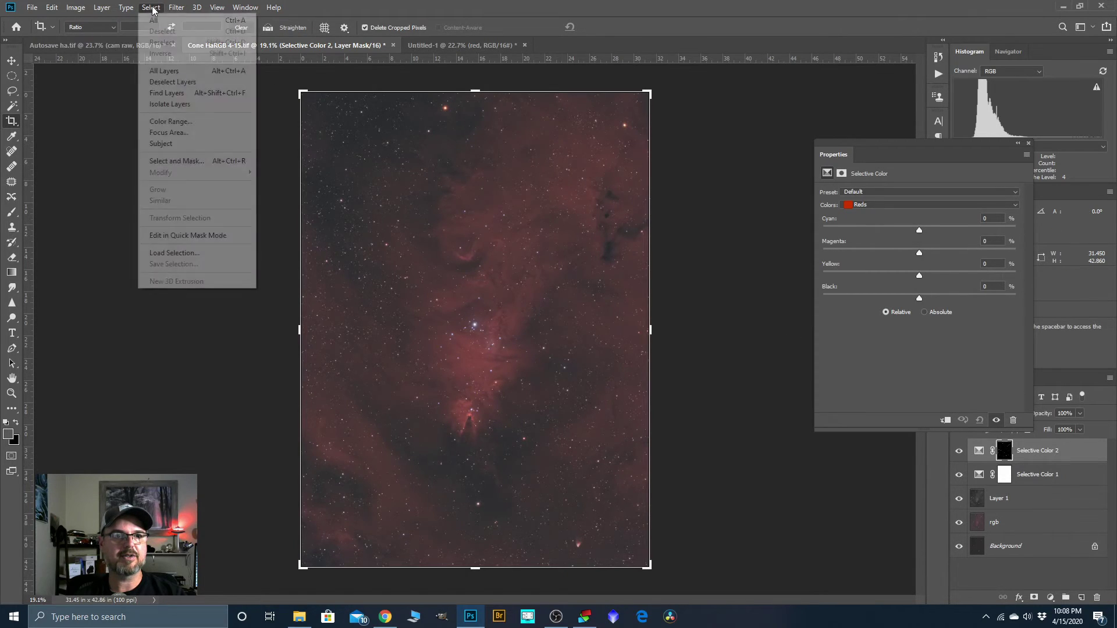
left_click(164, 161)
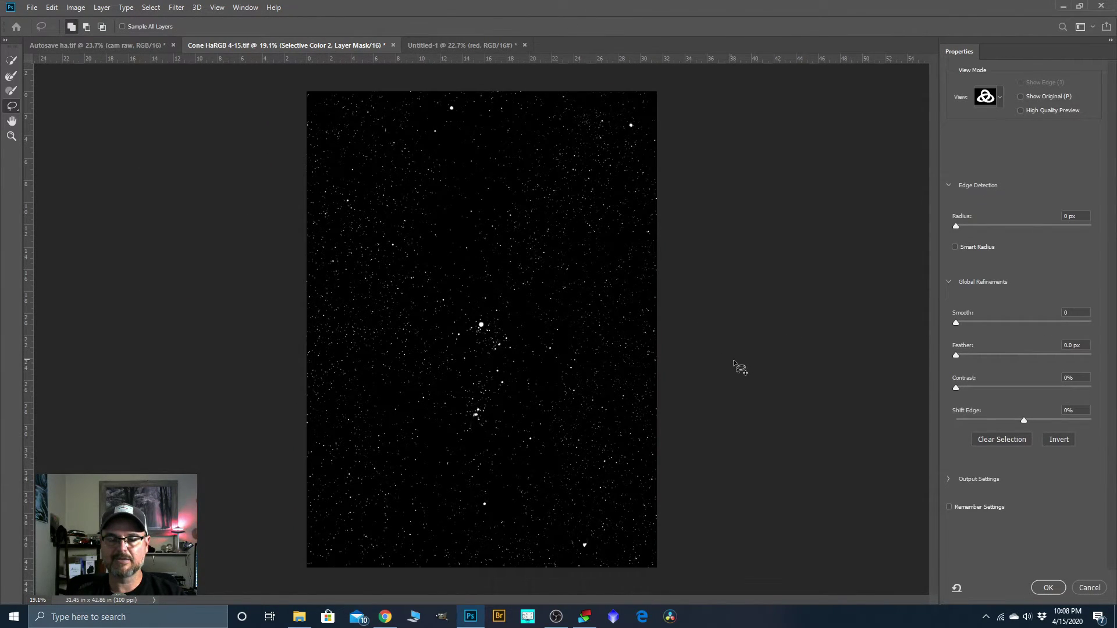
left_click(1095, 590)
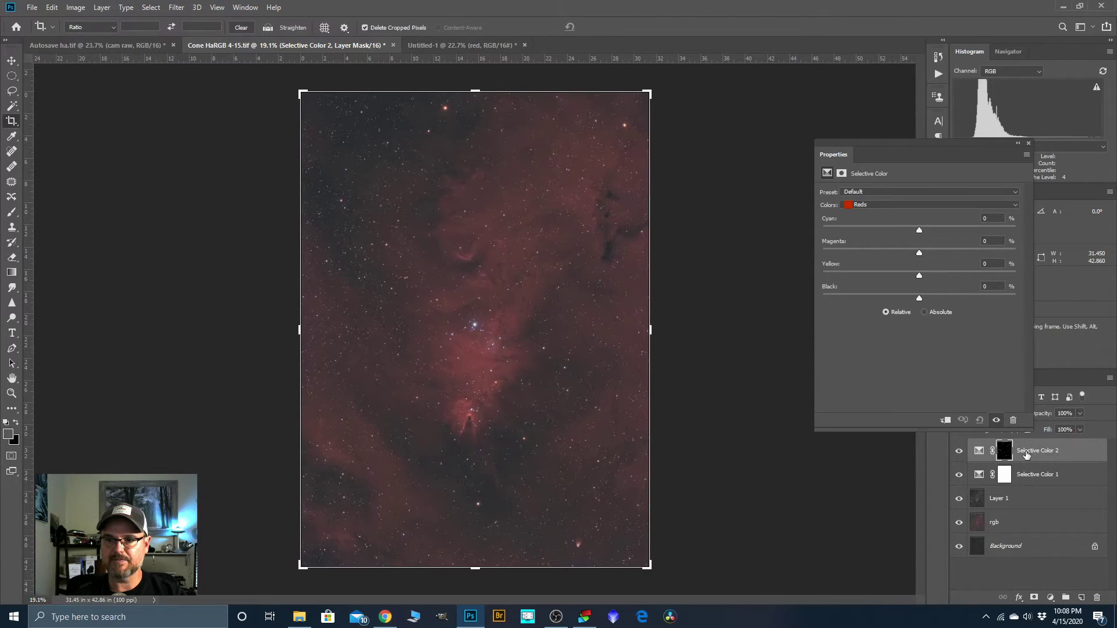
Delete the Selective Color 2 layer together with its Highlights mask
left_click(1028, 143)
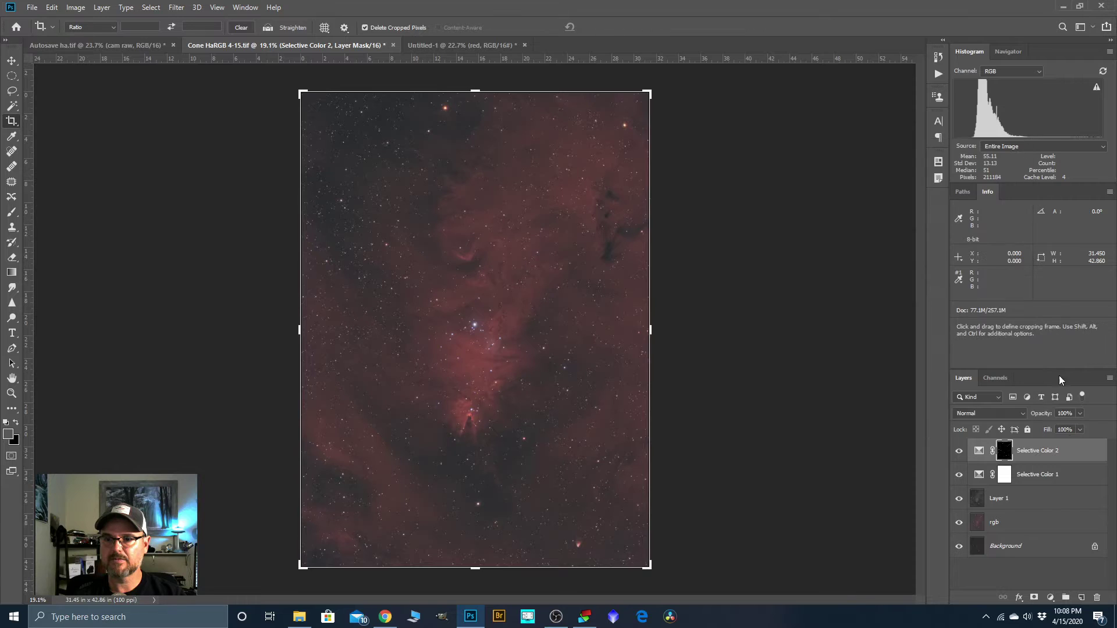
right_click(1045, 455)
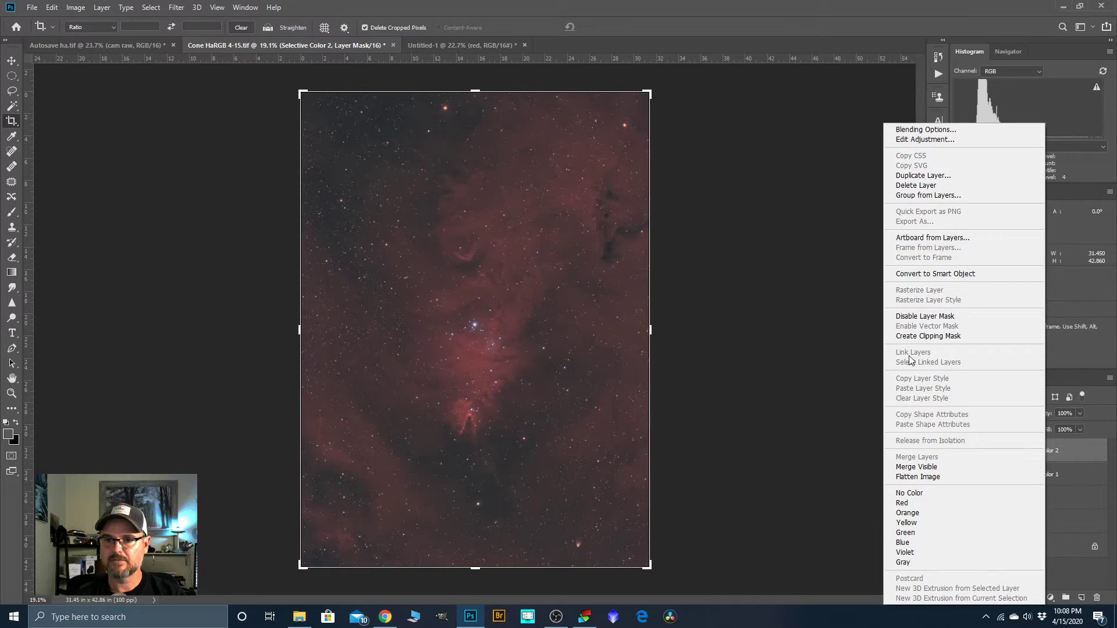
left_click(926, 186)
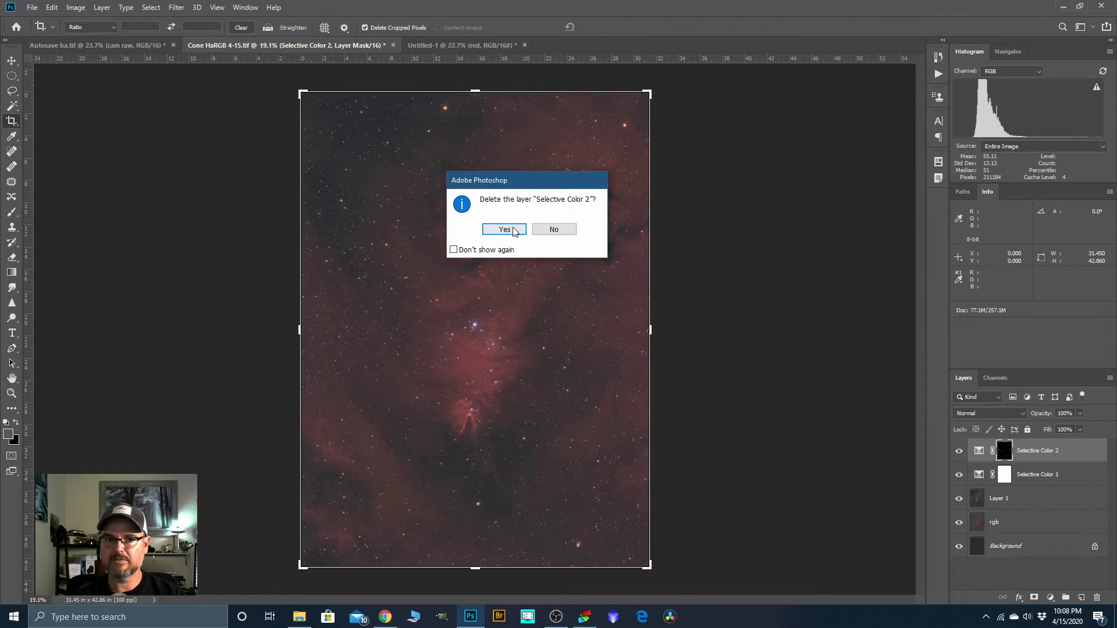
left_click(506, 230)
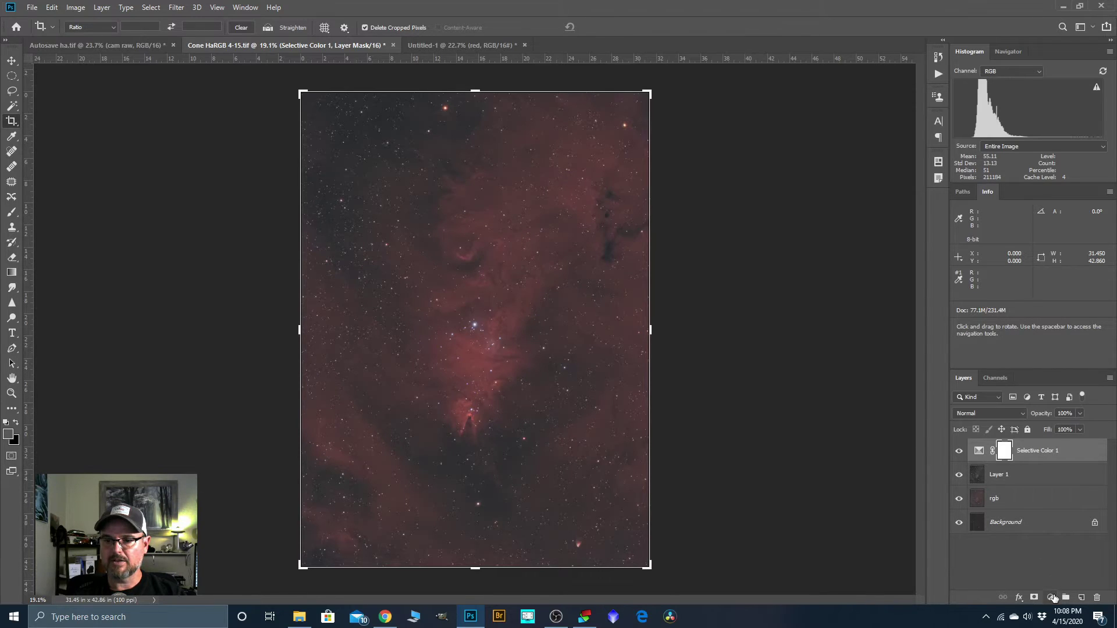
Add a Selective Color layer above Selective Color 1, masked by a Color Range of Sampled Colors from the bright nebula core with reduced fuzziness
left_click(1053, 599)
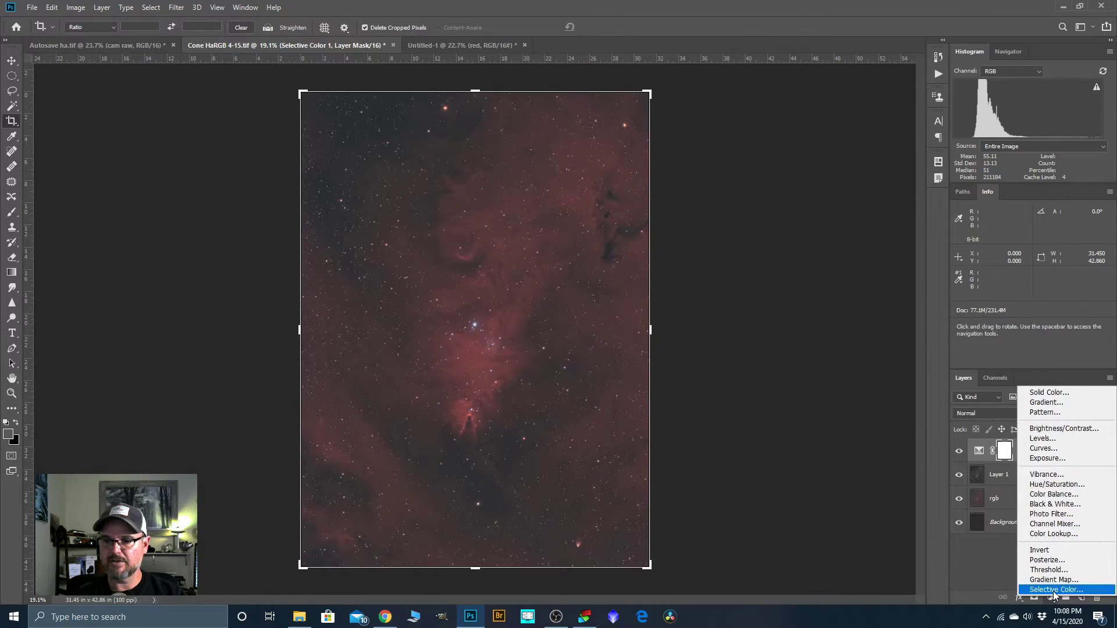
left_click(1054, 591)
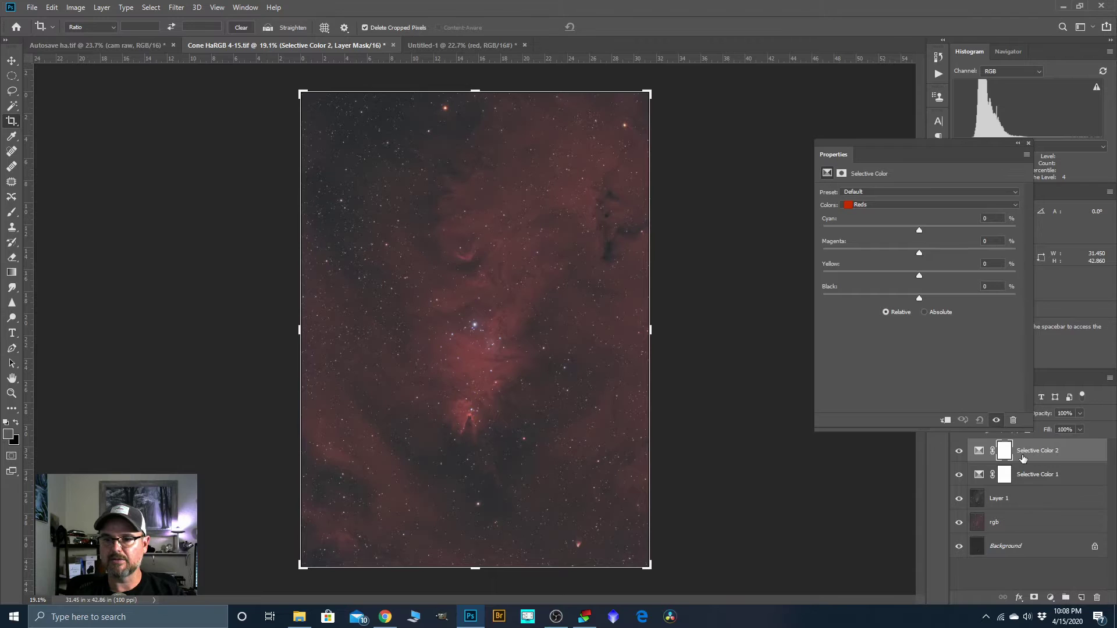
left_click(151, 7)
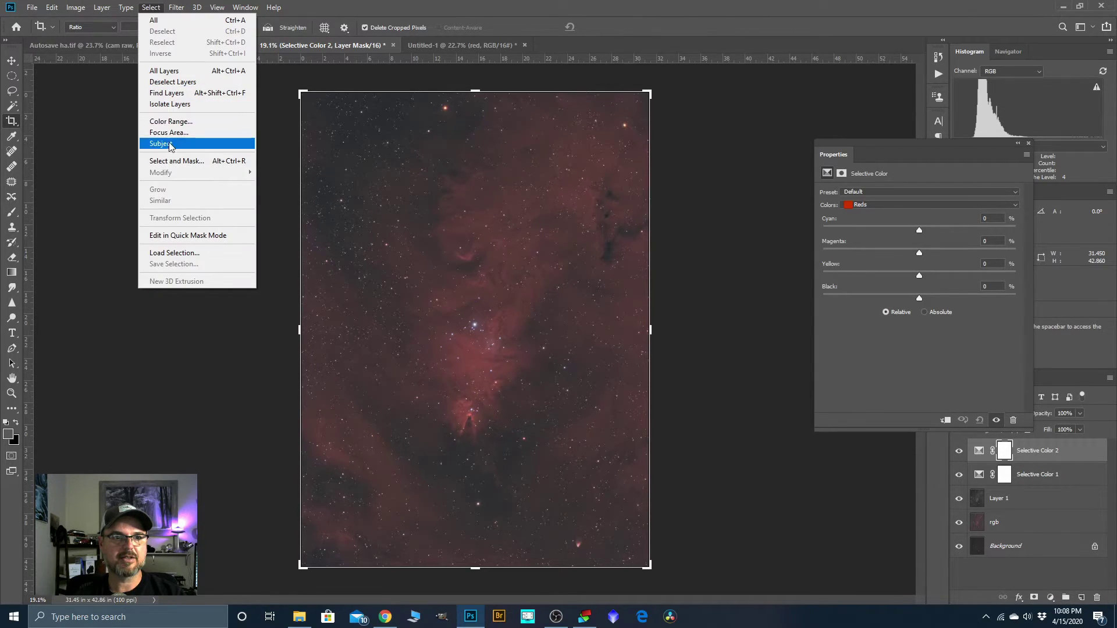
left_click(170, 122)
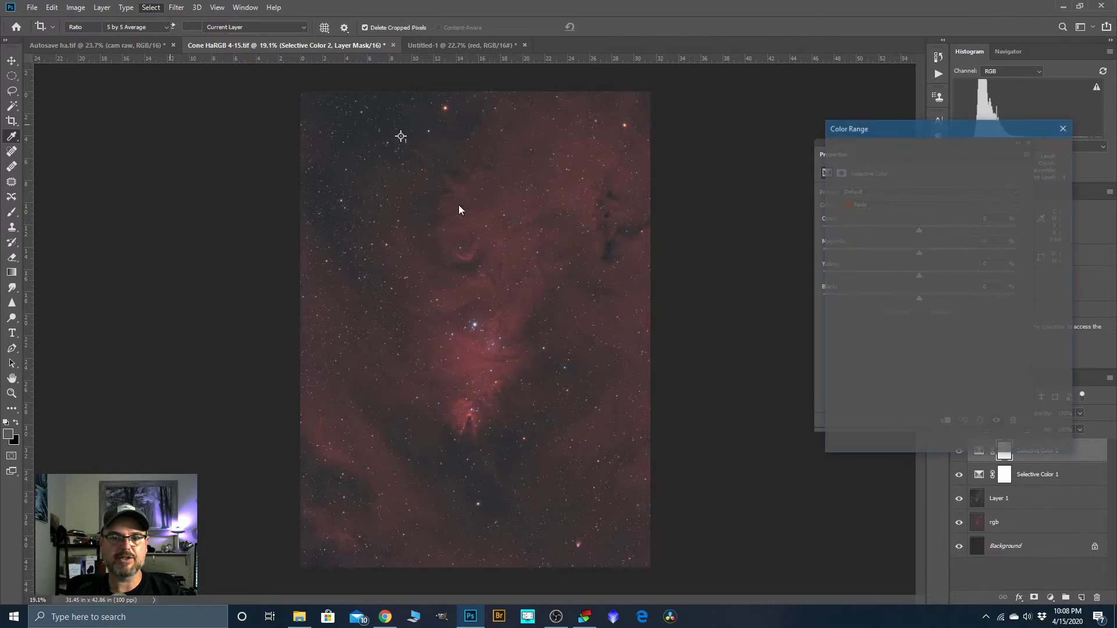
left_click(995, 146)
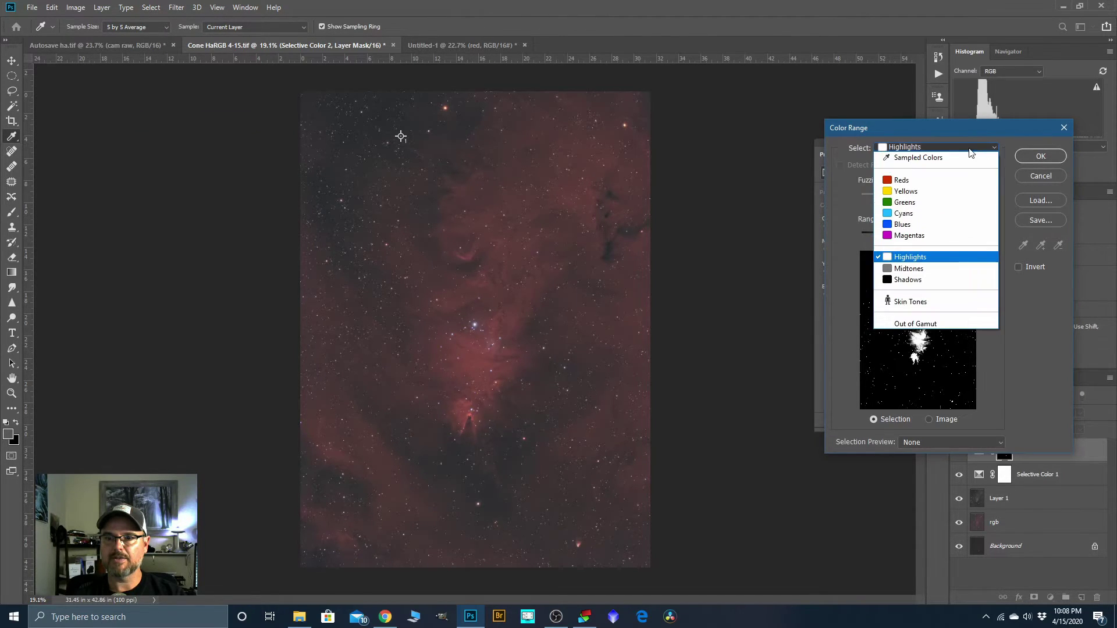
left_click(931, 159)
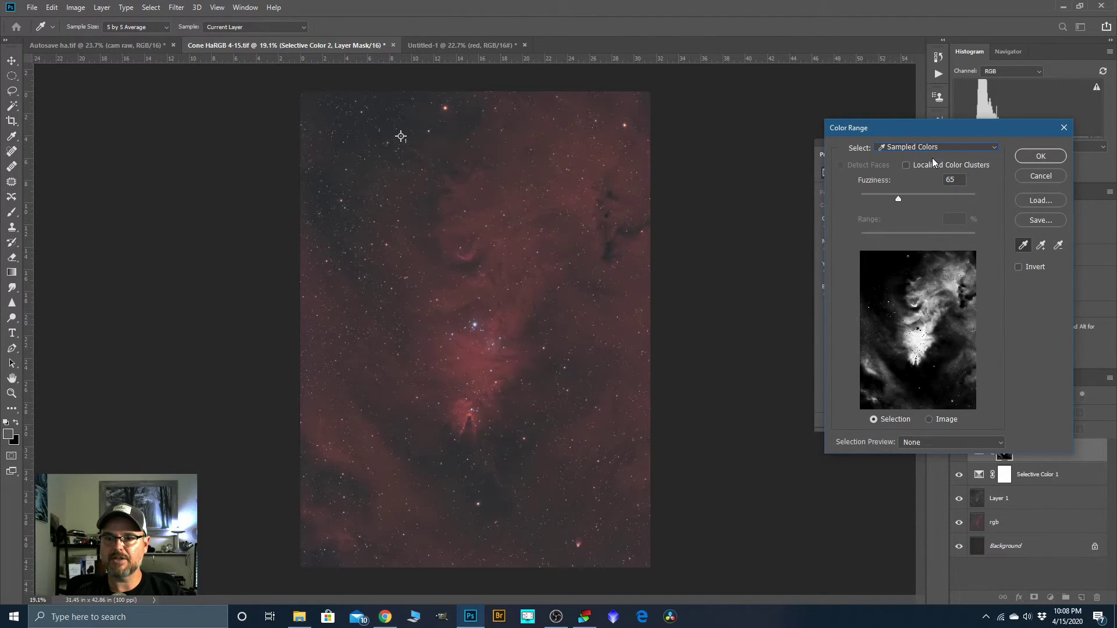
left_click(491, 346)
left_click(494, 346)
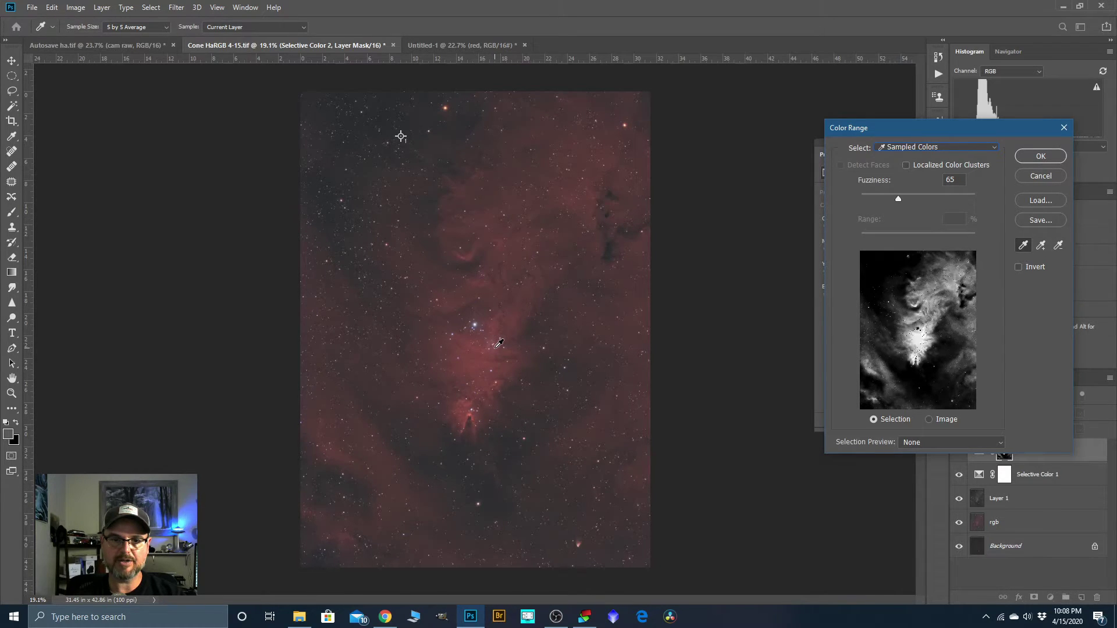
left_click_drag(901, 202, 881, 197)
left_click(1028, 156)
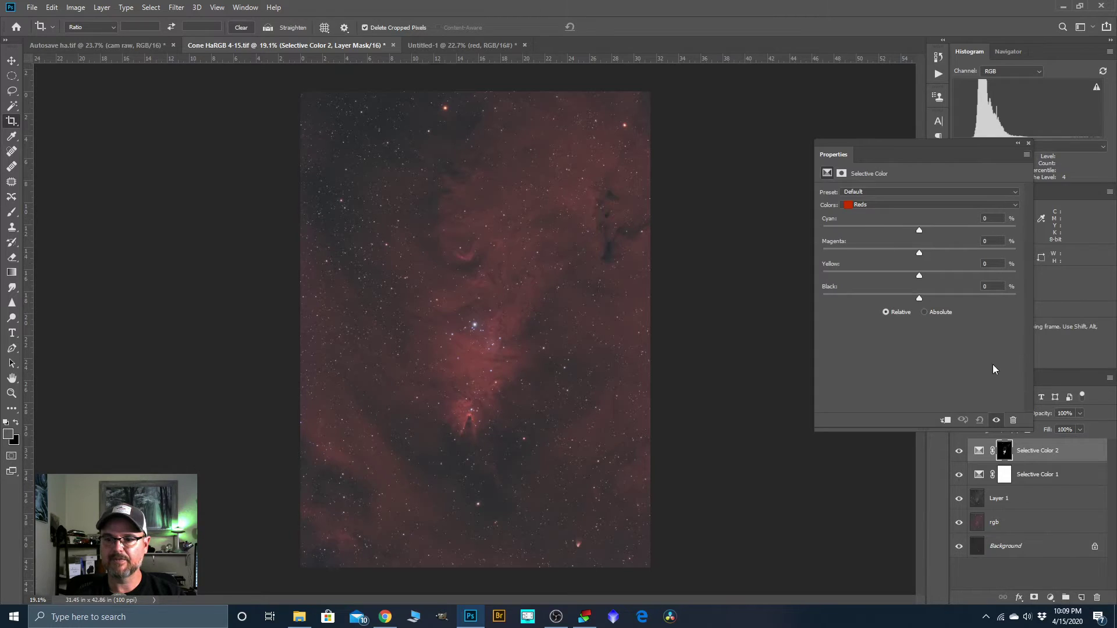
Feather the Selective Color 2 layer mask with Select and Mask and apply the refinement
right_click(1005, 459)
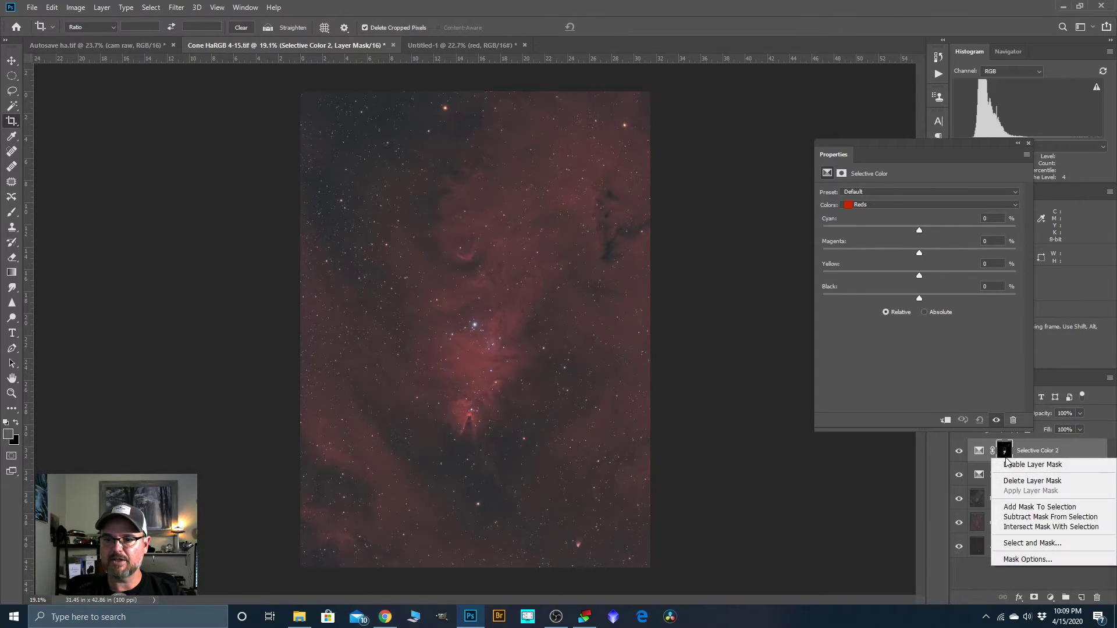
left_click(1028, 542)
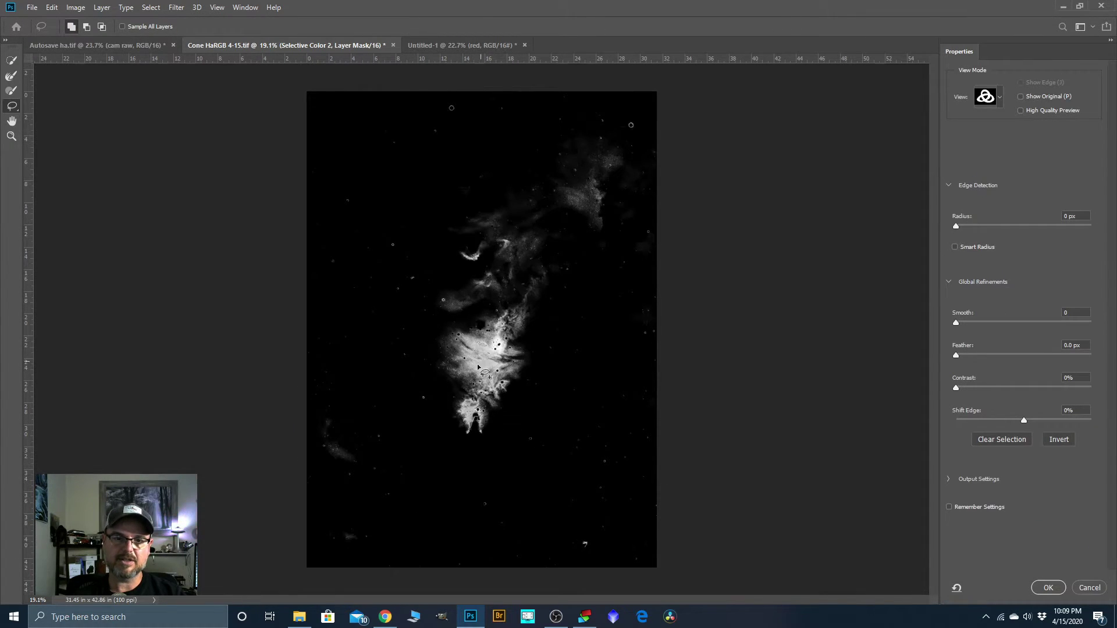
left_click(957, 356)
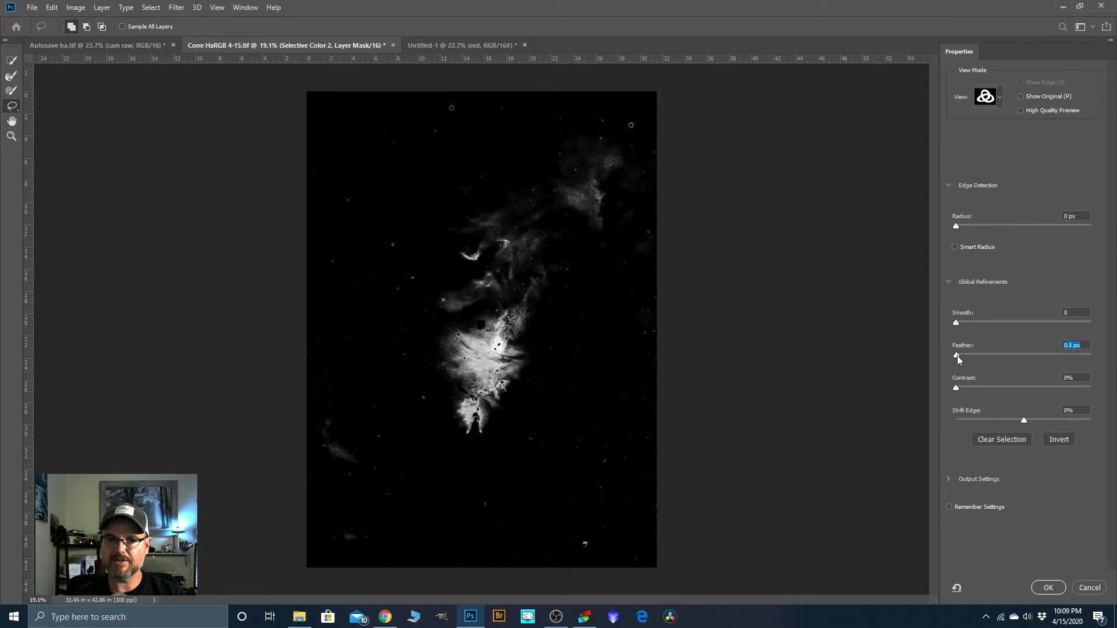
left_click_drag(985, 360, 1026, 365)
left_click(1047, 588)
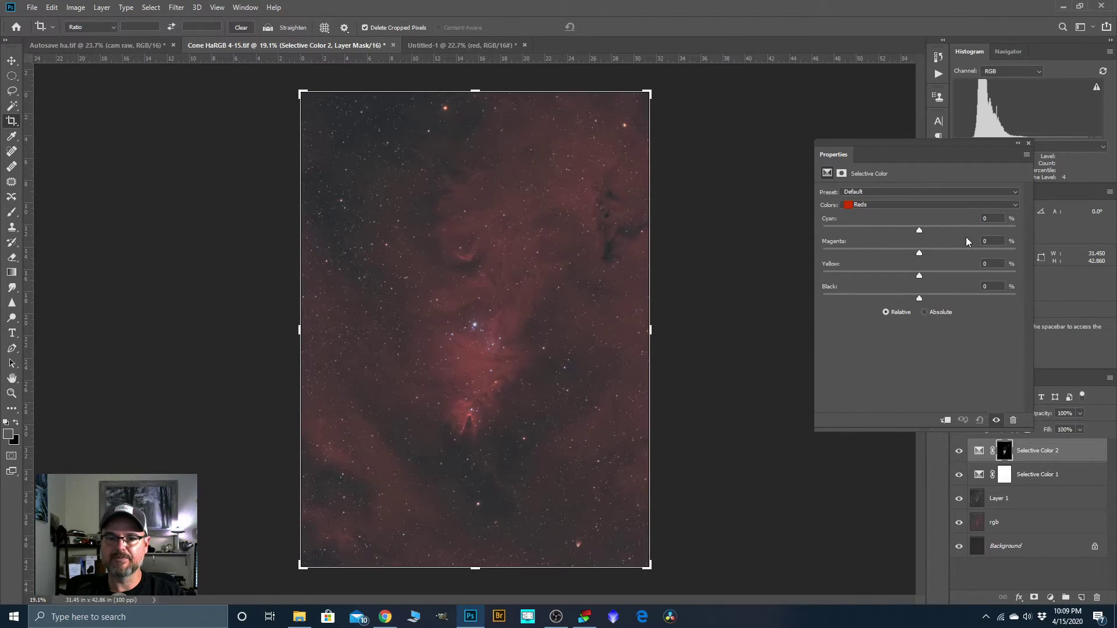
Set the Reds of Selective Color 2 to Cyan +39%, Magenta +9%, Yellow -31% and Black -16%
left_click_drag(918, 231, 955, 235)
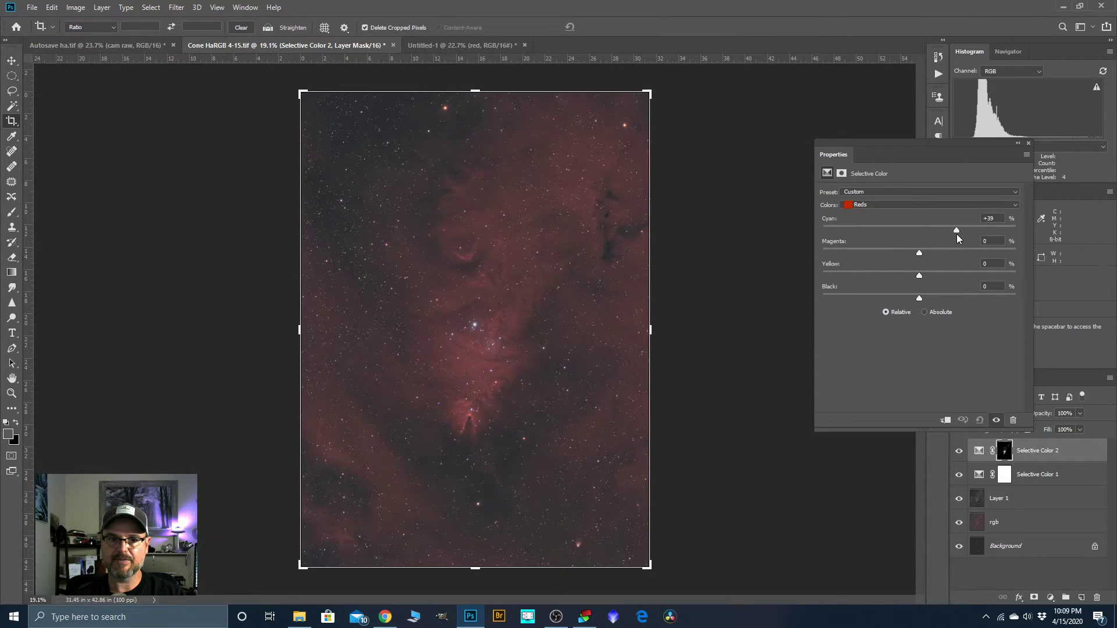
left_click_drag(918, 277, 927, 253)
mouse_move(919, 297)
left_mouse_down()
mouse_move(929, 299)
mouse_move(903, 297)
left_mouse_up()
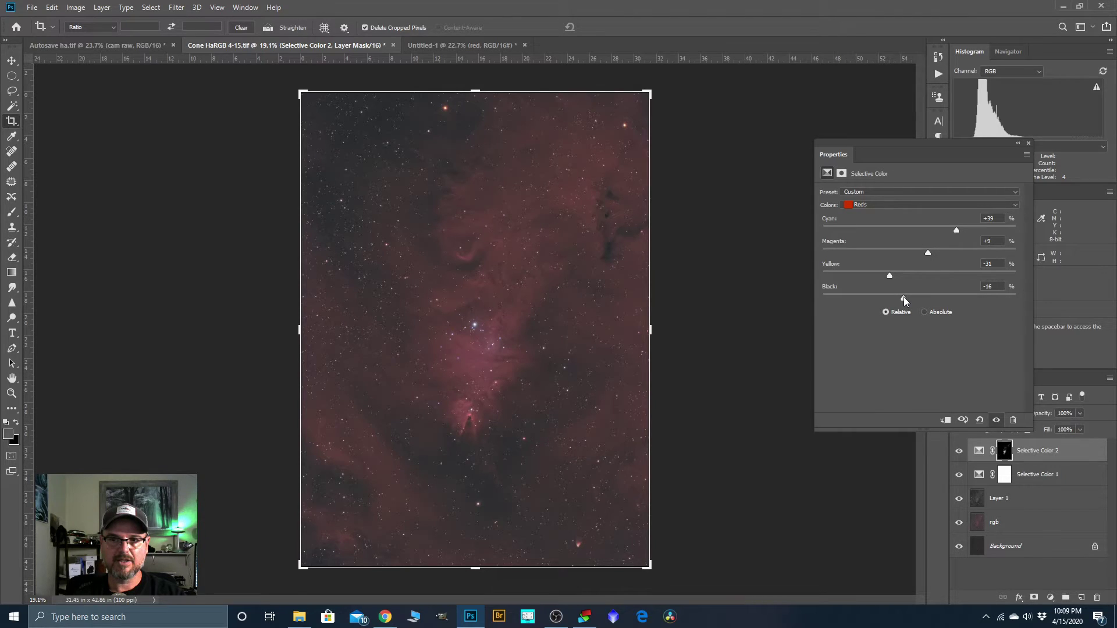
Set the Neutrals of Selective Color 2 to Cyan +11%, Magenta -1%, Yellow -4% and Black -2%, and close the adjustment settings
left_click(1014, 205)
left_click(867, 279)
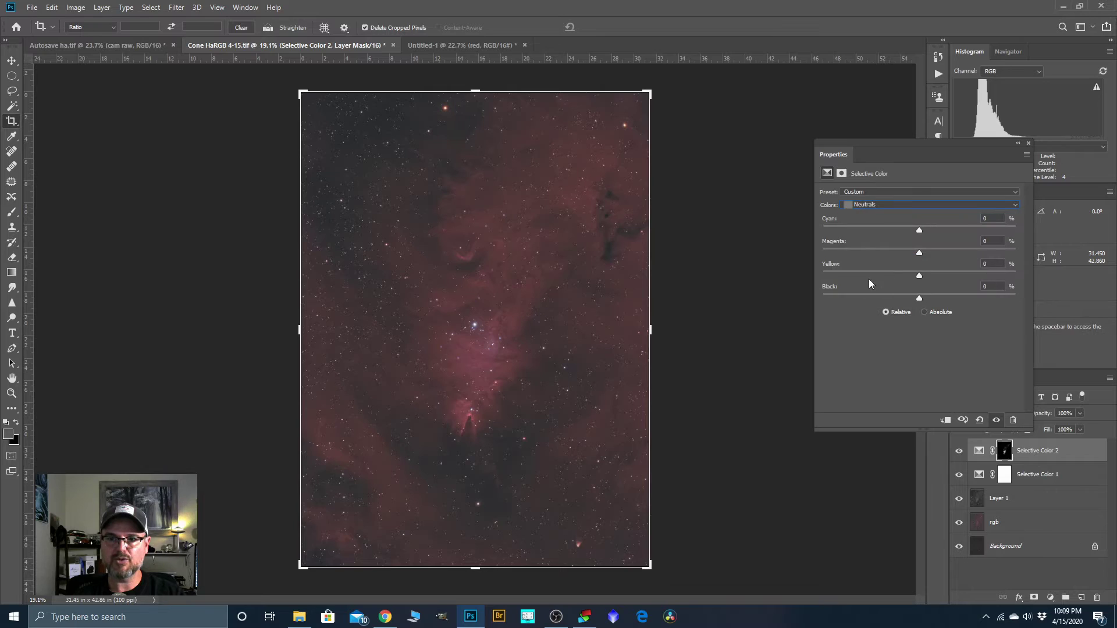
left_click_drag(920, 230, 929, 231)
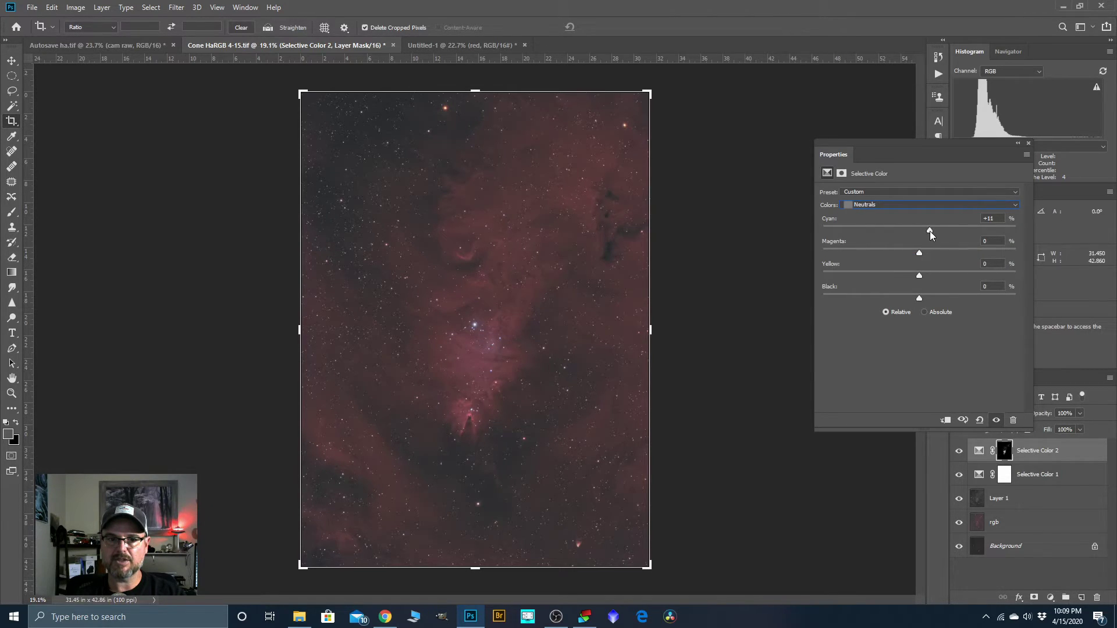
left_click_drag(919, 274, 916, 275)
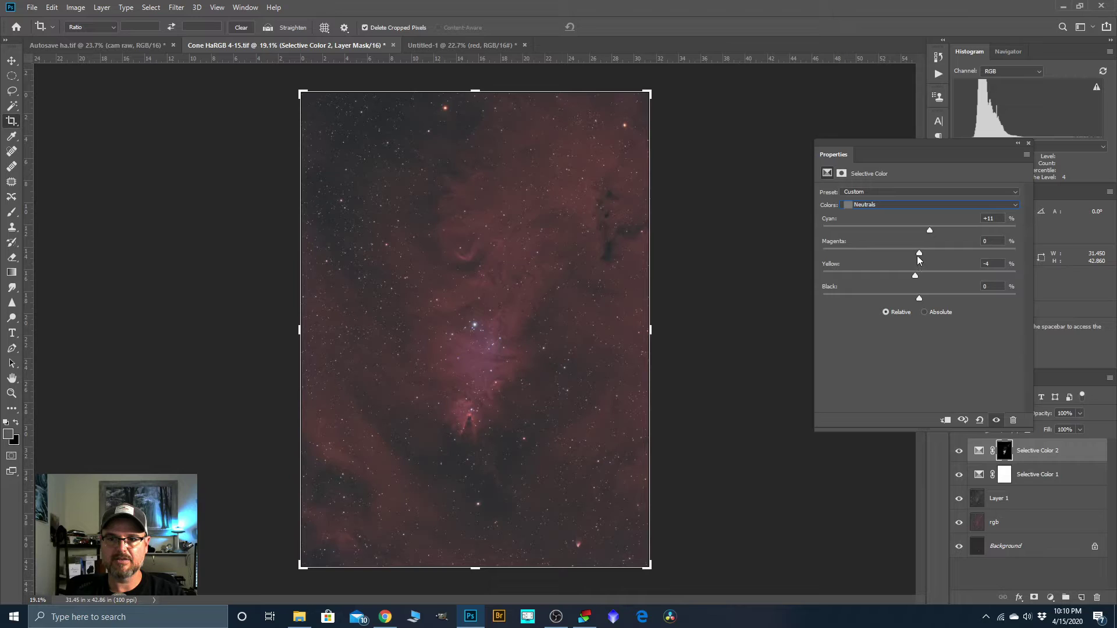
left_click_drag(919, 254, 918, 255)
left_click_drag(919, 298, 917, 298)
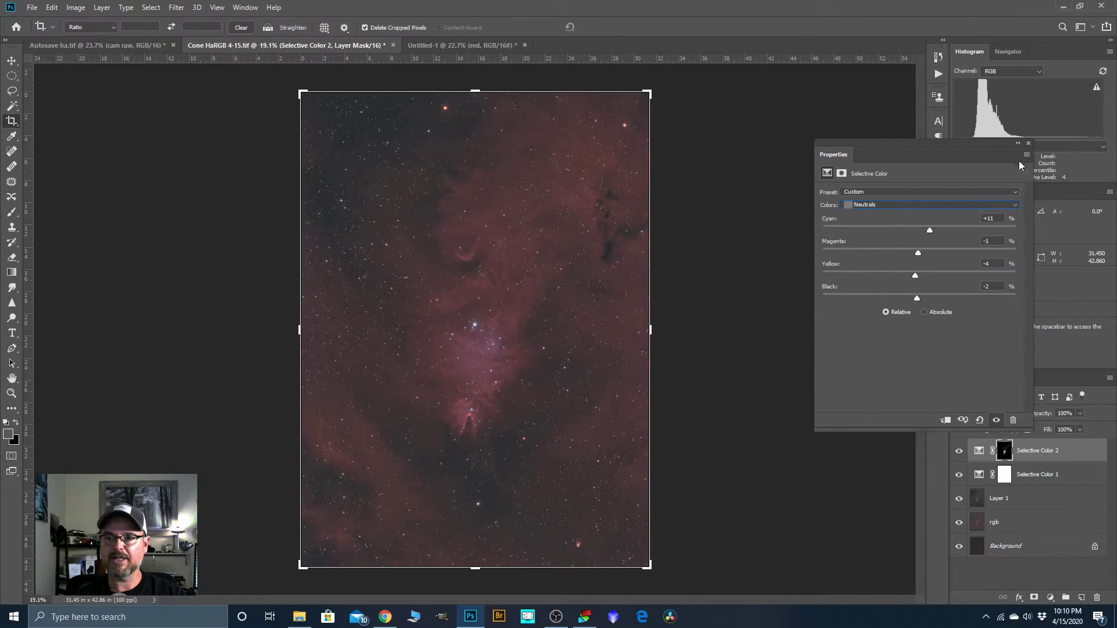
left_click(1028, 143)
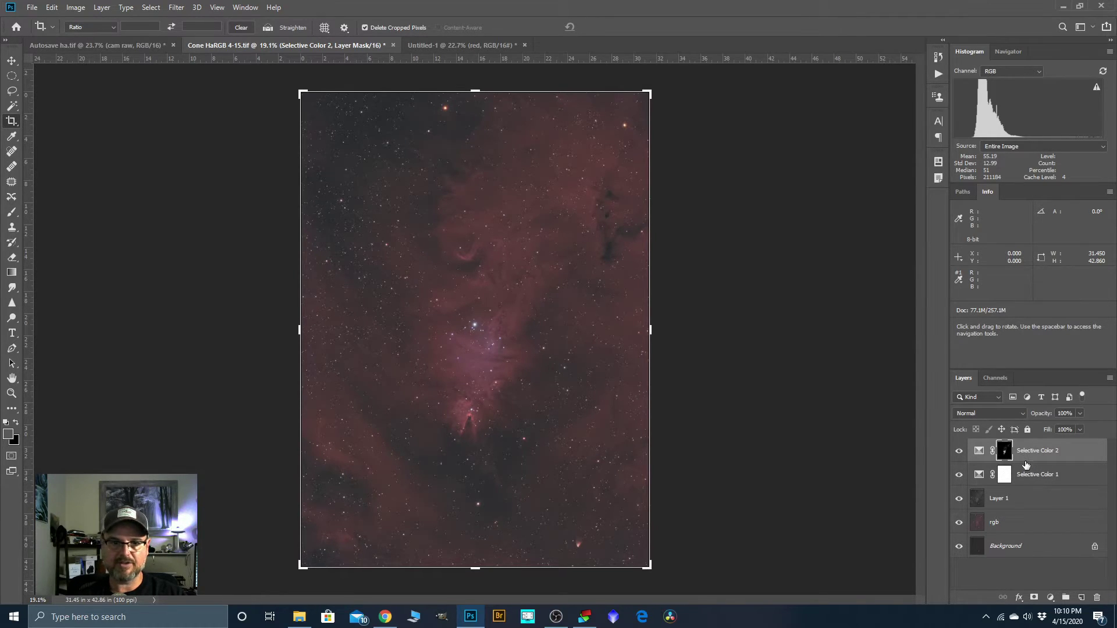
Stamp all visible layers into a new merged layer above Selective Color 2
scroll(458, 330, "up", 2)
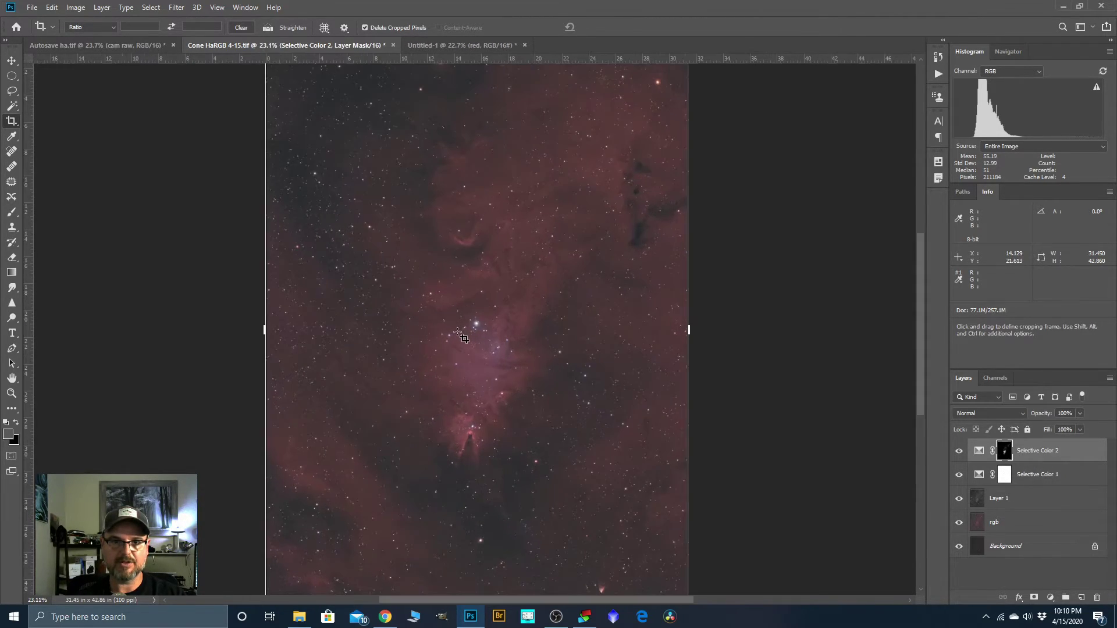
scroll(477, 235, "down", 2)
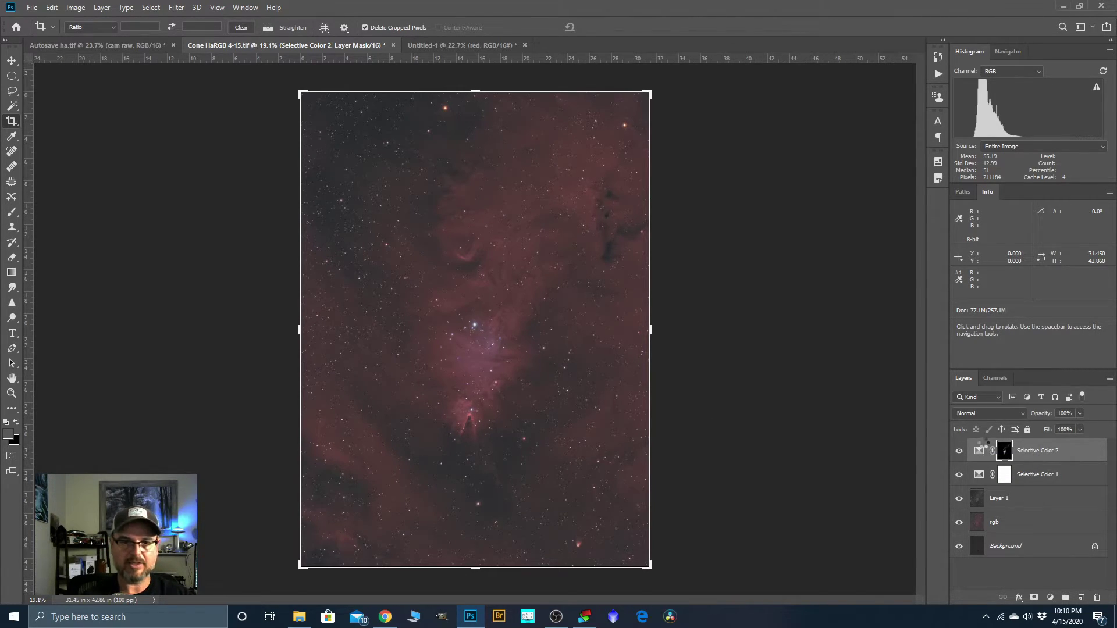
key("ctrl+shift+alt+e")
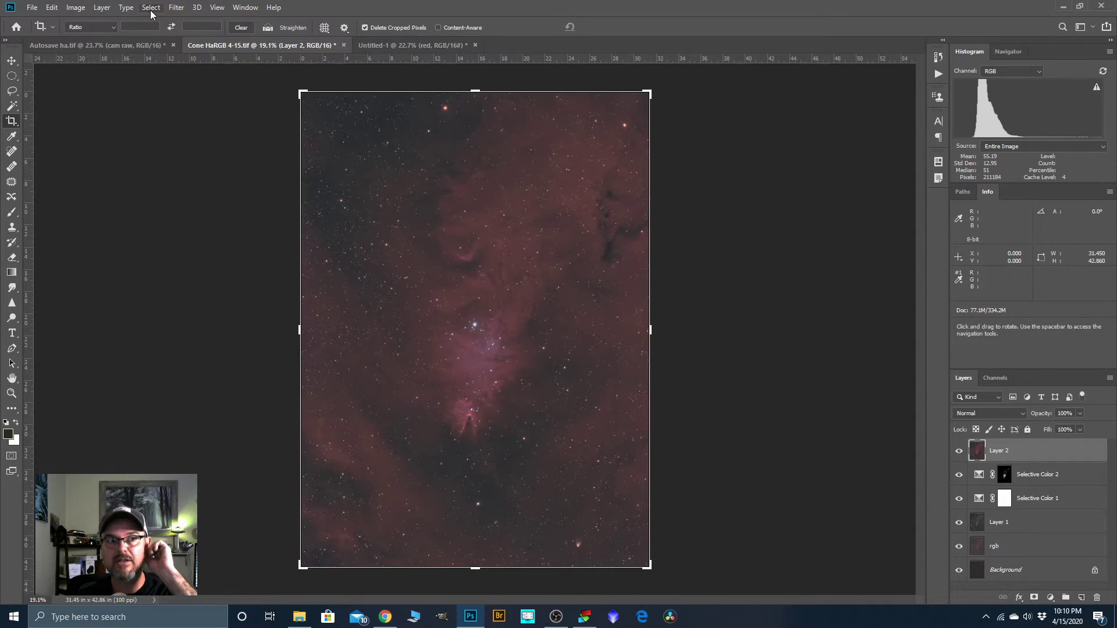
Start a Camera Raw Filter on the merged layer with Clarity +45, Vibrance +15, Saturation +2 and Contrast +16
left_click(177, 8)
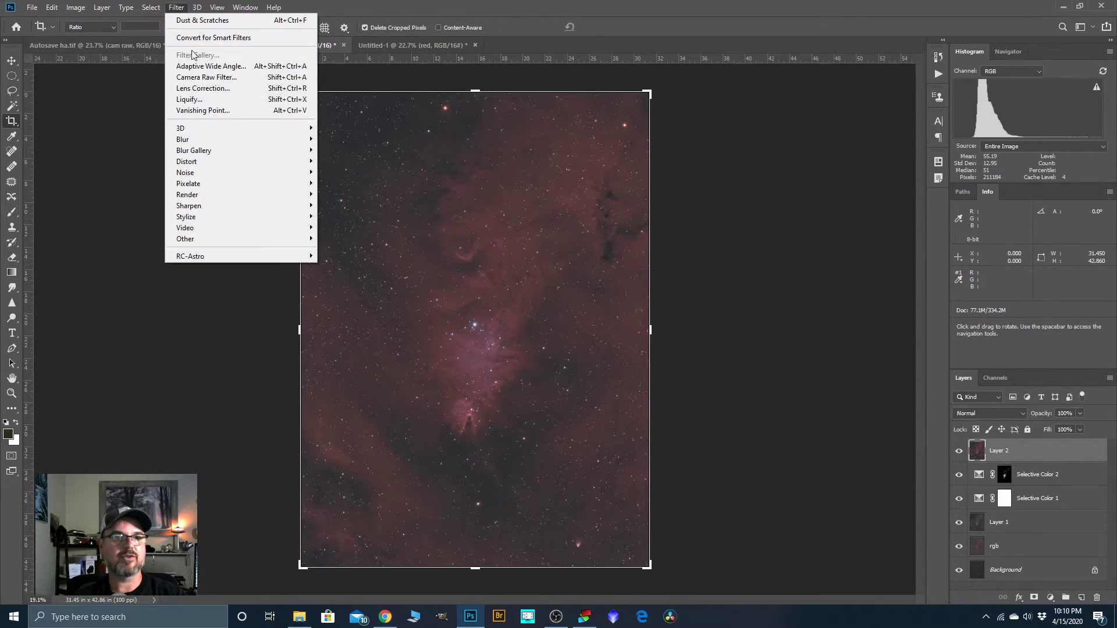
left_click(195, 82)
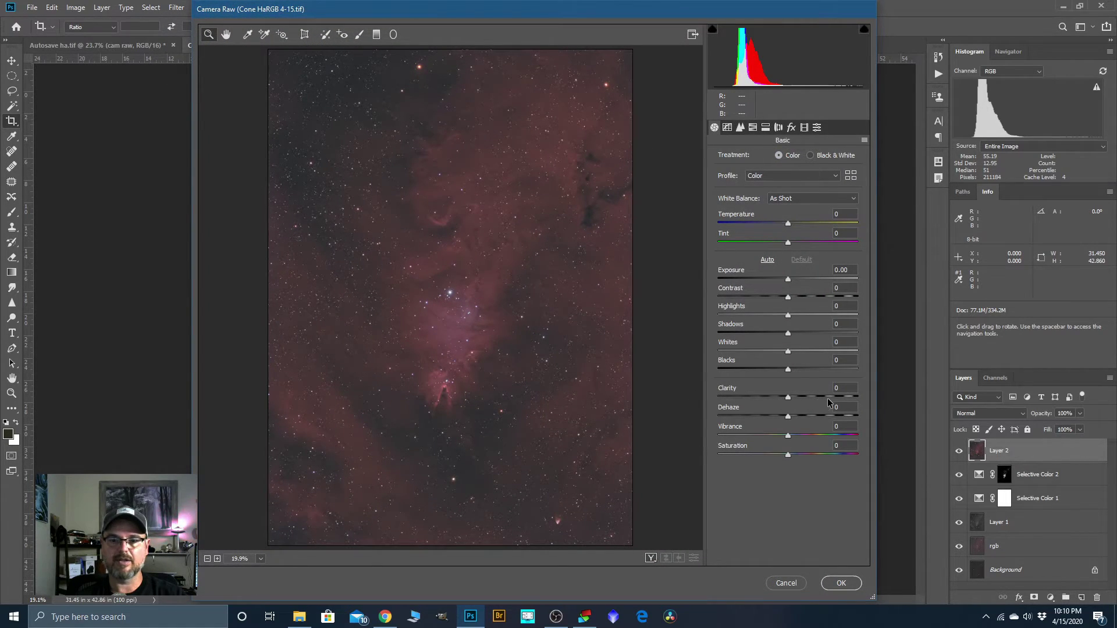
left_click_drag(789, 396, 794, 396)
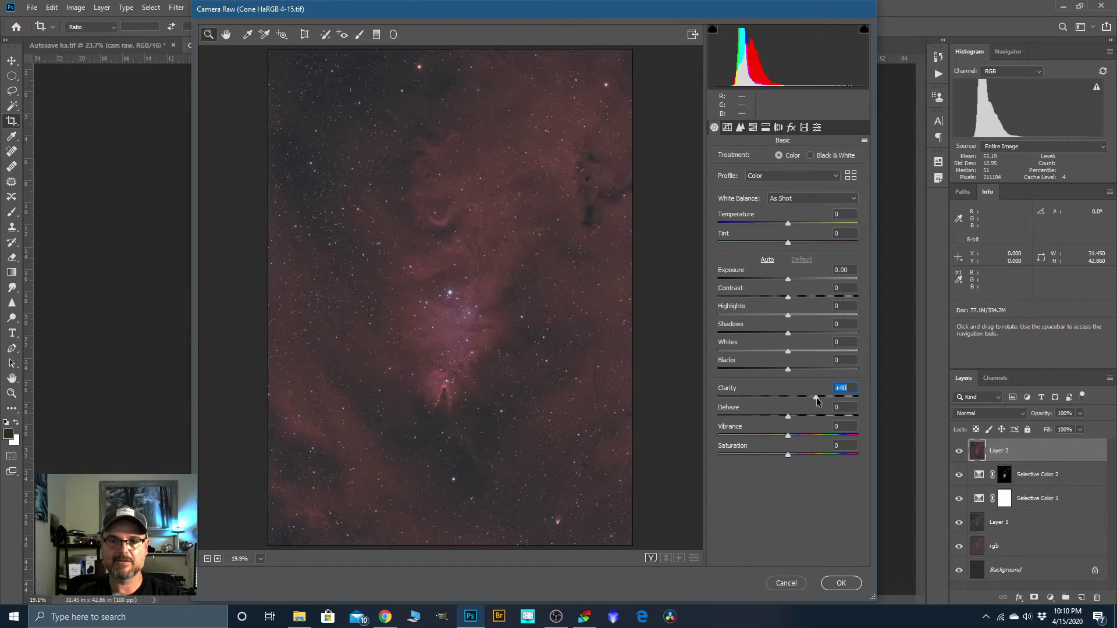
left_click_drag(816, 397, 818, 399)
mouse_move(786, 434)
left_mouse_down()
mouse_move(800, 435)
mouse_move(789, 454)
left_mouse_up()
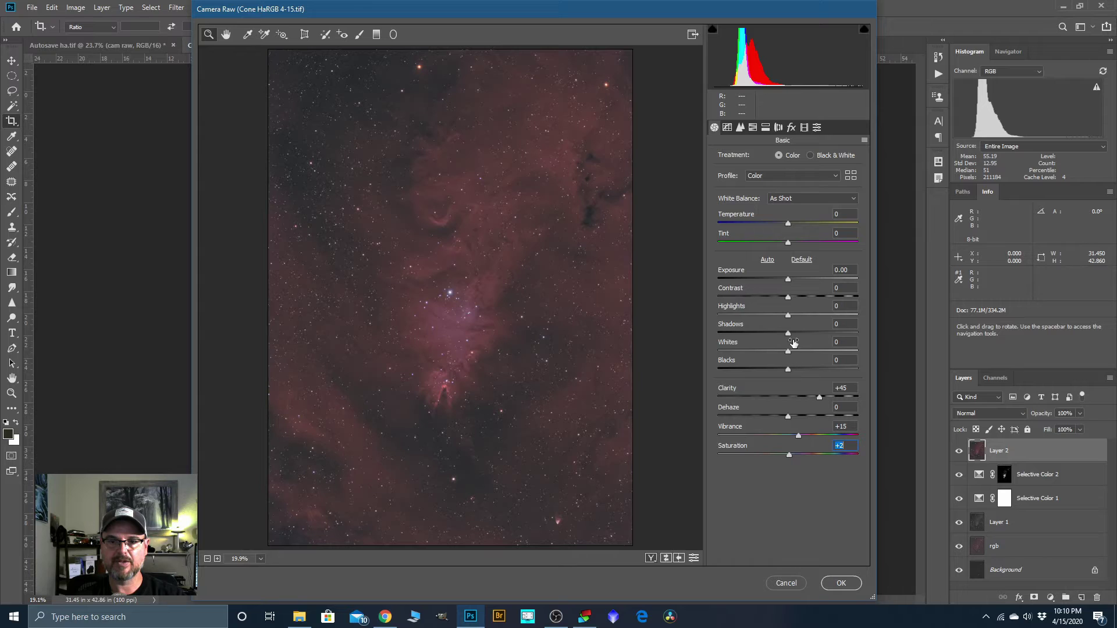
left_click_drag(789, 299, 799, 298)
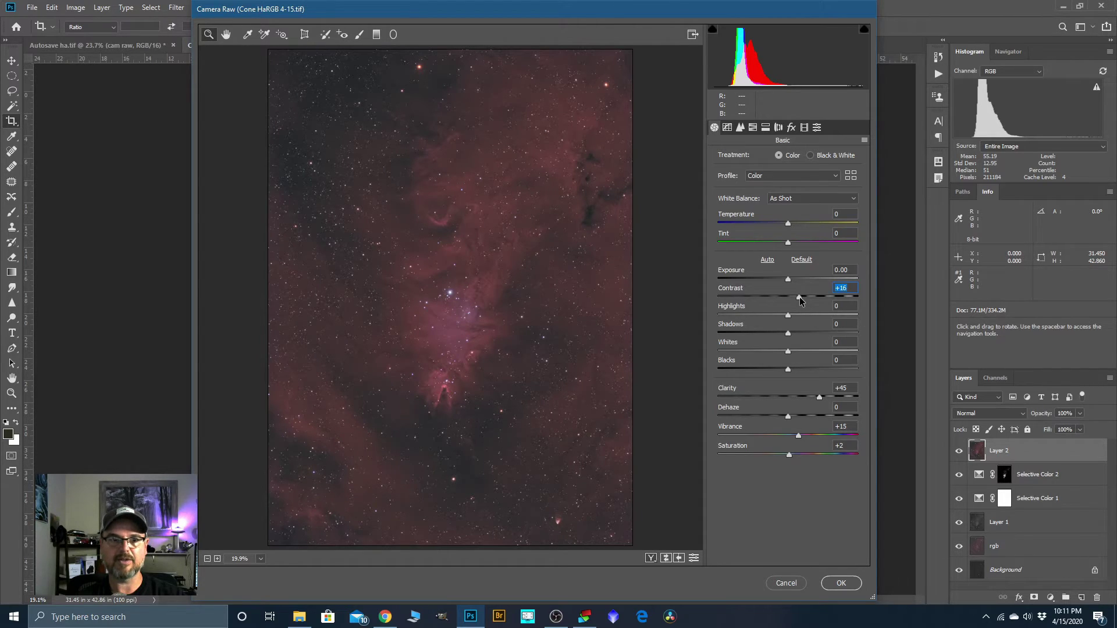
Set the parametric tone curve to Highlights +27, Lights +24 and Shadows -2
left_click(727, 127)
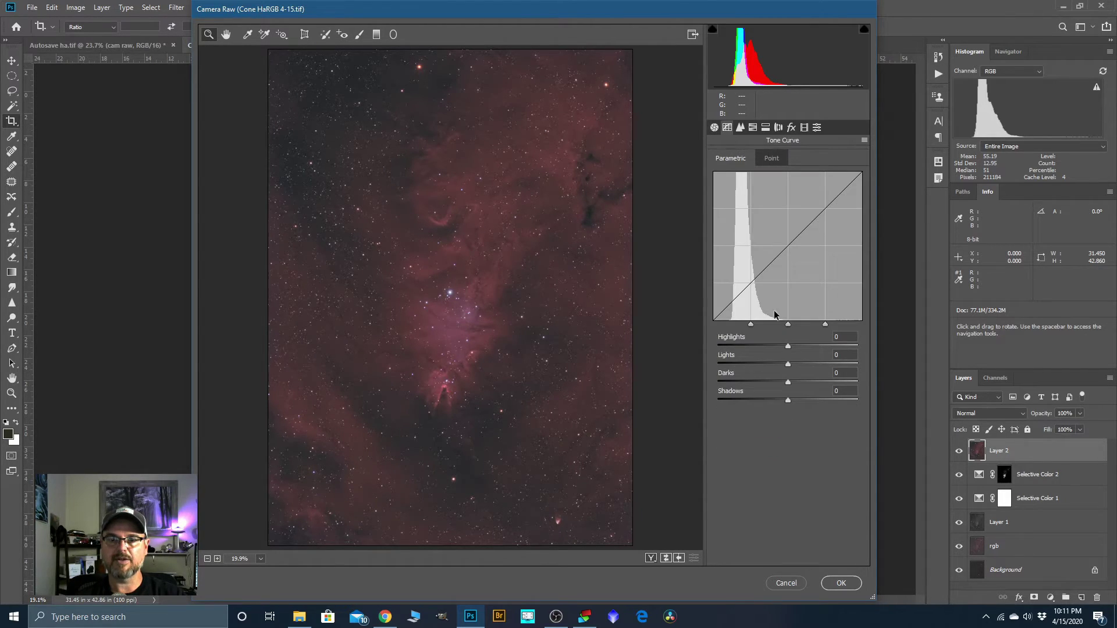
left_click_drag(788, 346, 806, 366)
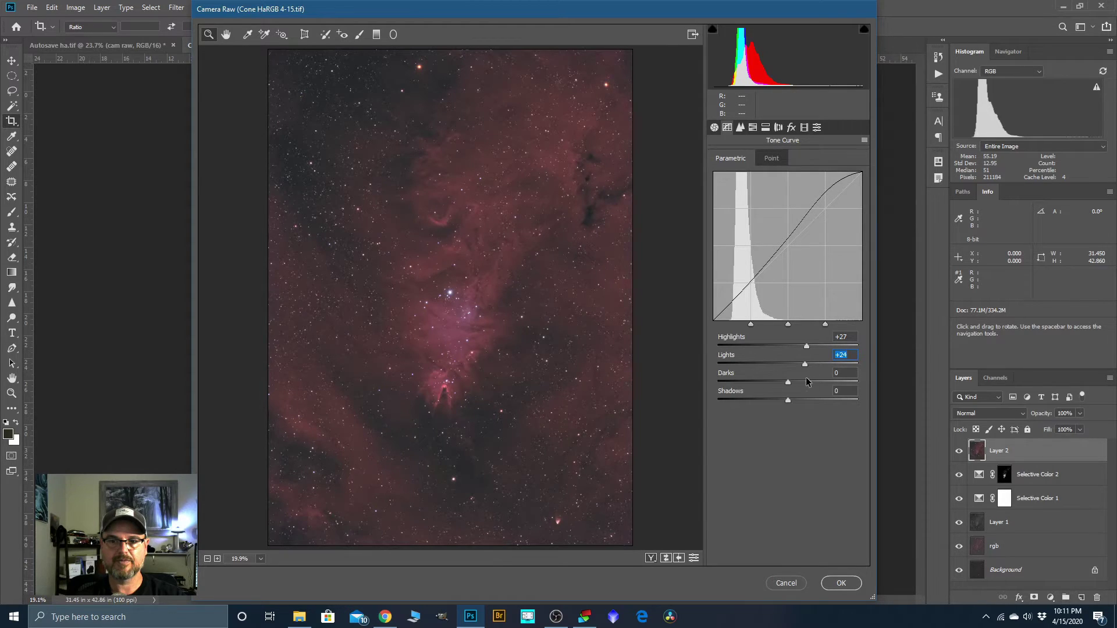
left_click(787, 400)
left_click_drag(786, 401, 786, 401)
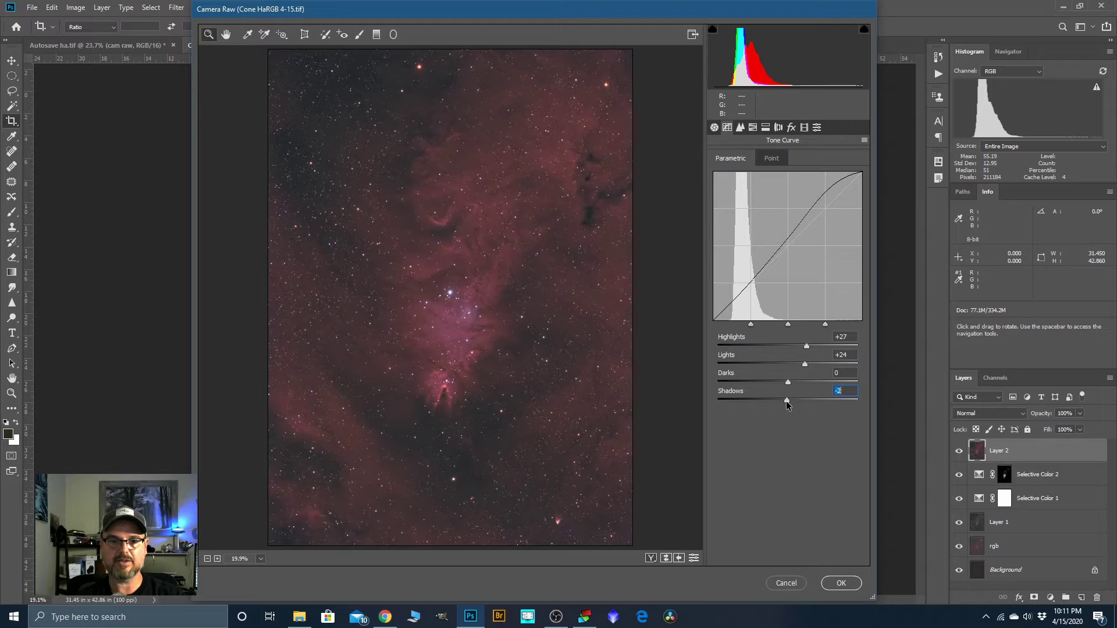
Set Sharpening Amount to 37, Luminance noise reduction to 8 and Color noise reduction to 10, and apply the Camera Raw filter
left_click(740, 128)
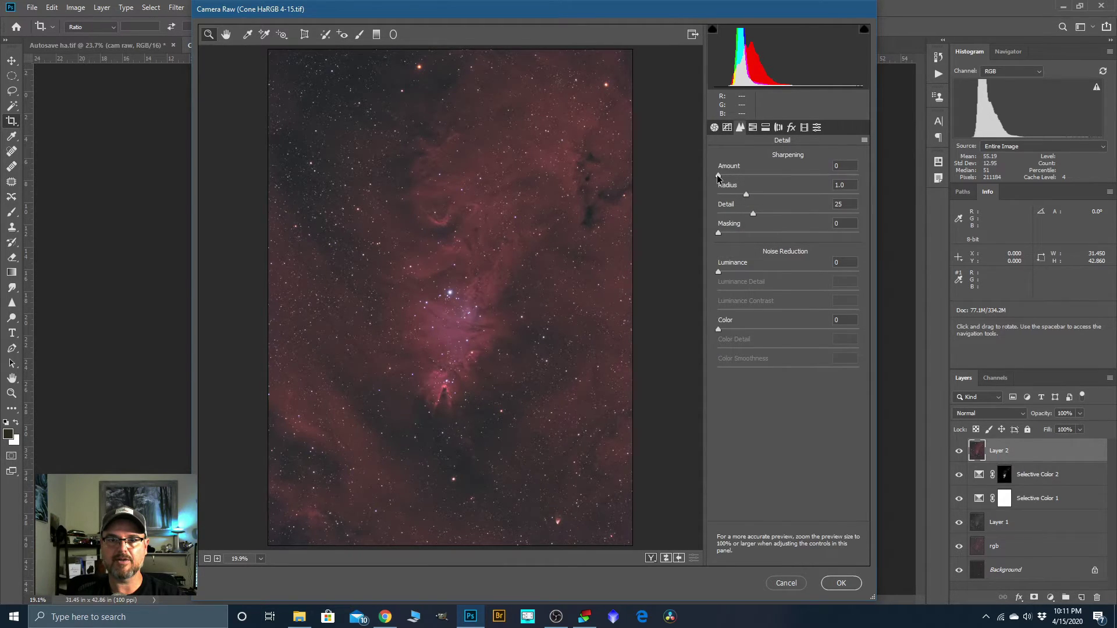
left_click_drag(718, 175, 749, 179)
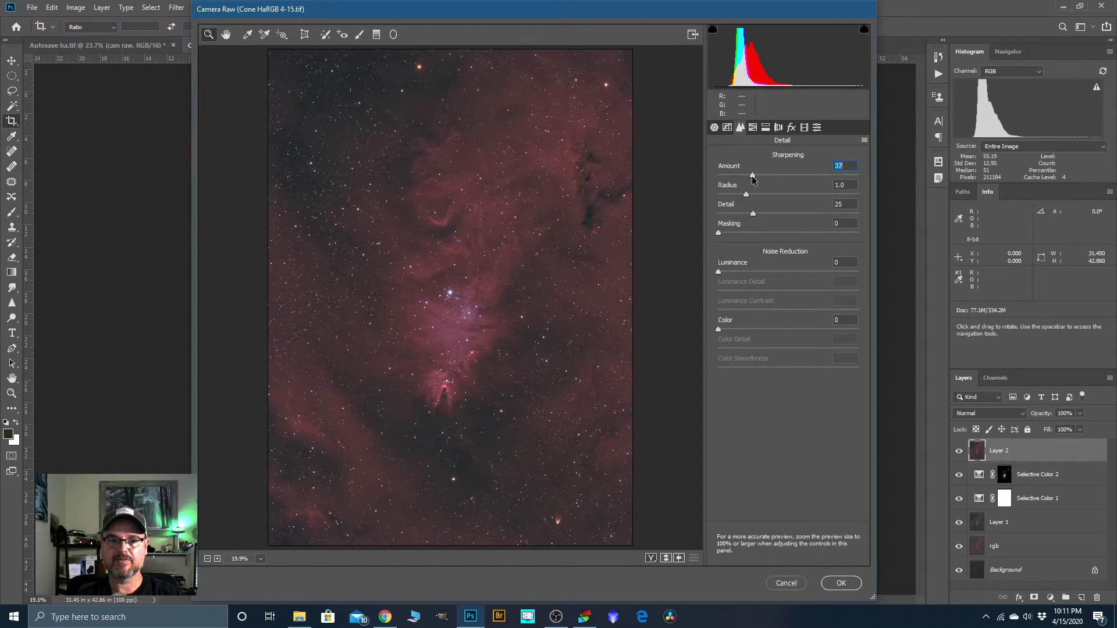
left_click_drag(719, 271, 730, 271)
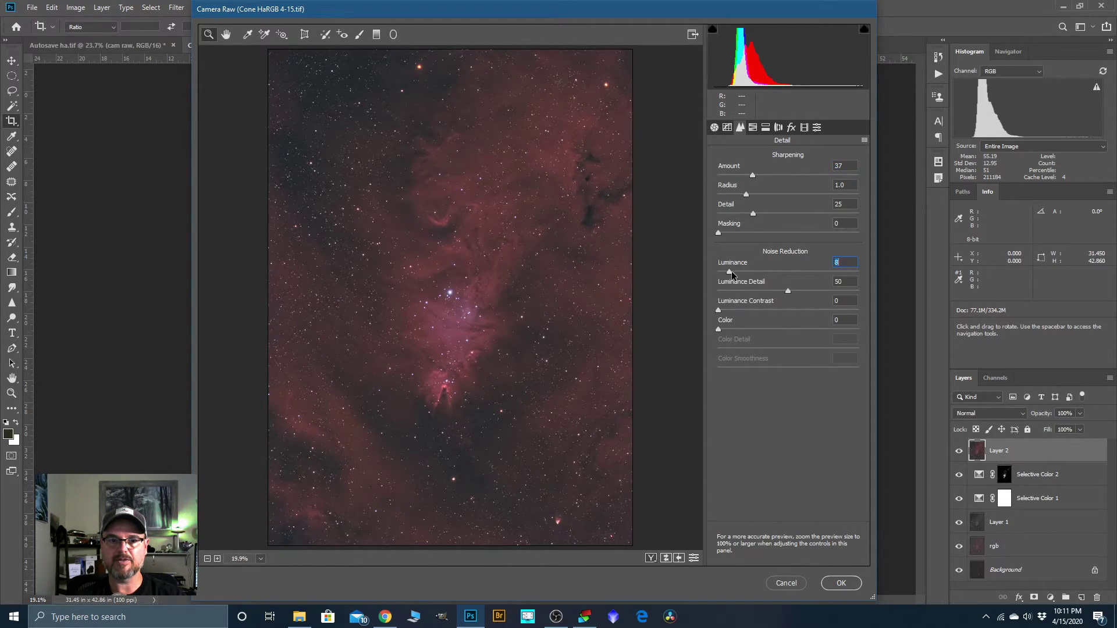
left_click_drag(718, 330, 732, 330)
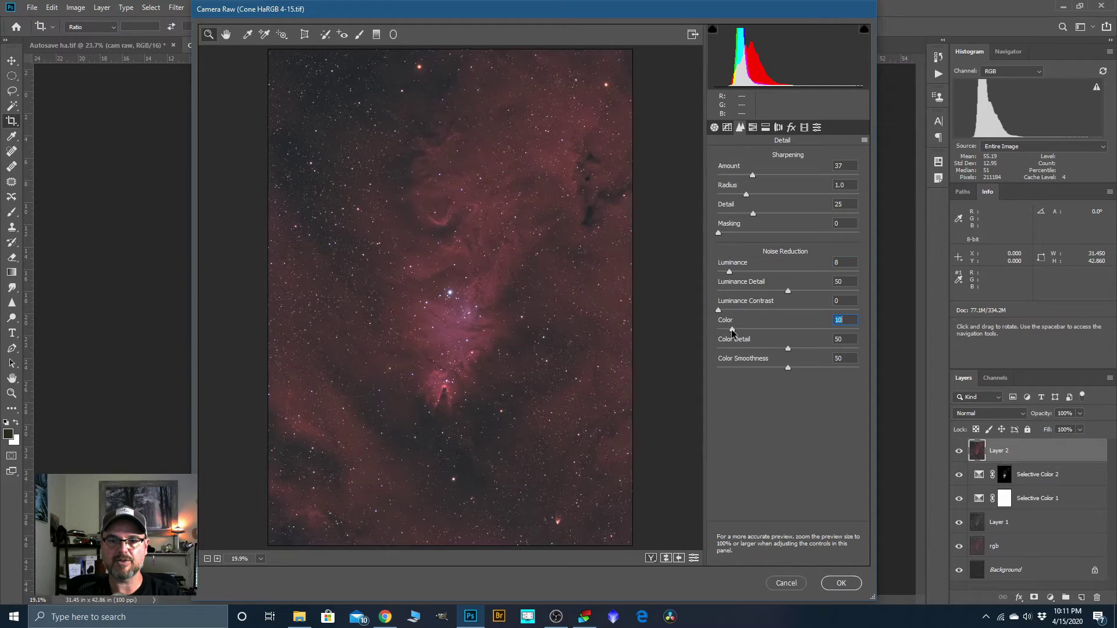
left_click(841, 582)
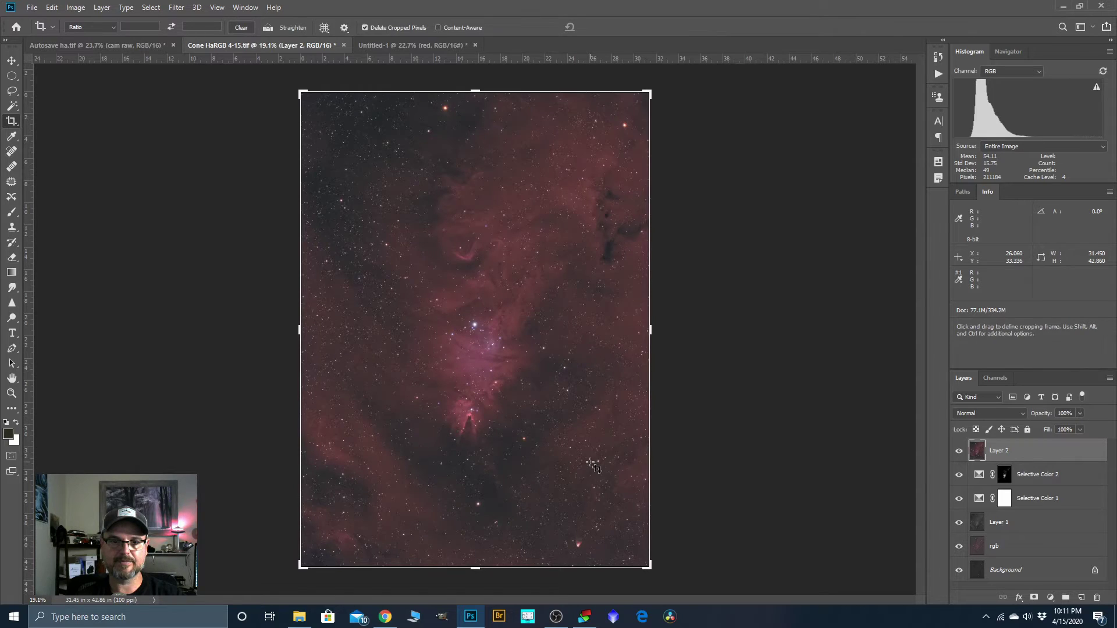
Duplicate Layer 2 and rename the copy "bg noise"
scroll(470, 336, "up", 1)
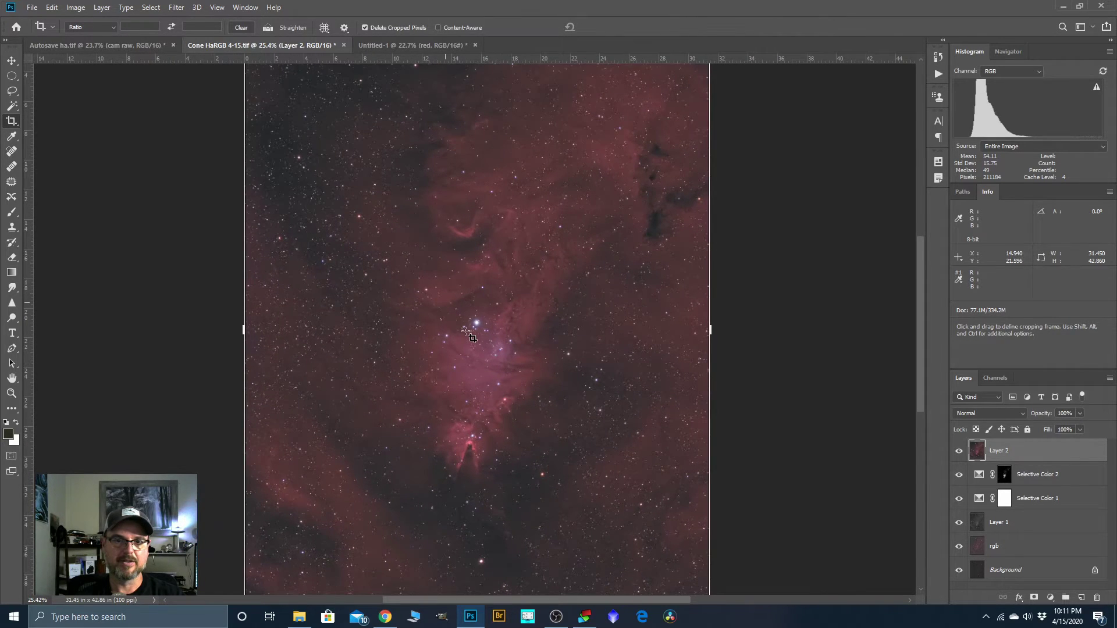
scroll(526, 296, "down", 1)
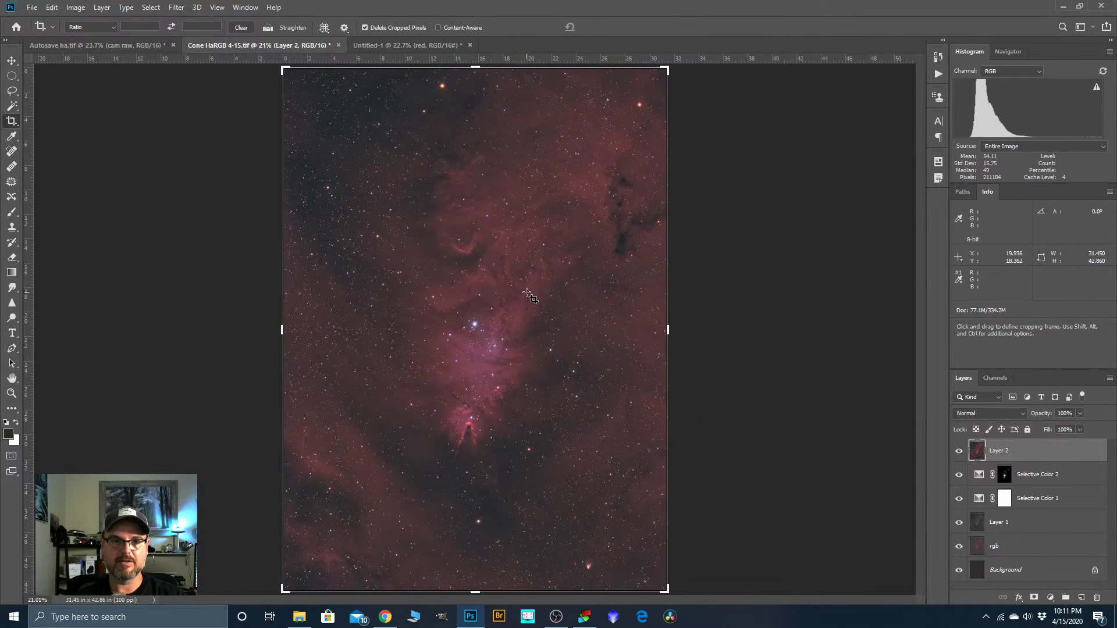
scroll(360, 107, "up", 1)
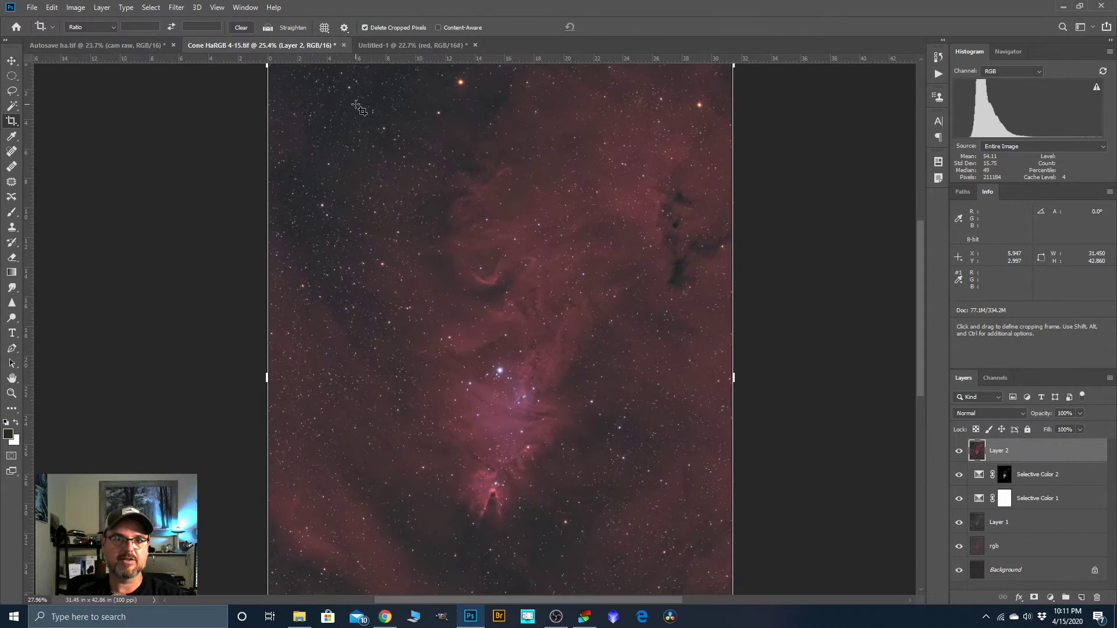
scroll(348, 229, "up", 3)
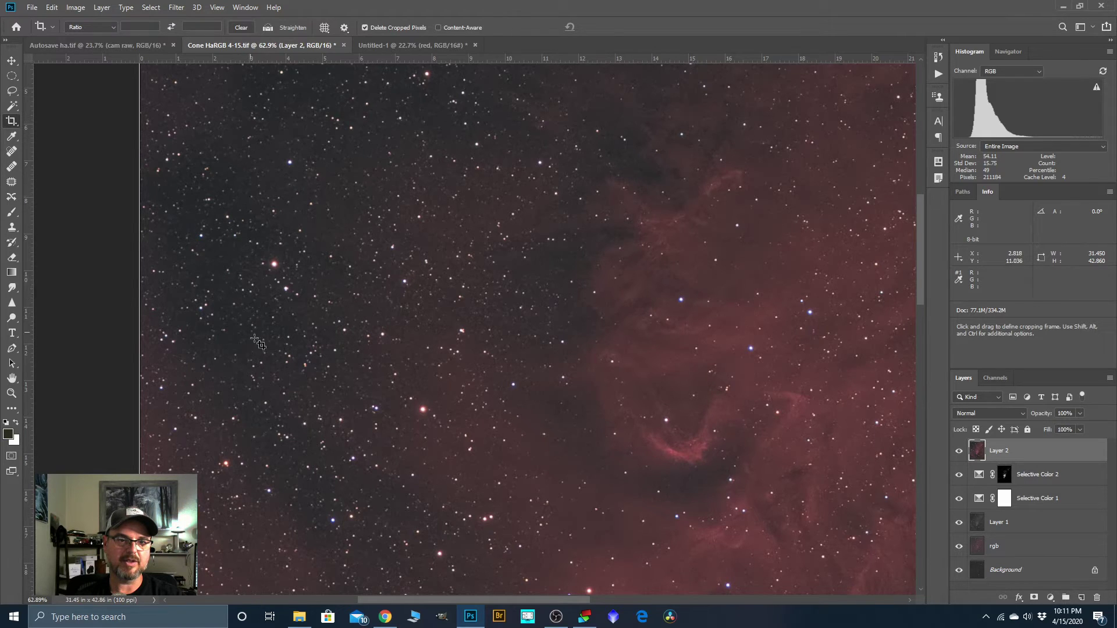
scroll(439, 210, "down", 4)
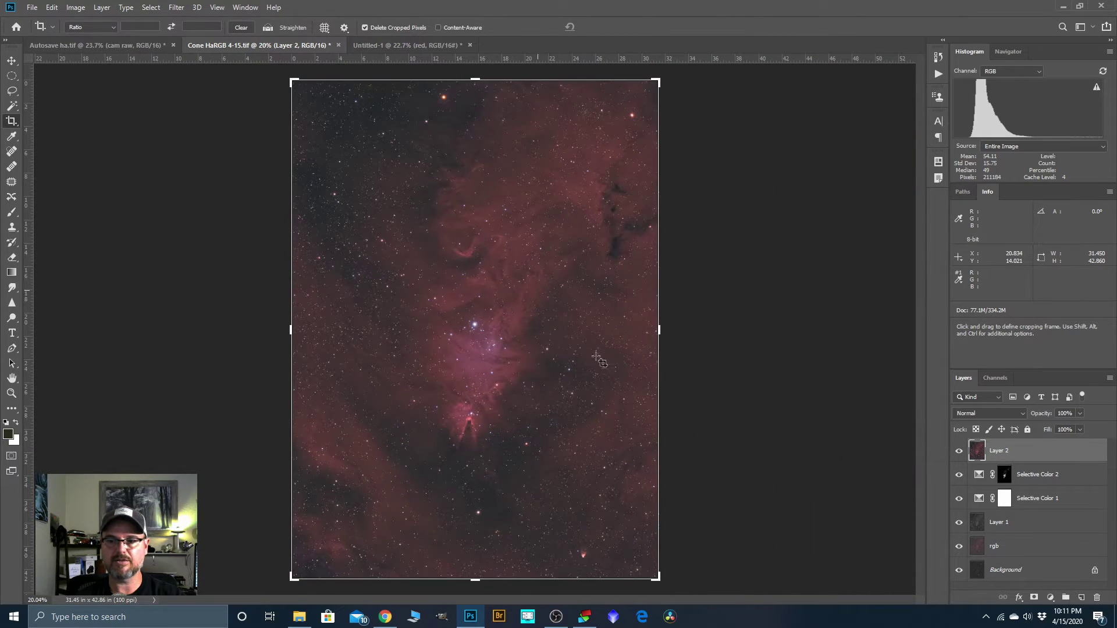
left_click_drag(1002, 453, 1081, 598)
double_click(998, 452)
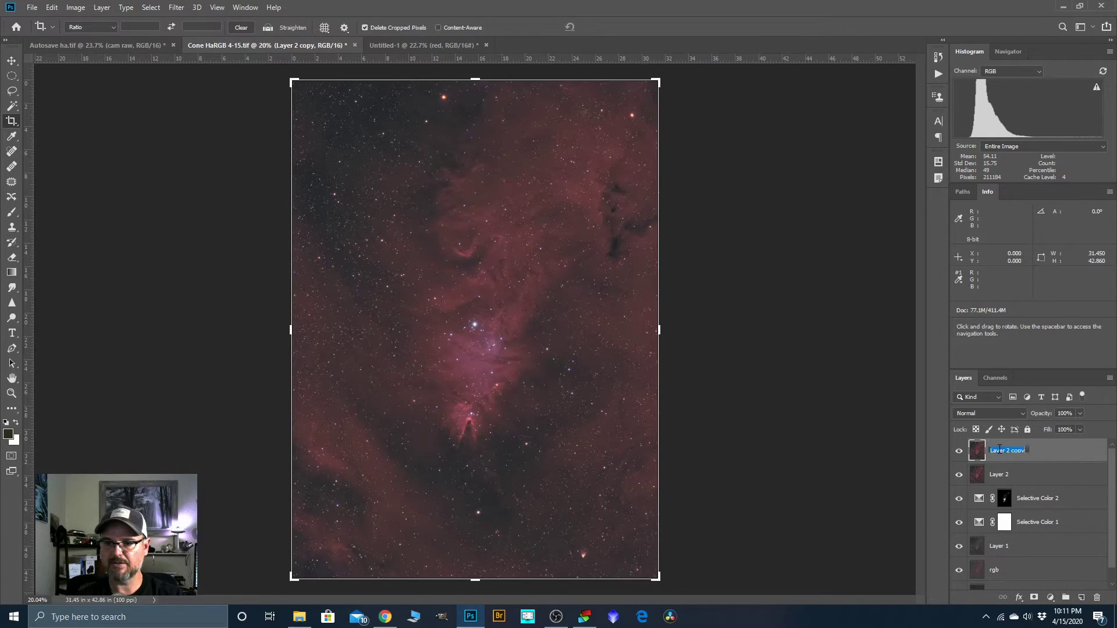
type("bono")
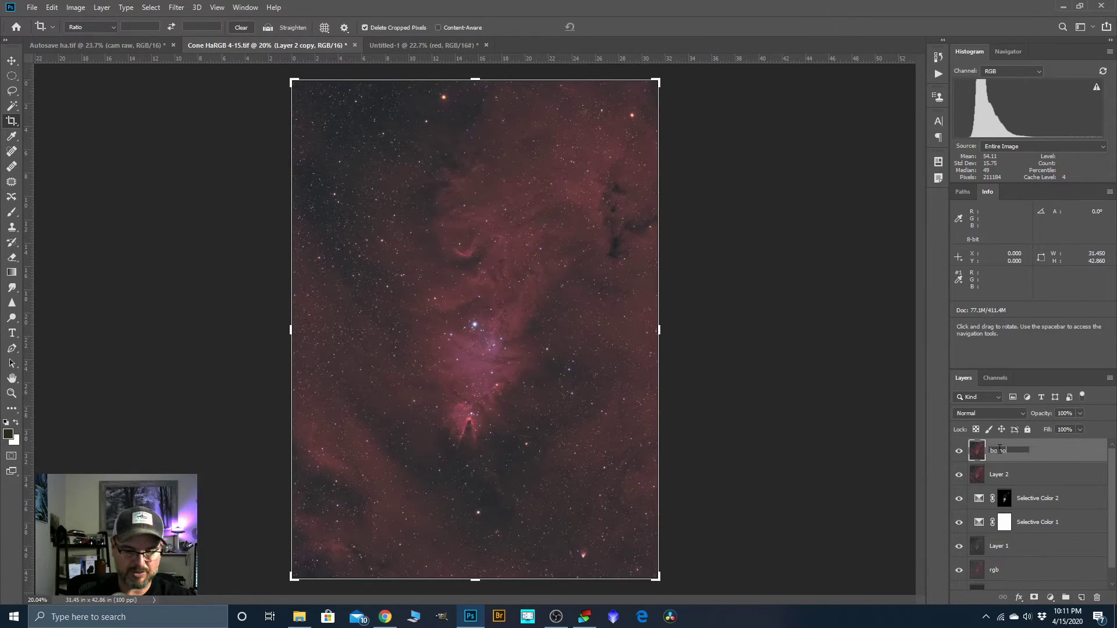
left_click(1043, 456)
Duplicate the bg noise layer and run the Space Noise Reduction action from Astronomy Tools on the copy
left_click_drag(1042, 456, 1081, 593)
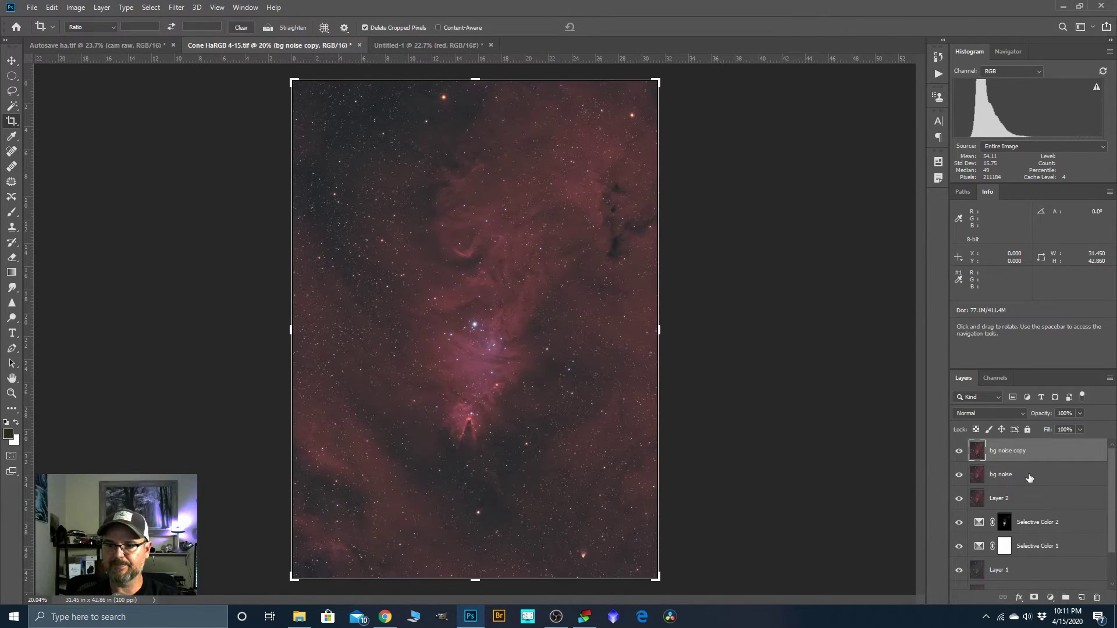
left_click(937, 78)
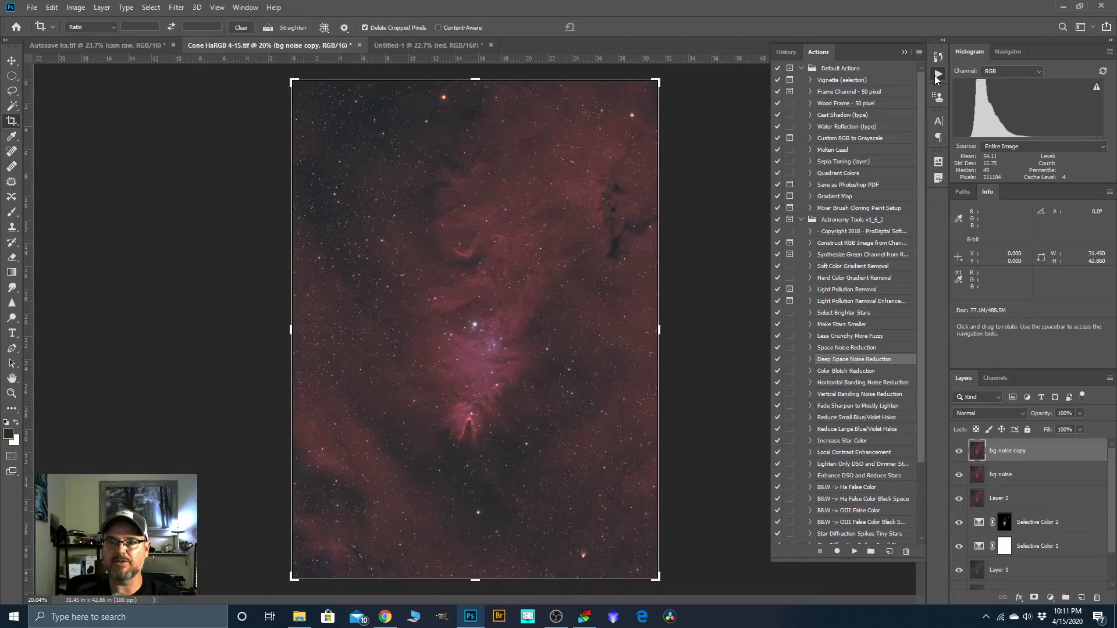
left_click(838, 347)
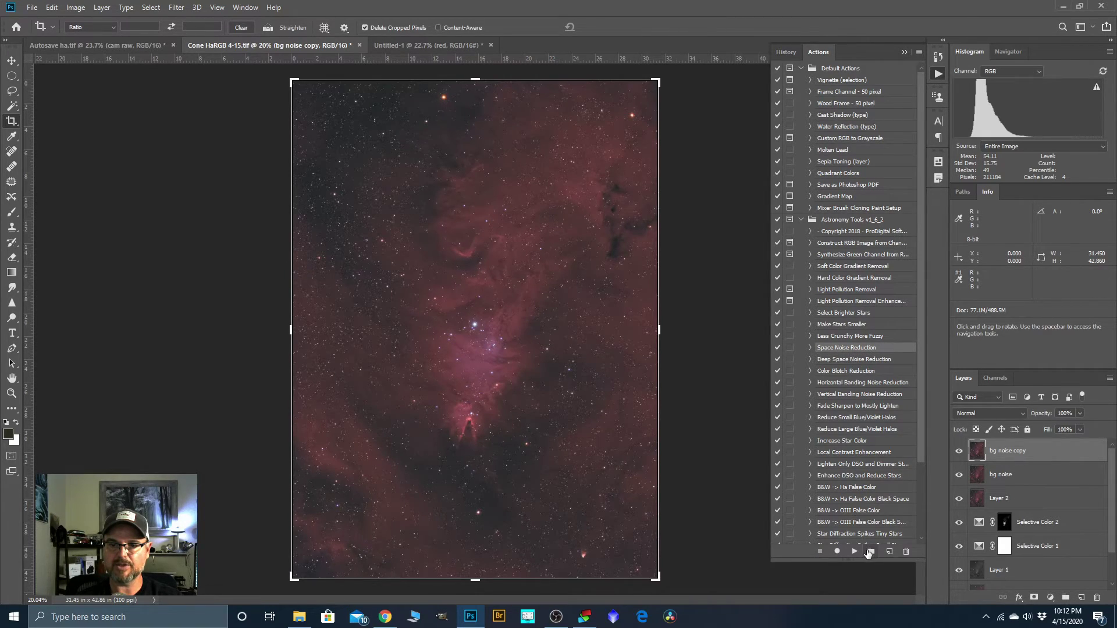
left_click(855, 551)
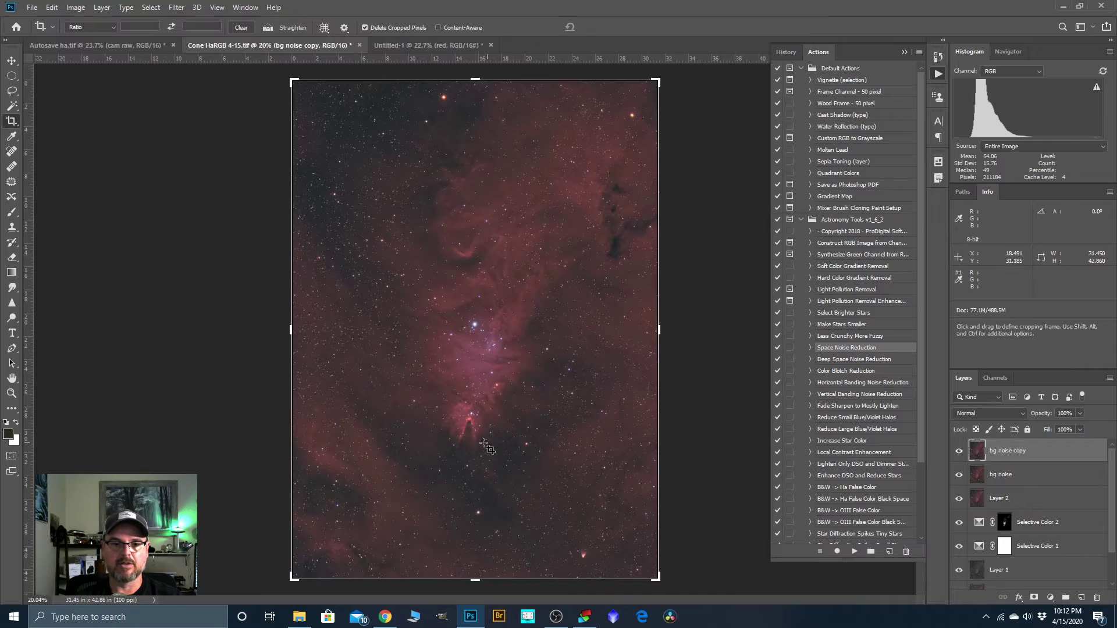
Compare the area around the cone up close with the bg noise copy layer hidden and shown
scroll(448, 448, "up", 6)
scroll(467, 482, "up", 2)
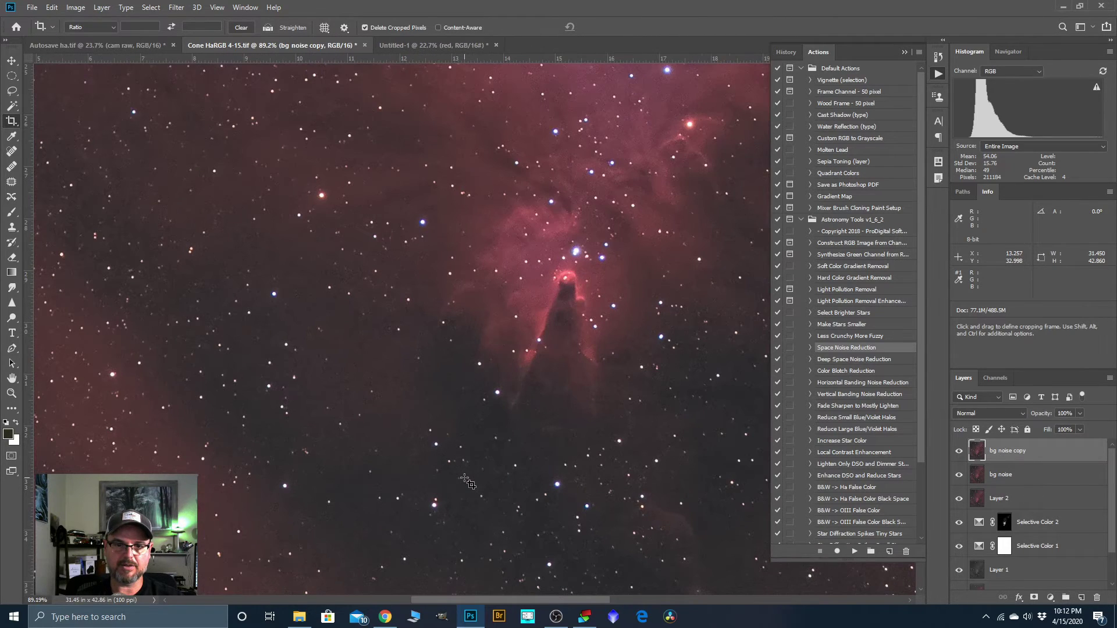
left_click(958, 452)
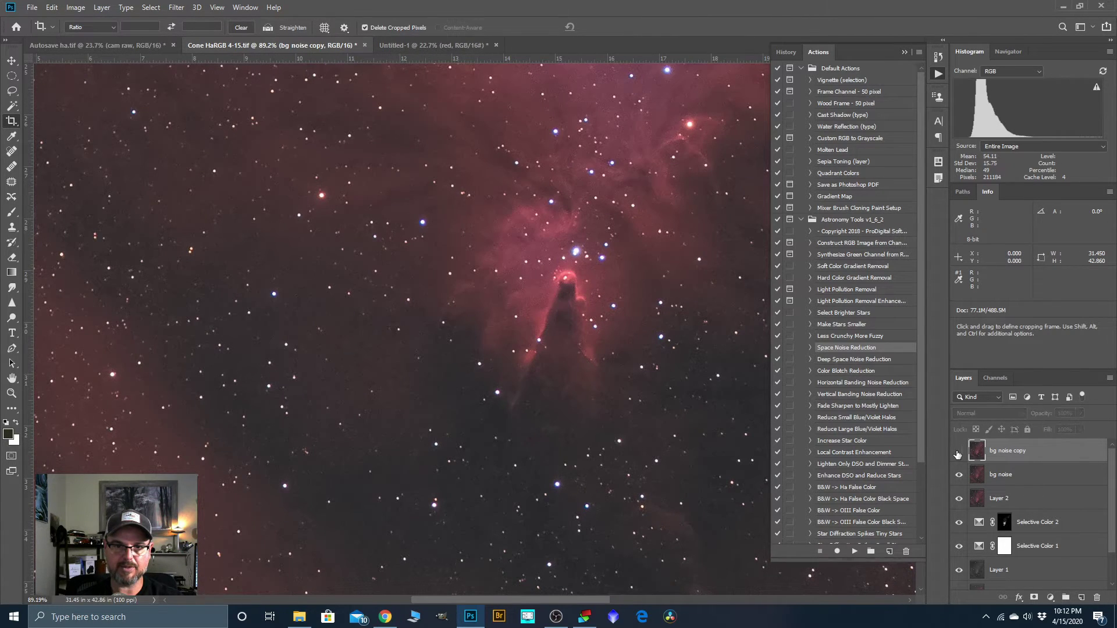
left_click(958, 452)
scroll(379, 120, "down", 5)
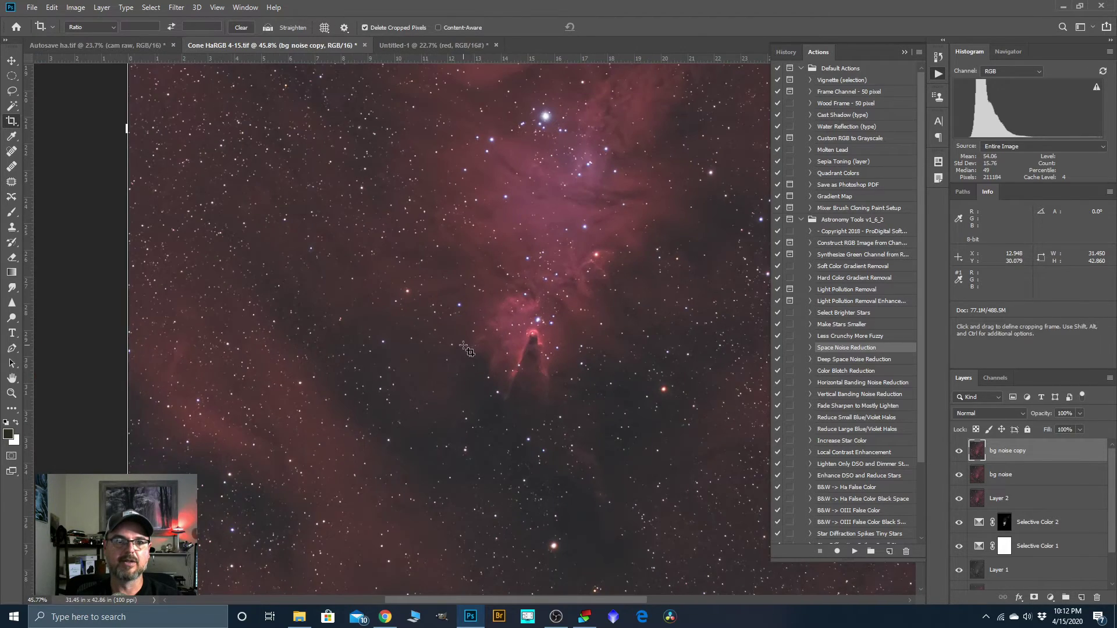
Apply a Camera Raw filter to the bg noise copy layer with Dehaze +12, Luminance noise reduction 25 and Color noise reduction 26
left_click(176, 7)
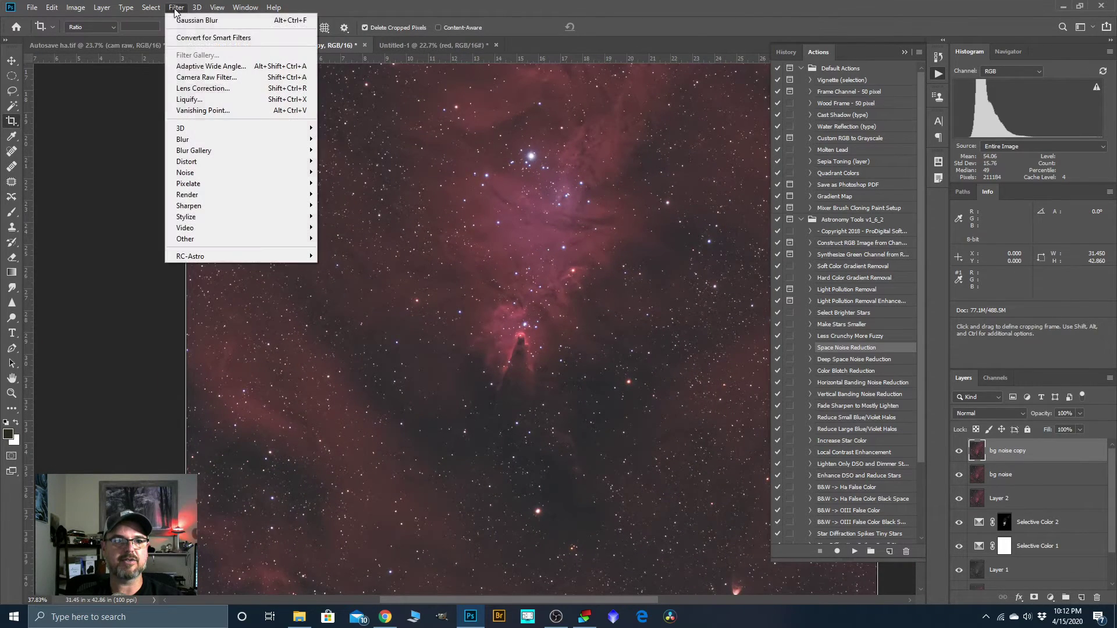
left_click(192, 77)
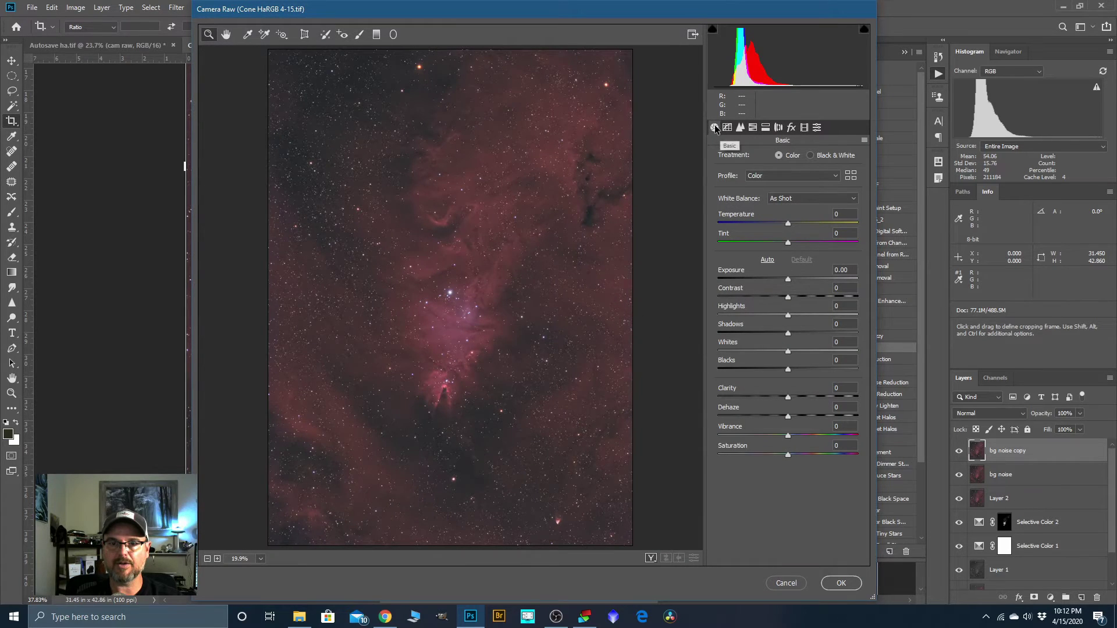
left_click_drag(789, 418, 798, 420)
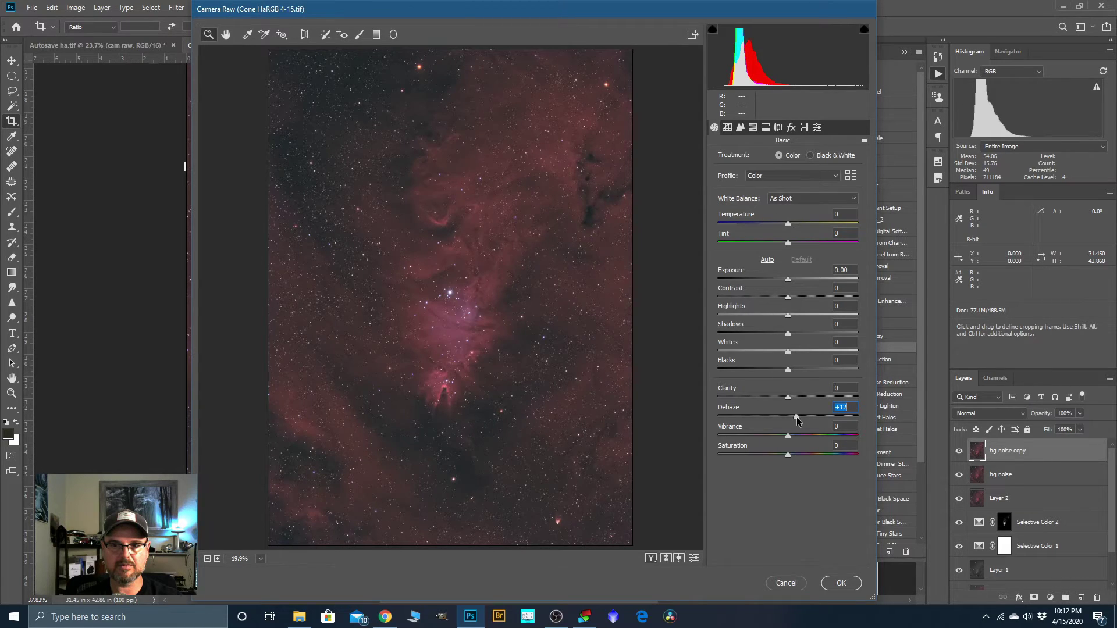
left_click(740, 128)
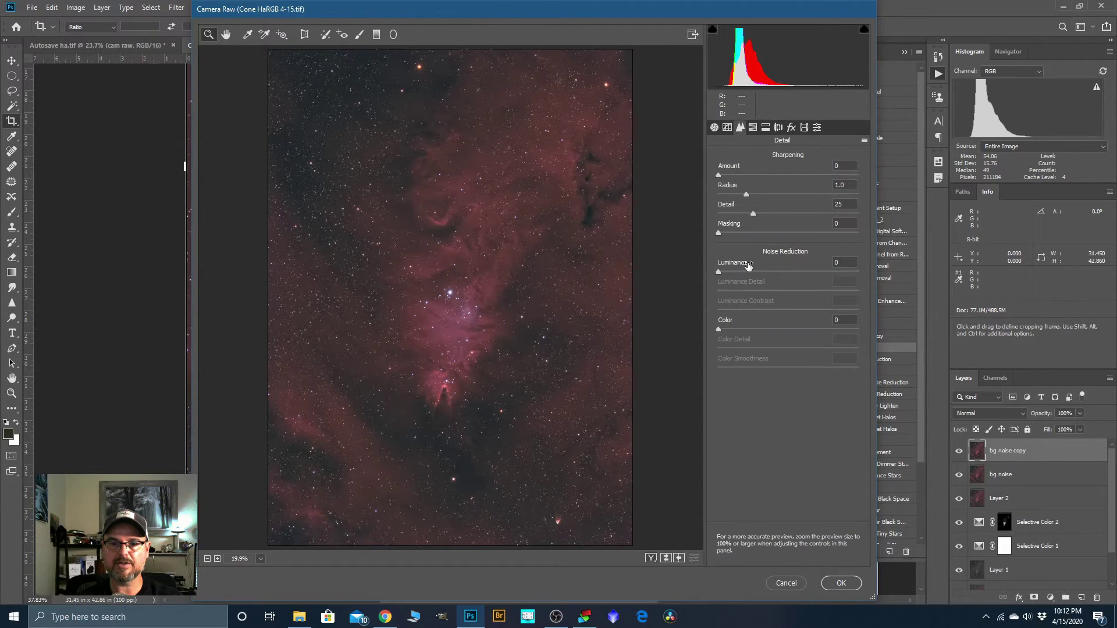
left_click_drag(718, 272, 752, 281)
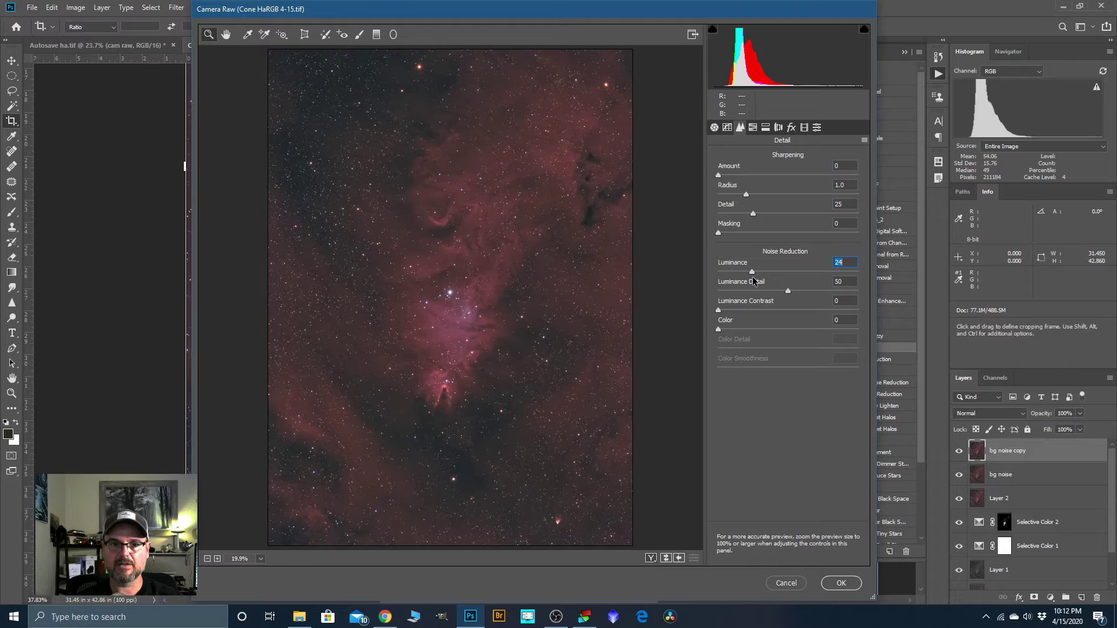
left_click_drag(718, 329, 747, 337)
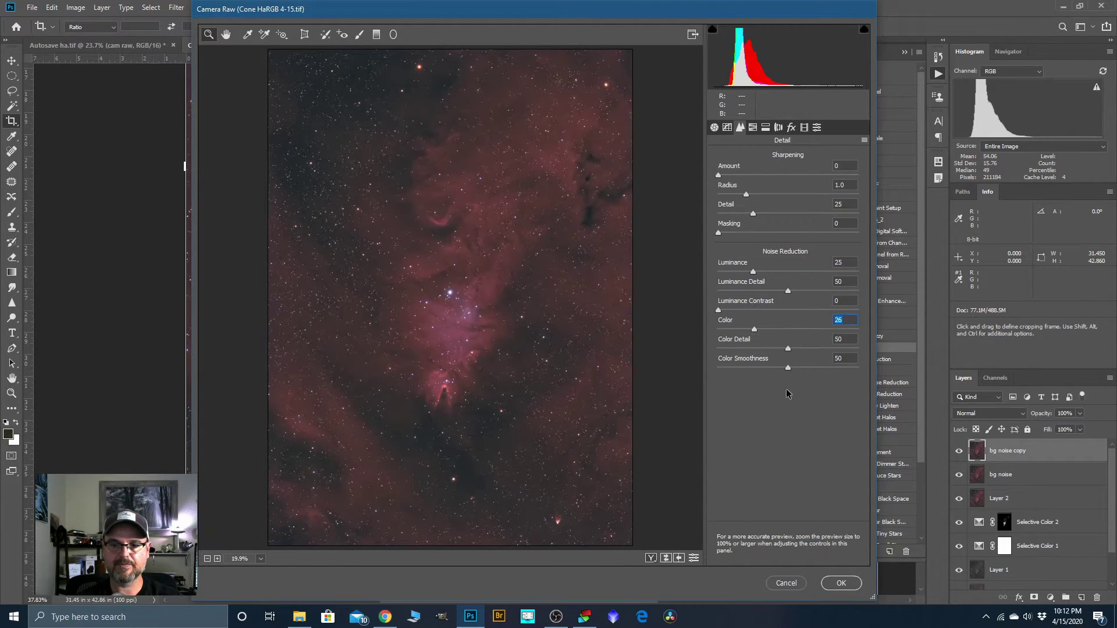
left_click(845, 584)
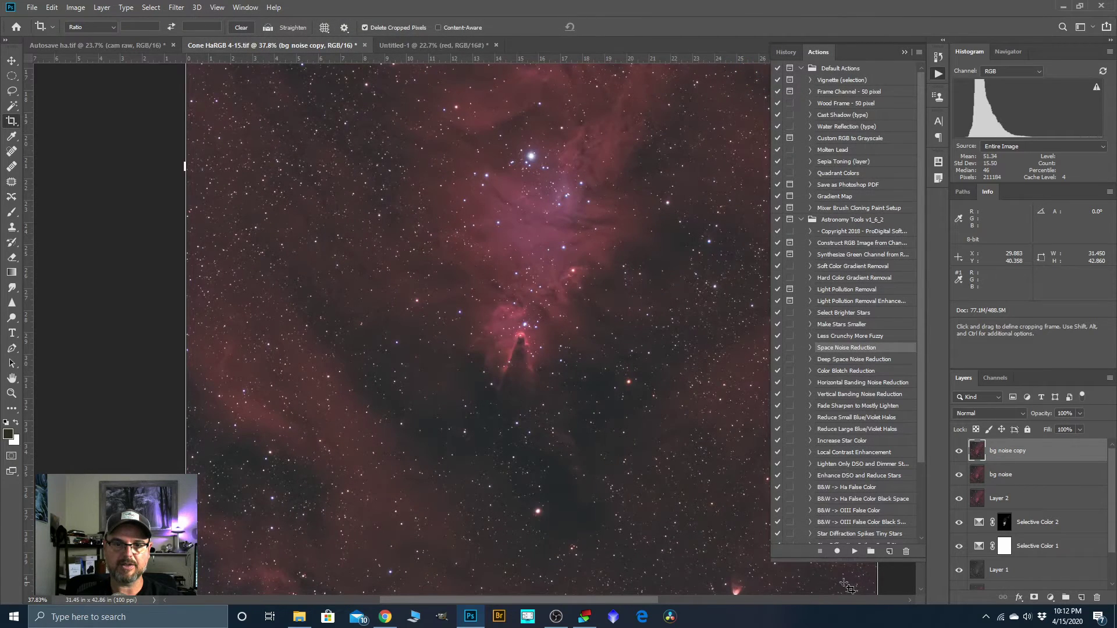
Compare the dark background around the cone up close with the filtered bg noise copy layer hidden and shown
scroll(496, 448, "up", 3)
scroll(499, 453, "up", 2)
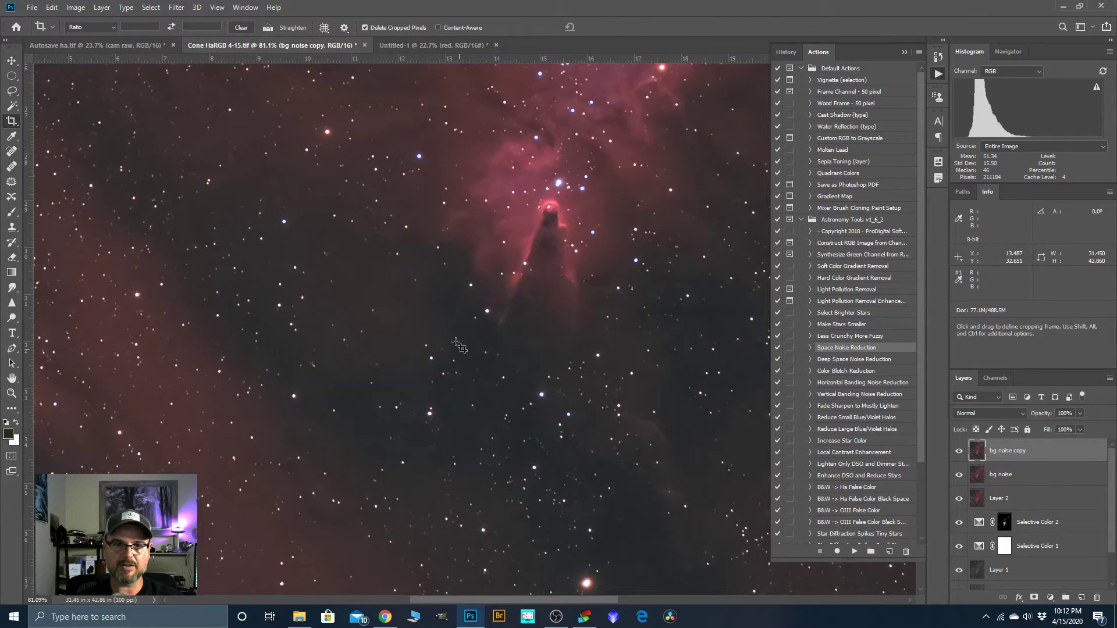
left_click(959, 452)
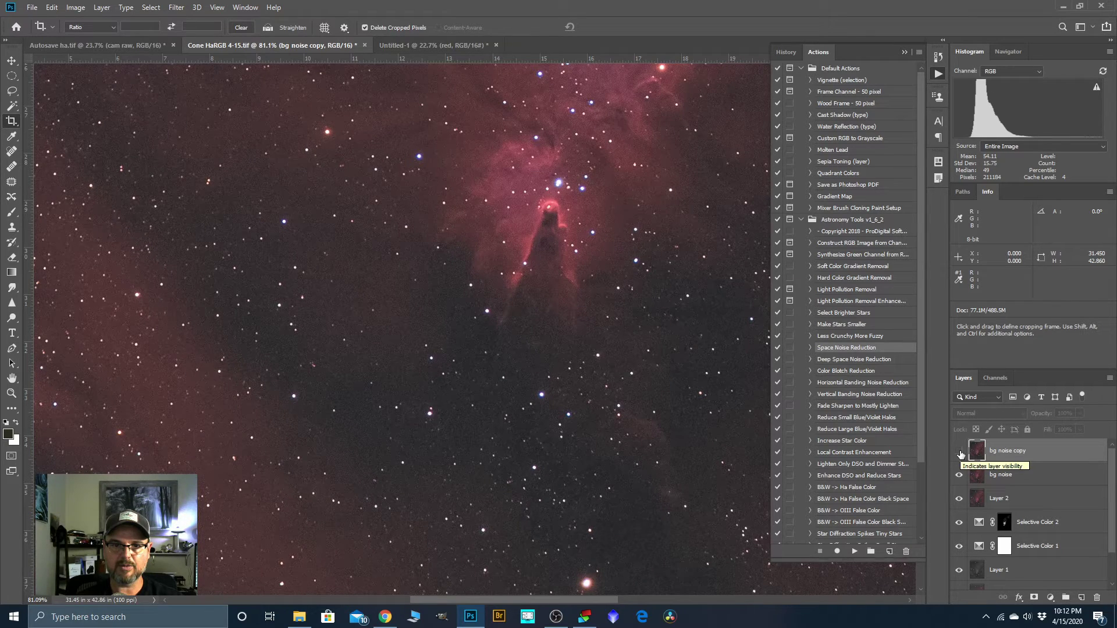
left_click(960, 452)
left_click(959, 452)
left_click(960, 452)
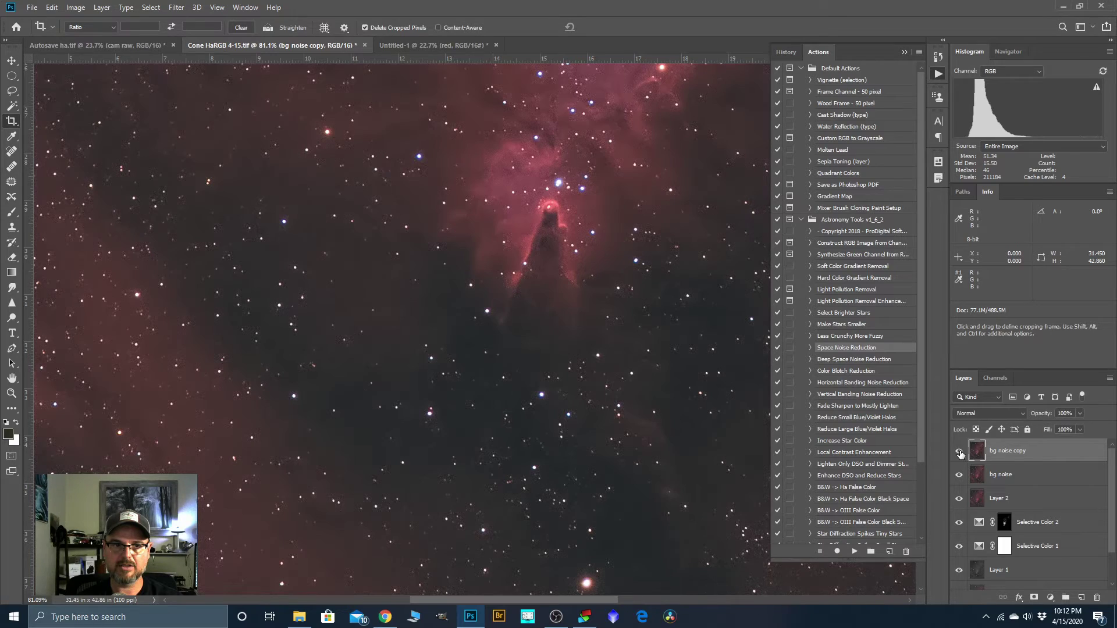
scroll(447, 308, "down", 11)
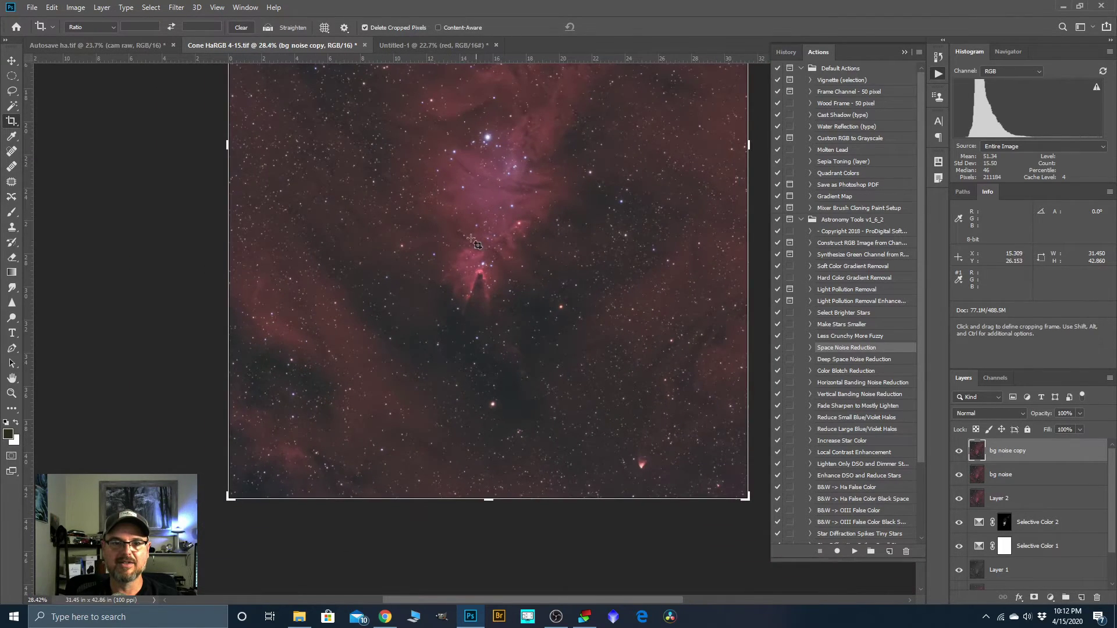
scroll(479, 234, "down", 4)
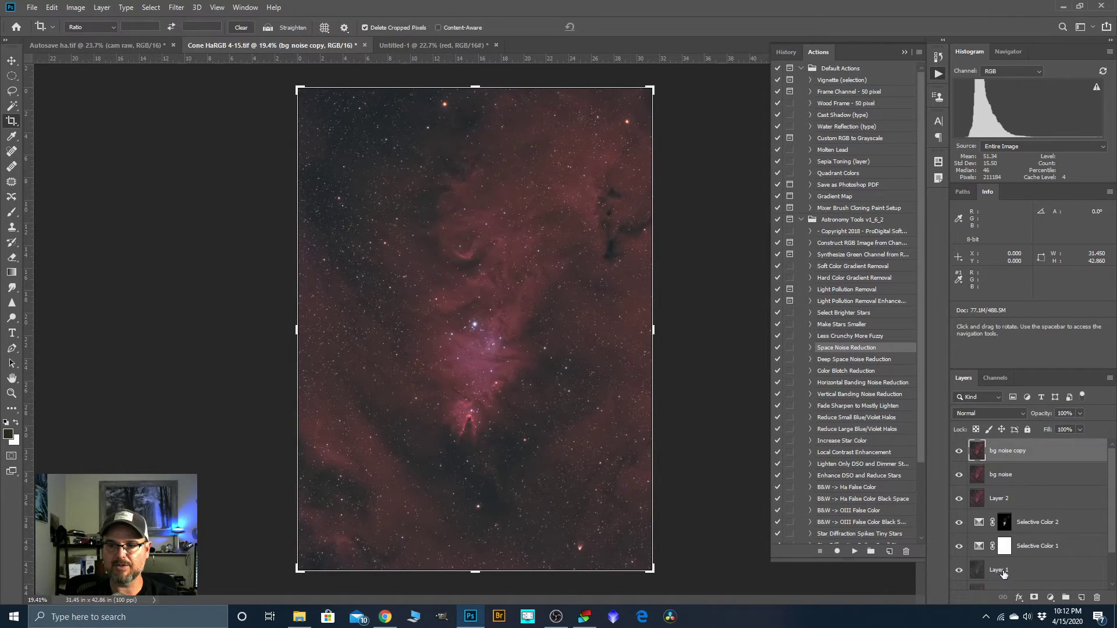
Add a layer mask to bg noise copy, paste the bg noise layer's image into the mask and invert it
left_click(1034, 597)
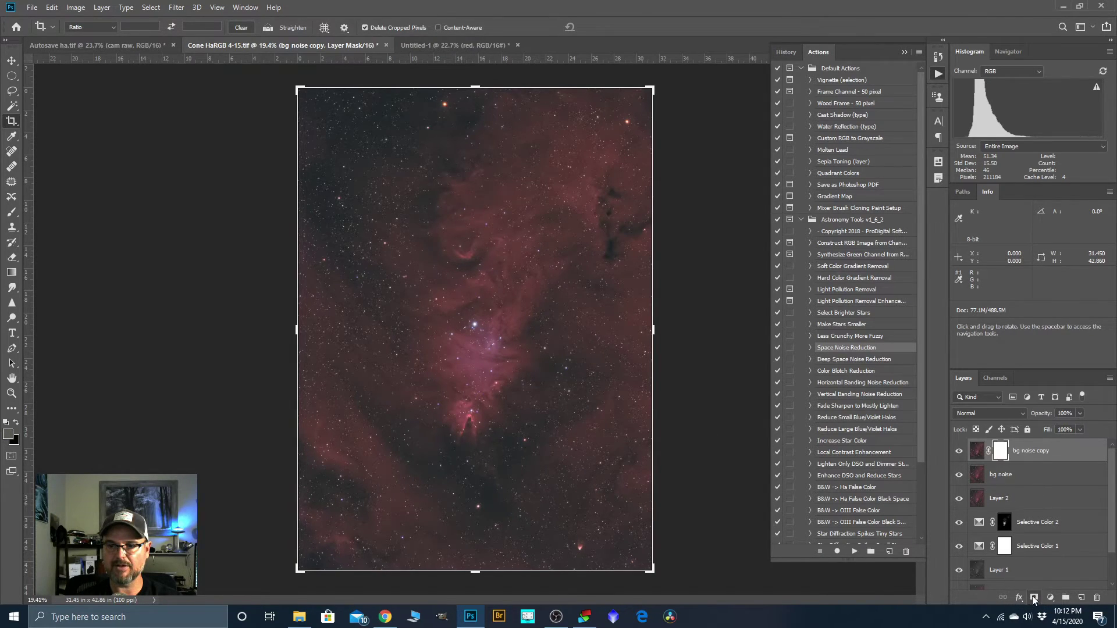
left_click(980, 476)
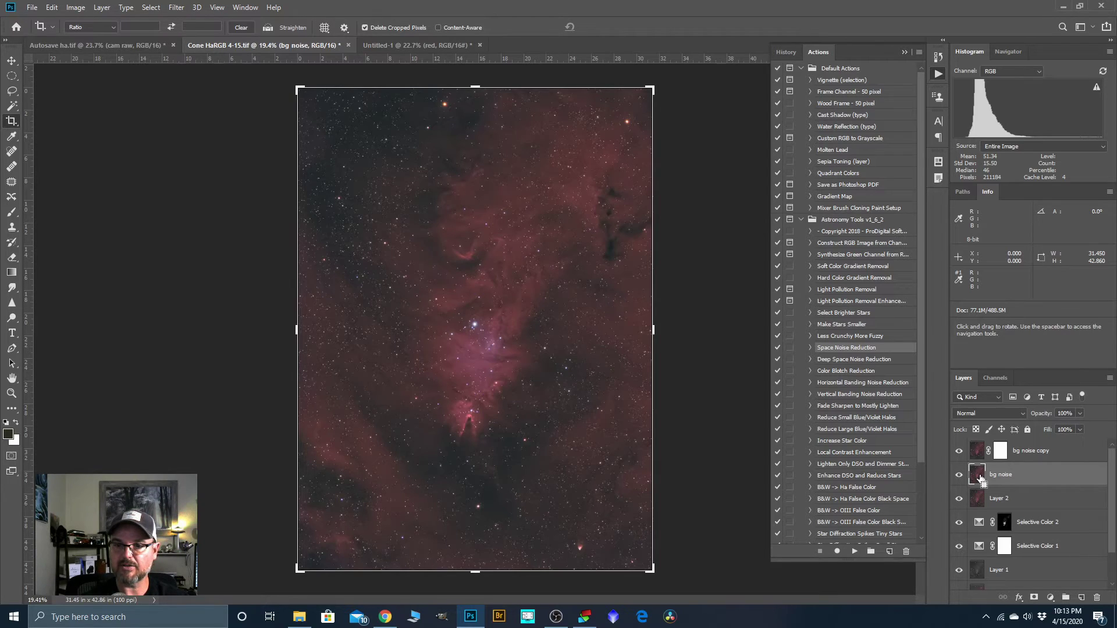
left_click(1001, 452, "alt")
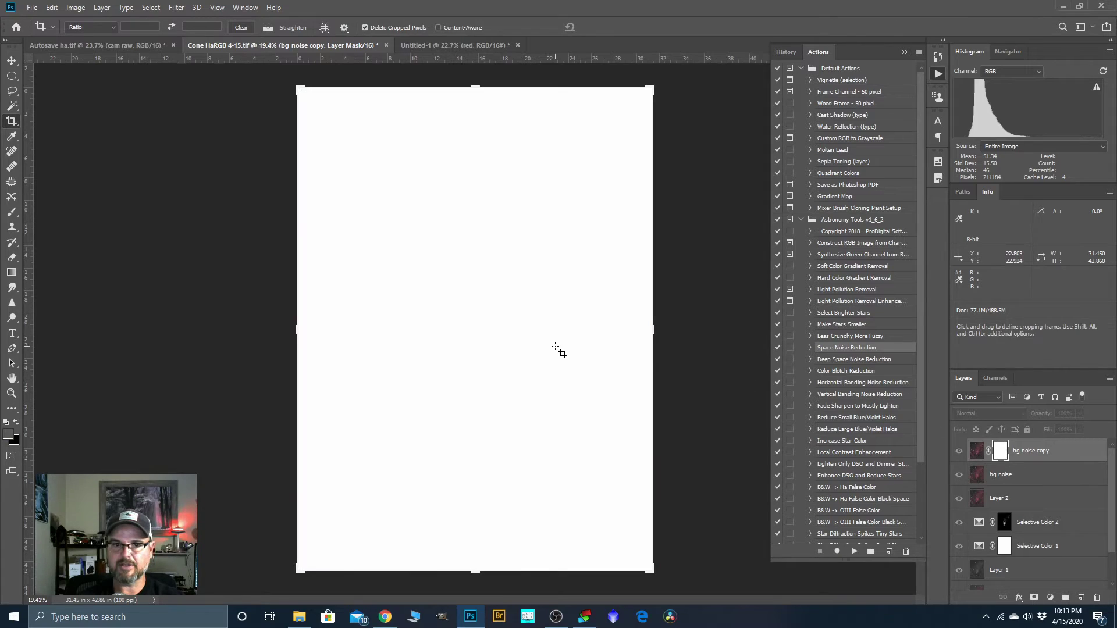
key("ctrl+v")
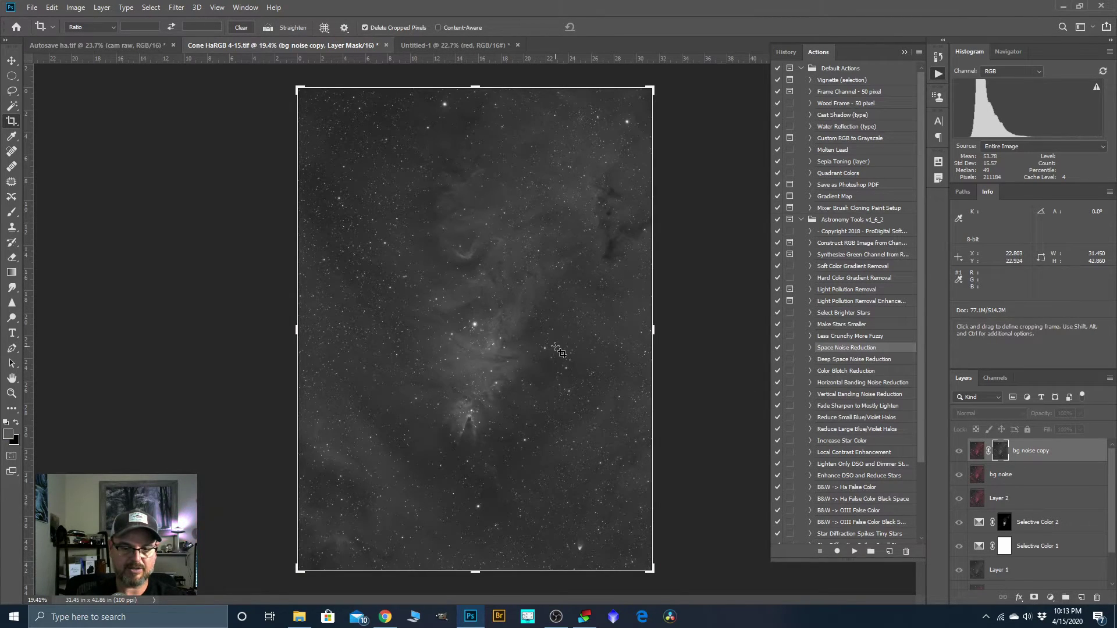
key("ctrl+i")
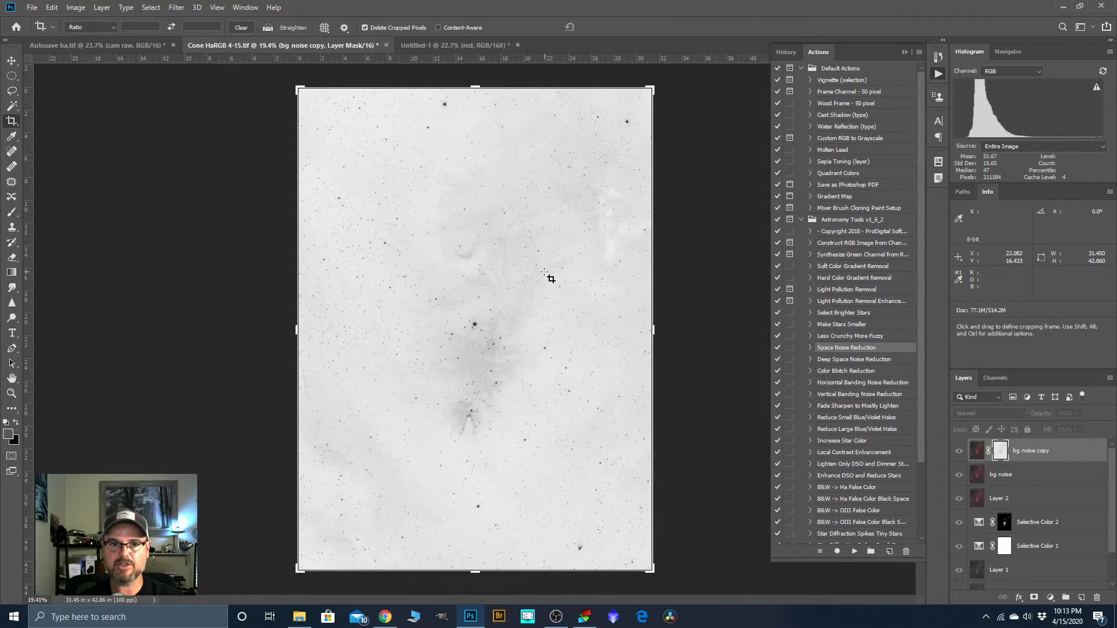
Increase the mask's contrast using Levels with input black 201 and white 224, and merge bg noise copy down into bg noise
left_click(77, 8)
mouse_move(142, 41)
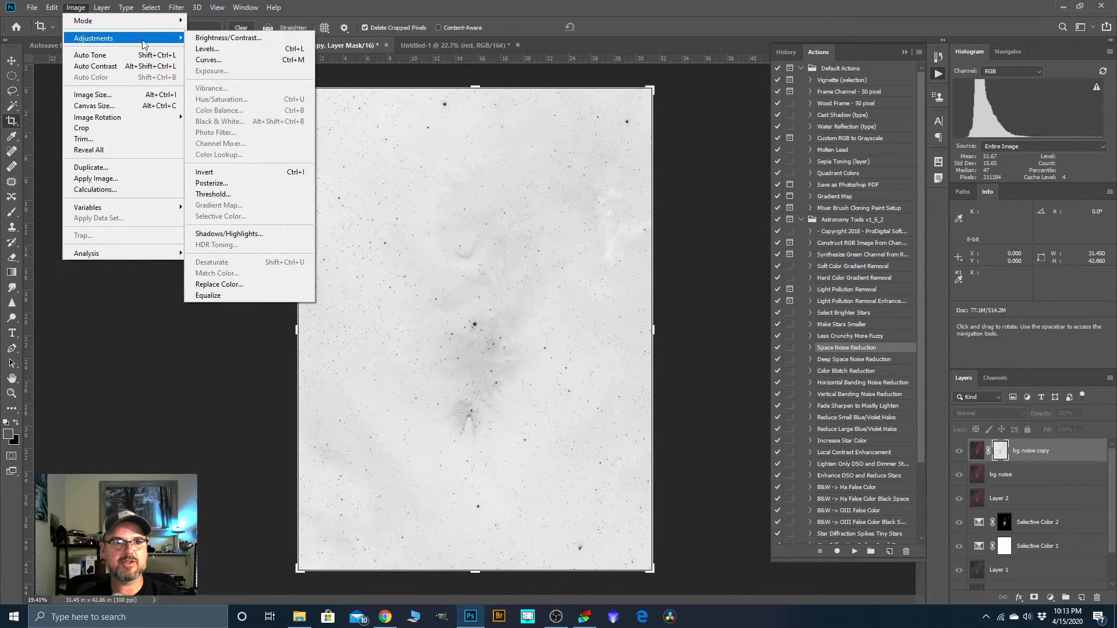
left_click(207, 48)
left_click_drag(742, 414, 869, 418)
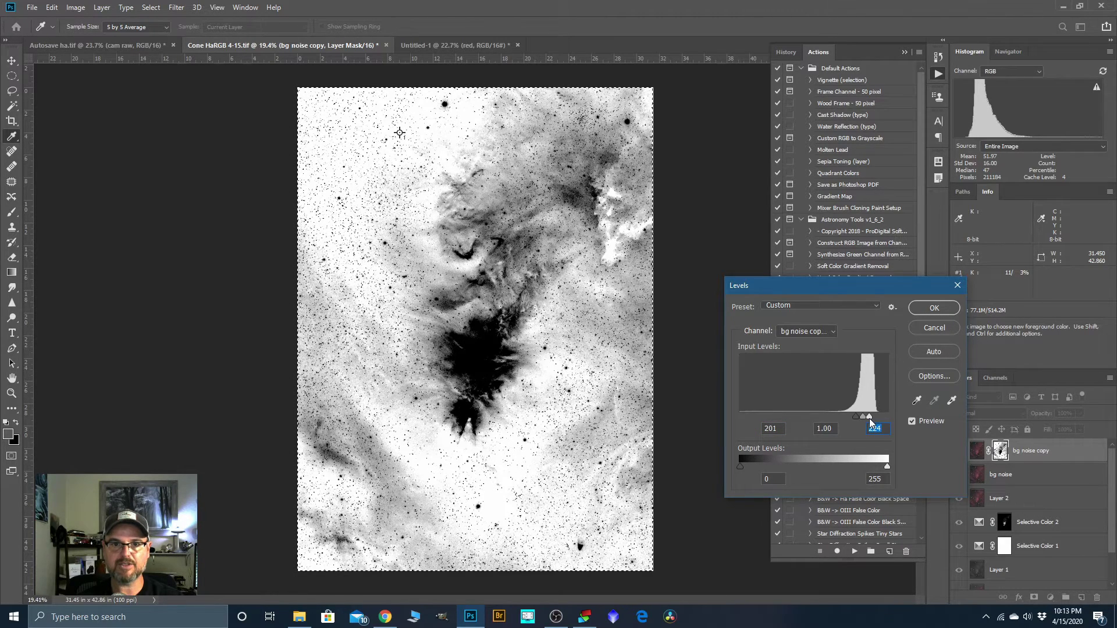
left_click(933, 310)
key("c")
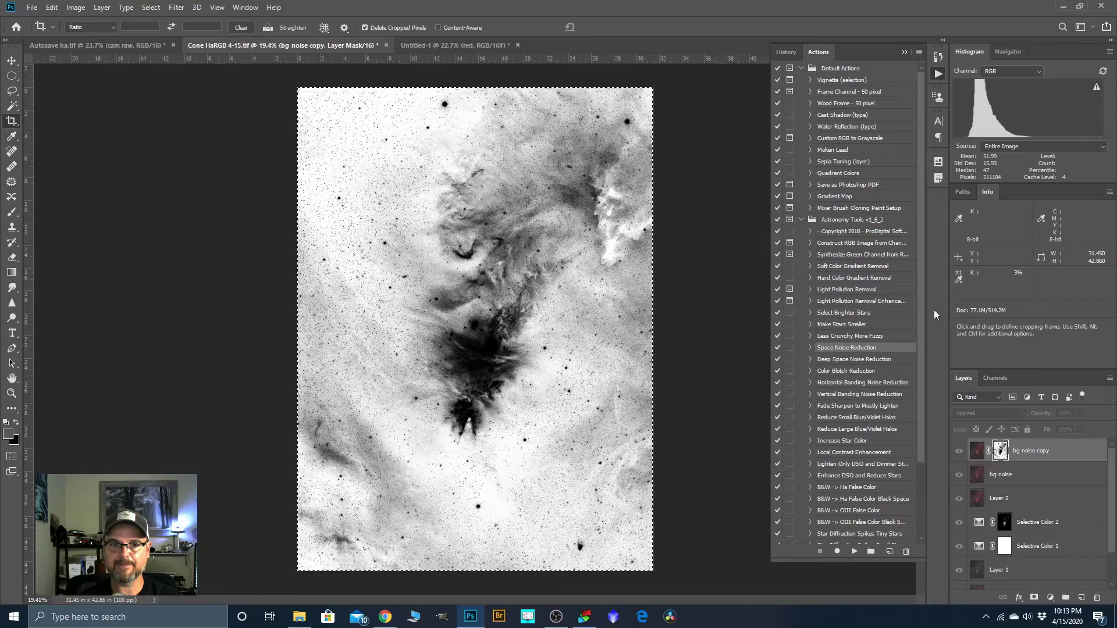
right_click(1020, 446)
left_click(984, 465)
Compare the nebula up close with the merged bg noise layer hidden and shown
scroll(504, 397, "up", 6)
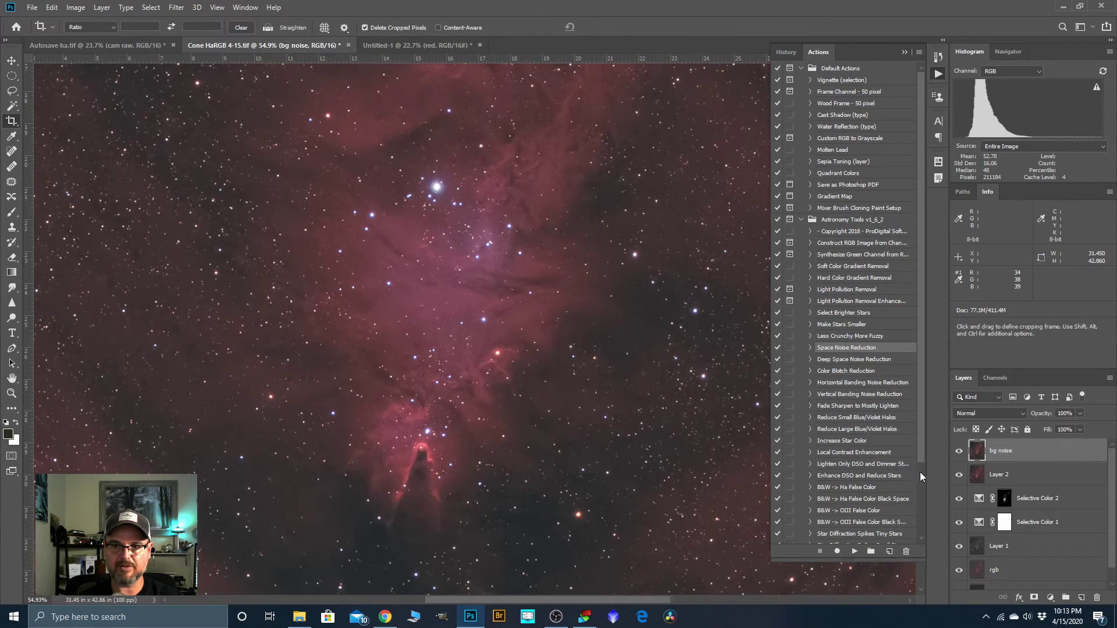
left_click(957, 454)
left_click(957, 453)
left_click(957, 453)
left_click(957, 454)
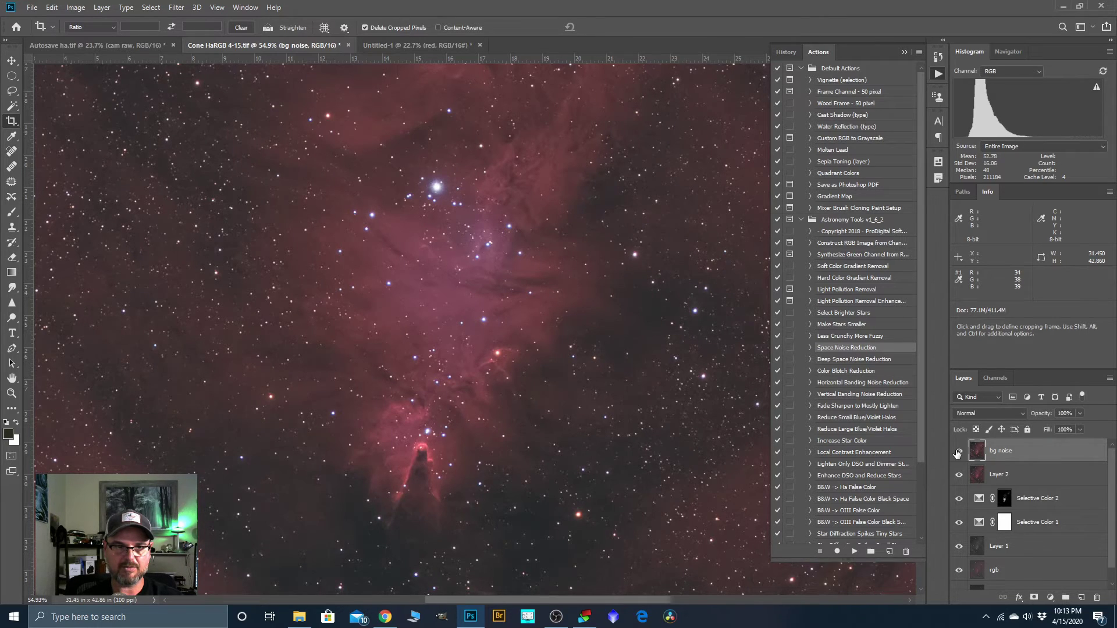
scroll(451, 403, "down", 3)
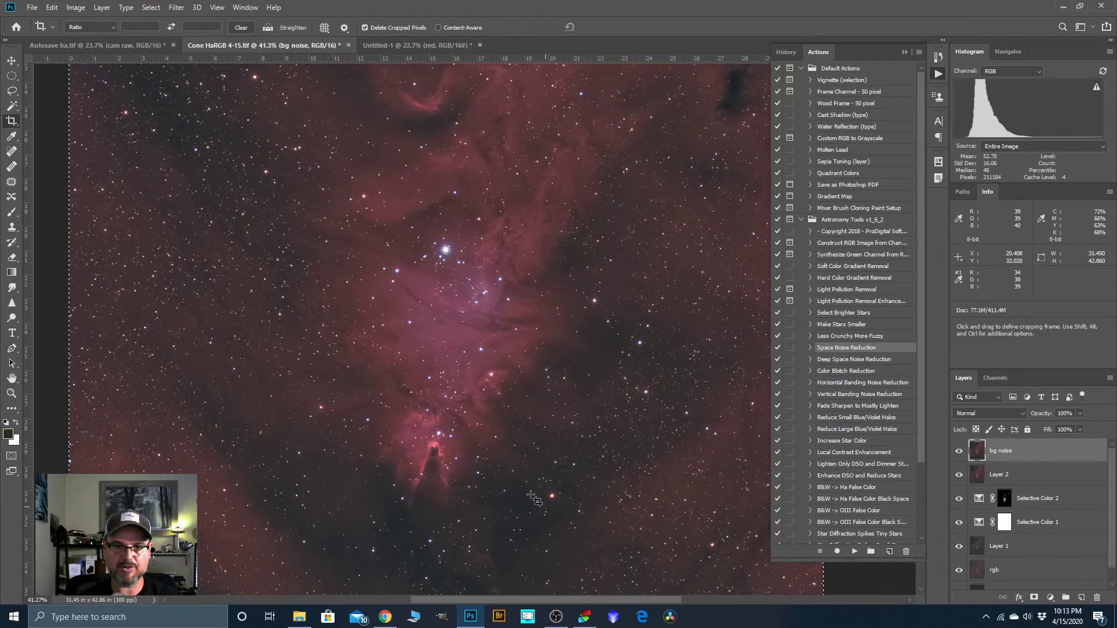
scroll(450, 403, "down", 2)
Remove the selection around the whole image and save the layered Cone HaRGB file
left_click(904, 52)
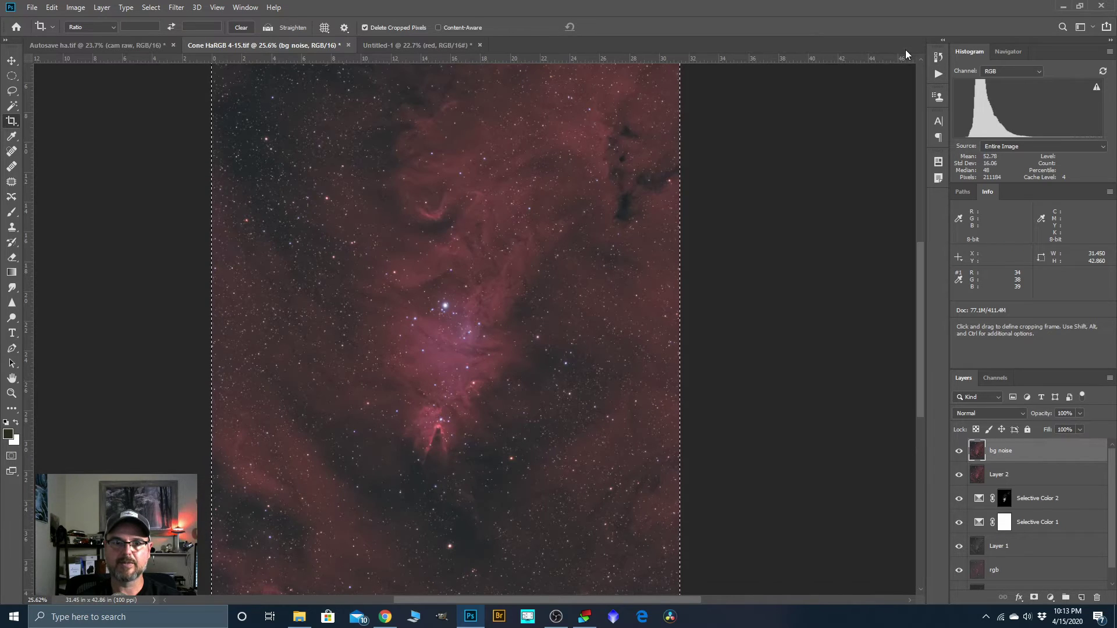
key("ctrl+0")
scroll(463, 304, "down", 1)
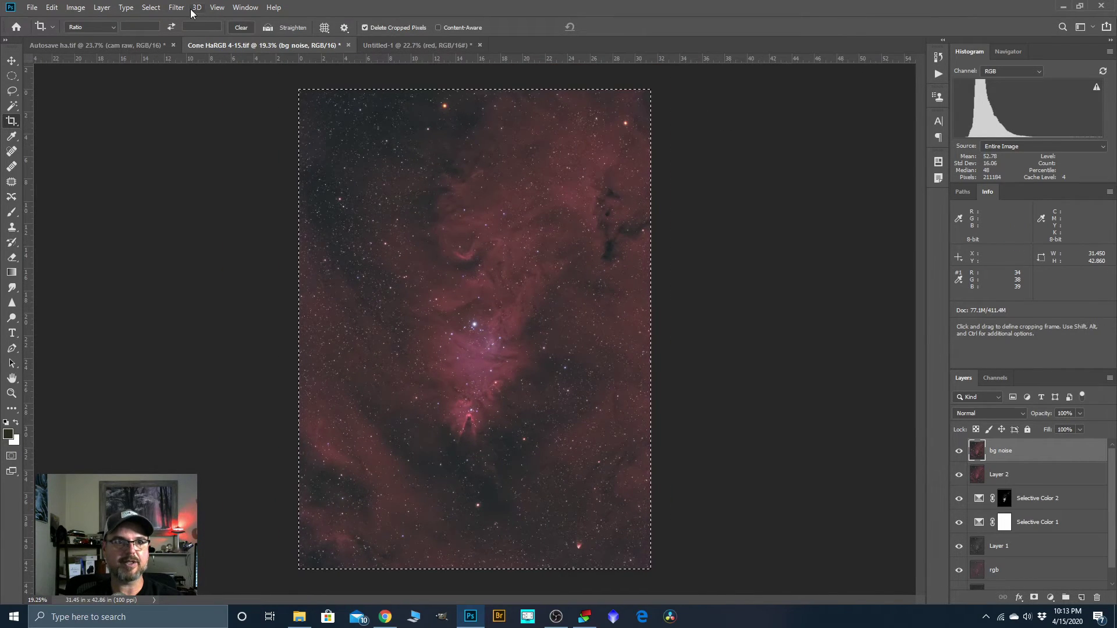
left_click(151, 7)
left_click(156, 32)
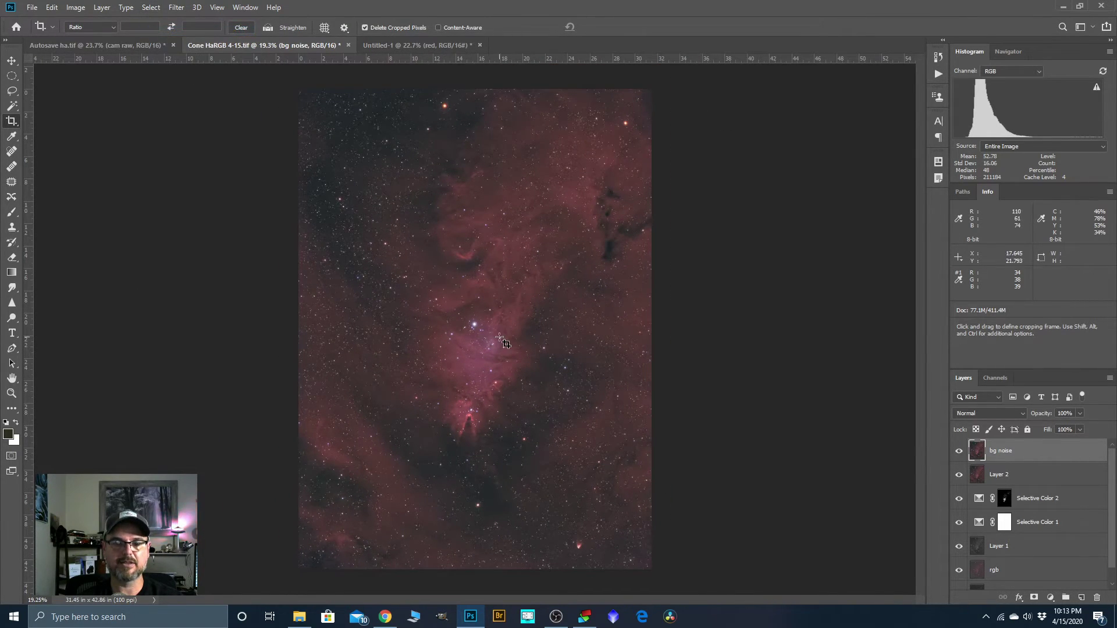
key("ctrl+0")
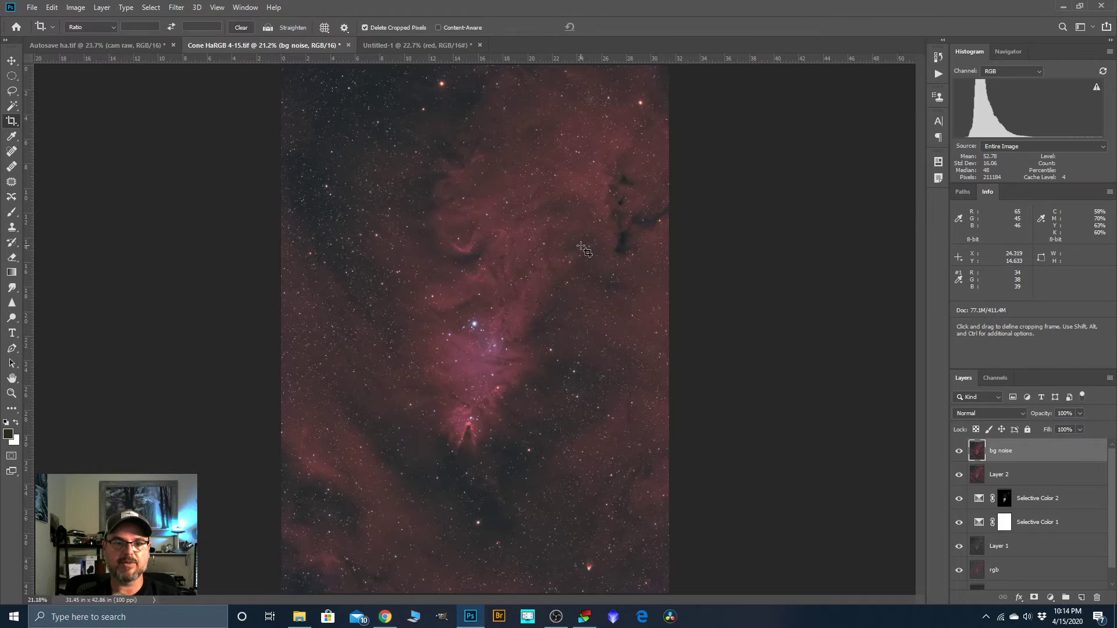
left_click(32, 7)
left_click(48, 124)
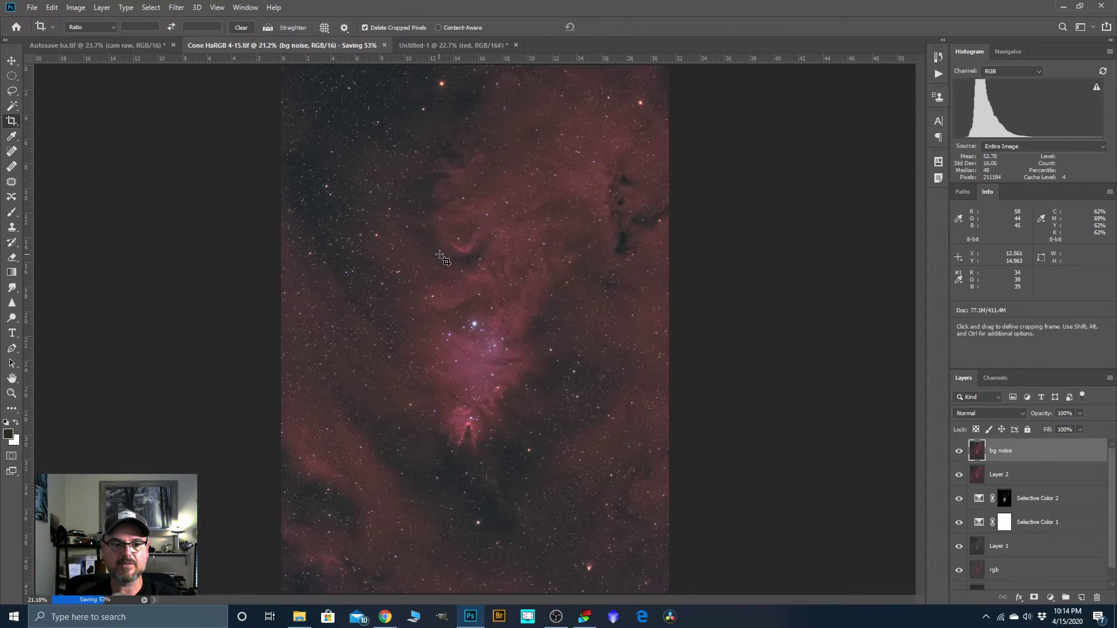
Flatten the image into a single layer and duplicate the Background layer
left_click(101, 8)
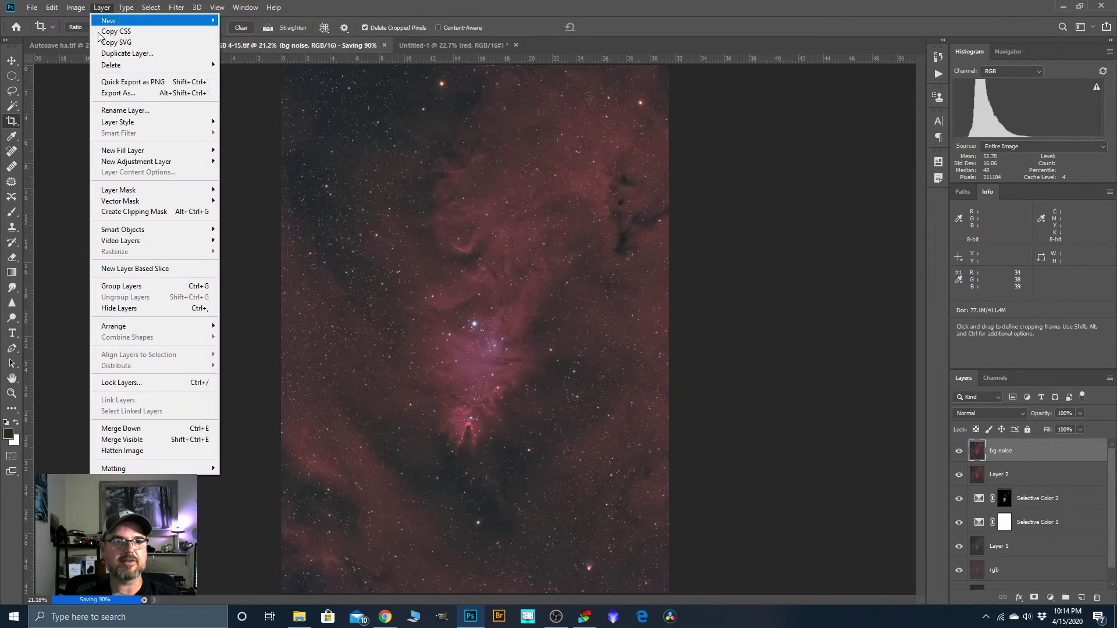
left_click(123, 450)
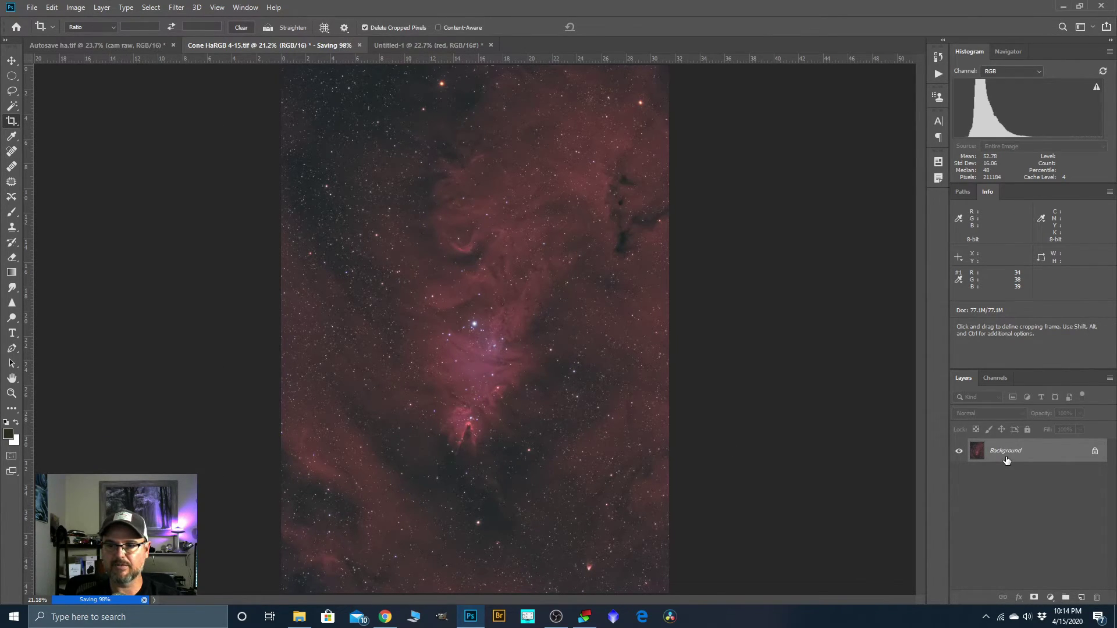
left_click_drag(1005, 458, 1081, 597)
scroll(450, 452, "down", 1)
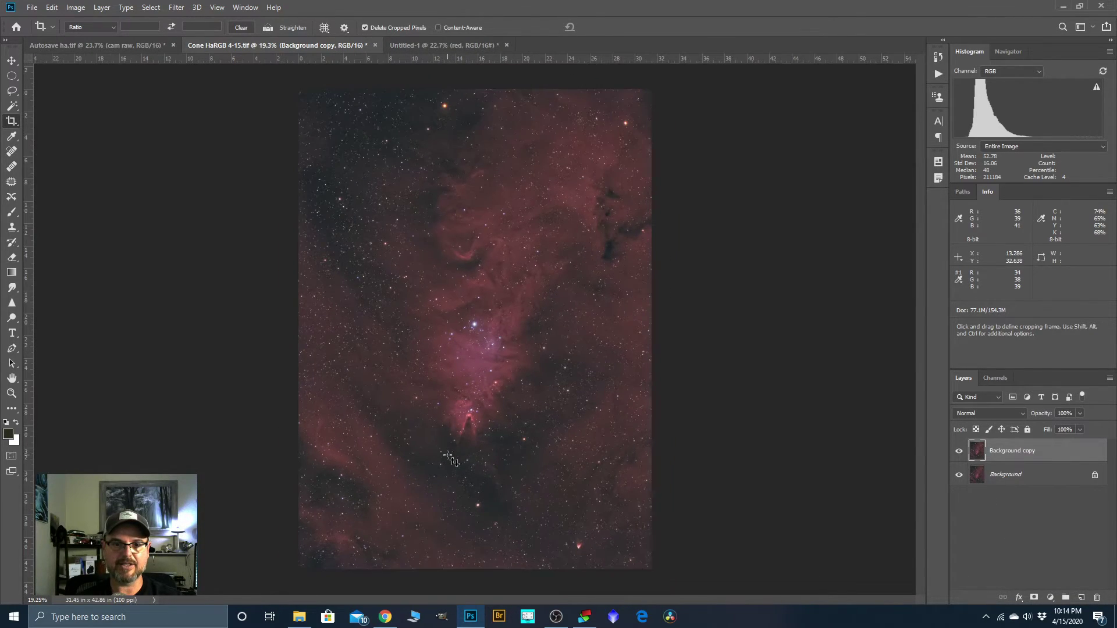
scroll(485, 111, "up", 1)
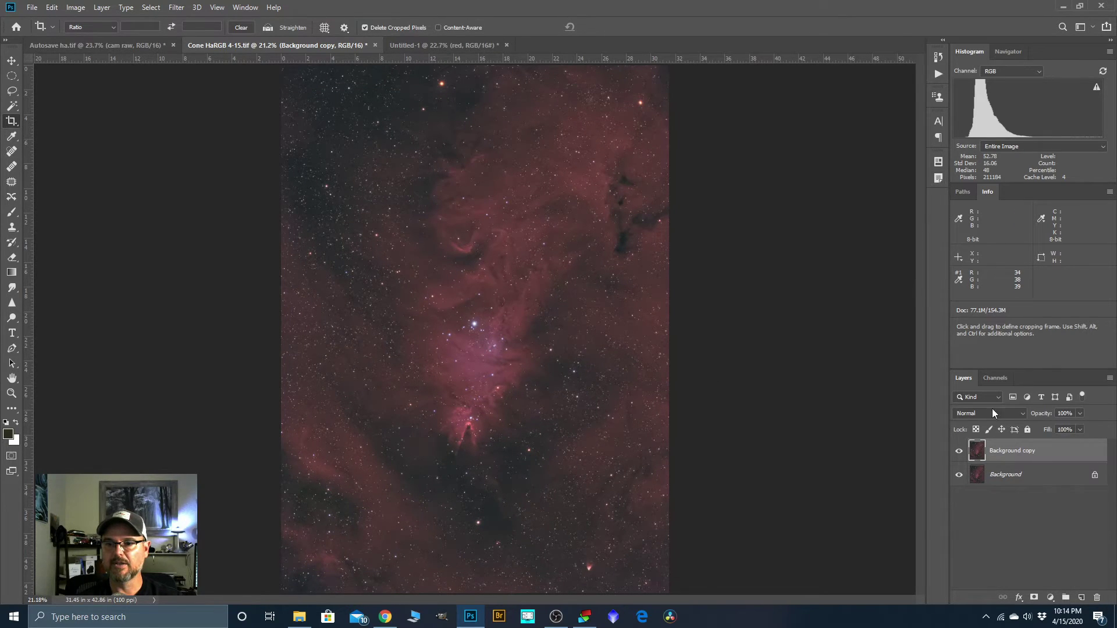
Run the Select Brighter Stars action from Astronomy Tools on the Background copy layer
left_click(936, 75)
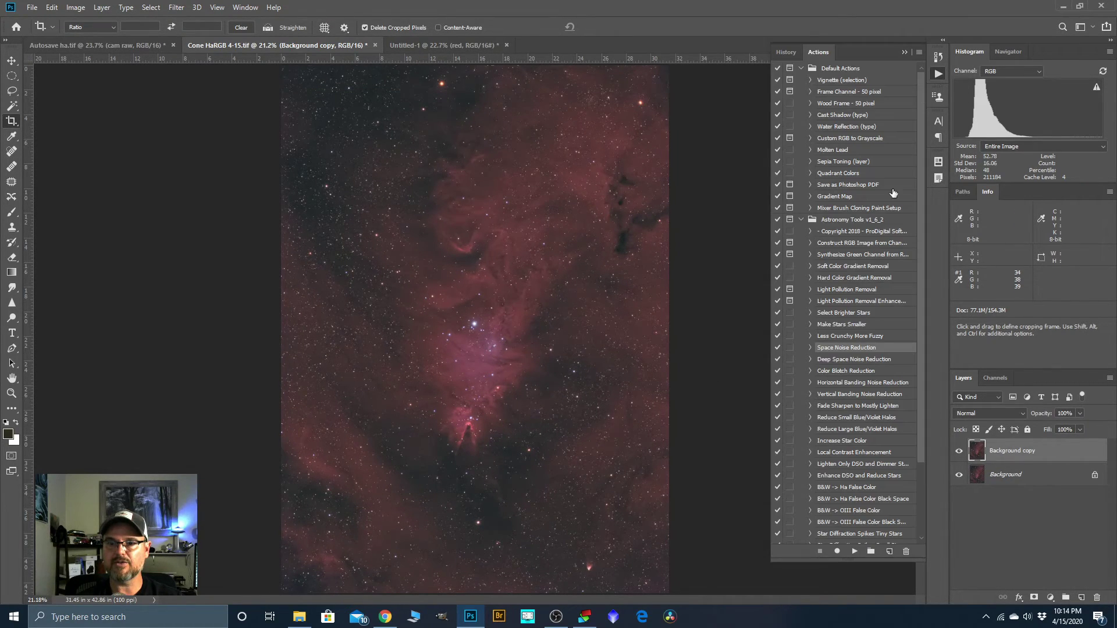
left_click(829, 315)
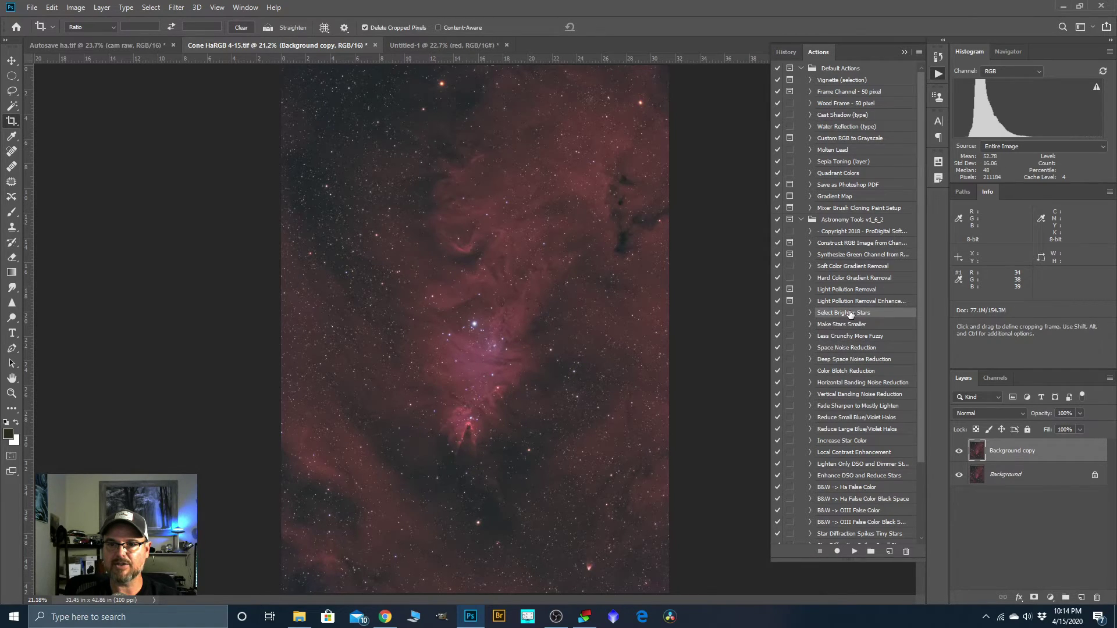
left_click(853, 550)
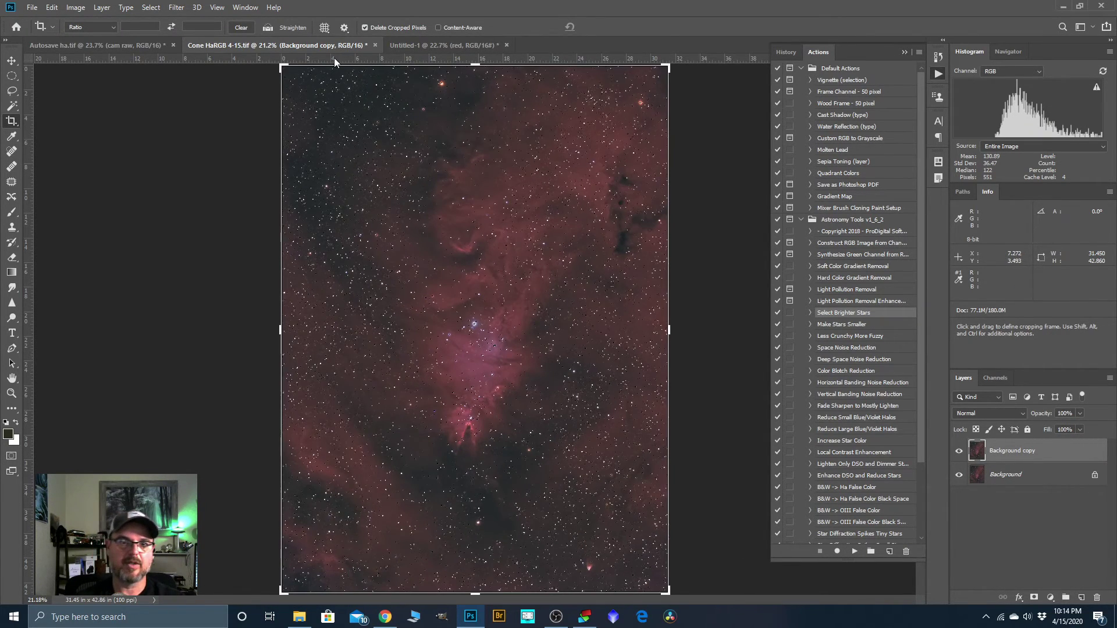
Inspect the selected stars up close and expand the selection by 1 pixel
scroll(379, 223, "up", 8)
scroll(408, 315, "up", 4)
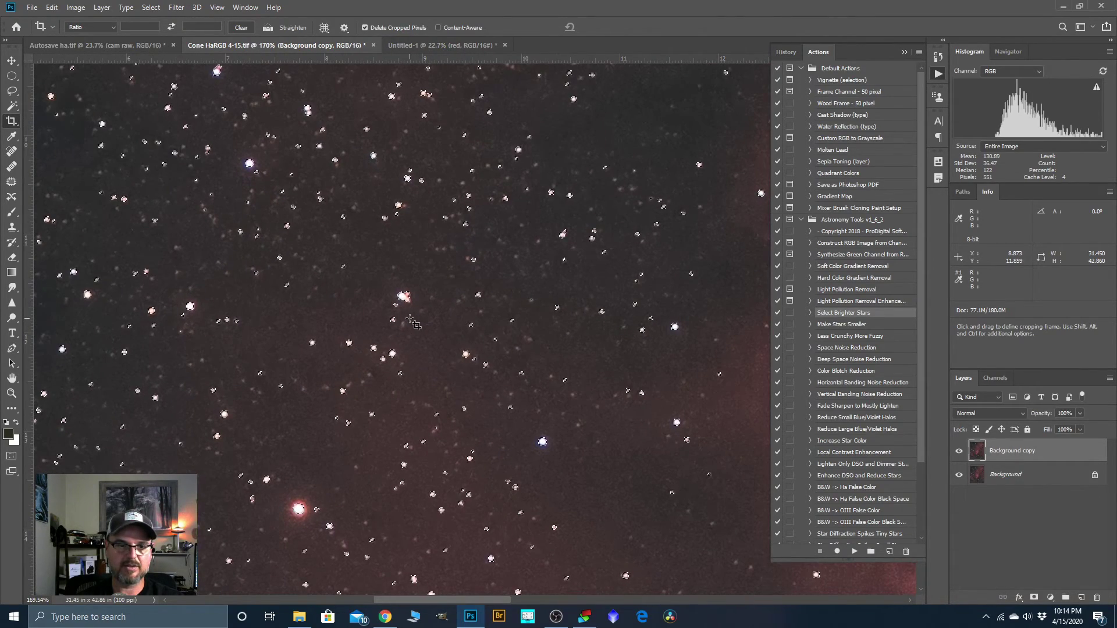
scroll(676, 329, "up", 2)
scroll(687, 327, "down", 2)
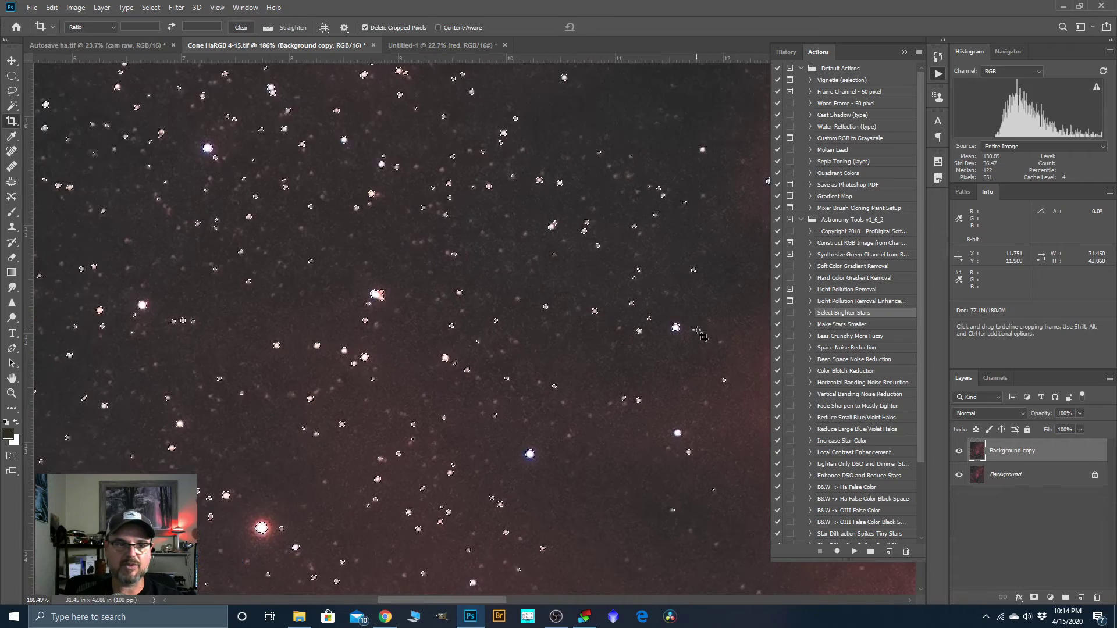
scroll(212, 295, "up", 2)
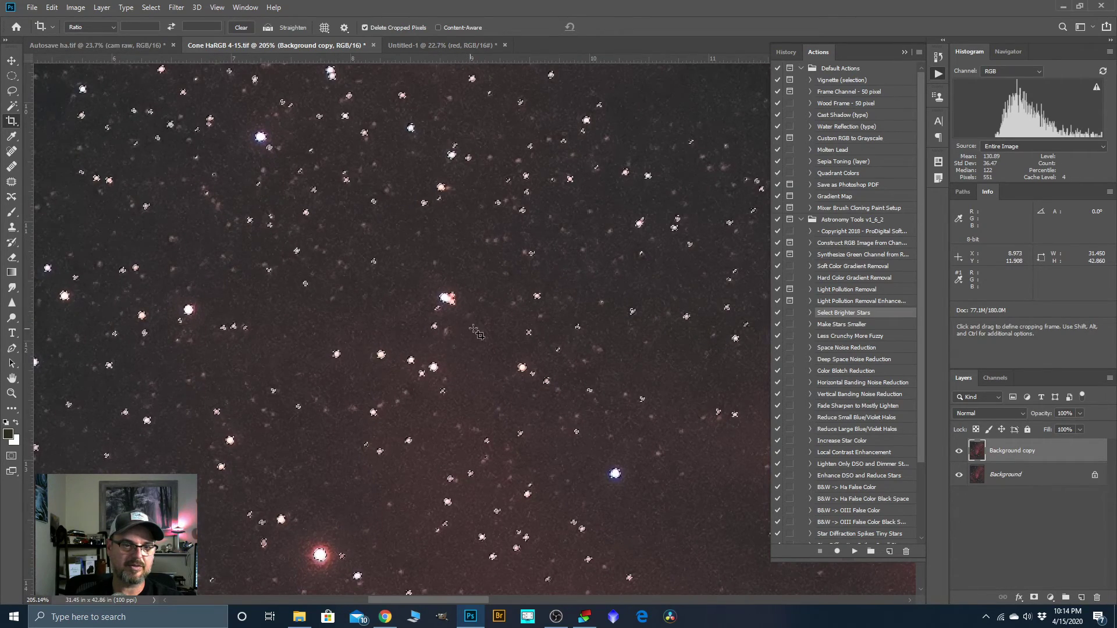
scroll(479, 325, "down", 5)
left_click(151, 8)
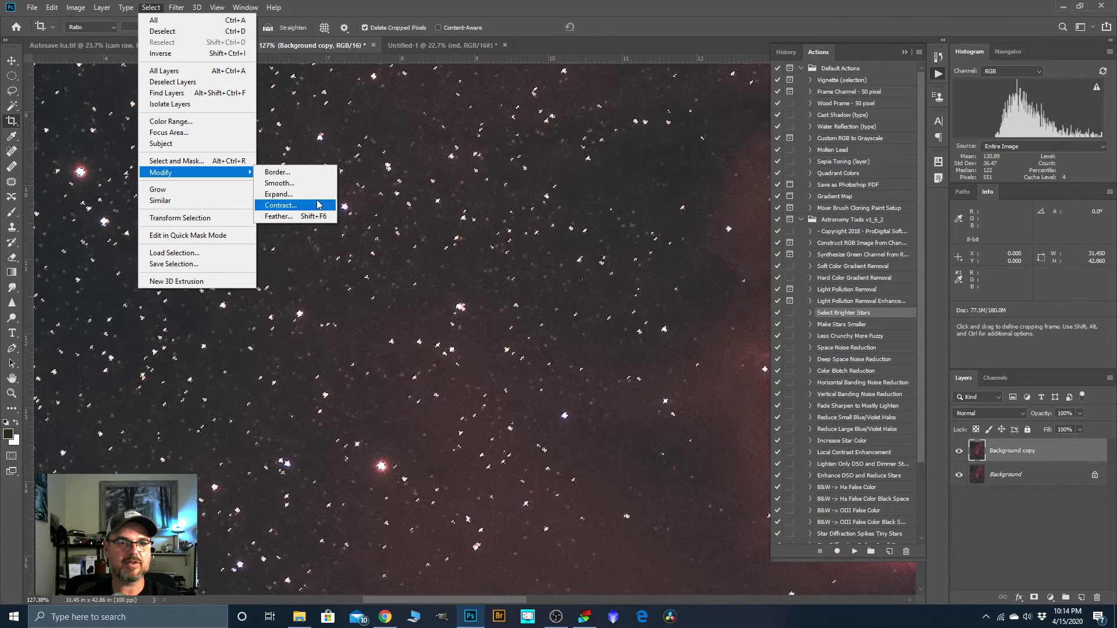
left_click(274, 195)
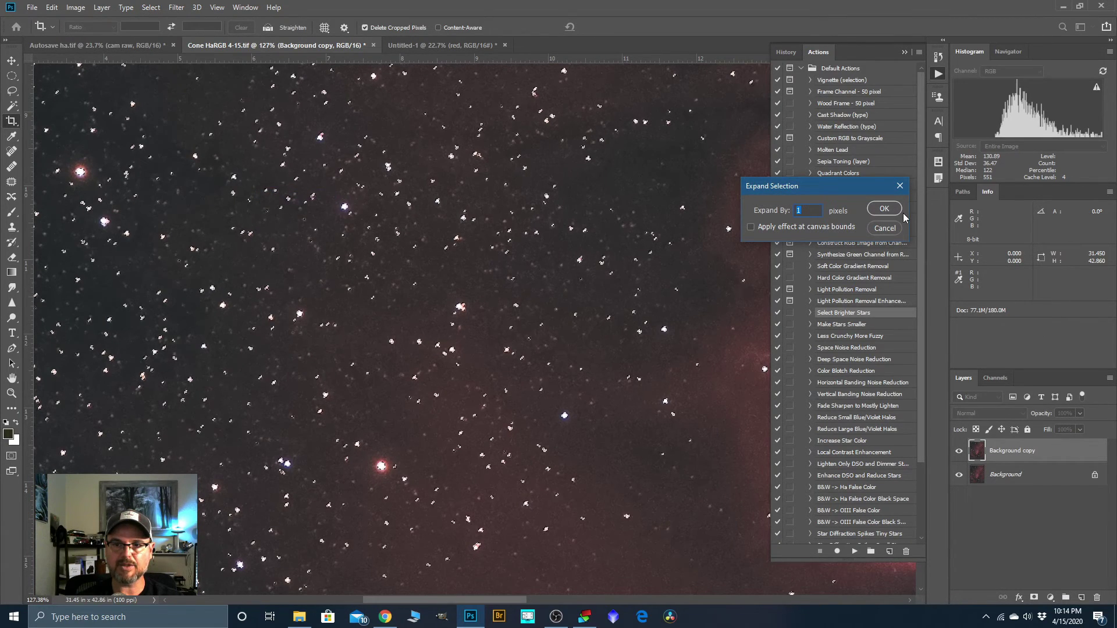
left_click(884, 209)
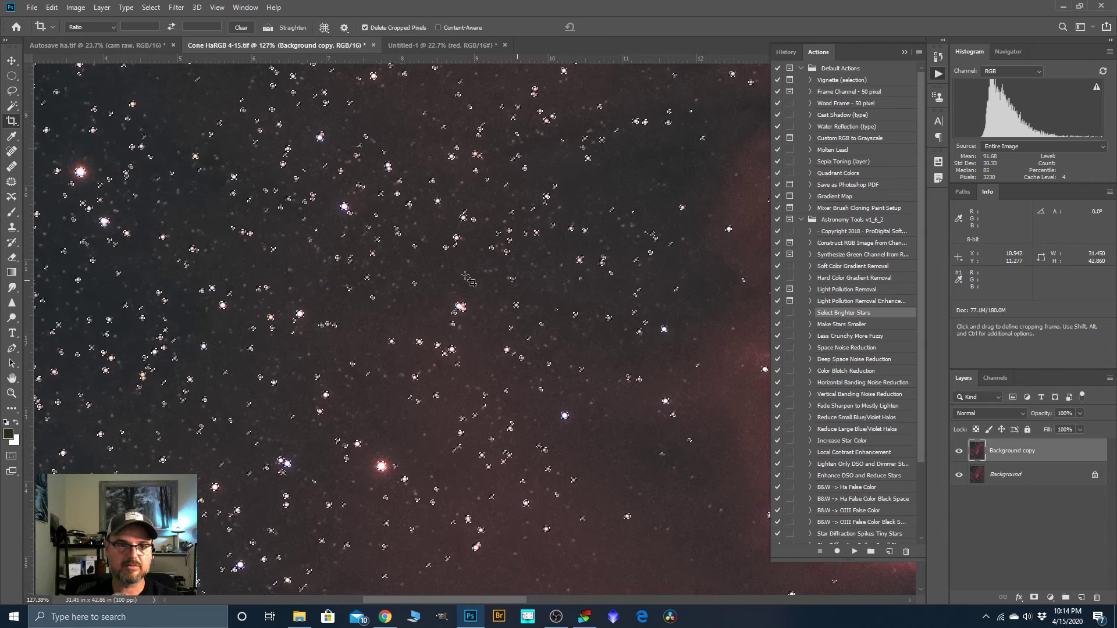
Feather the star selection with a radius of 2 pixels
left_click(152, 8)
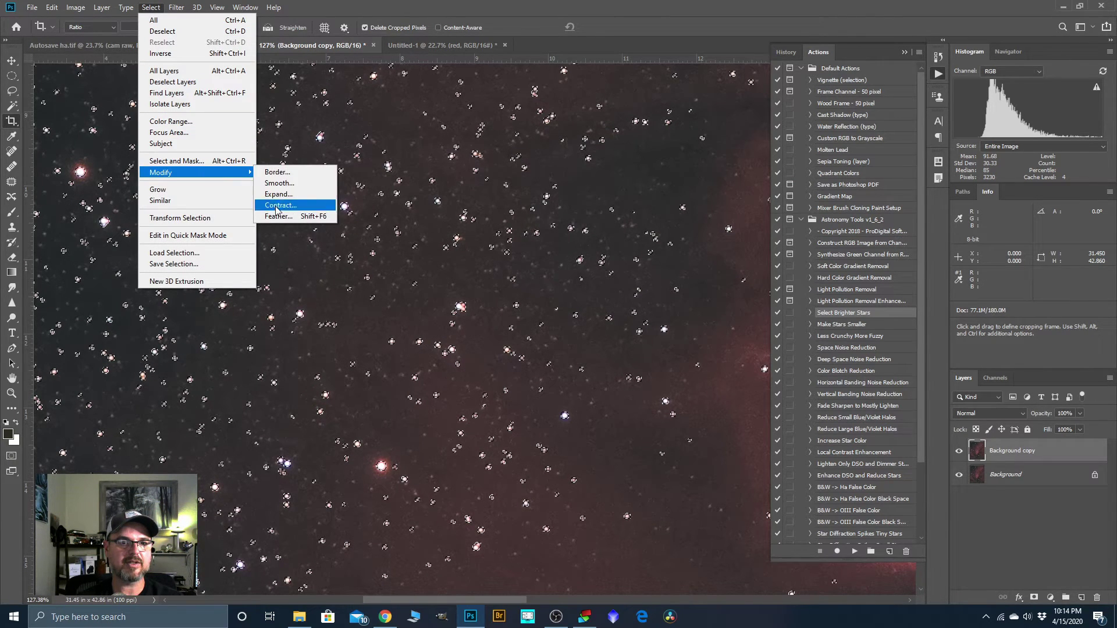
left_click(279, 216)
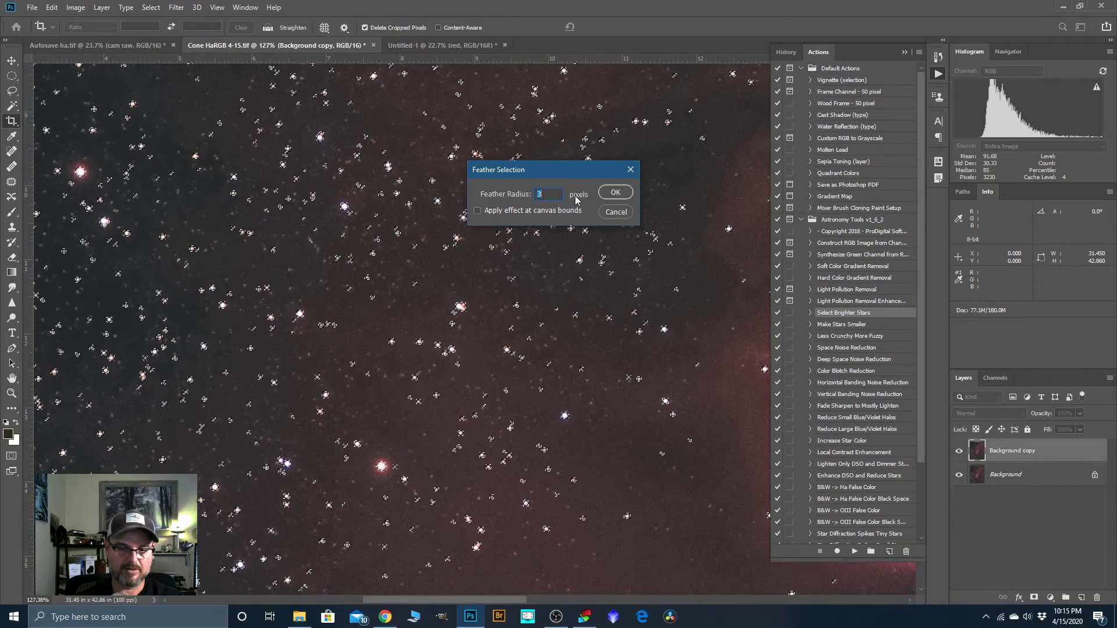
type("2")
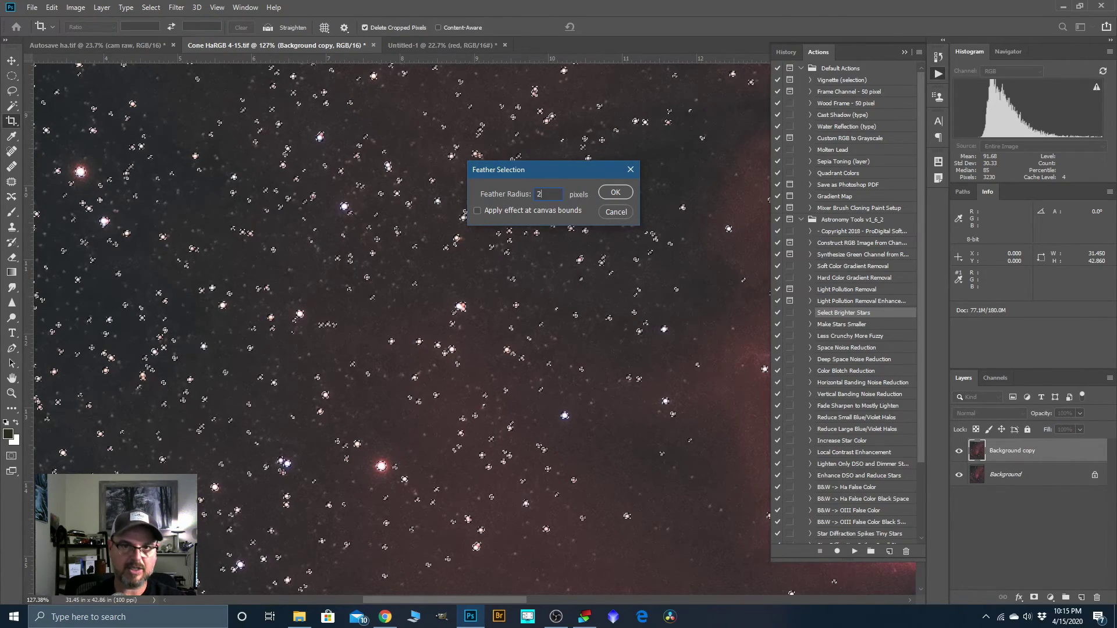
left_click(615, 193)
scroll(408, 215, "down", 5)
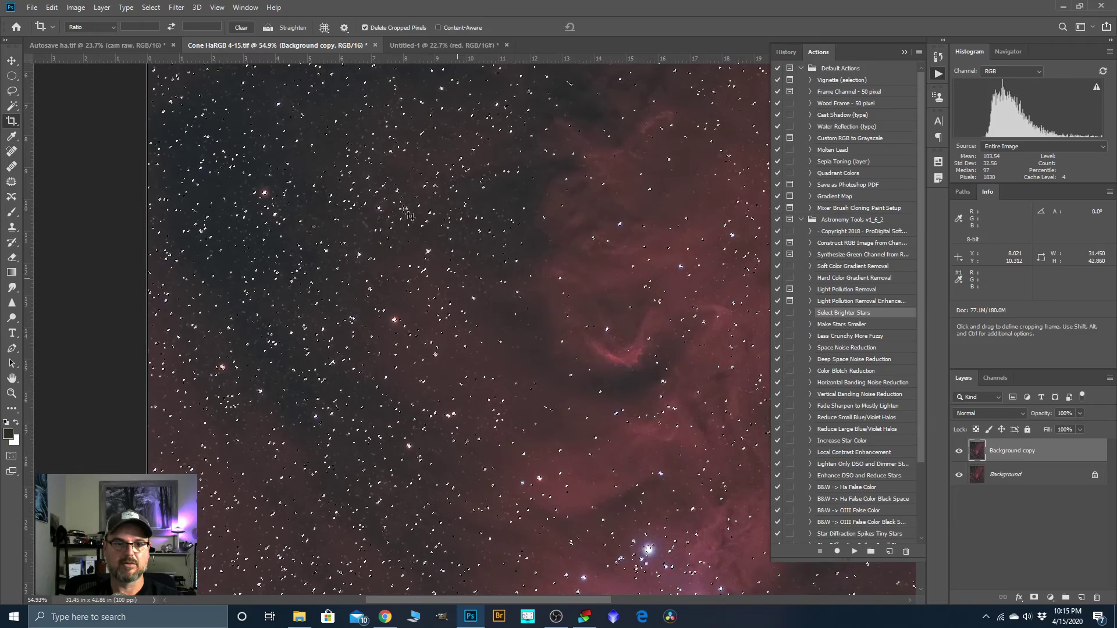
Collapse the list of actions and hide the selection outlines so the whole nebula can be seen unobstructed
left_click(904, 52)
scroll(395, 235, "down", 1)
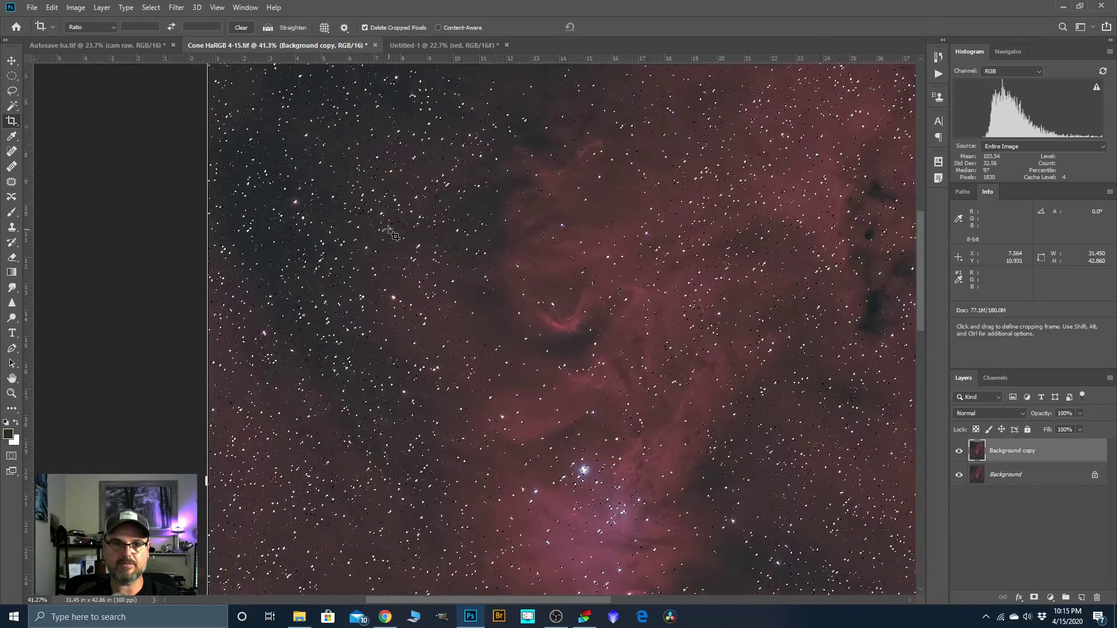
scroll(395, 235, "down", 4)
key("ctrl+h")
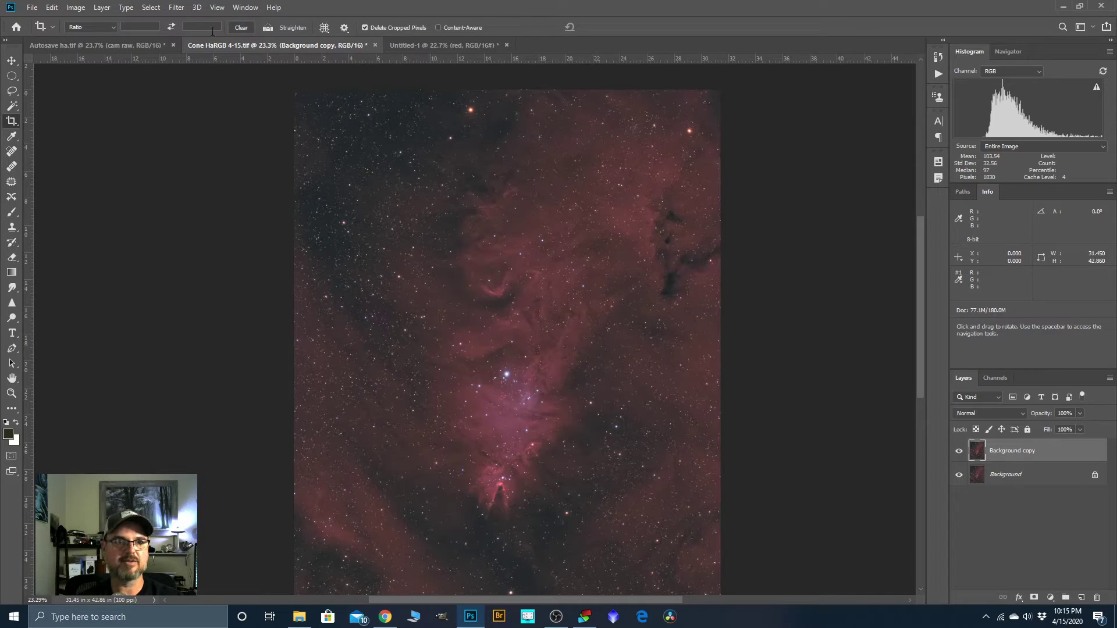
Shrink the selected stars with the Minimum filter at a radius of 1.2 pixels, preserving roundness
left_click(176, 8)
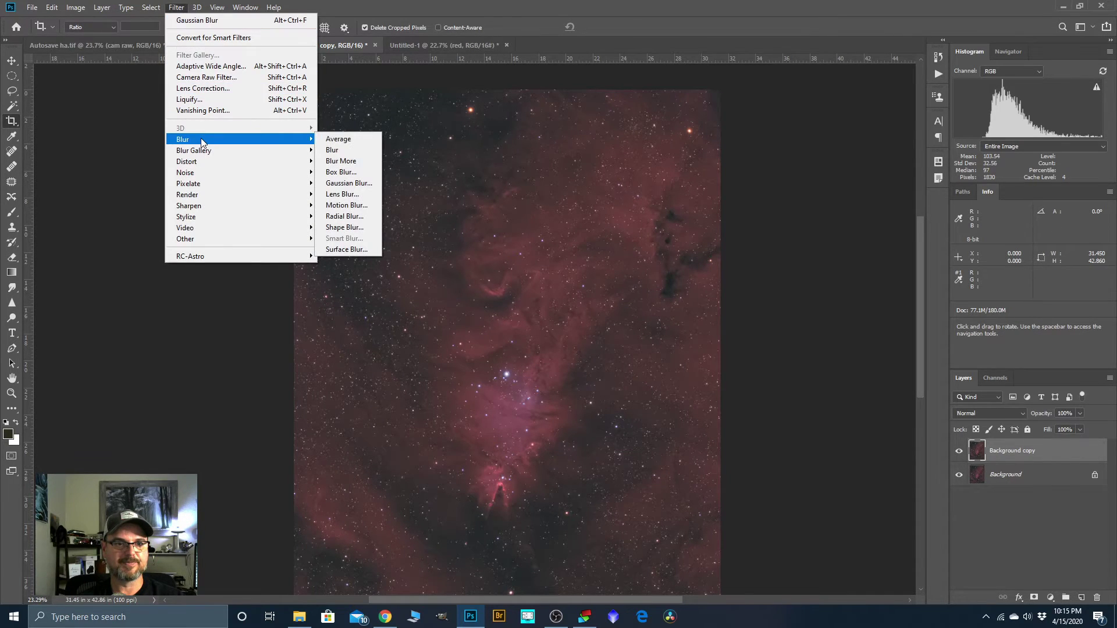
mouse_move(189, 239)
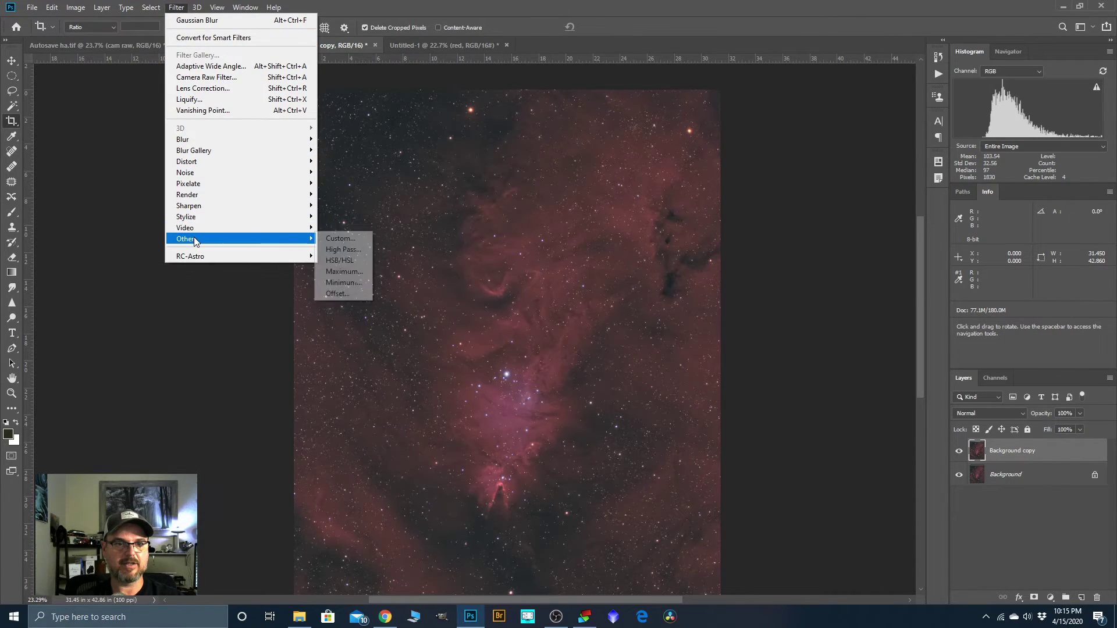
left_click(362, 280)
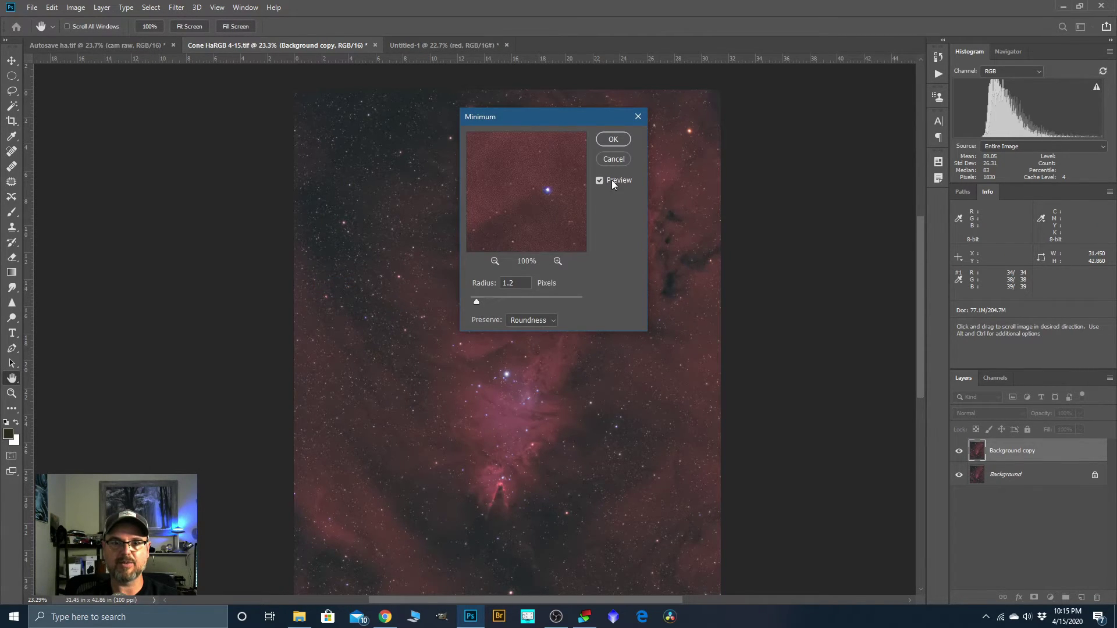
left_click(614, 140)
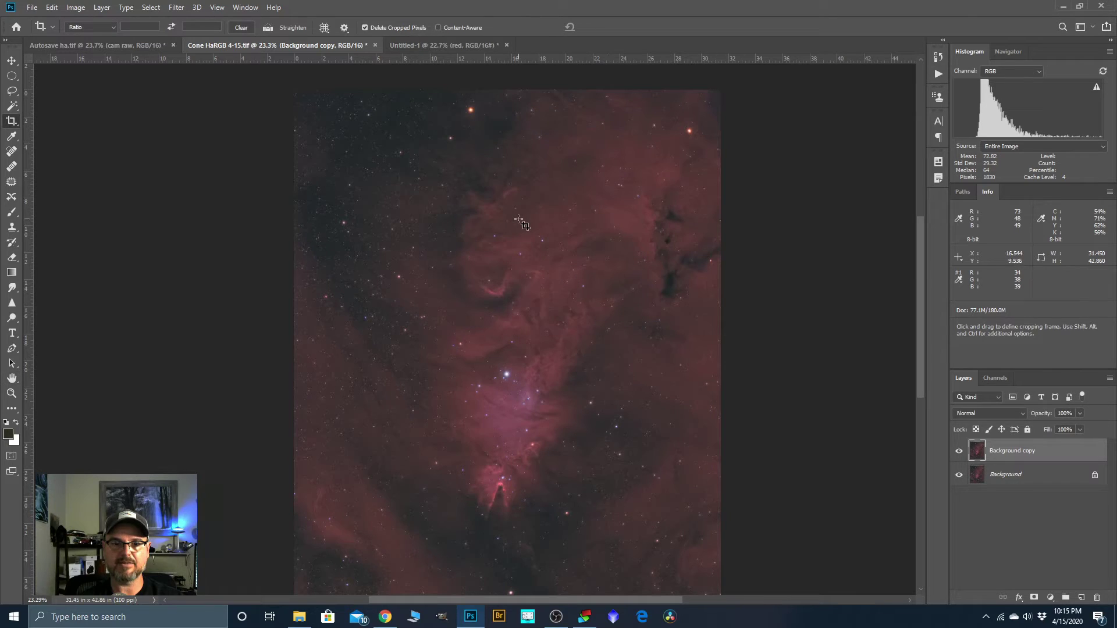
Copy the selected, reduced stars from the Background copy layer onto a new layer
scroll(493, 192, "down", 1)
scroll(493, 192, "down", 1)
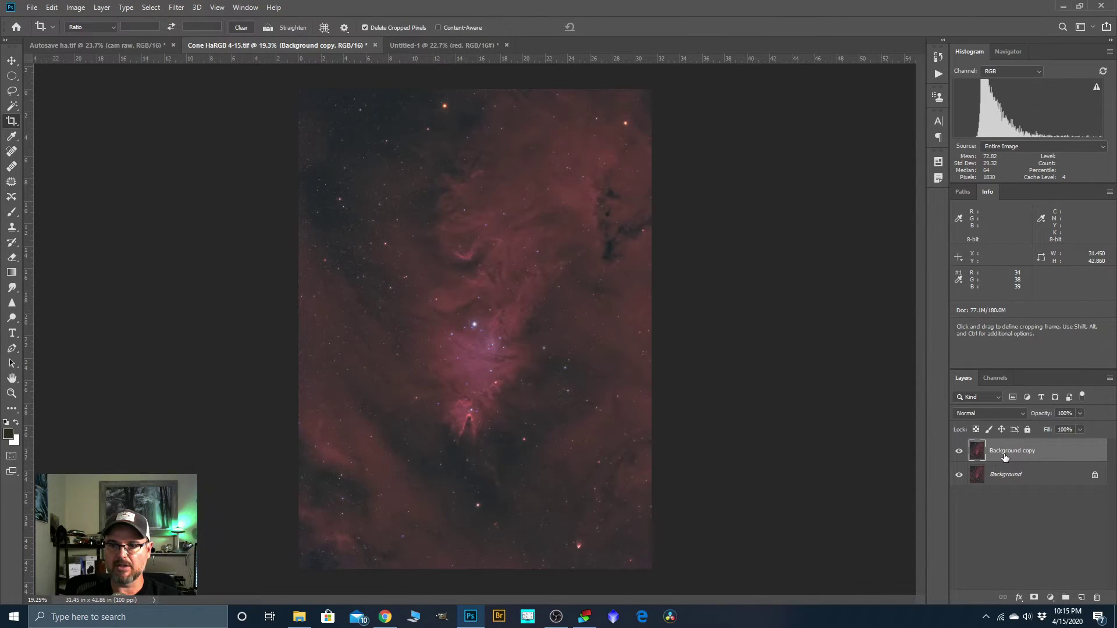
key("ctrl")
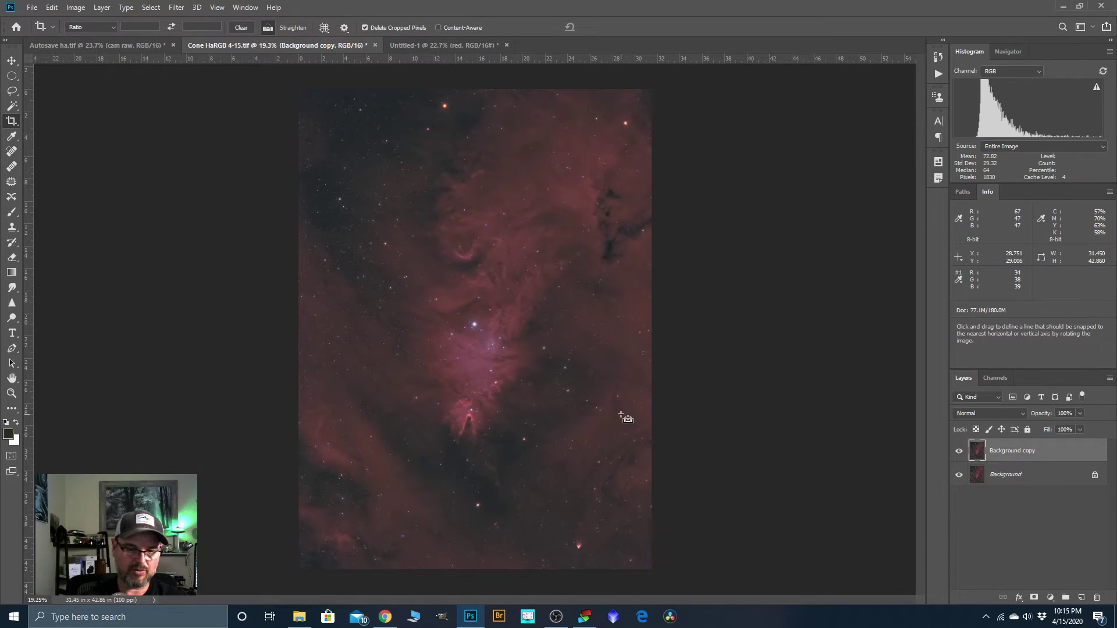
key("ctrl+j")
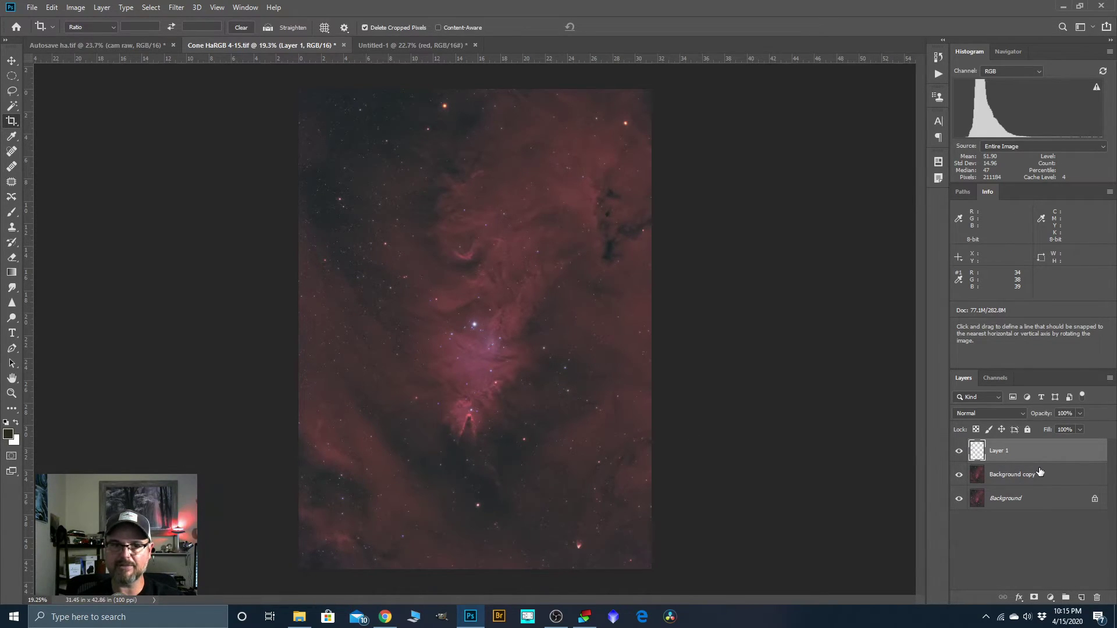
Delete the Background copy layer and replace it with a fresh duplicate of the Background layer
left_click(1008, 476)
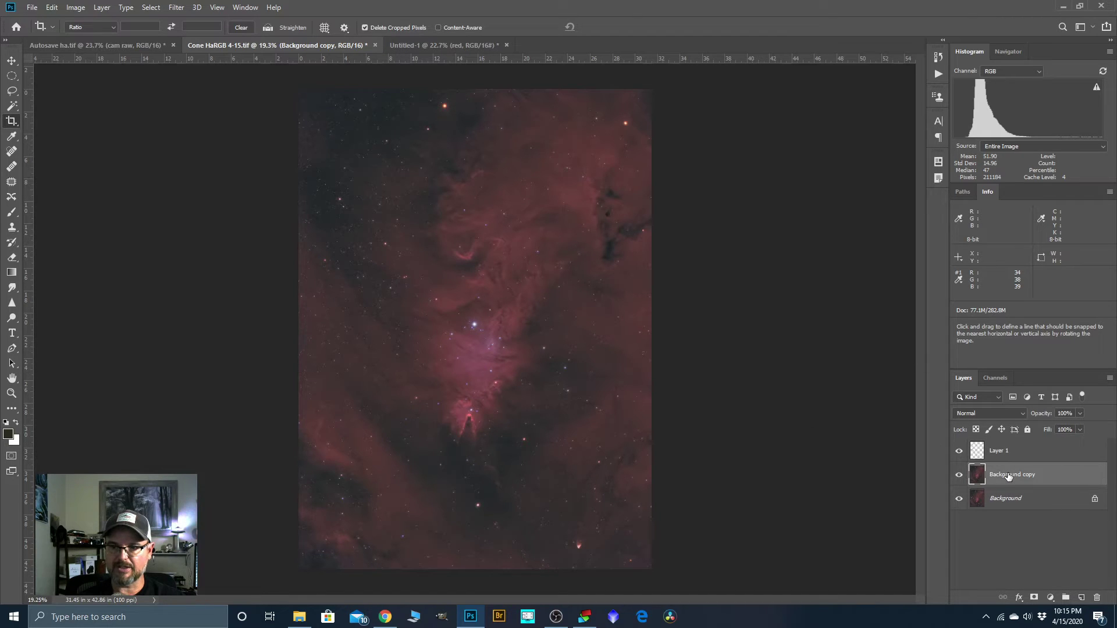
right_click(1008, 476)
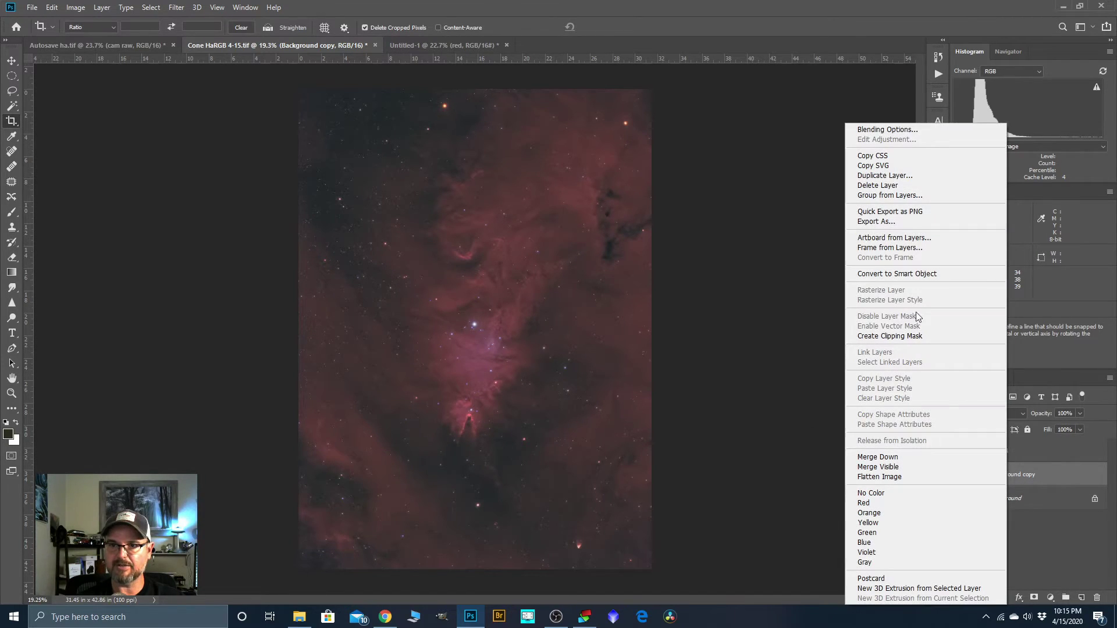
left_click(868, 186)
left_click(503, 227)
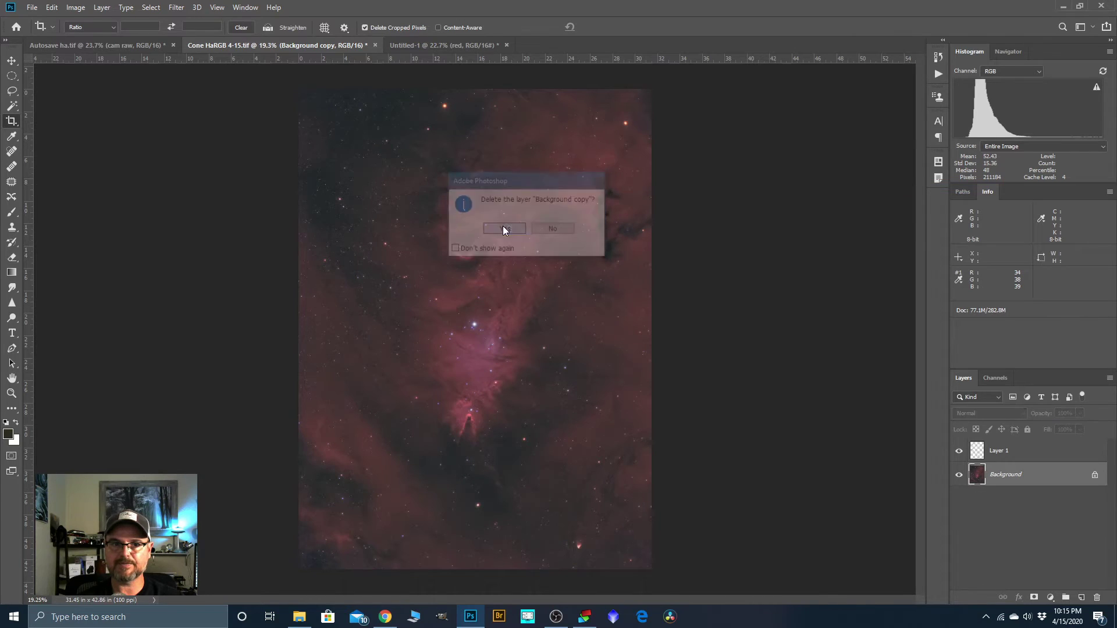
left_click_drag(1009, 478, 1081, 597)
Make Layer 1 active, choose the Eraser tool and size its brush to 40 to fit the brighter stars
left_click(981, 452)
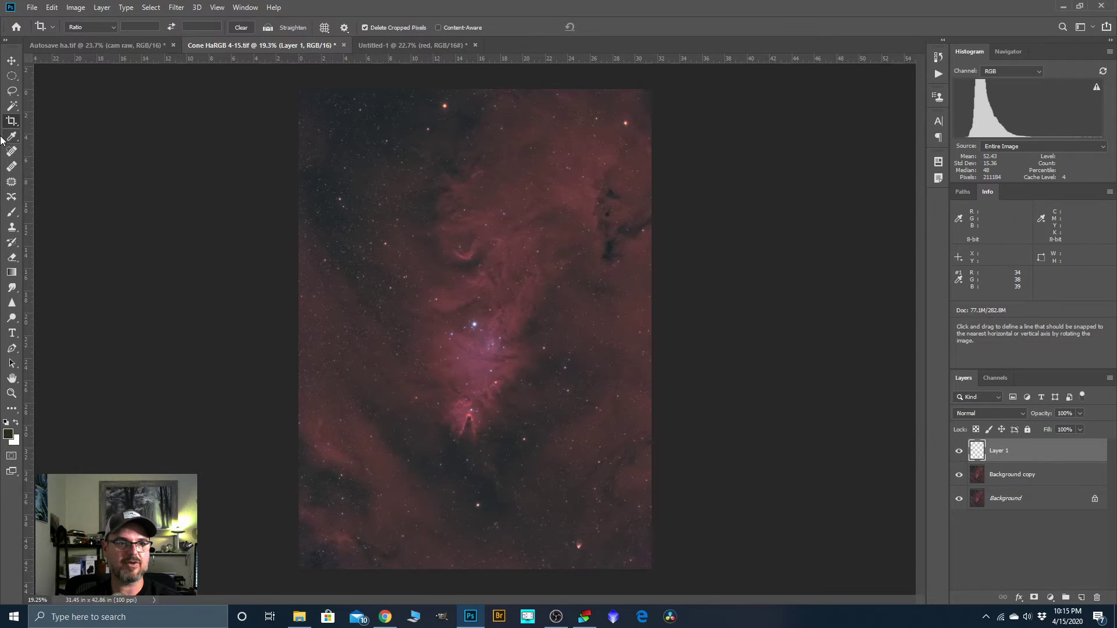
left_click(10, 258)
left_click(40, 257)
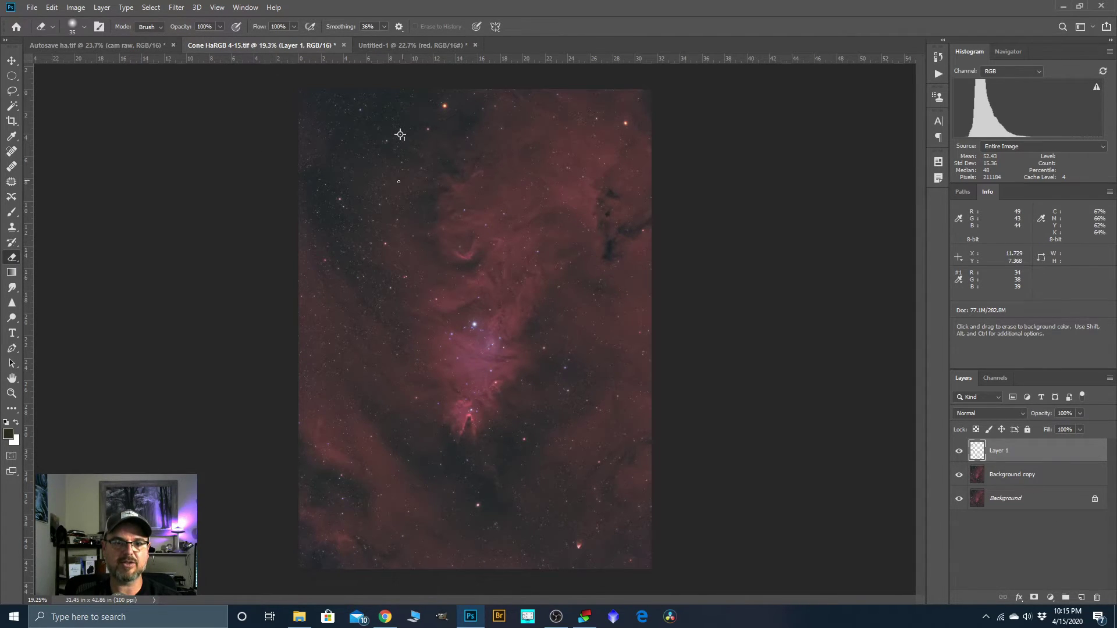
scroll(408, 179, "up", 3)
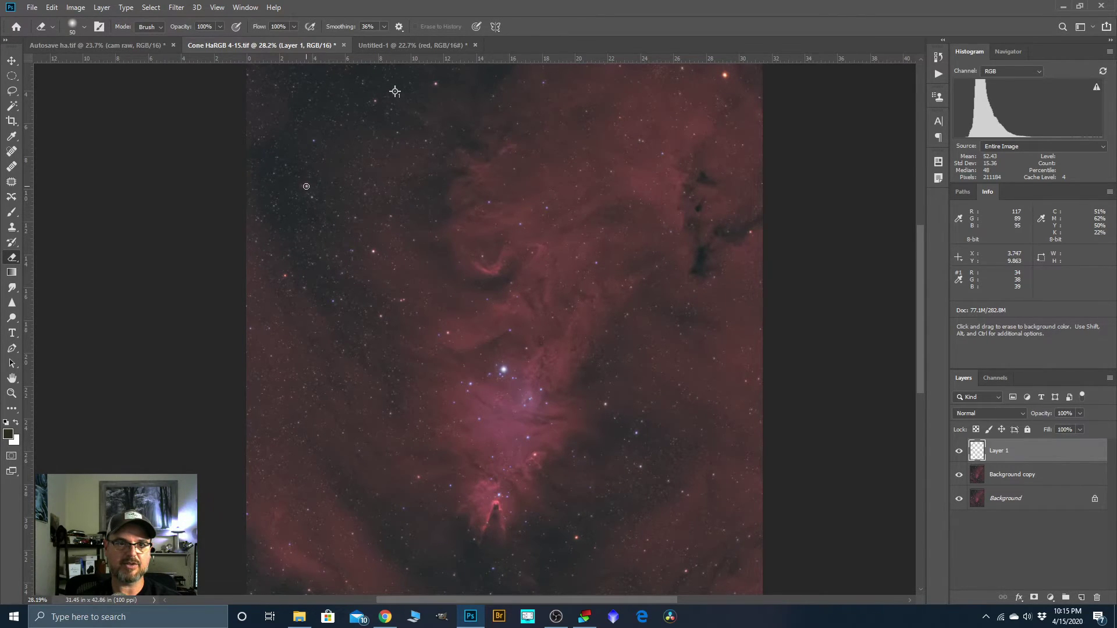
scroll(306, 186, "up", 3)
key("bracketleft")
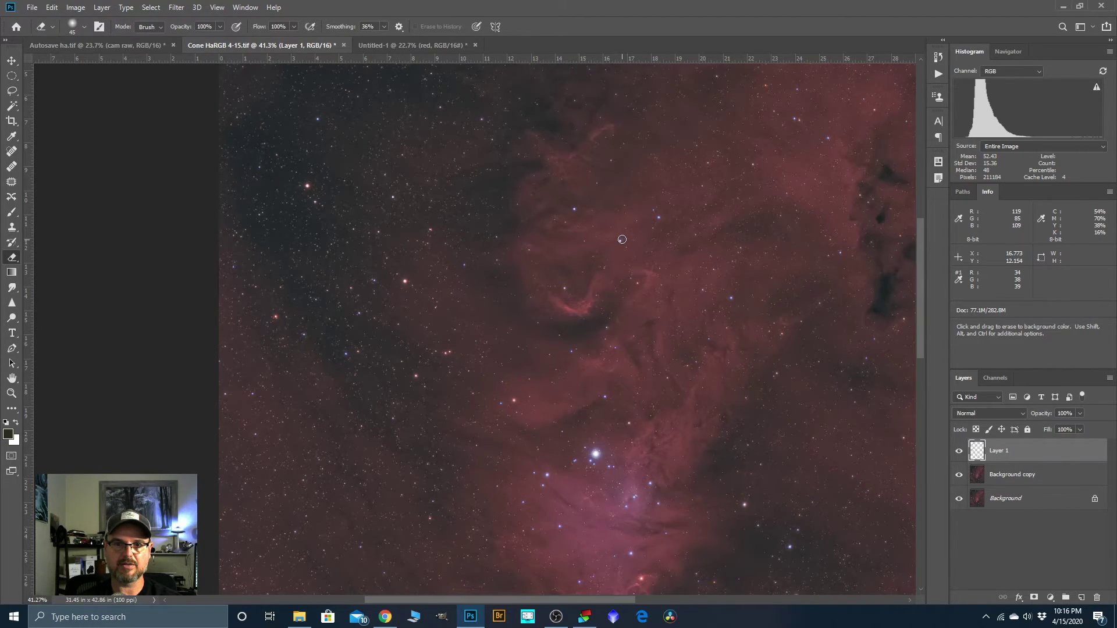
scroll(621, 239, "up", 5)
key("bracketleft")
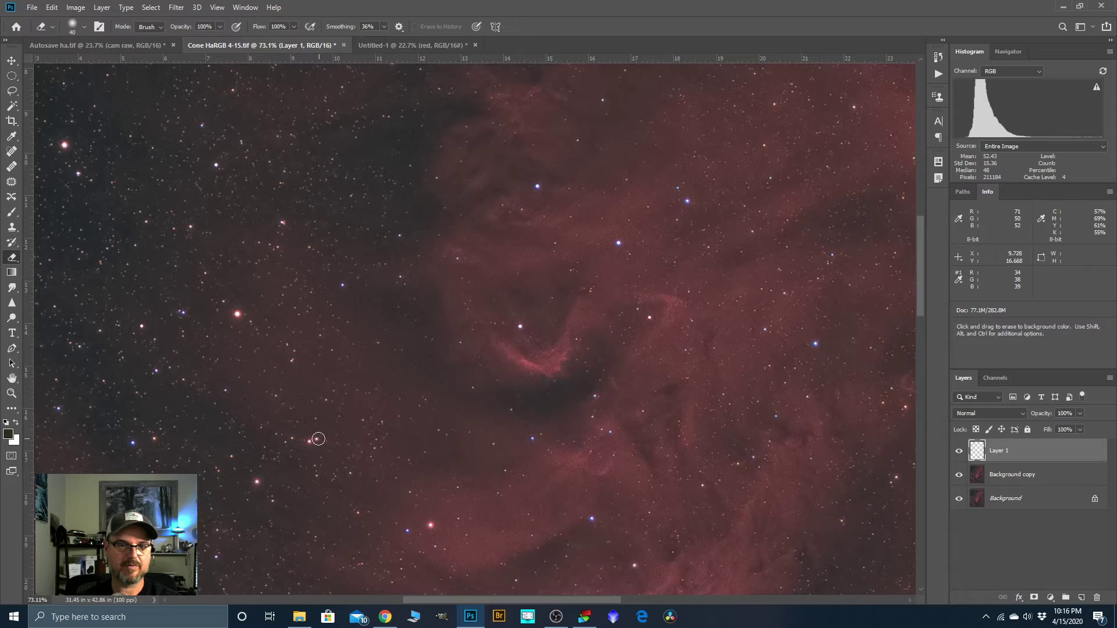
Examine the reduced stars across the nebula, both up close and in the full view
scroll(317, 436, "down", 4)
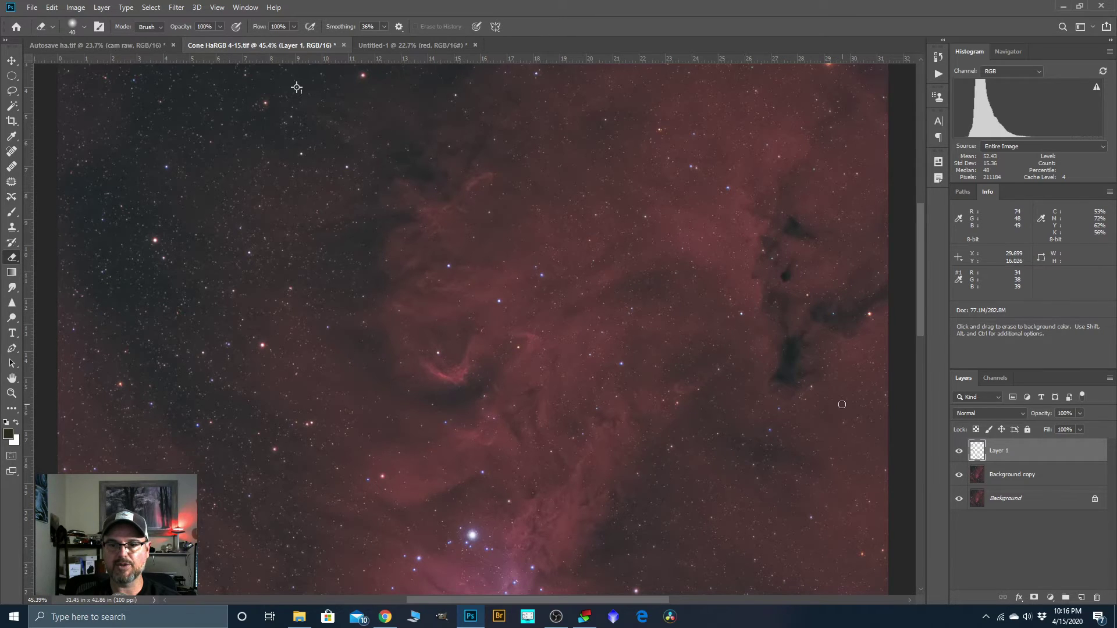
scroll(846, 474, "up", 1)
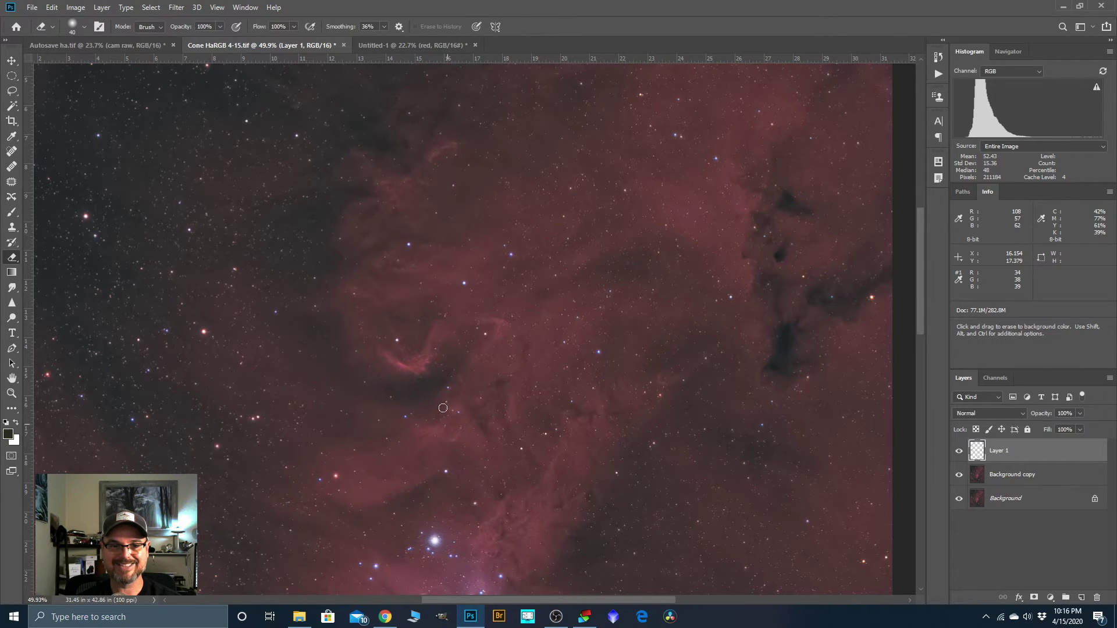
scroll(429, 349, "down", 7)
scroll(474, 390, "down", 2)
scroll(434, 533, "up", 5)
scroll(434, 538, "up", 1)
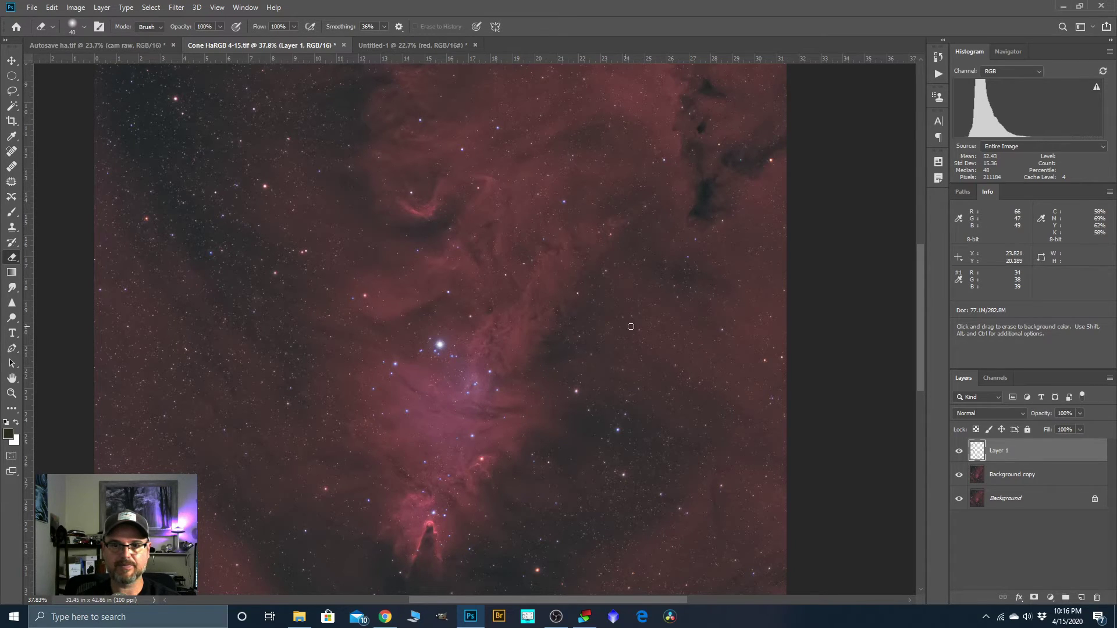
scroll(396, 361, "down", 6)
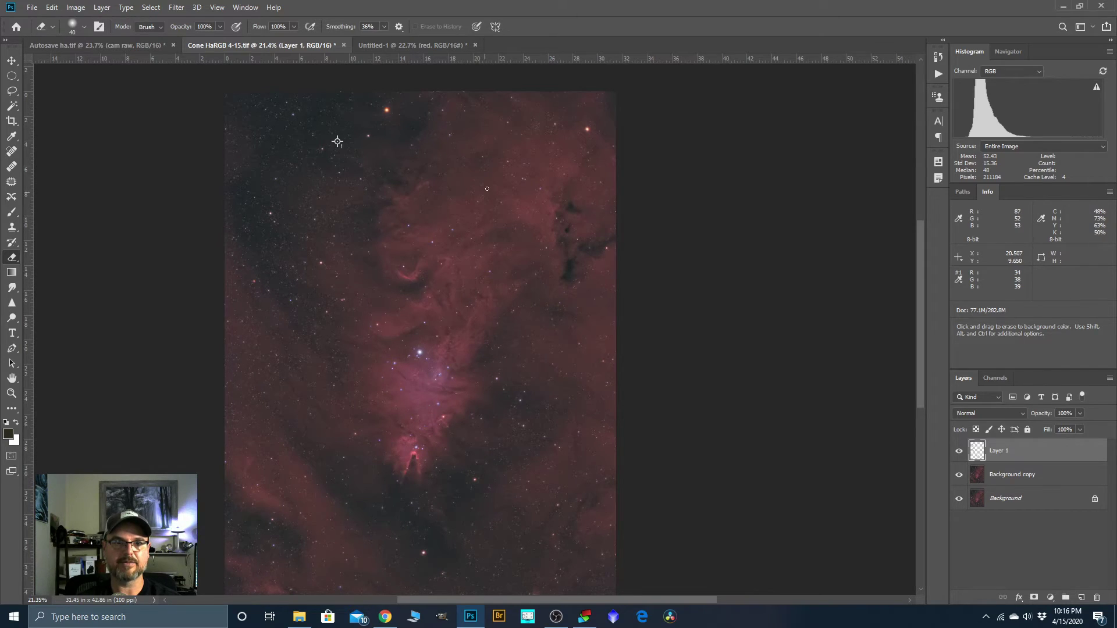
Merge Layer 1 with the reduced stars down into the Background copy layer
scroll(416, 357, "down", 1)
right_click(1001, 450)
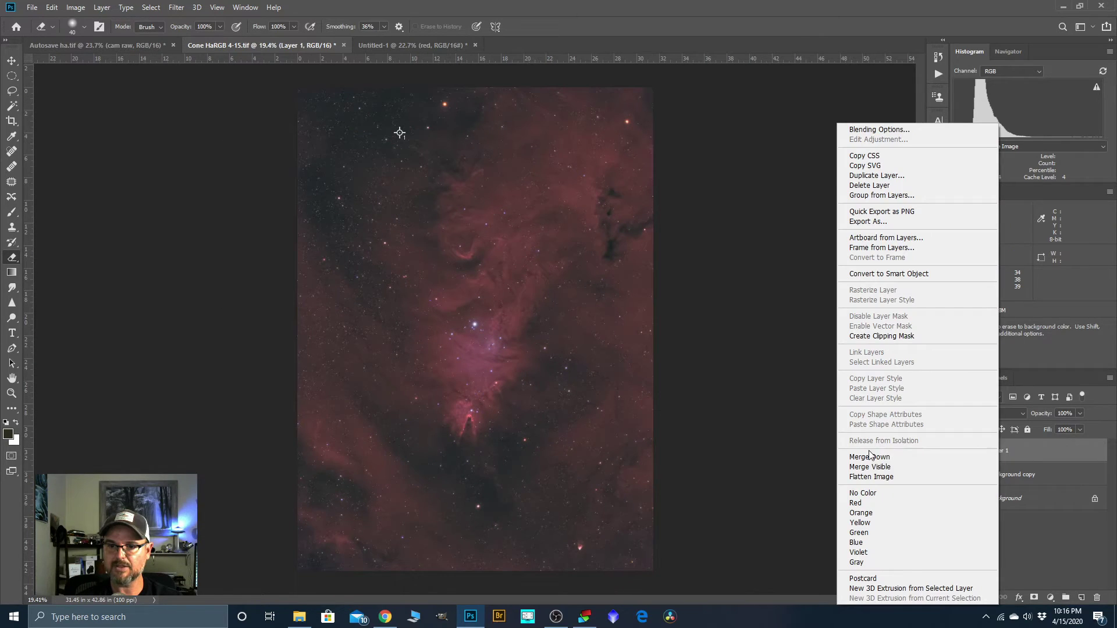
left_click(867, 456)
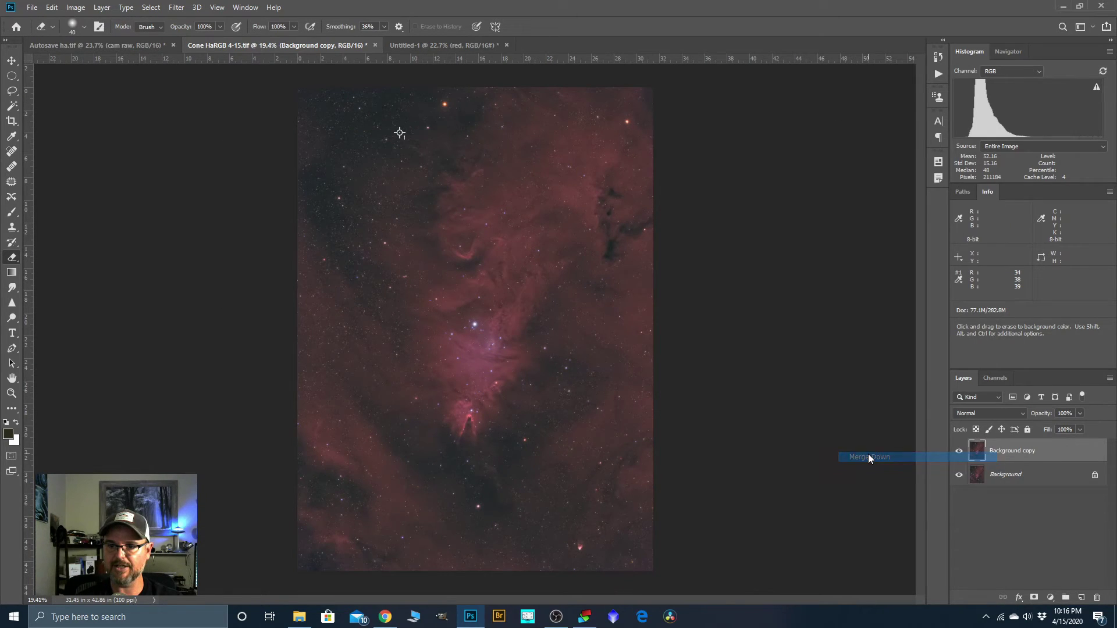
Duplicate the merged Background copy layer and rename the duplicate as dust n scratches
left_click_drag(1001, 460, 1081, 597)
double_click(1000, 452)
type("dust n scratches")
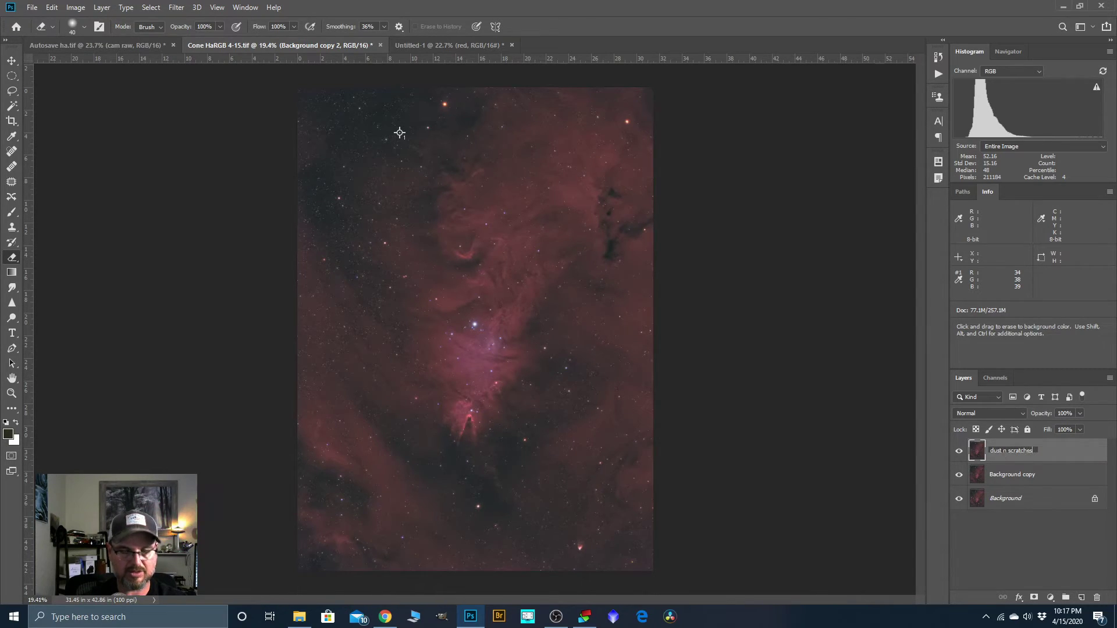
left_click(1051, 458)
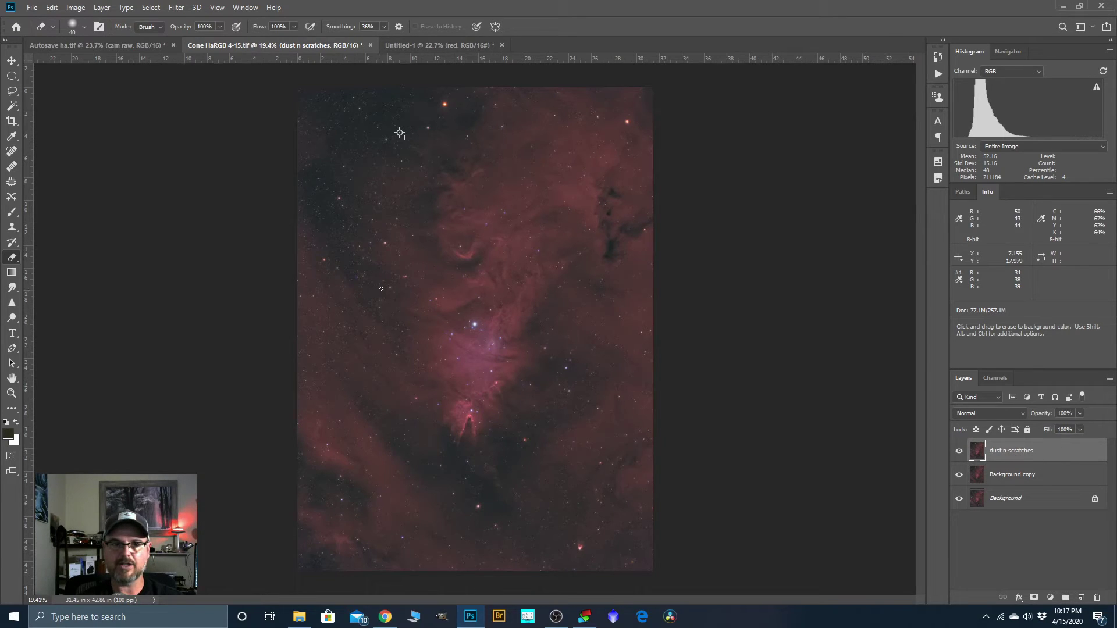
Try the Dust & Scratches filter with a radius of 3 pixels on the dust n scratches layer and undo it
scroll(399, 133, "up", 1)
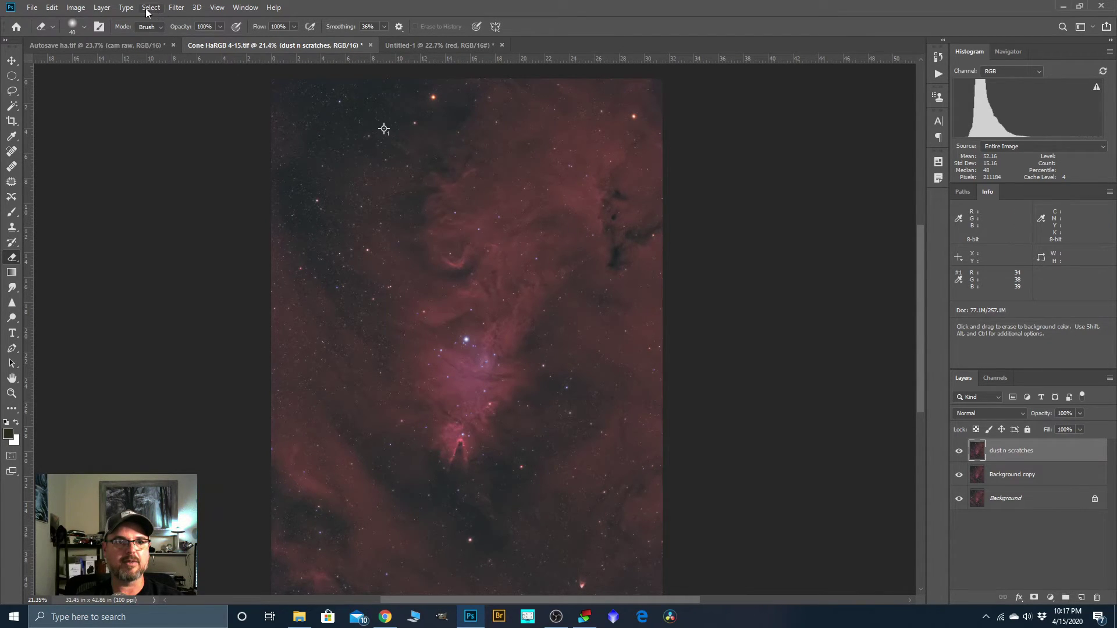
left_click(175, 7)
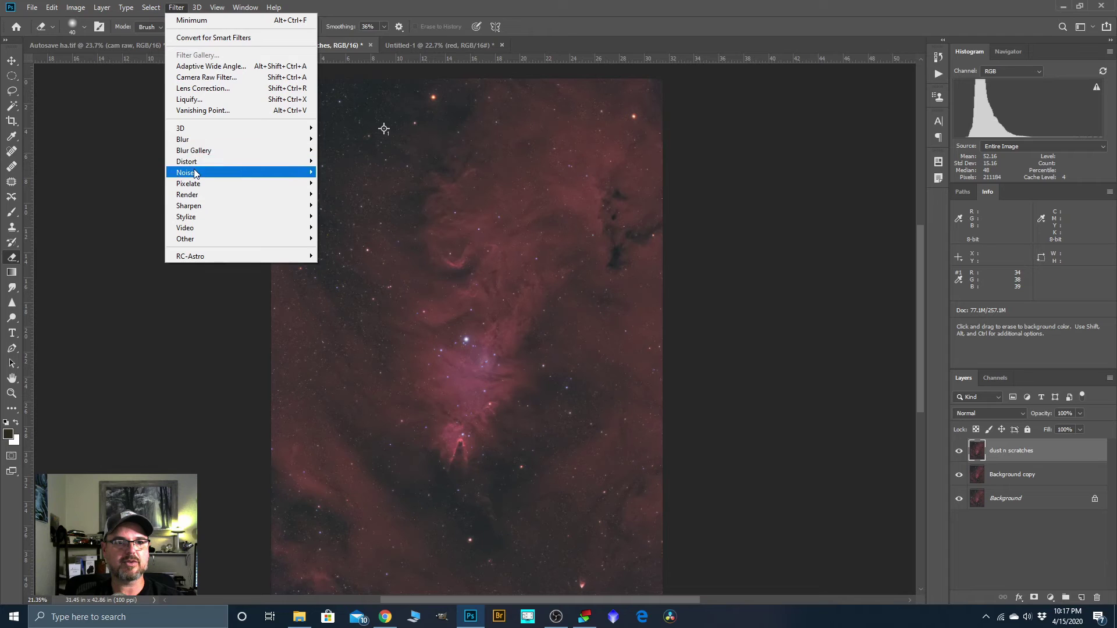
mouse_move(196, 173)
left_click(343, 194)
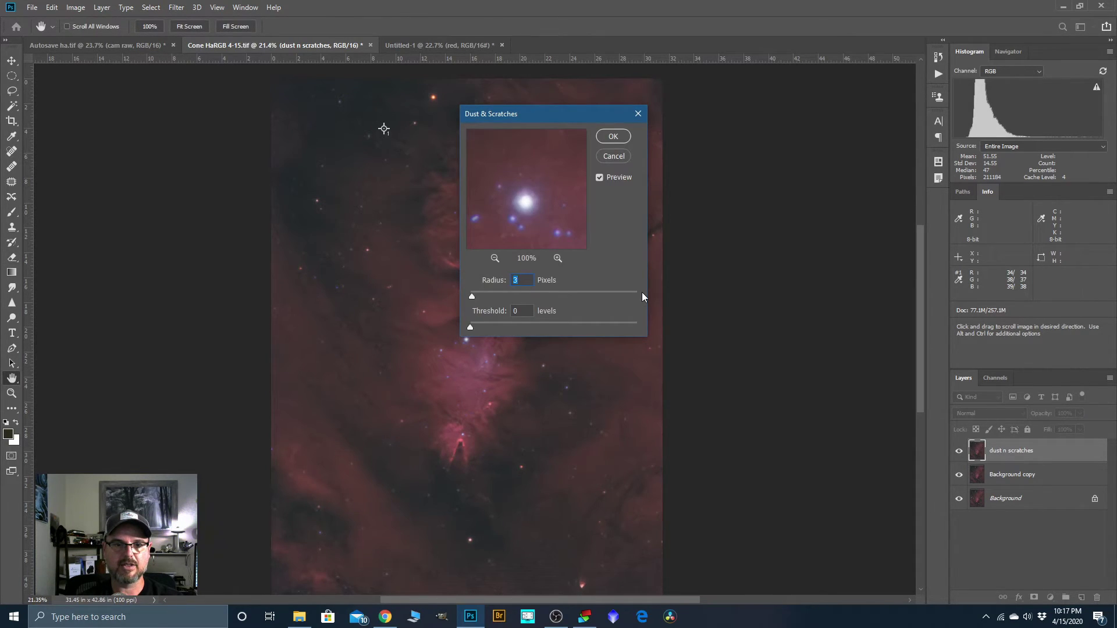
left_click(615, 139)
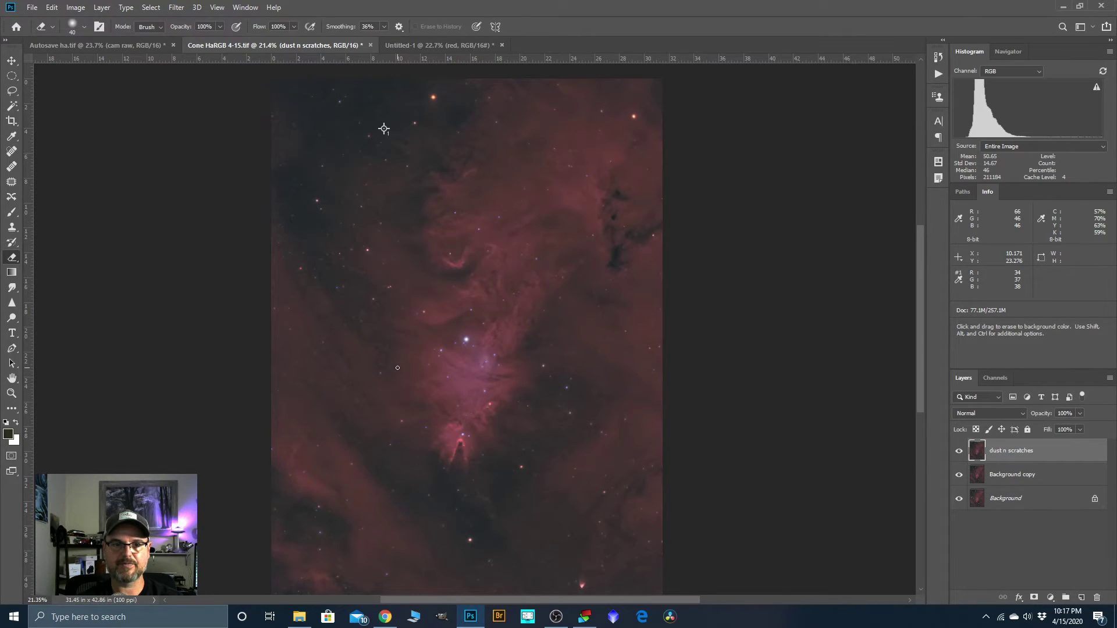
scroll(397, 368, "down", 1)
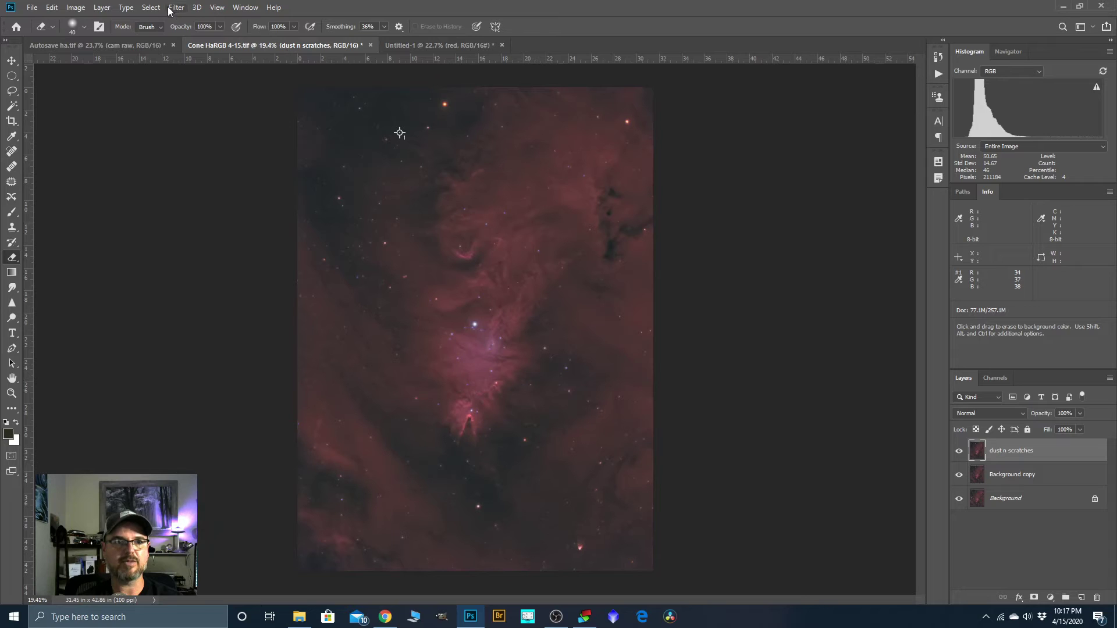
left_click(51, 11)
left_click(57, 20)
Apply Dust & Scratches with a 2-pixel radius and threshold 0 to the dust n scratches layer and compare before and after
left_click(176, 8)
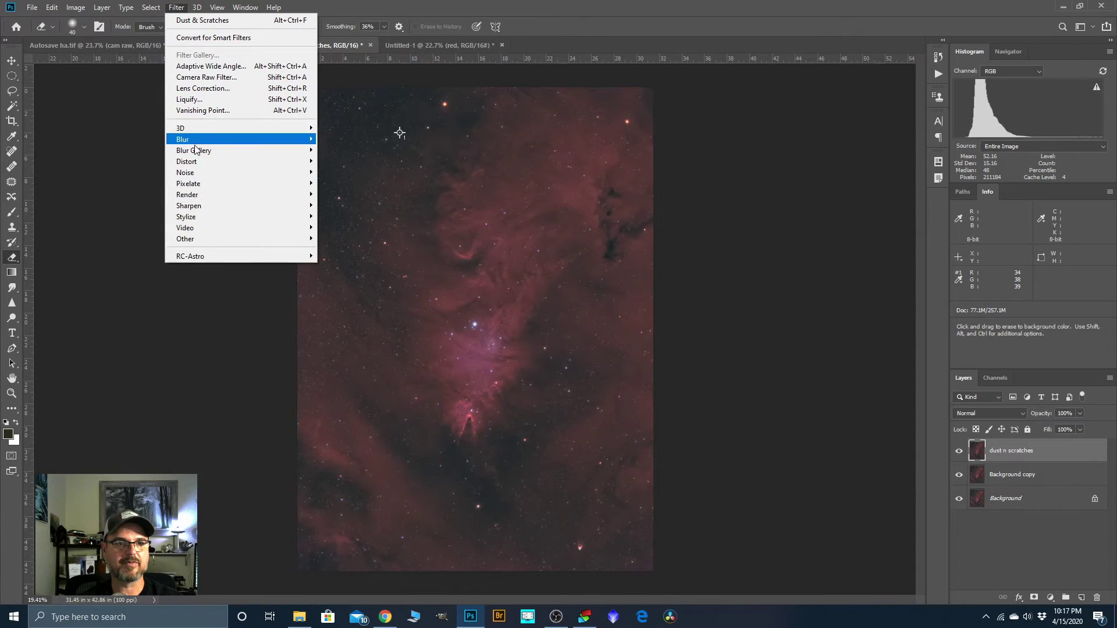
mouse_move(195, 173)
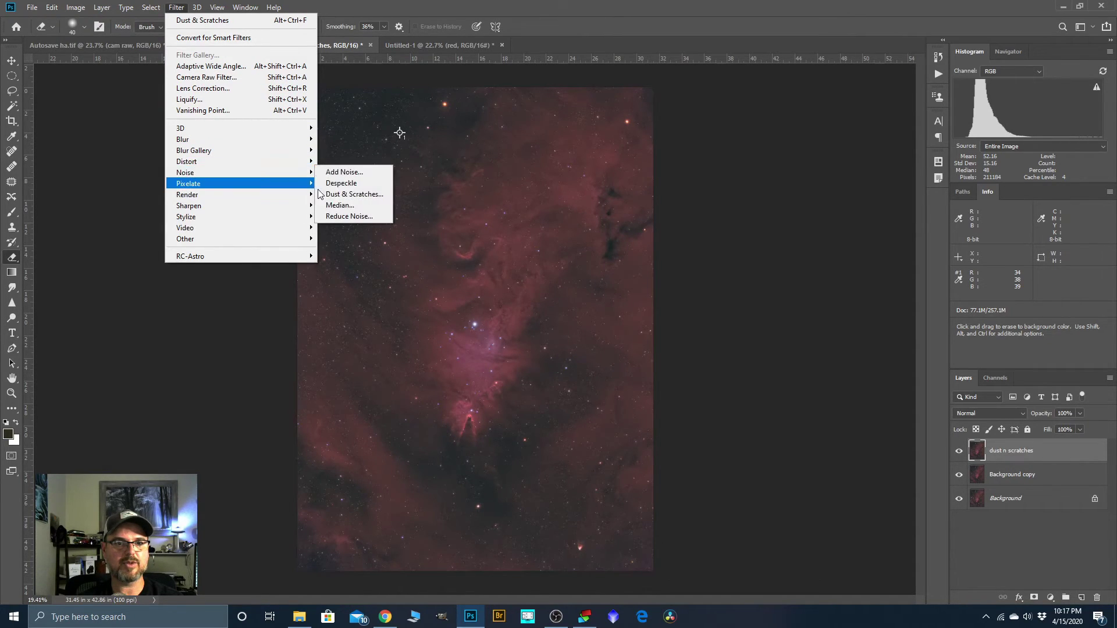
left_click(334, 195)
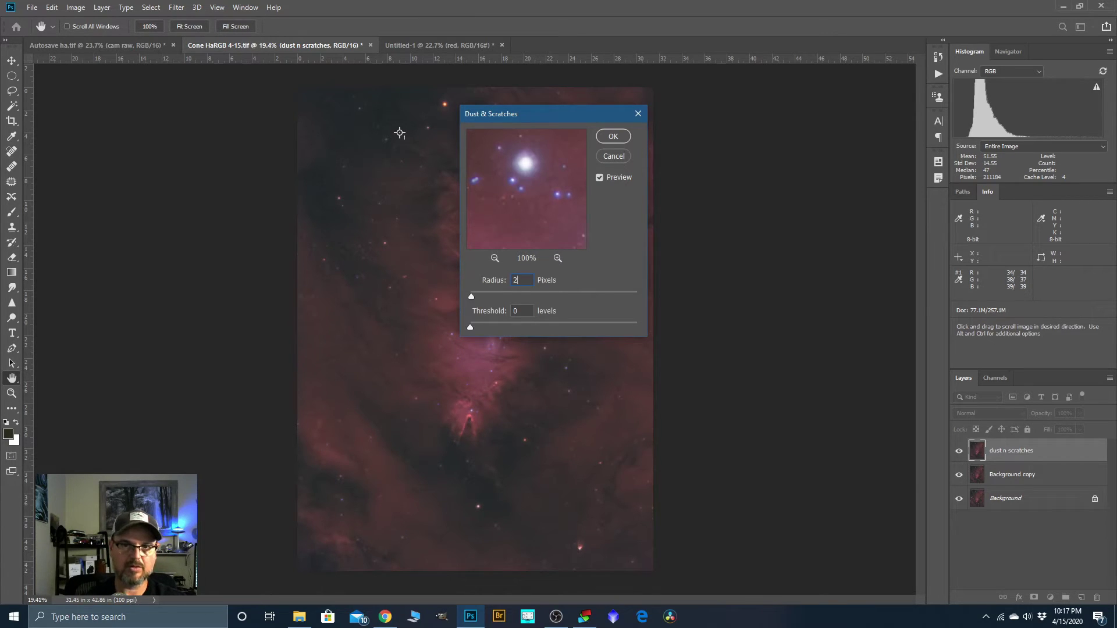
left_click(619, 140)
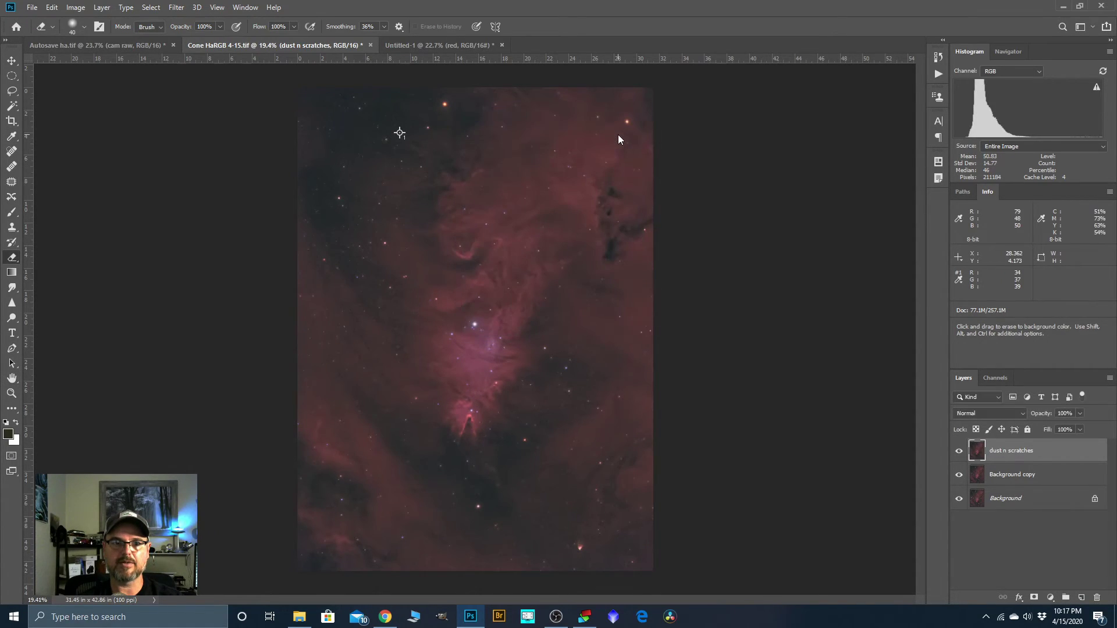
left_click(959, 456)
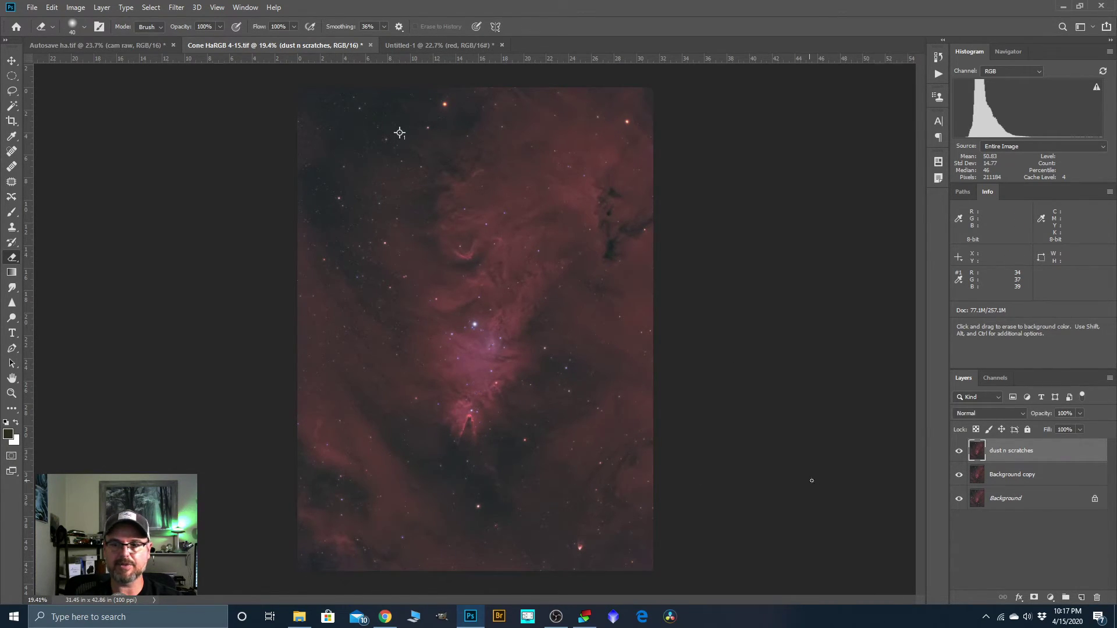
Set the blend mode of the dust n scratches layer to Darken
scroll(450, 414, "up", 7)
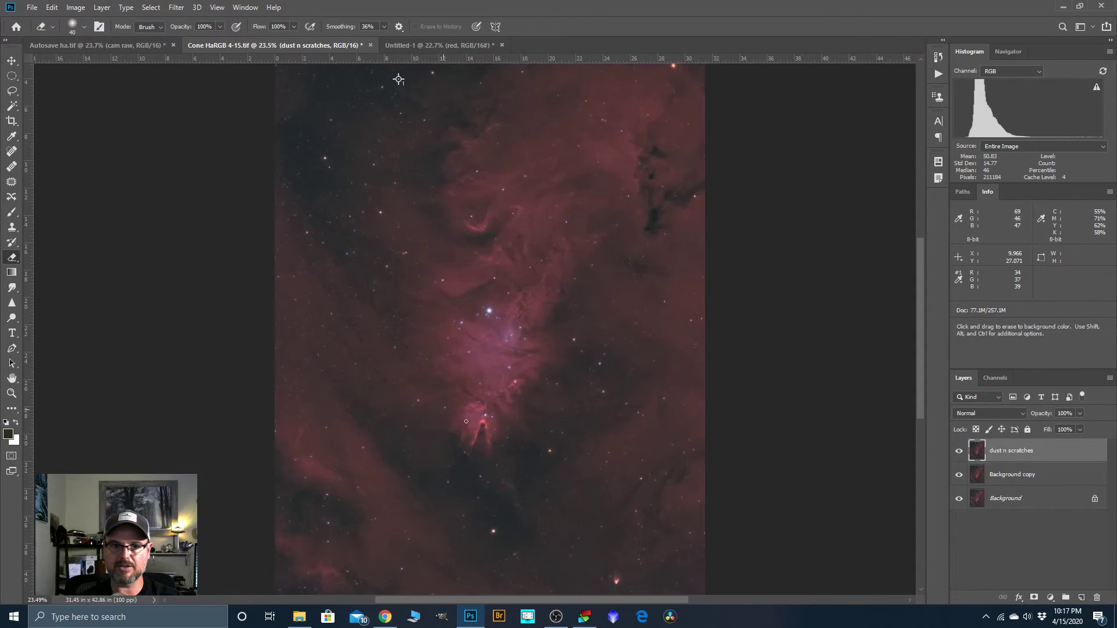
left_click(1022, 414)
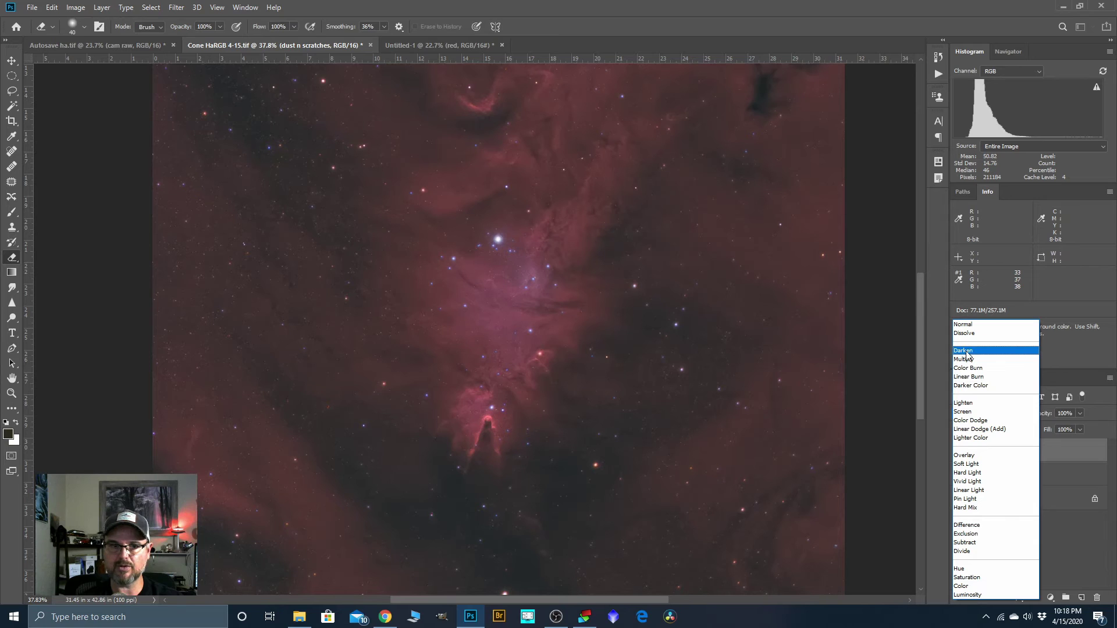
left_click(965, 351)
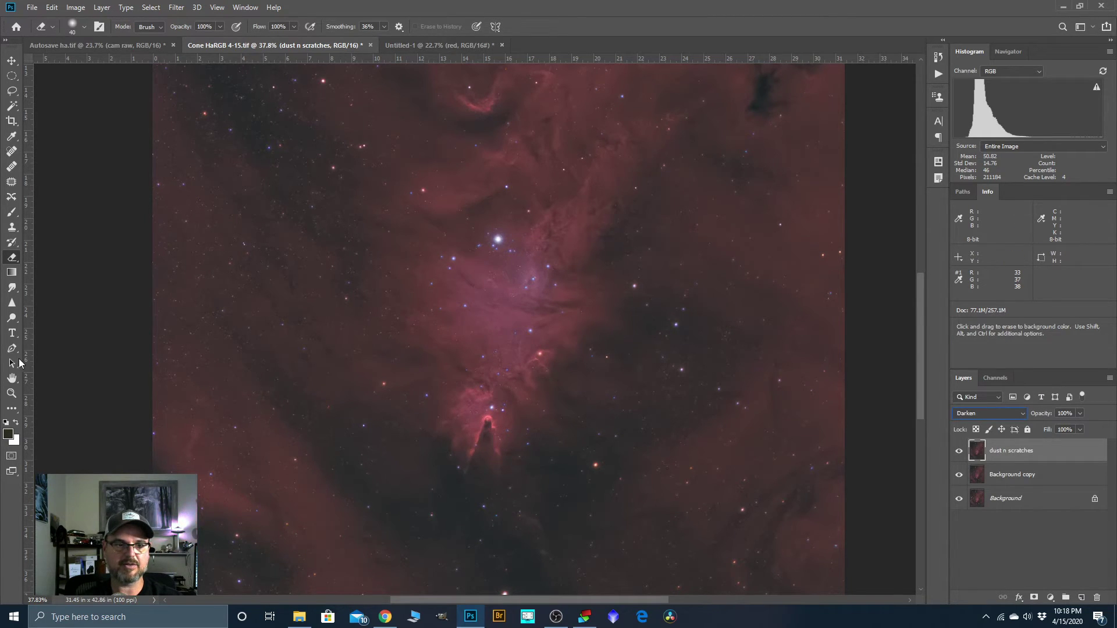
Compare the whole image with and without the dust n scratches and Background copy layers
left_click(12, 393)
scroll(381, 391, "down", 3)
scroll(390, 391, "down", 2)
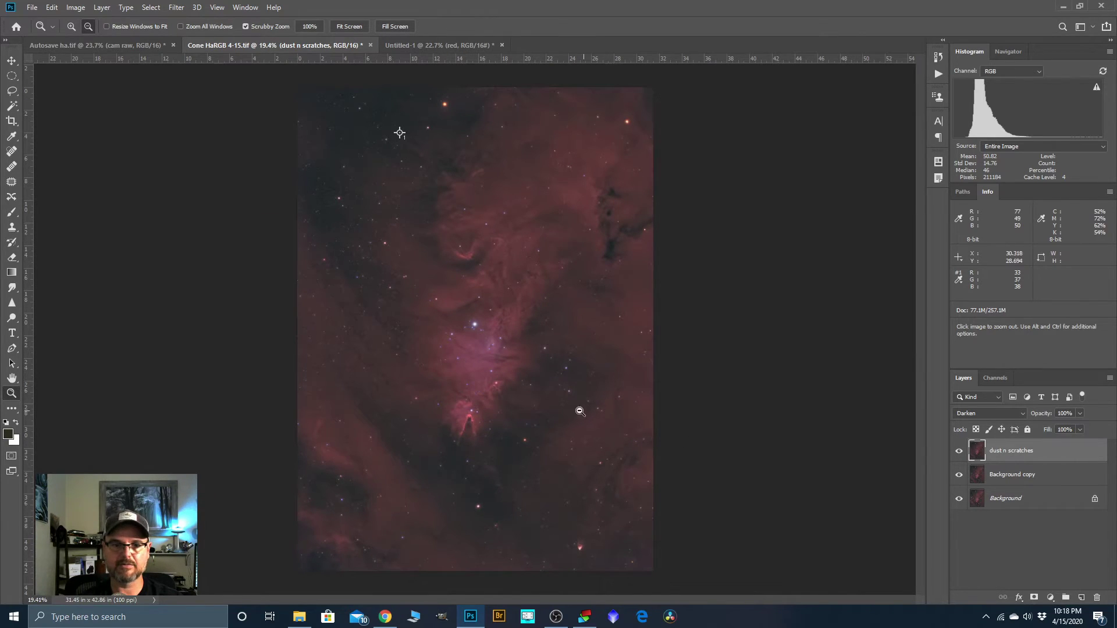
left_click(958, 451)
left_click(960, 474)
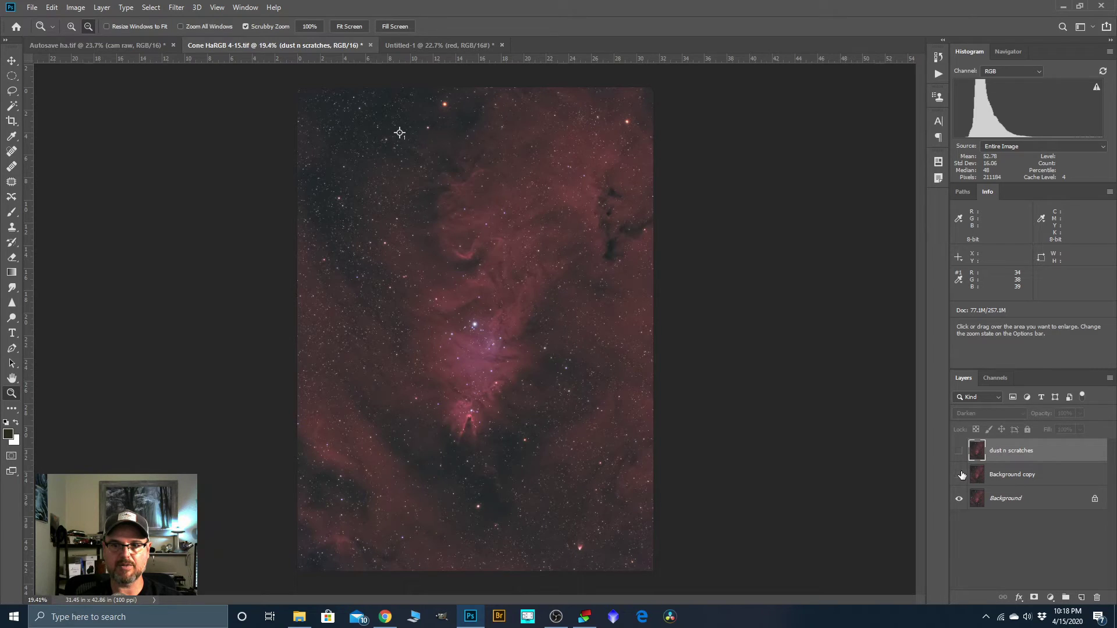
left_click(959, 452)
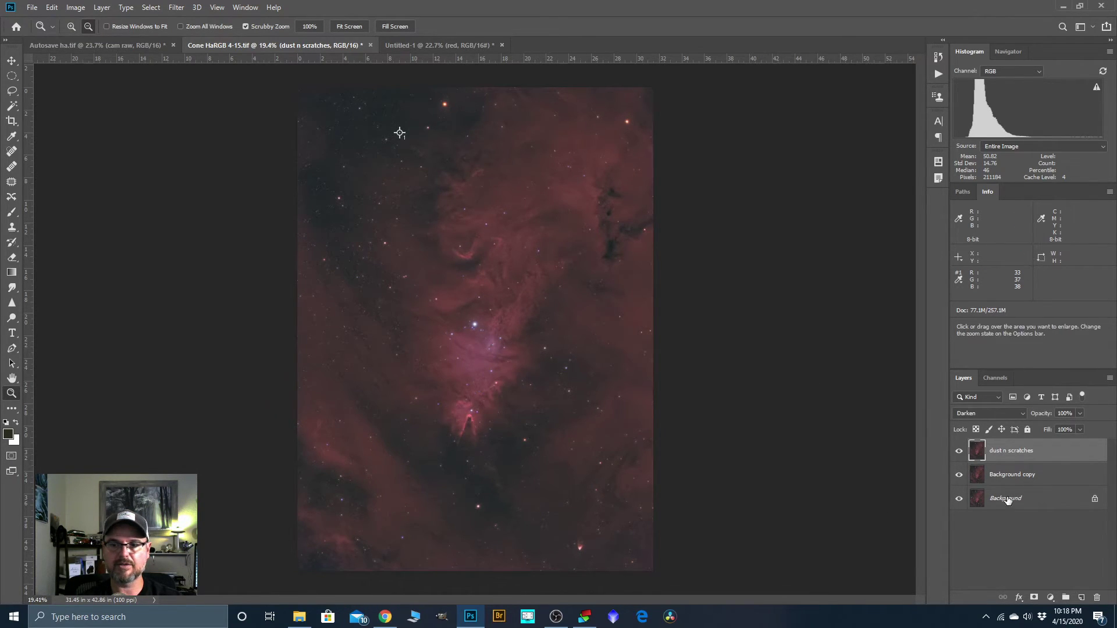
Duplicate the dust n scratches layer
left_click_drag(1003, 453, 1081, 597)
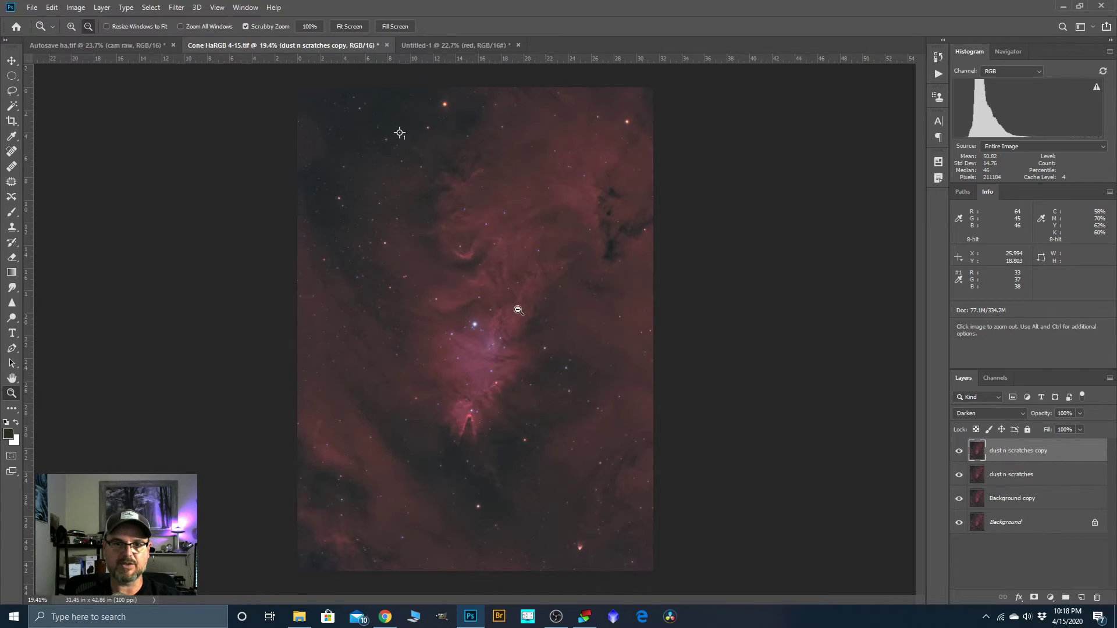
scroll(493, 327, "up", 2)
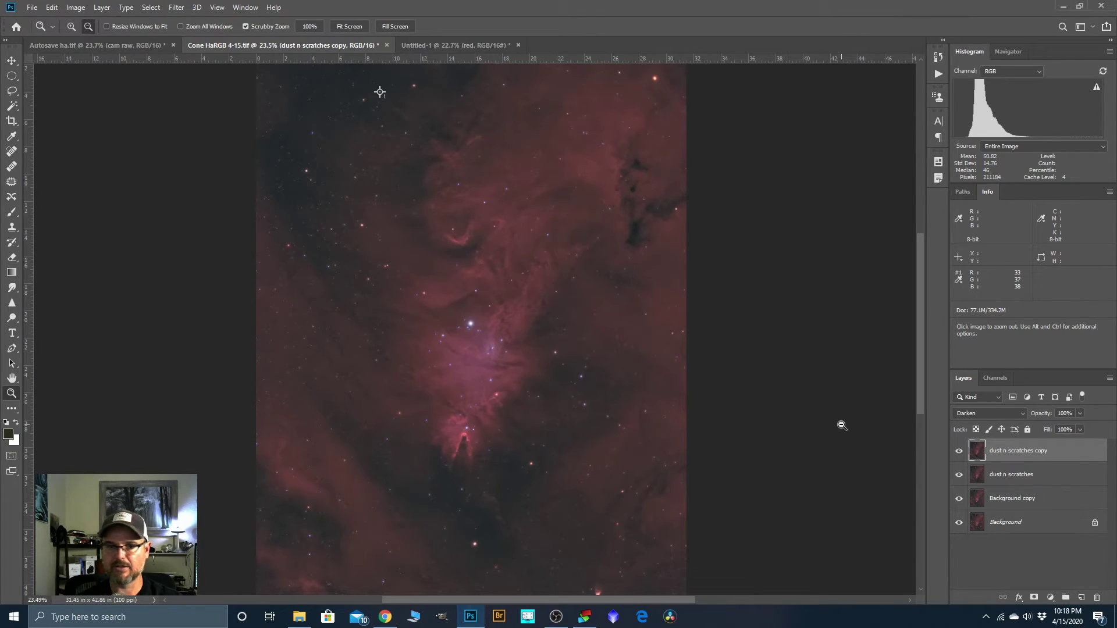
scroll(433, 376, "down", 1)
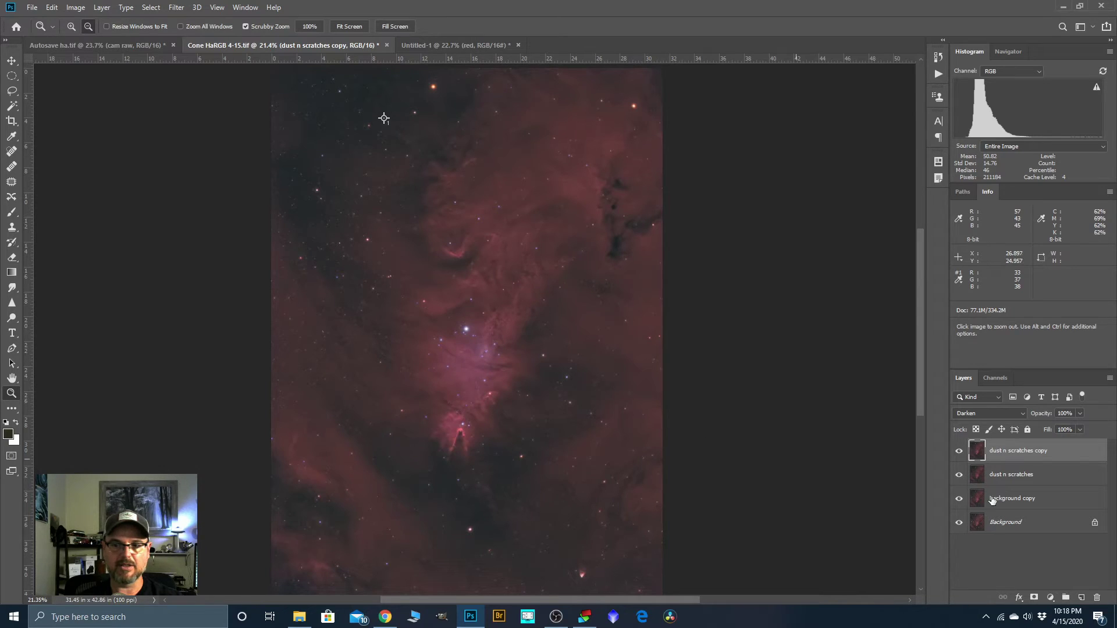
Add a Curves adjustment layer with a brightening point at input 77, output 102, and invert its mask to black
left_click(1050, 598)
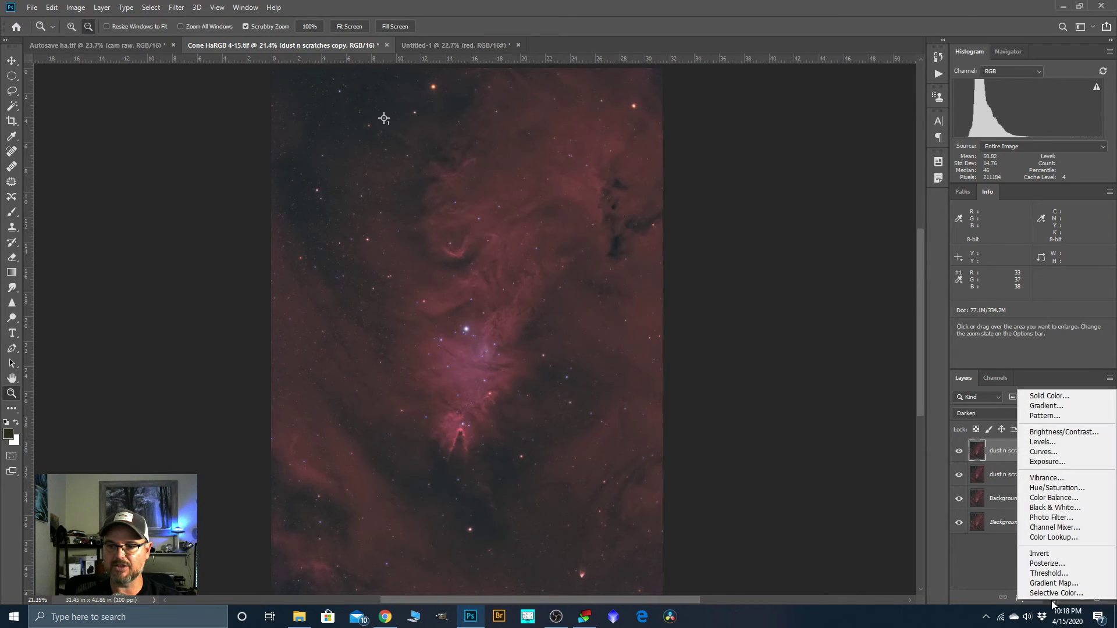
left_click(1043, 453)
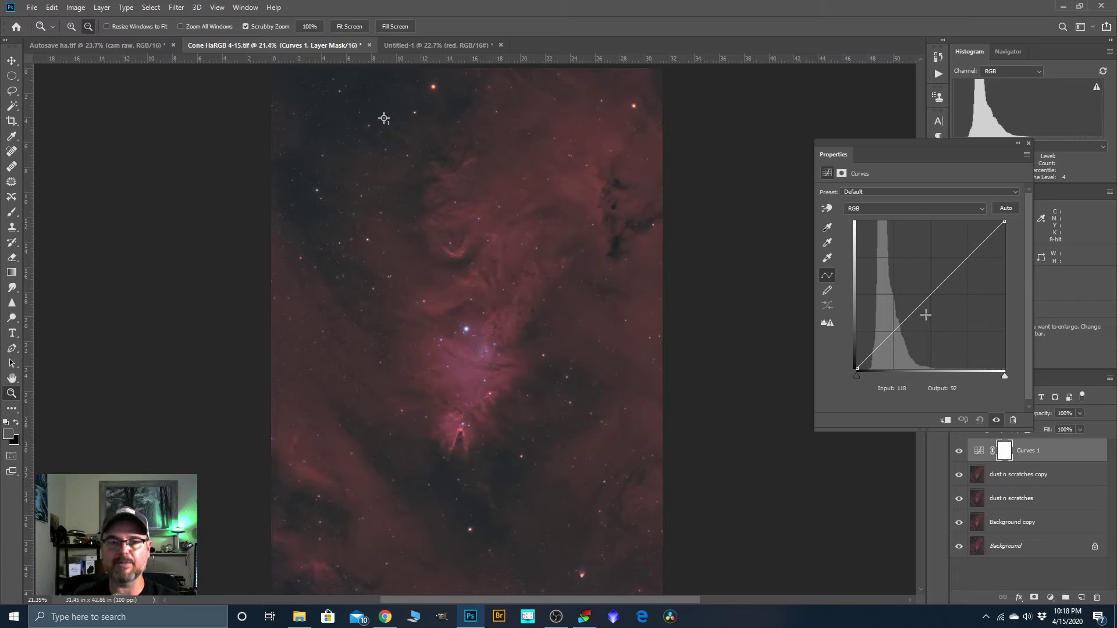
left_click_drag(905, 321, 901, 308)
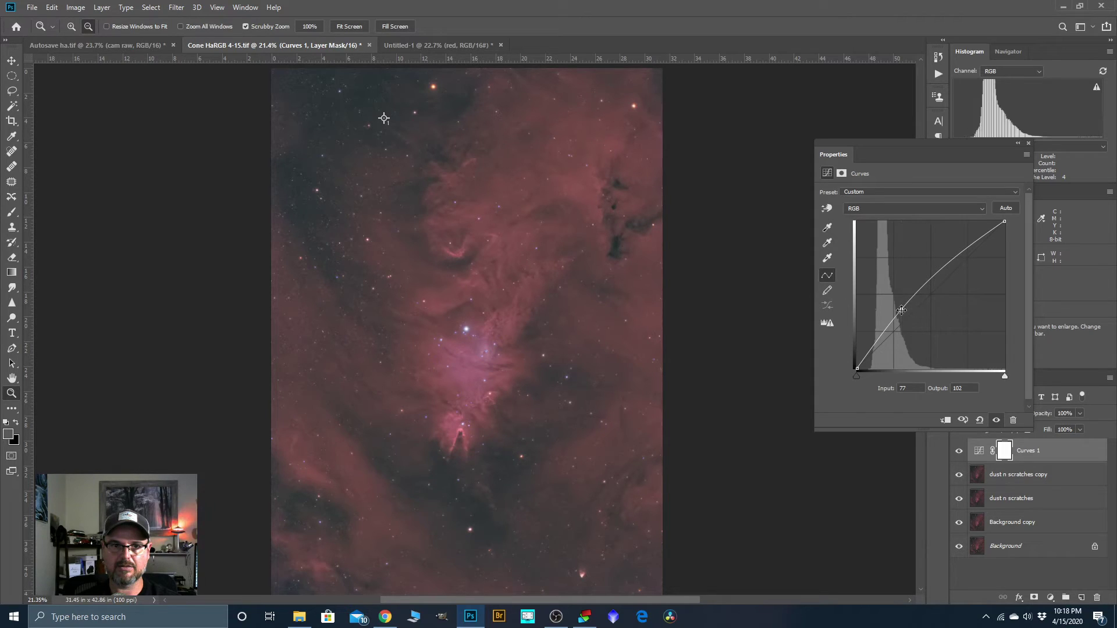
left_click(1029, 144)
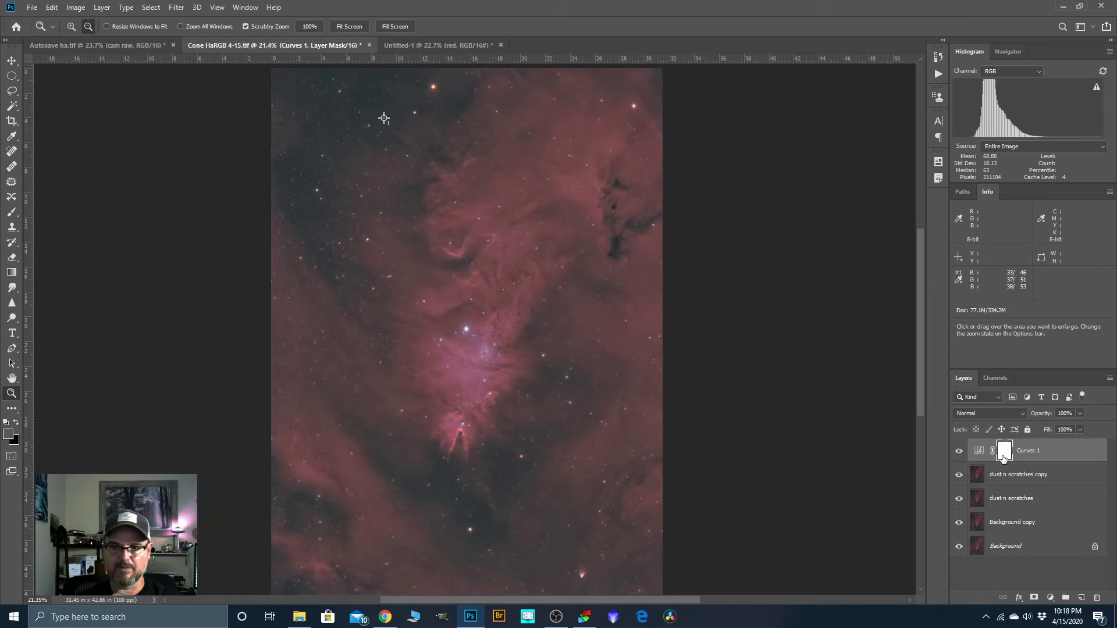
key("ctrl+i")
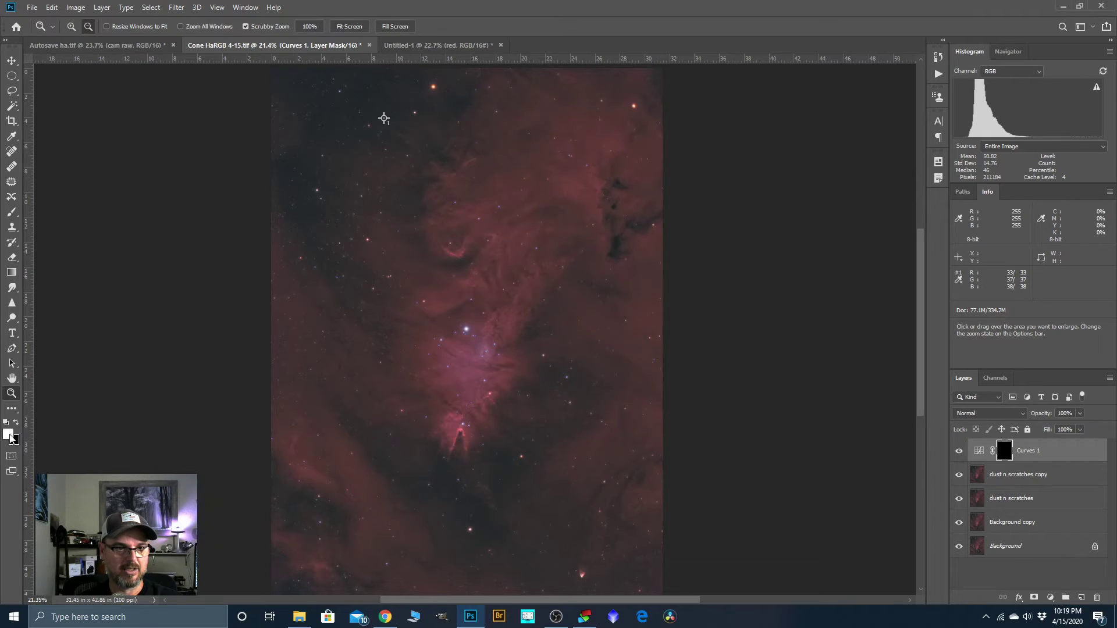
With a white brush at 23% opacity and 43% flow, paint the Curves 1 mask over the upper wisps and the diagonal nebula ridge
left_click(11, 212)
left_click(63, 213)
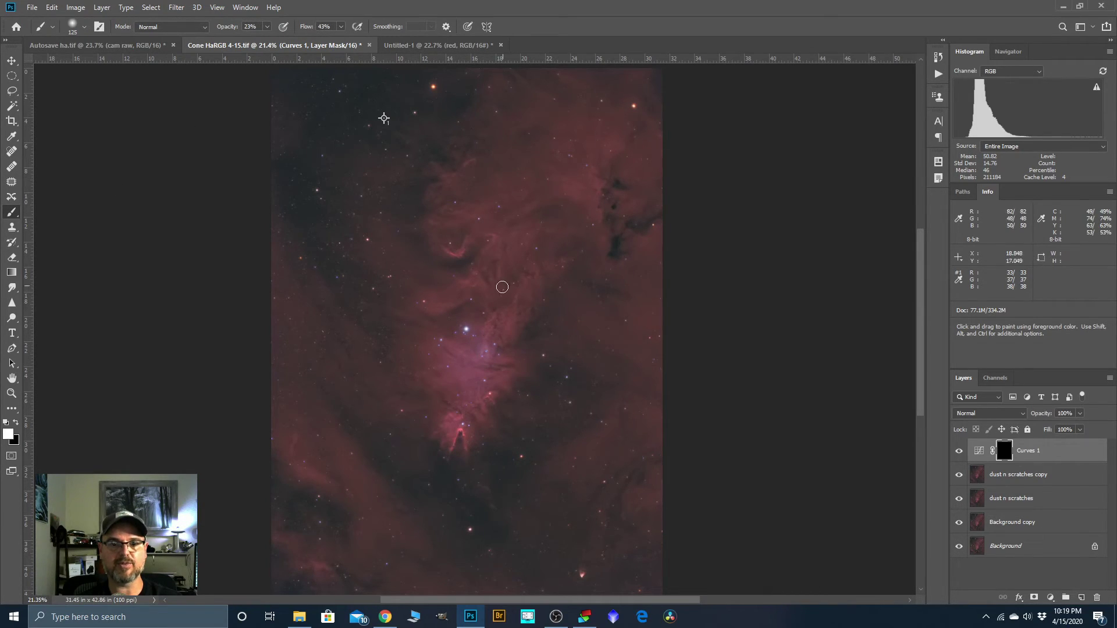
scroll(480, 239, "up", 2)
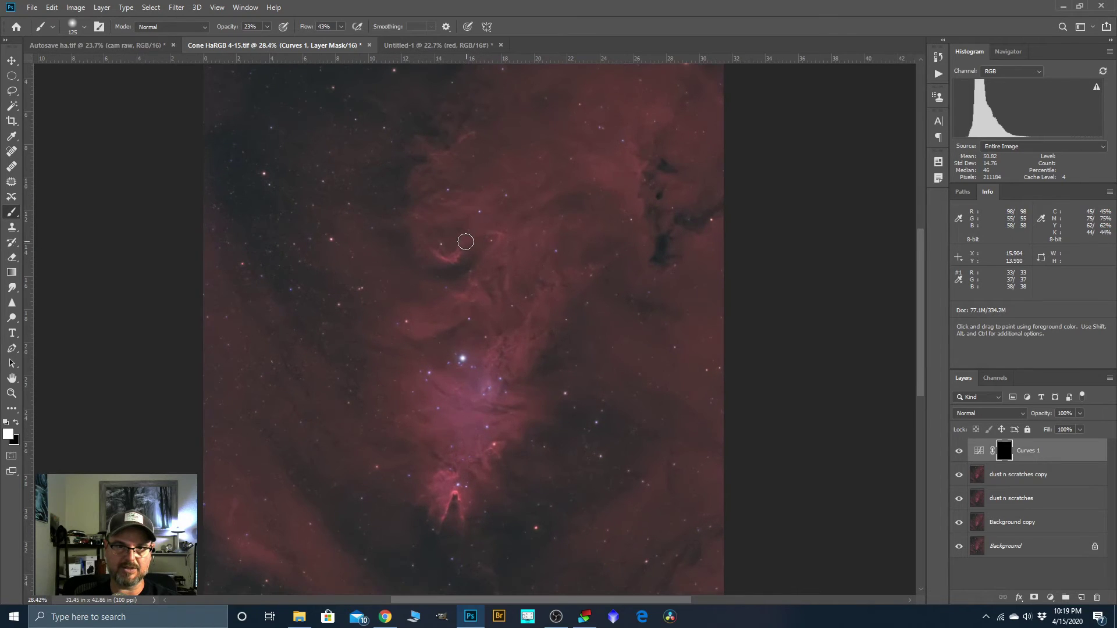
scroll(466, 240, "up", 1)
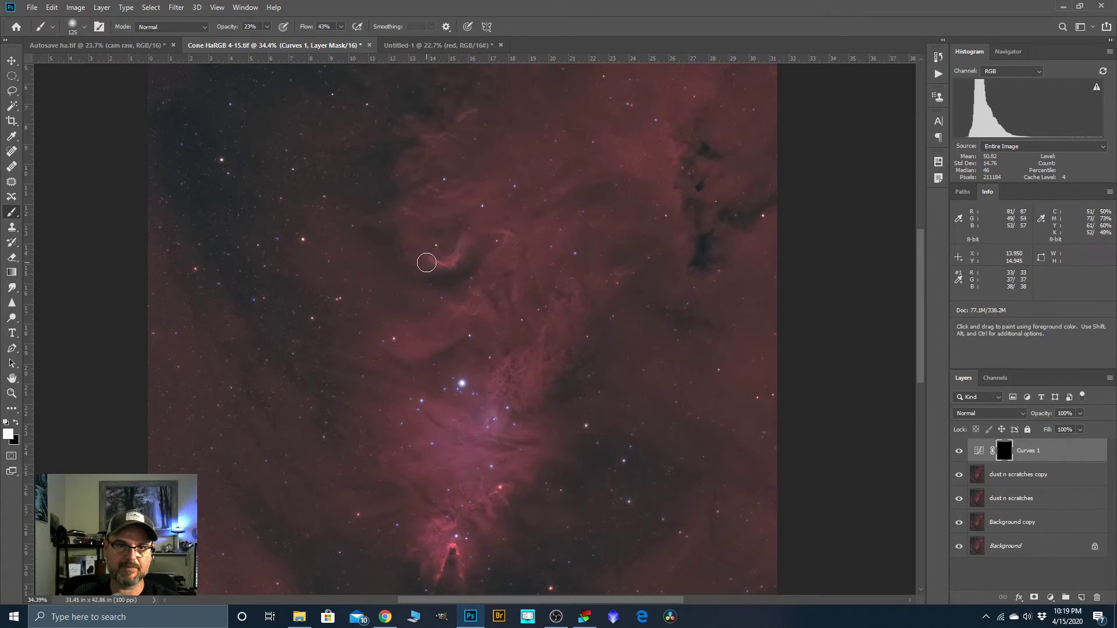
left_click_drag(477, 114, 450, 129)
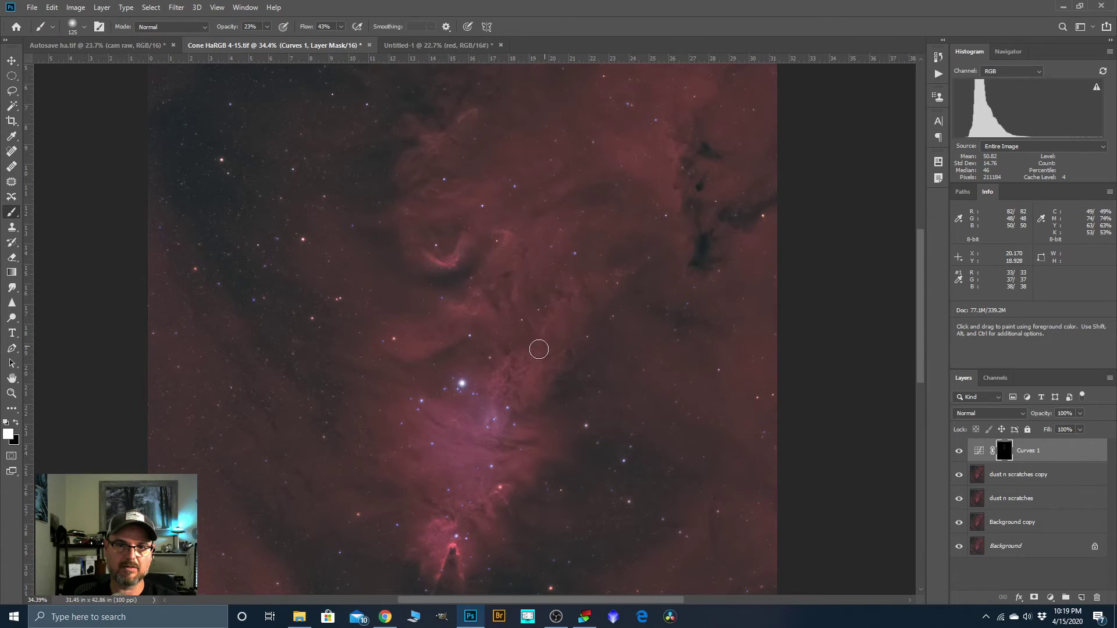
mouse_move(502, 374)
left_mouse_down()
mouse_move(532, 356)
mouse_move(559, 301)
mouse_move(639, 259)
left_mouse_up()
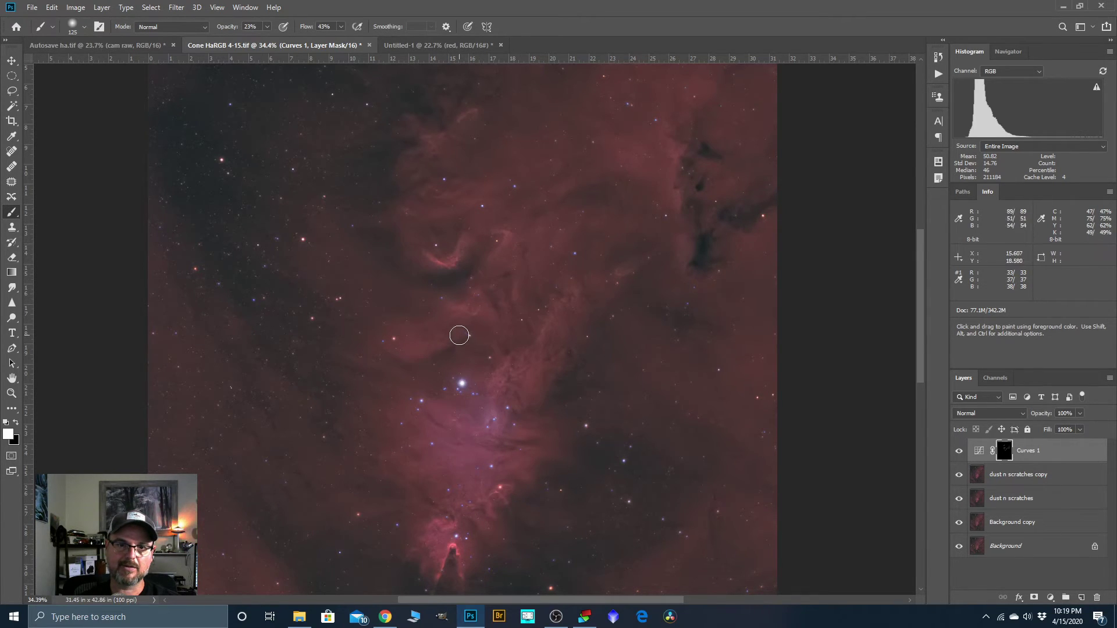
Resize the brush to 80 and paint the Curves 1 mask along the glowing edges of the dark cone
key("bracketright")
key("bracketright")
key("bracketright")
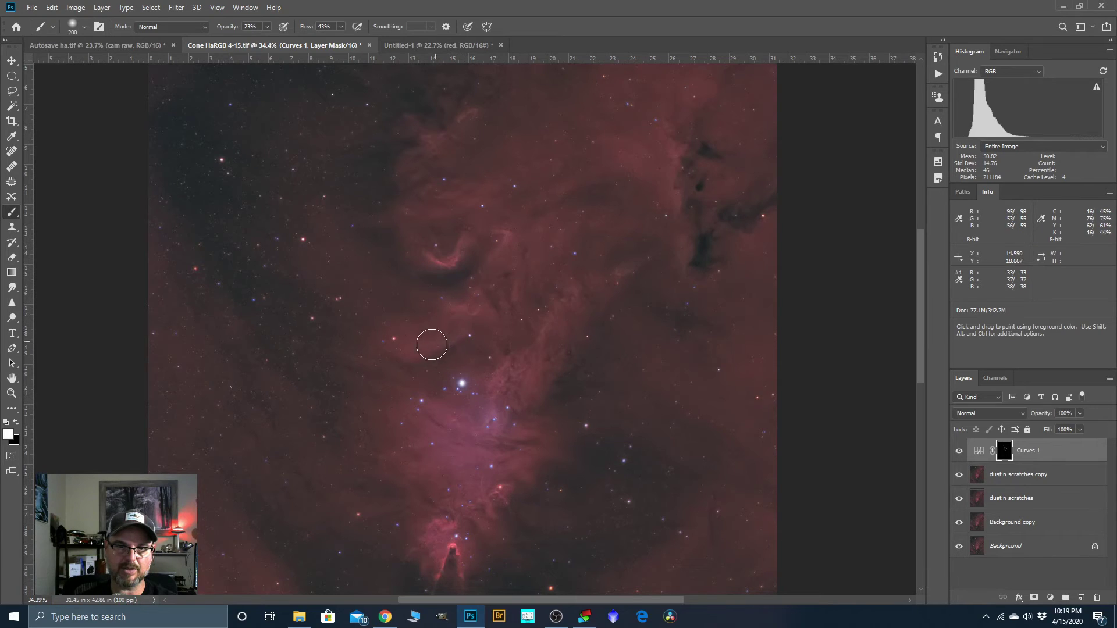
scroll(517, 409, "down", 2)
scroll(464, 545, "up", 12)
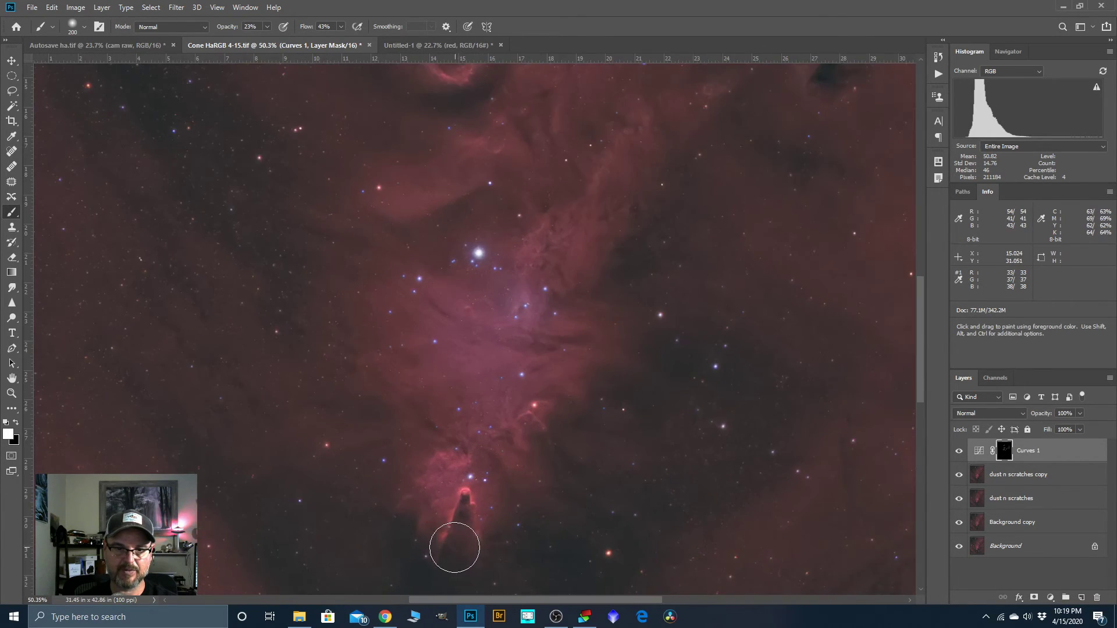
key("bracketleft")
key("bracketleft")
key("bracketleft")
key("bracketleft")
key("bracketleft")
key("bracketleft")
mouse_move(423, 570)
left_mouse_down()
mouse_move(446, 485)
mouse_move(474, 442)
mouse_move(505, 557)
left_mouse_up()
Compare the image with and without Curves 1 and paint its mask over the small curved wisps beside the orange star above the cone
left_click(958, 452)
left_click(958, 453)
left_click(958, 454)
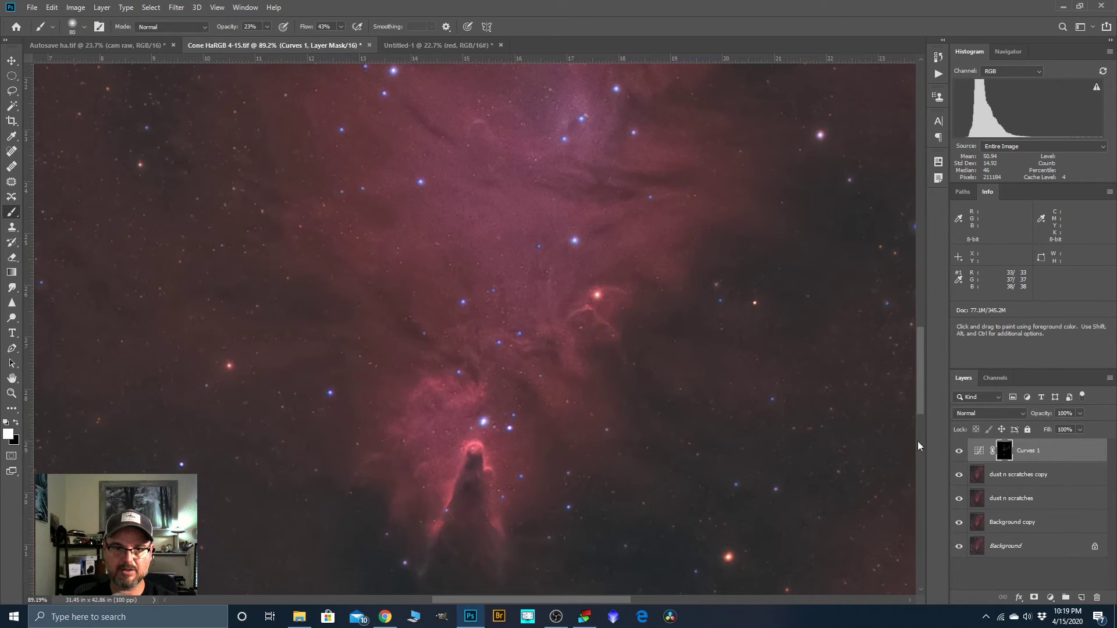
mouse_move(574, 353)
left_mouse_down()
mouse_move(569, 314)
mouse_move(621, 338)
left_mouse_up()
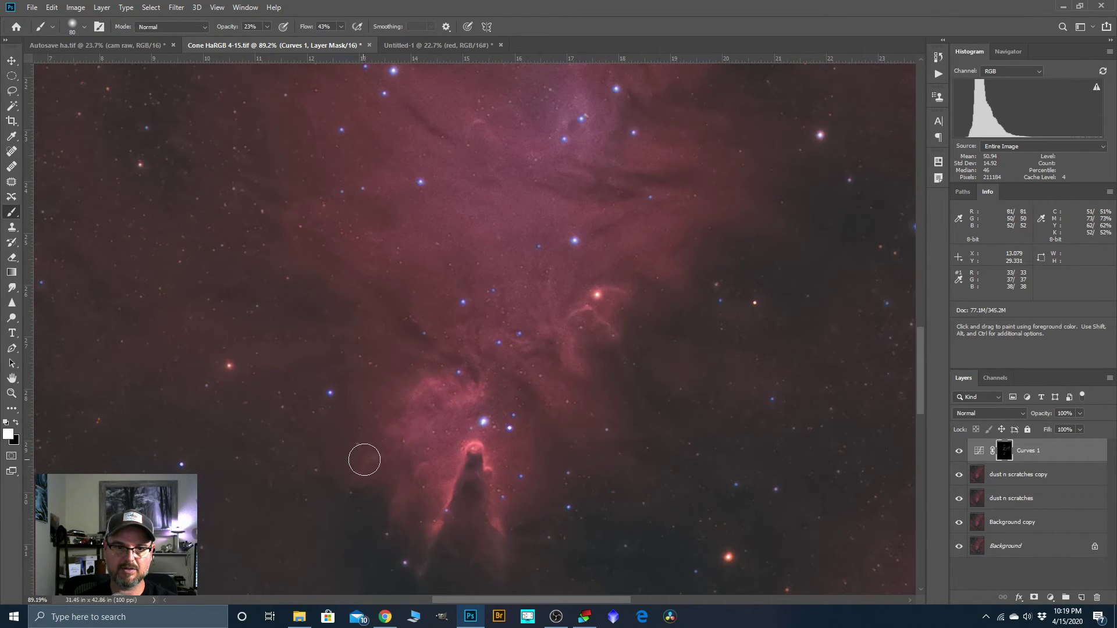
scroll(405, 339, "down", 3)
scroll(405, 340, "down", 1)
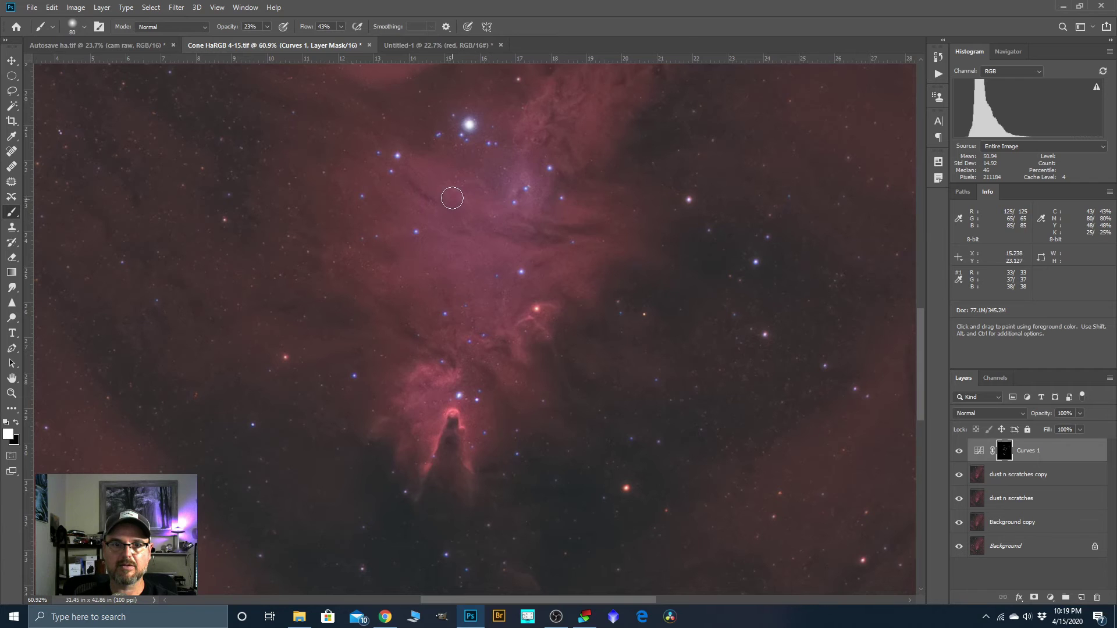
scroll(386, 294, "down", 5)
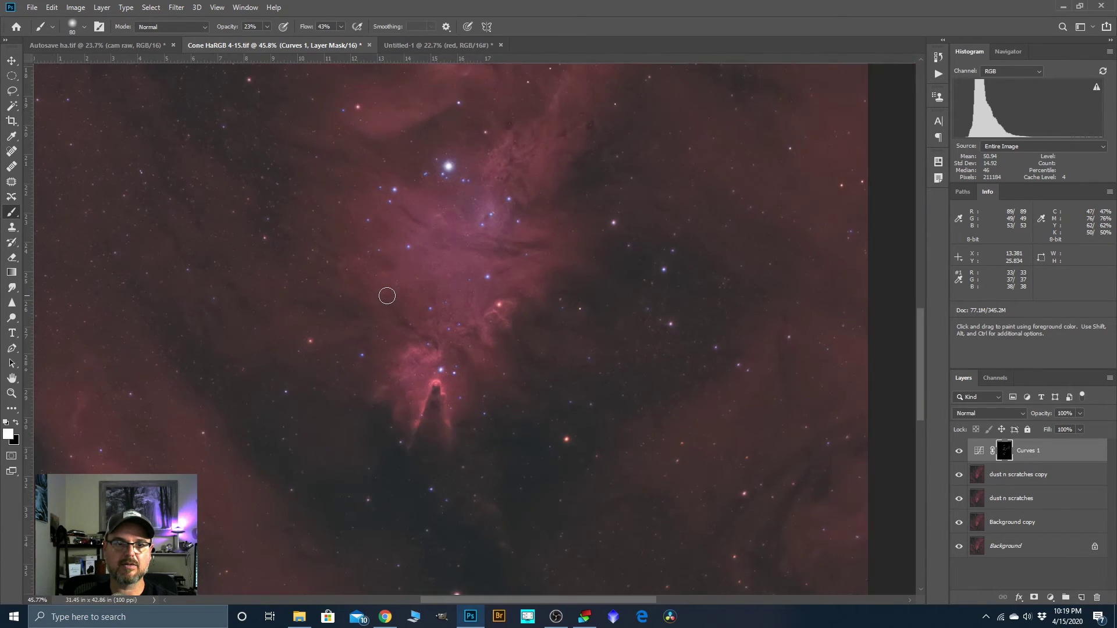
Compare the full nebula image with and without Curves 1
scroll(388, 298, "down", 1)
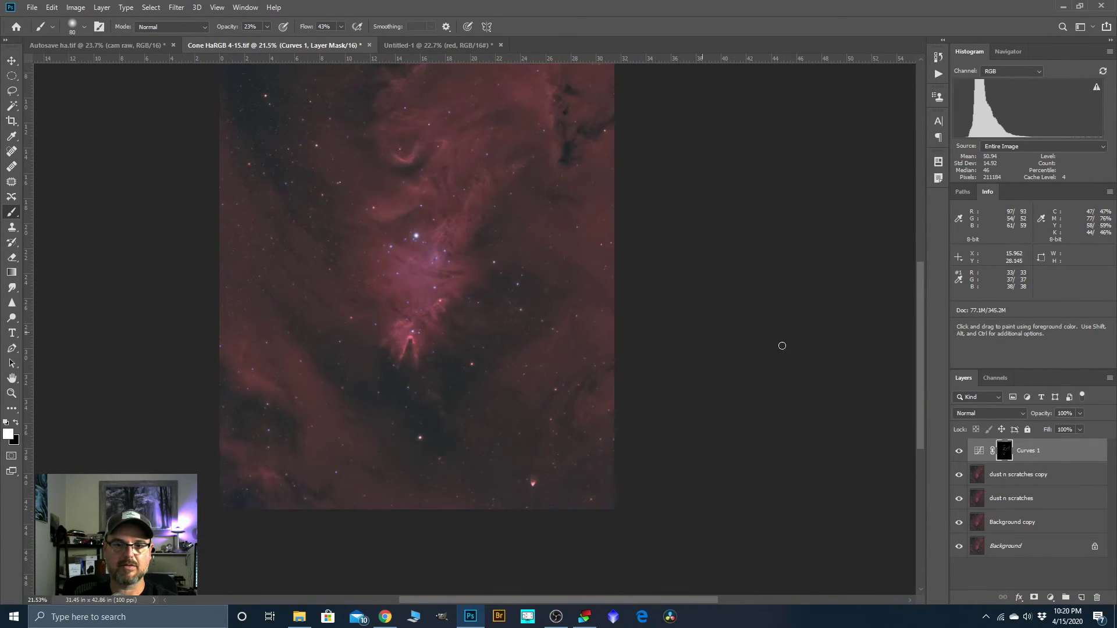
left_click(958, 454)
left_click(958, 454)
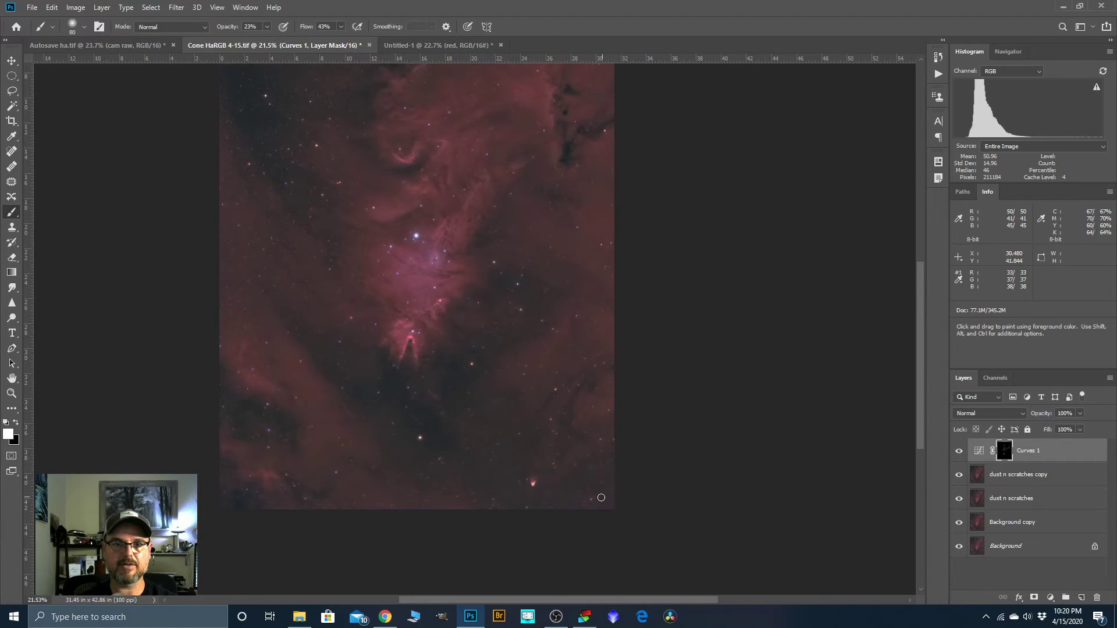
scroll(575, 499, "down", 2)
scroll(533, 349, "up", 3)
left_click(957, 453)
left_click(957, 452)
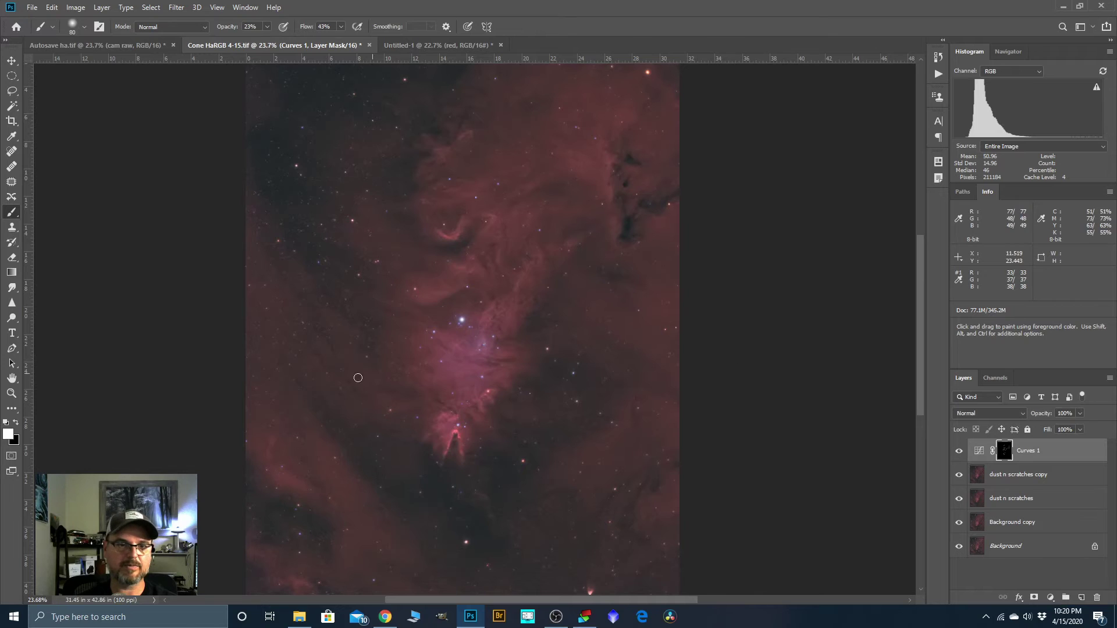
Enlarge the brush to 250 and paint the Curves 1 mask over the glowing cloud in the image's lower left corner
key("bracketright")
key("bracketright")
key("bracketright")
key("bracketright")
key("bracketright")
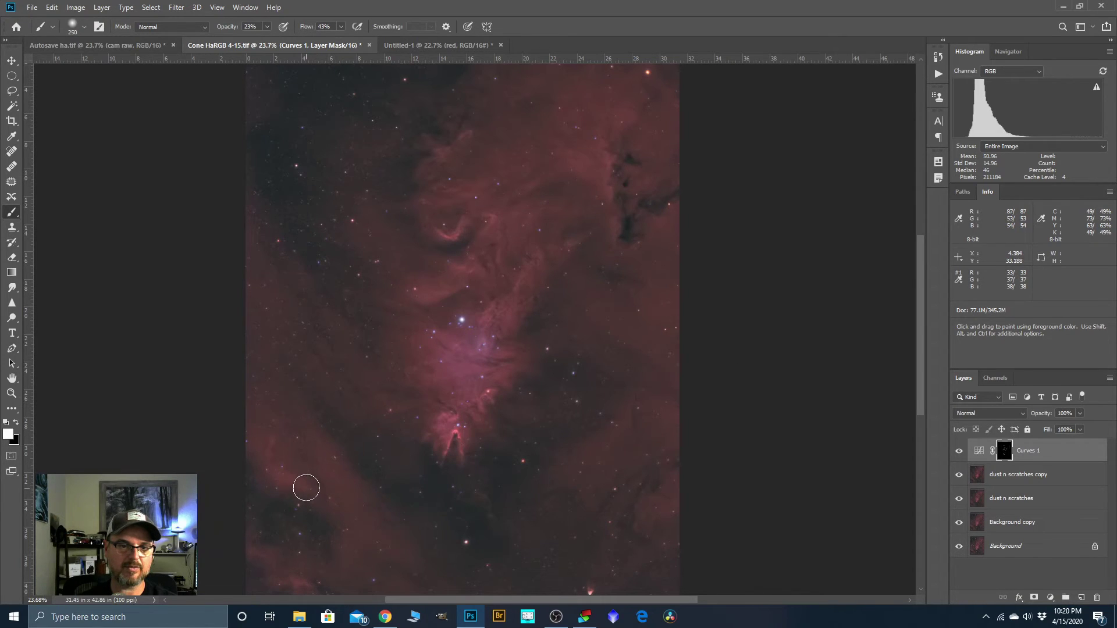
left_click_drag(299, 580, 259, 555)
scroll(333, 440, "down", 2)
scroll(562, 163, "up", 3)
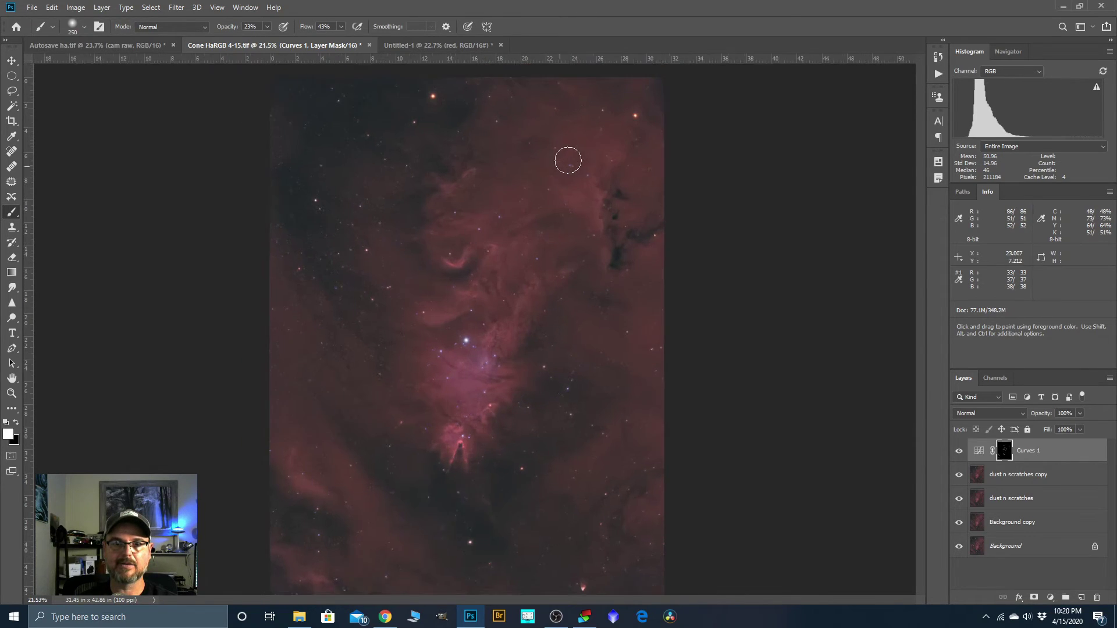
Reduce the brush to 175 and compare the nebula with and without the Curves 1 brightening
scroll(496, 318, "down", 2)
scroll(464, 211, "up", 2)
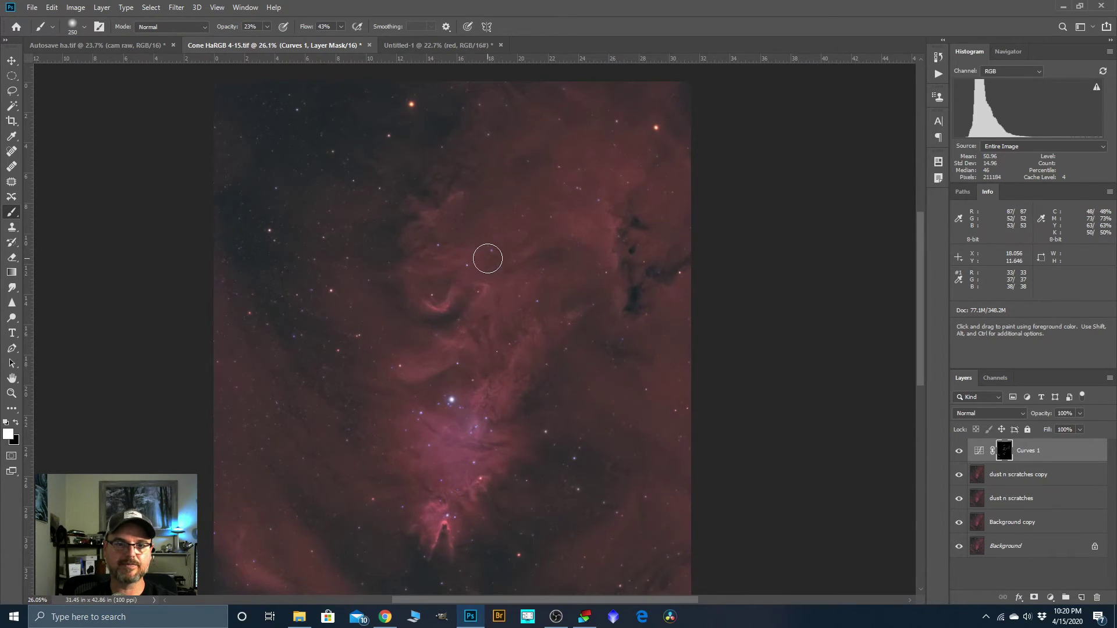
key("bracketleft")
key("bracketleft")
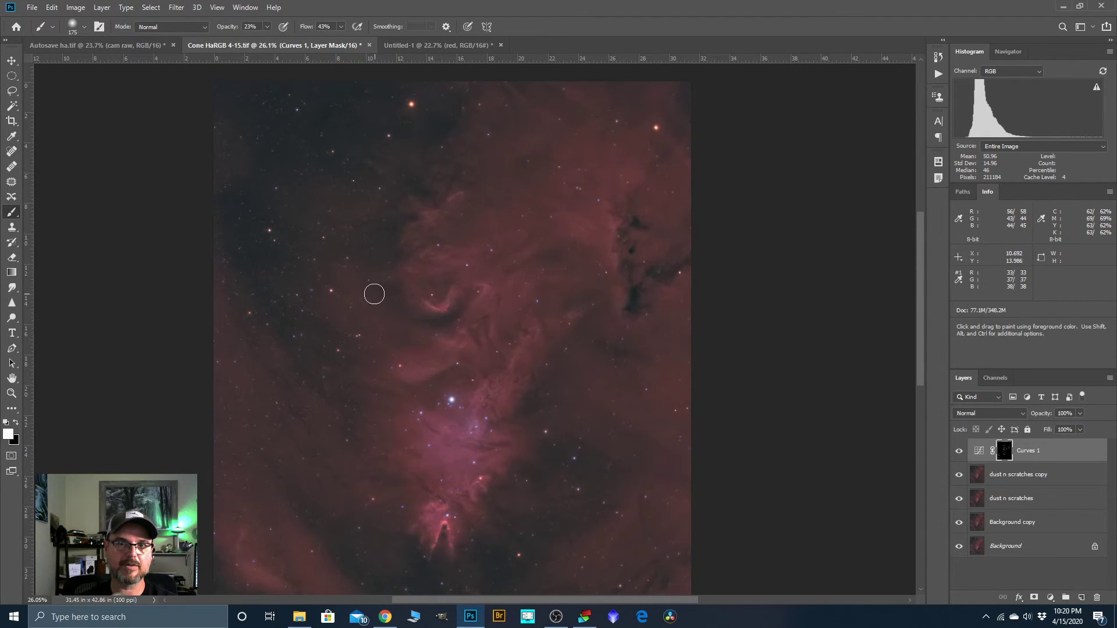
scroll(405, 226, "down", 2)
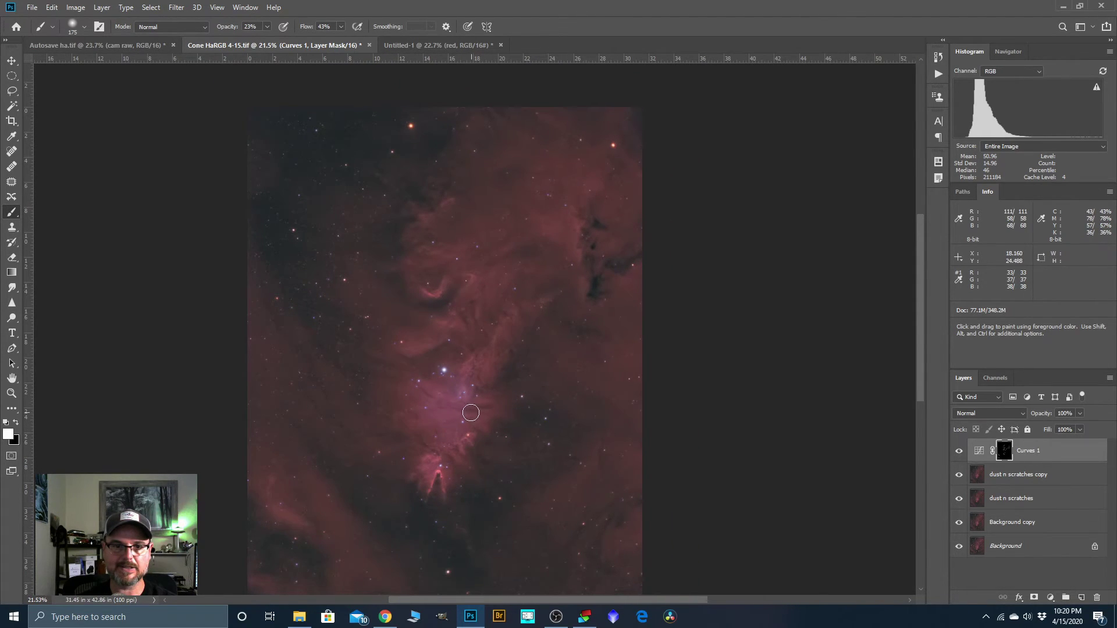
scroll(471, 417, "up", 3)
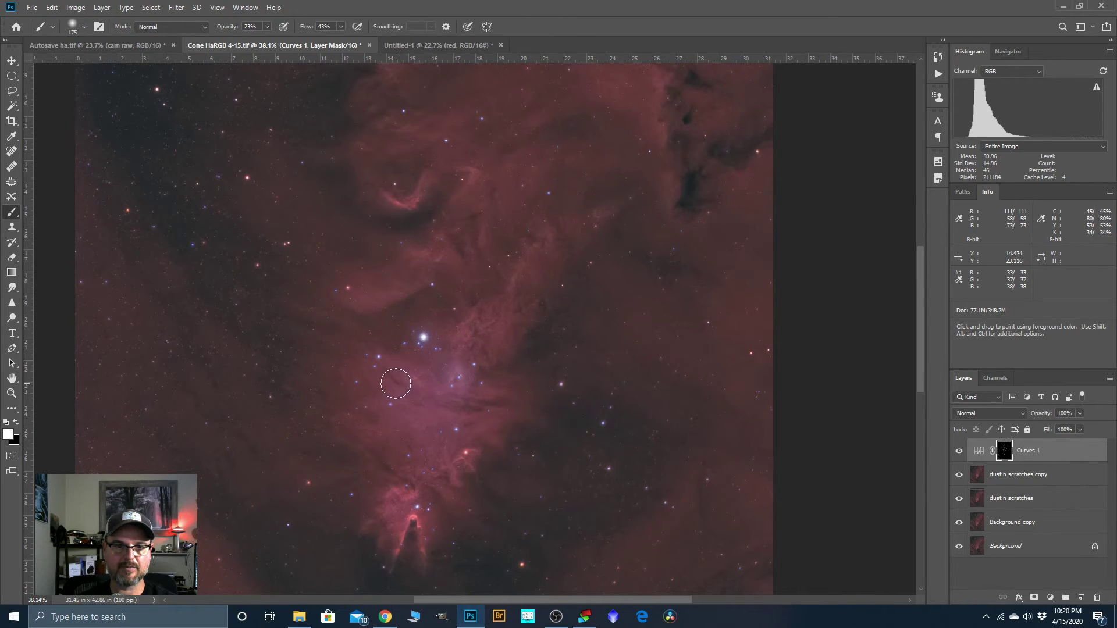
left_click(957, 452)
left_click(957, 452)
scroll(570, 255, "down", 1)
scroll(570, 254, "down", 2)
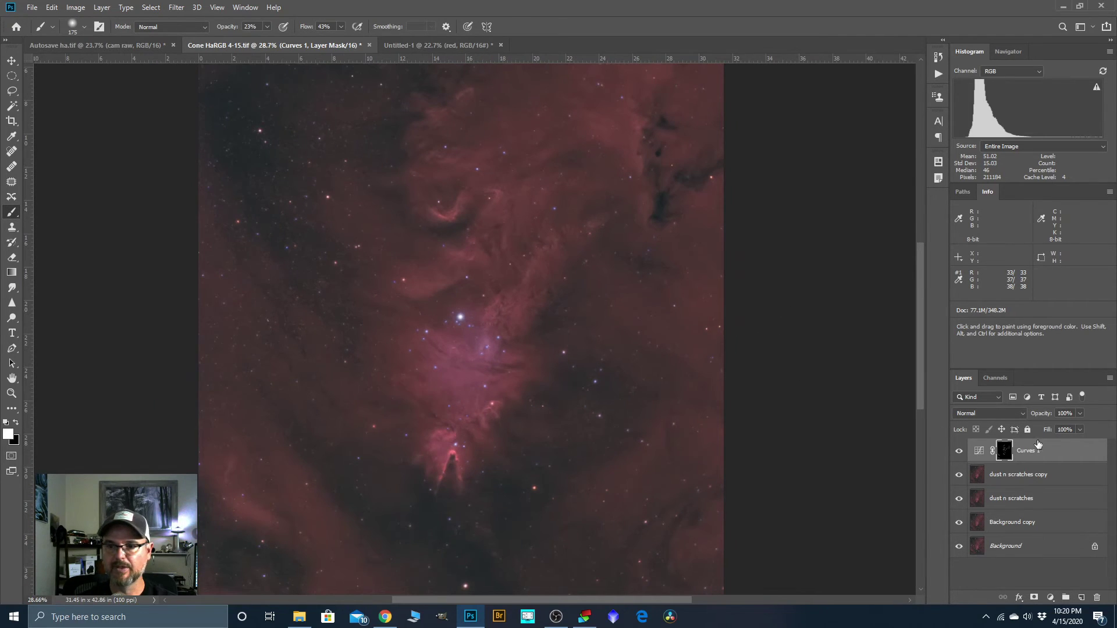
Refine the Curves 1 mask with Select and Mask, feathering it by 31.5 px
right_click(1004, 450)
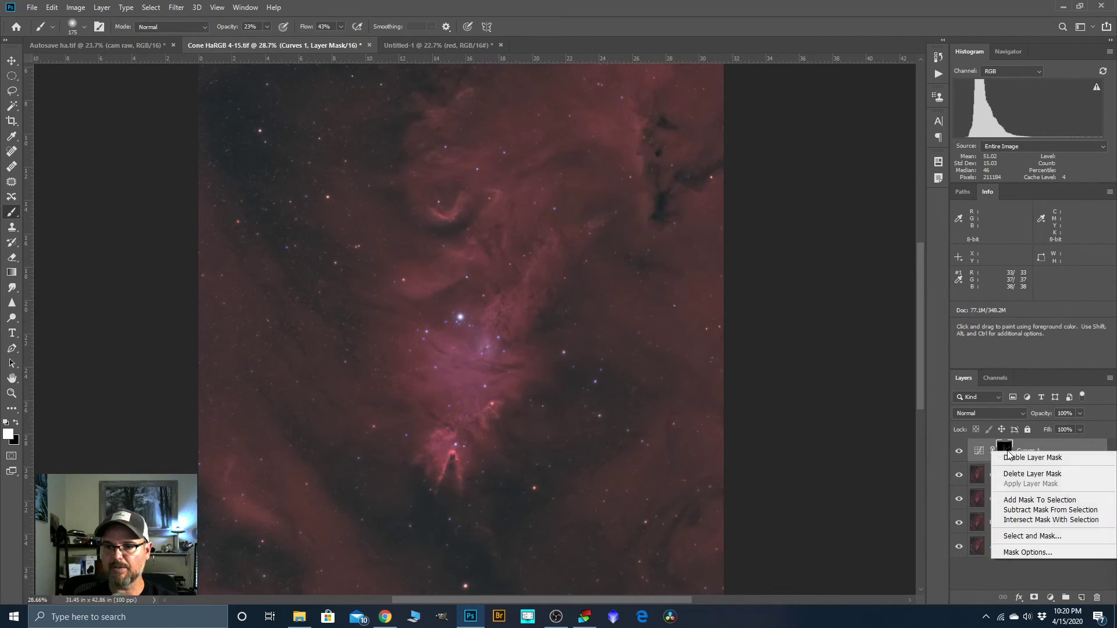
left_click(1029, 536)
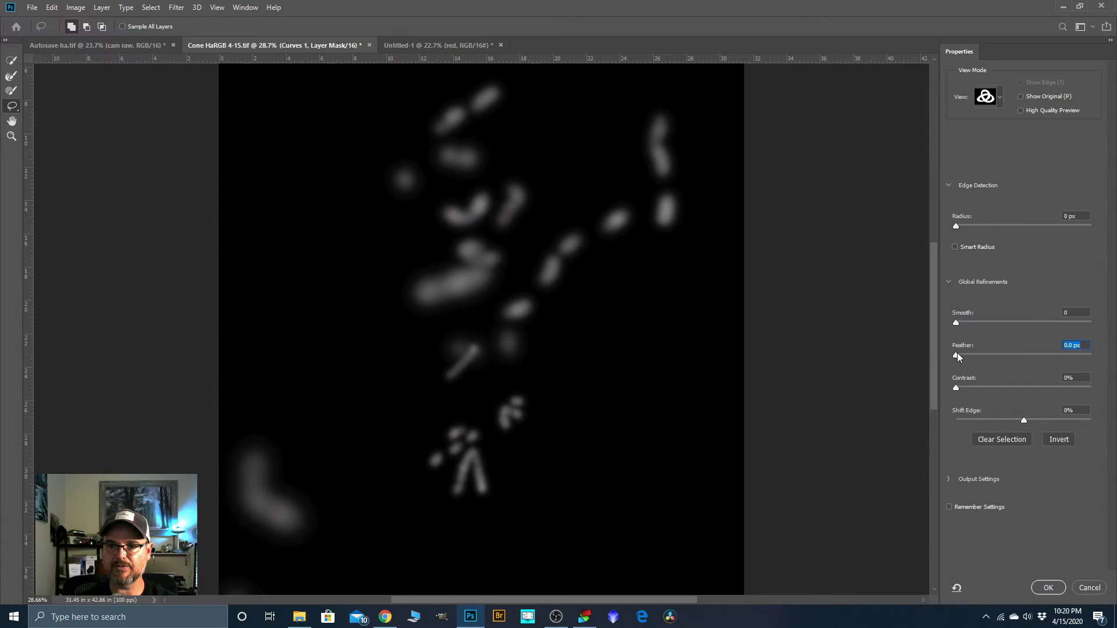
left_click_drag(1018, 361, 1021, 360)
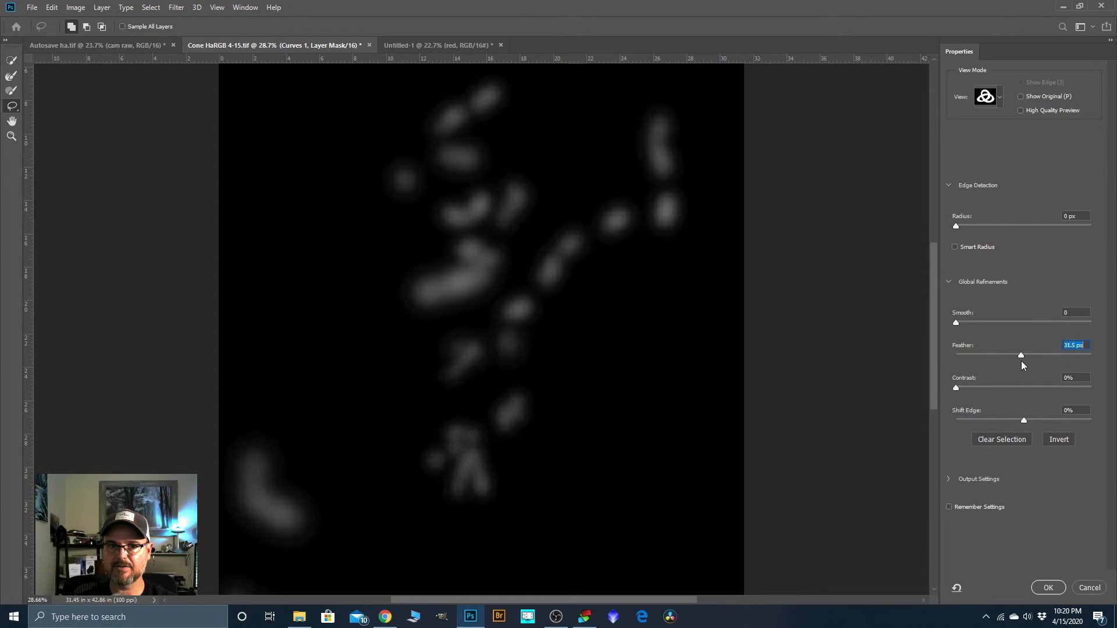
left_click(1048, 582)
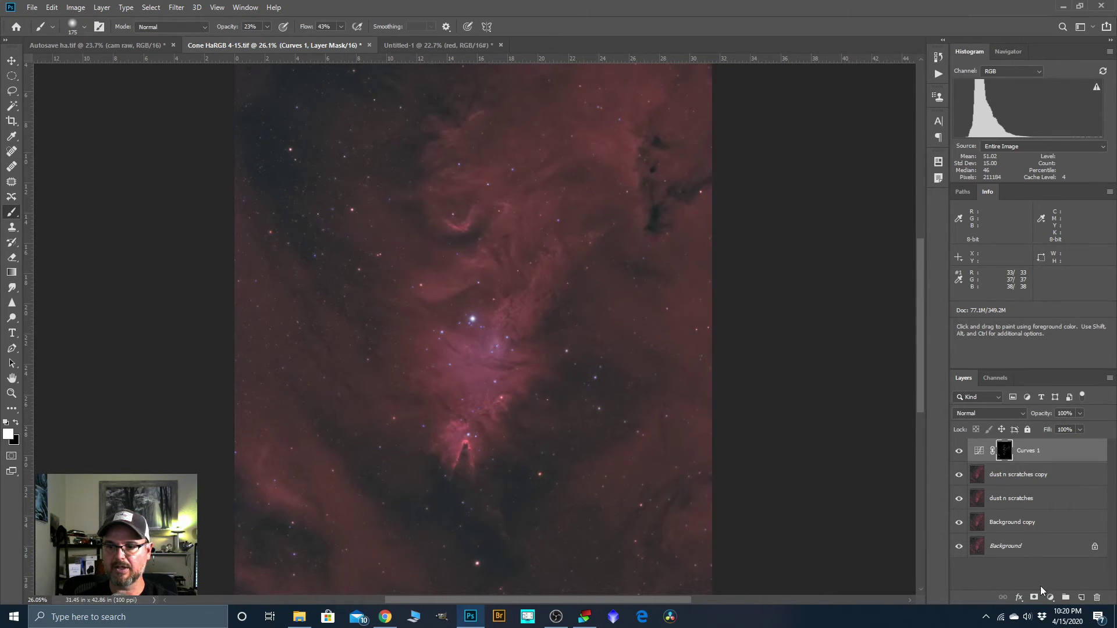
Add a second Curves adjustment layer with a darkening point at input 92, output 82, and invert its mask to black
left_click(1050, 598)
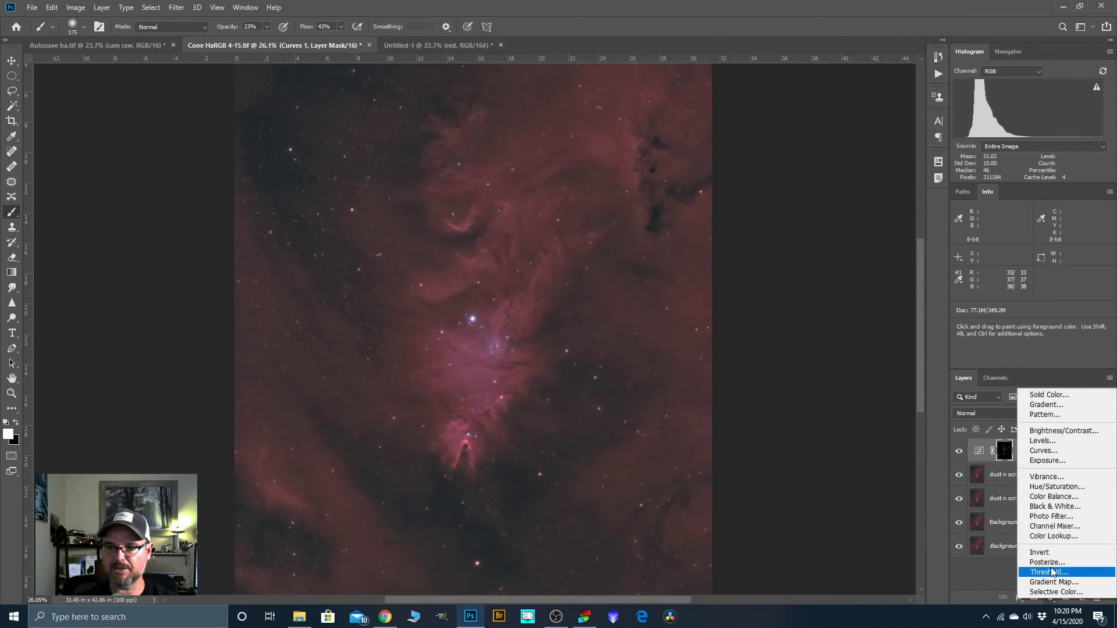
left_click(1045, 454)
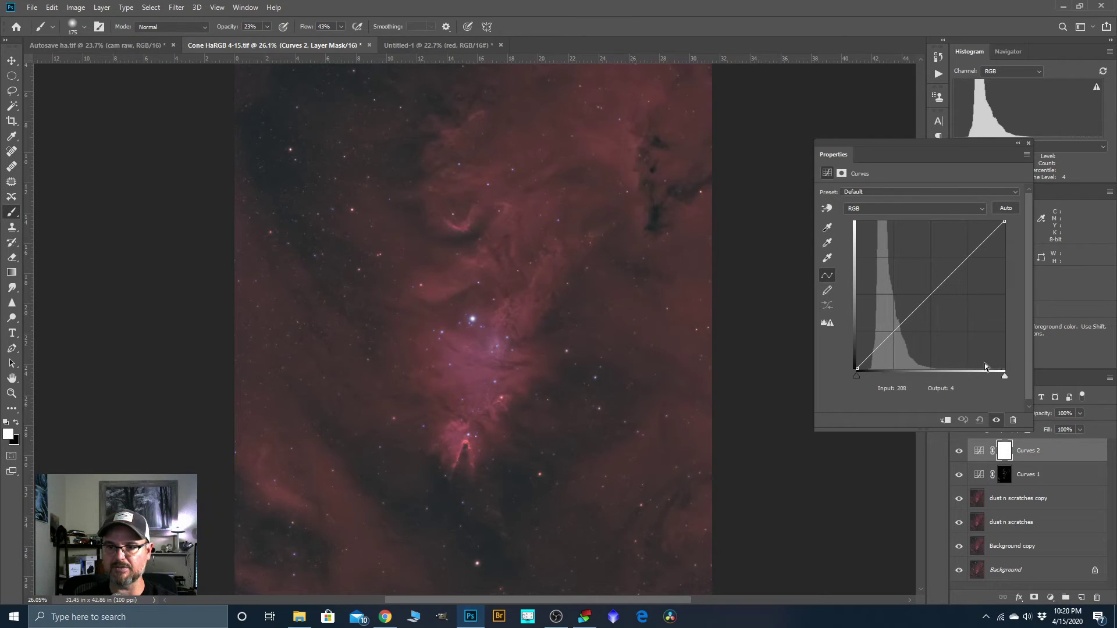
left_click_drag(908, 317, 910, 321)
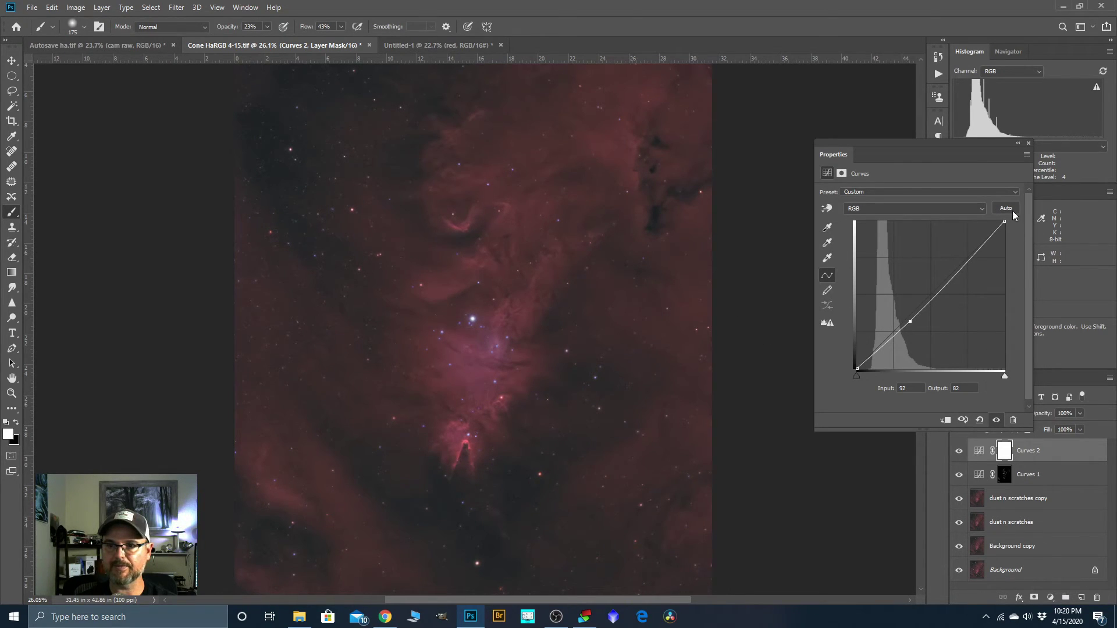
left_click(1028, 143)
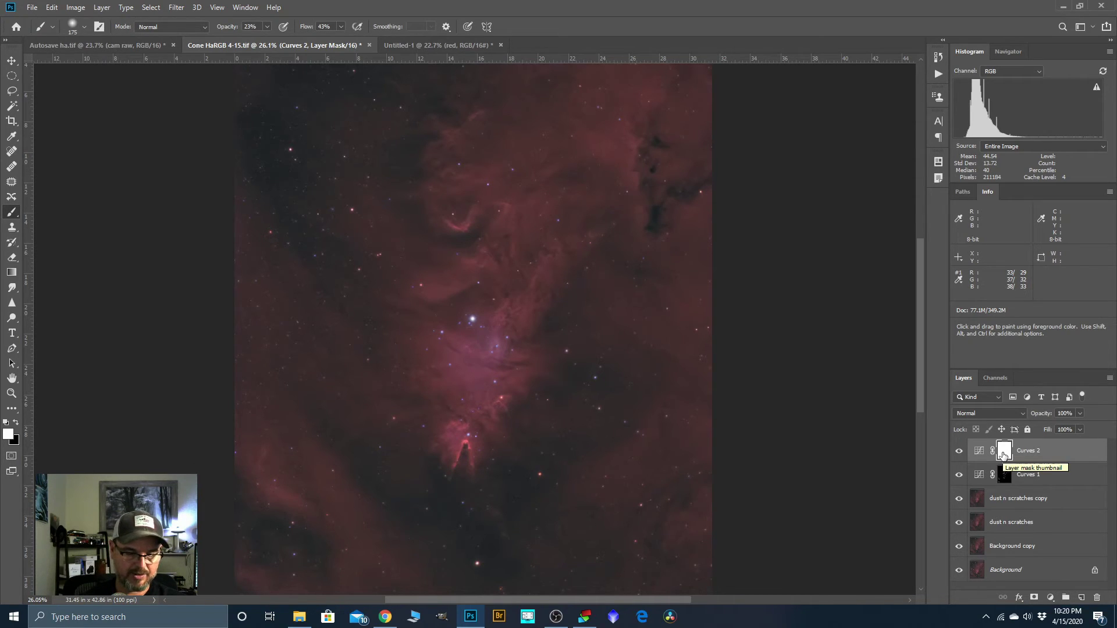
key("ctrl+i")
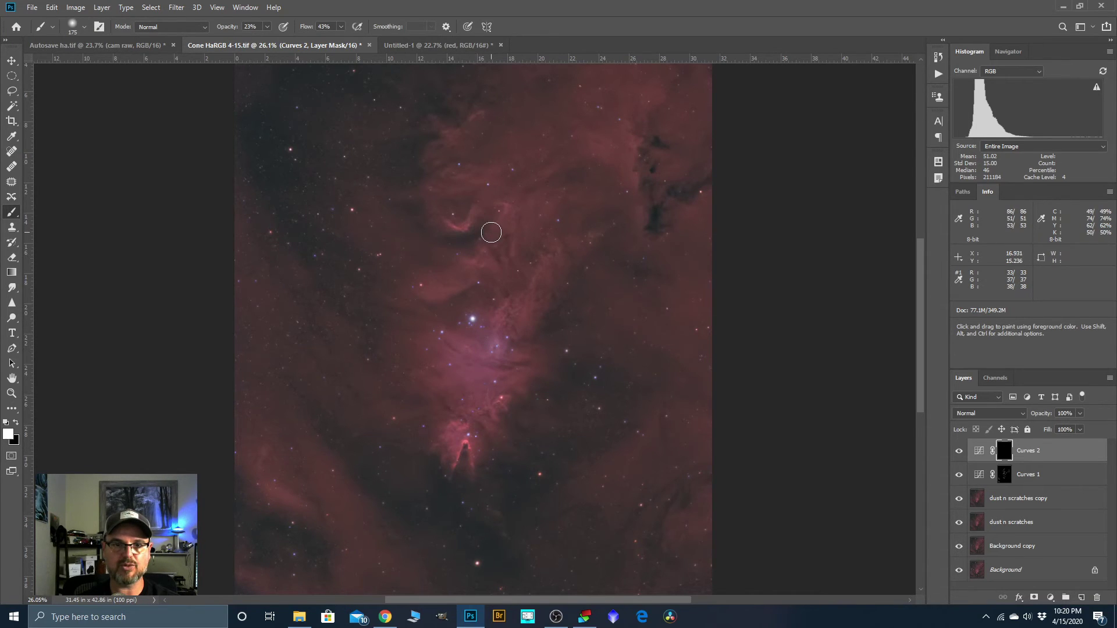
Set the brush to 150 and paint the Curves 2 mask over the dark cloud near the right edge and below the curved wisp
scroll(658, 210, "up", 3)
key("[")
mouse_move(655, 222)
left_mouse_down()
mouse_move(658, 109)
mouse_move(712, 175)
mouse_move(728, 167)
mouse_move(679, 182)
mouse_move(646, 177)
mouse_move(632, 157)
left_mouse_up()
mouse_move(384, 239)
left_mouse_down()
mouse_move(360, 260)
mouse_move(296, 199)
left_mouse_up()
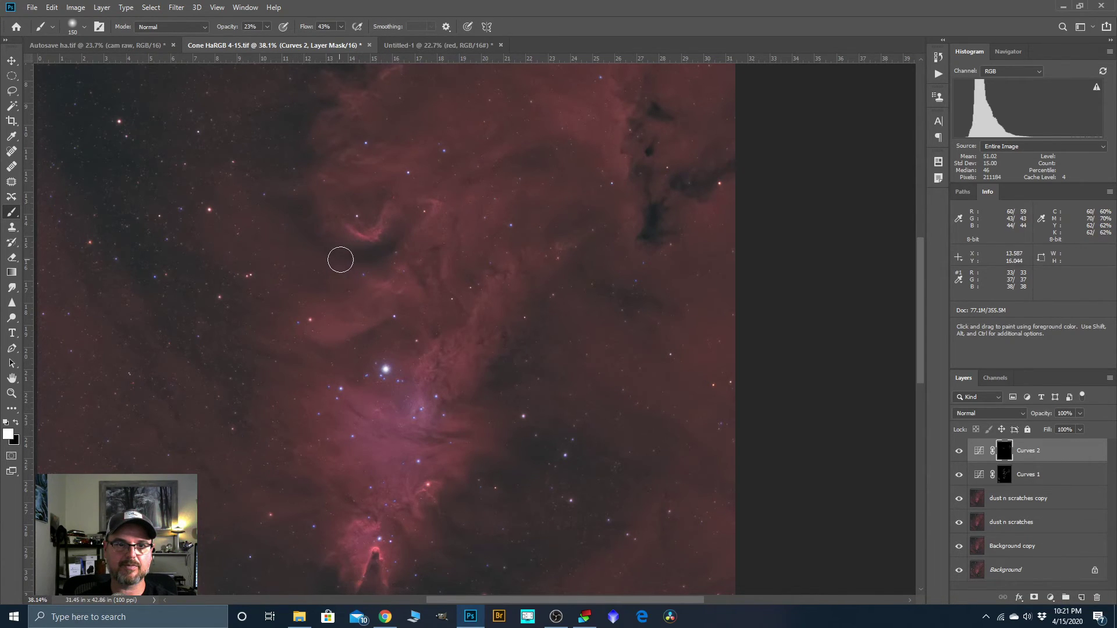
scroll(400, 249, "down", 2)
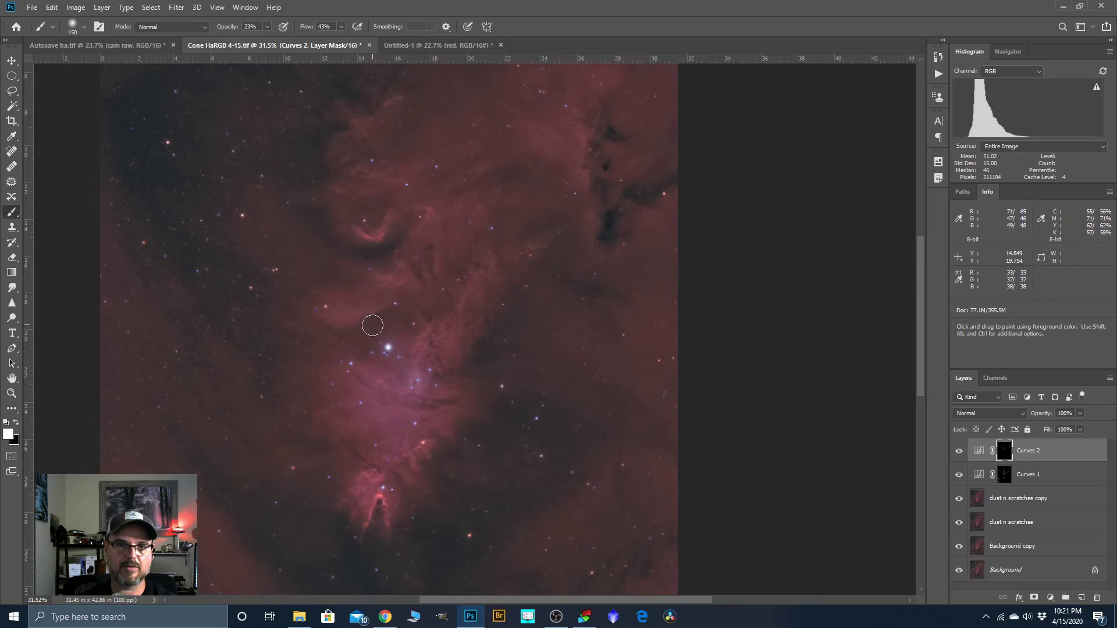
Paint the Curves 2 mask over the dark areas beside and below the cone, enlarging the brush to 600 for the broad area
scroll(394, 287, "down", 2)
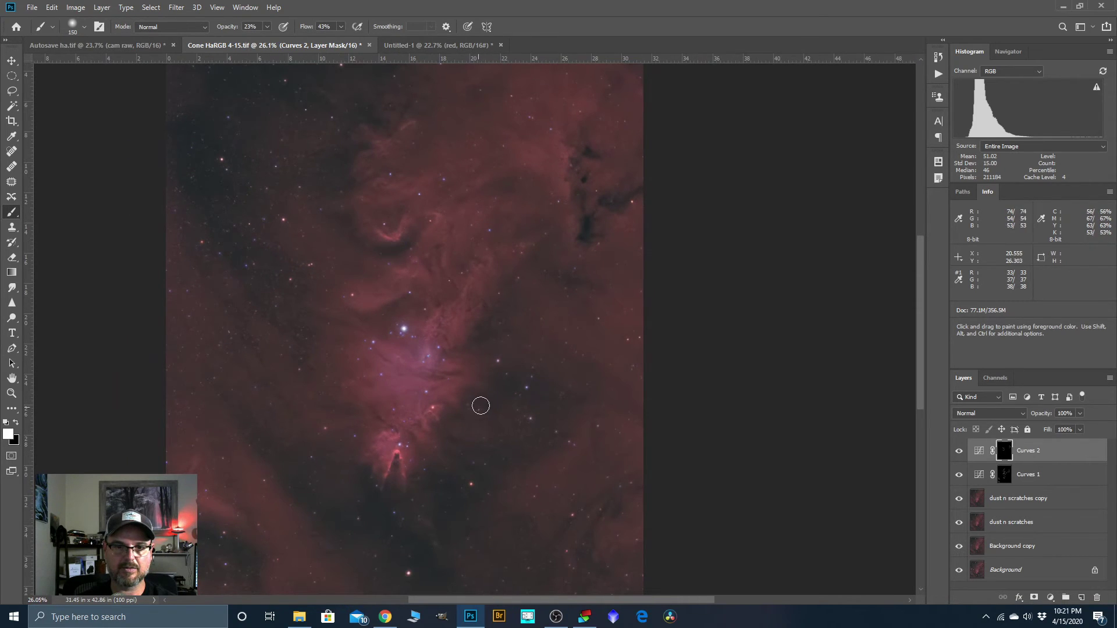
mouse_move(484, 402)
left_mouse_down()
mouse_move(516, 384)
mouse_move(499, 378)
left_mouse_up()
mouse_move(393, 489)
left_mouse_down()
mouse_move(396, 459)
mouse_move(394, 497)
mouse_move(467, 420)
mouse_move(408, 498)
mouse_move(359, 514)
mouse_move(302, 466)
mouse_move(340, 507)
left_mouse_up()
key("bracketright")
key("bracketright")
key("bracketright")
key("bracketright")
key("bracketright")
key("bracketright")
key("bracketright")
left_click_drag(423, 531, 485, 453)
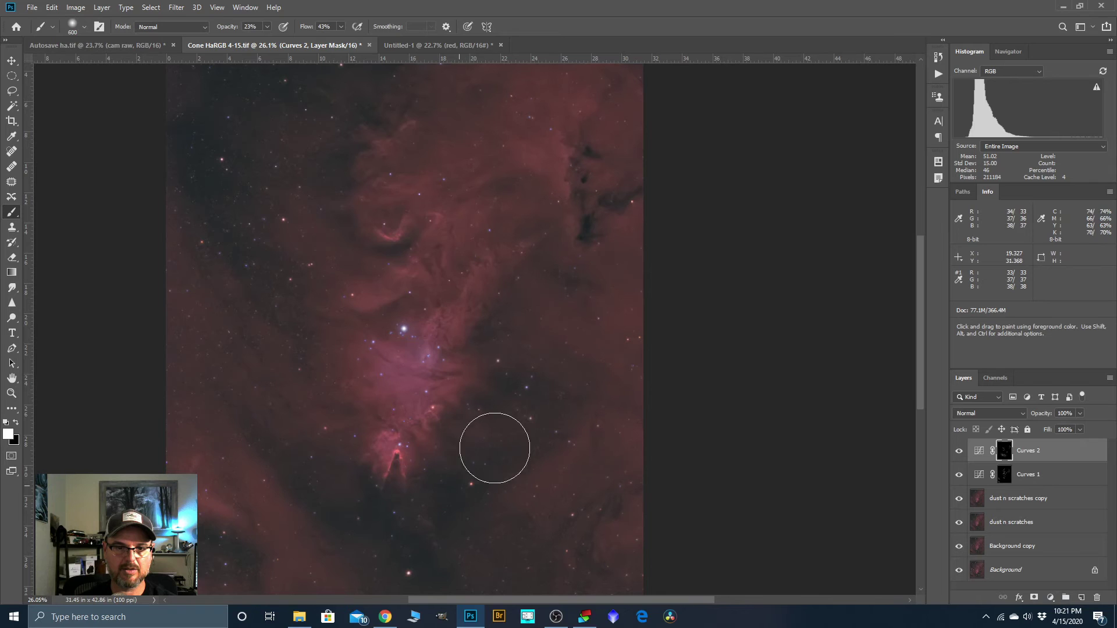
Reduce the brush to 400 and finally to 175 for the smaller dark patches near the image's lower right edge
scroll(485, 453, "down", 2)
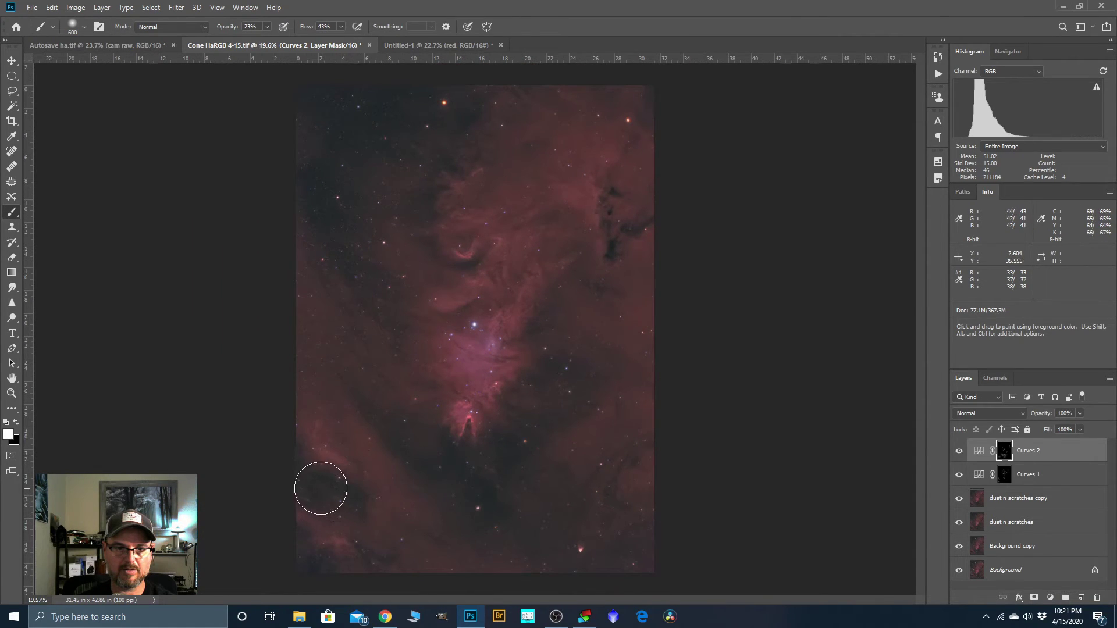
key("bracketleft")
key("bracketleft")
scroll(639, 468, "up", 3)
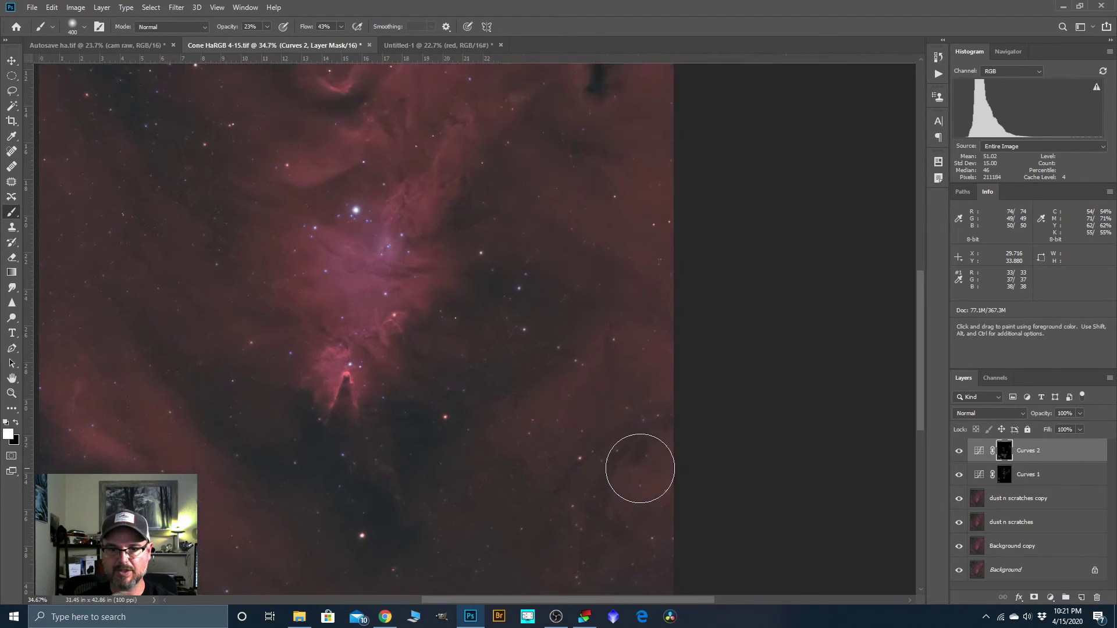
scroll(640, 468, "up", 1)
key("bracketleft")
key("bracketleft")
key("bracketleft")
key("bracketleft")
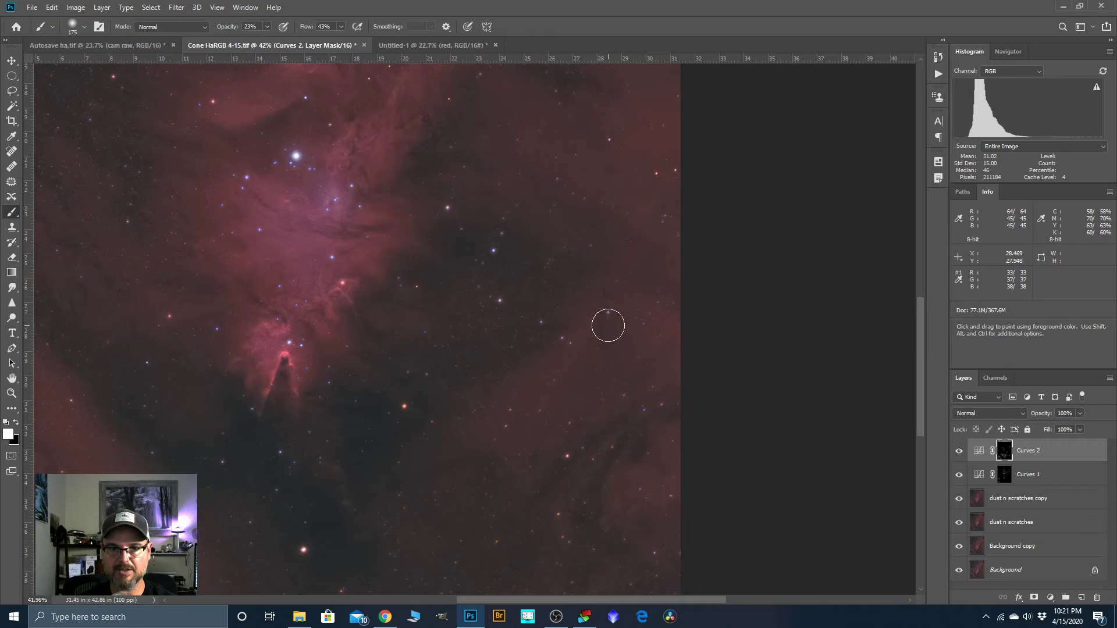
Compare the area around the cone with and without Curves 2
left_click(958, 451)
left_click(958, 453)
left_click(958, 452)
left_click(959, 453)
left_click(958, 454)
left_click(958, 453)
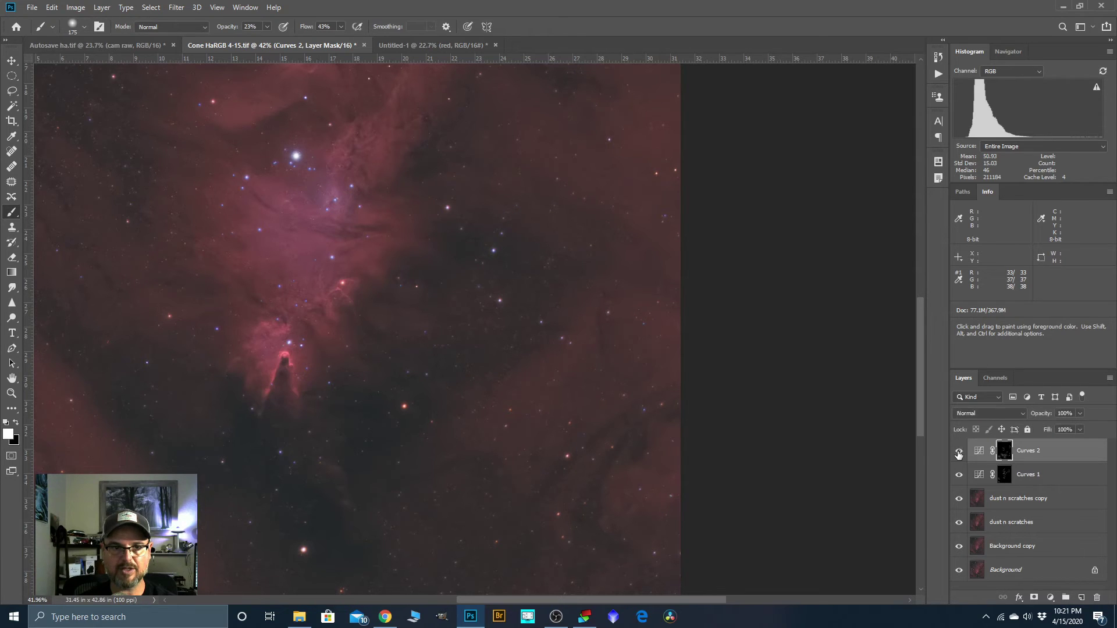
Reduce the brush to 45 for the fine dark lanes in the purple core below the bright blue star
scroll(275, 178, "up", 4)
scroll(275, 182, "up", 2)
key("bracketleft")
key("bracketleft")
key("bracketleft")
key("bracketleft")
key("bracketleft")
key("bracketleft")
key("bracketleft")
key("bracketleft")
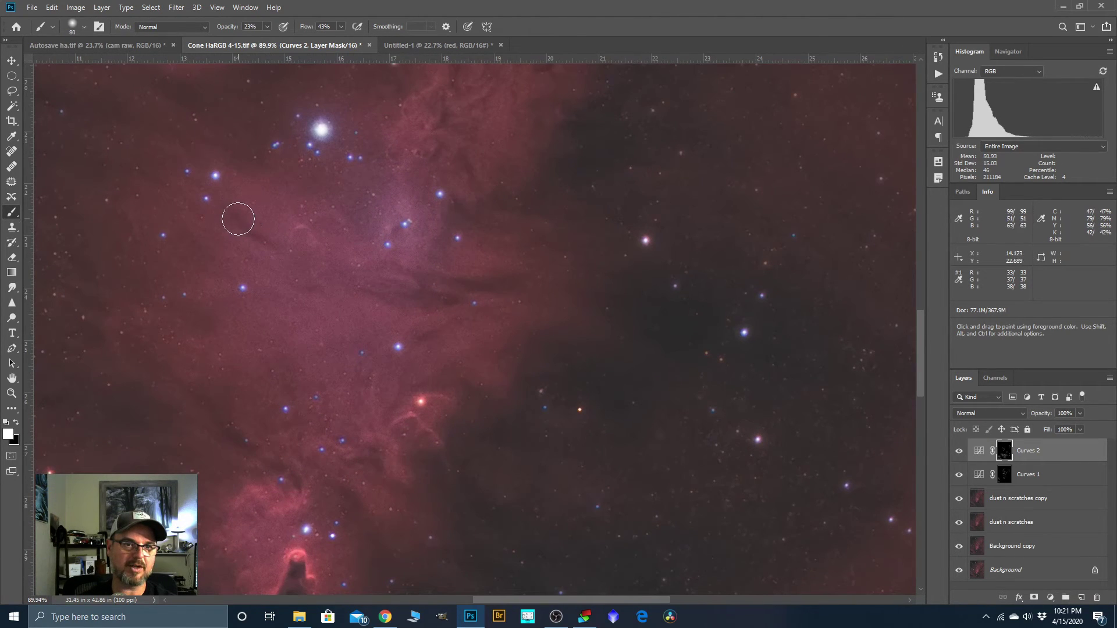
key("bracketleft")
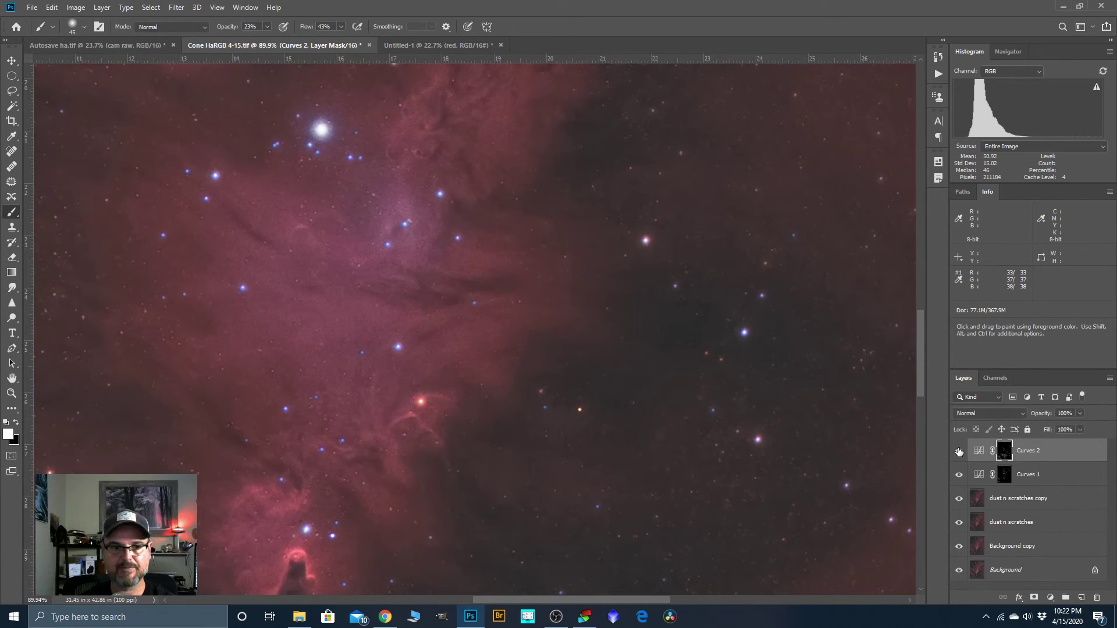
Compare the whole image with and without the Curves 2 darkening
scroll(427, 407, "down", 3)
scroll(427, 407, "down", 11)
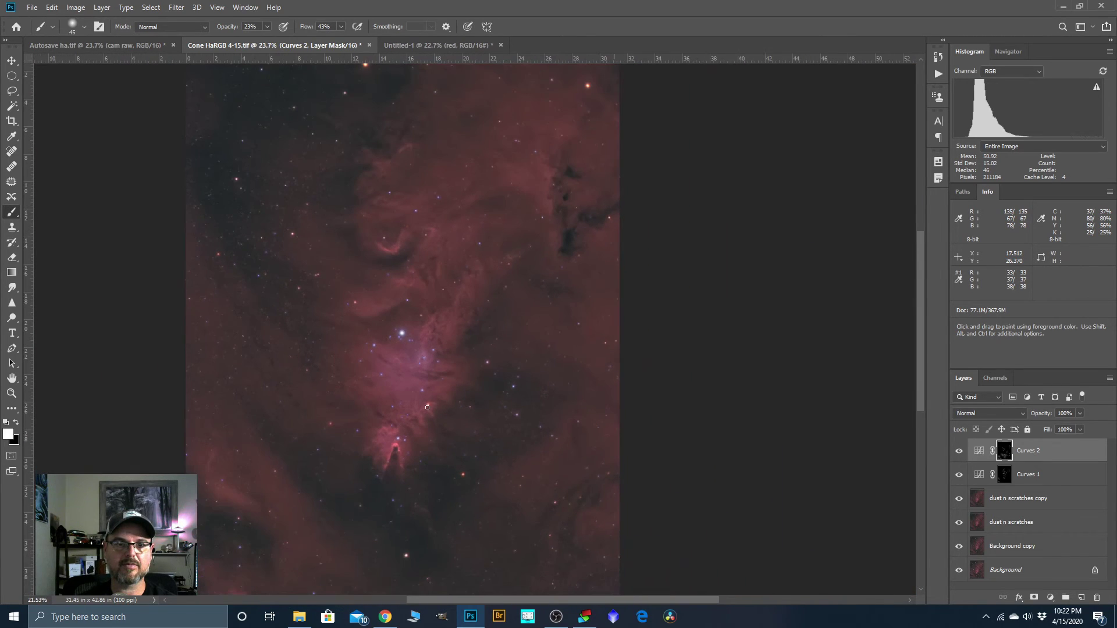
left_click(960, 451)
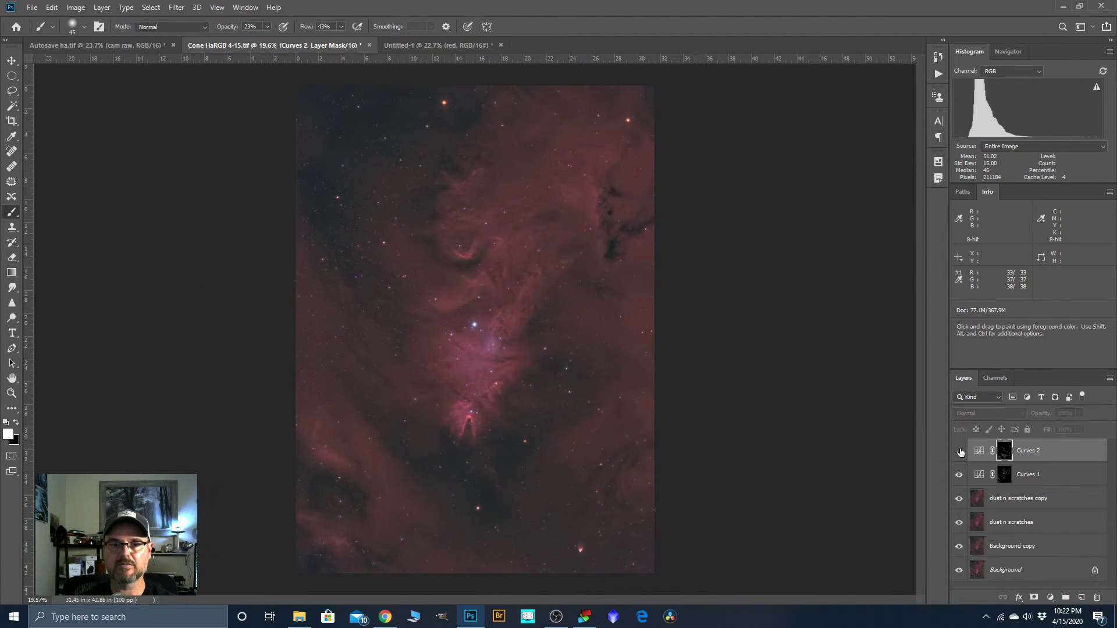
left_click(960, 452)
left_click(960, 452)
left_click(961, 452)
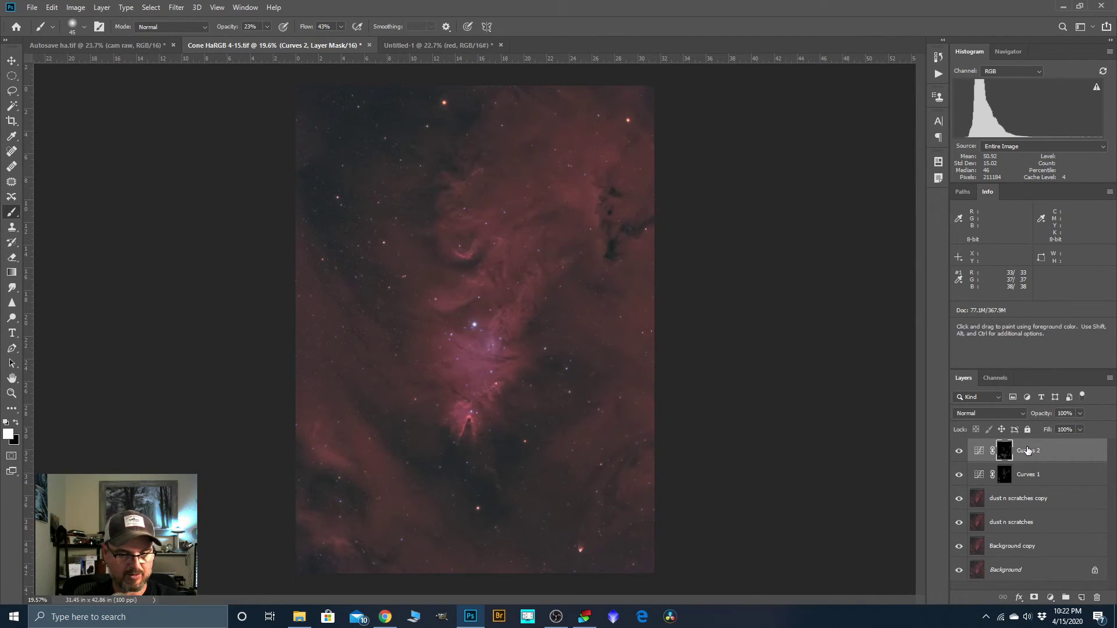
Stamp all visible layers into a new merged layer above Curves 2
key("ctrl+shift+alt+e")
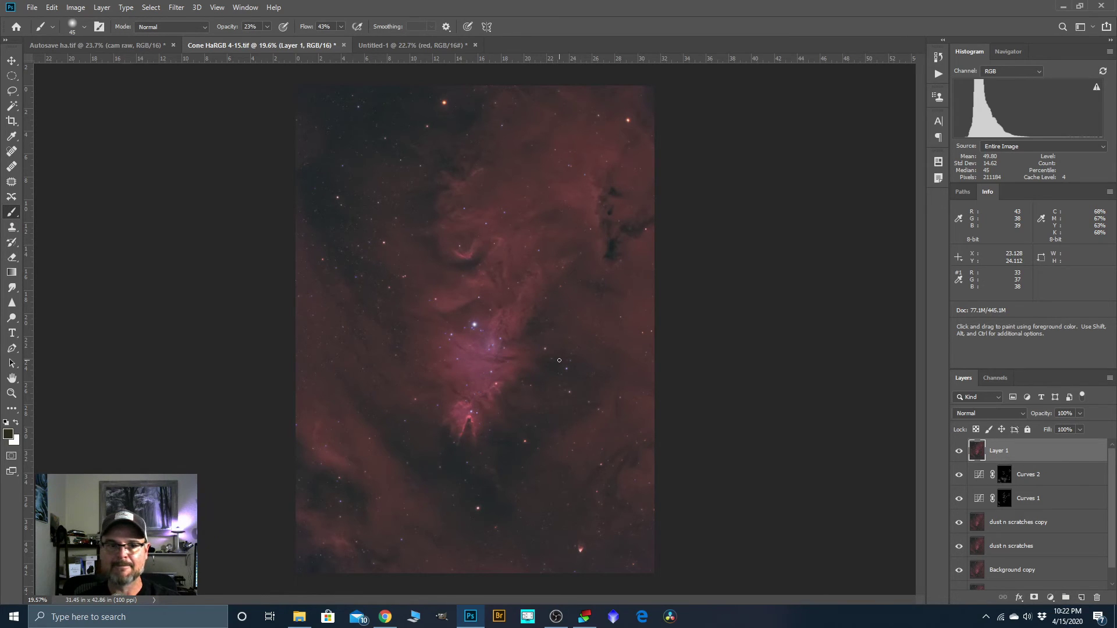
scroll(560, 353, "up", 1)
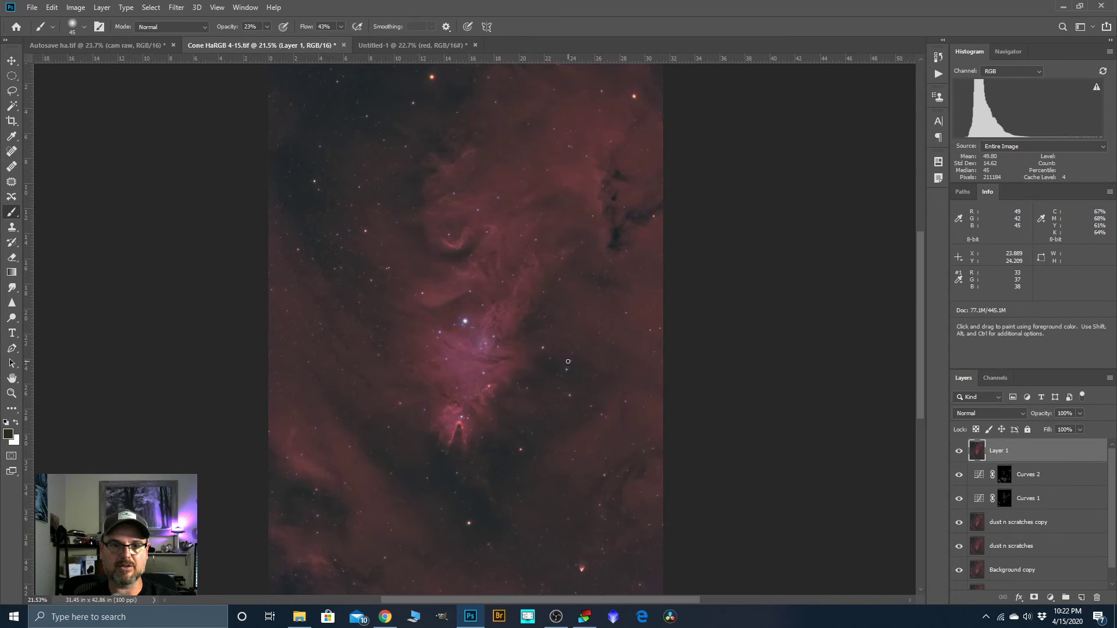
scroll(568, 361, "down", 1)
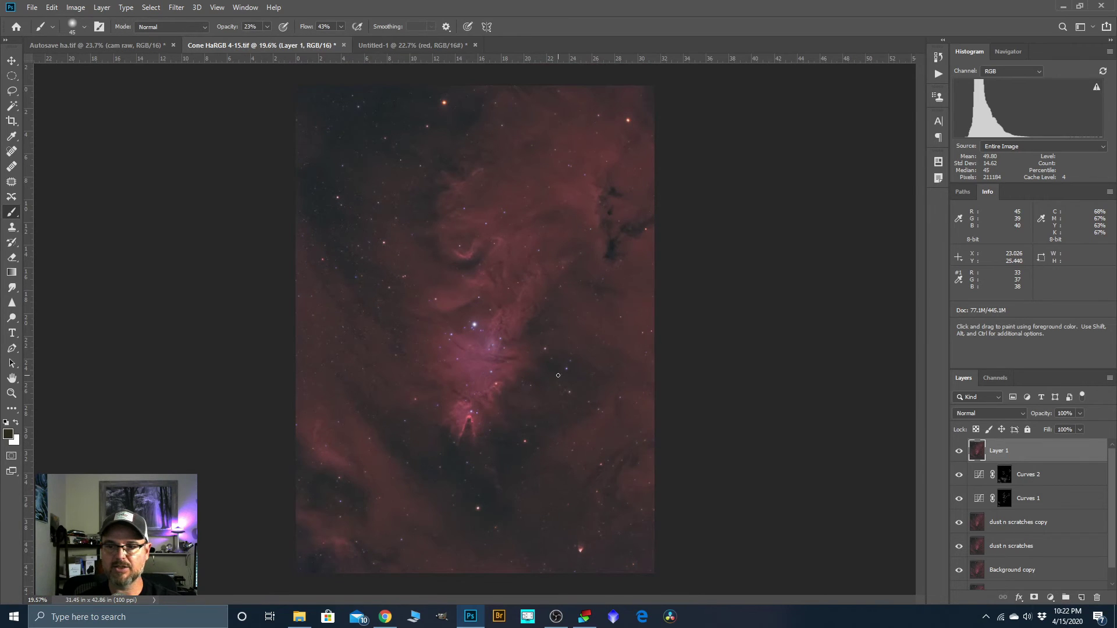
Start a Levels adjustment on the merged layer and set the red channel's midtone to 1.02
left_click(76, 7)
mouse_move(96, 39)
left_click(205, 49)
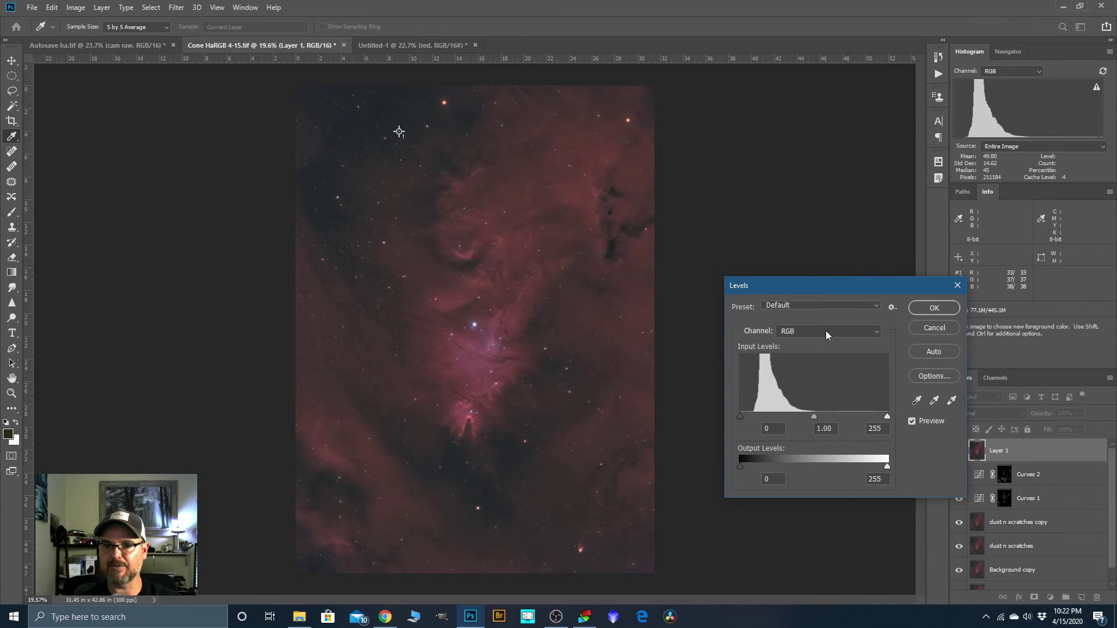
left_click(877, 329)
left_click(814, 349)
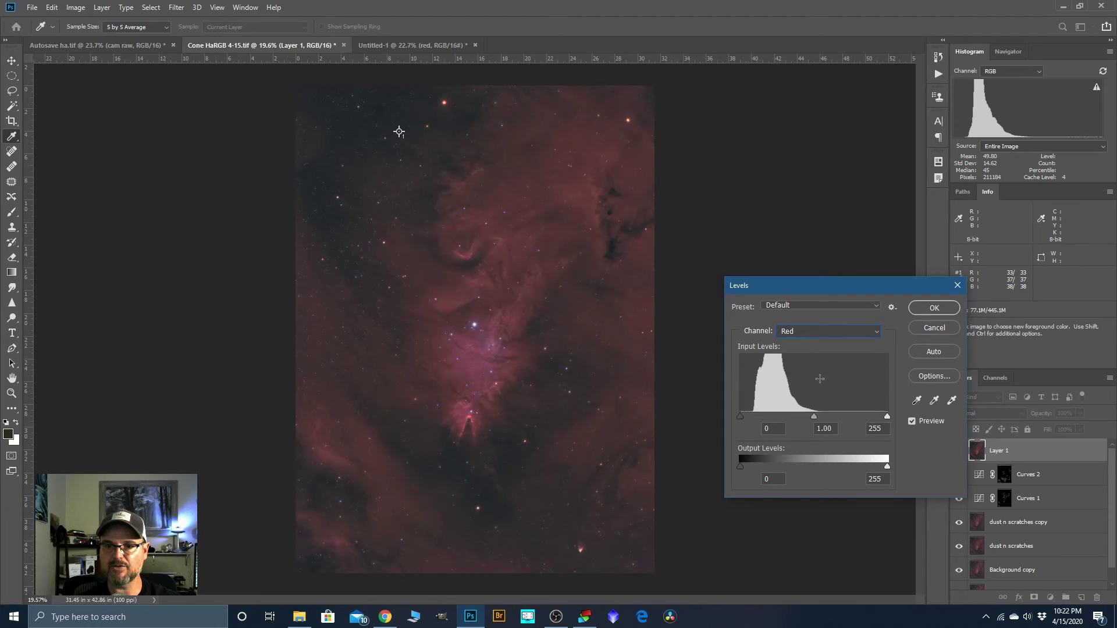
left_click(815, 417)
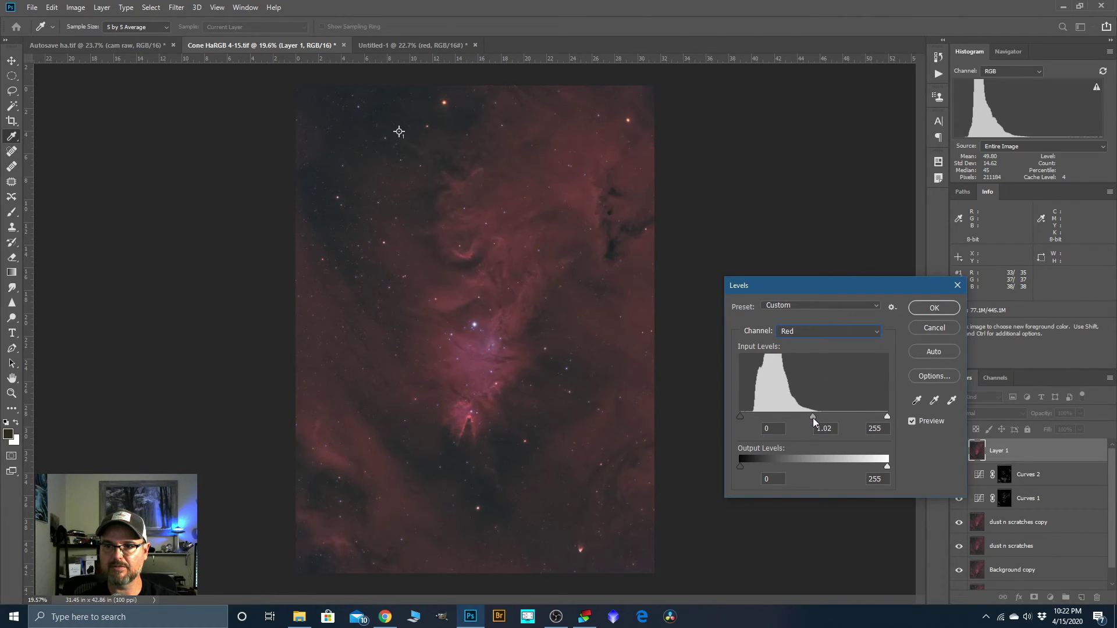
left_click_drag(813, 418, 813, 418)
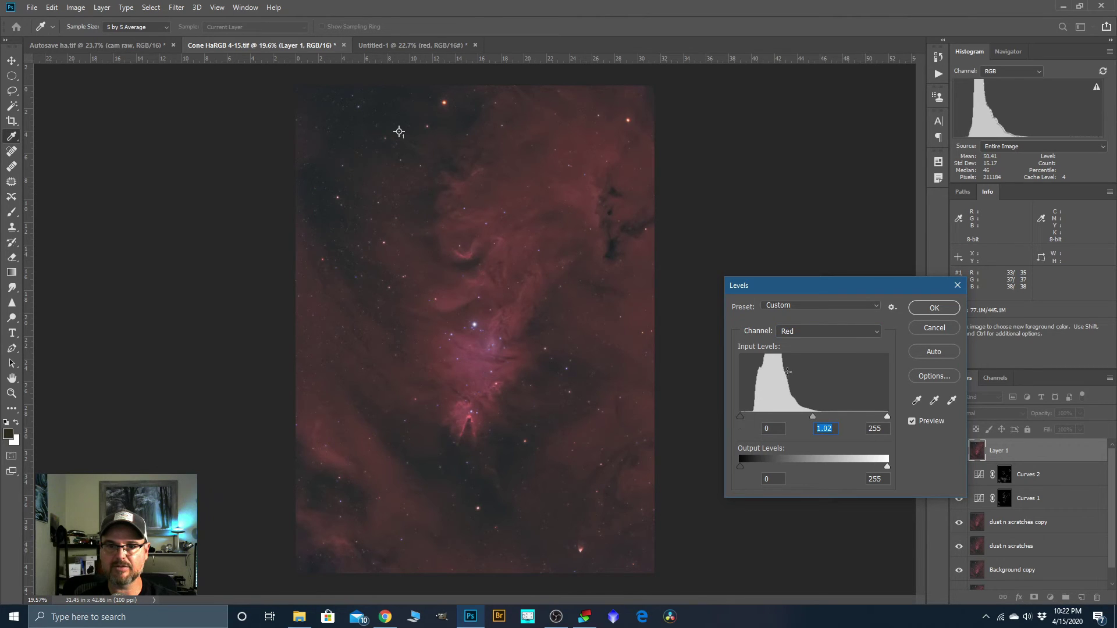
Raise the black input level to 2 for the green channel and slightly for the blue channel, then apply the Levels
left_click(869, 329)
left_click(809, 362)
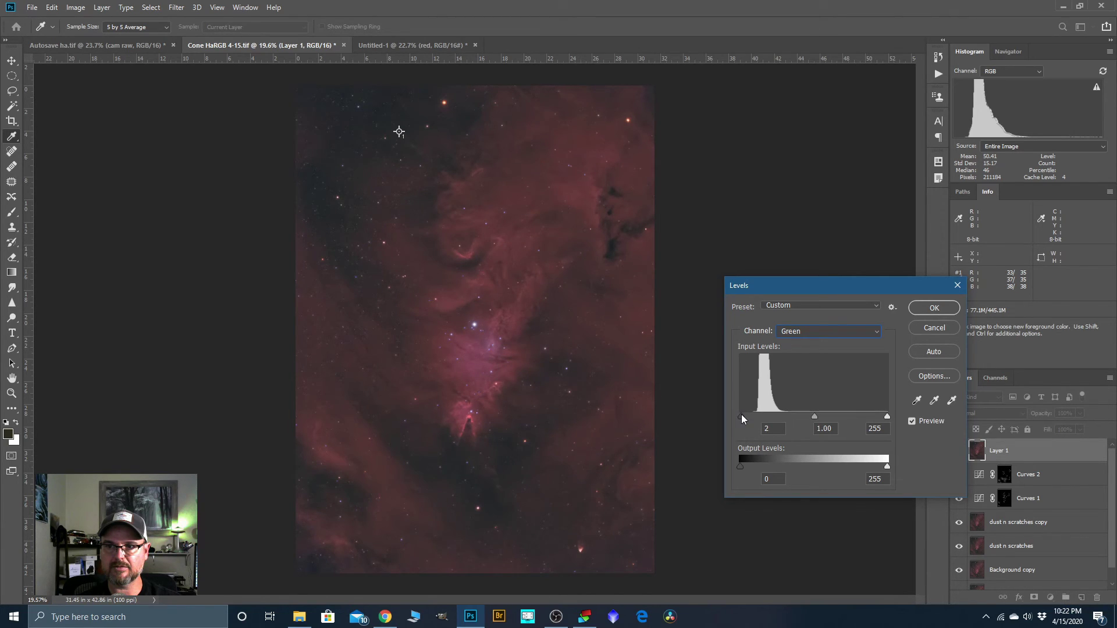
left_click(872, 331)
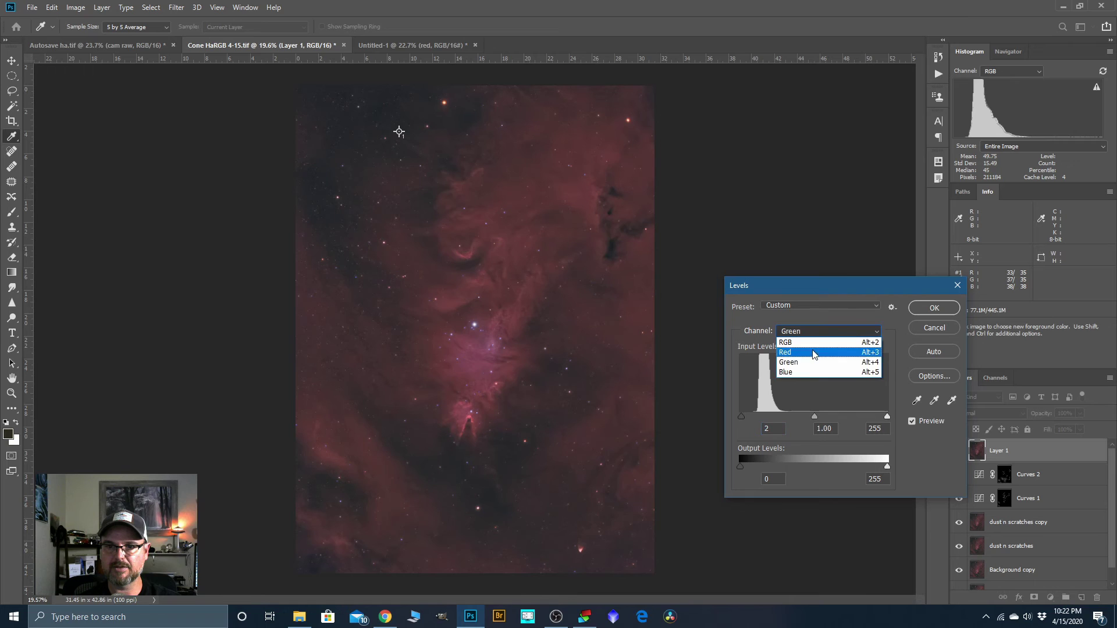
left_click(813, 371)
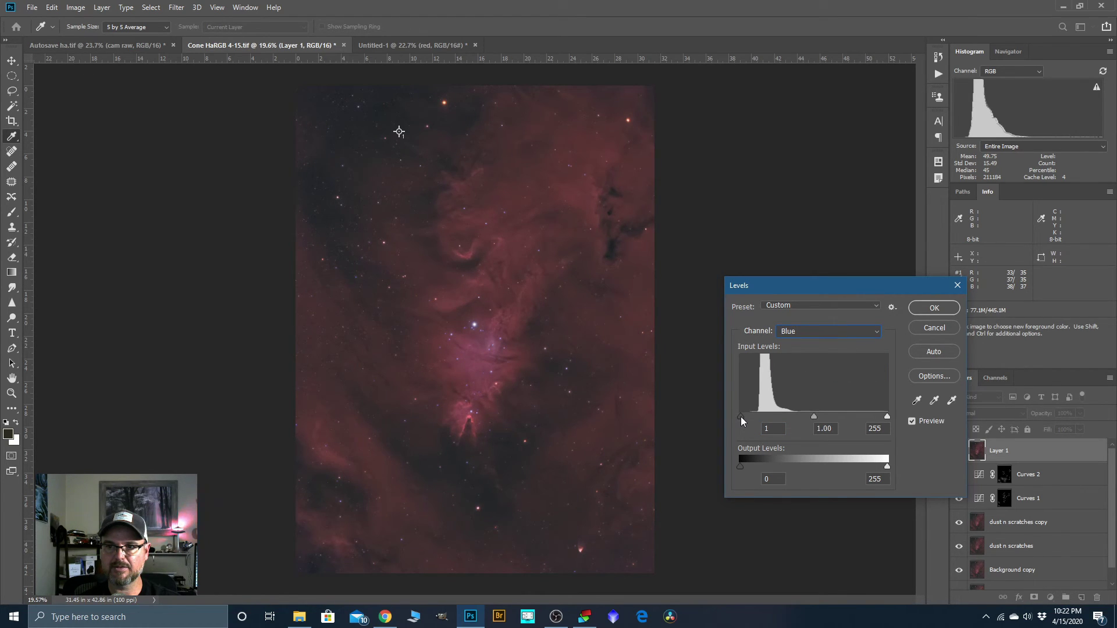
left_click(943, 309)
scroll(490, 317, "down", 1)
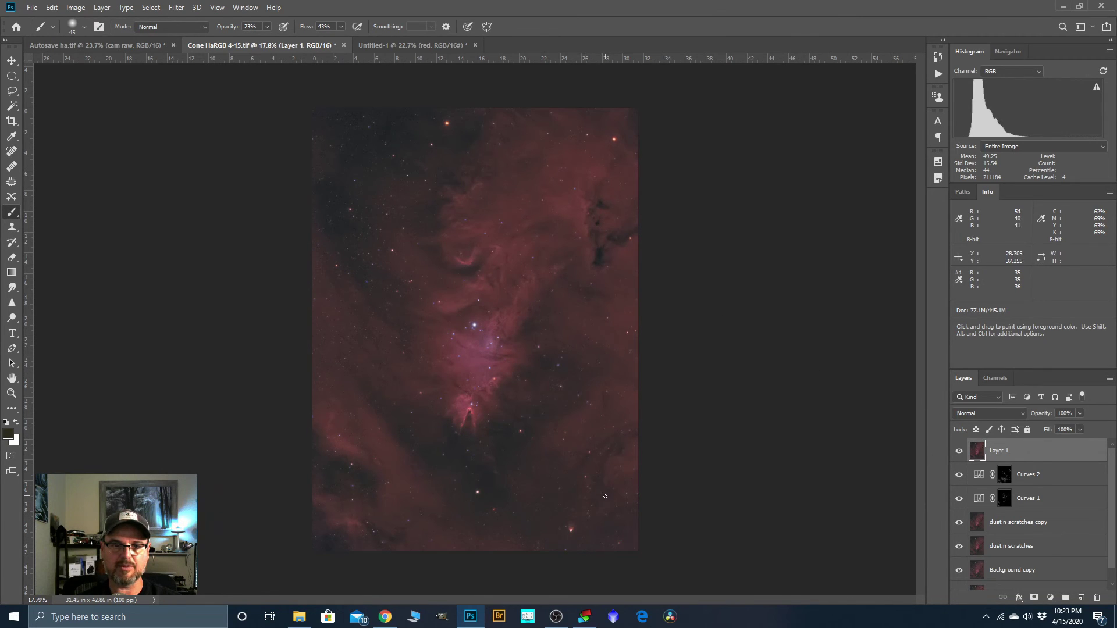
scroll(605, 497, "up", 1)
Apply an RGB Curves adjustment that lifts input 96 to output 112 and anchors the shadows at 36
left_click(75, 8)
mouse_move(116, 38)
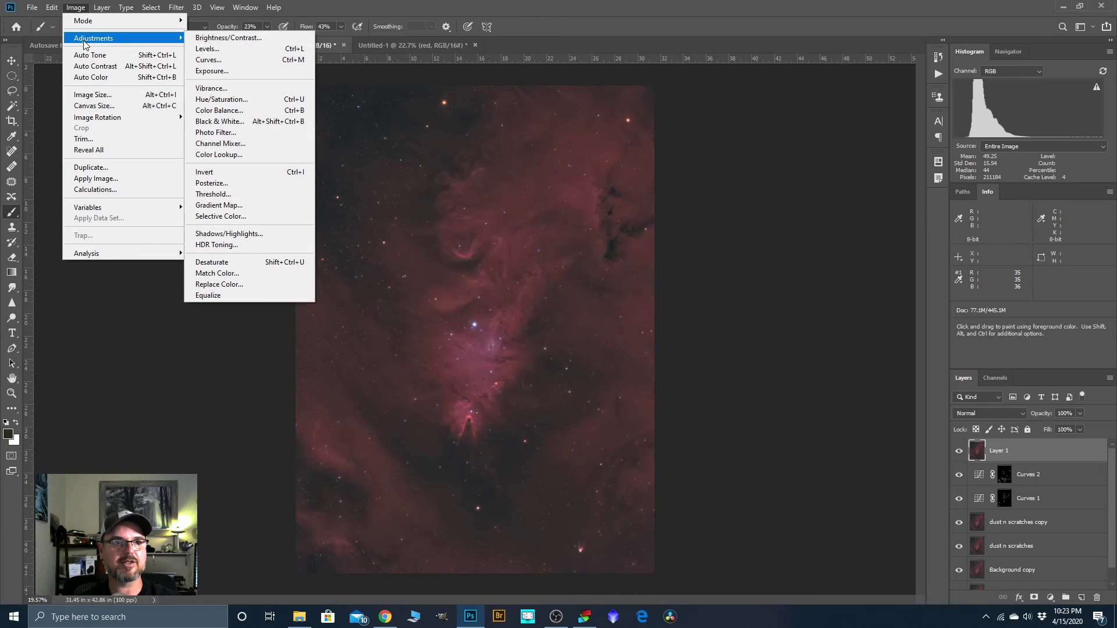
left_click(208, 59)
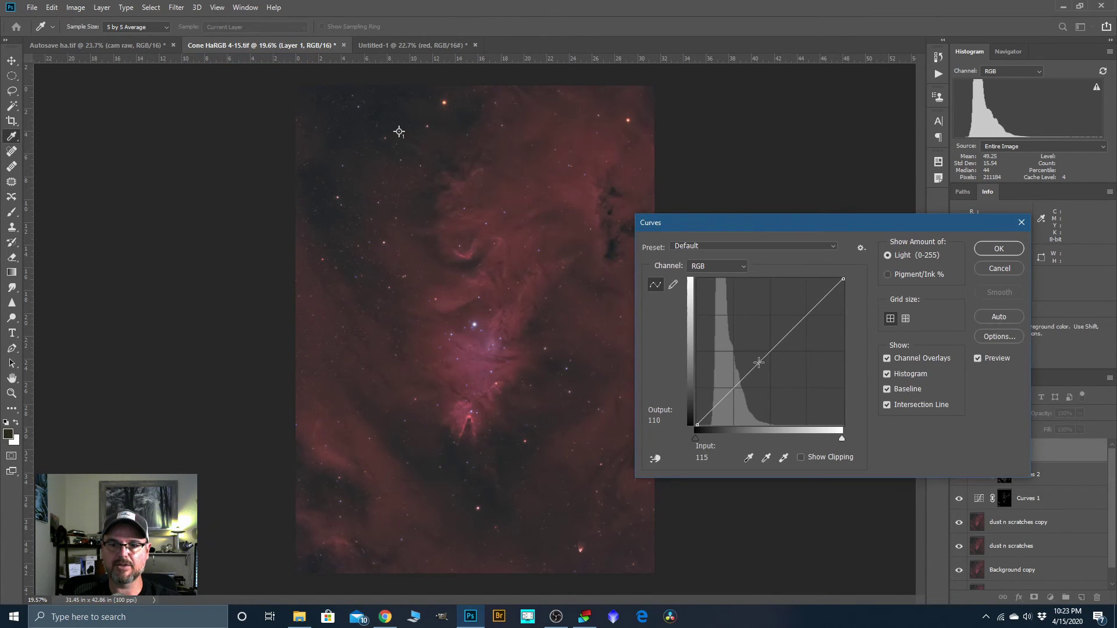
left_click_drag(752, 367, 752, 360)
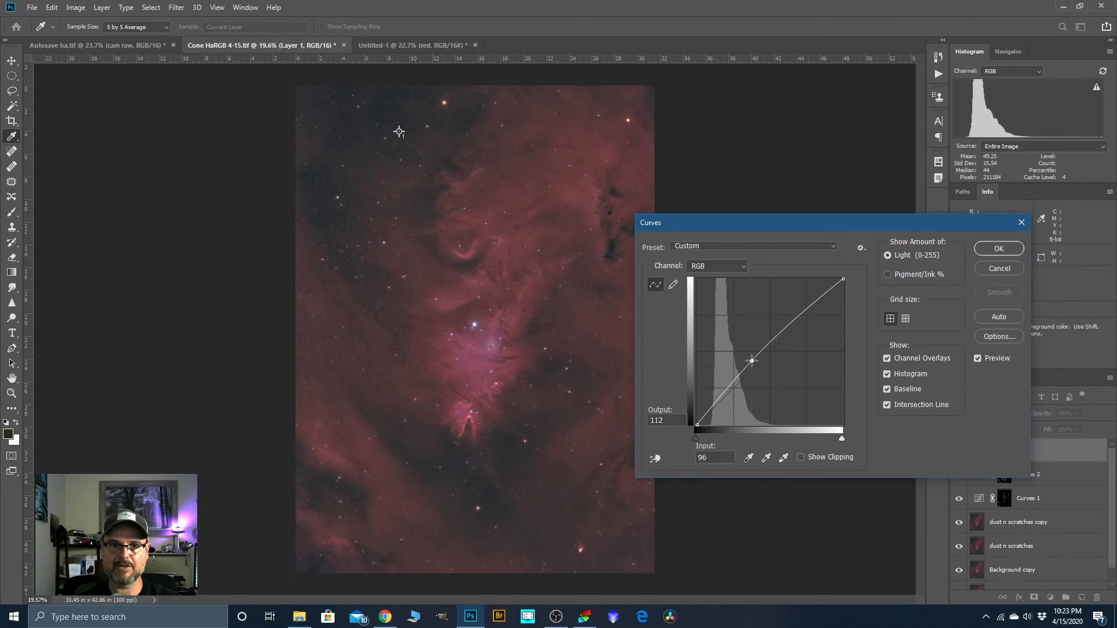
left_click_drag(715, 405, 717, 404)
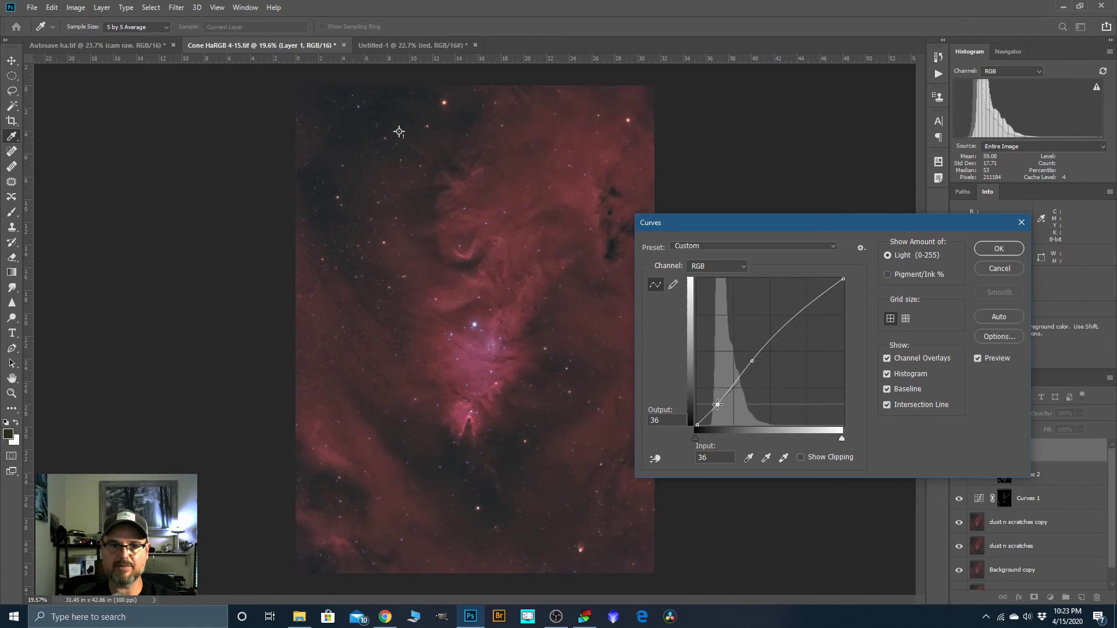
left_click(987, 250)
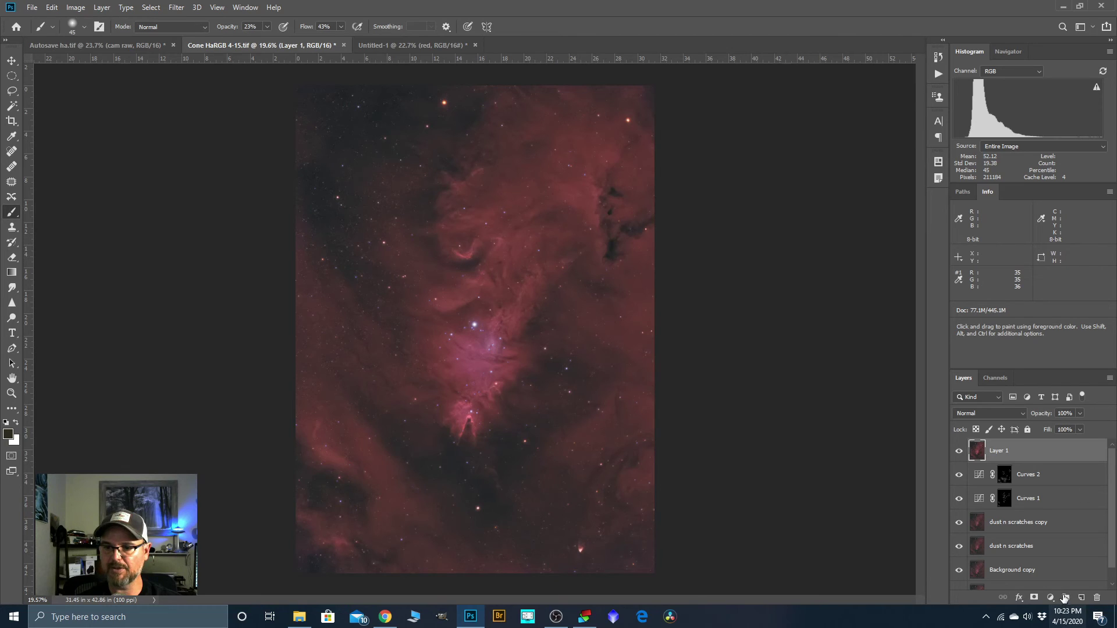
Add a Brightness/Contrast adjustment layer with brightness 20 and contrast 7, and stamp all visible layers into a new layer above it
left_click(1050, 597)
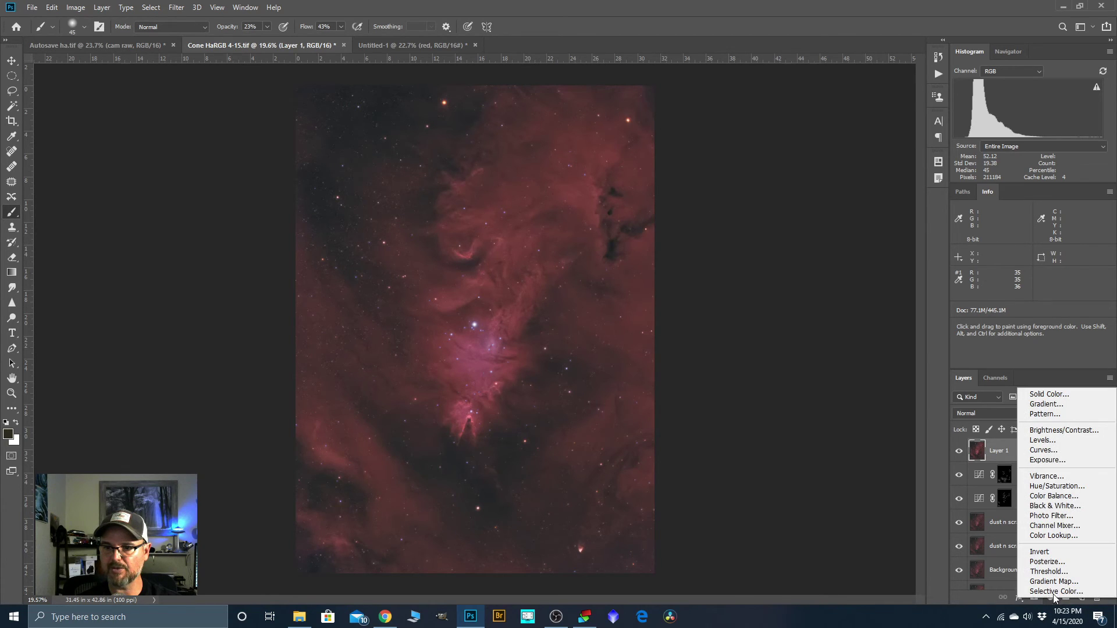
left_click(1054, 431)
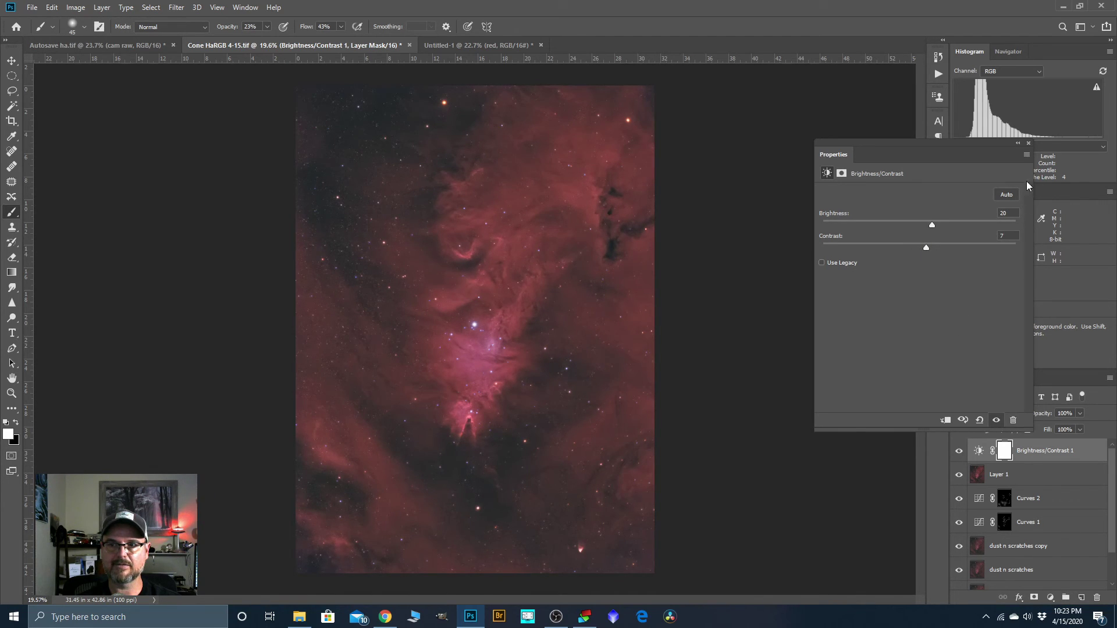
left_click(1027, 143)
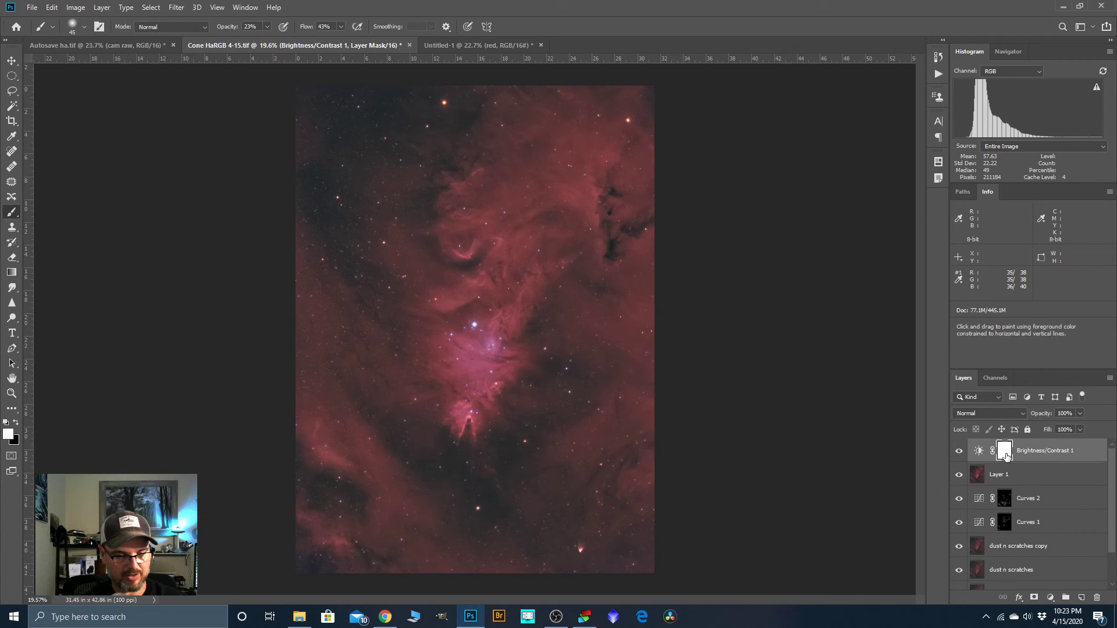
key("ctrl+shift+alt+e")
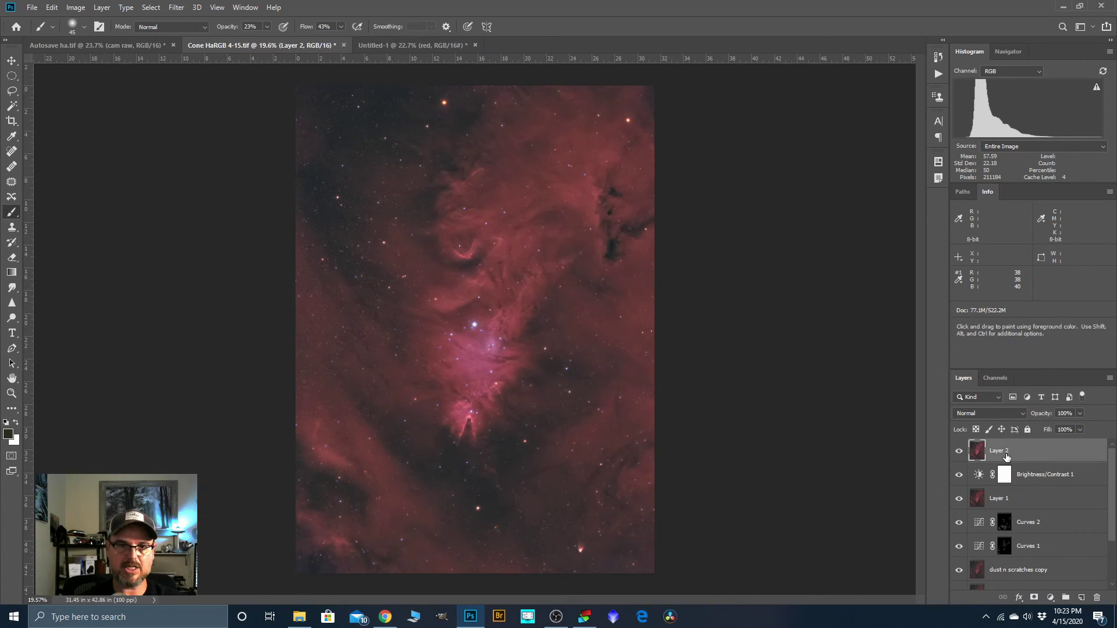
In the Camera Raw Filter, set Clarity to +27, Vibrance to +13, Saturation to -3 and Highlights to +15 for the new merged layer
left_click(176, 7)
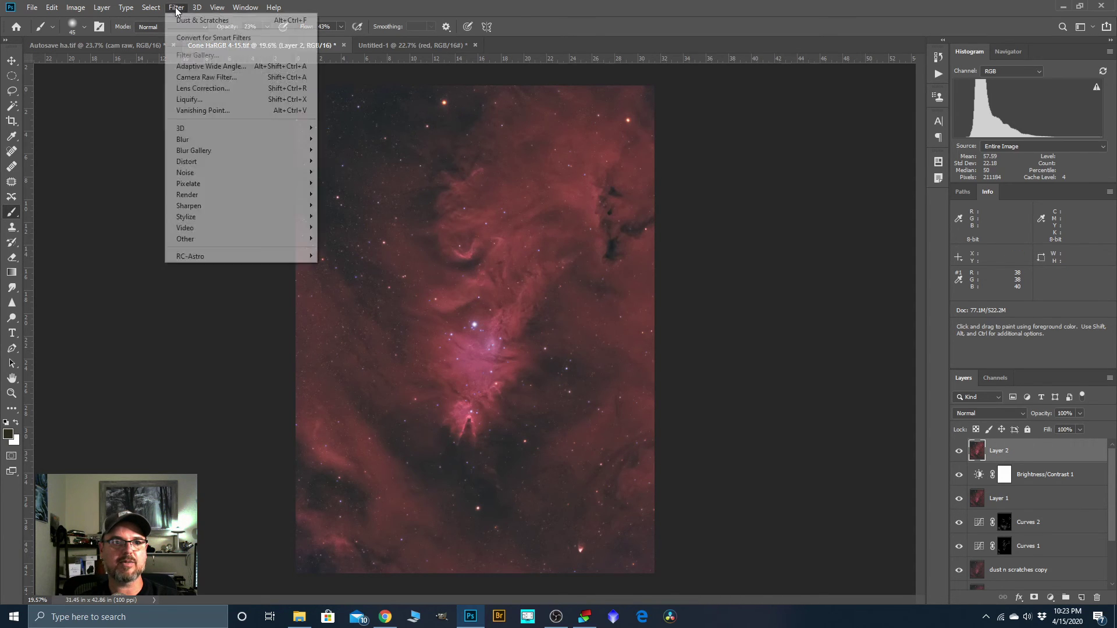
left_click(207, 78)
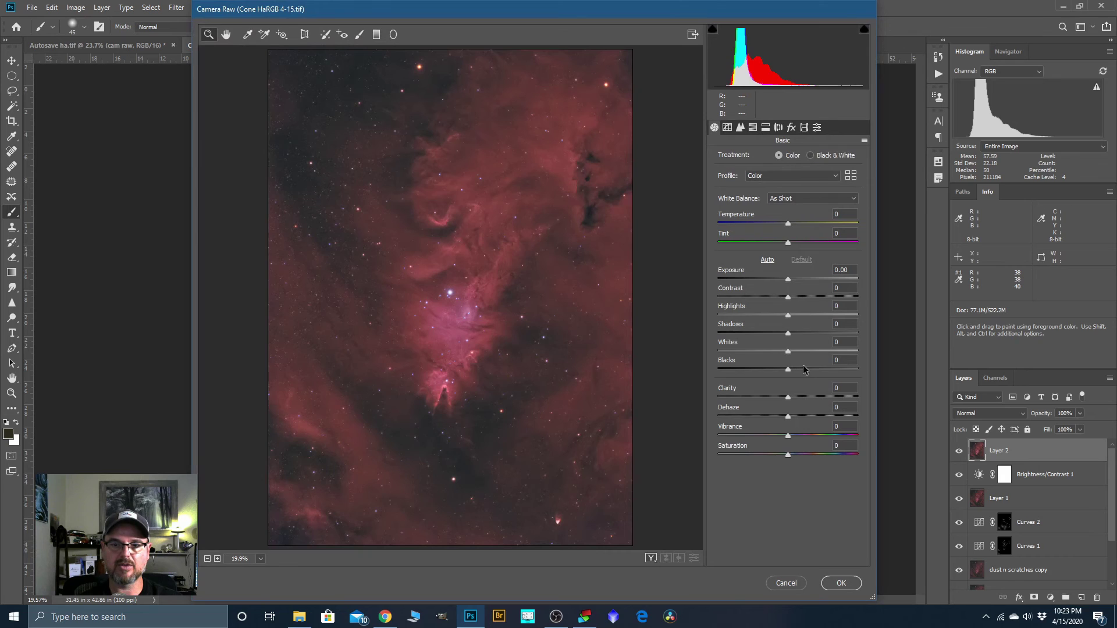
left_click_drag(789, 398, 808, 427)
left_click_drag(788, 436, 787, 456)
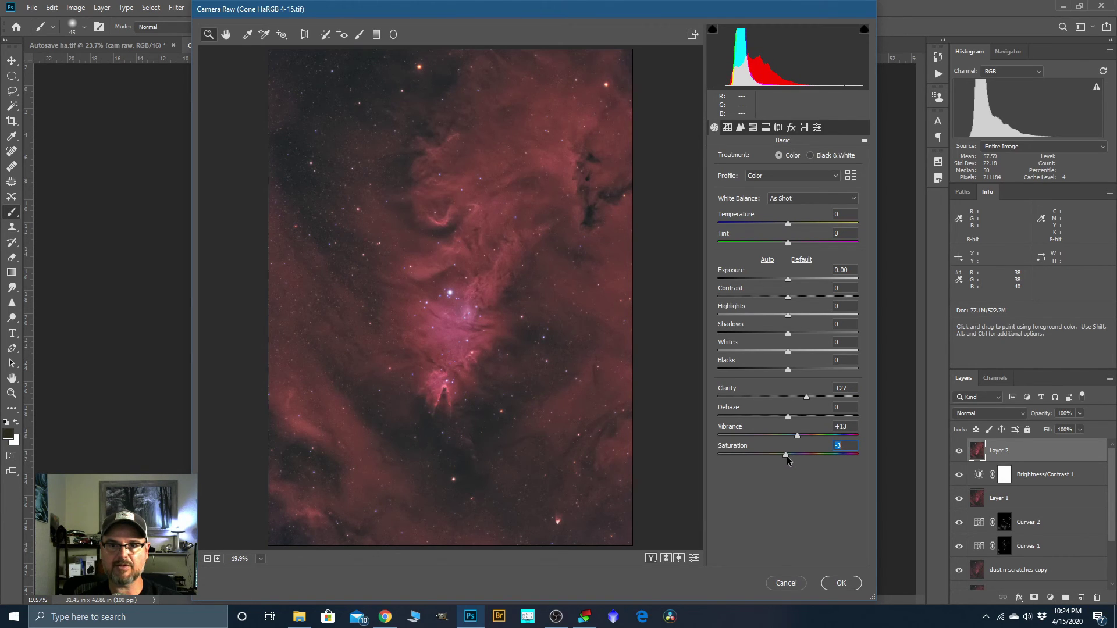
left_click_drag(789, 319, 799, 323)
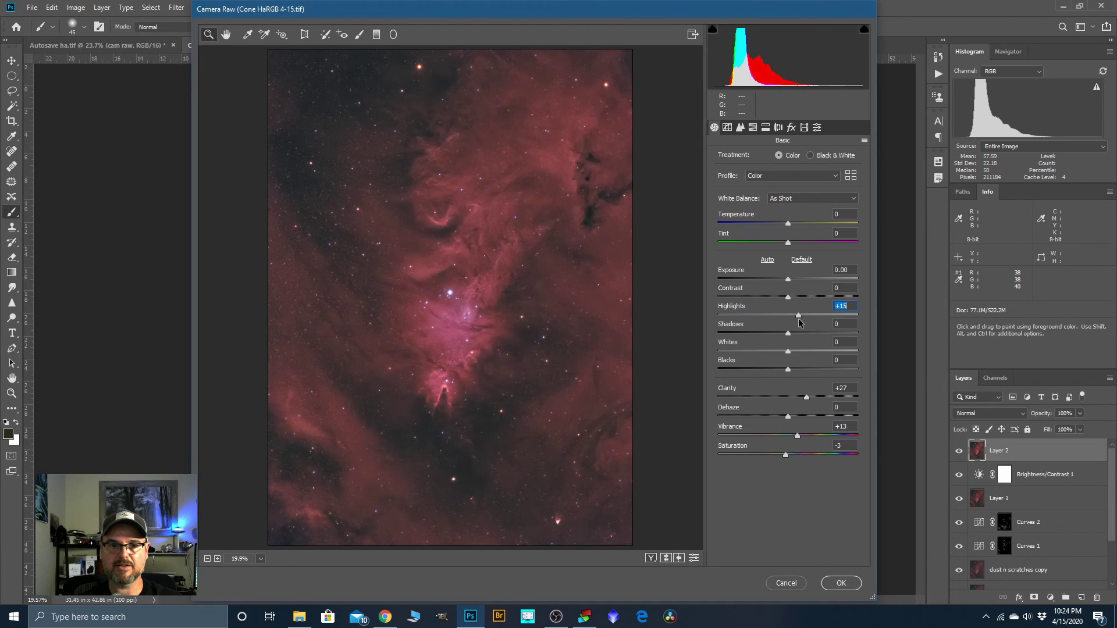
Set the Camera Raw sharpening amount to 34 and apply the filter
left_click(740, 128)
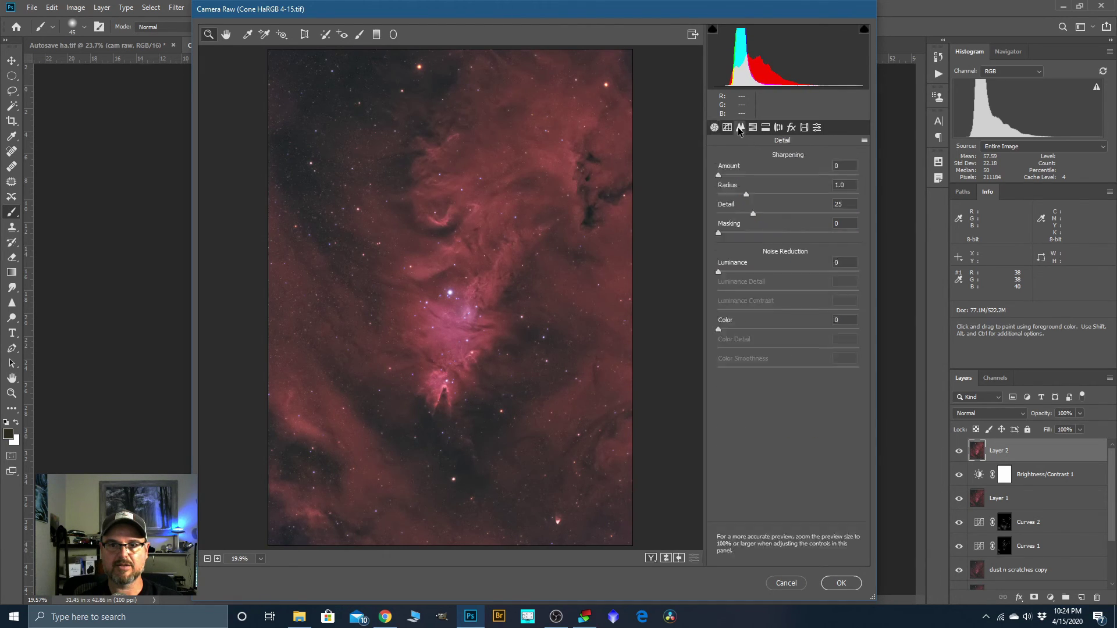
left_click_drag(718, 175, 752, 180)
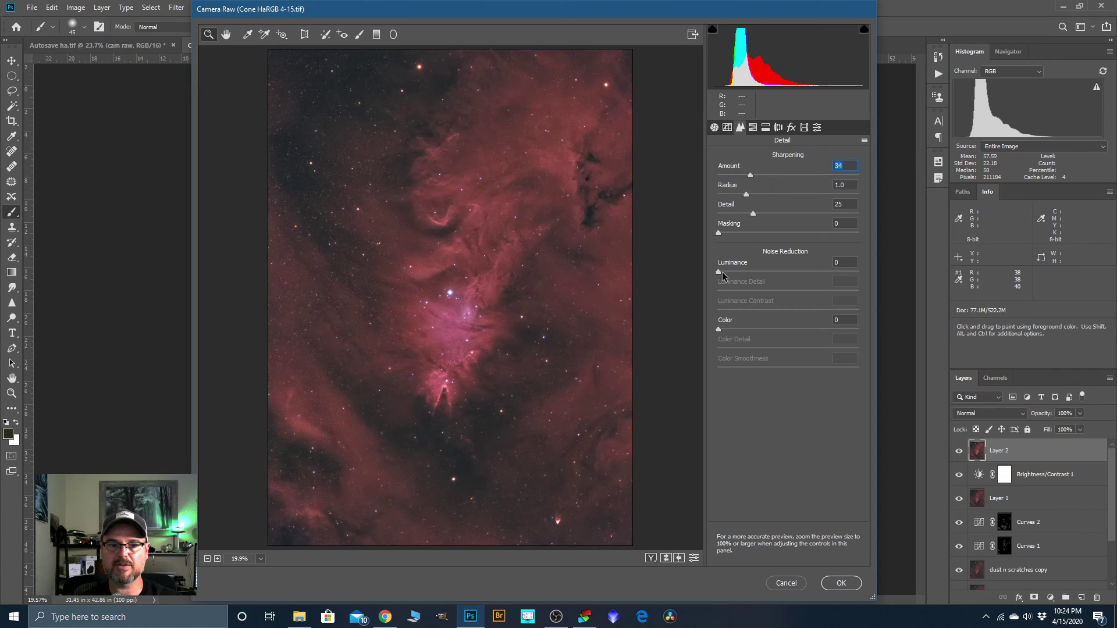
left_click(840, 583)
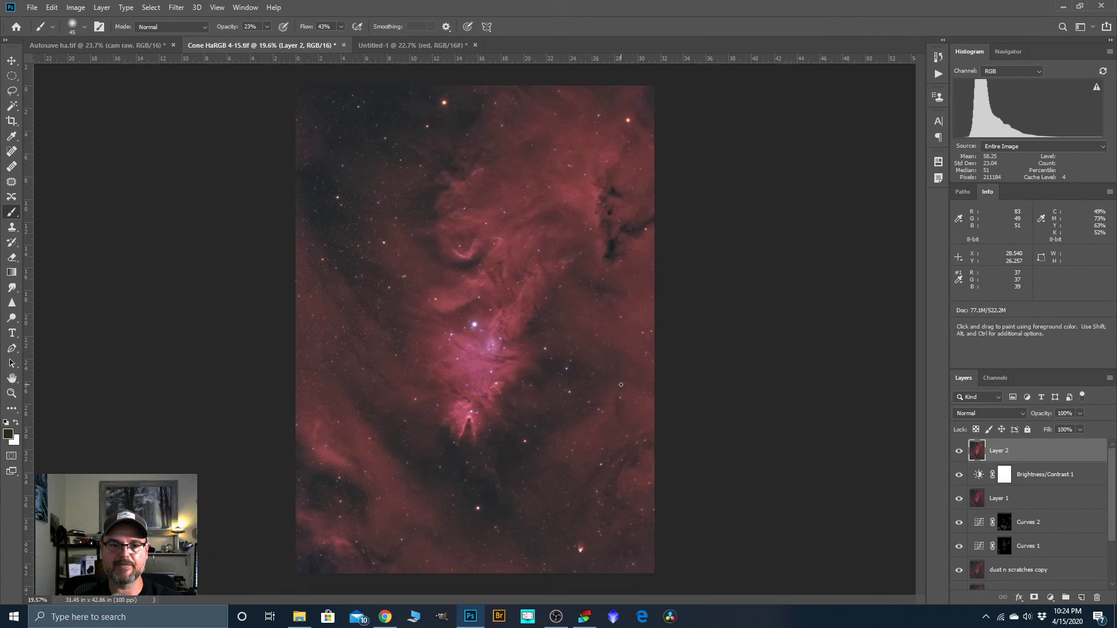
Examine the filtered nebula and compare it with the Cone nebula picture on the desktop background
scroll(530, 264, "up", 3)
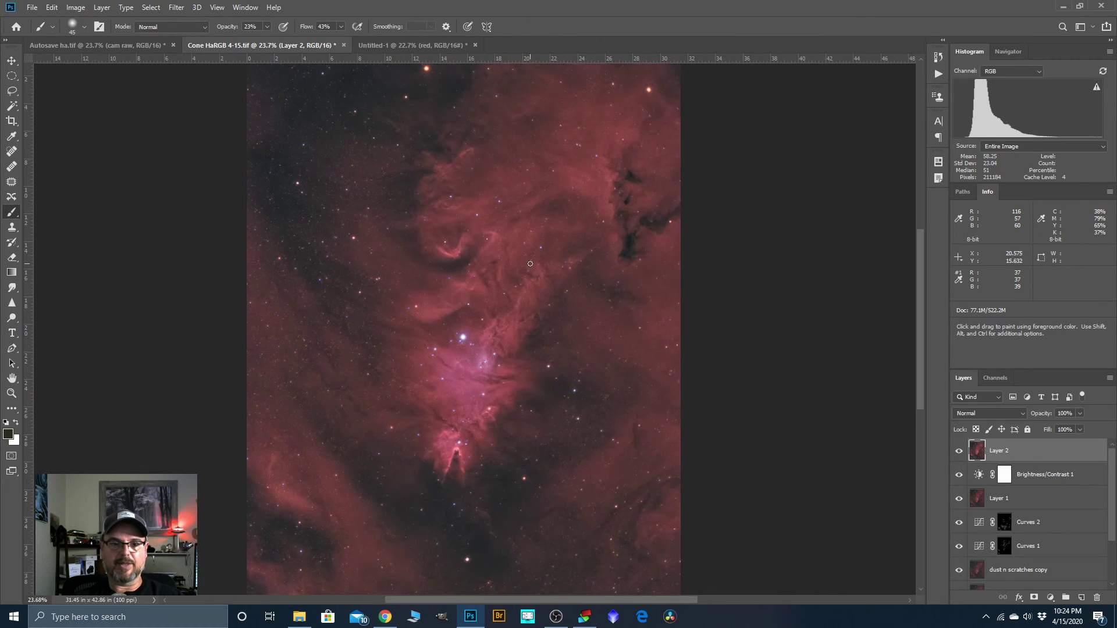
scroll(506, 262, "down", 2)
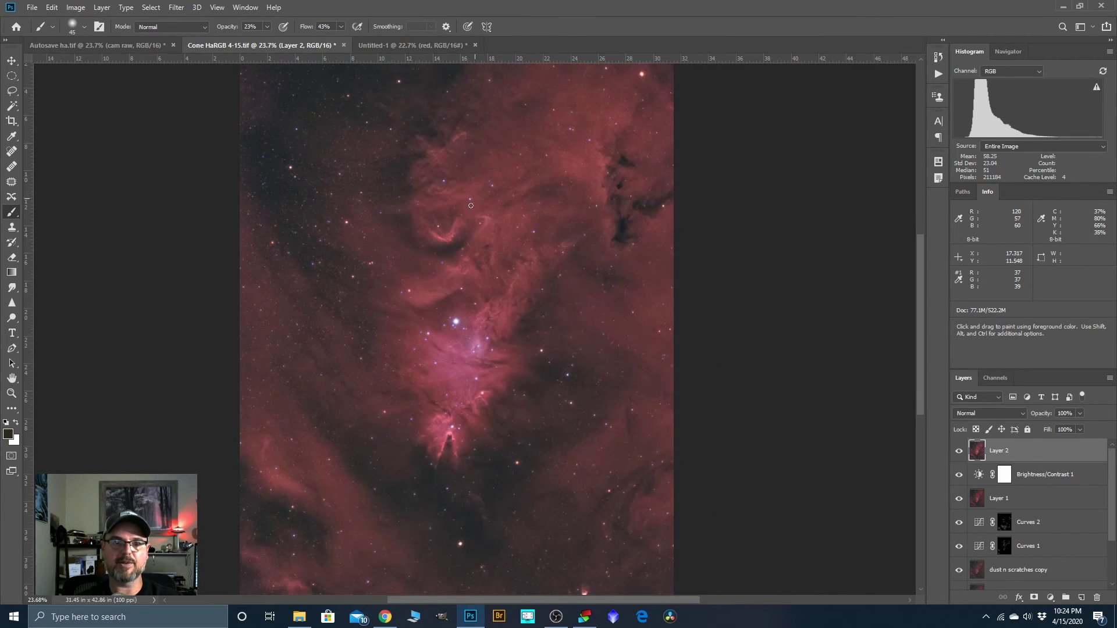
scroll(469, 288, "down", 2)
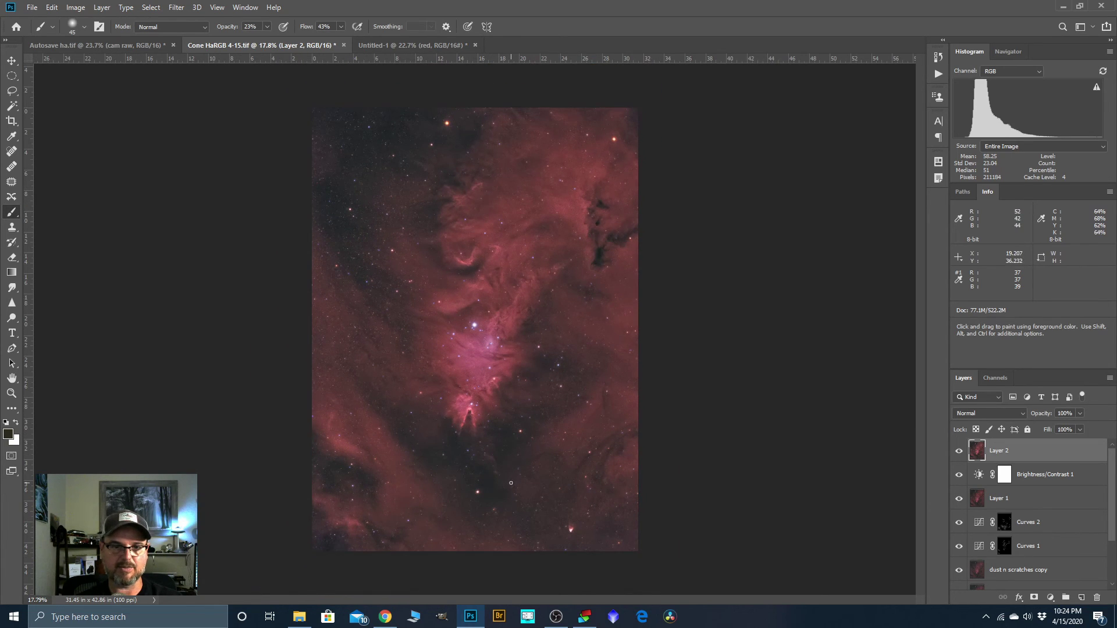
scroll(510, 483, "up", 1)
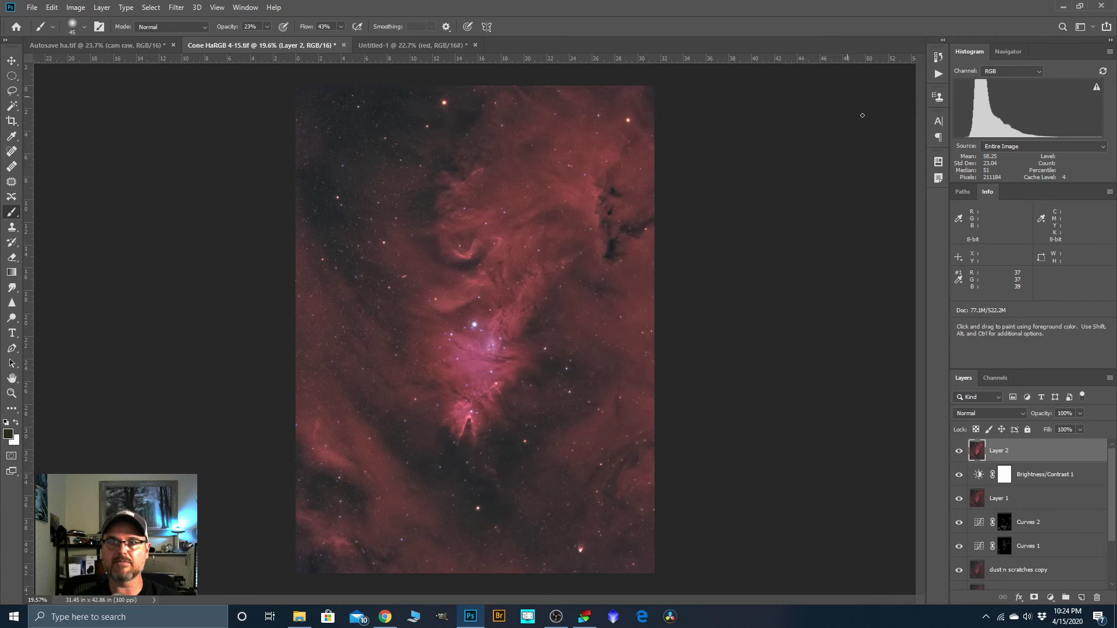
double_click(937, 13)
left_click_drag(525, 120, 613, 41)
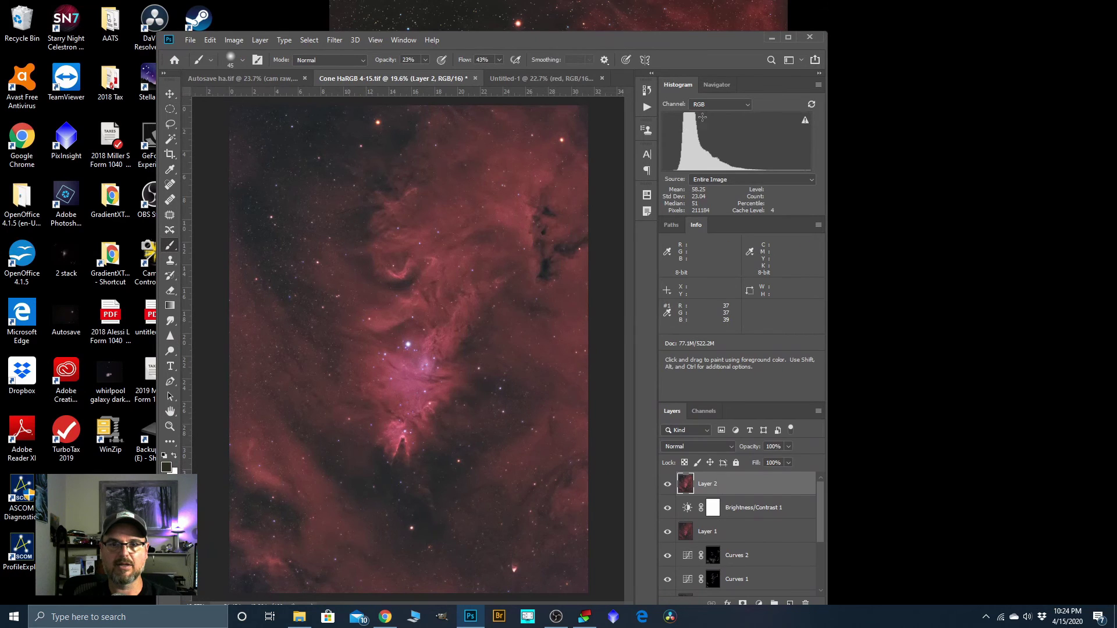
left_click(789, 38)
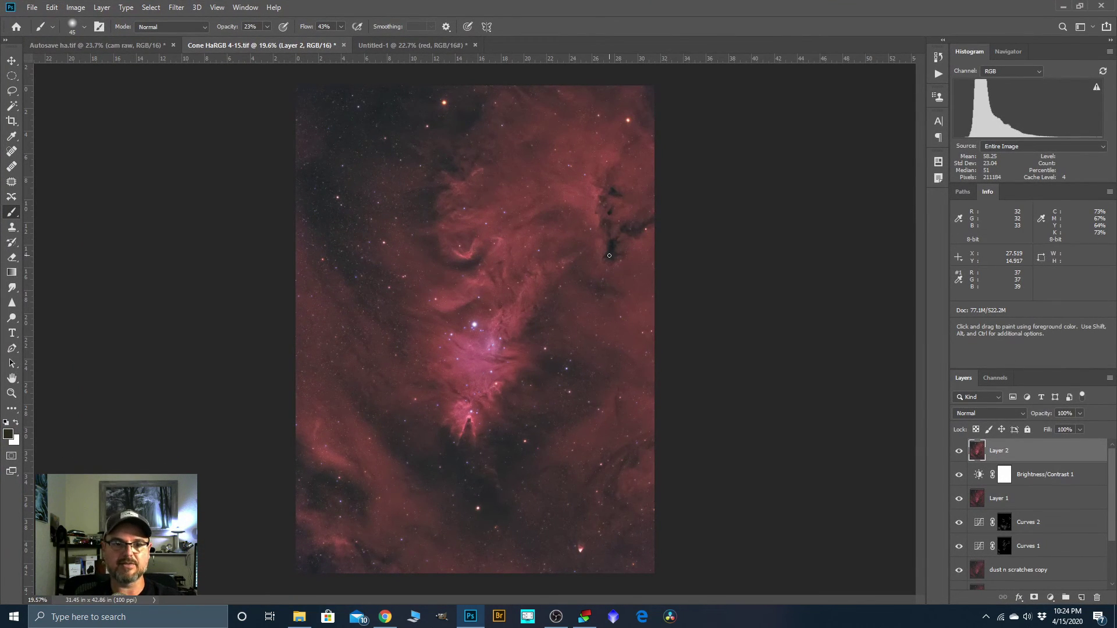
scroll(570, 296, "up", 2)
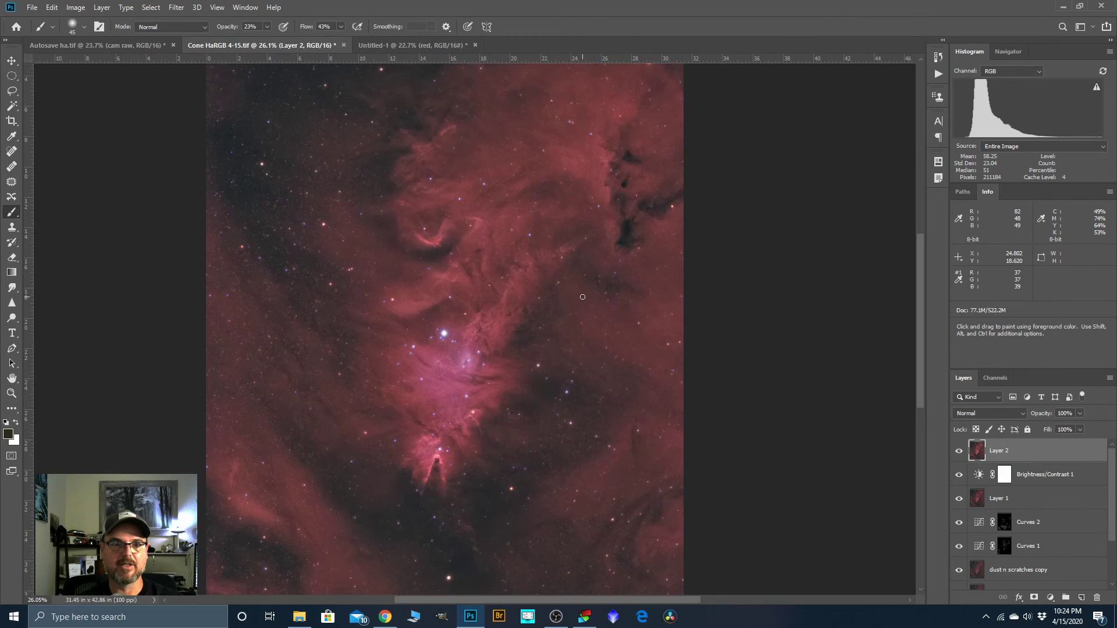
scroll(582, 297, "down", 2)
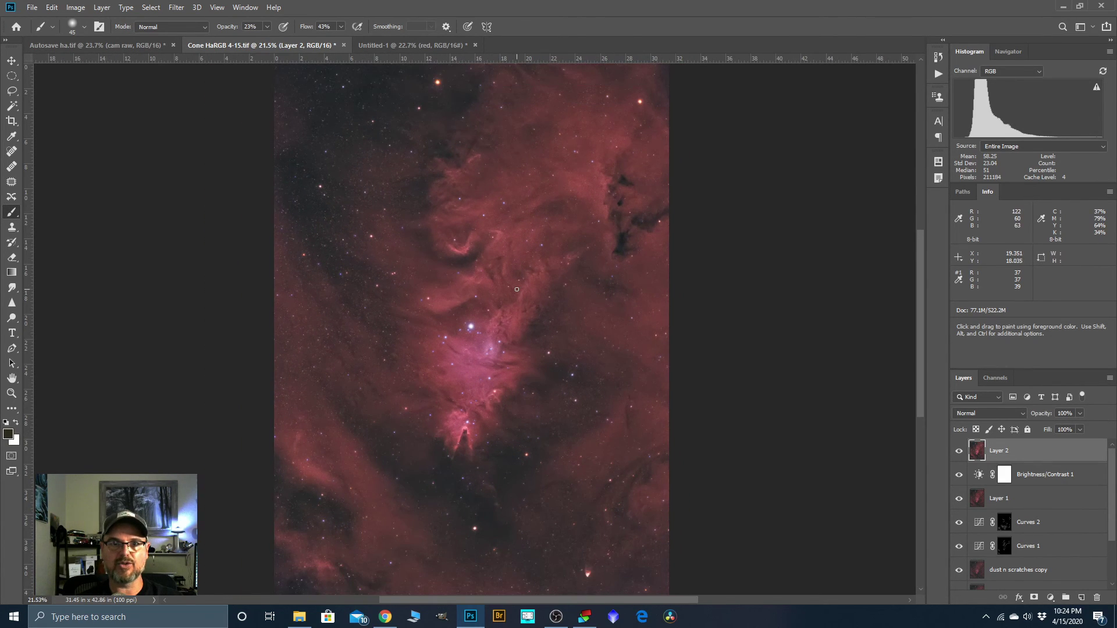
scroll(517, 289, "down", 1)
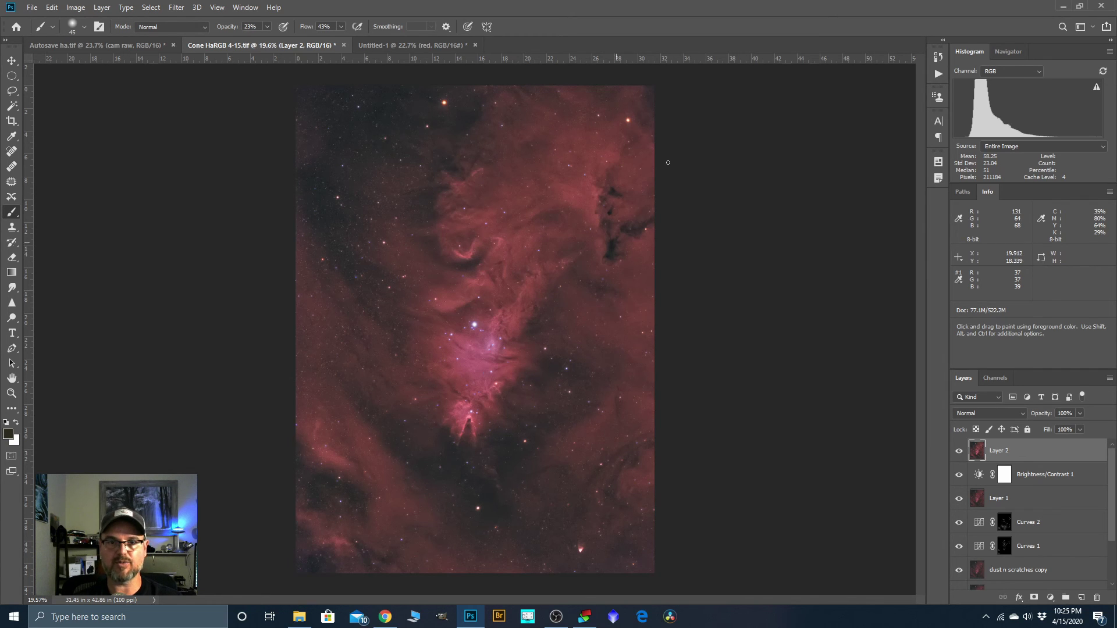
double_click(926, 8)
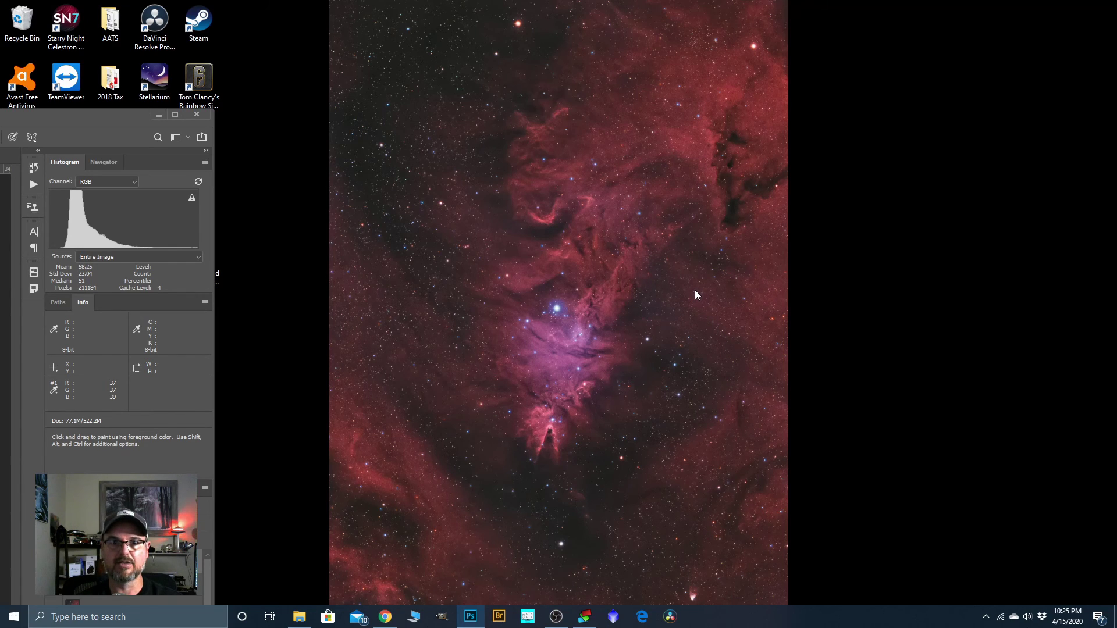
left_click_drag(95, 121, 914, 78)
left_click(993, 73)
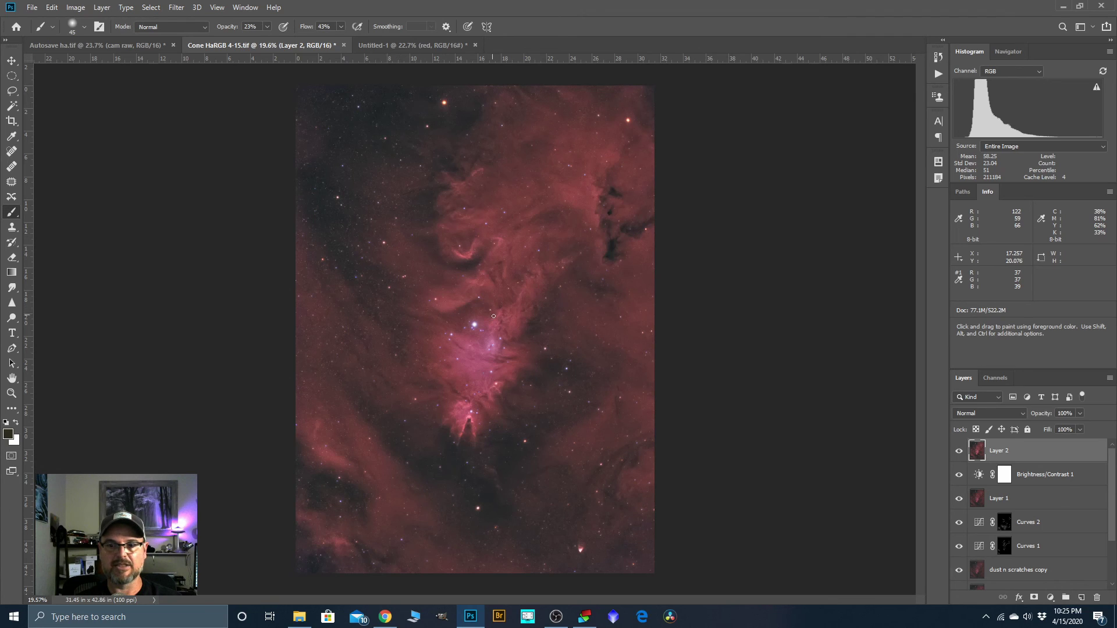
Examine the bright core, the cone and the surrounding dust in the processed image
scroll(493, 316, "up", 1)
scroll(493, 316, "down", 1)
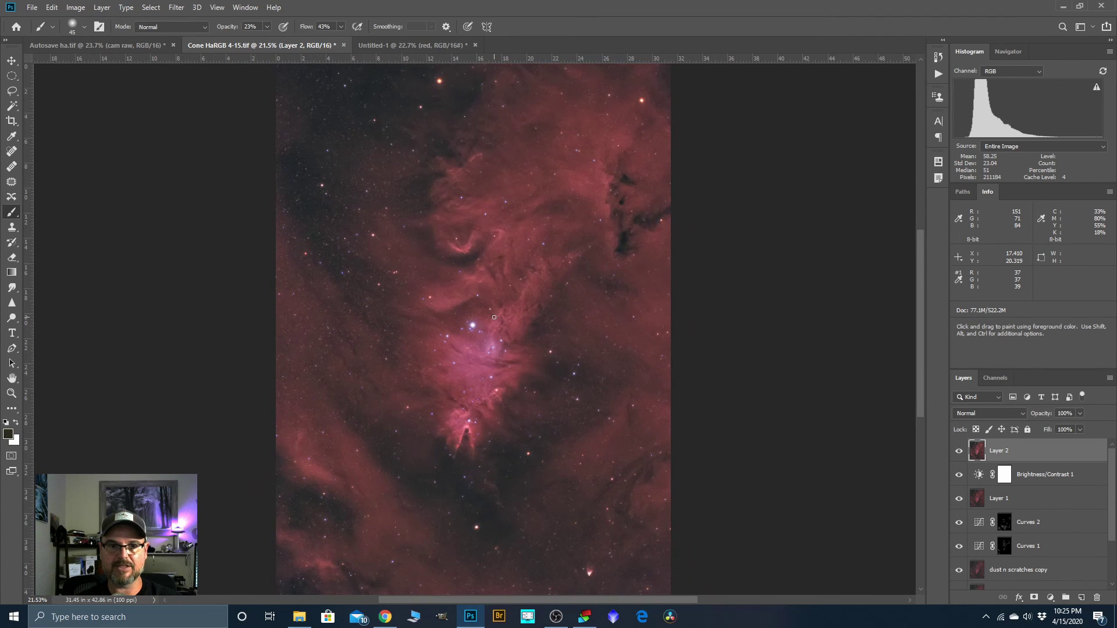
scroll(494, 317, "up", 1)
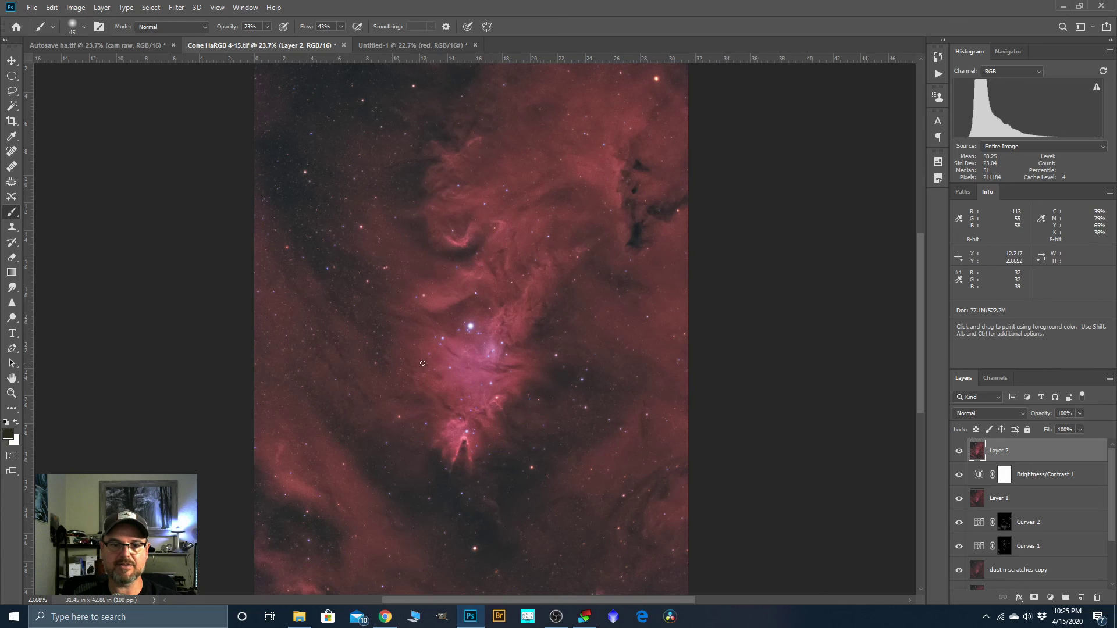
scroll(475, 364, "up", 1)
scroll(476, 363, "down", 2)
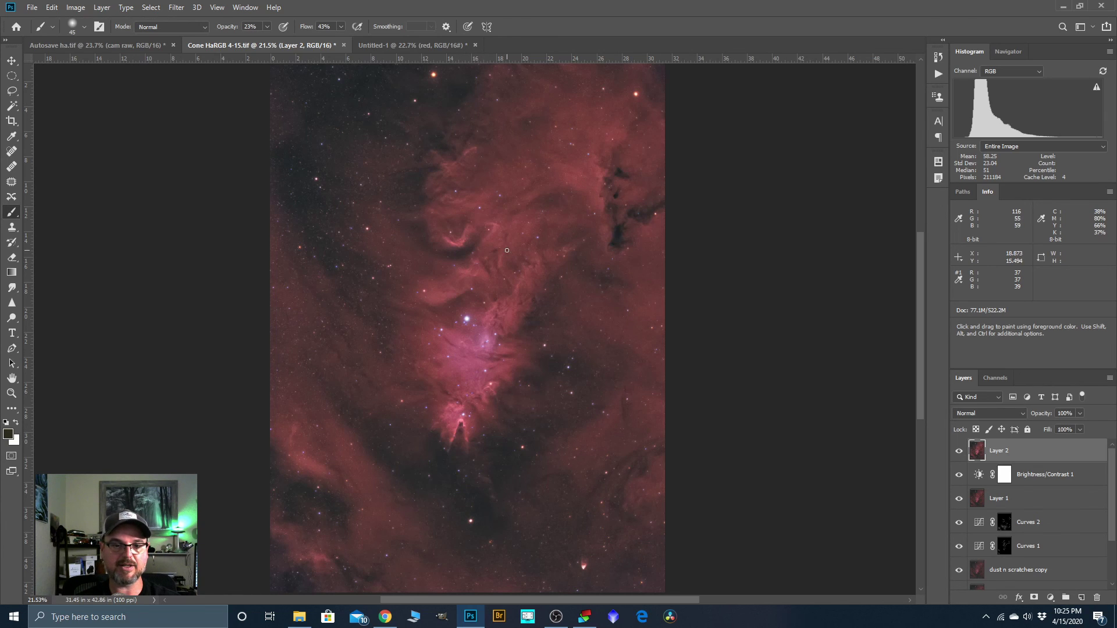
scroll(506, 250, "down", 2)
scroll(489, 375, "up", 1)
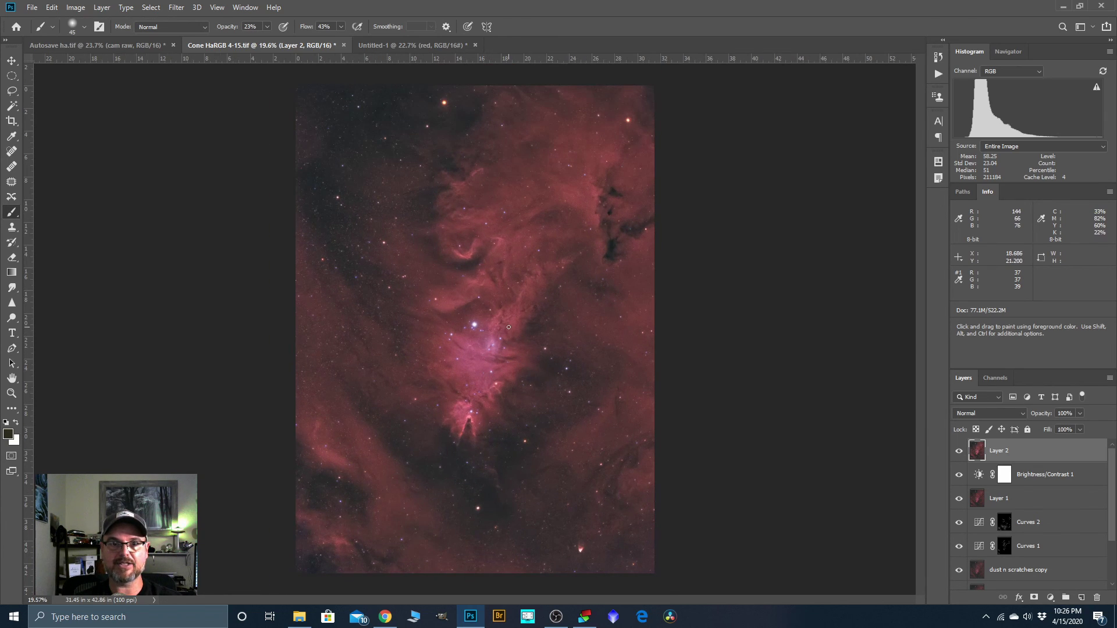